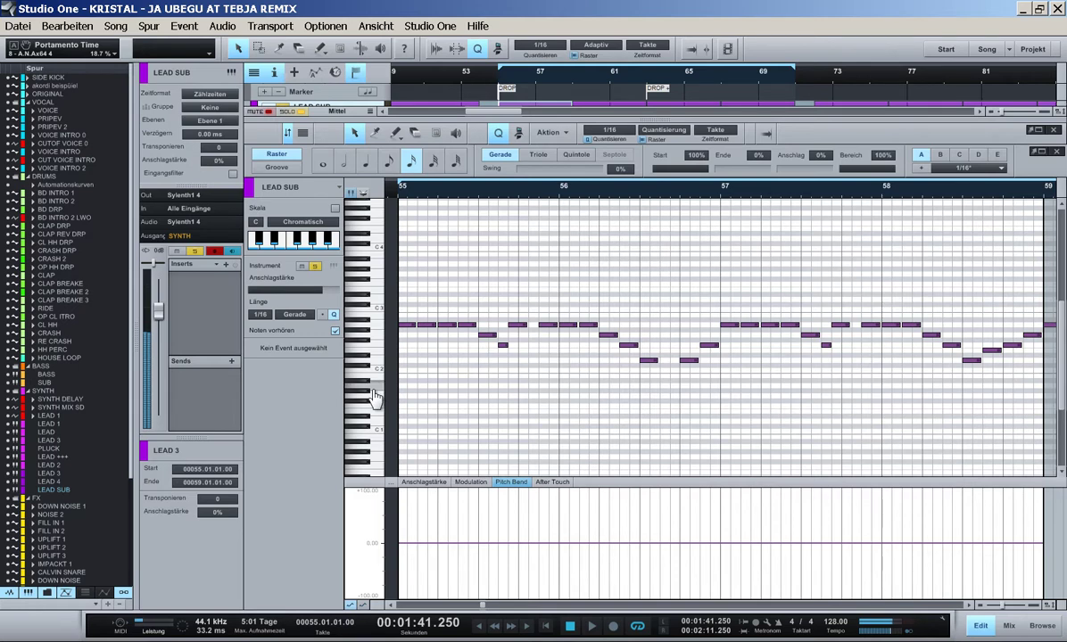
- Leave the note editor and examine parts A and B of the Sylenth1 instrument on the LEAD SUB track
key("F2")
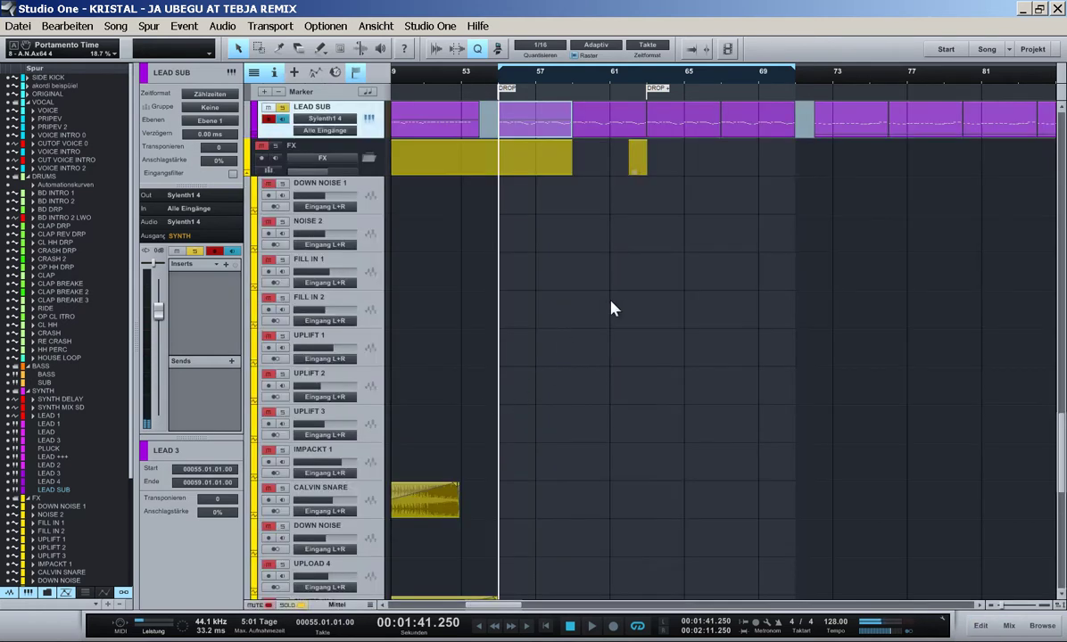
scroll(579, 276, "up", 5)
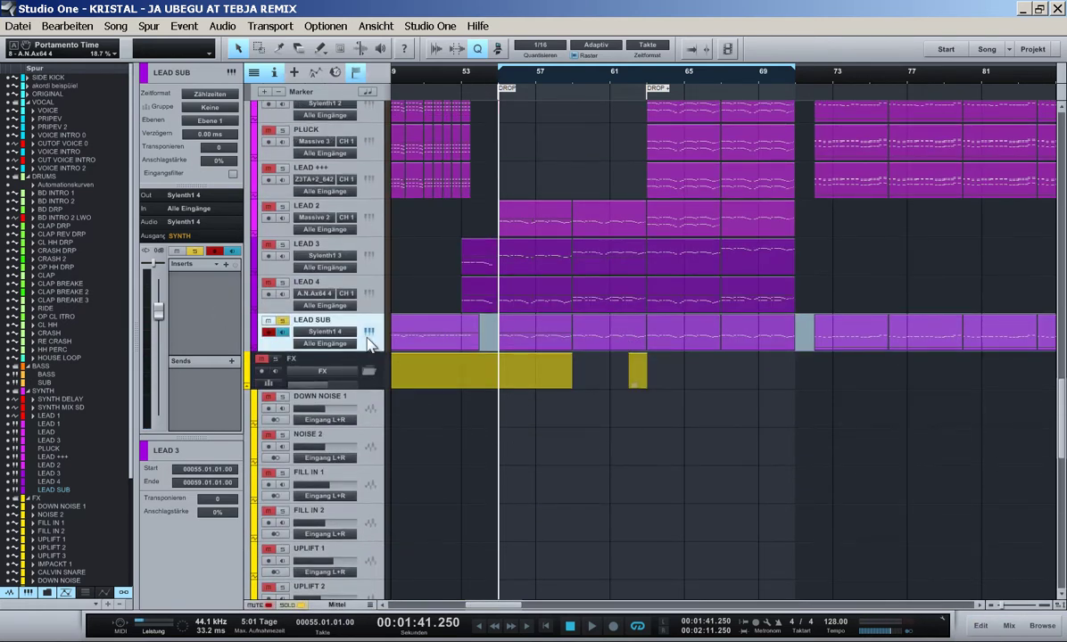
left_click(370, 333)
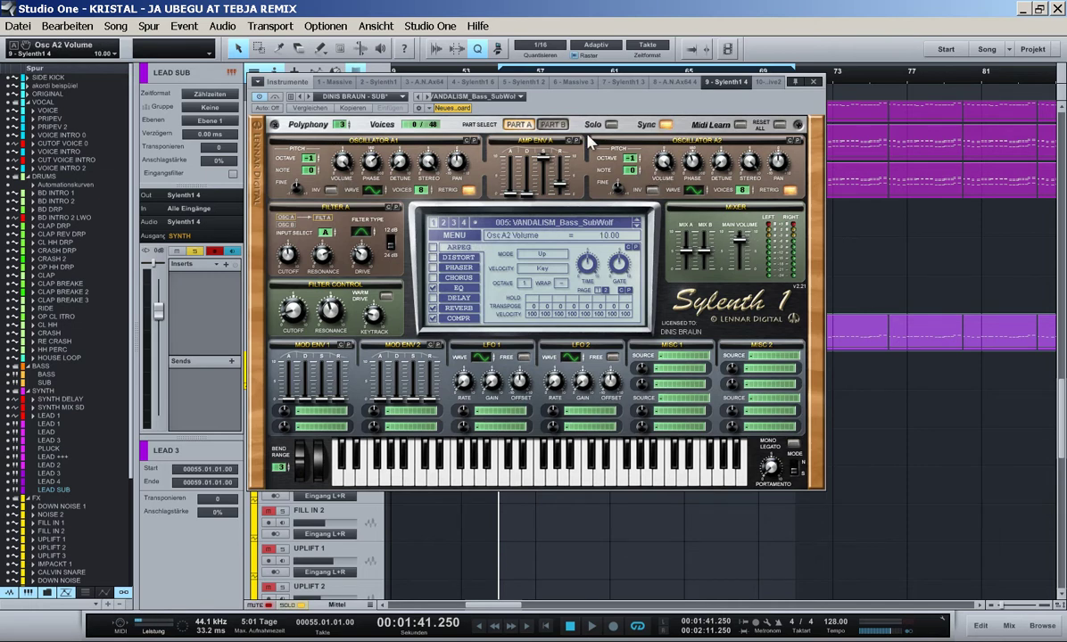
left_click(553, 125)
left_click(518, 125)
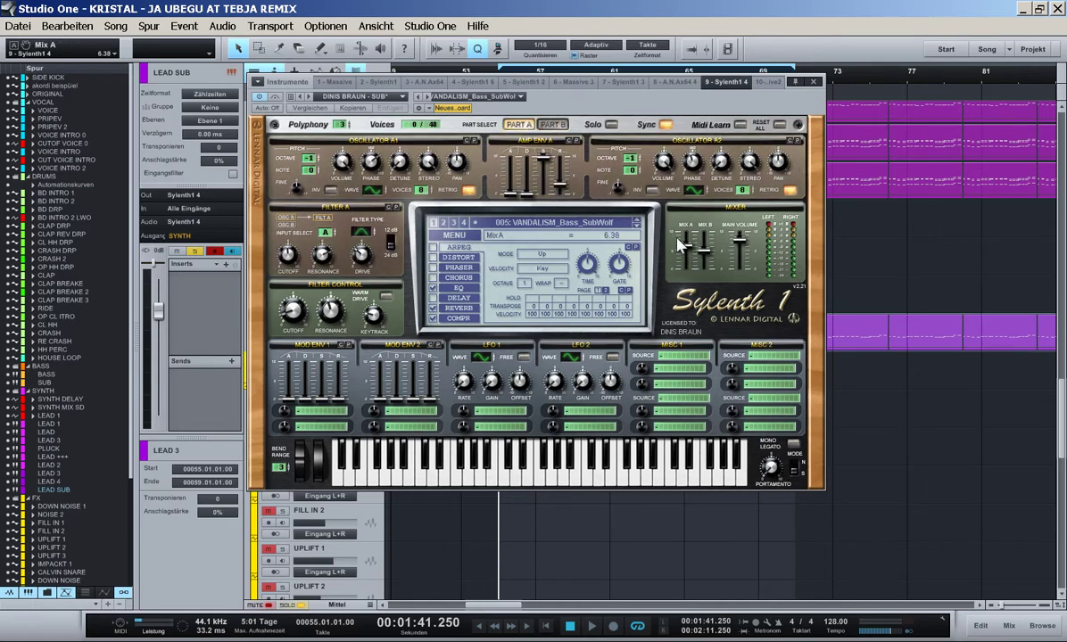
left_click(457, 235)
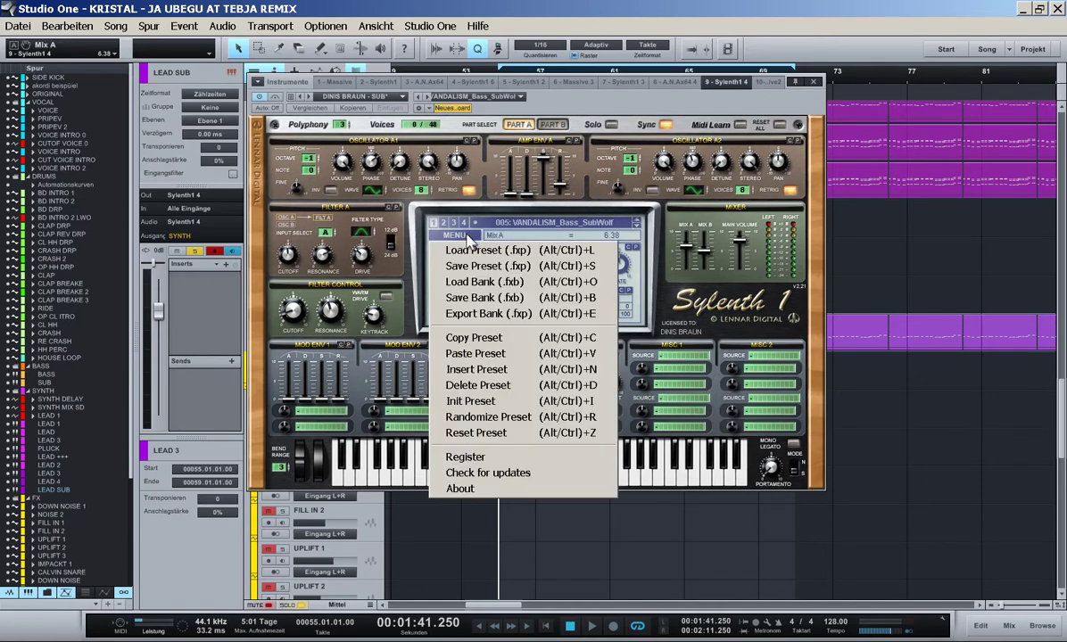
left_click(479, 265)
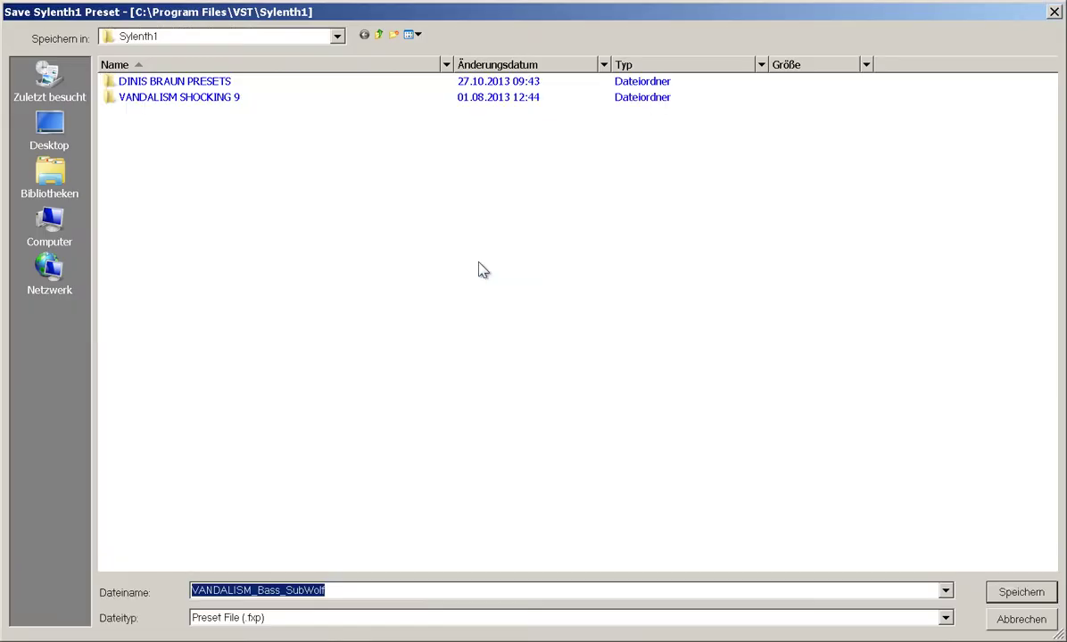
left_click(1006, 616)
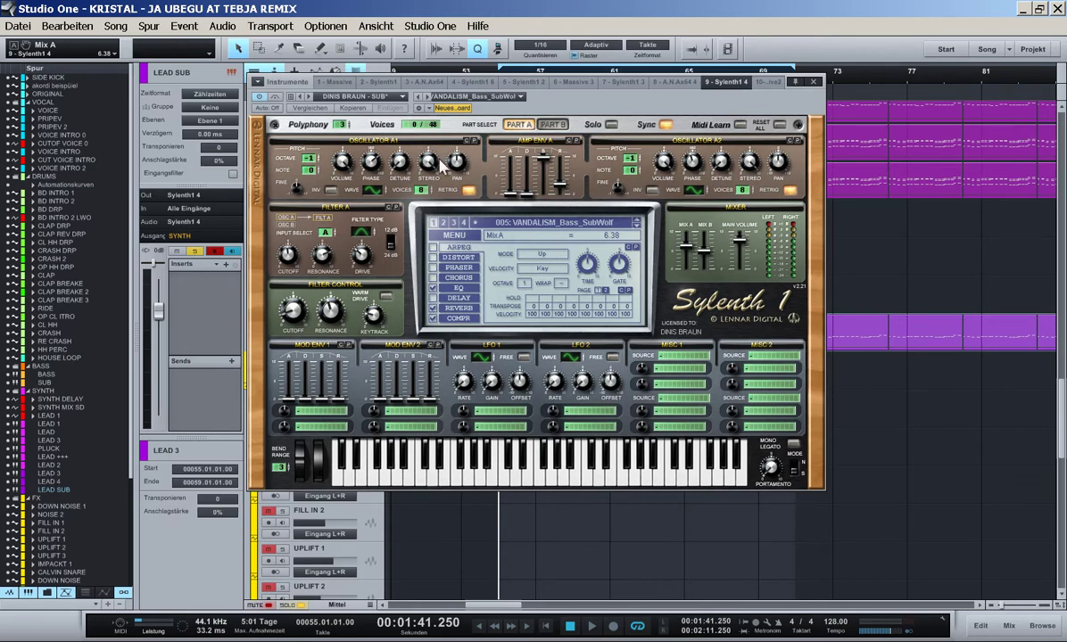
- Overwrite the stored LEAD SUB preset with the current Sylenth1 sound and close the instrument window
left_click(290, 97)
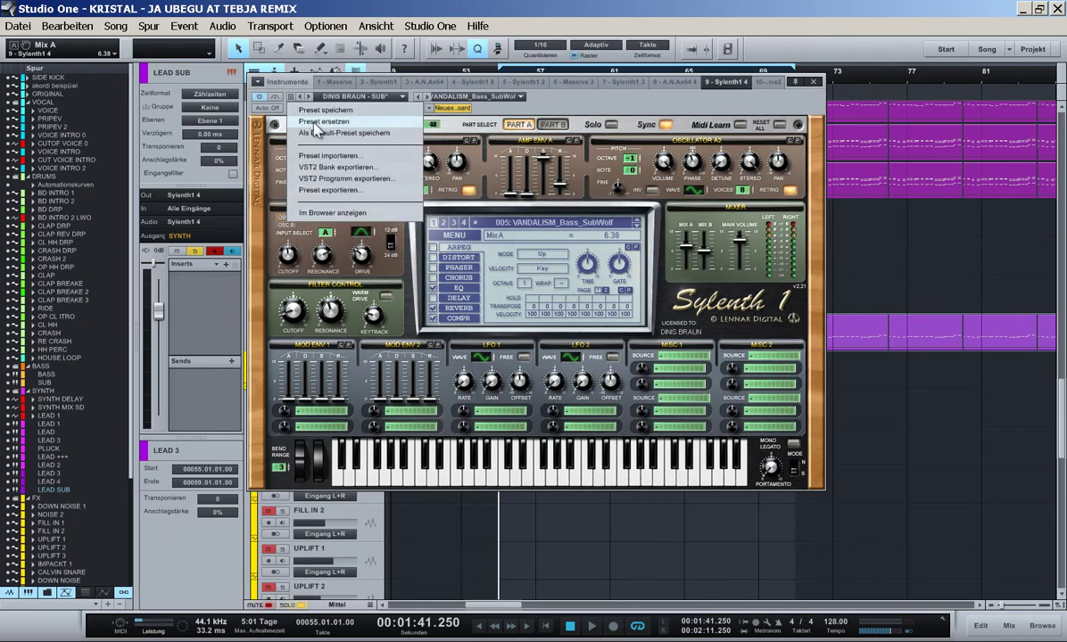
left_click(319, 121)
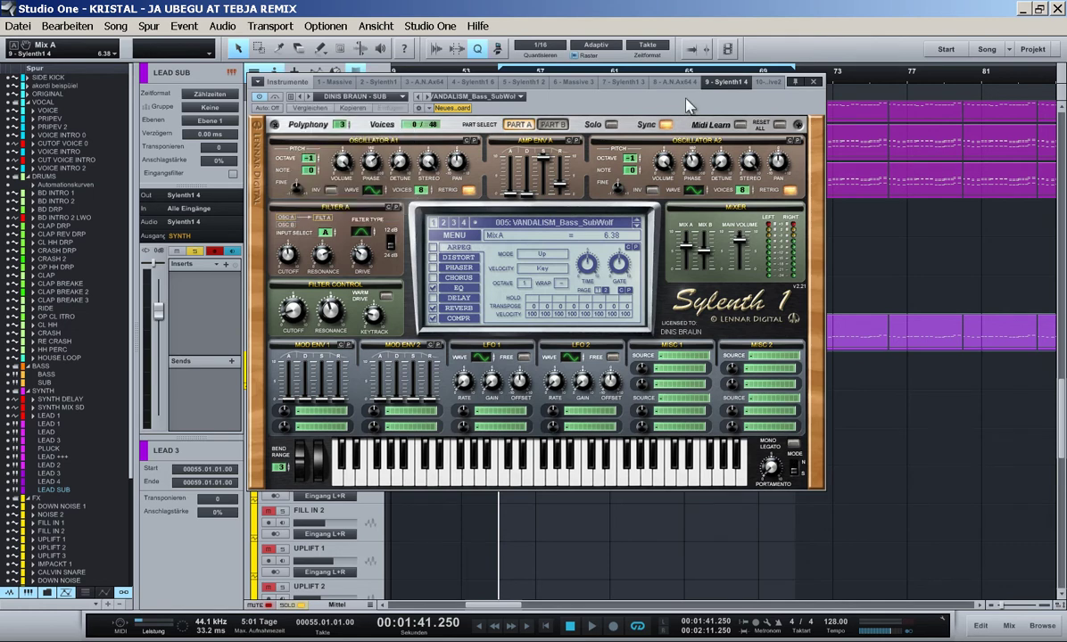
left_click(814, 83)
- Play the song and lower oscillator A1's octave to -2 in LEAD SUB's Sylenth1
key("space")
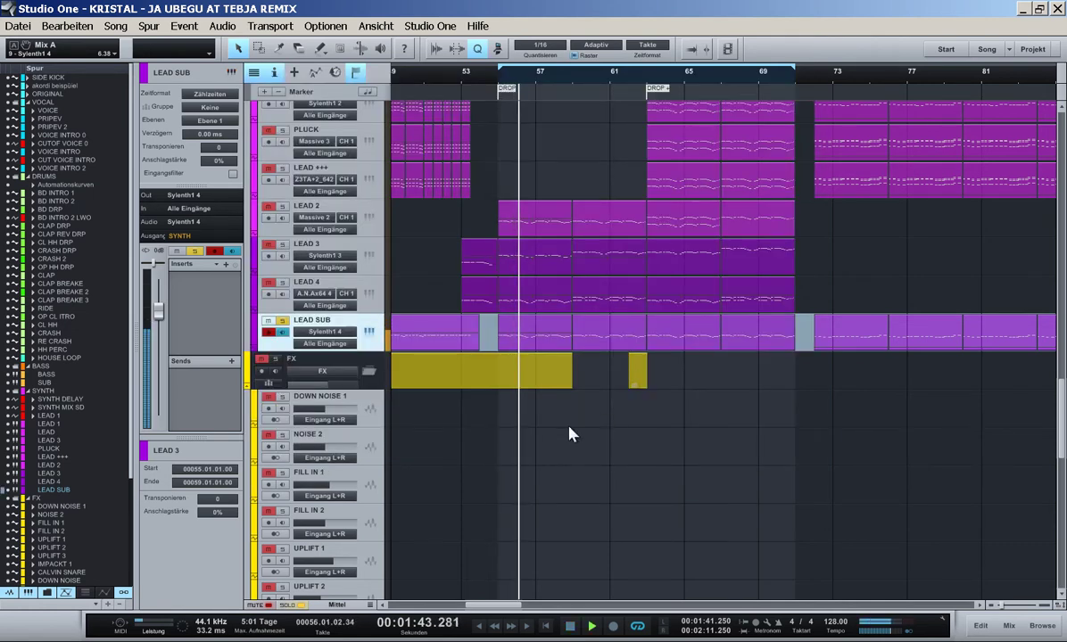
left_click(370, 332)
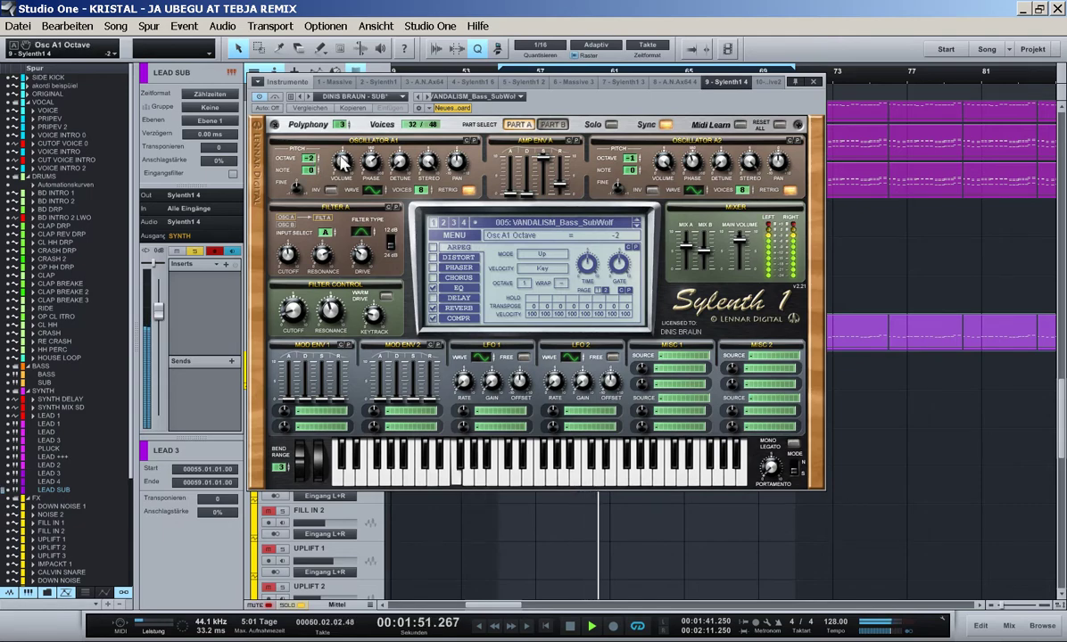
left_click(814, 82)
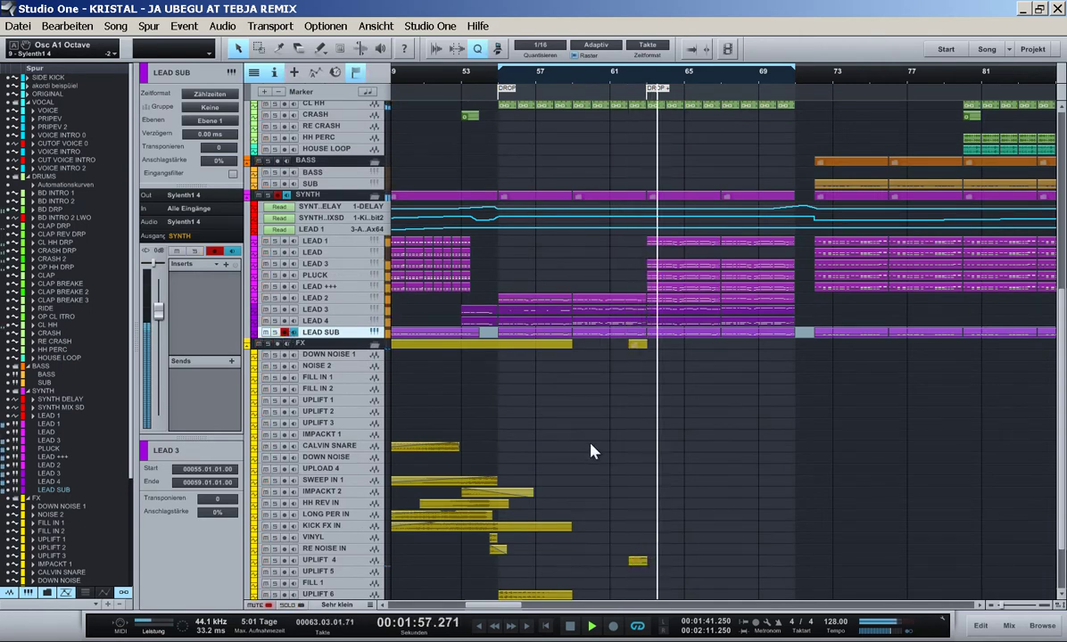
- Compare the mix with and without LEAD SUB, and audition the LEAD 4 and LEAD 3 tracks in solo
left_click(266, 333)
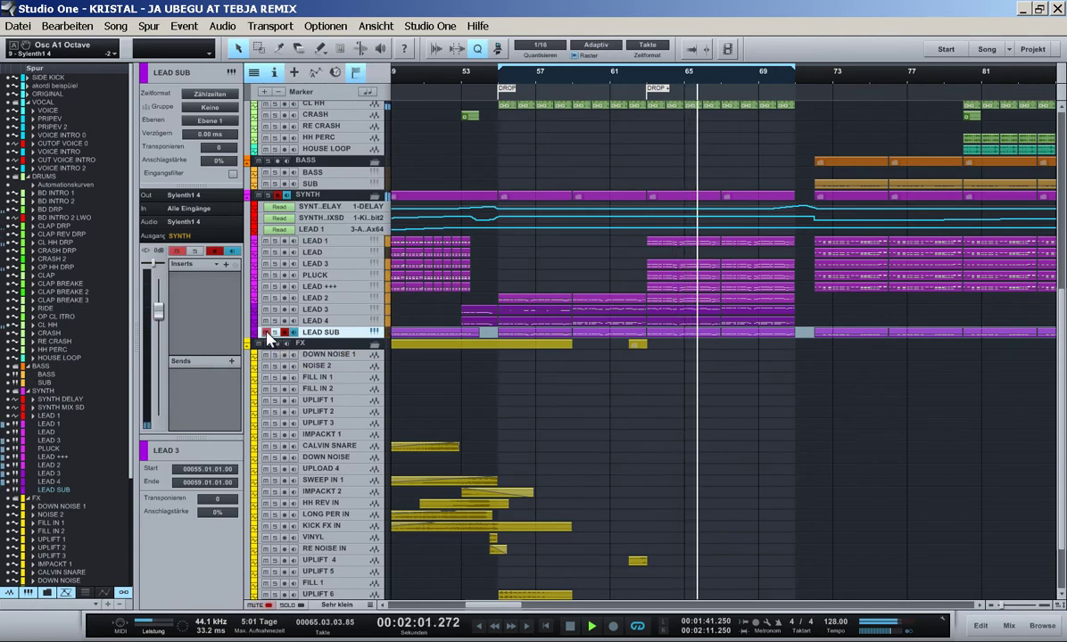
left_click(266, 332)
left_click(275, 320)
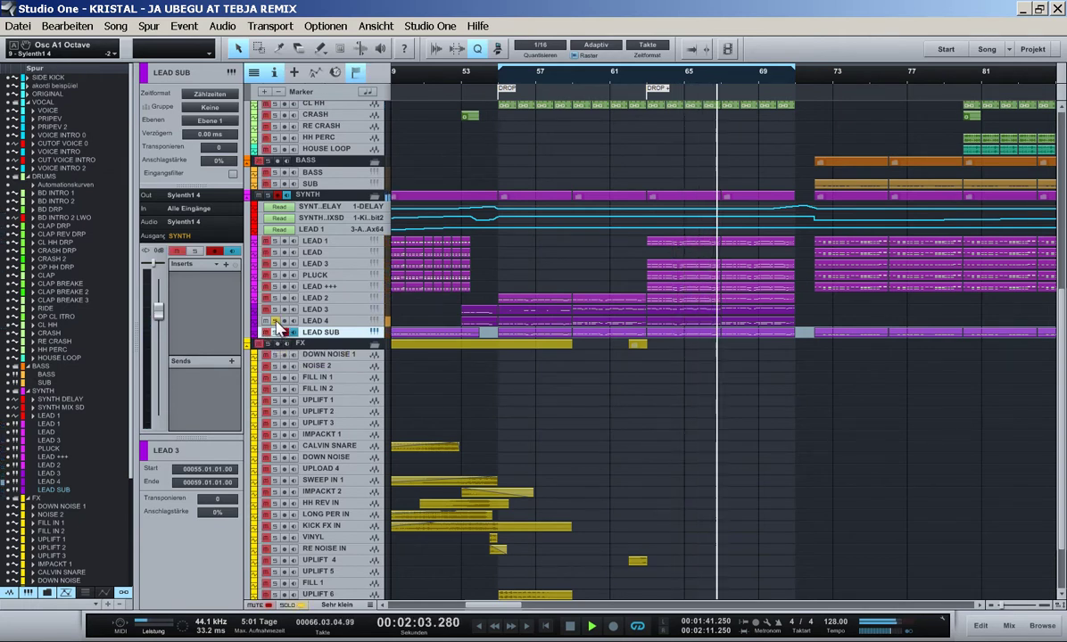
left_click(297, 320)
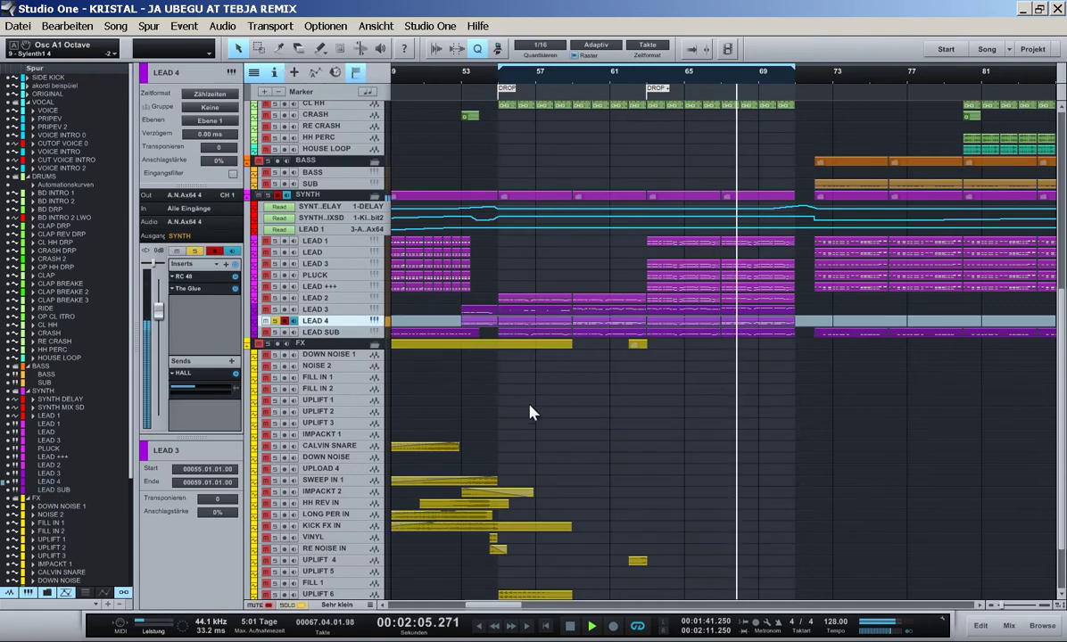
key("shift+e")
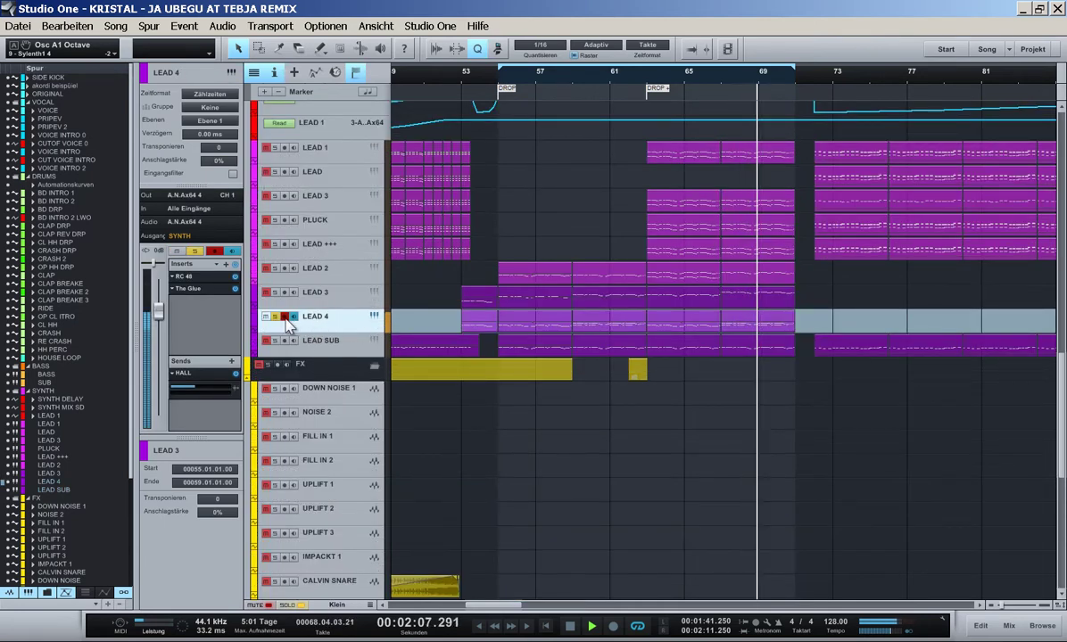
left_click(343, 298)
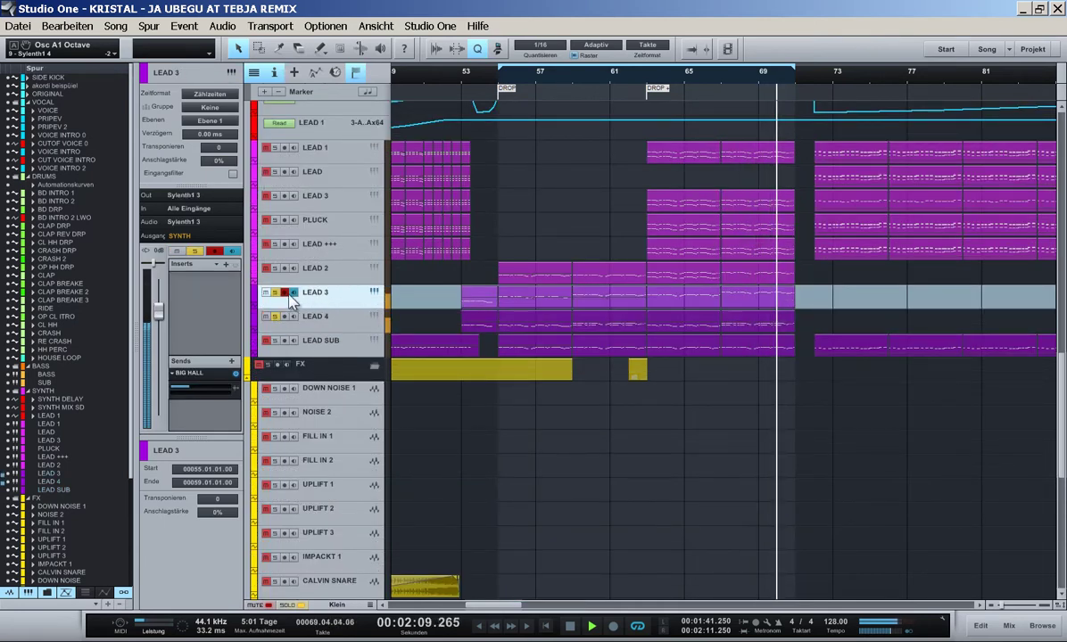
left_click(275, 293)
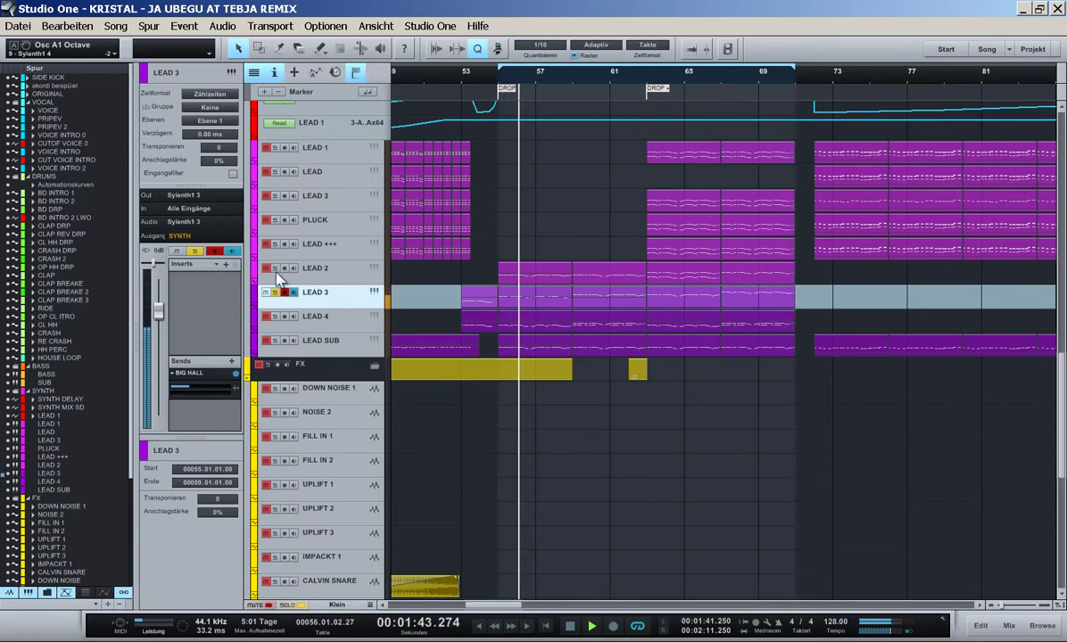
- With LEAD 2 soloed, end the loop at the DROP + marker at bar 63 and set the track's volume to -2.5 dB
left_click(348, 279)
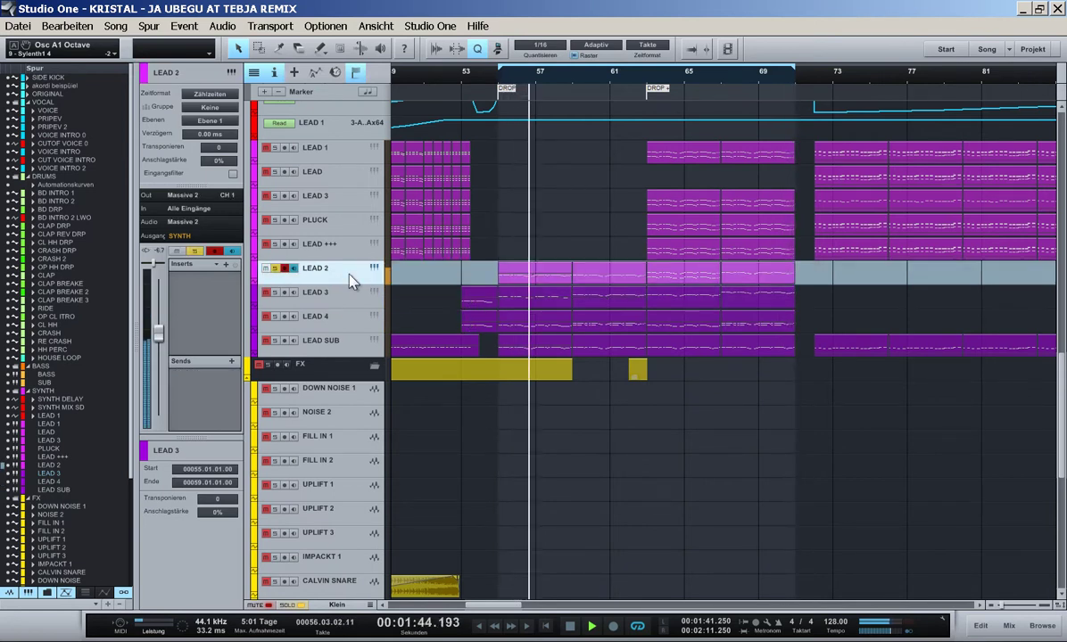
left_click(647, 78, "alt")
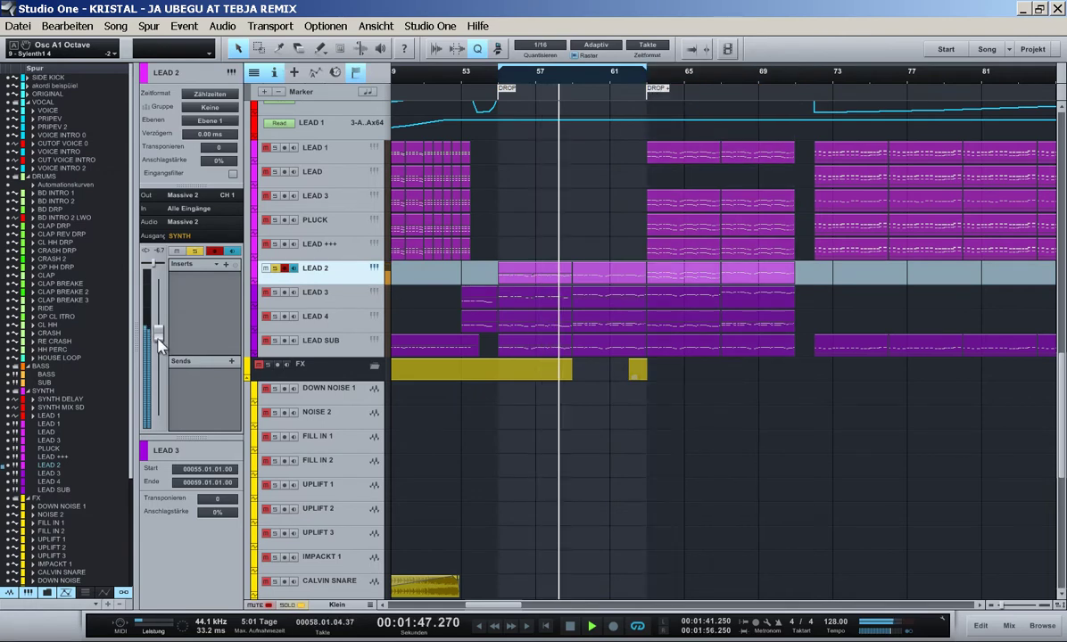
left_click_drag(158, 332, 158, 319)
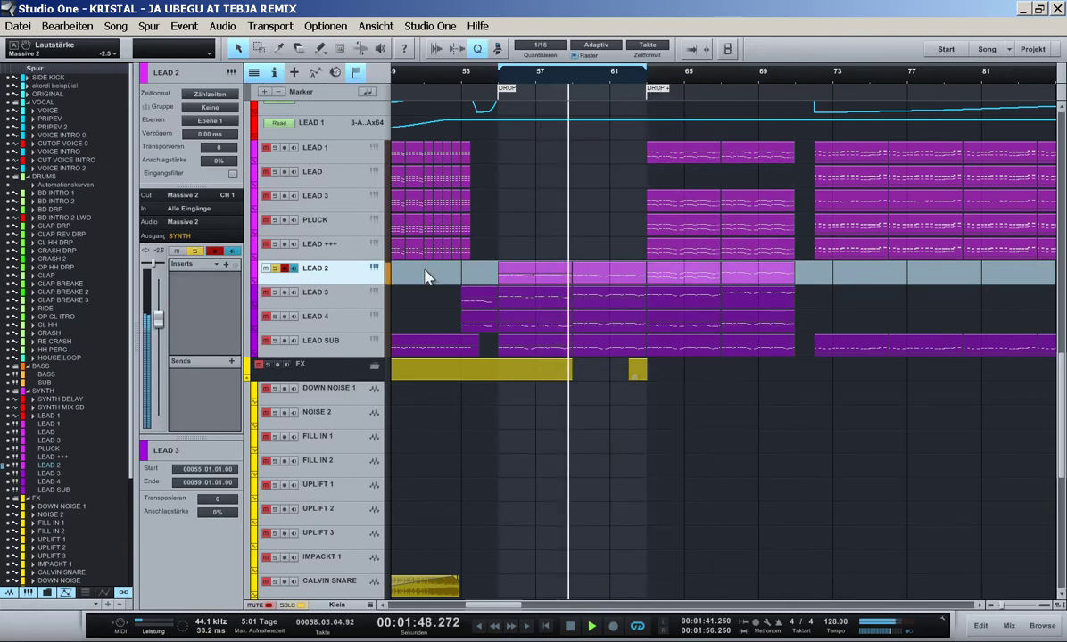
- Replace the Massive 2 instrument on the LEAD 2 track with Sonic Academy's A.N.Ax64
left_click(374, 268)
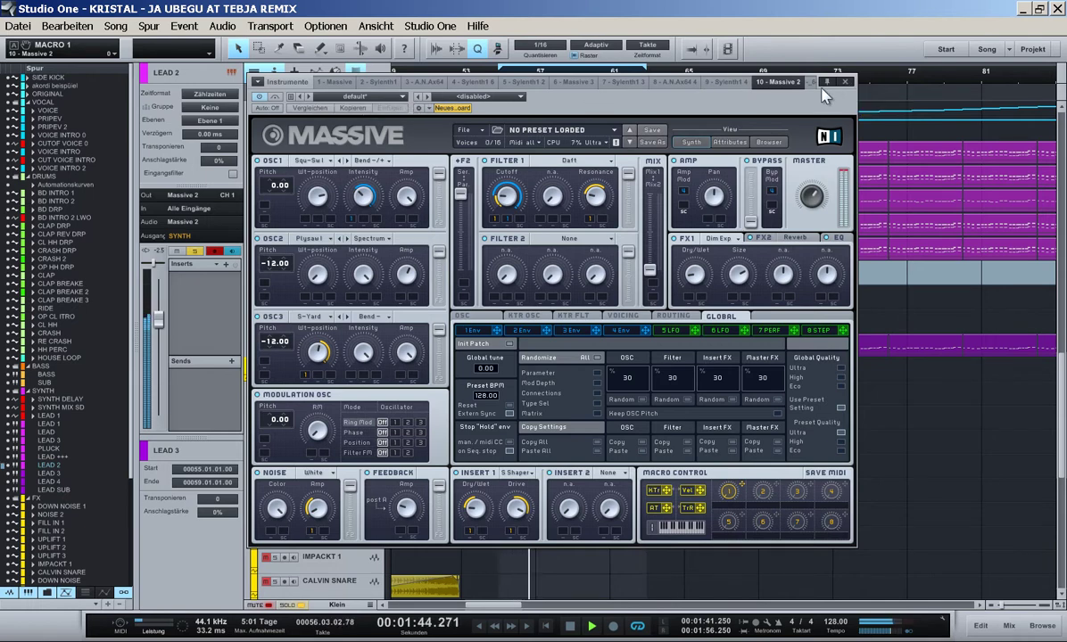
left_click(845, 81)
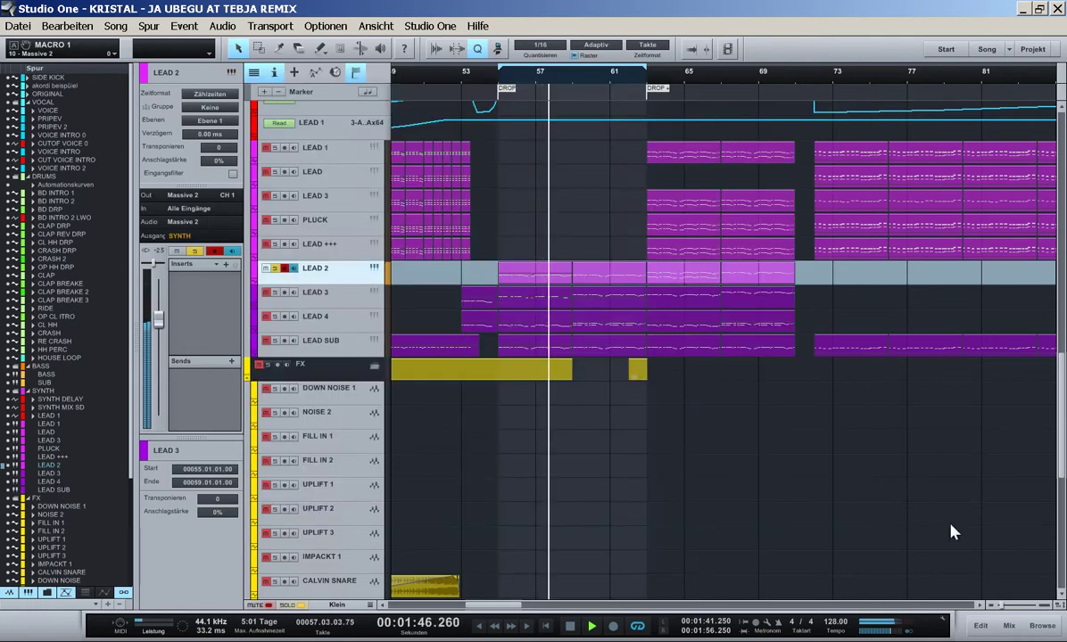
left_click(1042, 625)
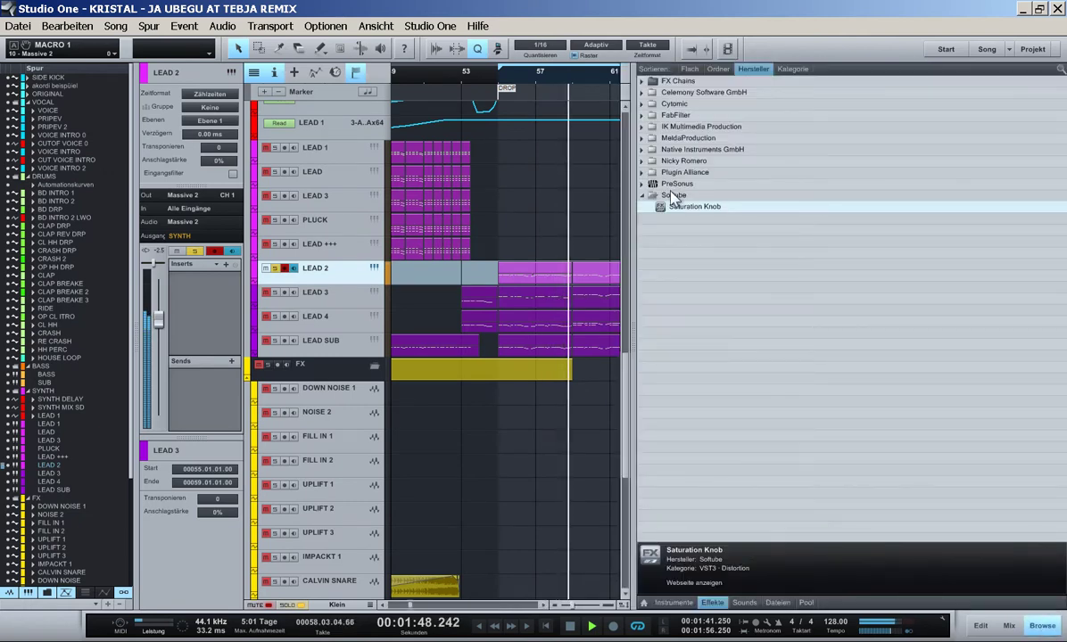
left_click(641, 195)
left_click(686, 605)
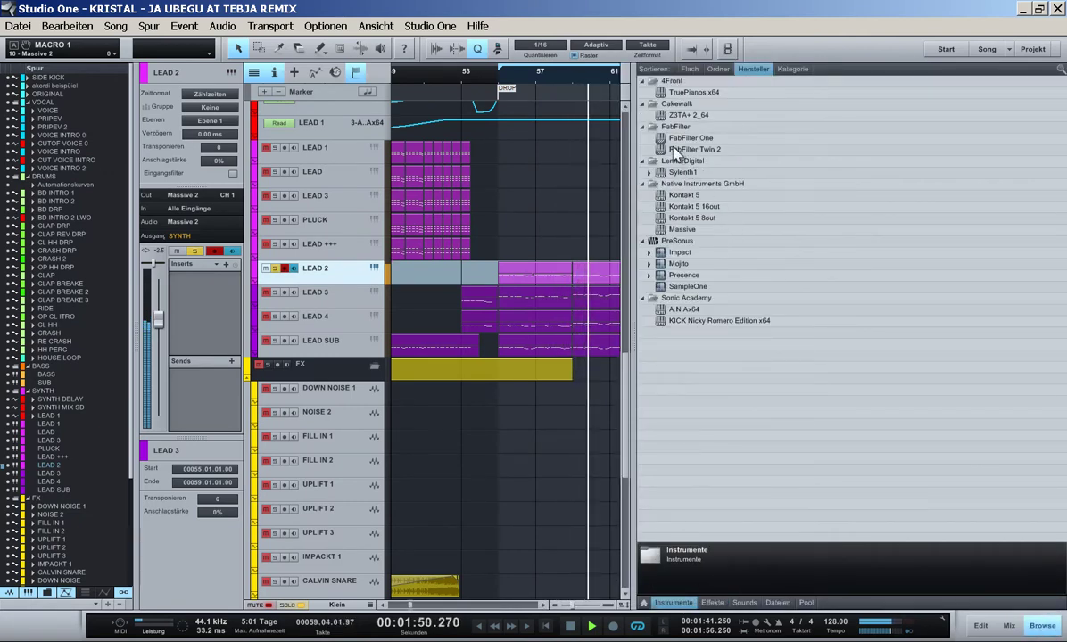
left_click_drag(683, 309, 321, 290)
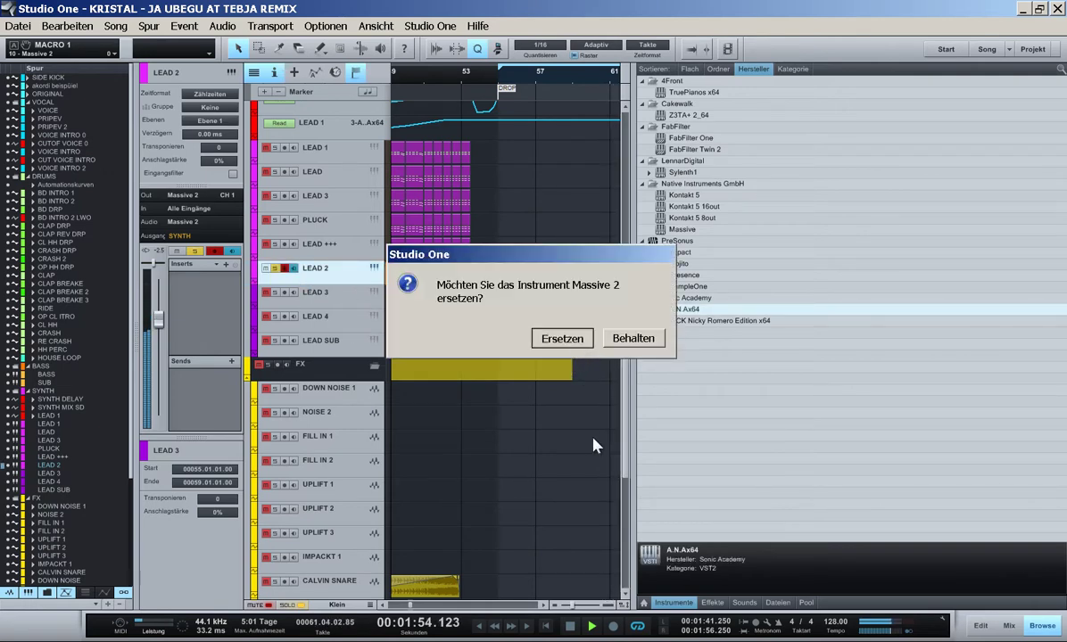
key("Return")
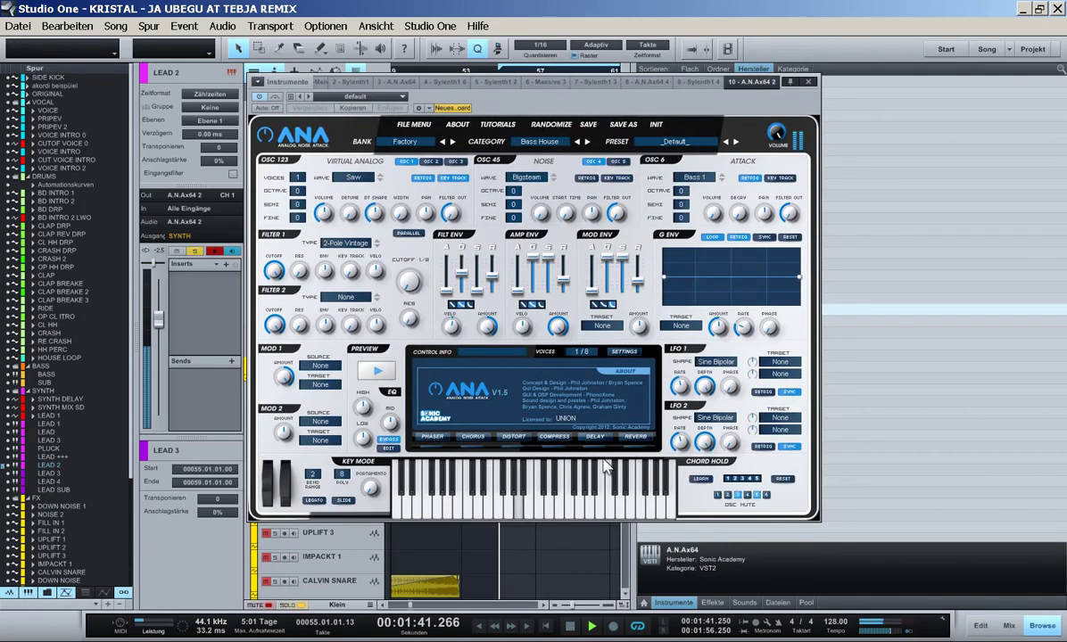
left_click(808, 82)
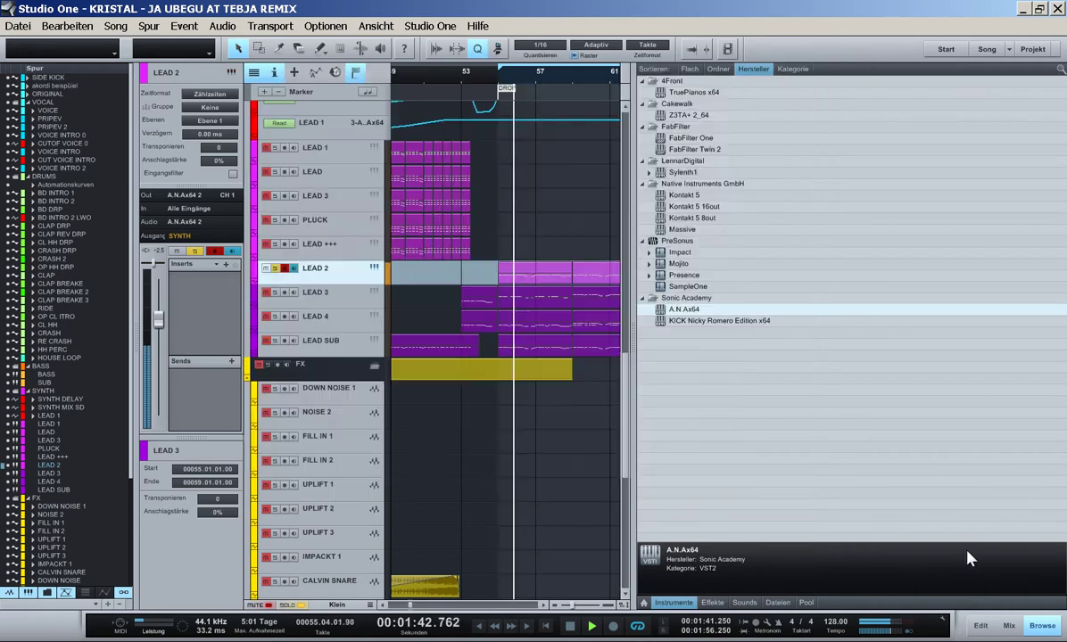
left_click(1041, 626)
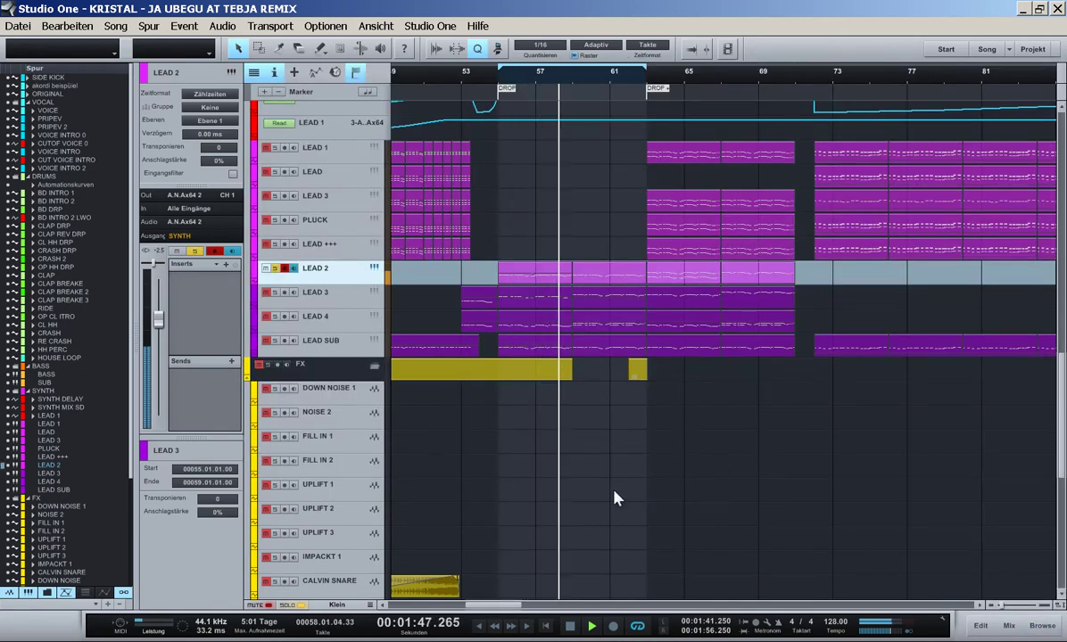
- Reshape the SYNTH MIX SD automation so the mix falls gradually from bar 55 to about 0.57 at bar 63
scroll(535, 460, "up", 3)
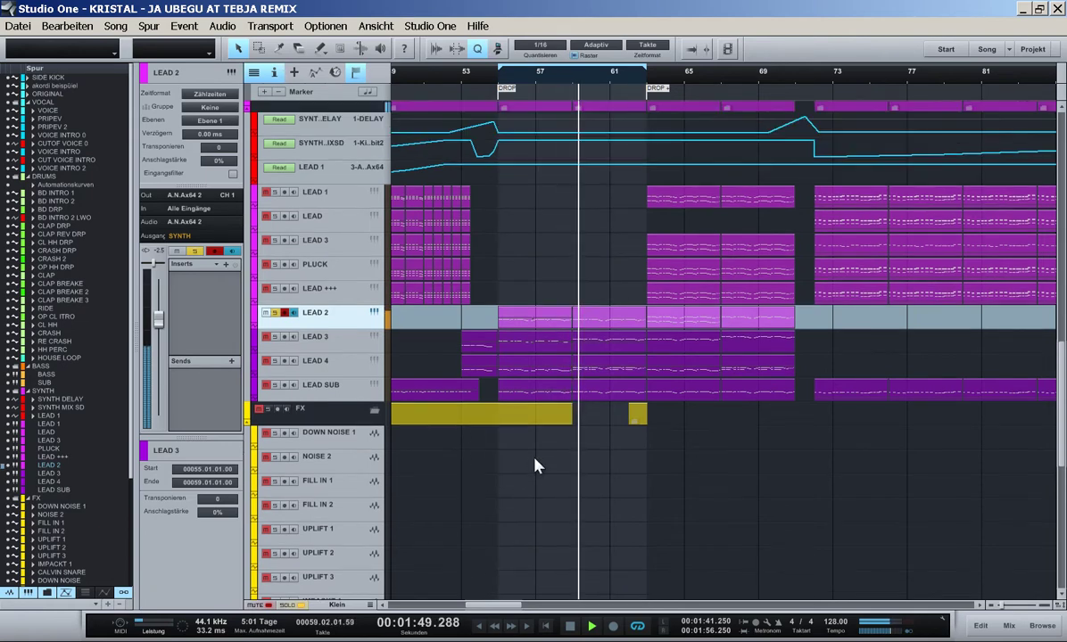
left_click(337, 170)
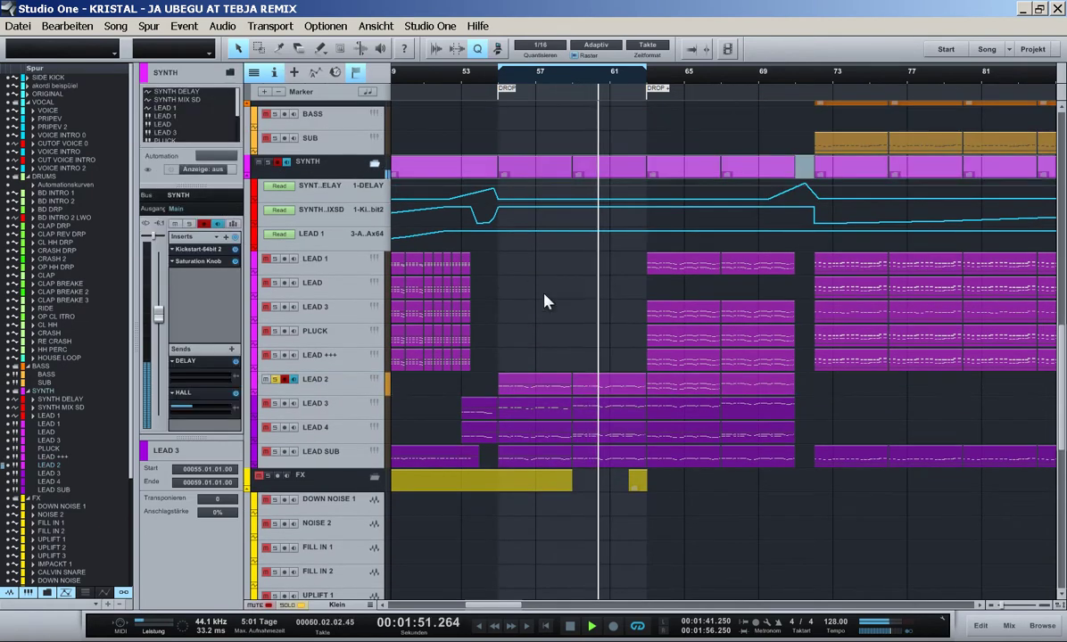
scroll(546, 295, "up", 1)
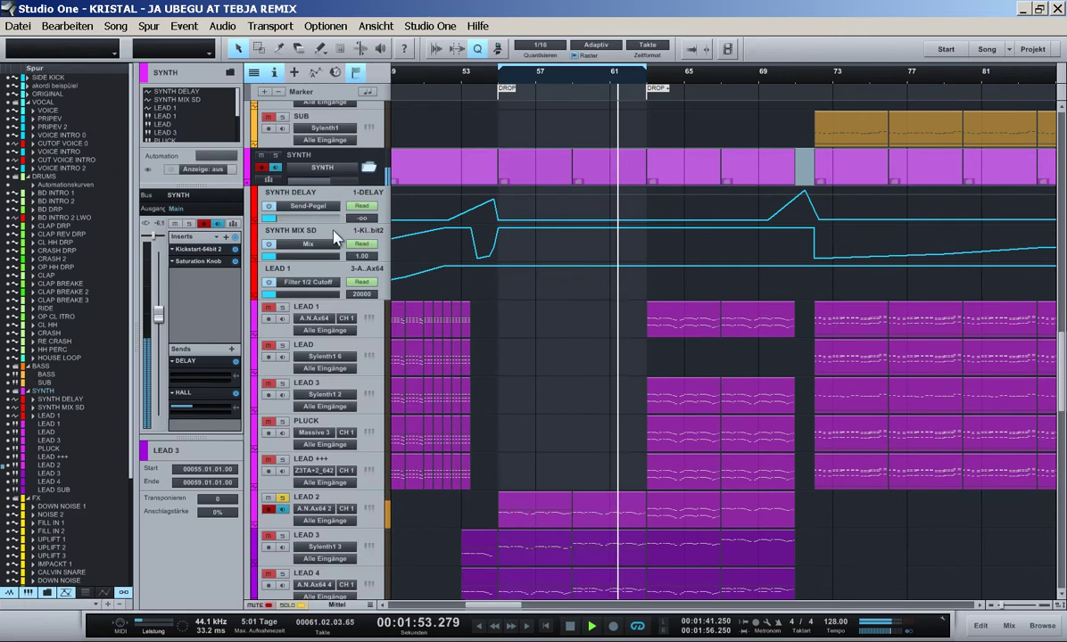
left_click(489, 231)
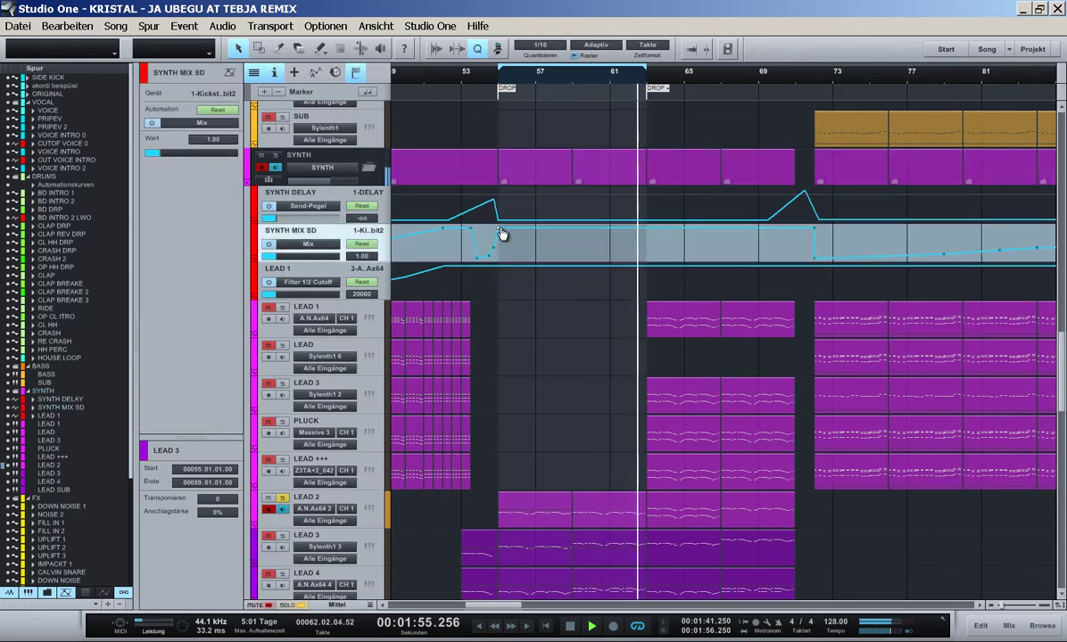
left_click_drag(500, 234, 500, 243)
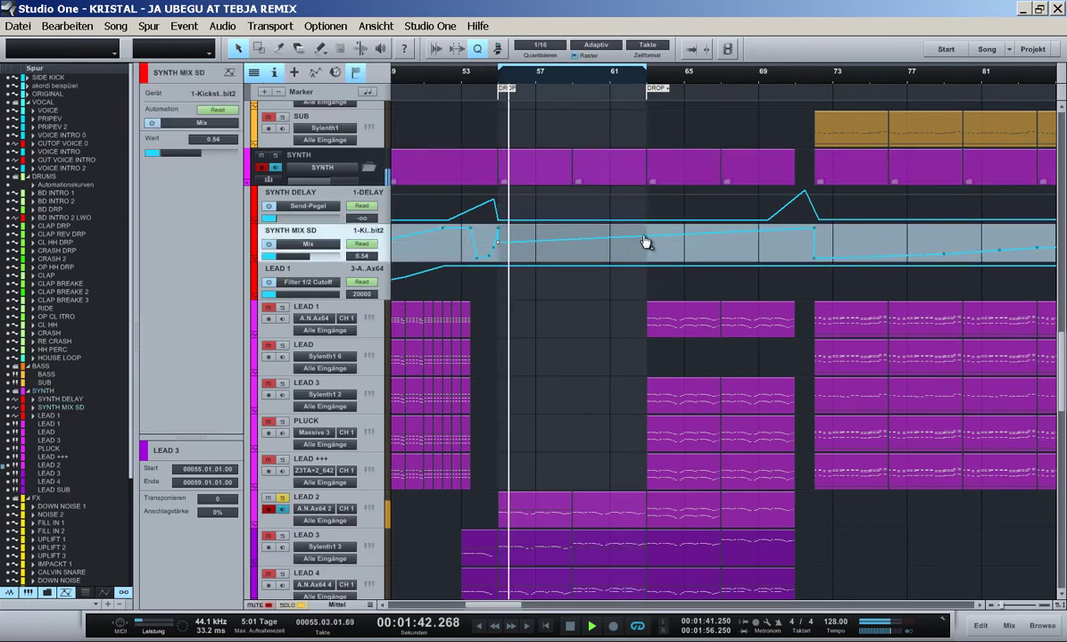
mouse_move(645, 242)
left_mouse_down()
mouse_move(650, 233)
mouse_move(648, 247)
left_mouse_up()
left_click_drag(502, 249, 502, 242)
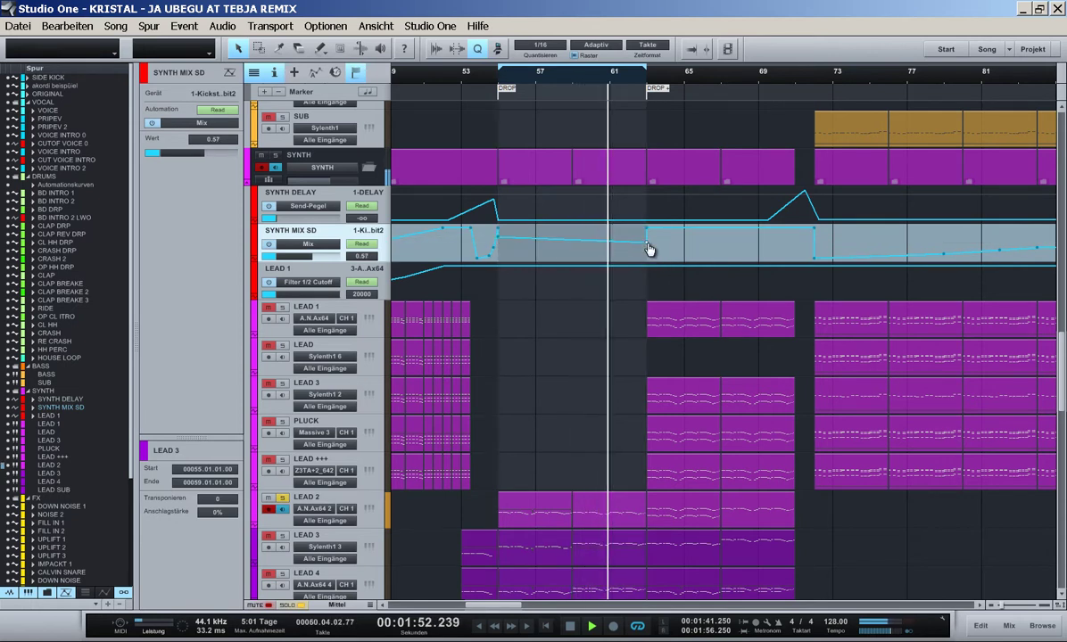
- Level the SYNTH MIX SD automation at about 0.71 between bars 55 and 63
left_click_drag(649, 249, 650, 246)
scroll(581, 384, "down", 4)
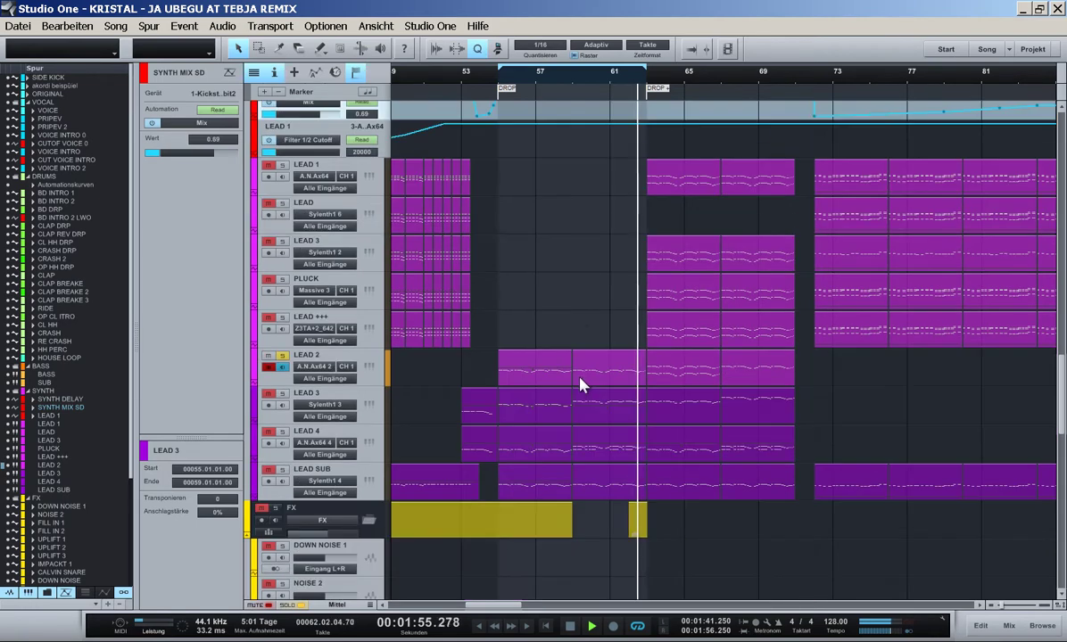
- Load the BS Asian Party preset from the Golden ANA Vol 1 category in LEAD 2's ANA synth
left_click(370, 360)
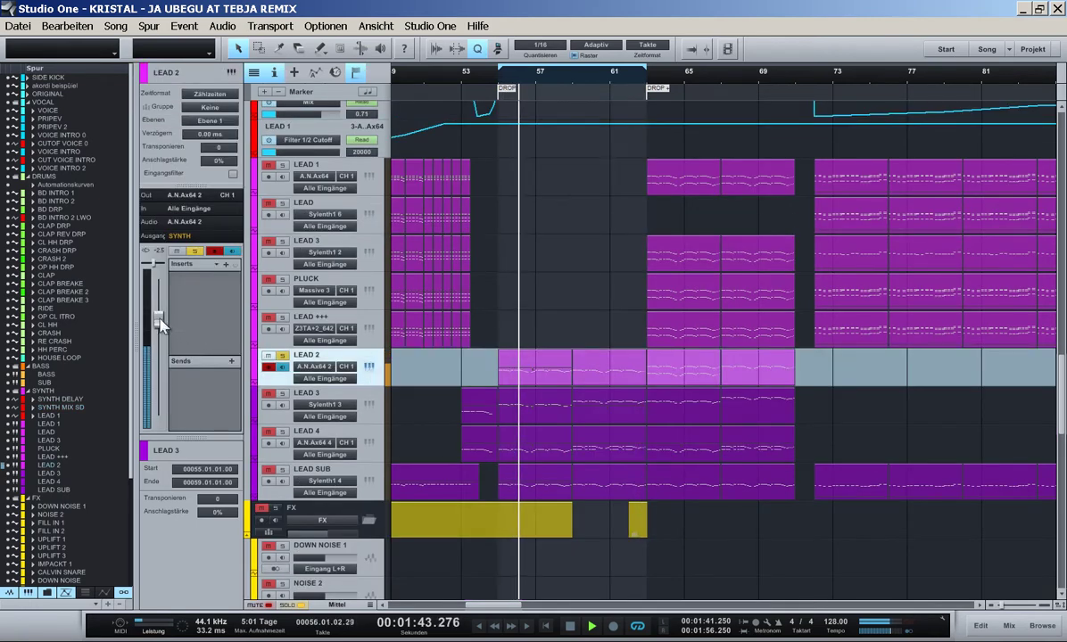
left_click(369, 366)
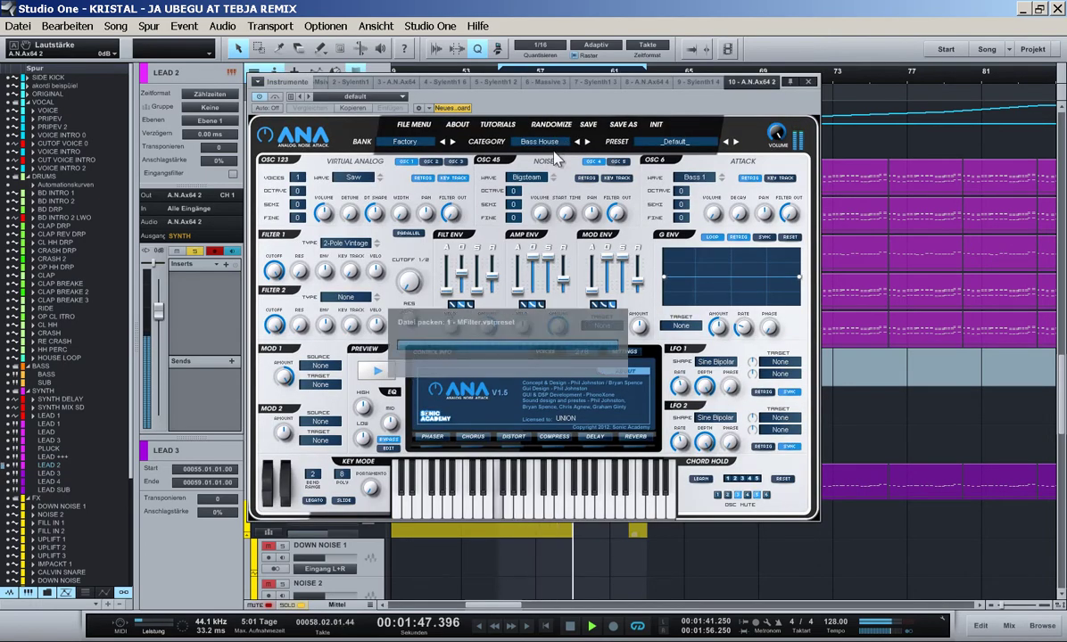
left_click(555, 143)
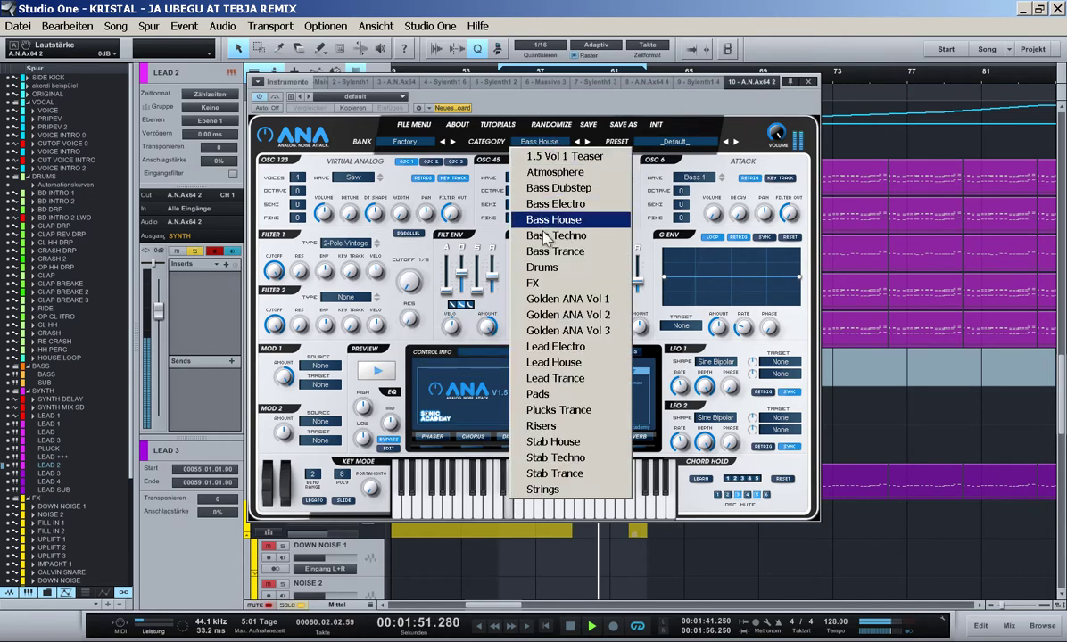
left_click(555, 300)
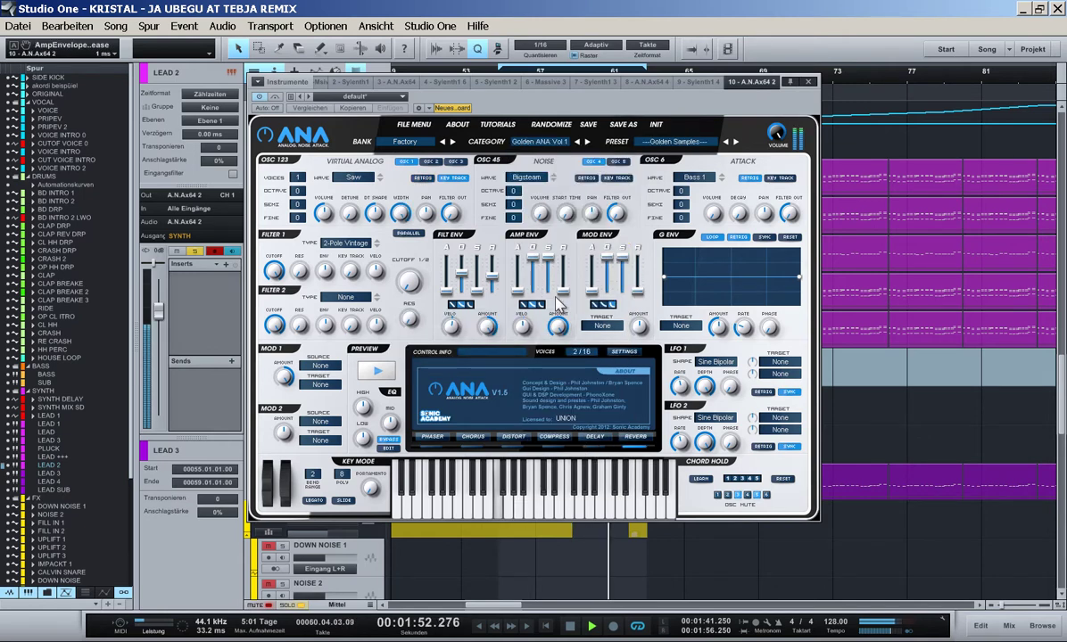
left_click(739, 144)
left_click(737, 144)
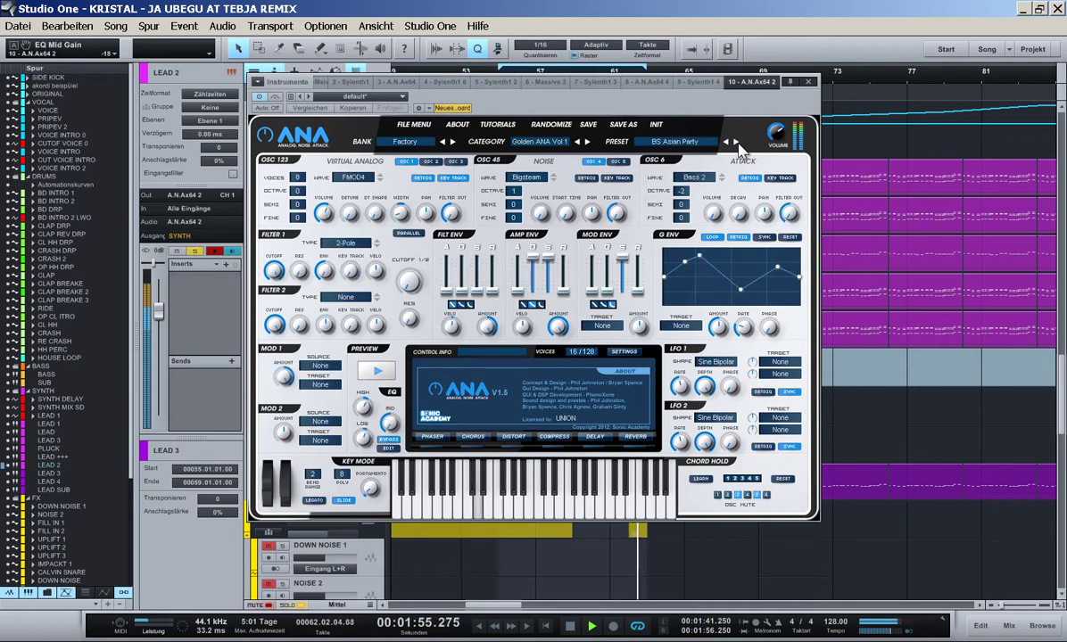
left_click(809, 83)
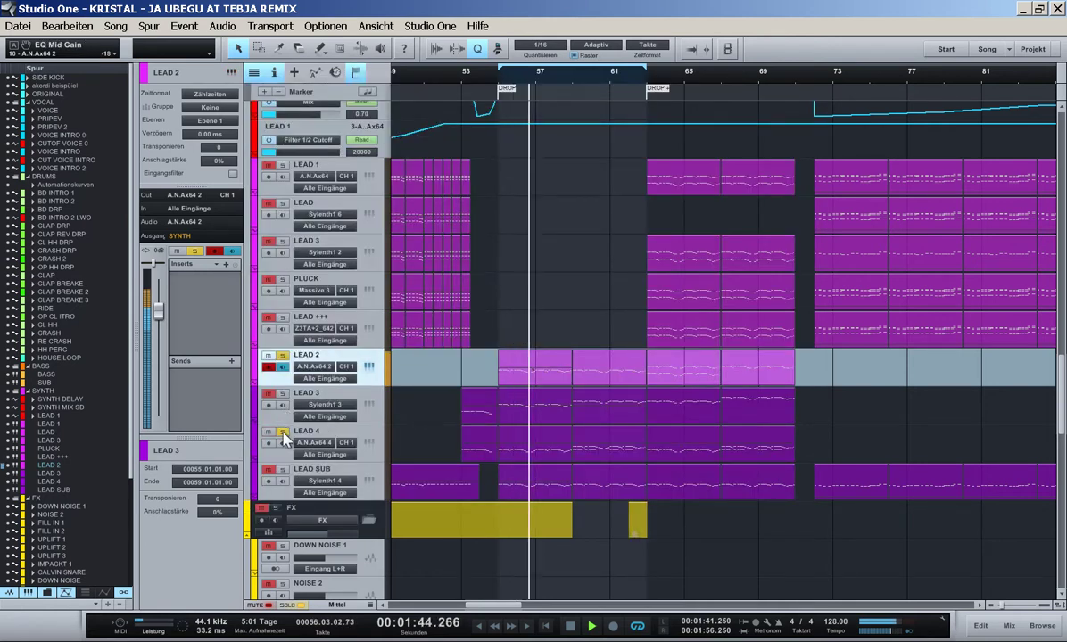
- Audition LEAD 2 with LEAD 4 soloed alongside it, and lower LEAD 2's volume to -7.1 dB
left_click(338, 435)
left_click(346, 371)
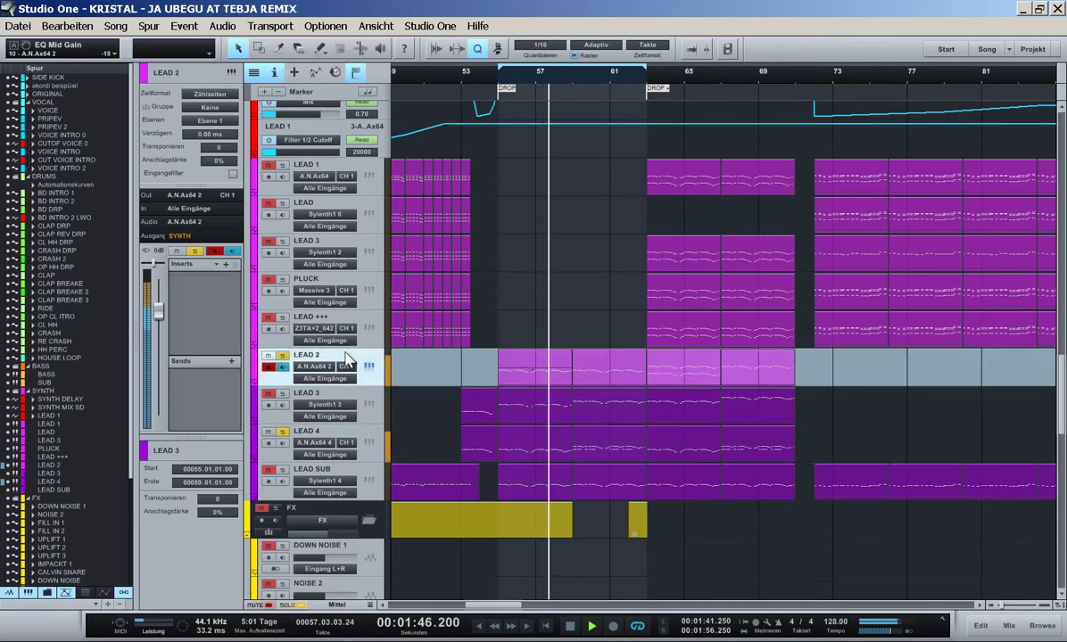
left_click_drag(158, 308, 158, 335)
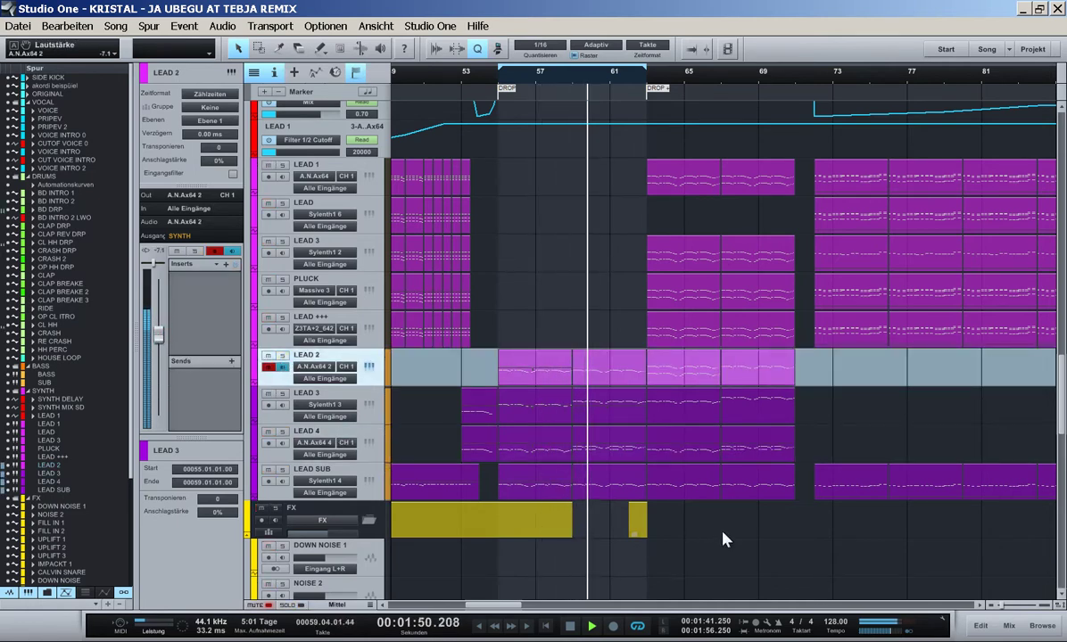
- Reshape the SYNTH MIX SD automation so the mix holds at about 0.81 between bars 55 and 63
scroll(724, 538, "down", 1)
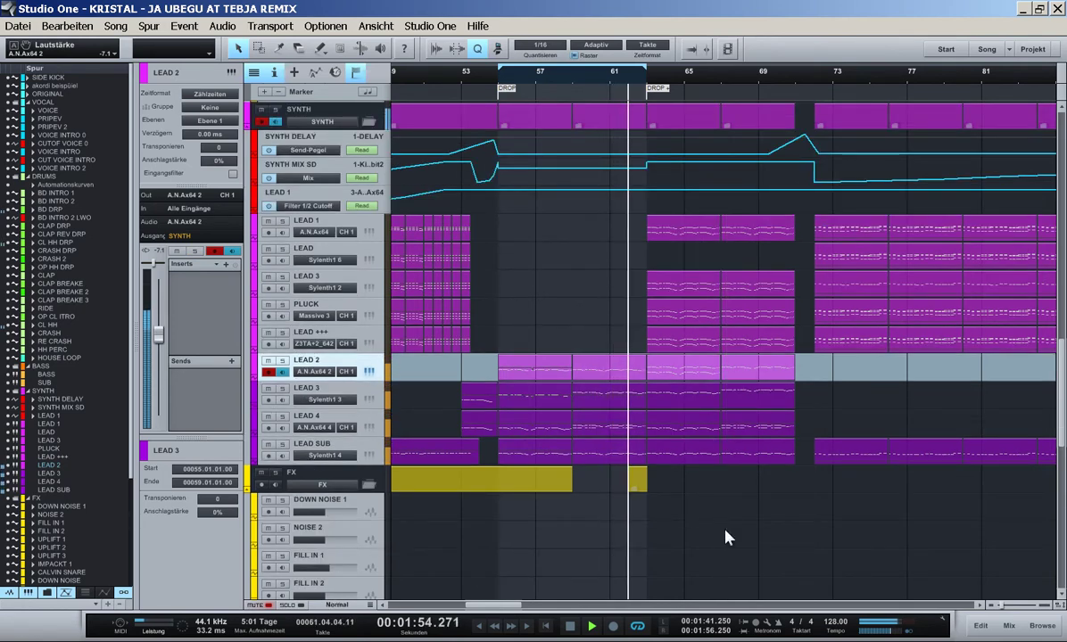
scroll(618, 272, "up", 1)
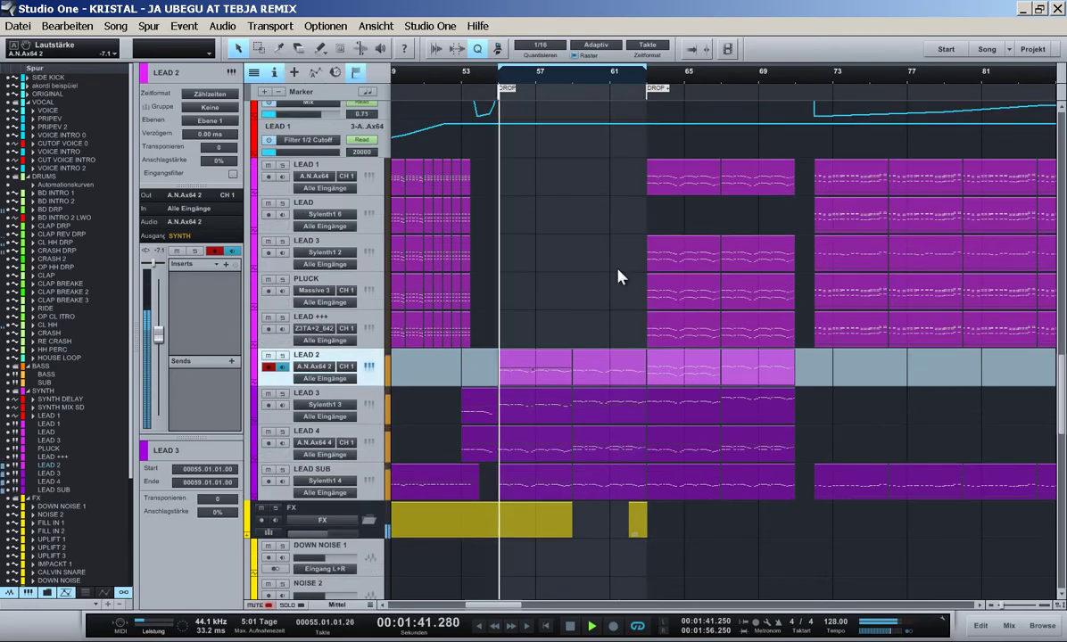
key("e")
scroll(620, 276, "up", 5)
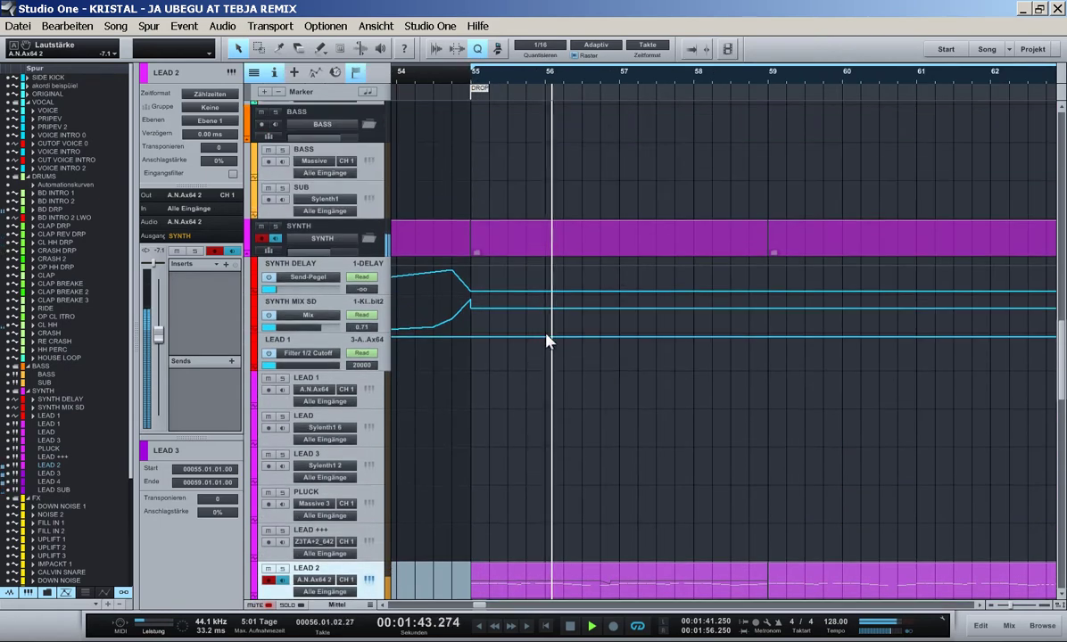
left_click(473, 317)
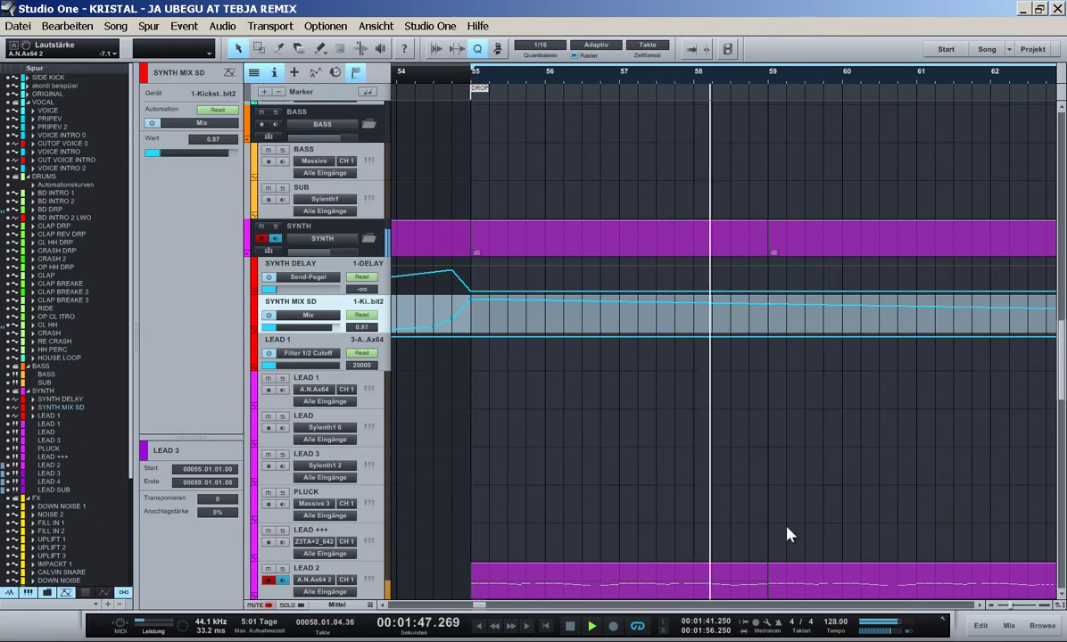
key("w")
double_click(896, 310)
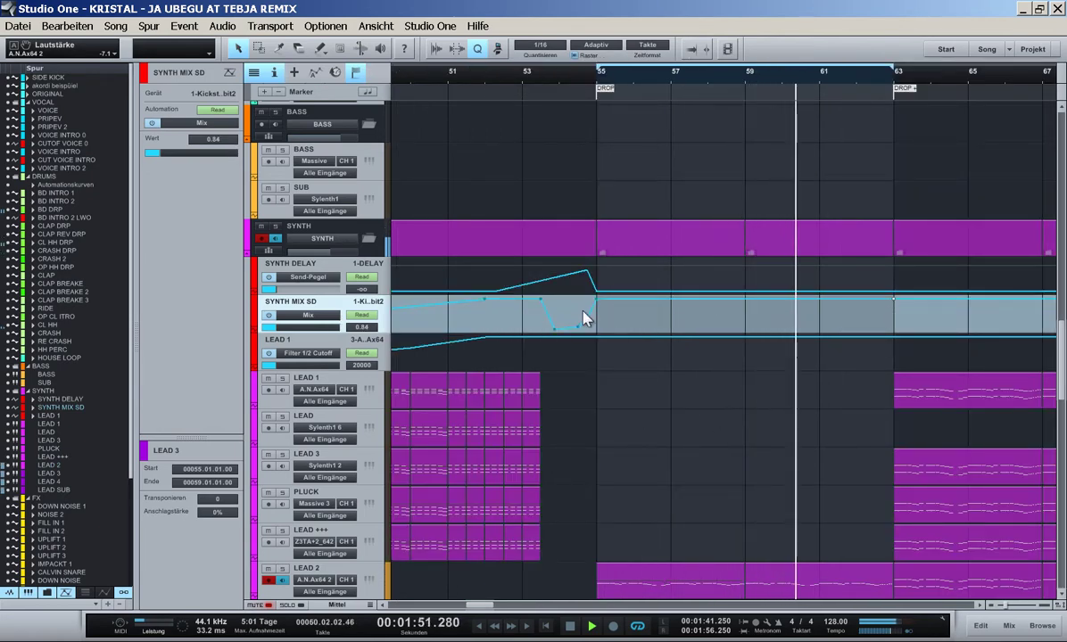
mouse_move(598, 311)
left_click_drag(596, 304, 596, 307)
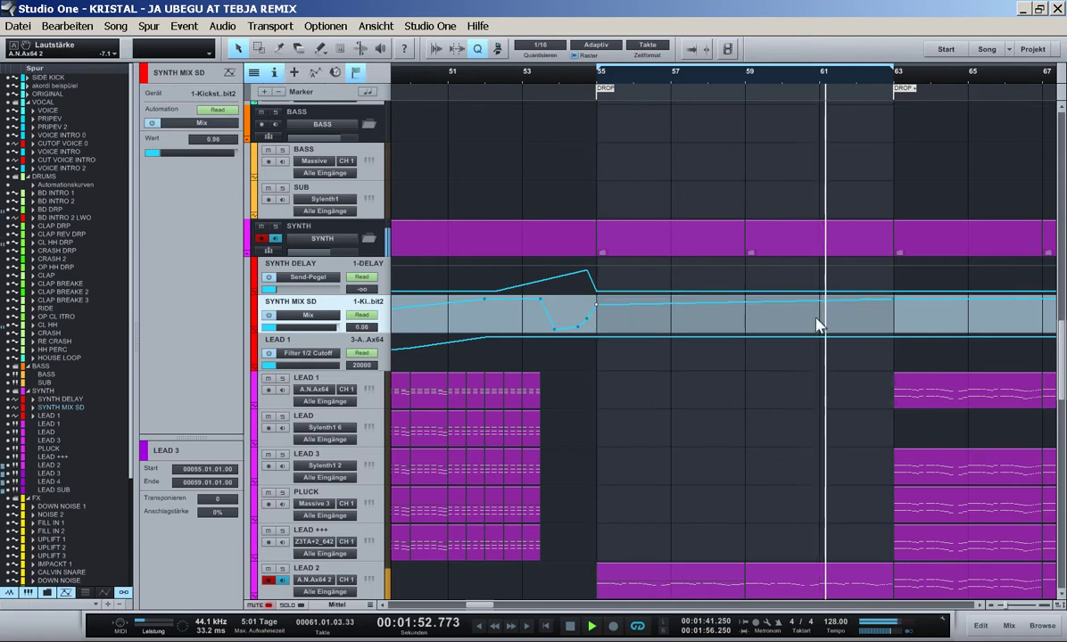
left_click(893, 302)
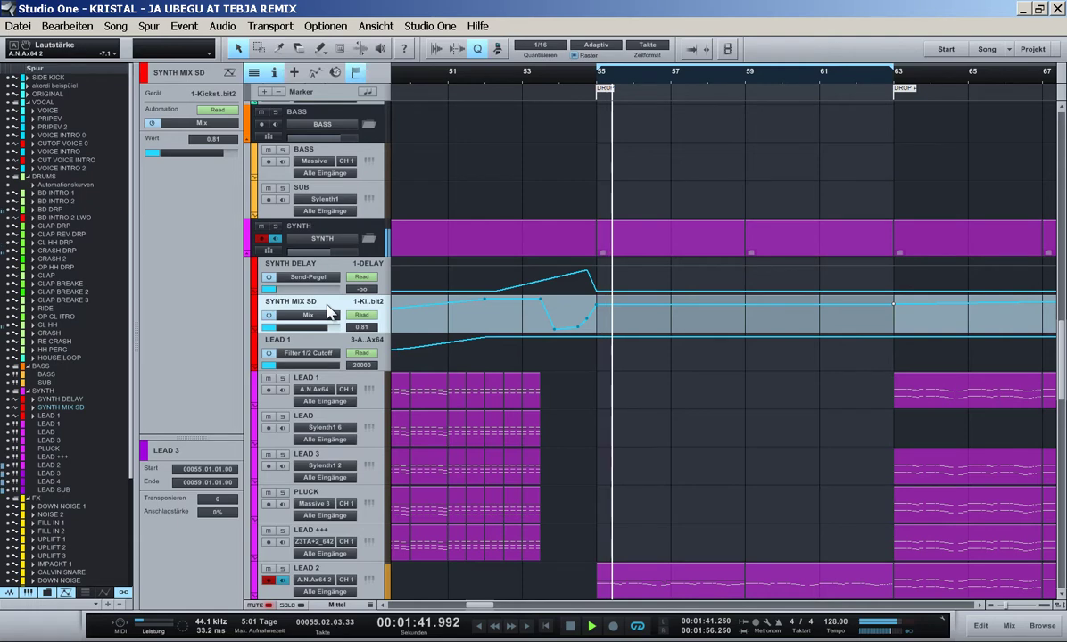
- Nudge the waveform of the SYNTH bus's Kickstart plug-in one step left and back to the right
double_click(328, 305)
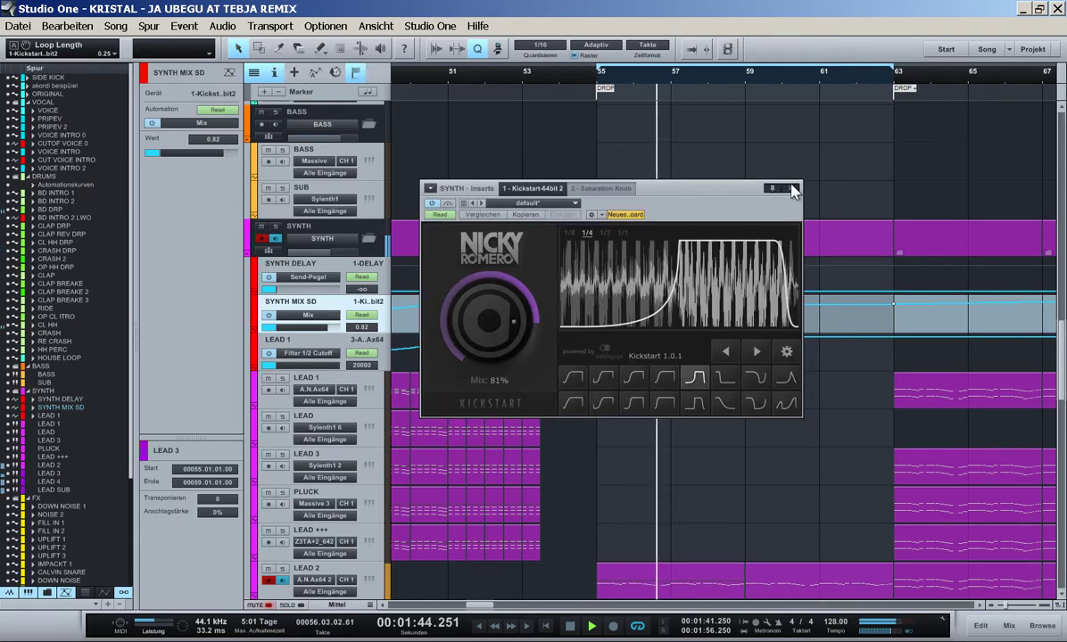
left_click(730, 348)
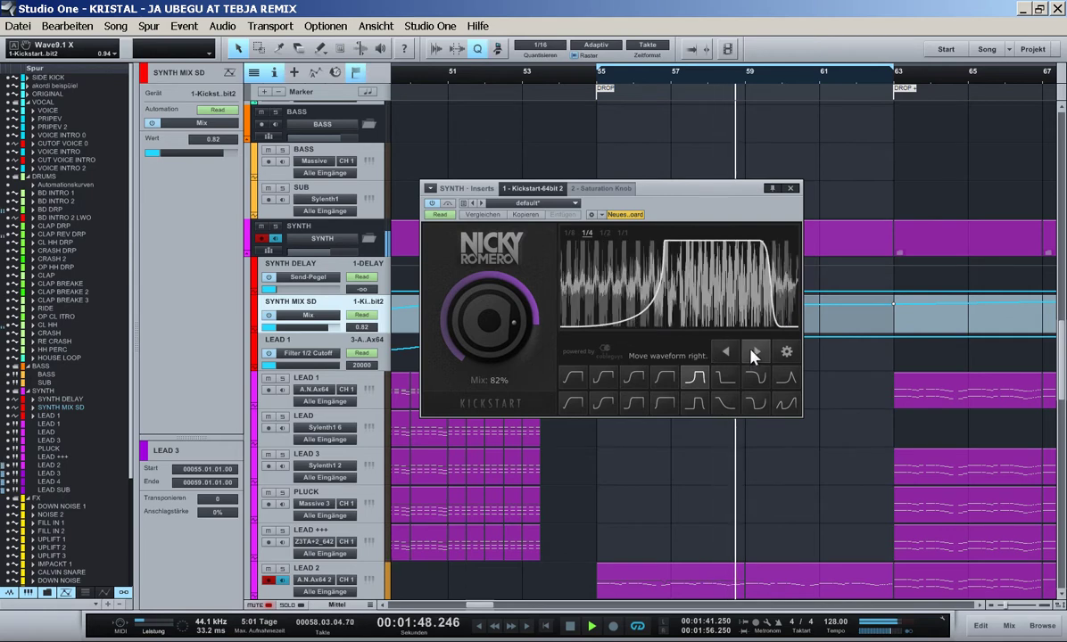
left_click(756, 353)
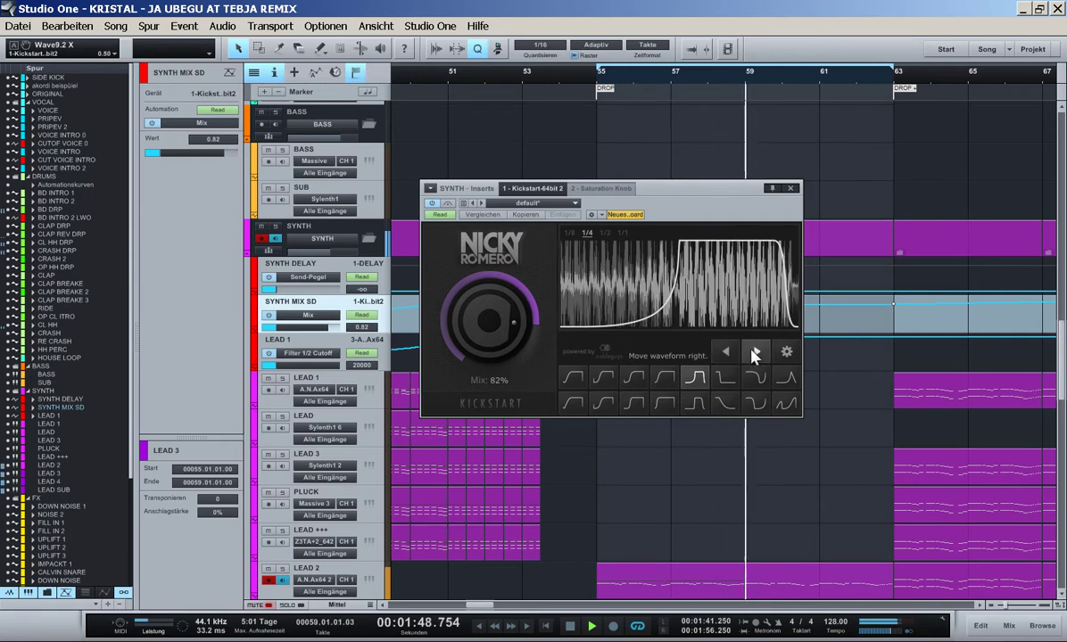
left_click(790, 188)
- Solo LEAD 2 and browse its ANA presets from BS Asian Party on to BS Electro House 1
scroll(742, 442, "down", 5)
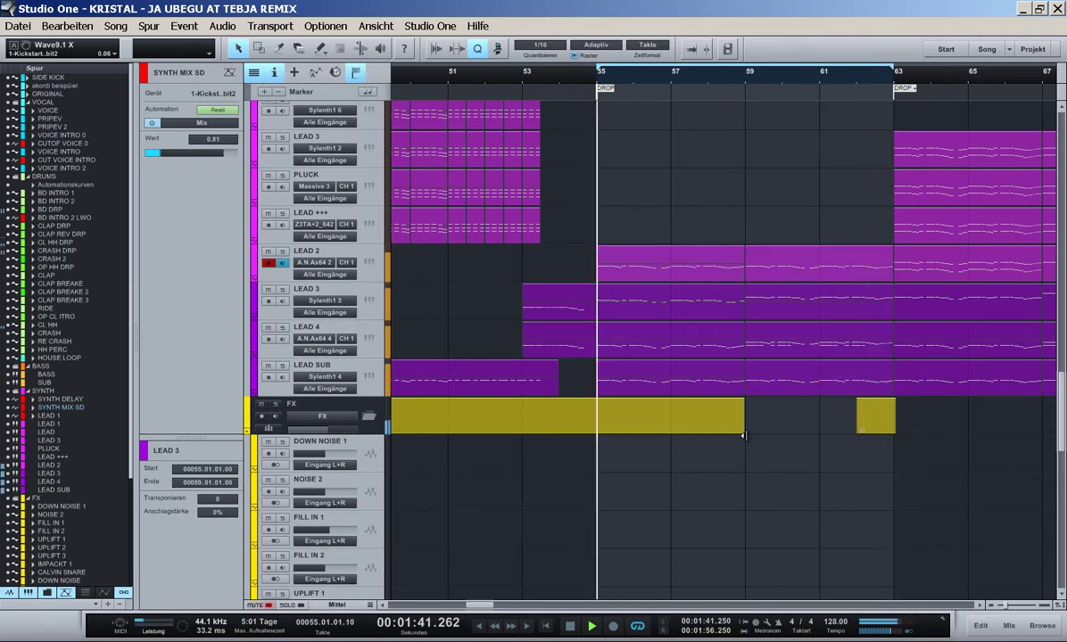
key("w")
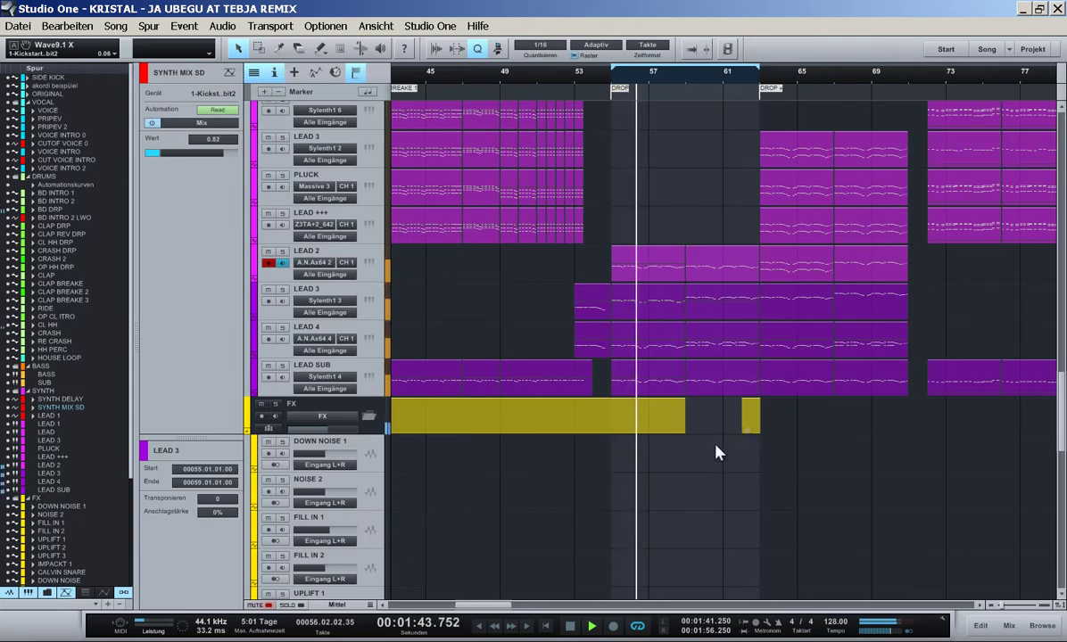
left_click(368, 269)
left_click(368, 263)
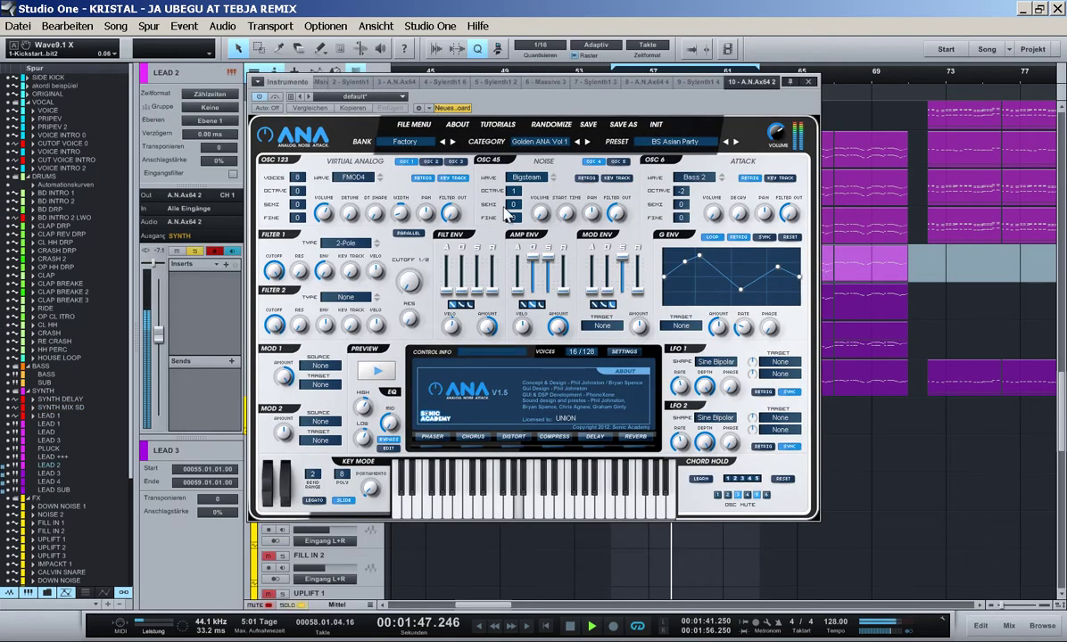
left_click(737, 142)
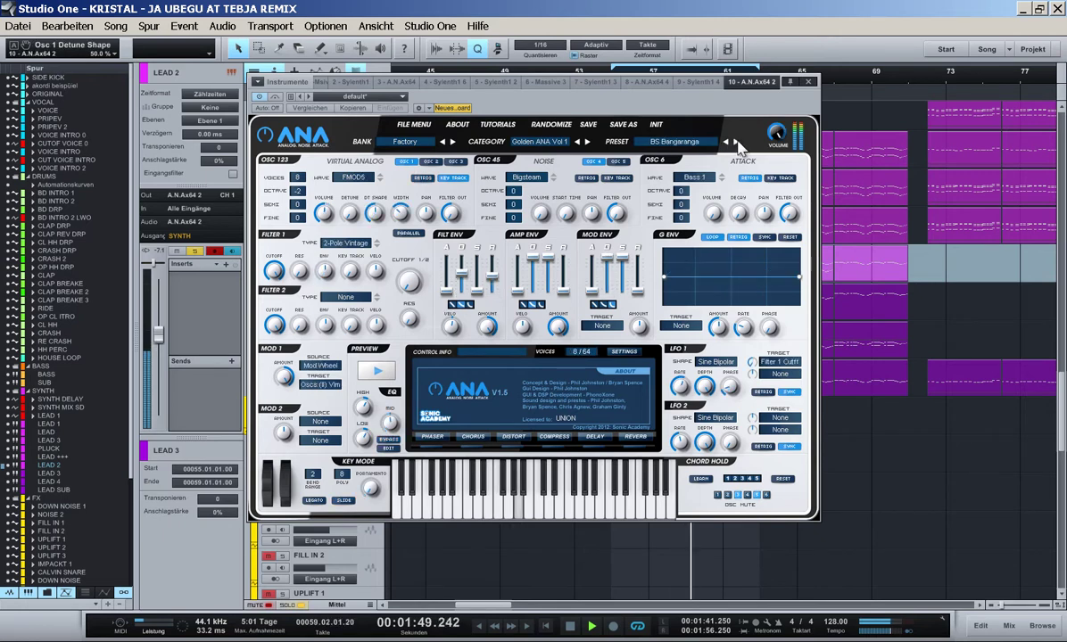
left_click(737, 142)
left_click(735, 142)
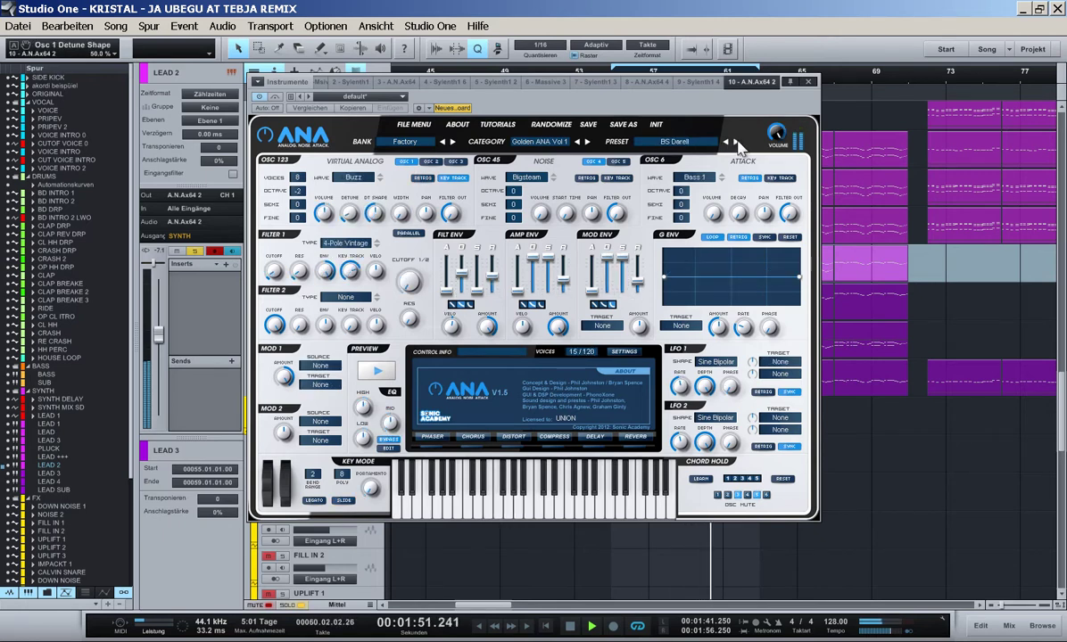
left_click(736, 142)
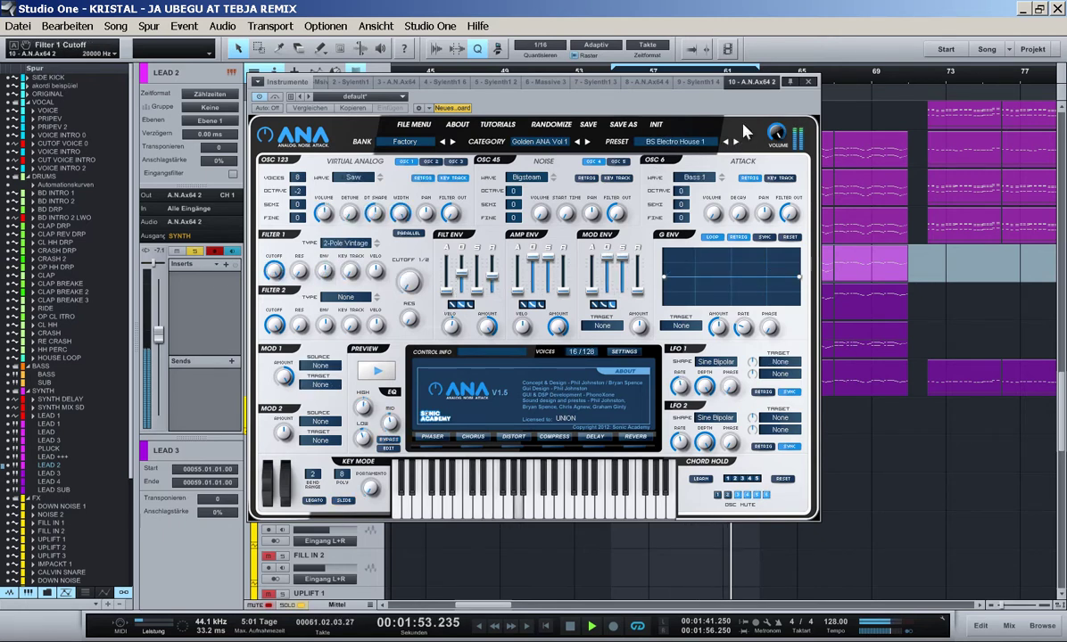
left_click(808, 81)
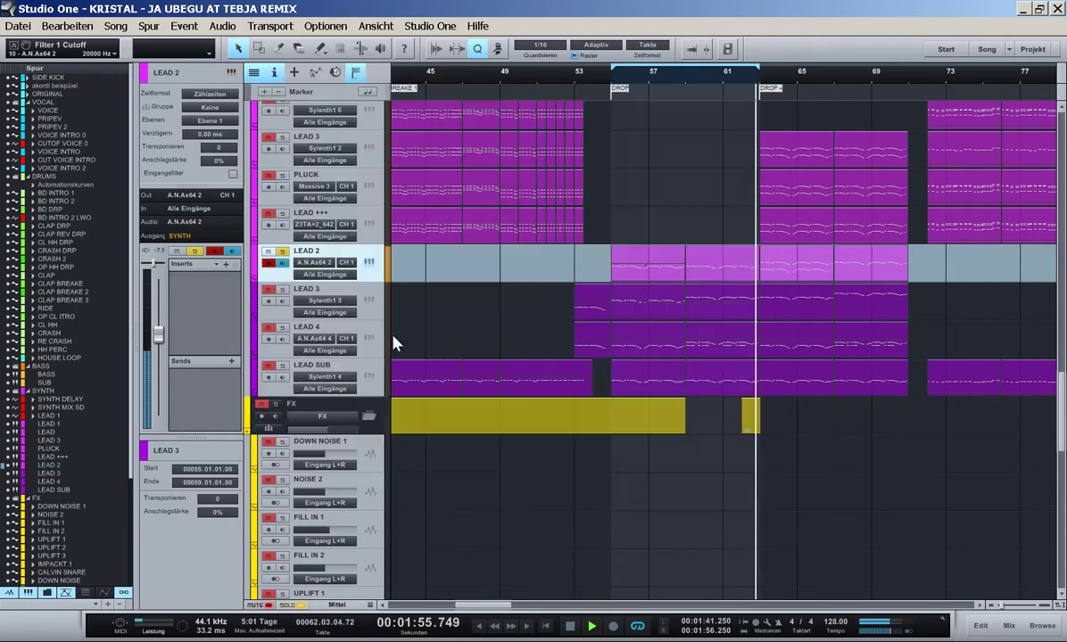
- Reset LEAD 2's volume to 0 dB and load the BS Electro House 10 preset in its ANA synth
left_click(158, 335, "ctrl")
left_click(368, 262)
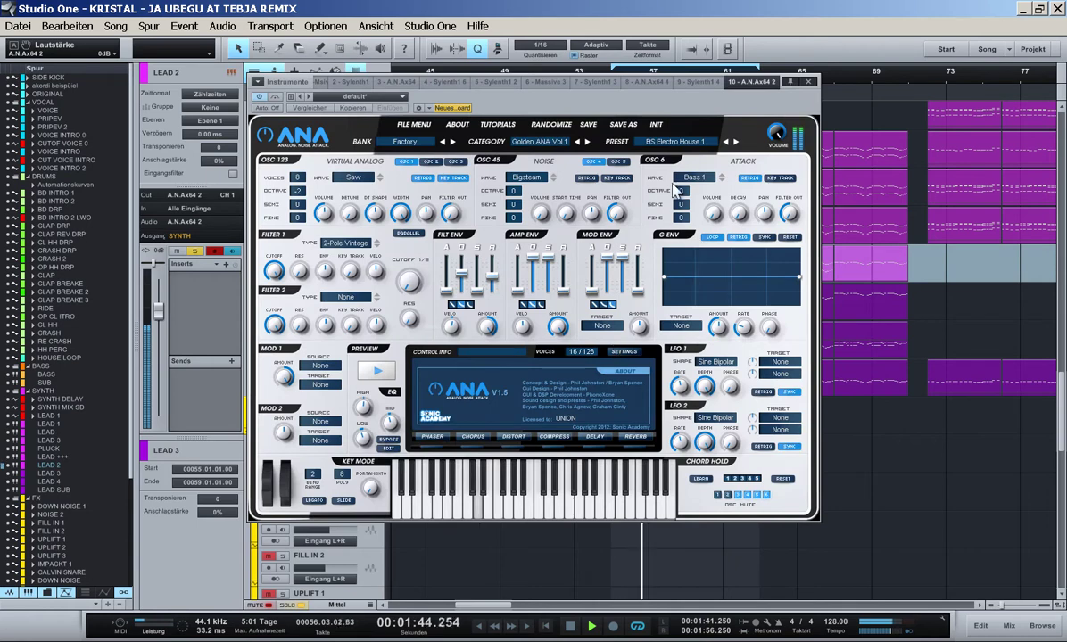
left_click(735, 142)
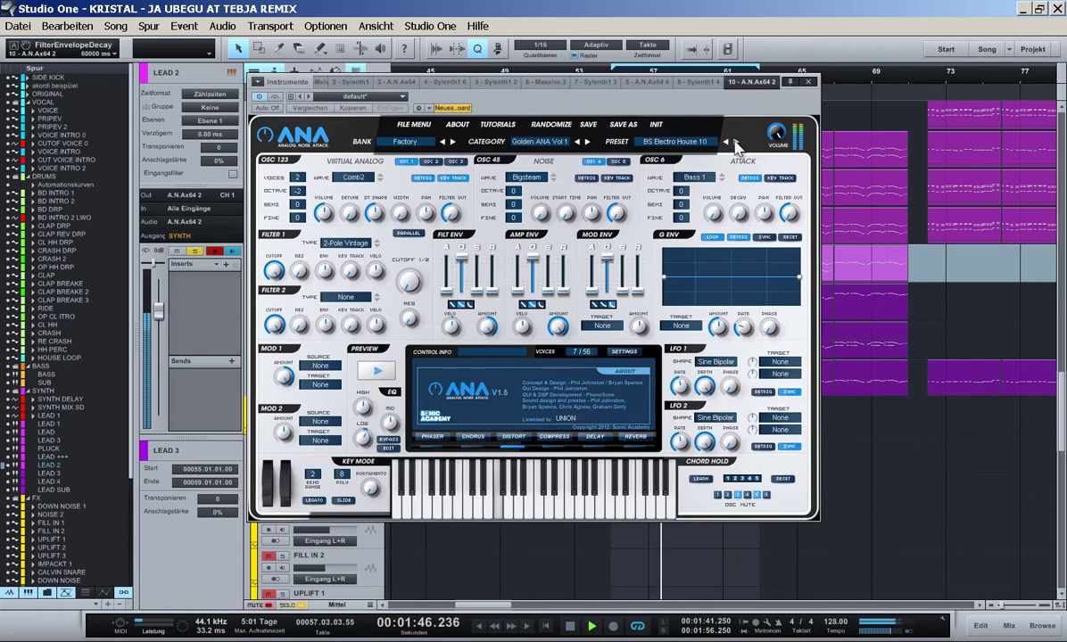
left_click(808, 83)
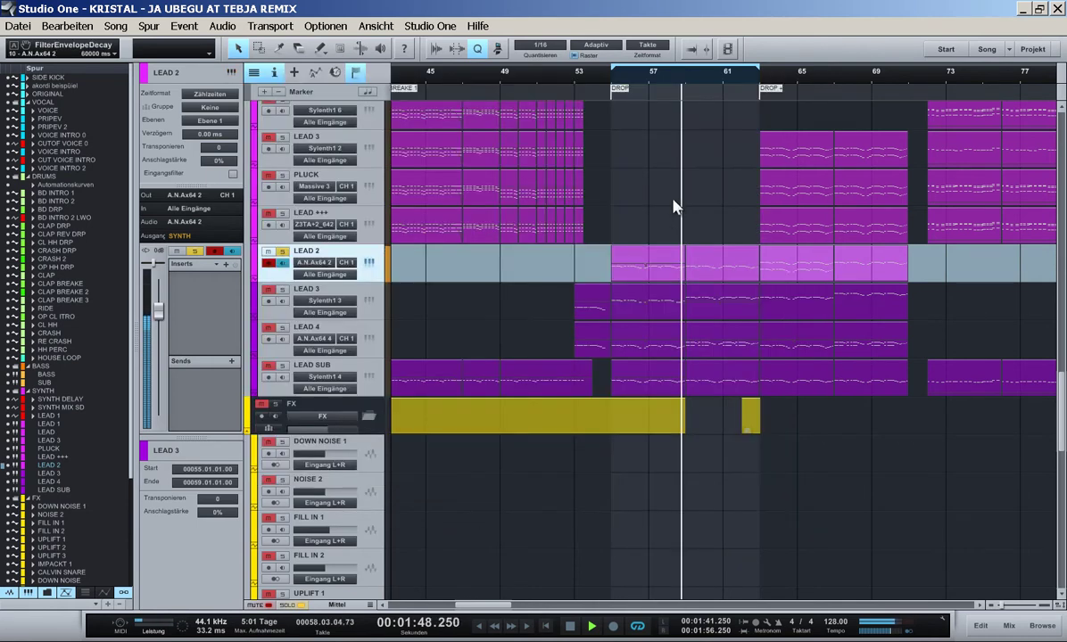
- Transpose all notes of the LEAD 2 part in bars 55 to 59 up one octave
double_click(658, 268)
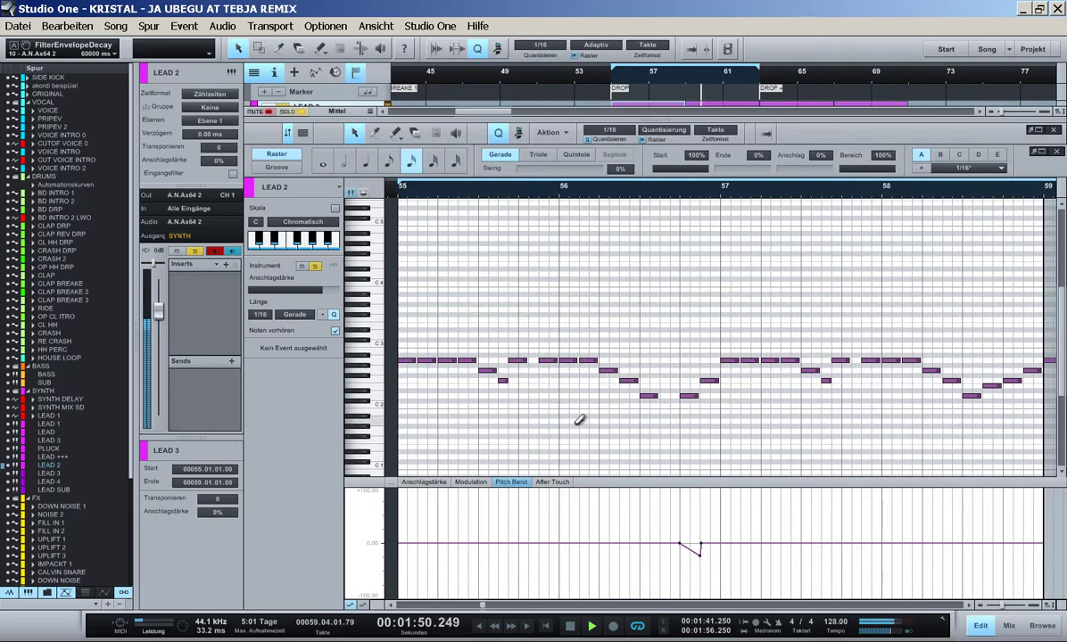
key("ctrl+a")
key("shift+Up")
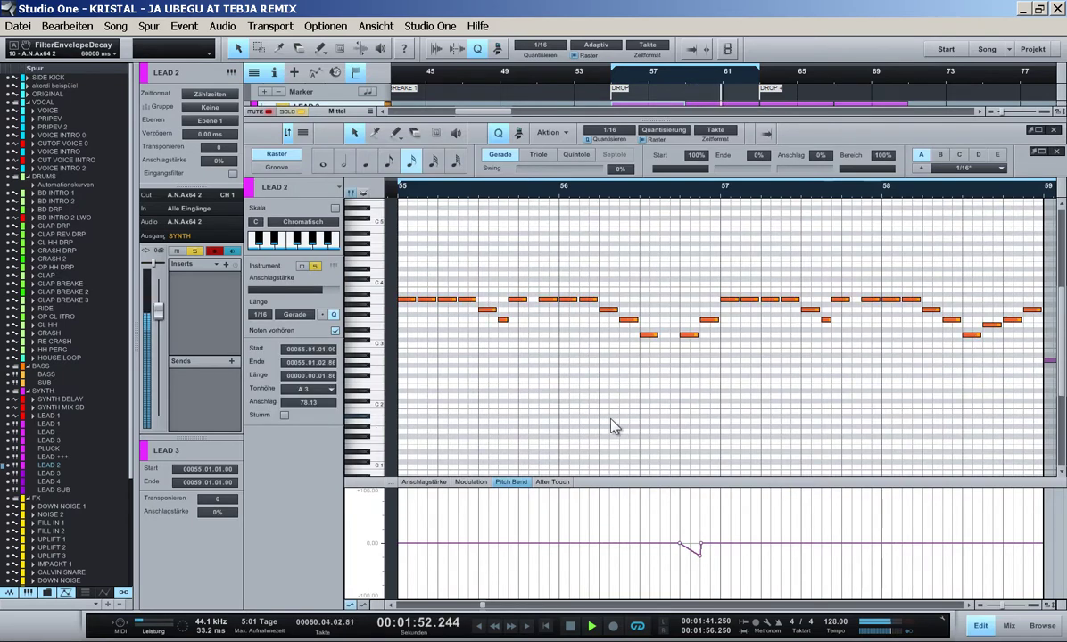
key("space")
key("F2")
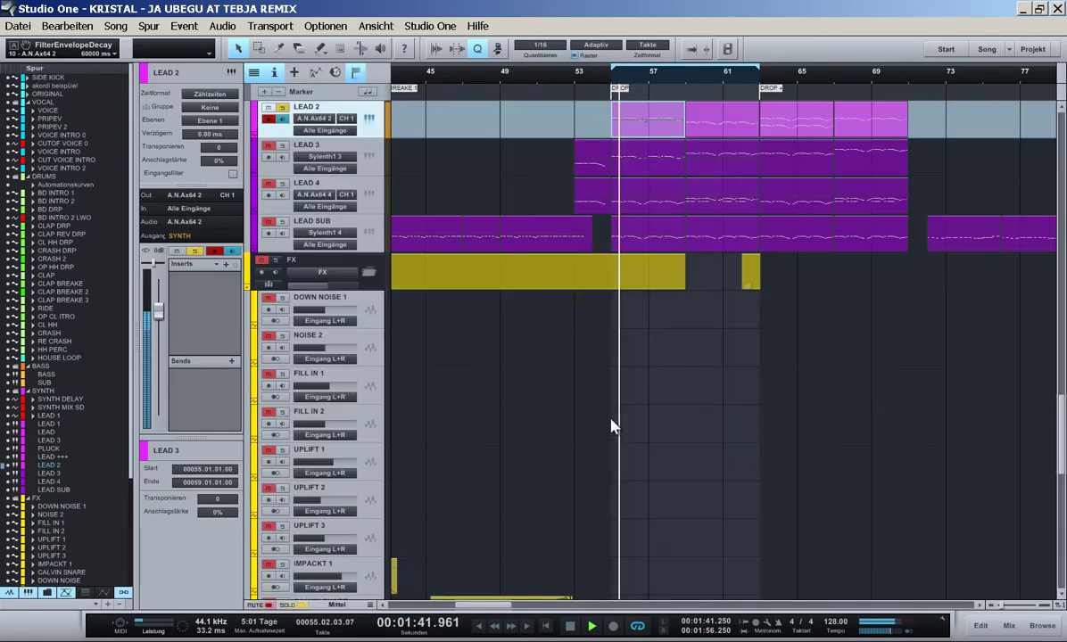
- Transpose all notes of the LEAD 2 part in bars 59 to 63 up one octave
double_click(721, 125)
key("ctrl+a")
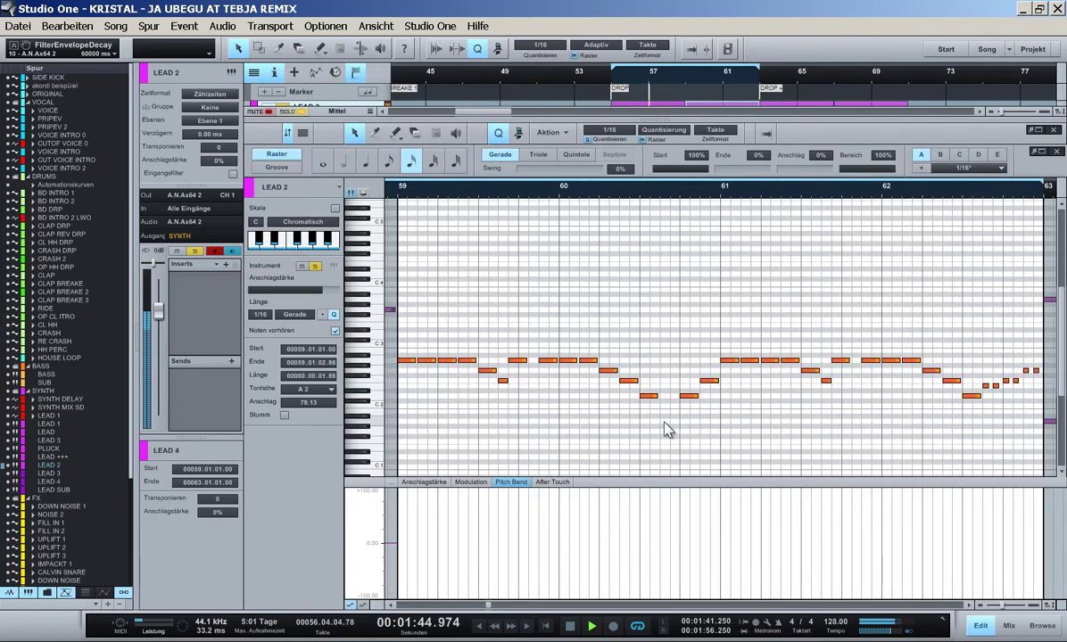
key("shift+Up")
key("F2")
- Solo LEAD 4 together with LEAD 2 and select the LEAD 4 track
scroll(663, 431, "up", 5)
scroll(670, 433, "down", 1)
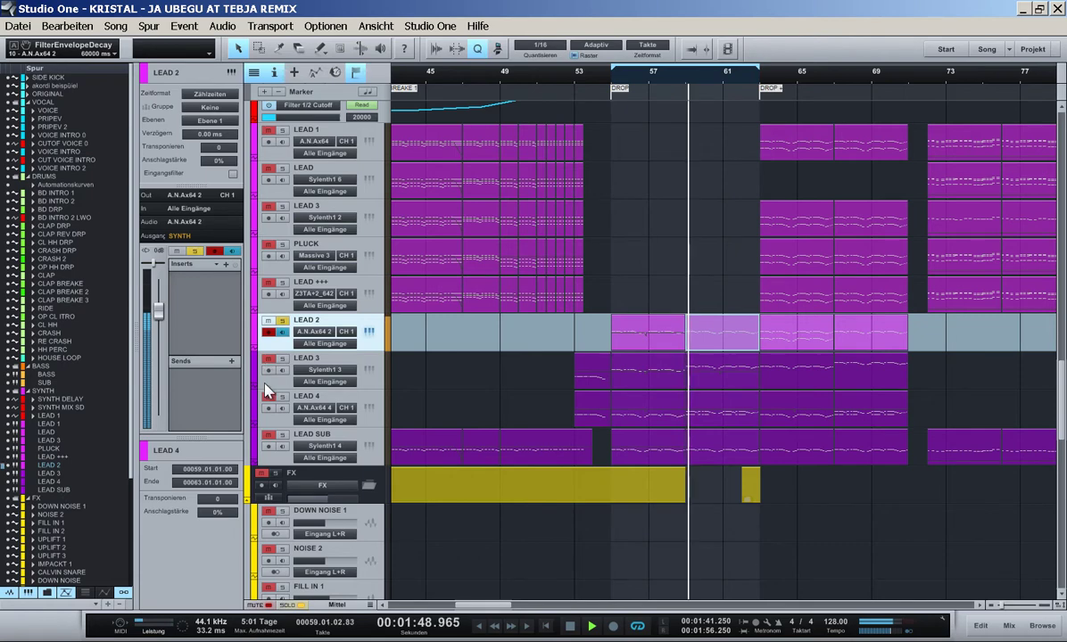
left_click(327, 405)
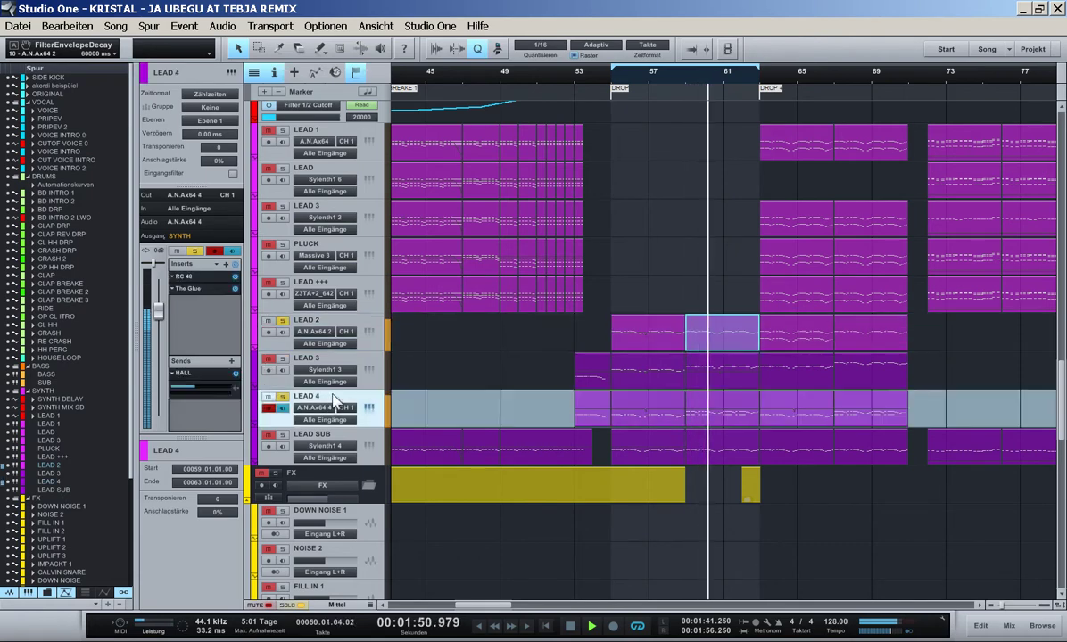
- Check LEAD 2's ANA synth settings and audition the drop parts of LEAD 2 and LEAD 4
left_click(350, 331)
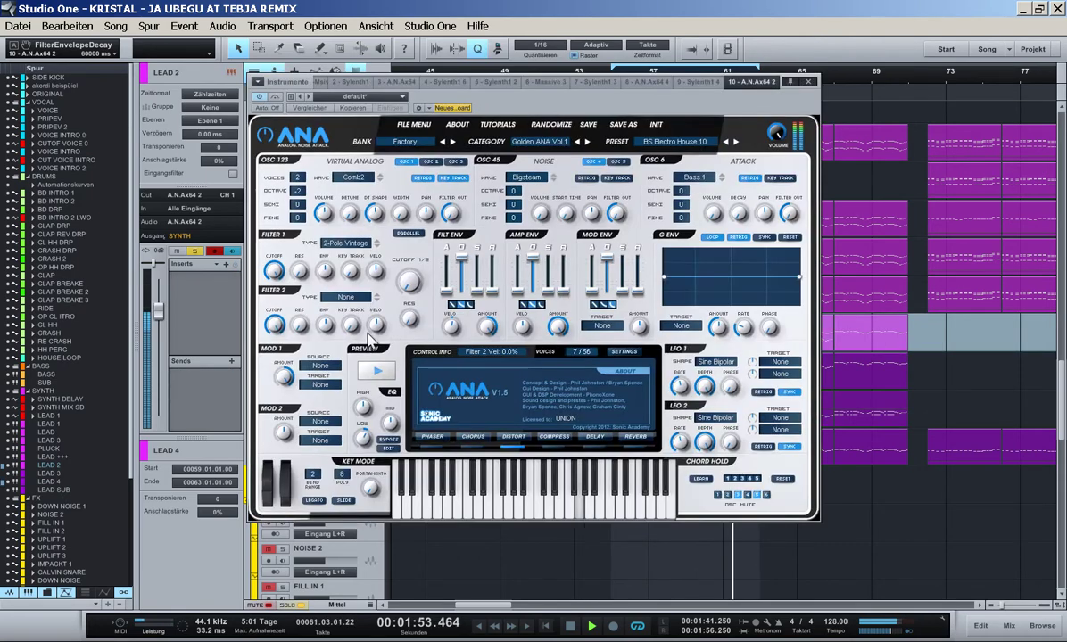
left_click(369, 332)
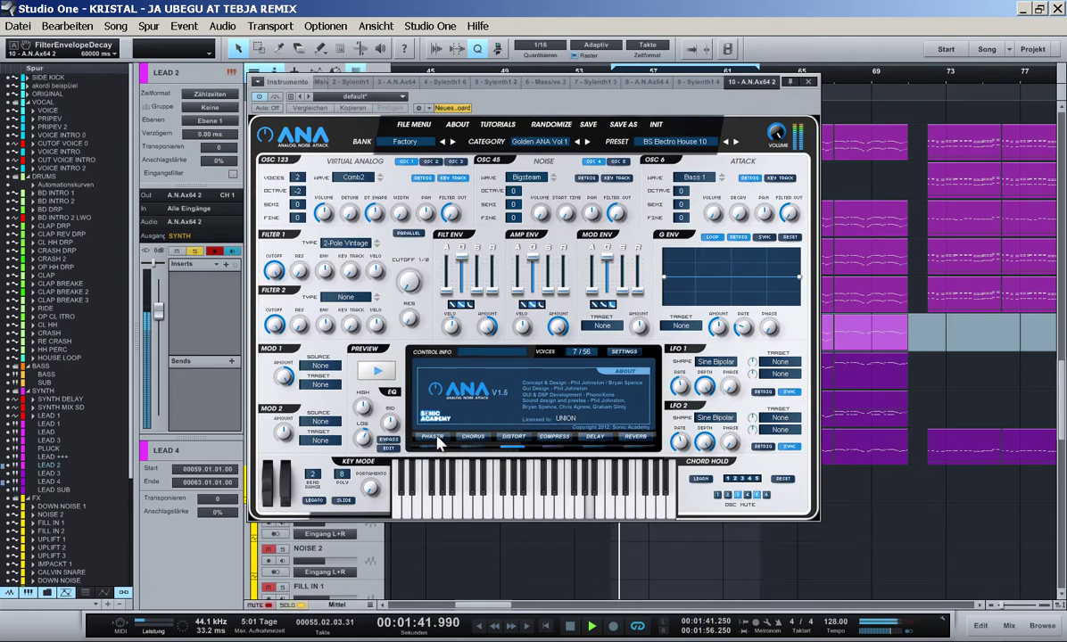
left_click(808, 83)
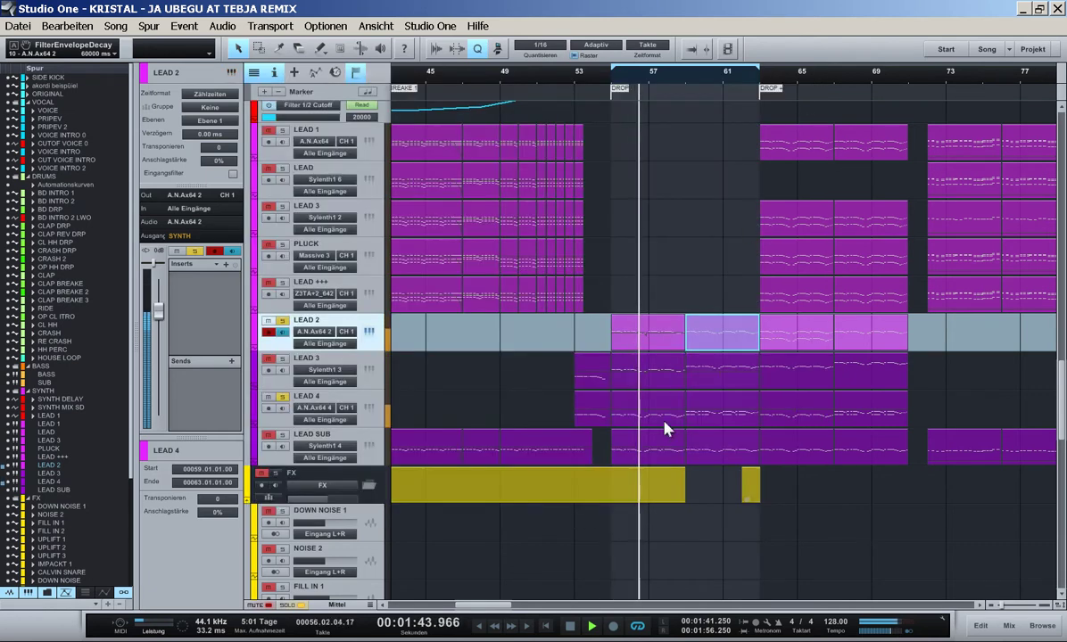
left_click(623, 557)
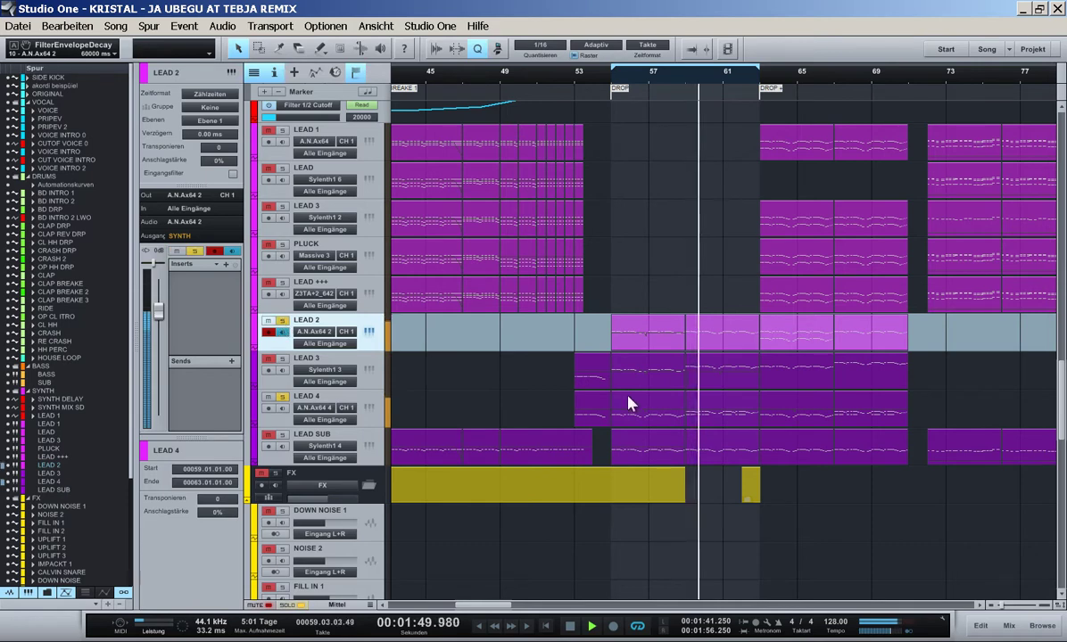
left_click(707, 413)
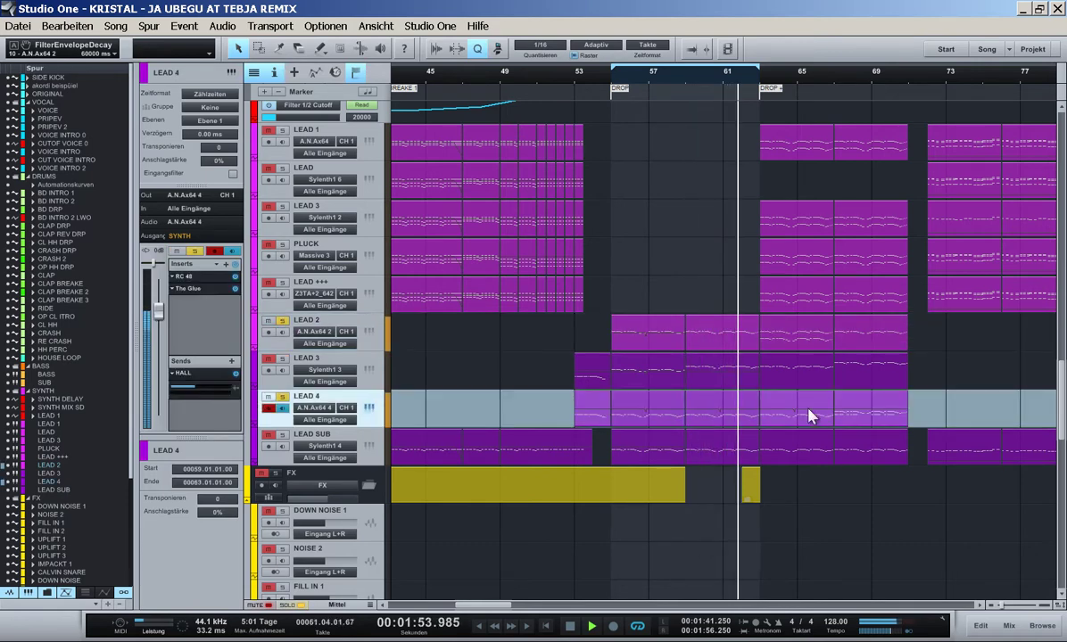
left_click_drag(740, 414, 743, 384)
left_click(735, 485)
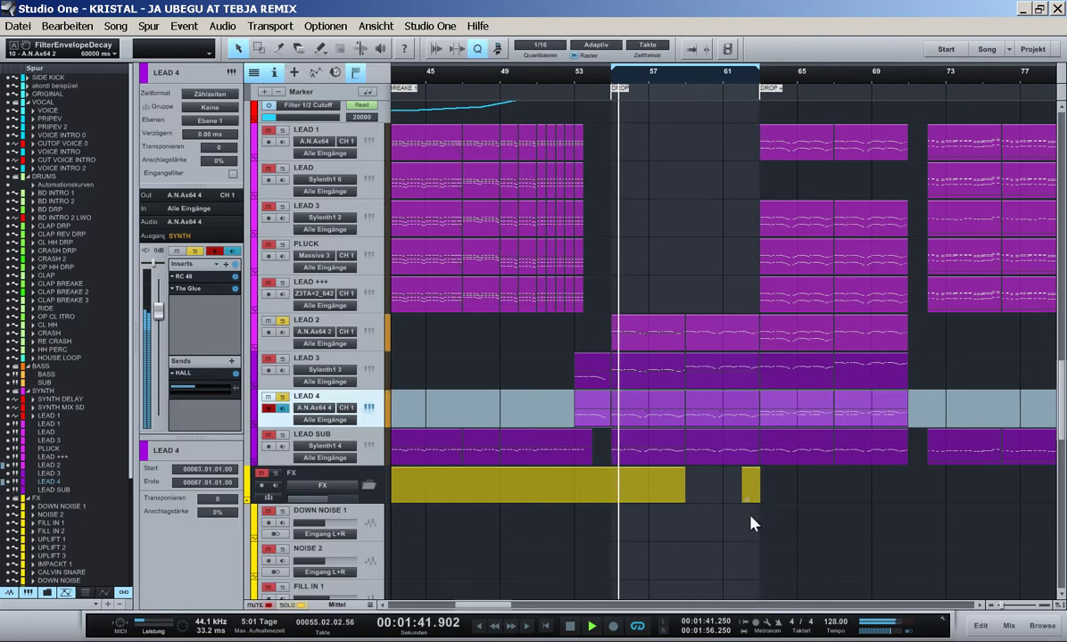
- Try the compressor in LEAD 2's ANA synth with its bass tune at about 129 Hz
left_click(308, 331)
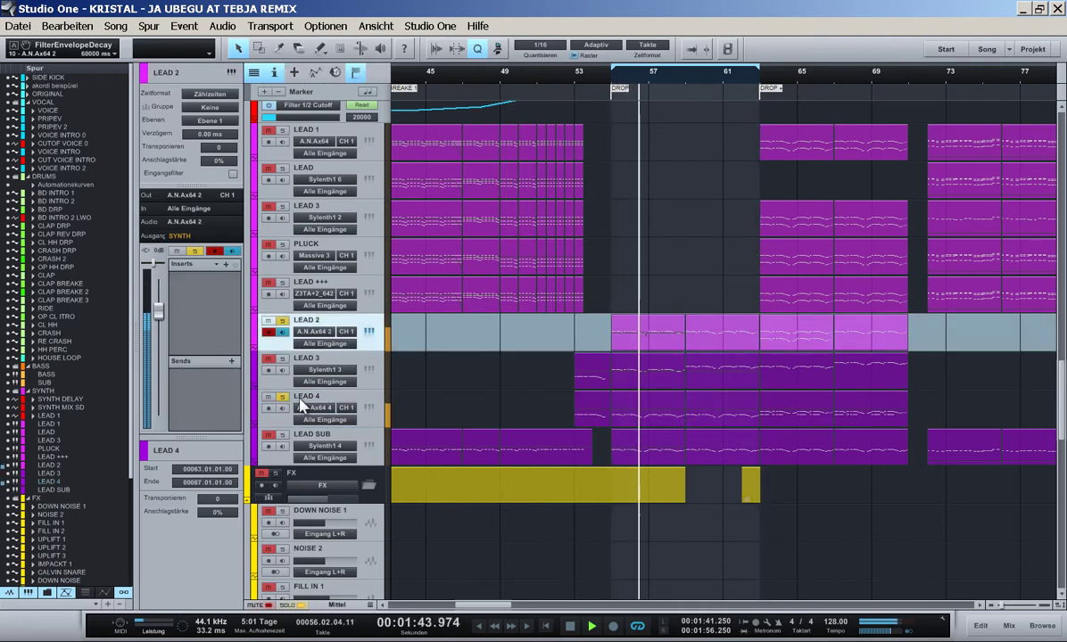
left_click(369, 332)
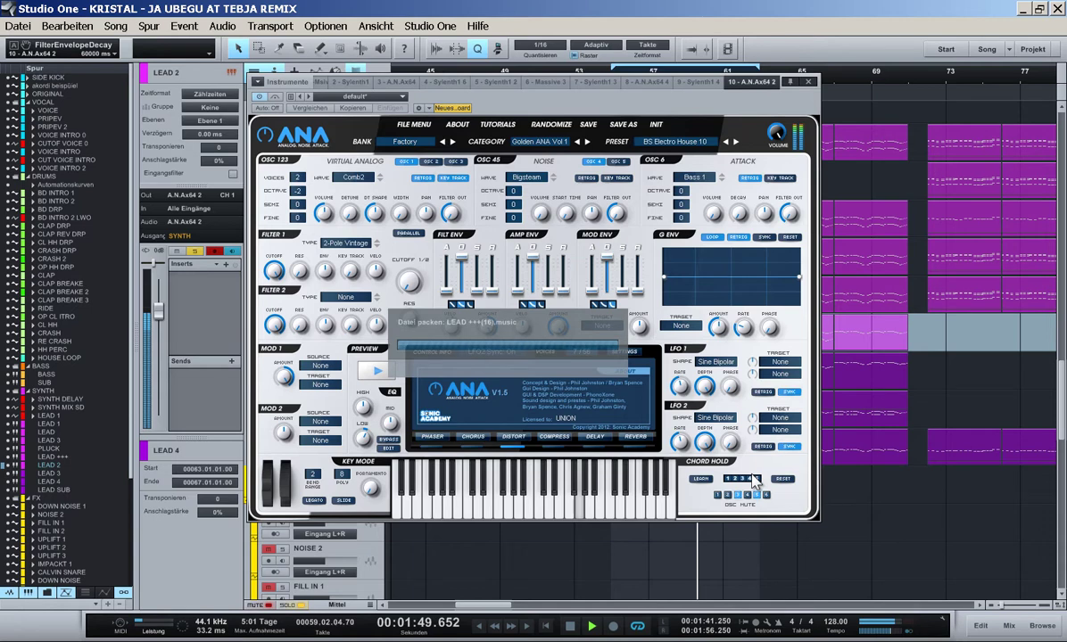
left_click(557, 438)
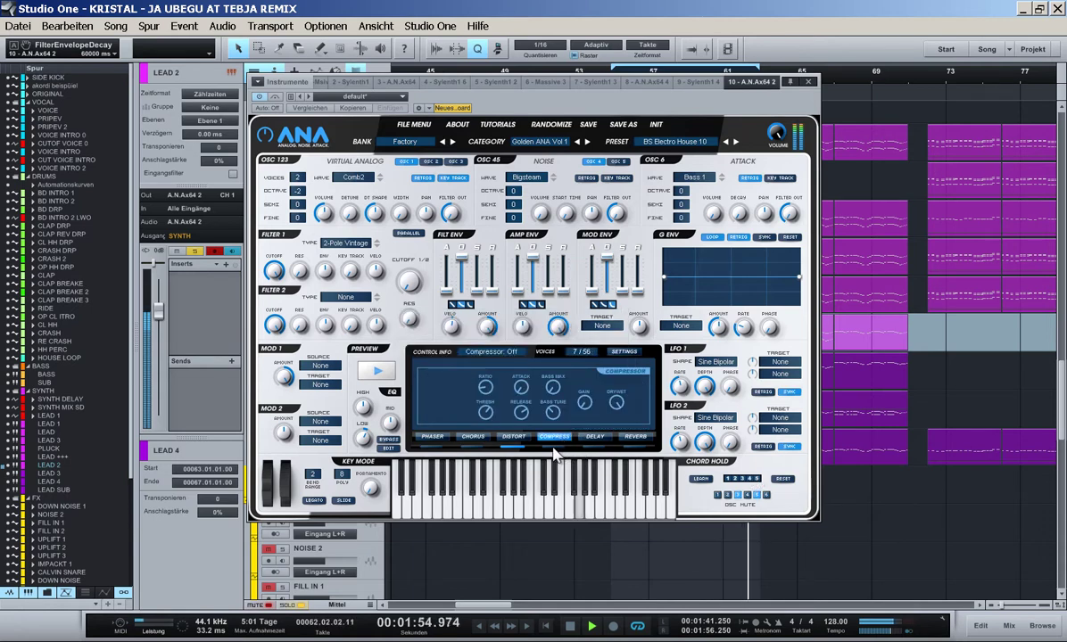
left_click(553, 446)
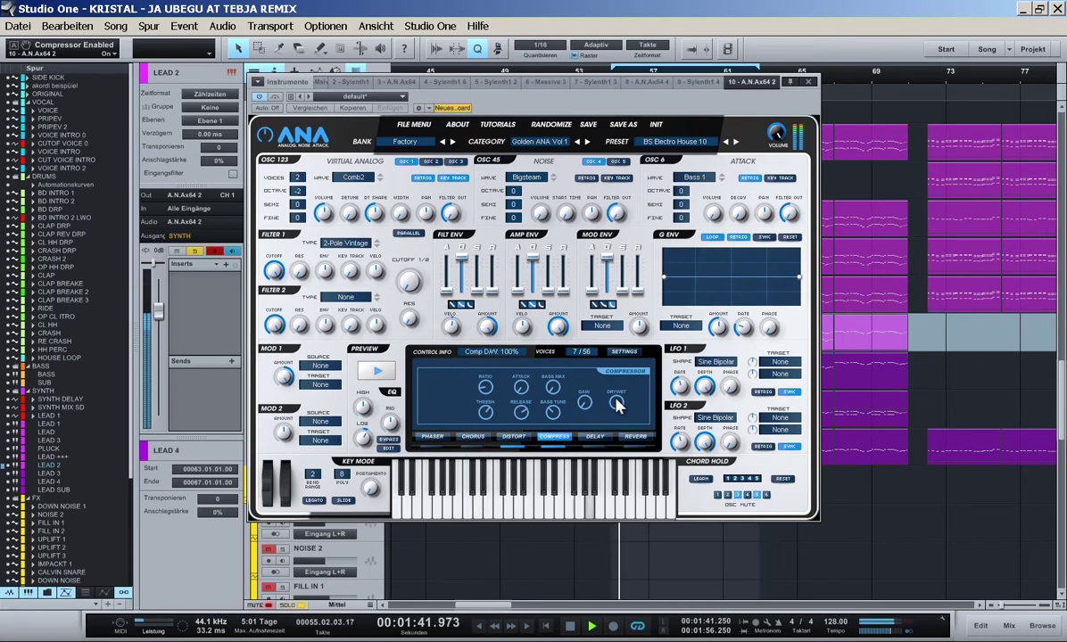
mouse_move(554, 362)
left_mouse_down()
mouse_move(551, 350)
mouse_move(548, 367)
left_mouse_up()
mouse_move(551, 416)
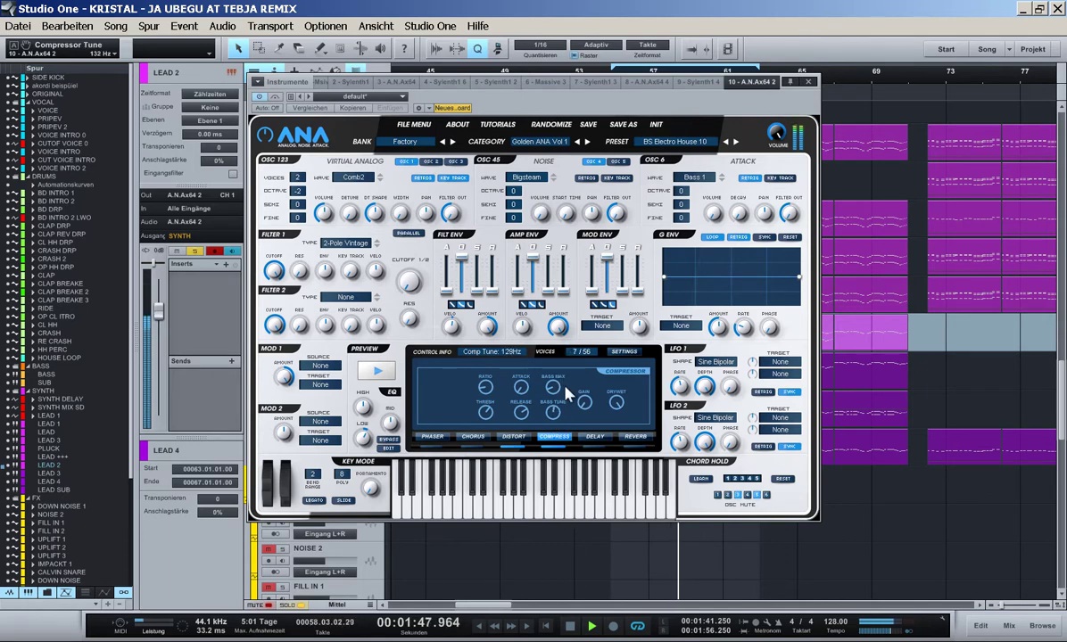
left_click_drag(565, 392, 566, 428)
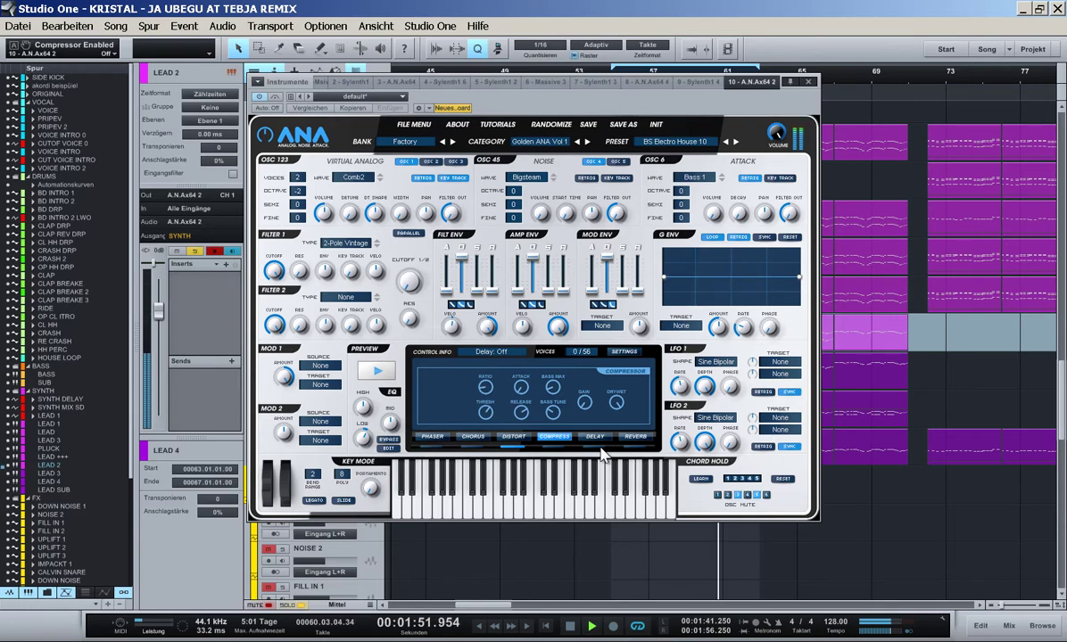
- Set the distortion dry/wet of LEAD 2's ANA synth to 26 % and audition its reverb and chorus before switching both off
left_click(514, 439)
mouse_move(621, 402)
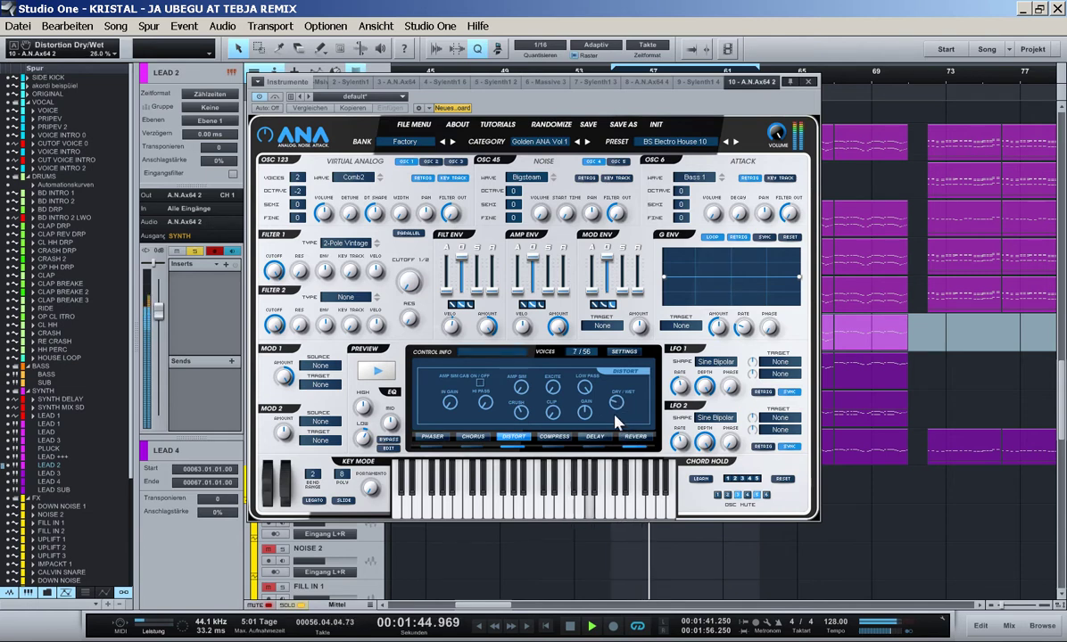
left_click(635, 450)
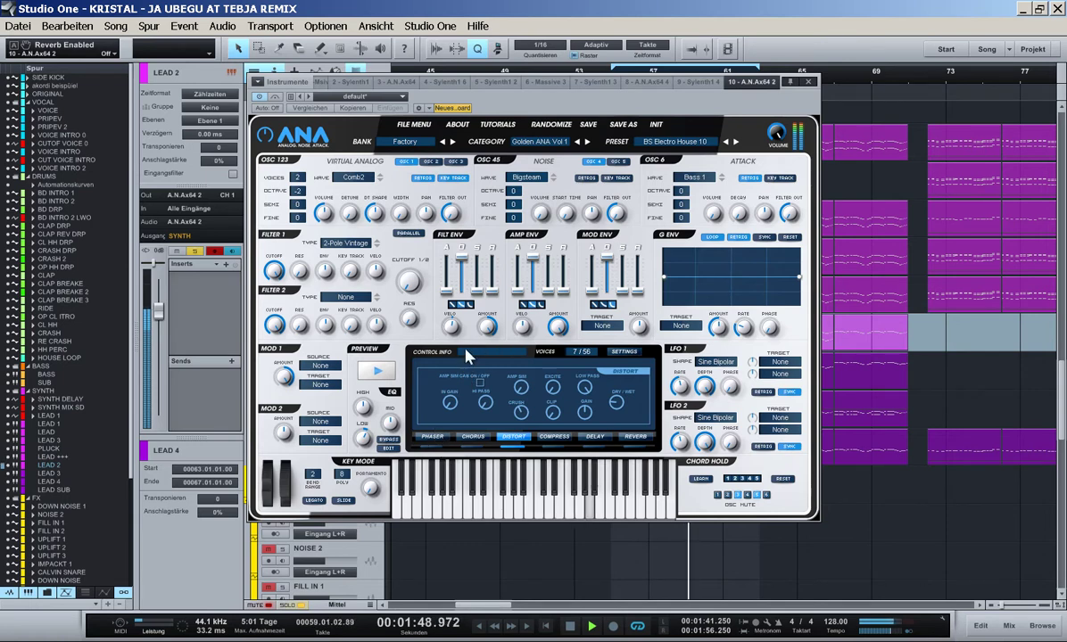
left_click(473, 439)
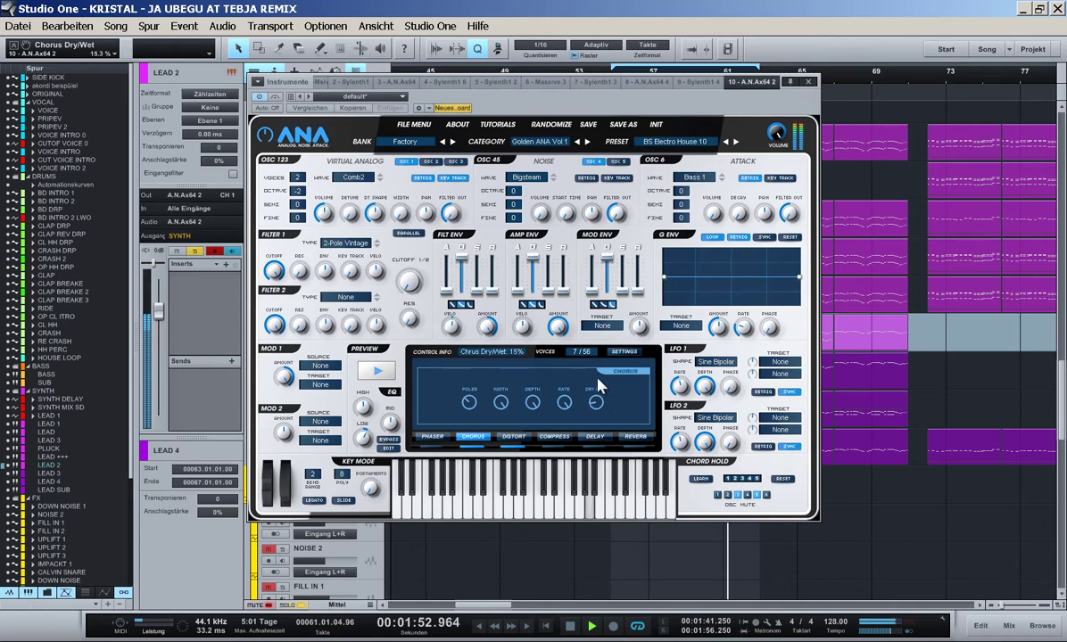
left_click(478, 449)
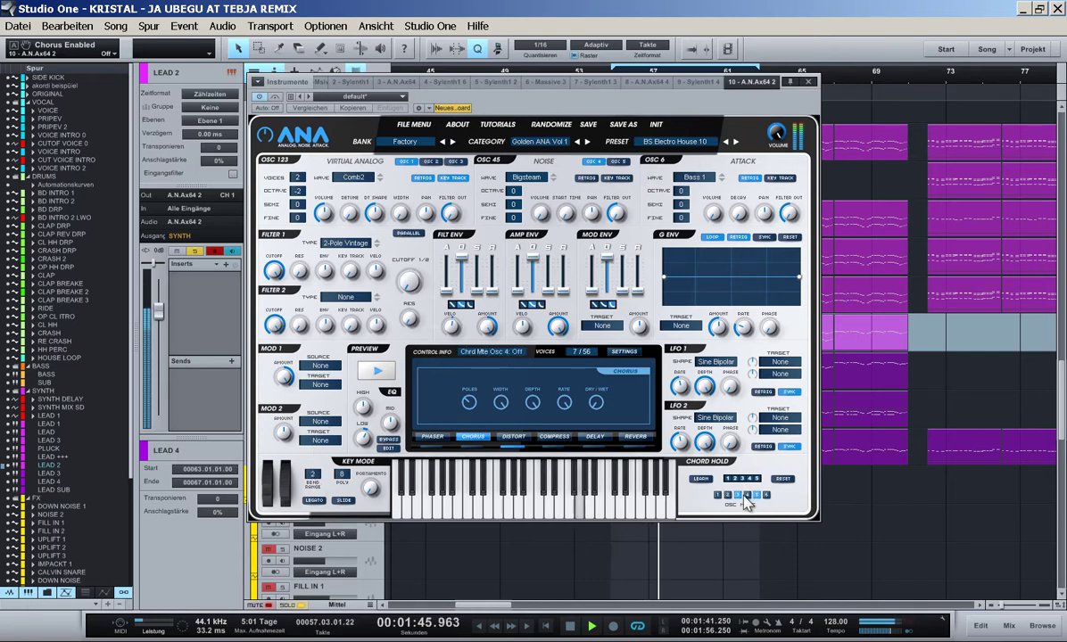
- Set the pitch bend range of LEAD 2's ANA synth to 7
left_click_drag(319, 480, 320, 460)
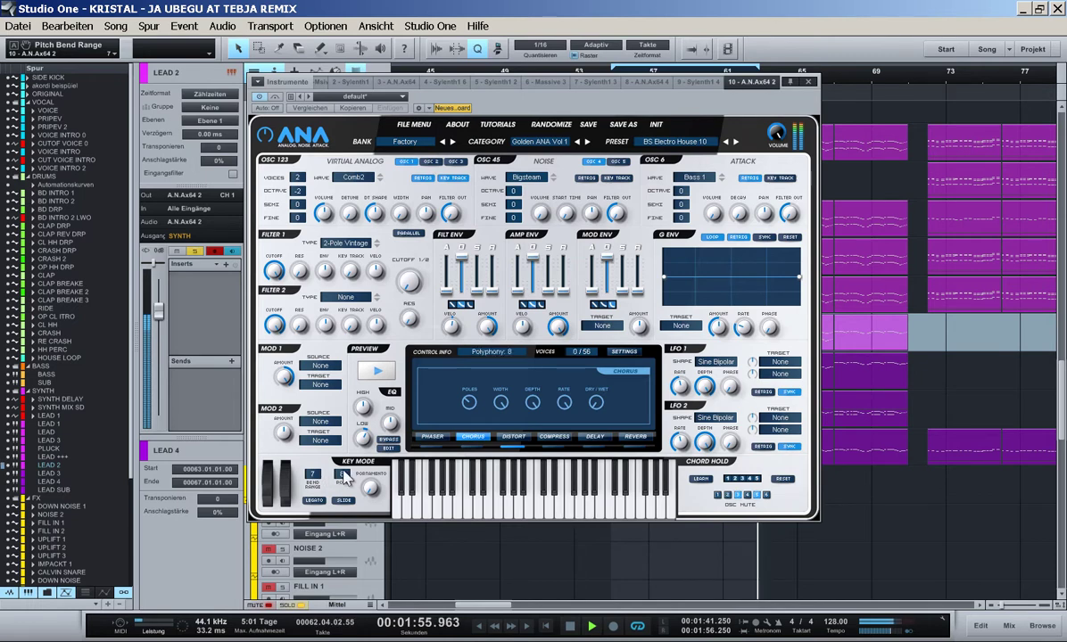
left_click(809, 82)
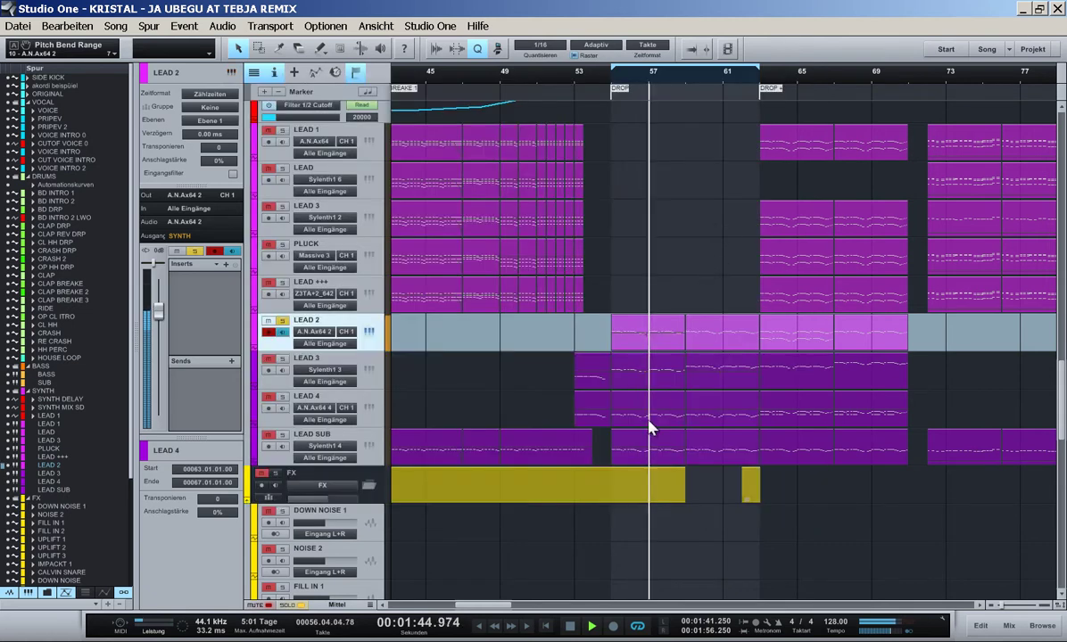
- Shorten the playback loop to bars 55 to 57 in the LEAD 2 part's note editor and restart playback from the loop start
double_click(660, 345)
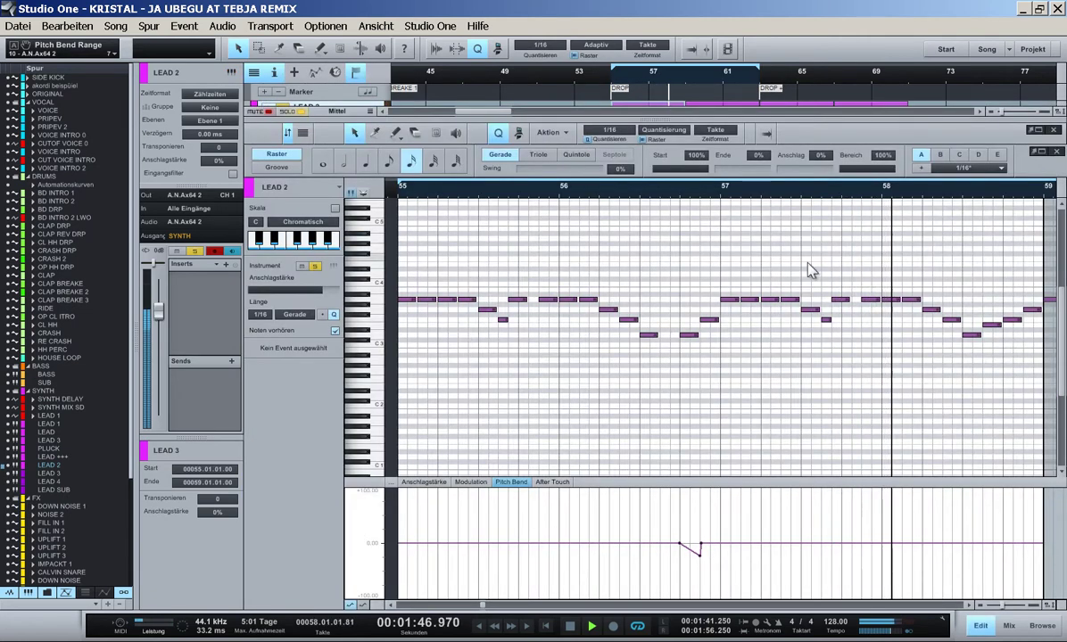
left_click(720, 194, "alt")
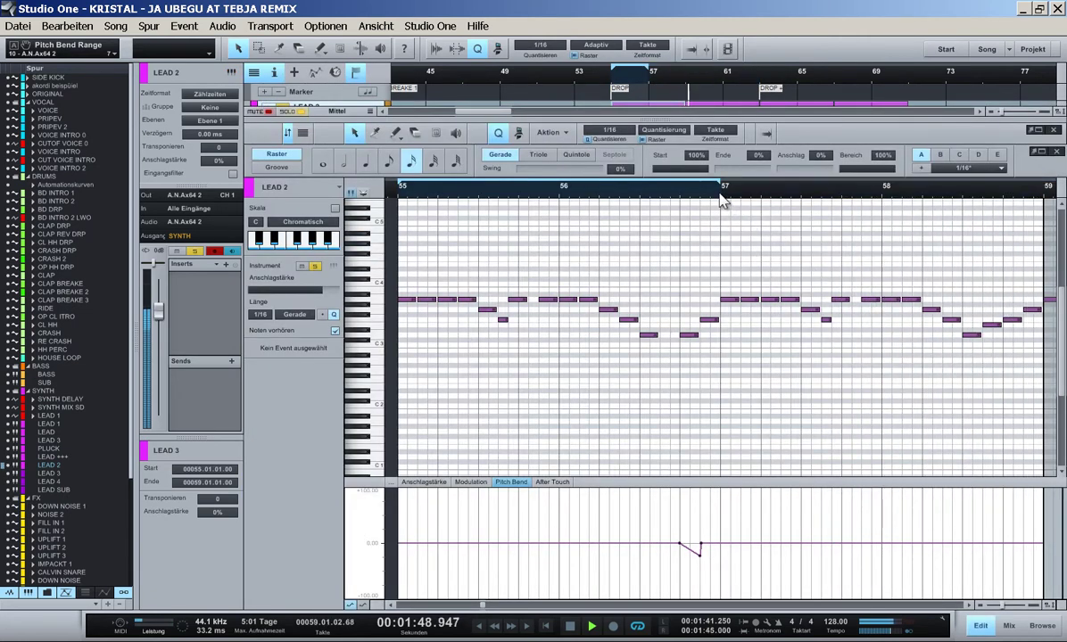
key("KP_1")
key("F2")
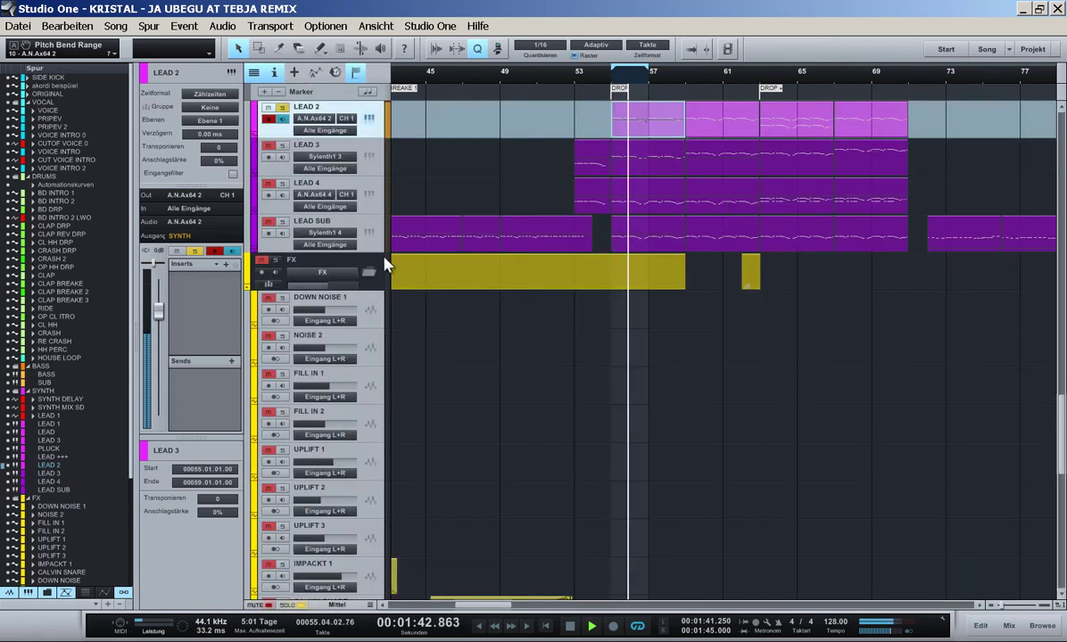
- In LEAD 2's ANA synth, set bend range 4, Legato on, portamento about 37 % and EQ mid gain about 2 dB
left_click(369, 119)
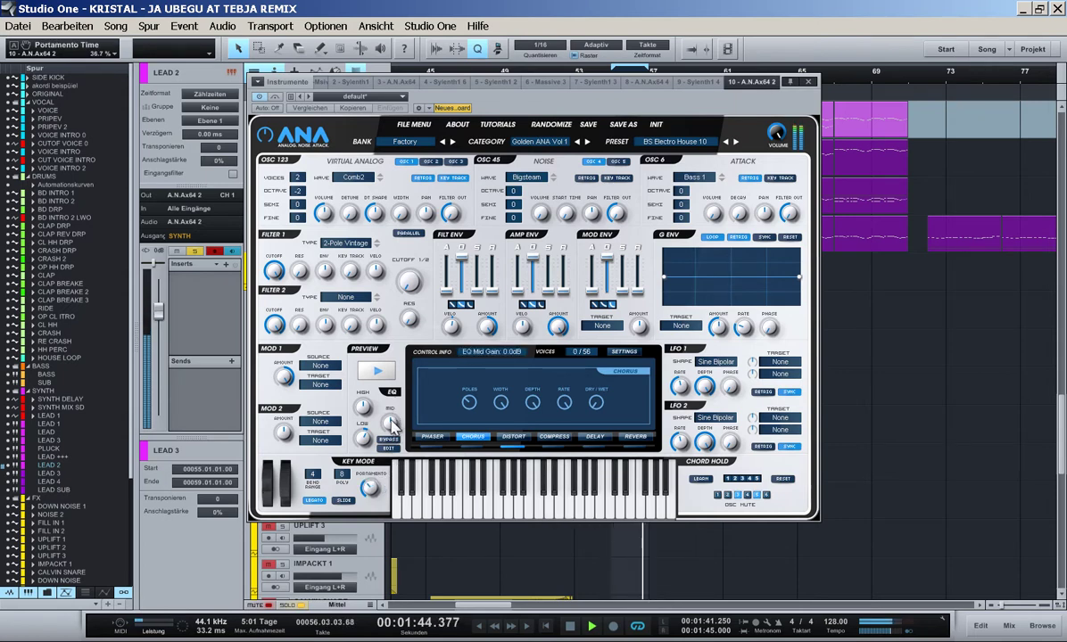
left_click_drag(390, 429, 392, 455)
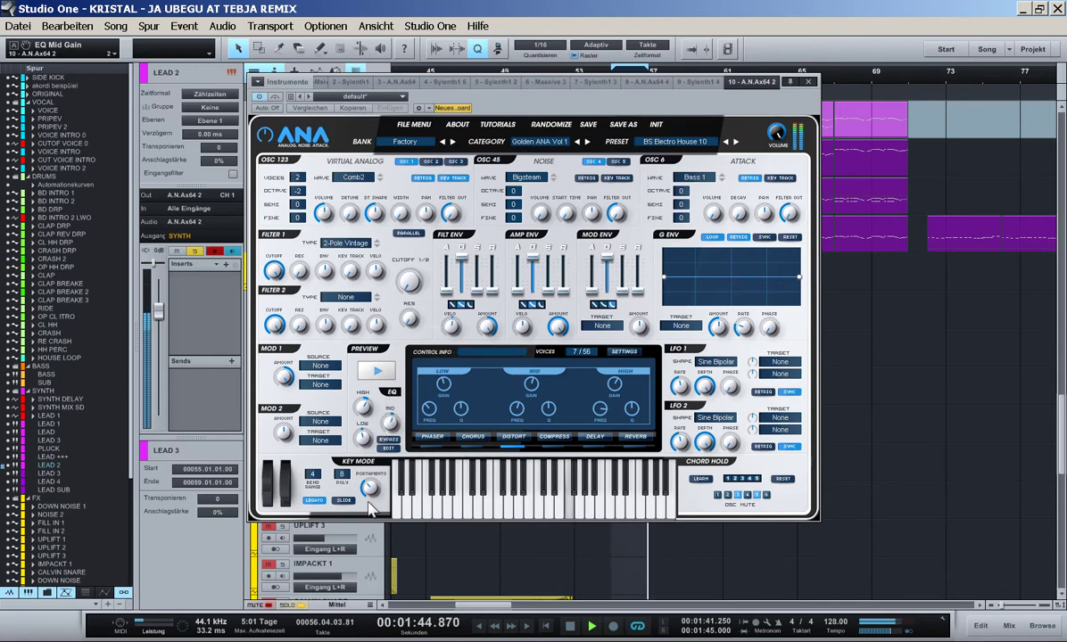
left_click(809, 82)
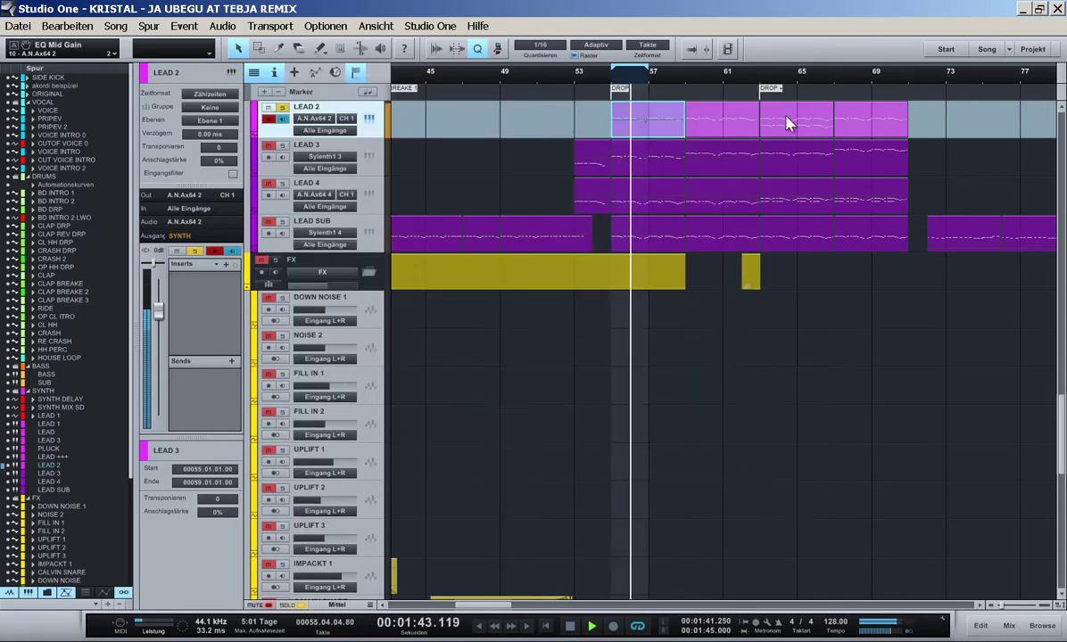
- Remove the solo from LEAD 2 to hear the full mix and extend the playback loop to bars 55 to 59
scroll(513, 311, "up", 3)
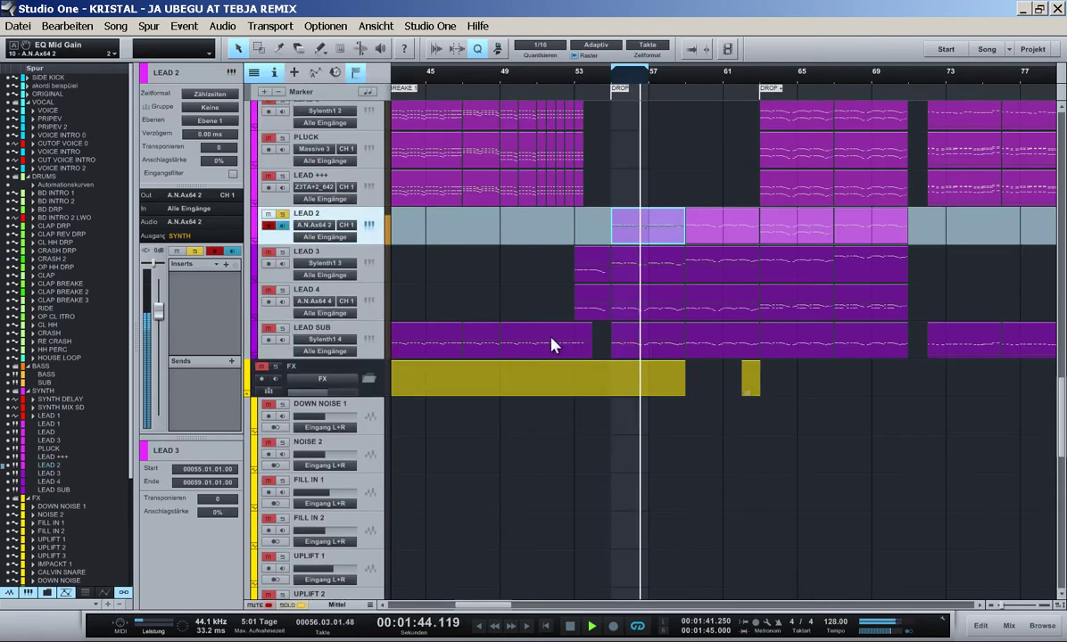
left_click(282, 291)
left_click(282, 291)
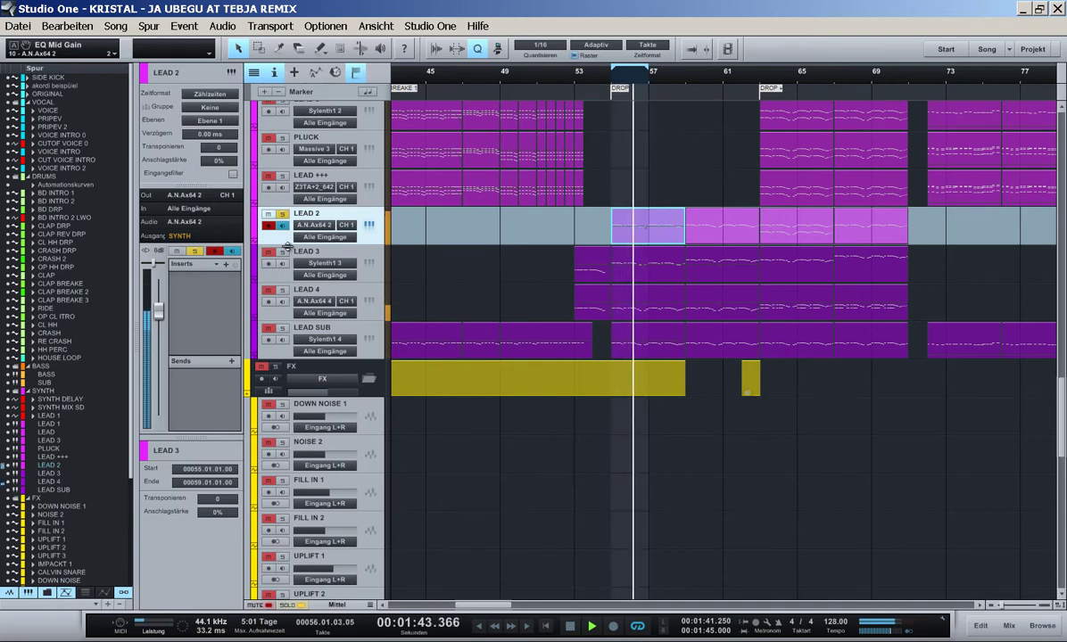
left_click(282, 214)
scroll(679, 487, "down", 1)
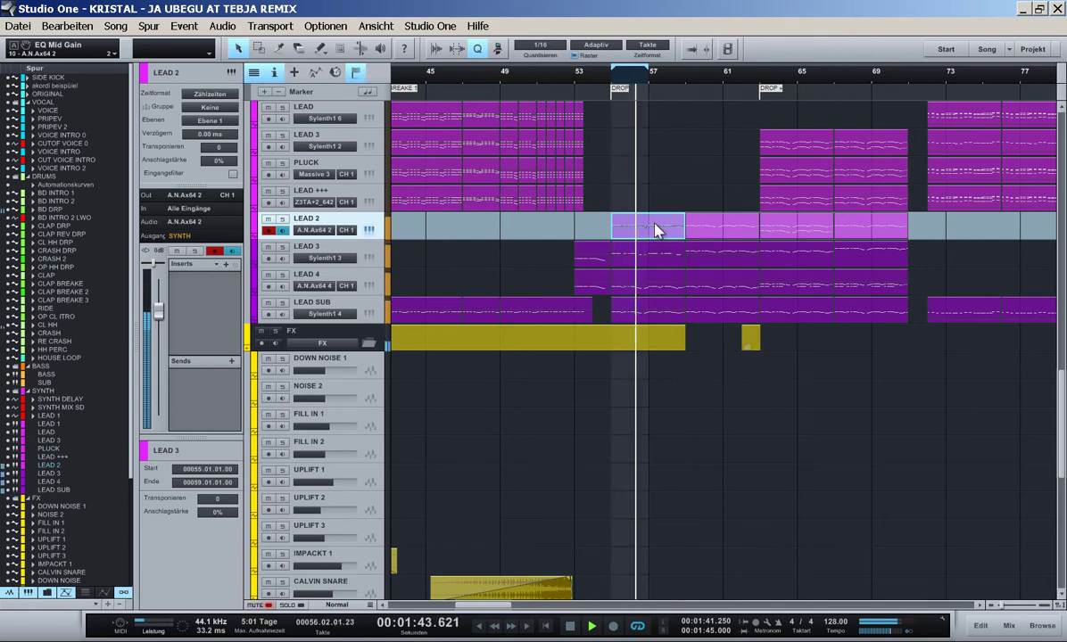
left_click(657, 443)
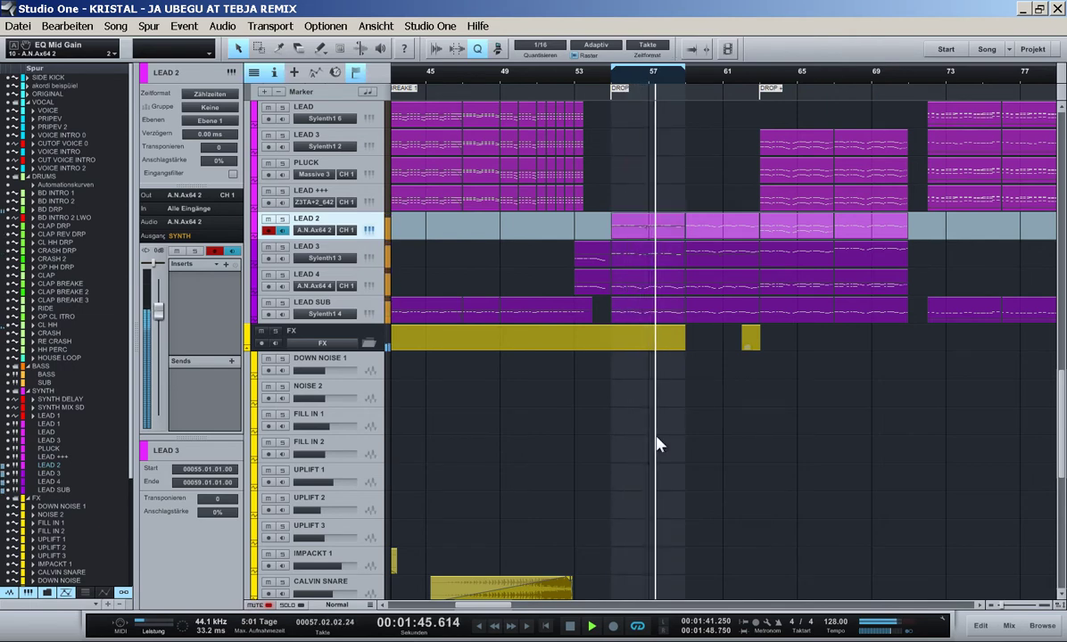
- Examine the notes and pitch bend curves of the LEAD 2, LEAD 3, LEAD 4 and LEAD SUB parts in bars 55 to 59
double_click(655, 237)
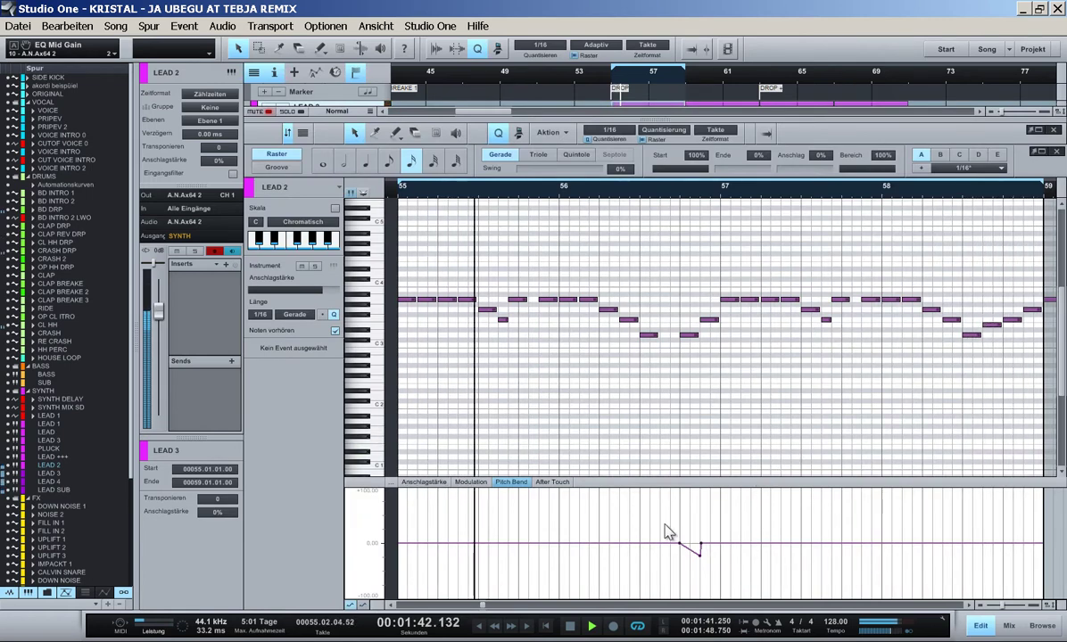
key("F2")
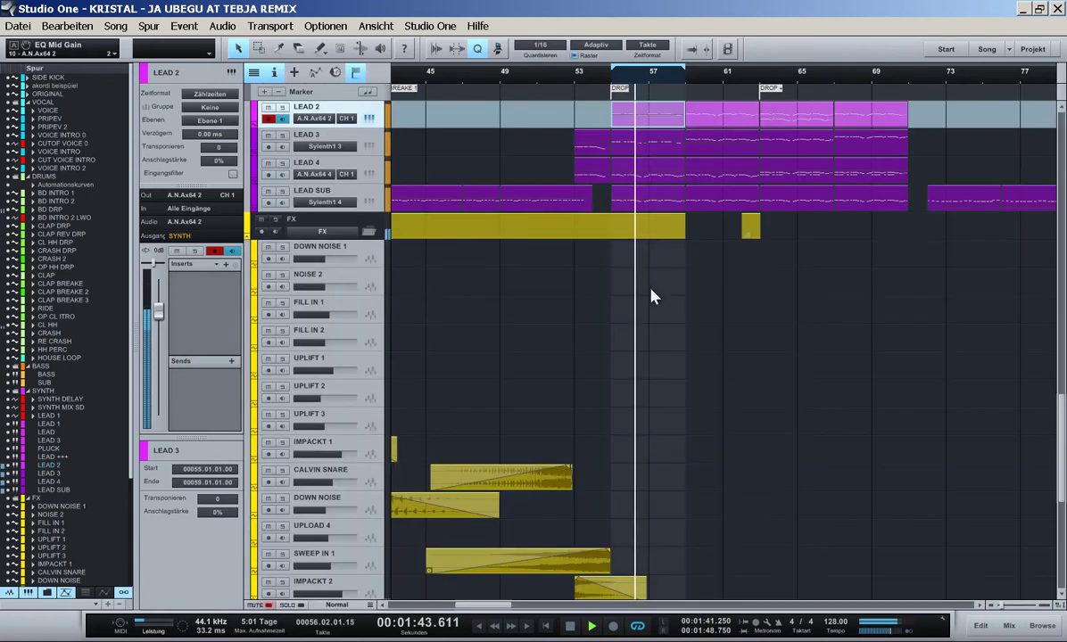
double_click(651, 150)
key("F2")
key("F2")
key("F2")
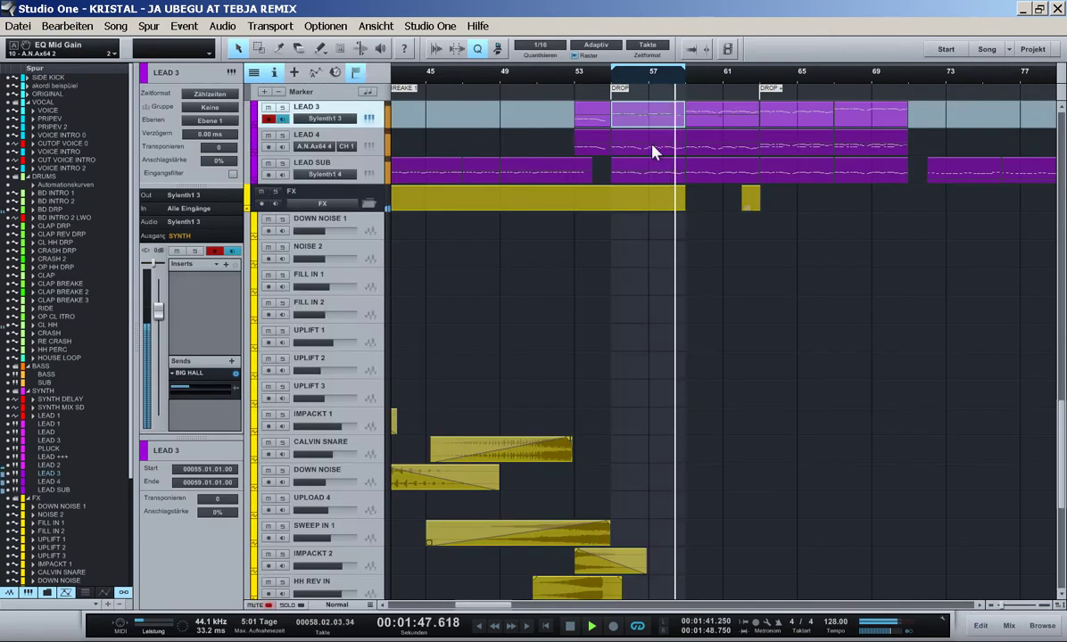
double_click(652, 150)
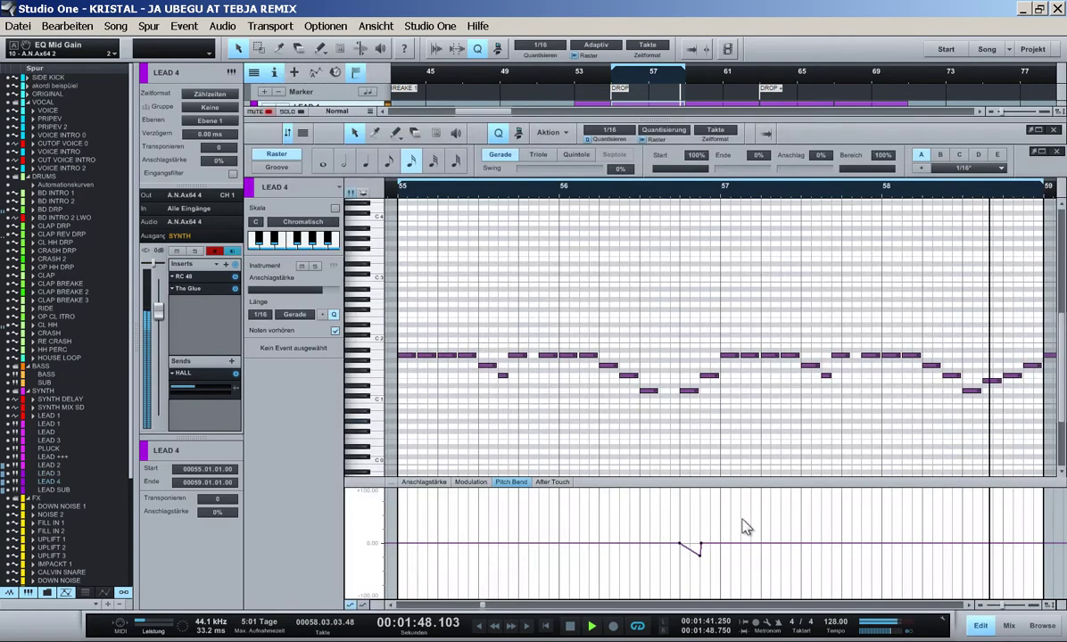
key("F2")
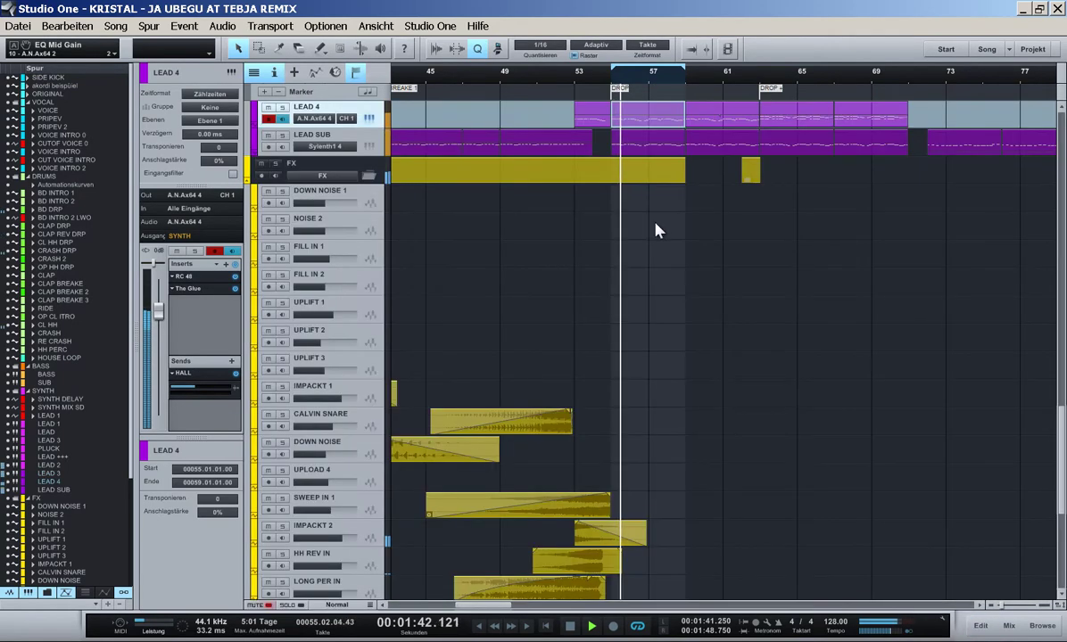
double_click(644, 149)
key("F2")
- Replace the LEAD 2, LEAD 3, LEAD 4 and LEAD SUB parts in bars 59 to 63 with duplicates of their bars 55 to 59 parts
scroll(721, 537, "up", 5)
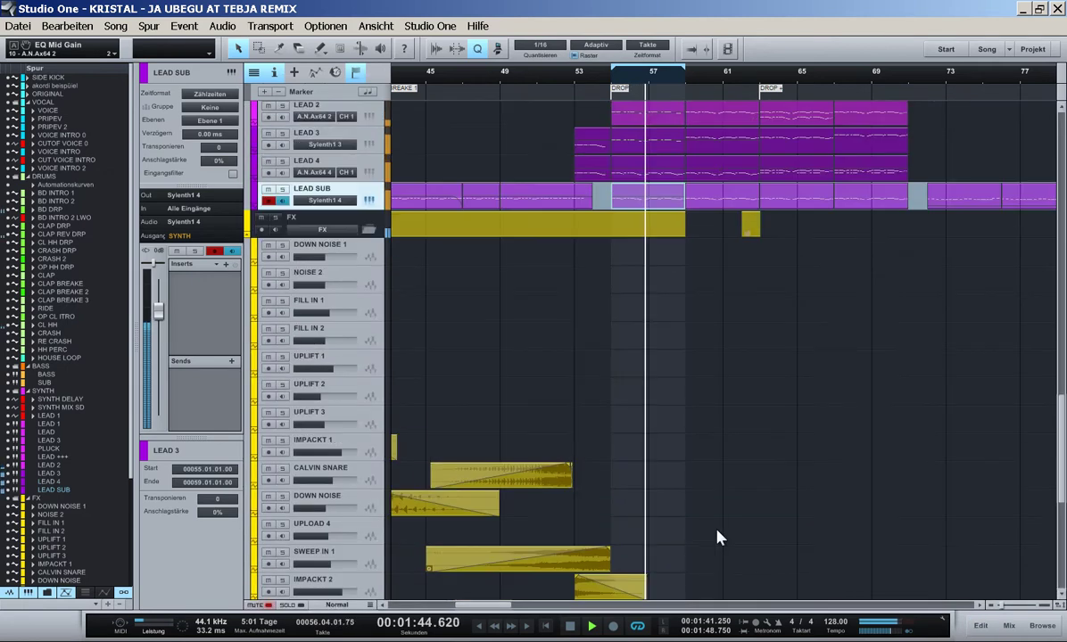
left_click_drag(706, 343, 705, 433)
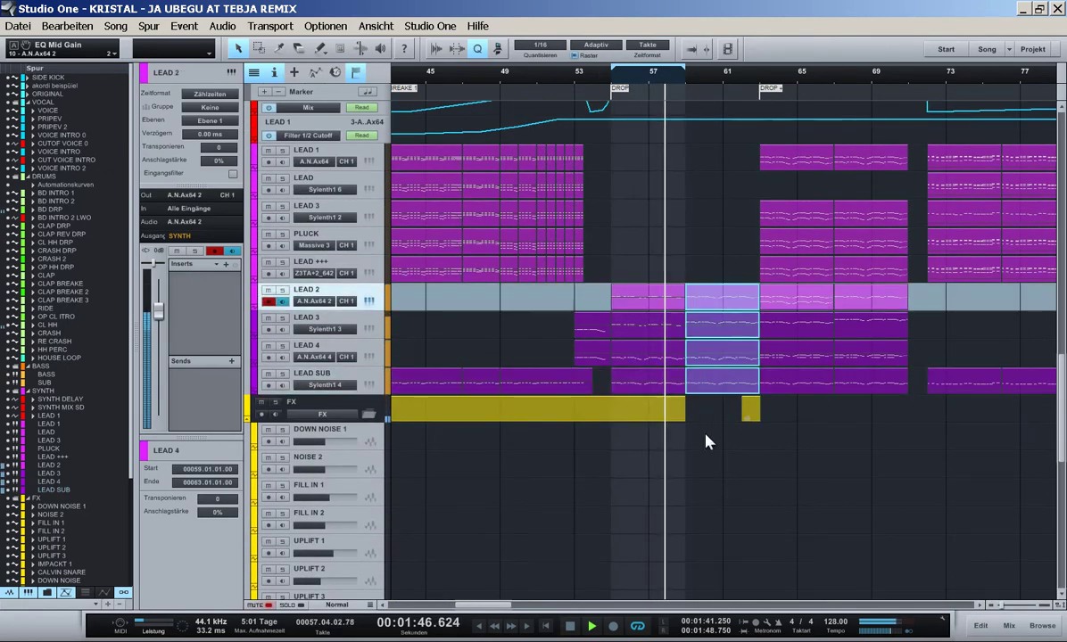
key("Delete")
left_click_drag(639, 227, 645, 395)
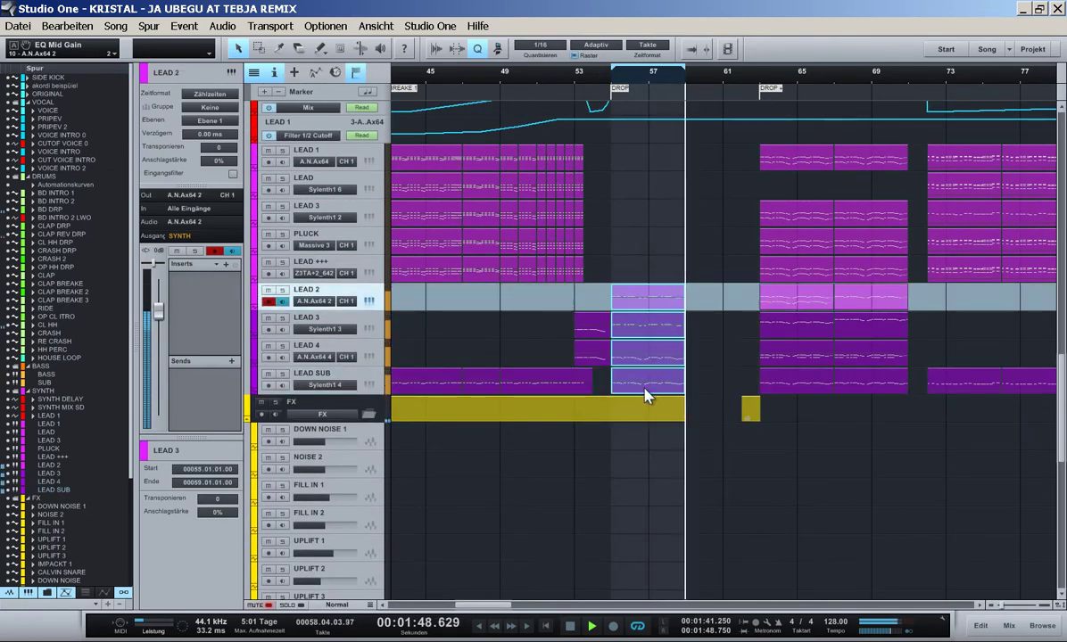
key("d")
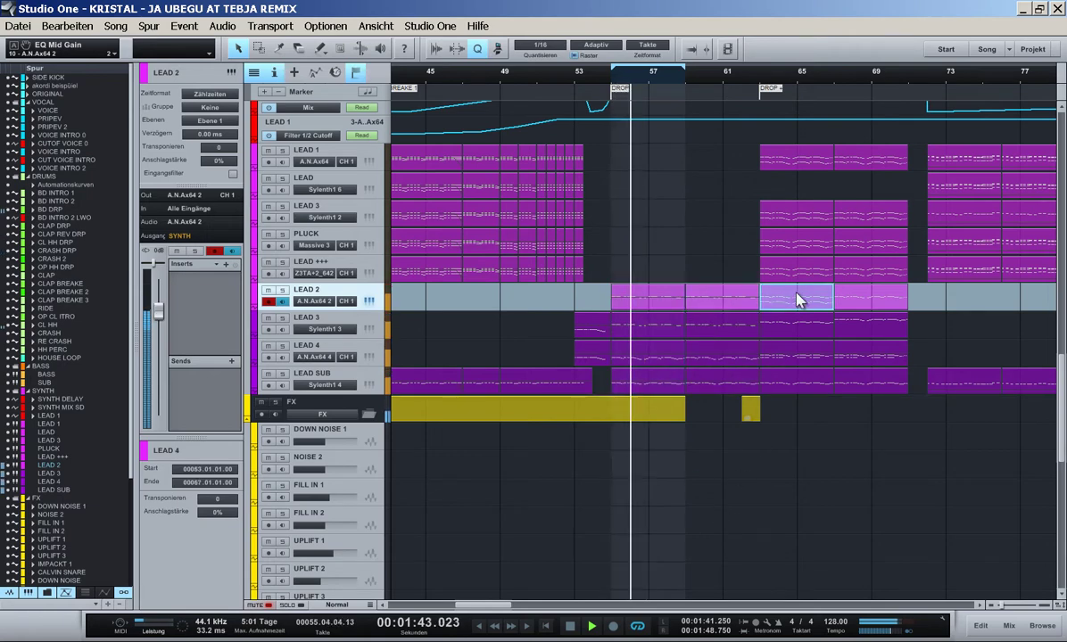
- Extend the playback loop to bars 55 to 63 and examine the note endings of the LEAD 2 and LEAD 4 parts
double_click(798, 299)
key("F2")
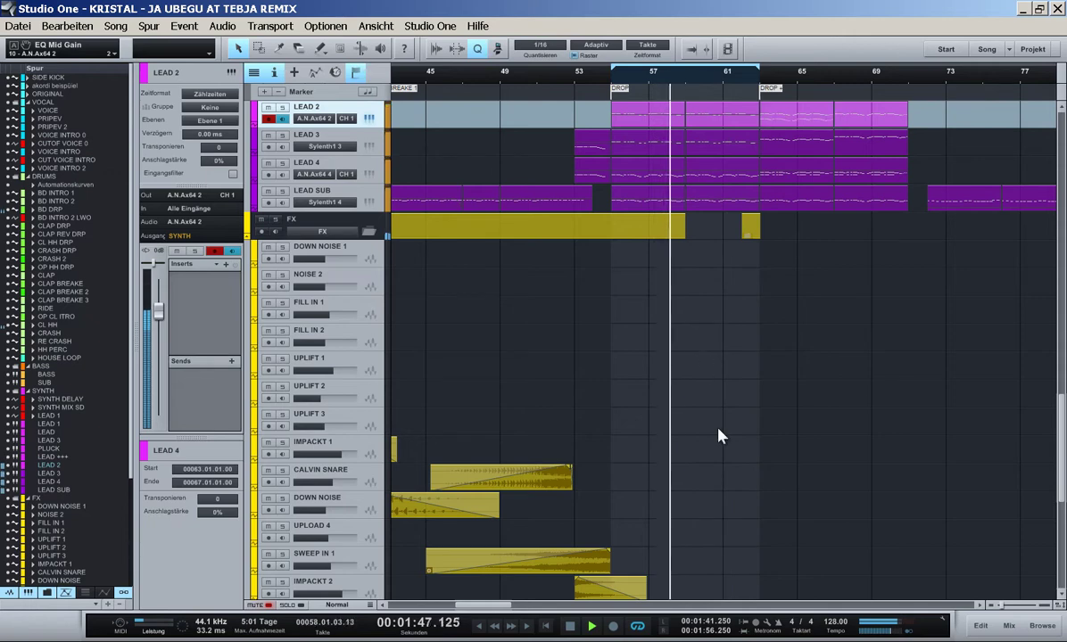
scroll(722, 439, "up", 3)
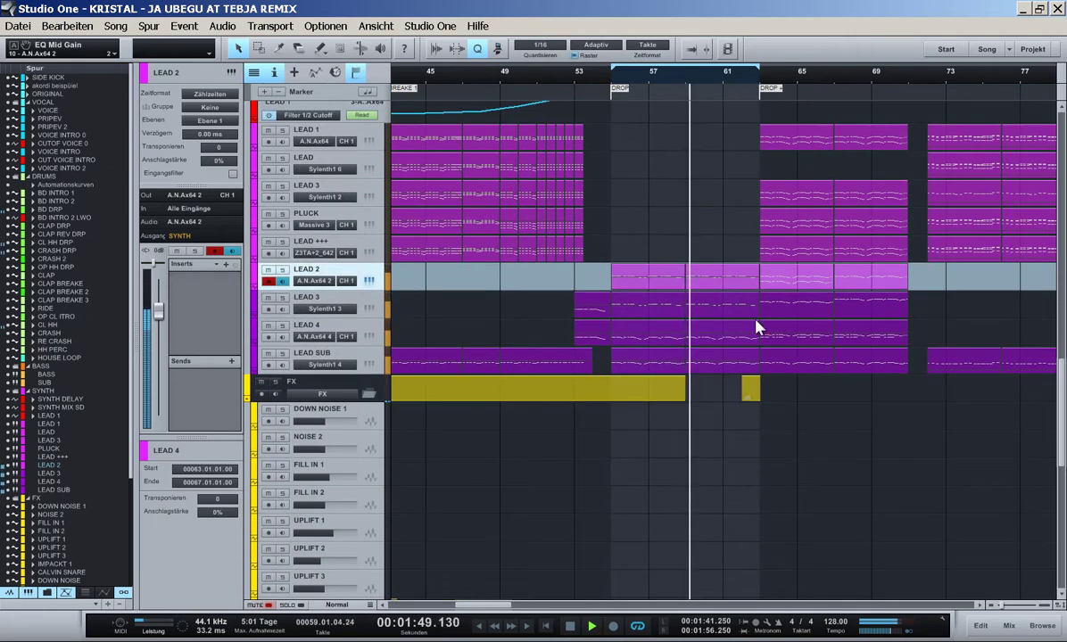
double_click(748, 284)
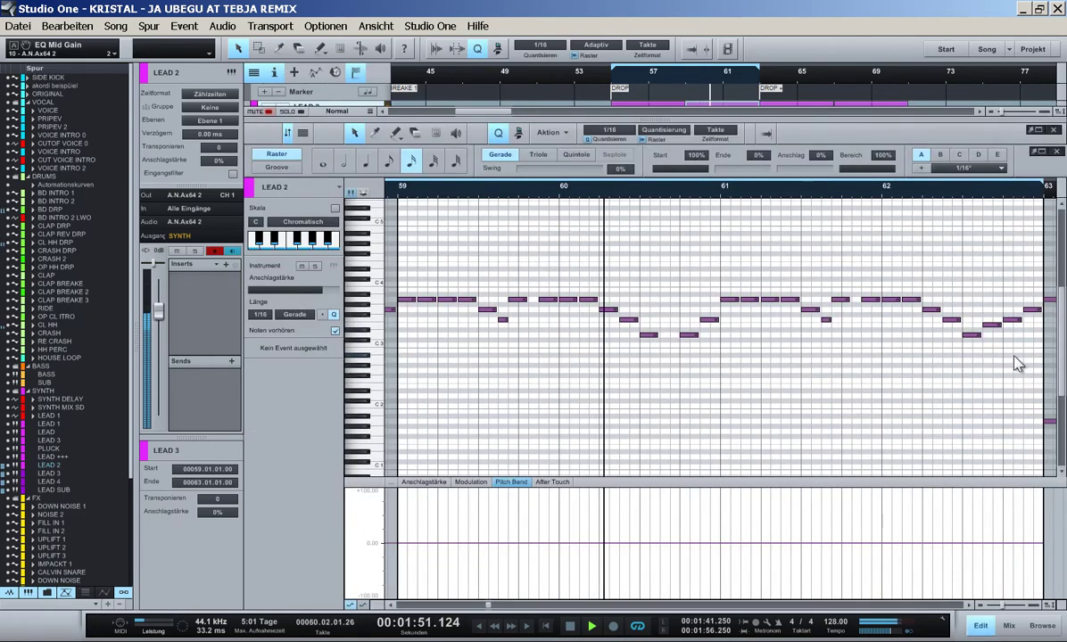
key("F2")
scroll(821, 357, "up", 3)
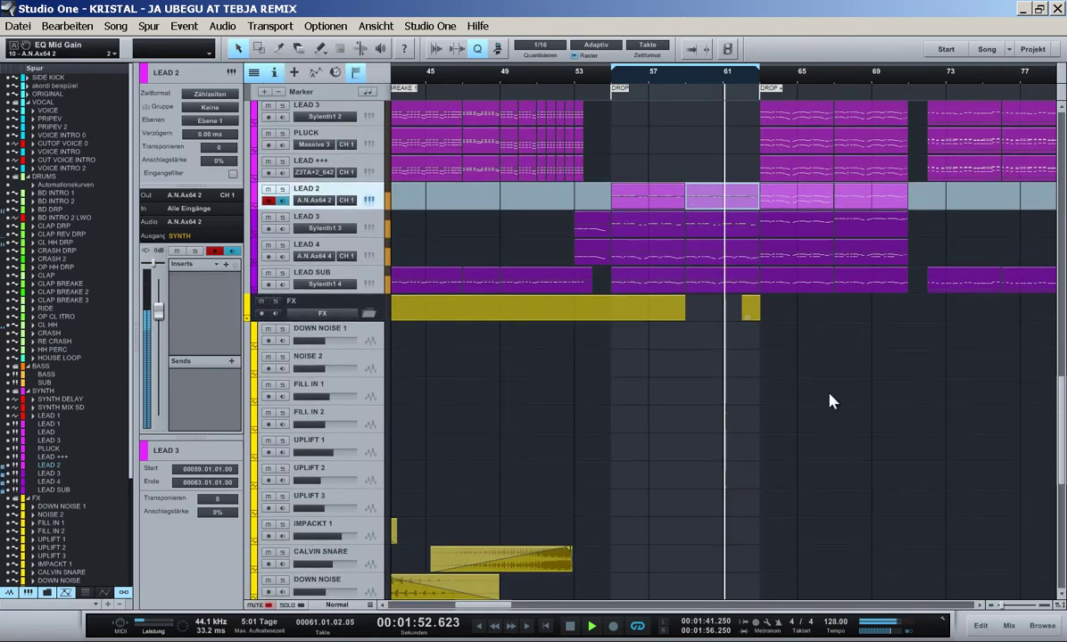
double_click(902, 269)
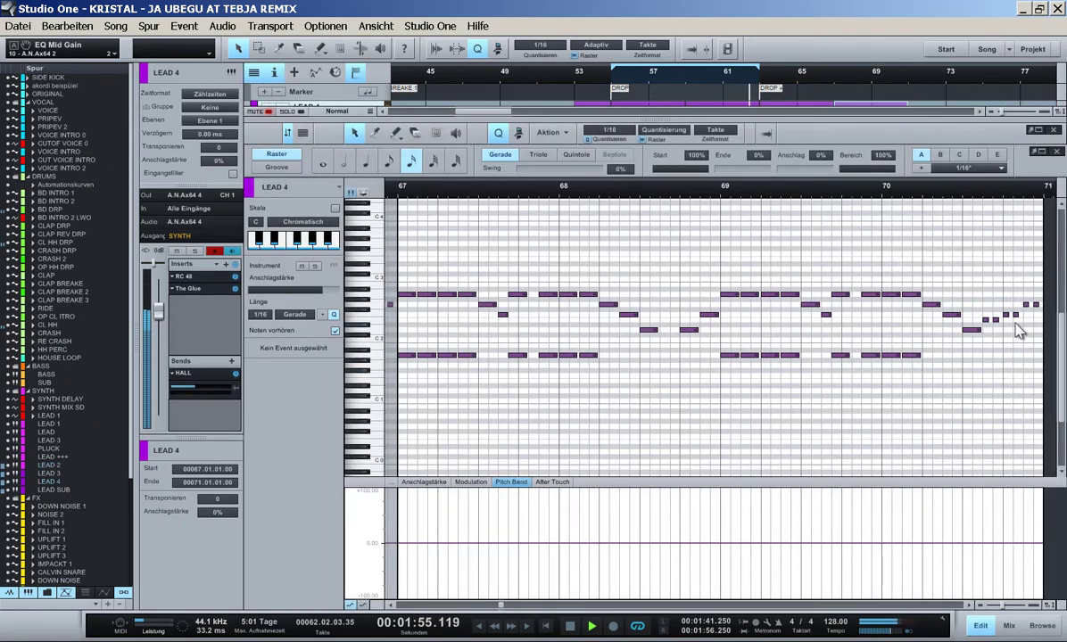
key("F2")
scroll(766, 326, "up", 4)
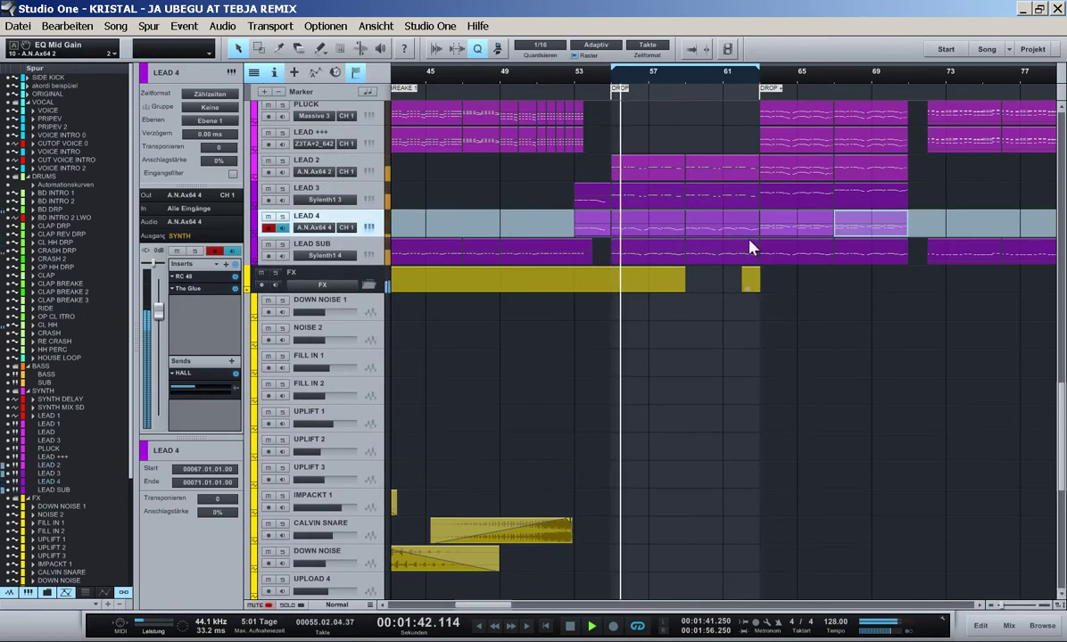
double_click(744, 177)
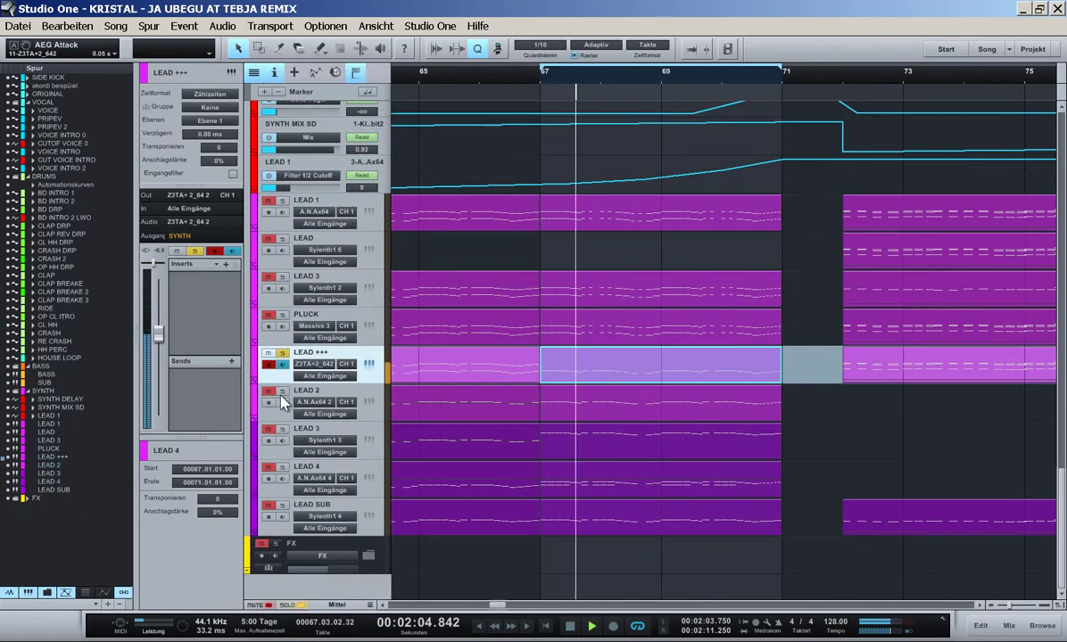
- Add LEAD 2 and LEAD 3 to the soloed LEAD +++ and lower LEAD 2's volume to -4.0 dB
left_click(346, 403)
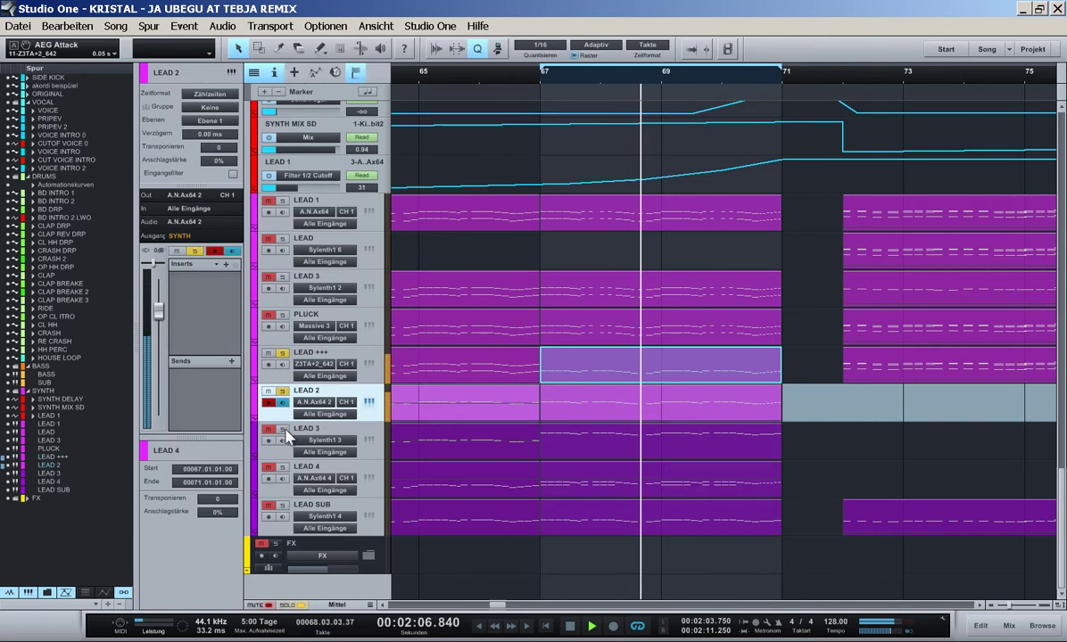
left_click(308, 441)
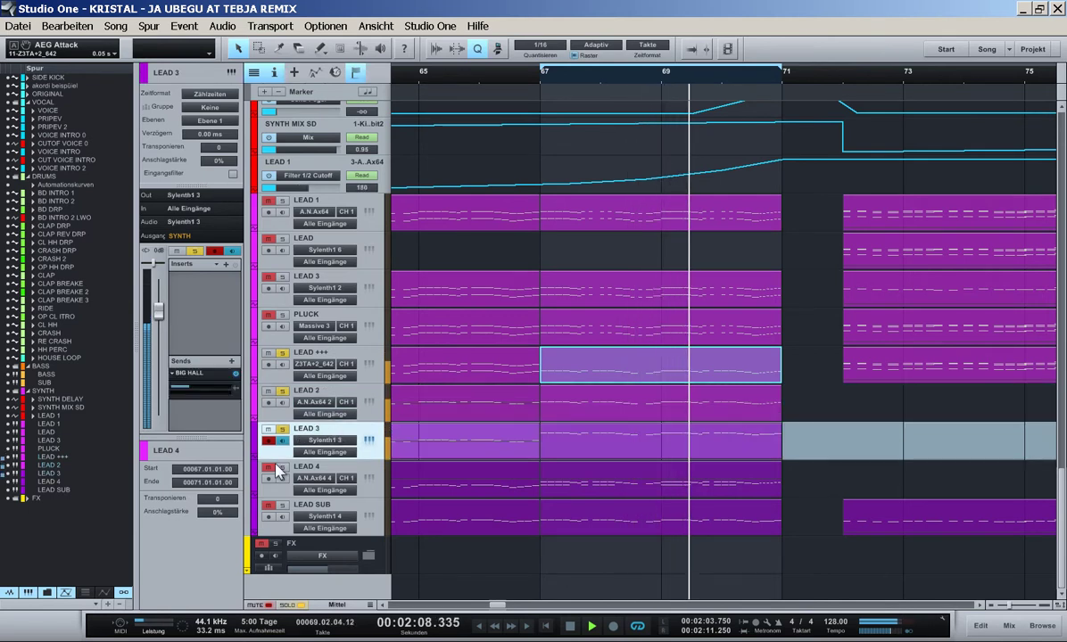
left_click(317, 395)
left_click_drag(158, 311, 158, 325)
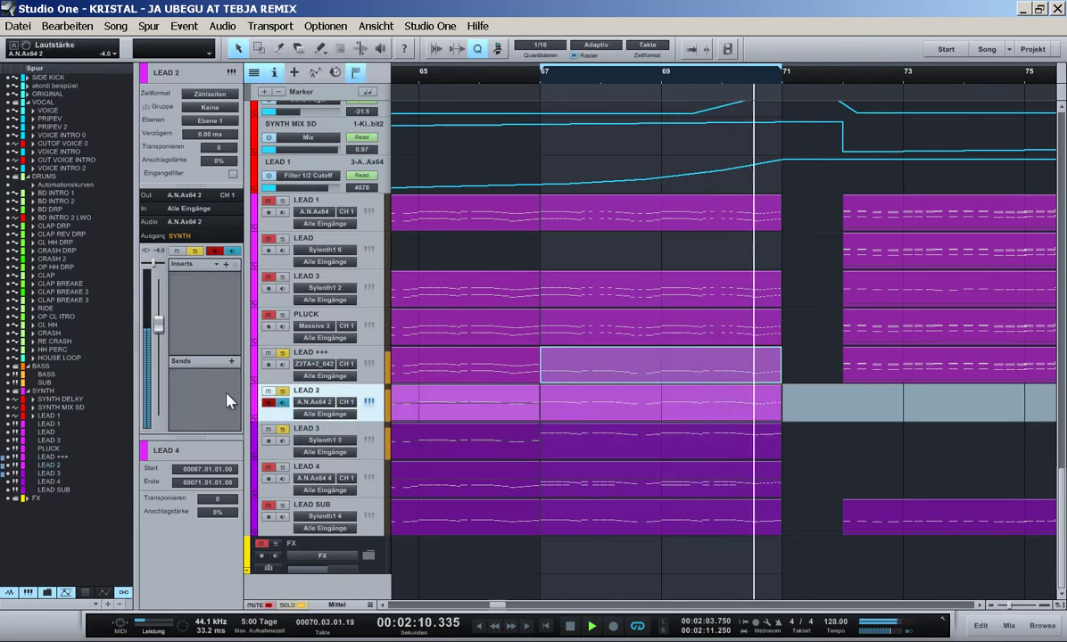
- Solo the remaining lead tracks through LEAD SUB and briefly mute LEAD 2 to compare the layered sound without it
left_click(282, 467)
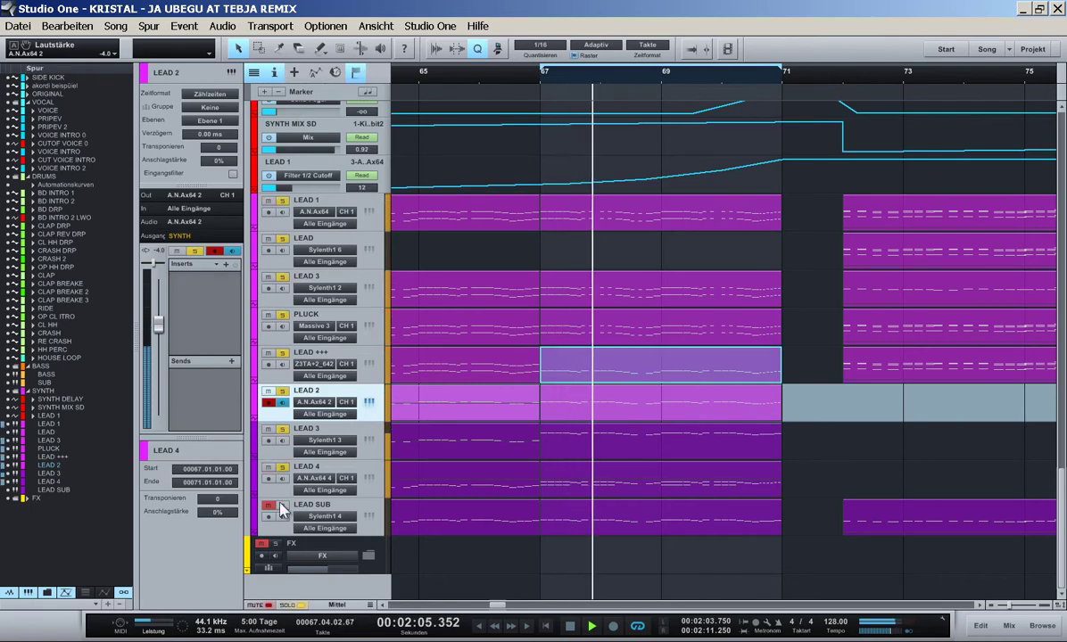
left_click(282, 505)
key("w")
key("w")
left_click(741, 468)
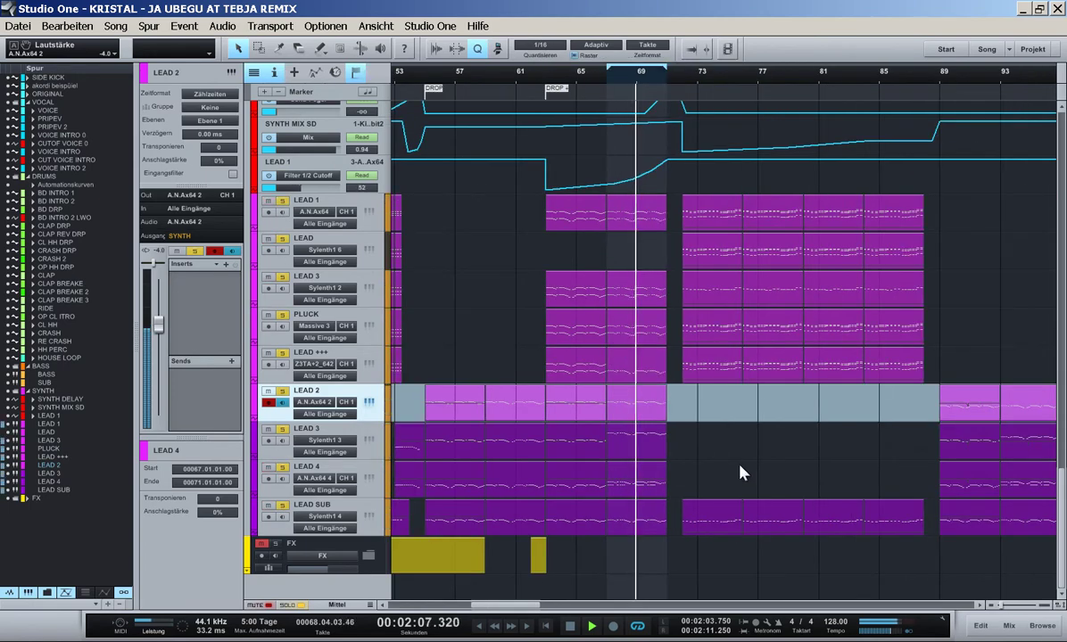
scroll(740, 466, "down", 1)
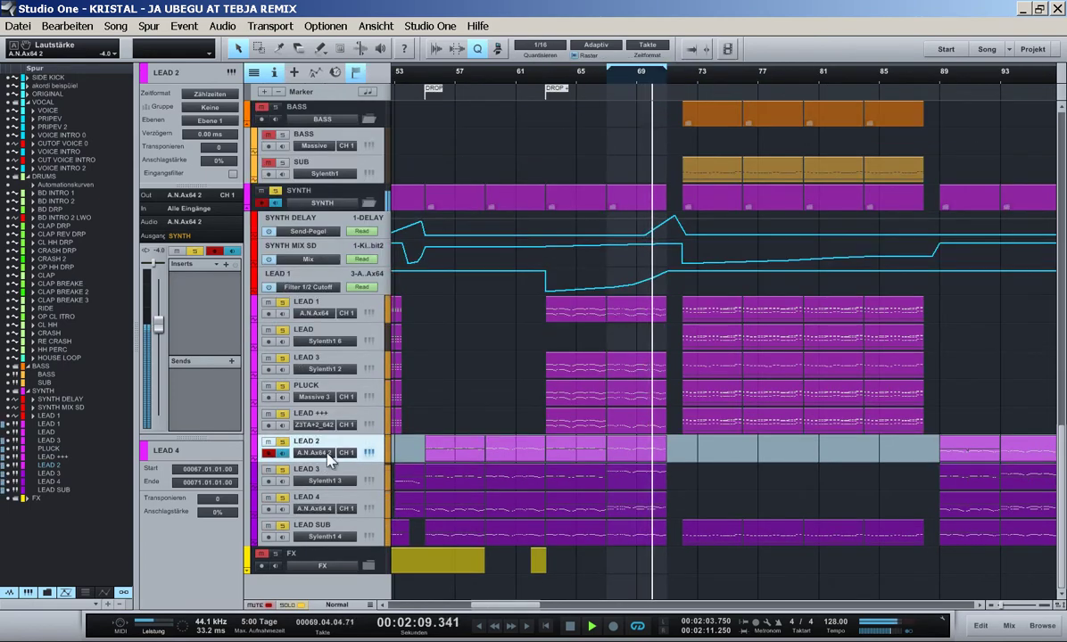
left_click(268, 442)
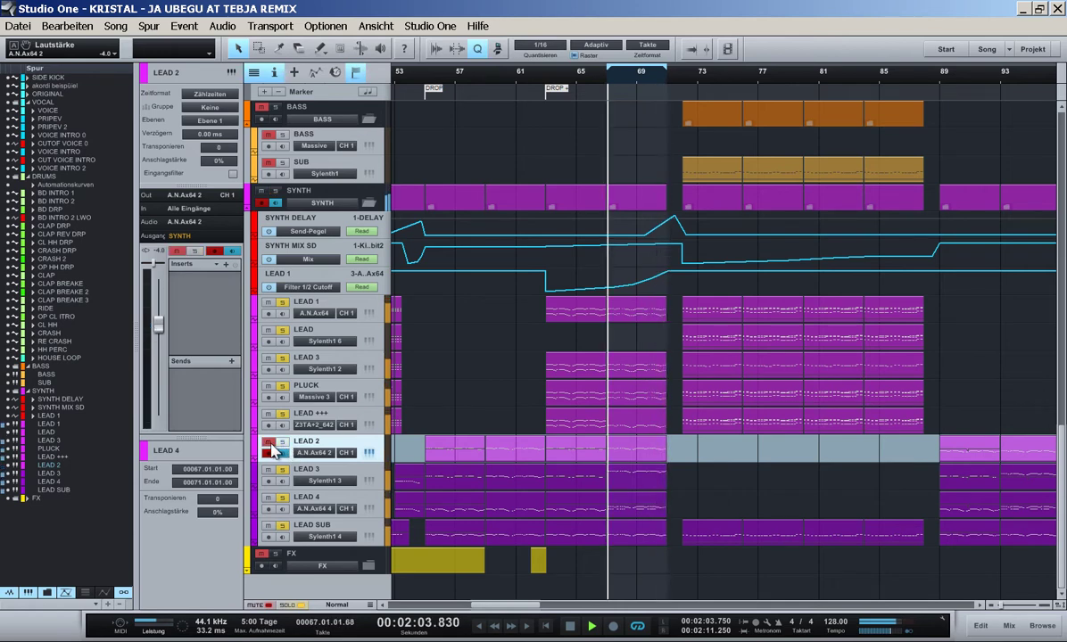
left_click(270, 443)
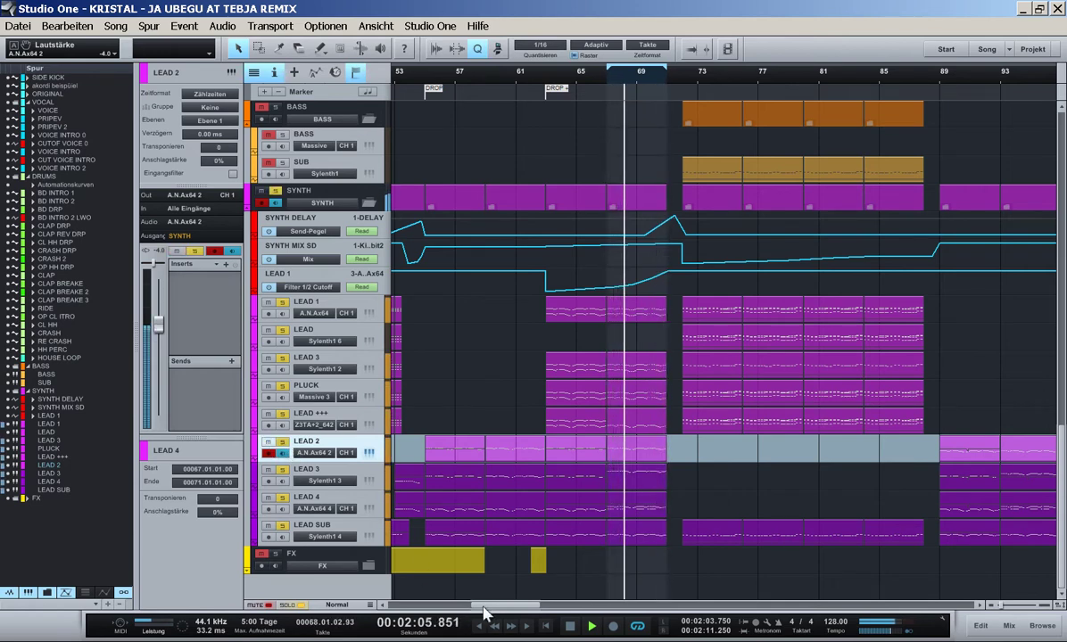
- Look over the whole arrangement and follow the synth tracks and their automation from the break into the drop
scroll(505, 489, "left", 5)
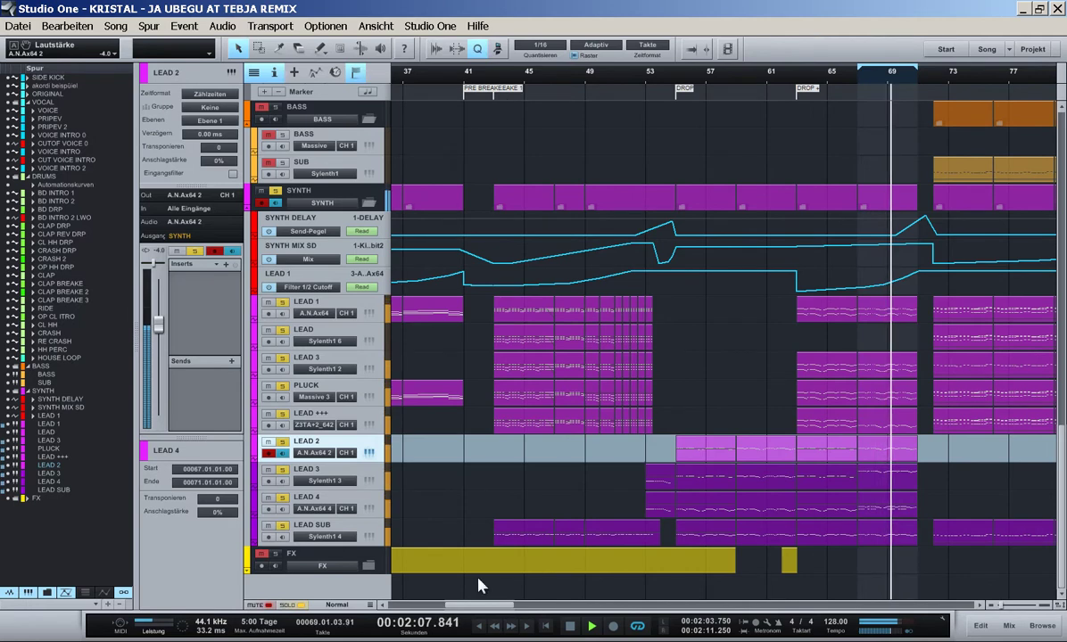
left_click_drag(485, 606, 434, 607)
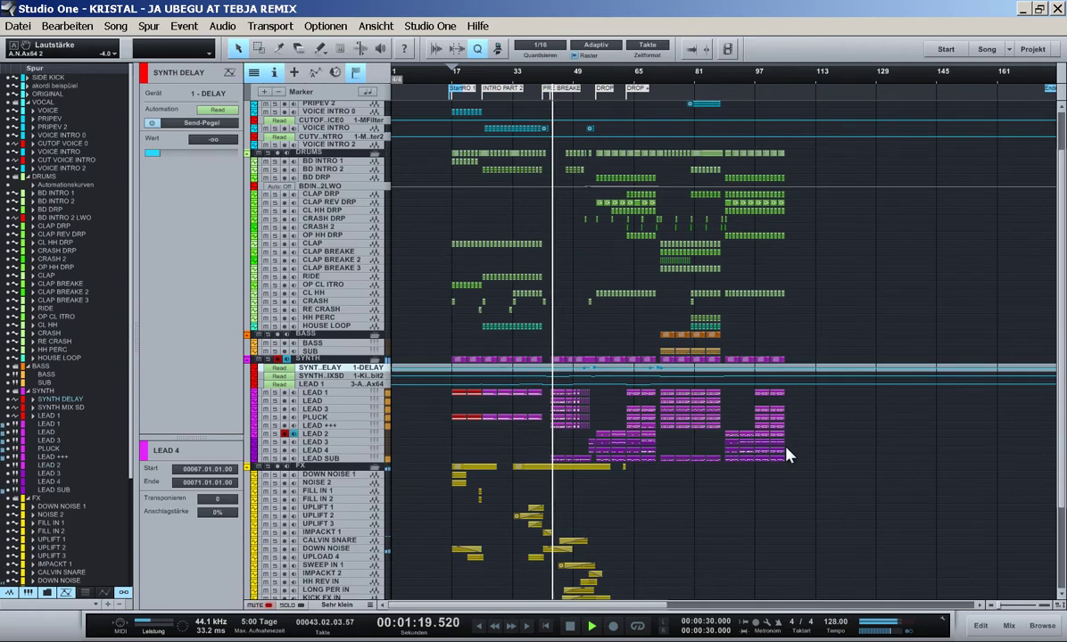
key("z")
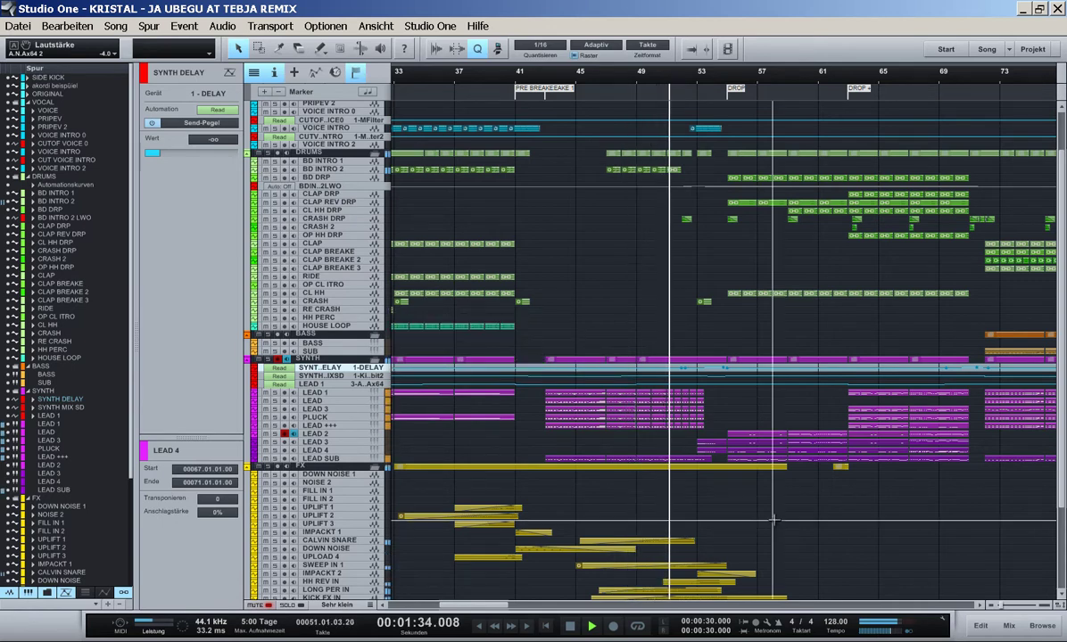
key("shift+e")
key("shift+e")
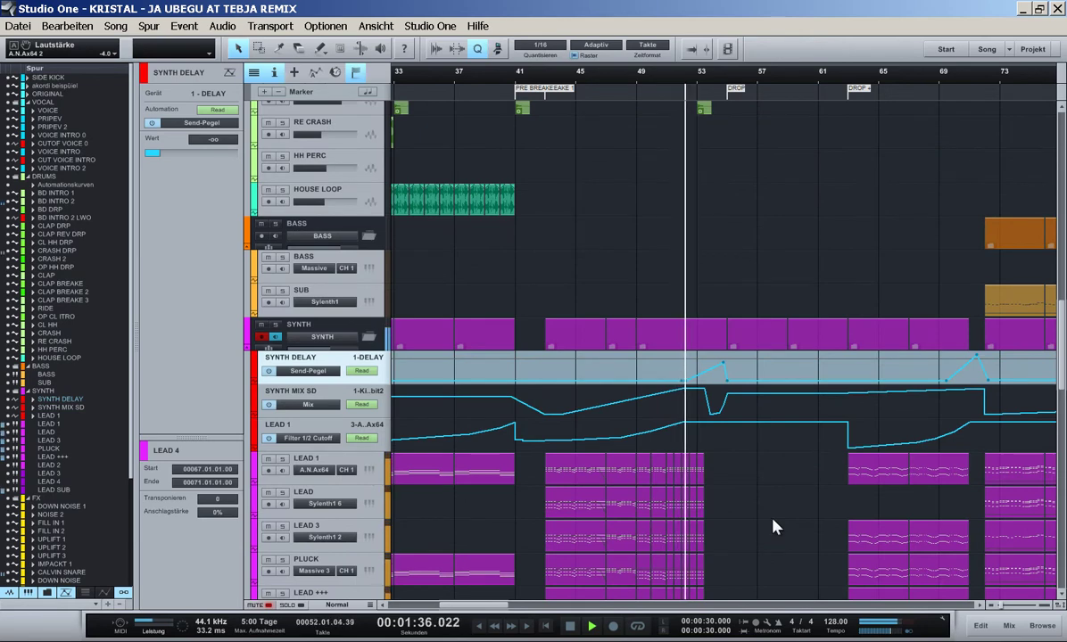
scroll(772, 526, "down", 3)
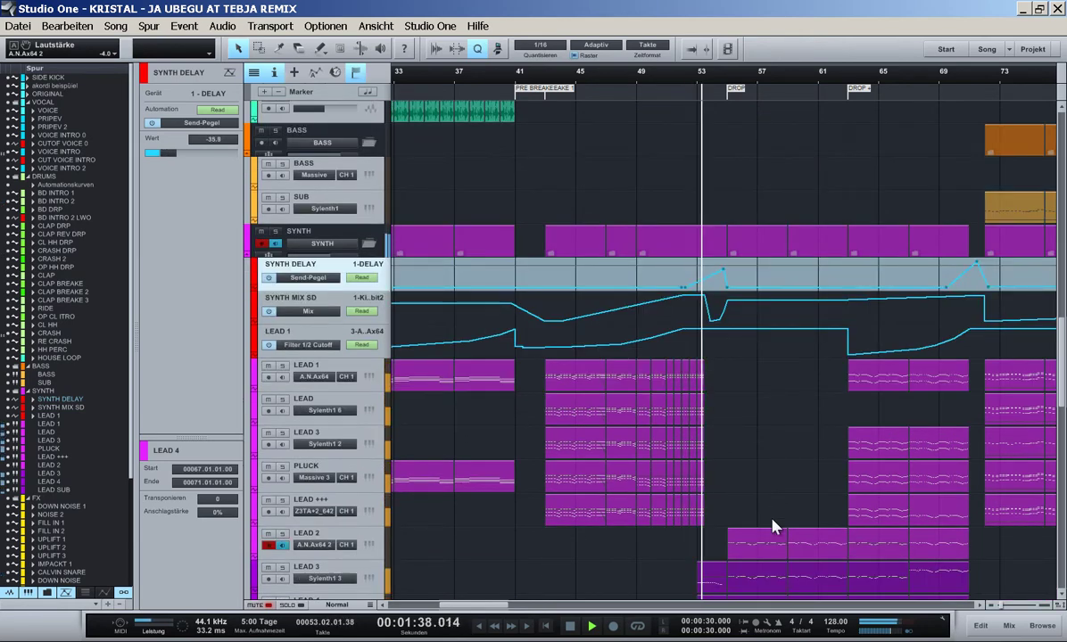
scroll(773, 527, "down", 2)
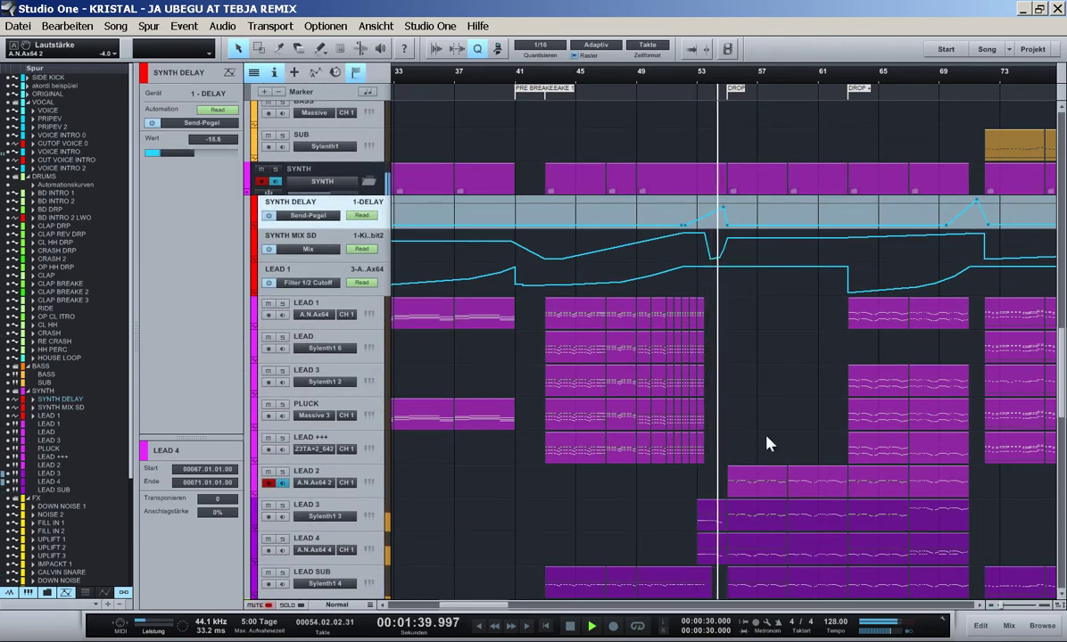
- Replay the build-up from bar 49 and again from bar 47, with the break and drop in view
left_click_drag(643, 83, 641, 136)
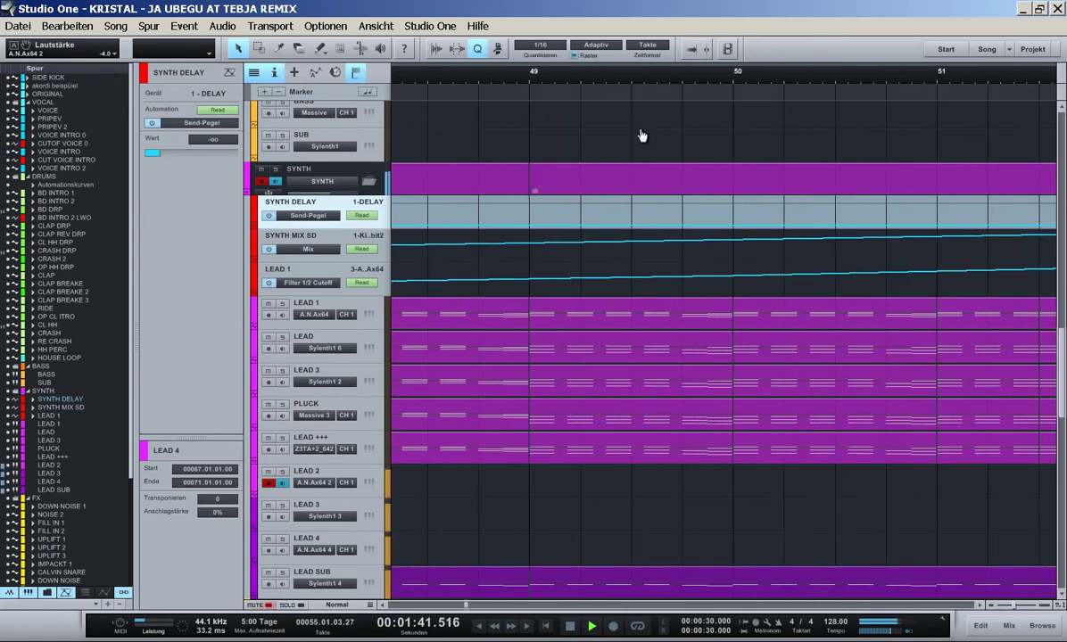
left_click(518, 79)
key("w")
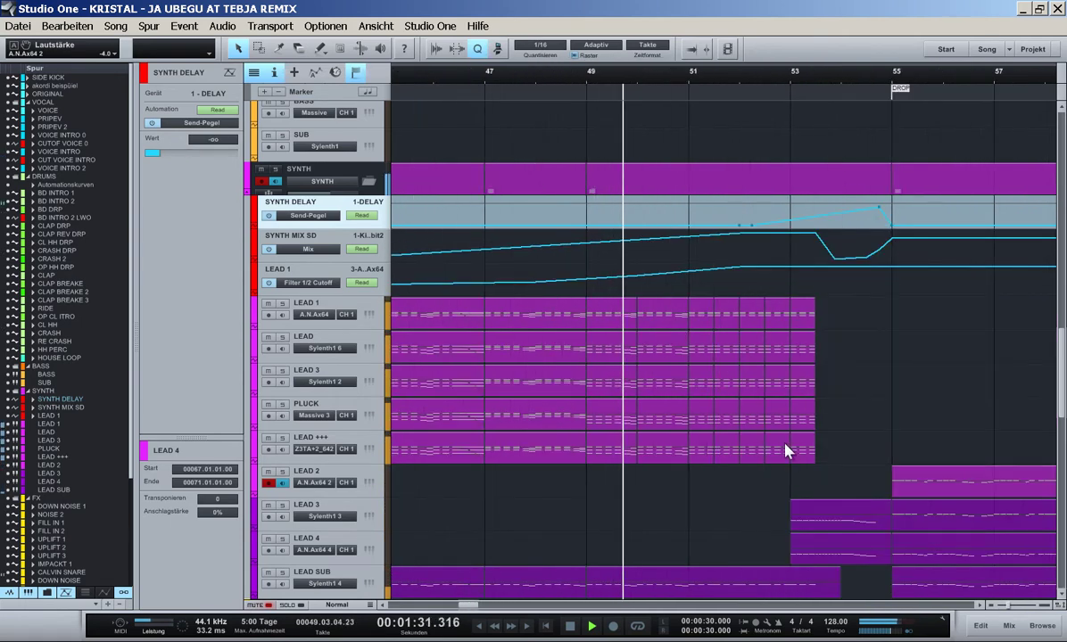
key("w")
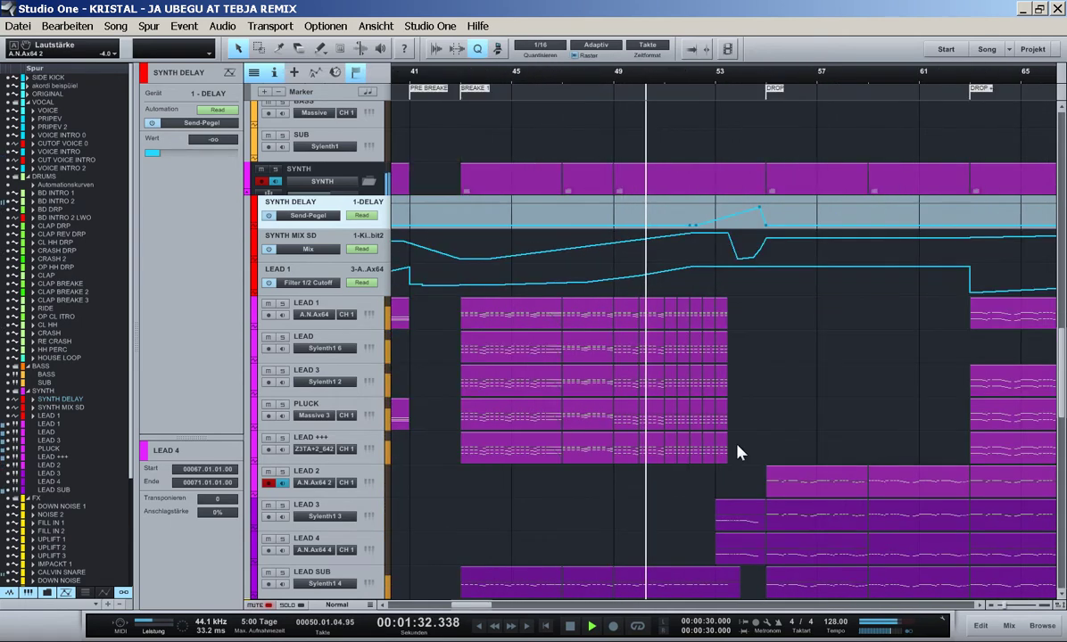
left_click(562, 85)
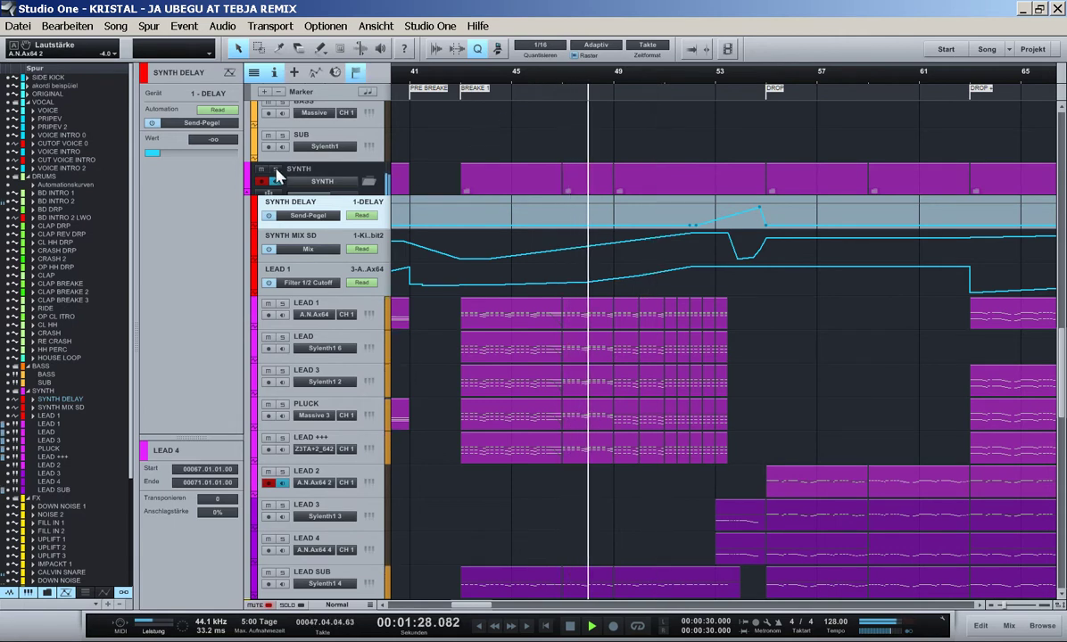
- Inspect the automation curves of SYNTH MIX SD's mix, LEAD 1's filter cutoff and SYNTH DELAY's send level
left_click(330, 239)
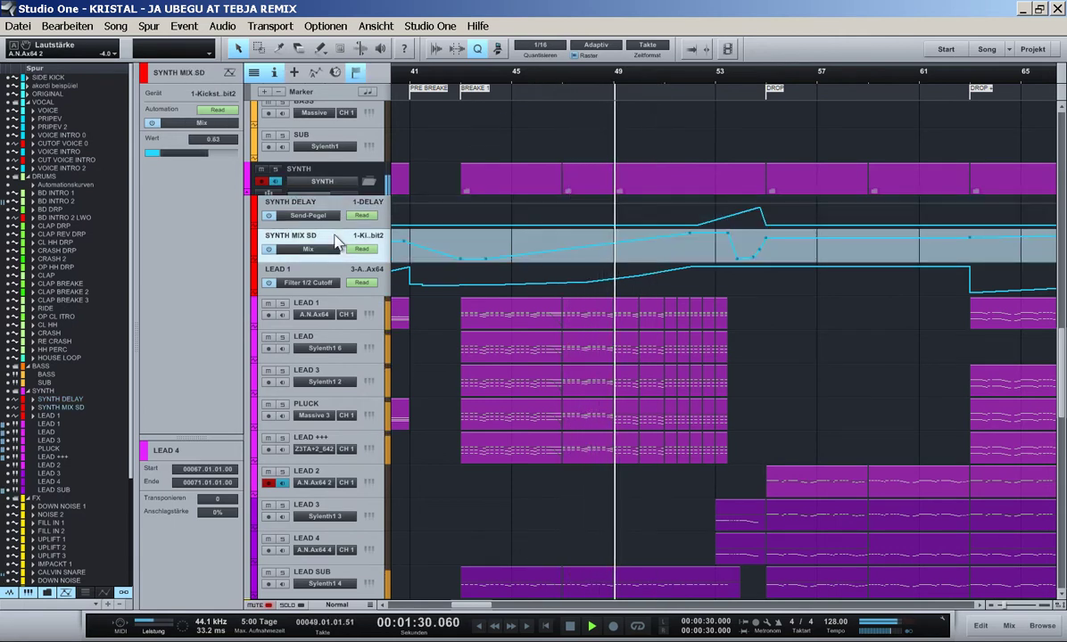
left_click(329, 276)
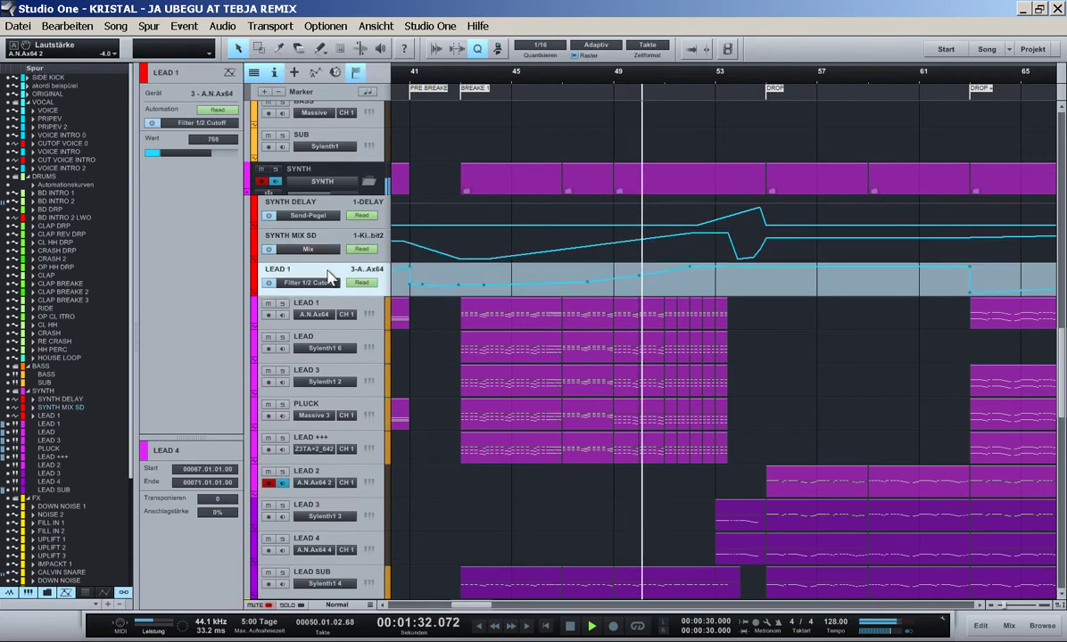
left_click(321, 205)
left_click(318, 215)
left_click(320, 204)
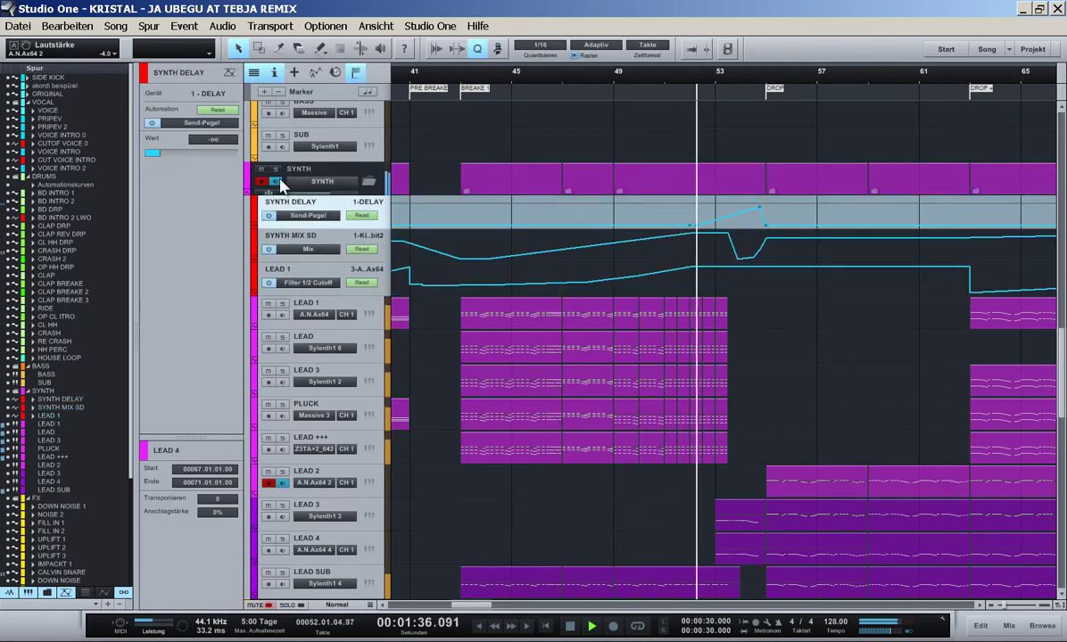
- Solo the SYNTH folder and replay the build-up from about bar 47
left_click(275, 169)
key("space")
key("space")
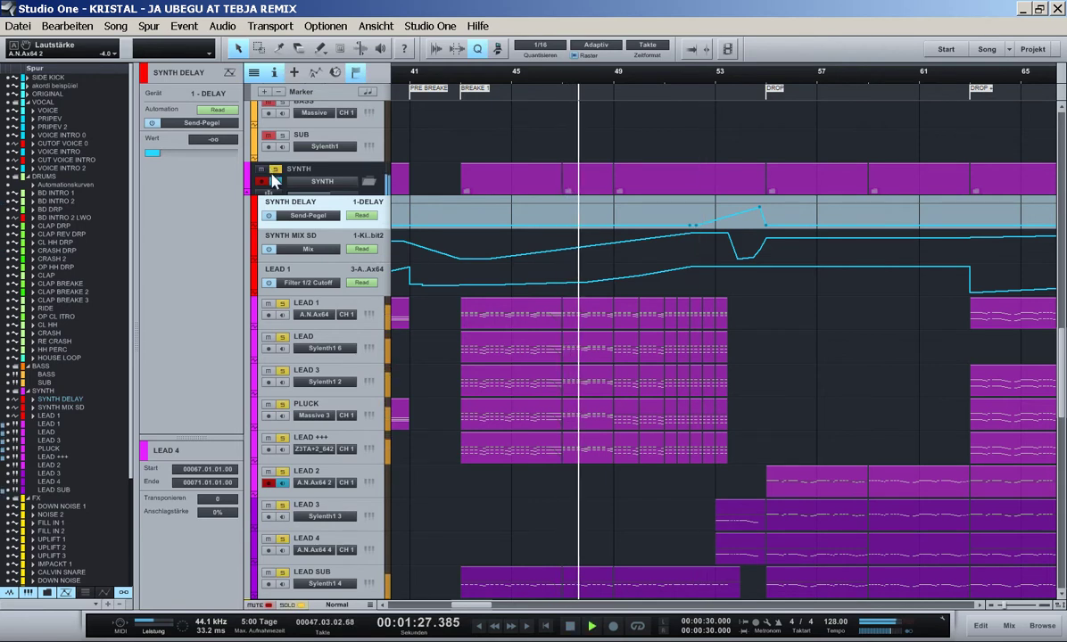
- Bend SYNTH MIX SD's mix curve with points at about bars 48 (14.6), 50 and 51, and delete the point near bar 52
left_click(313, 237)
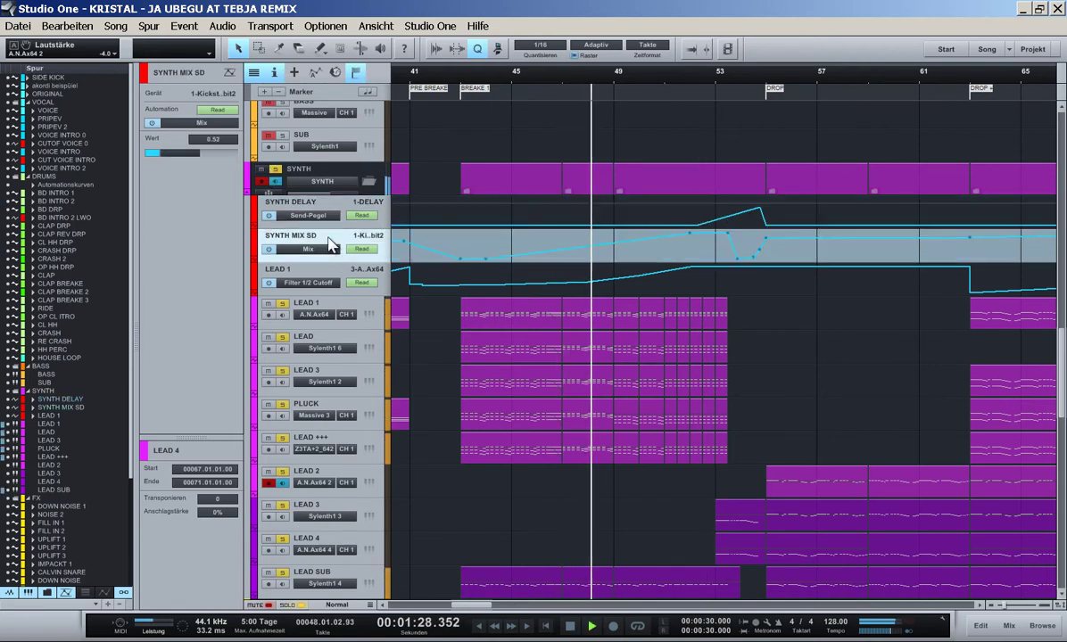
left_click(590, 254)
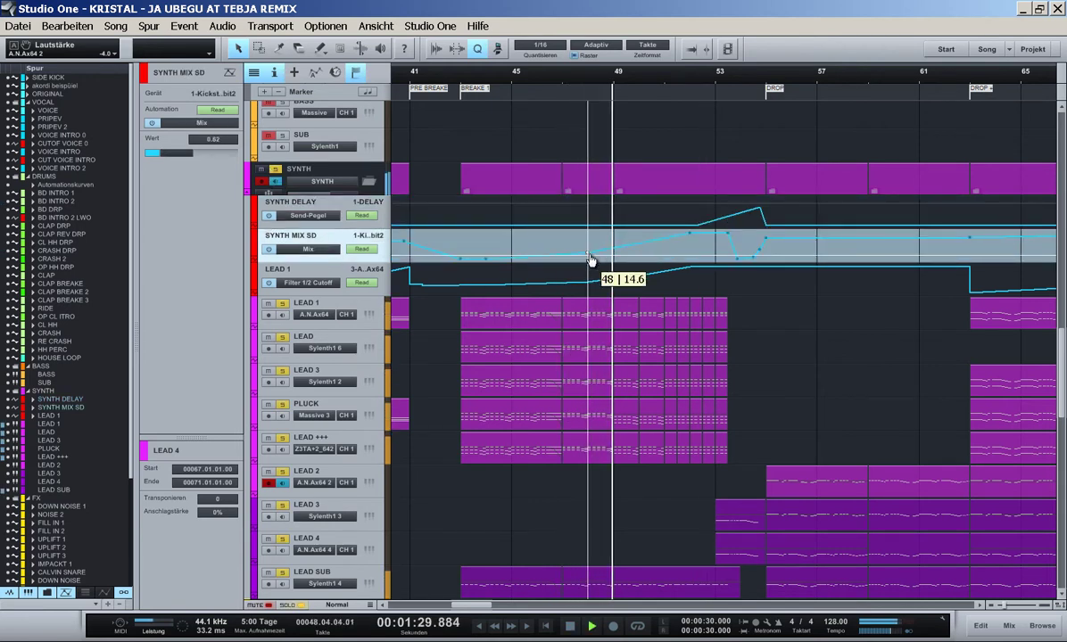
left_click(643, 252)
left_click(673, 251)
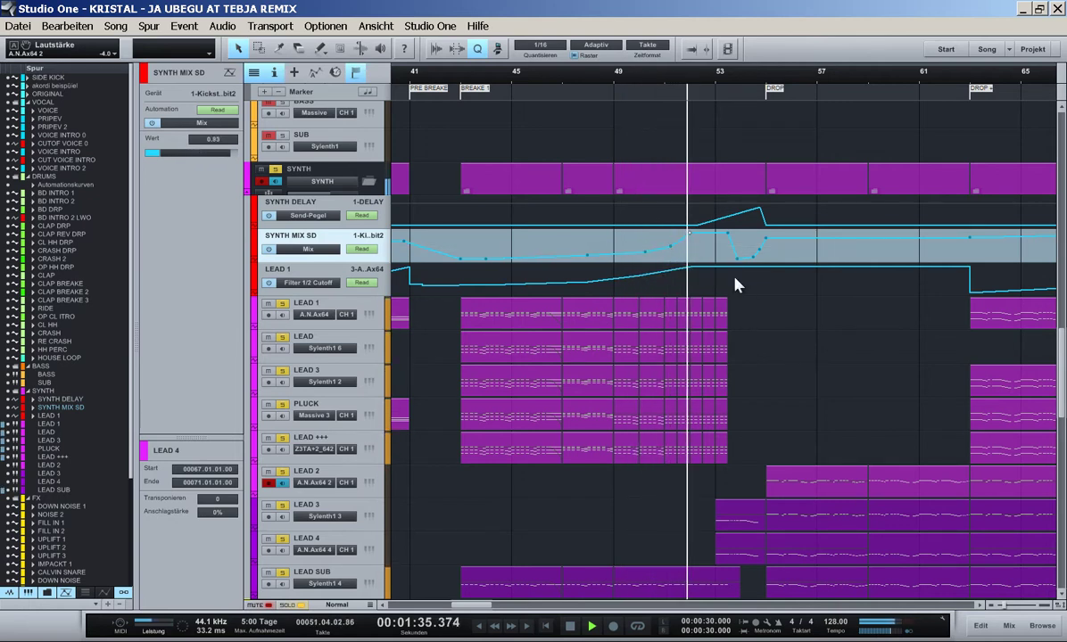
key("Delete")
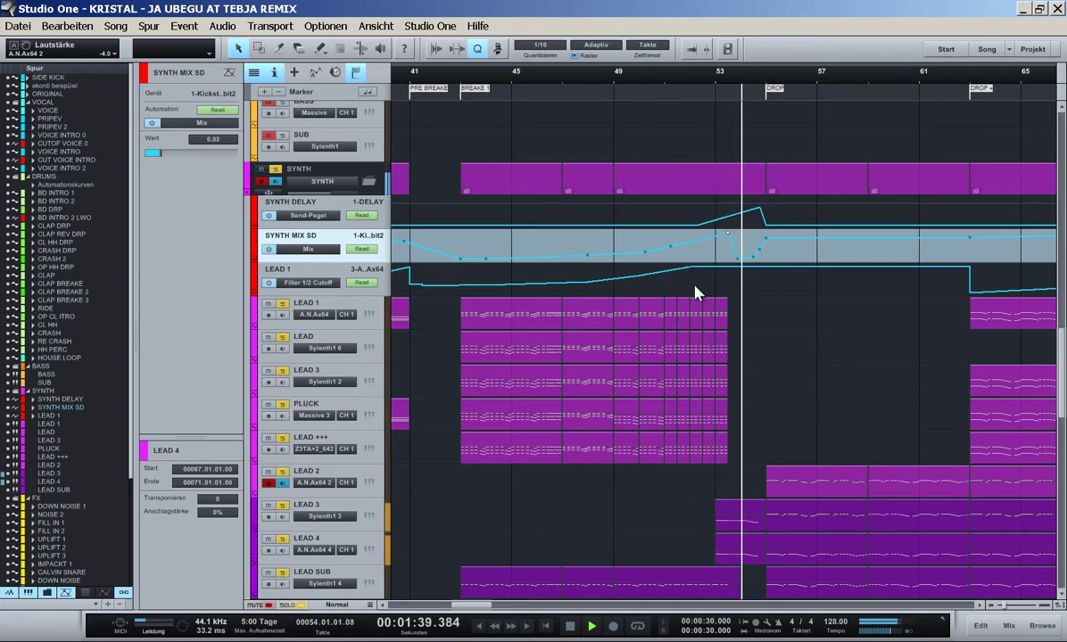
- Add the two-bar lead-in phrase before the drop, starting at bar 53, to the LEAD 2 track
scroll(760, 319, "down", 3)
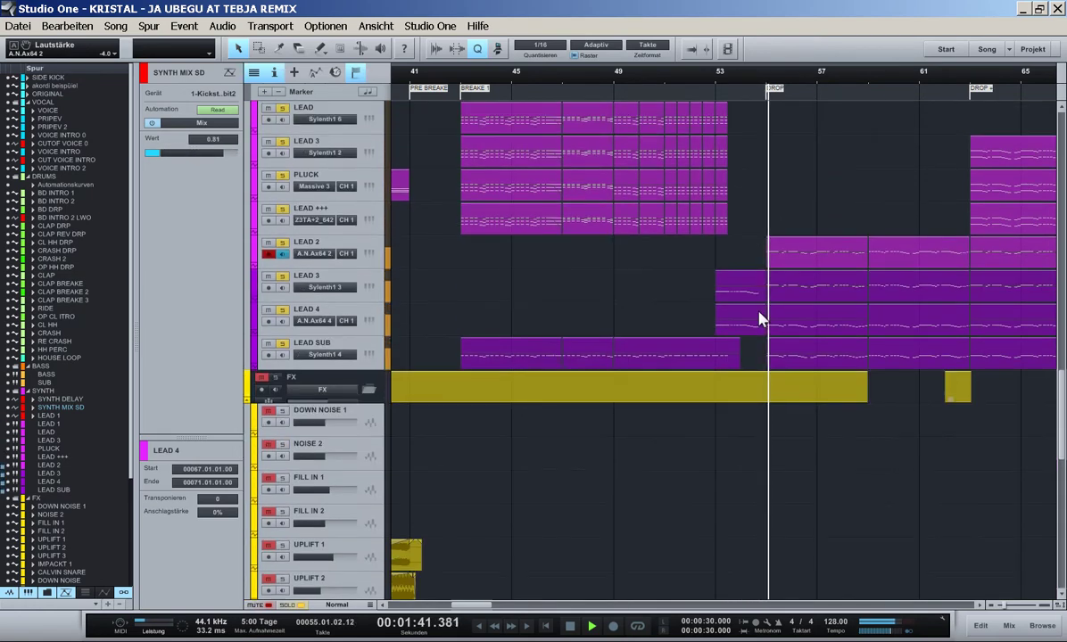
key("w")
key("w")
scroll(759, 436, "up", 3)
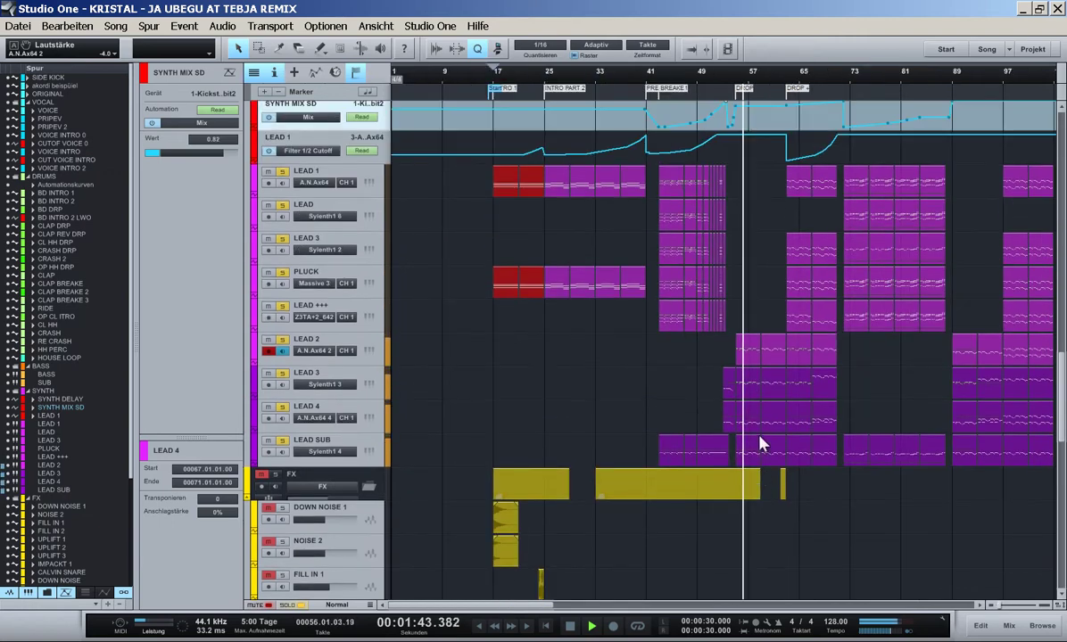
left_click(347, 343)
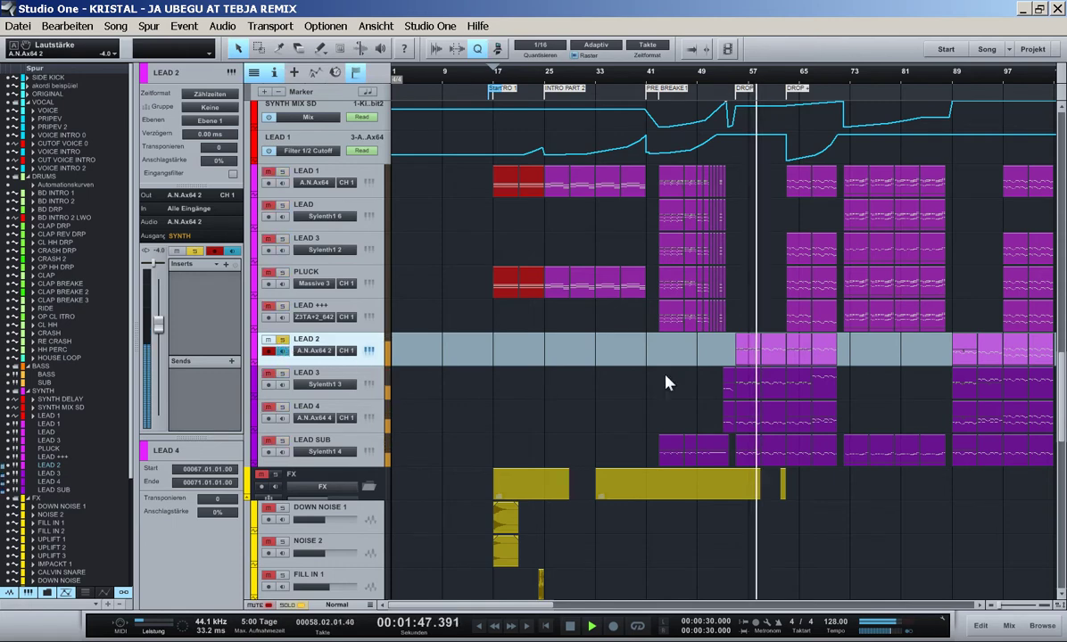
mouse_move(728, 382)
left_mouse_down()
mouse_move(732, 348)
mouse_move(730, 382)
left_mouse_up()
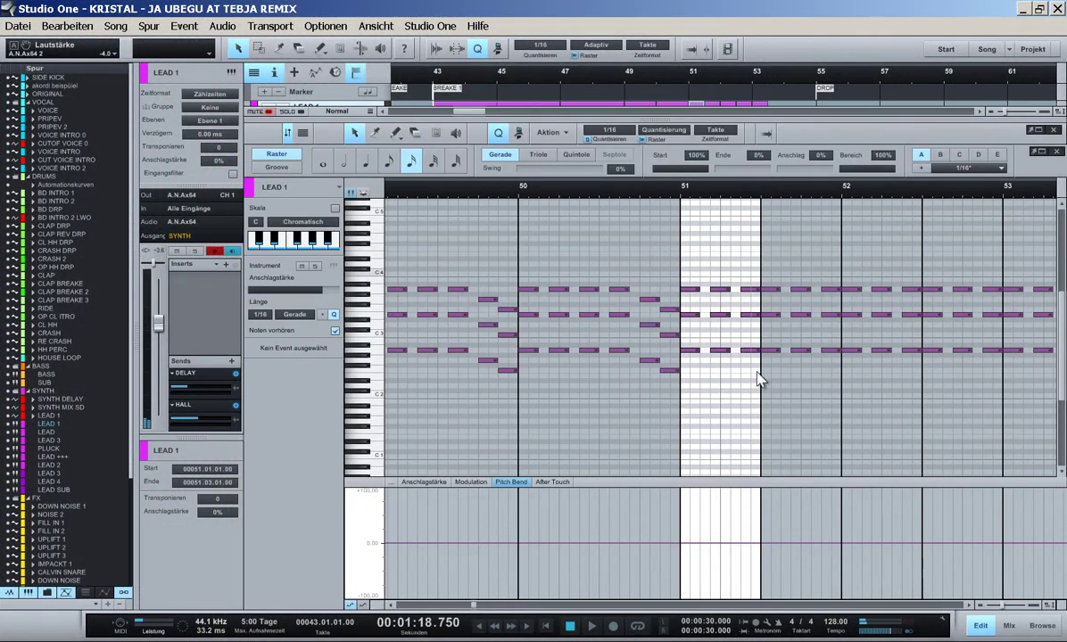
- Lower the last chord of LEAD 1's half-bar clip at bar 51 by four semitones
left_click_drag(757, 372, 751, 273)
key("Down")
key("Down")
key("Down")
key("Down")
key("F2")
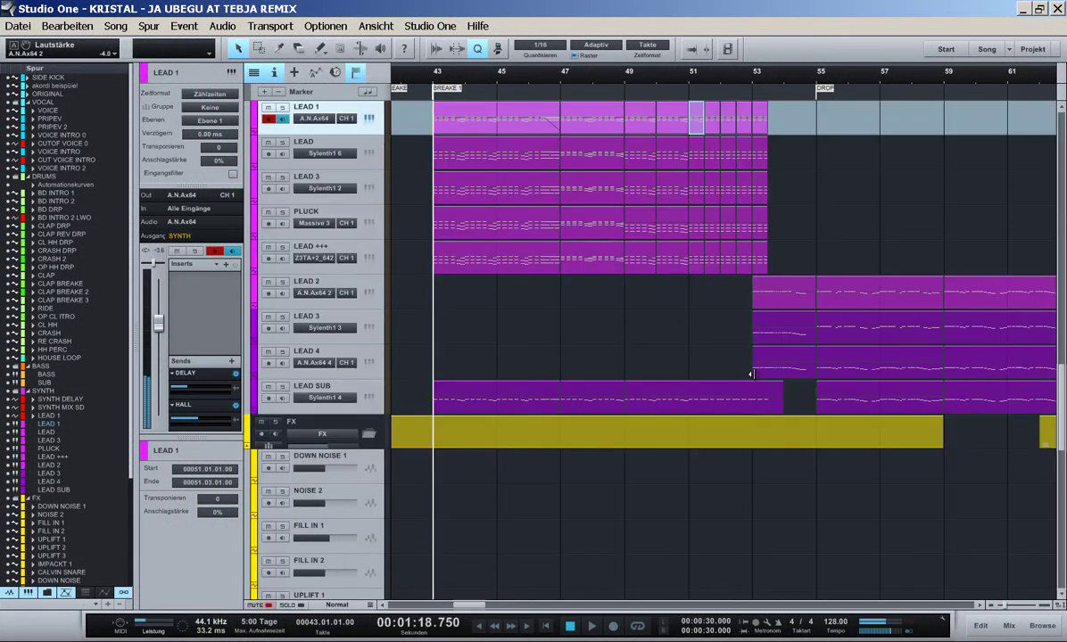
- Lower the last chord of the half-bar clip at bar 51 on the LEAD track by four semitones
scroll(666, 310, "up", 3)
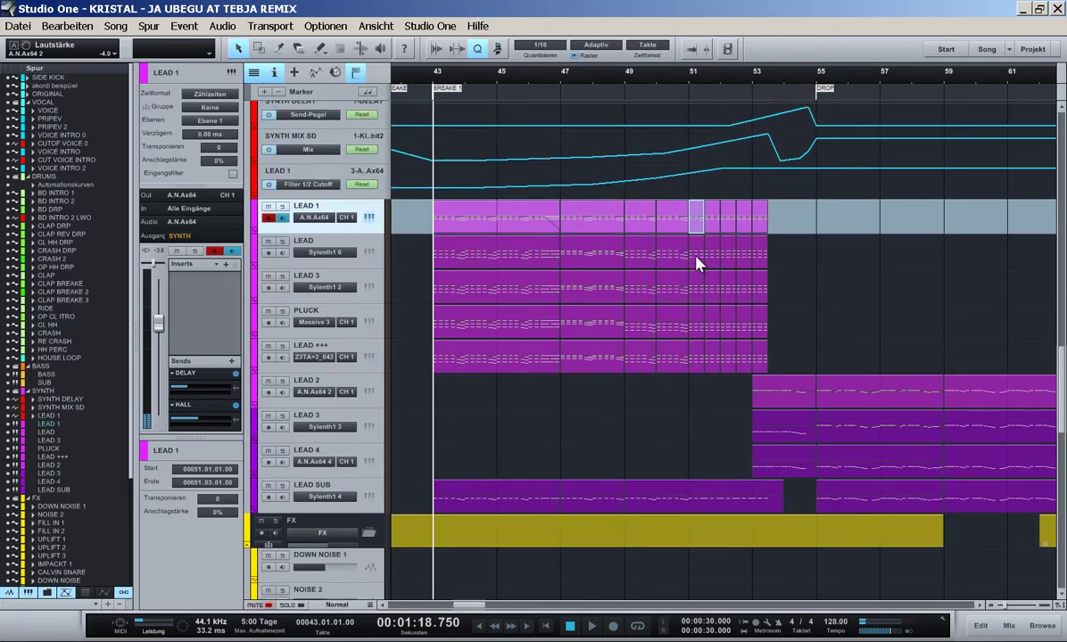
double_click(696, 257)
left_click_drag(754, 362, 748, 222)
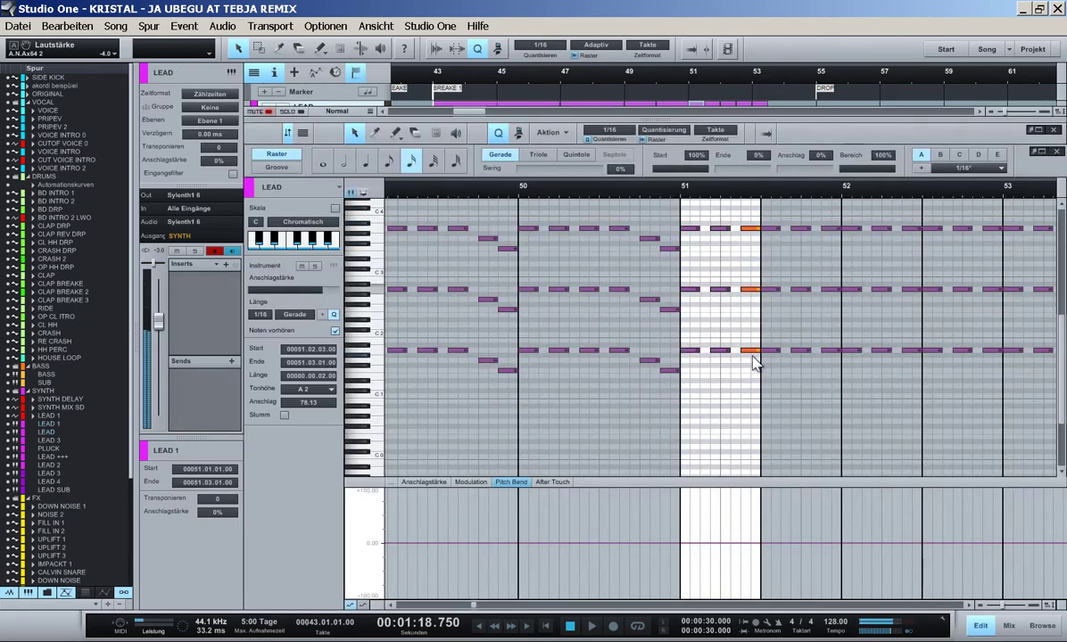
key("Down")
key("Down")
key("Down")
key("Down")
key("F2")
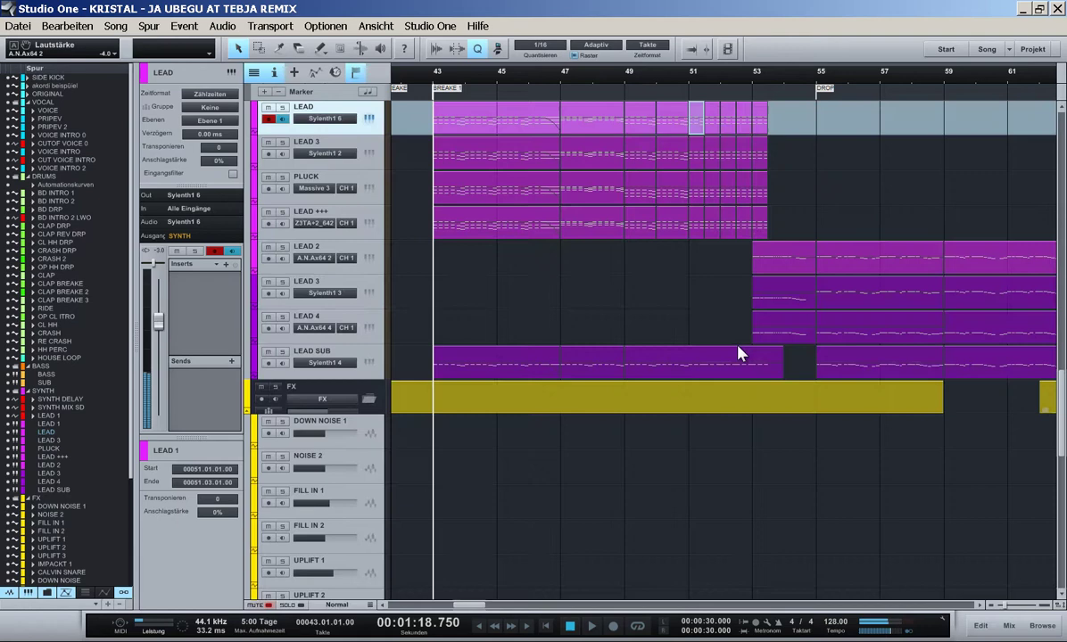
- Lower the last chord of the half-bar clip at bar 51 on the first LEAD 3 track by four semitones
double_click(699, 157)
left_click_drag(738, 272, 747, 444)
key("Down")
key("Down")
key("Down")
key("Down")
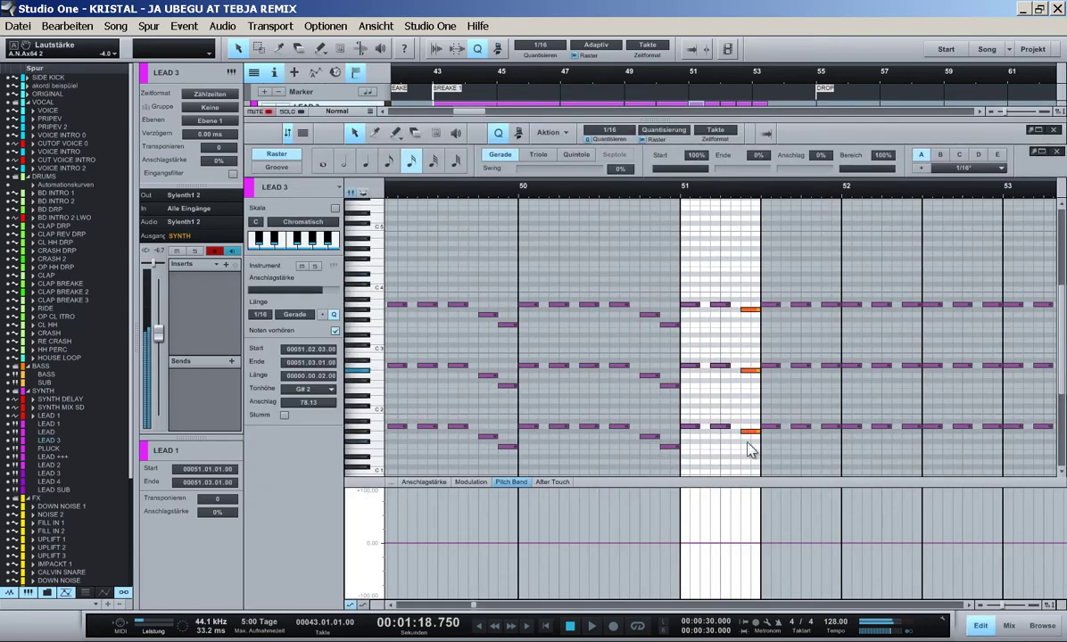
key("F2")
- Lower the last chord of PLUCK's half-bar clip at bar 51 by four semitones
double_click(698, 157)
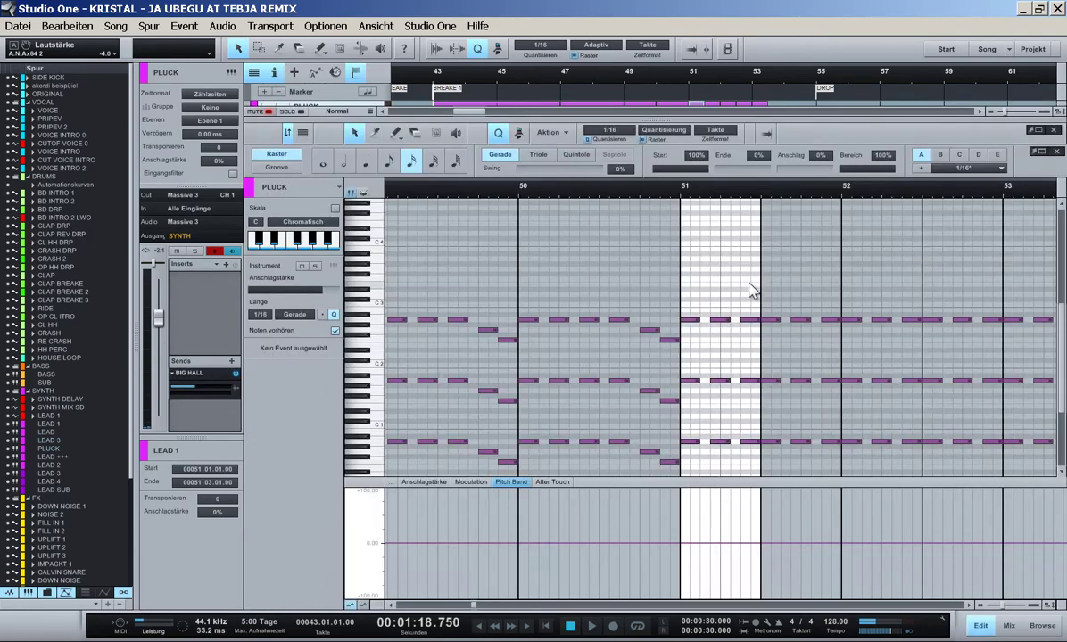
left_click_drag(750, 431, 751, 452)
key("Down")
key("Down")
key("Down")
key("Down")
key("F2")
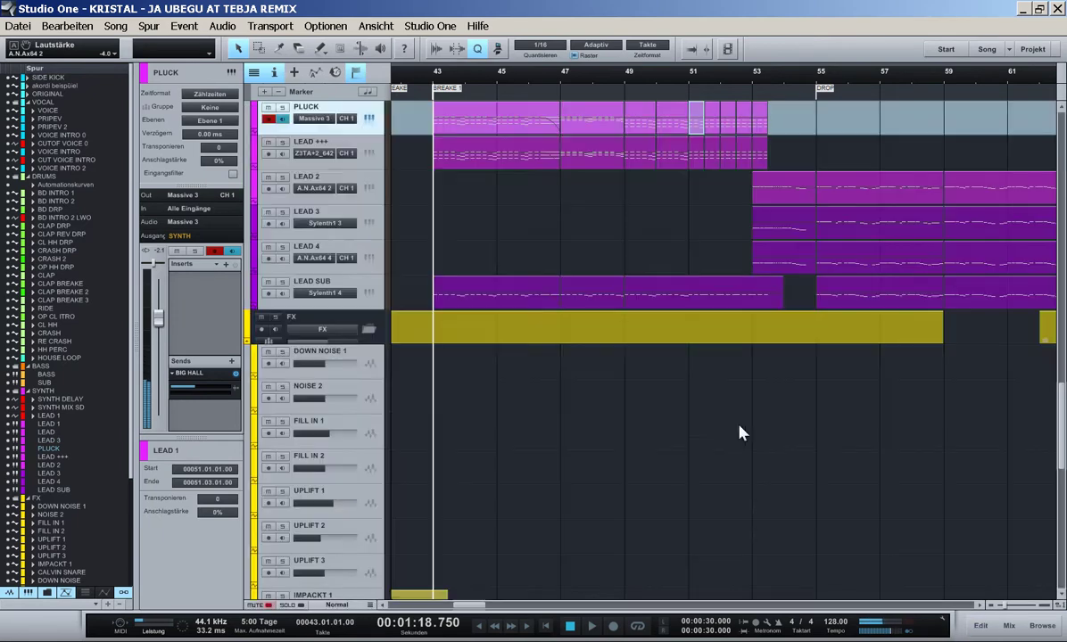
- In LEAD +++'s half-bar clip at bar 51, lower the last chord four semitones to F and delete the upper two voices
double_click(696, 153)
left_click_drag(739, 224, 756, 423)
key("Down")
key("Down")
key("Down")
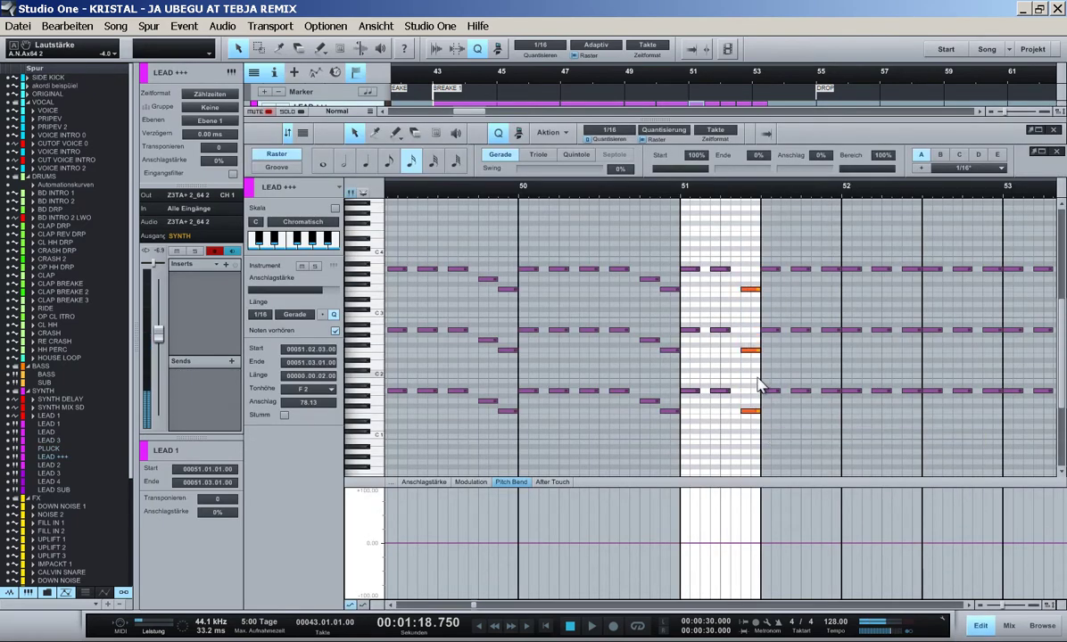
left_click_drag(760, 366, 691, 261)
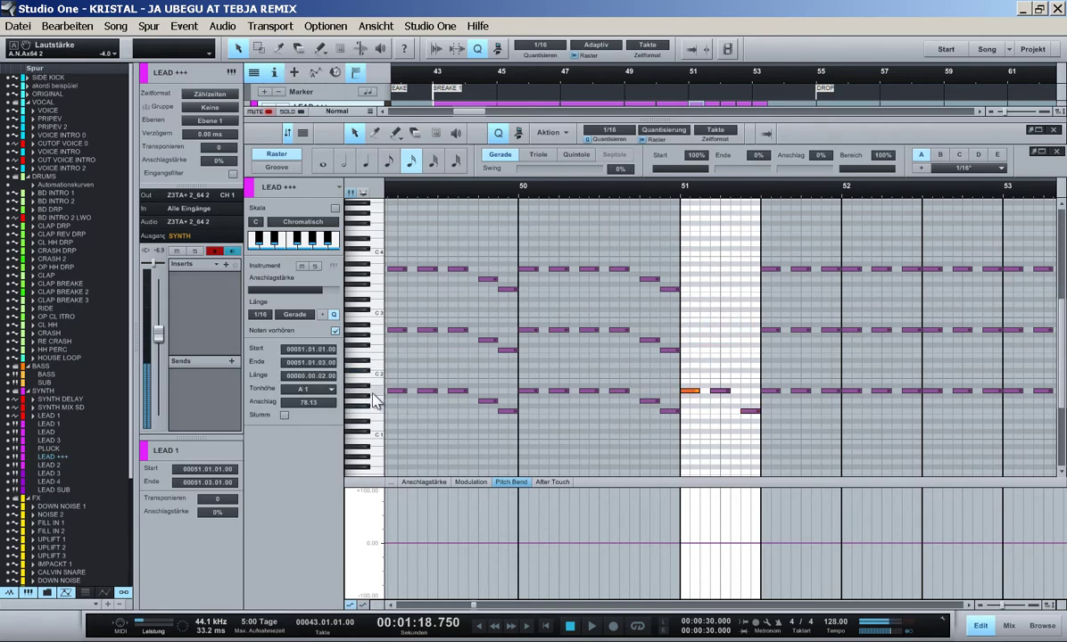
key("F2")
- Replace the clips following the edited bar 51 clips on LEAD 1 through LEAD +++ with duplicates of them up to bar 53
scroll(570, 409, "up", 5)
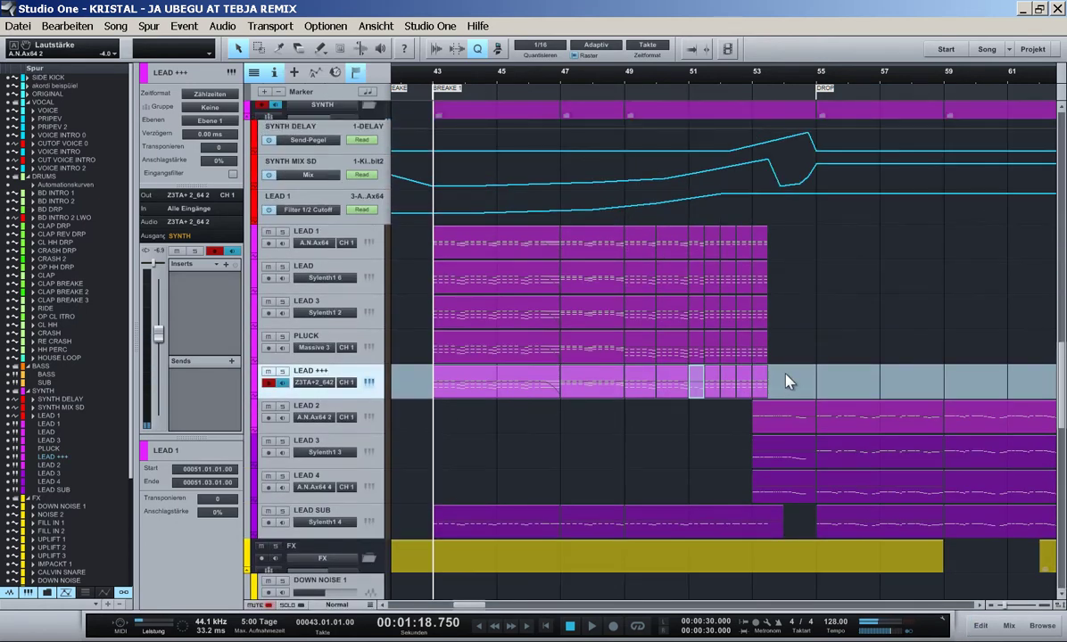
left_click_drag(772, 373, 701, 258)
key("Delete")
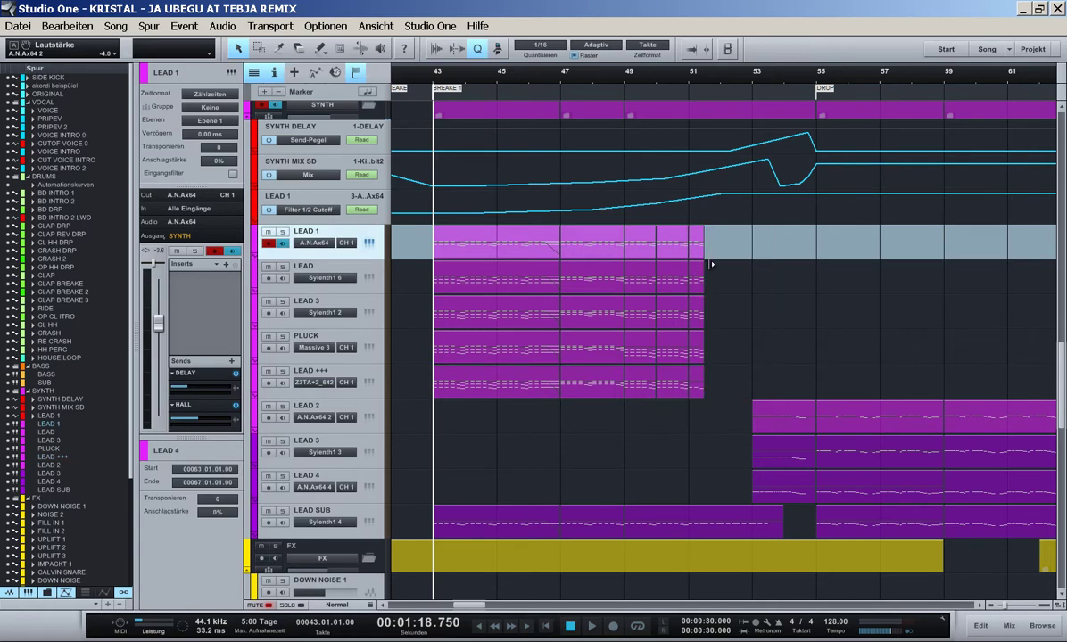
key("ctrl+z")
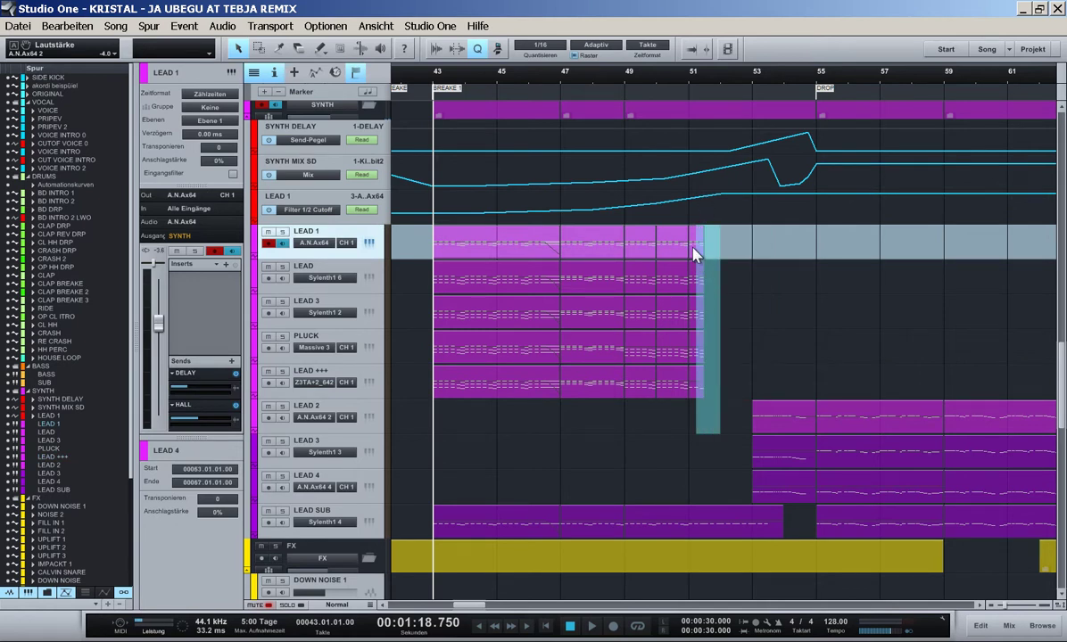
key("d")
key("d")
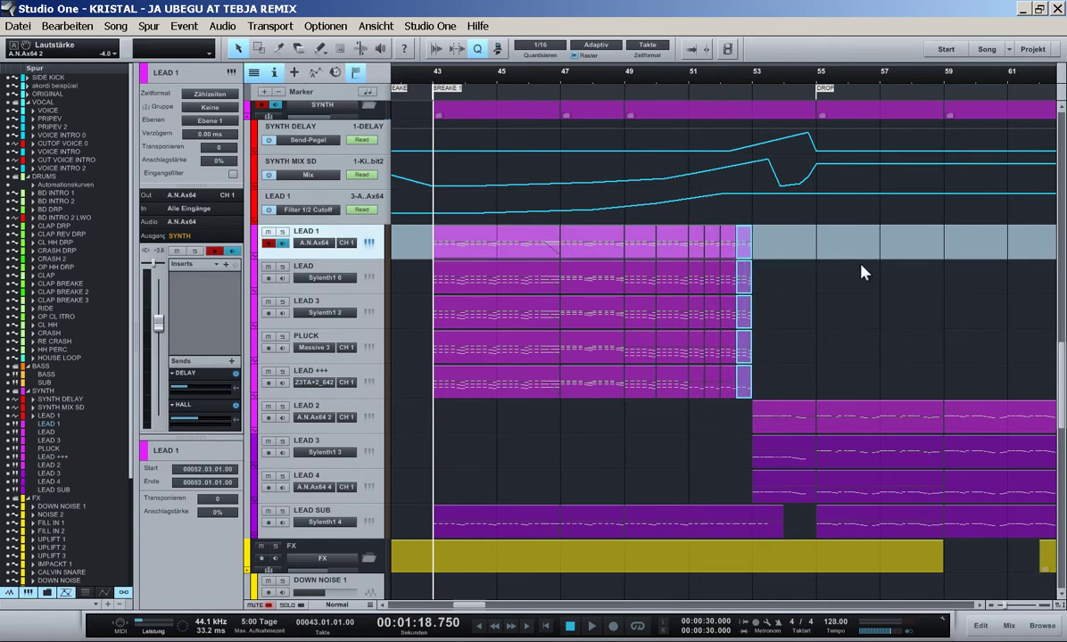
- Play the break from bar 43 and solo LEAD +++ to hear it alone
key("space")
left_click(839, 297)
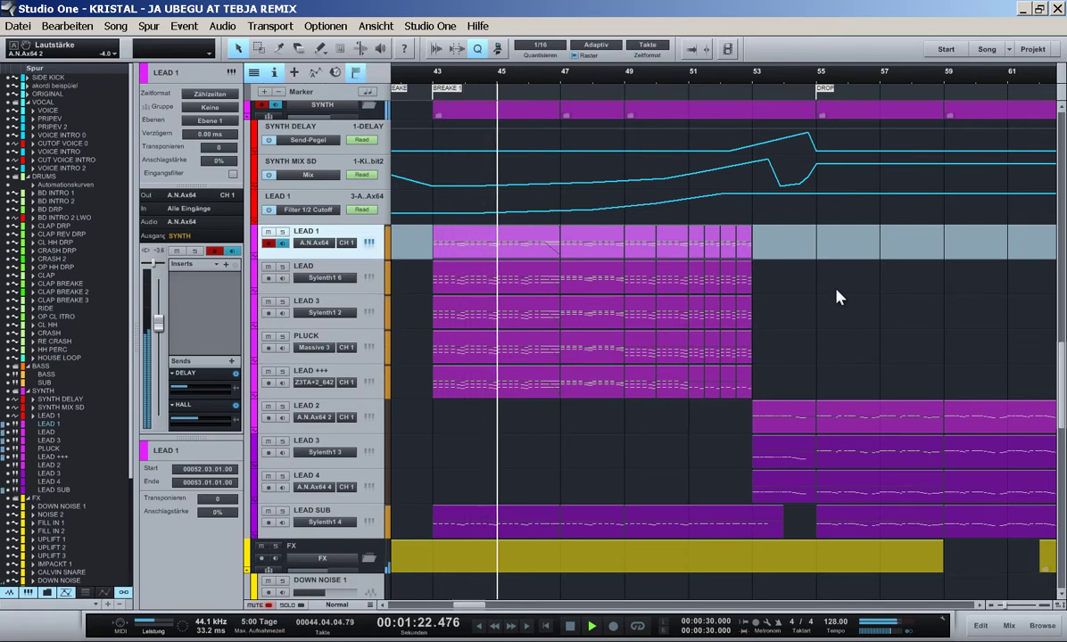
left_click(325, 378)
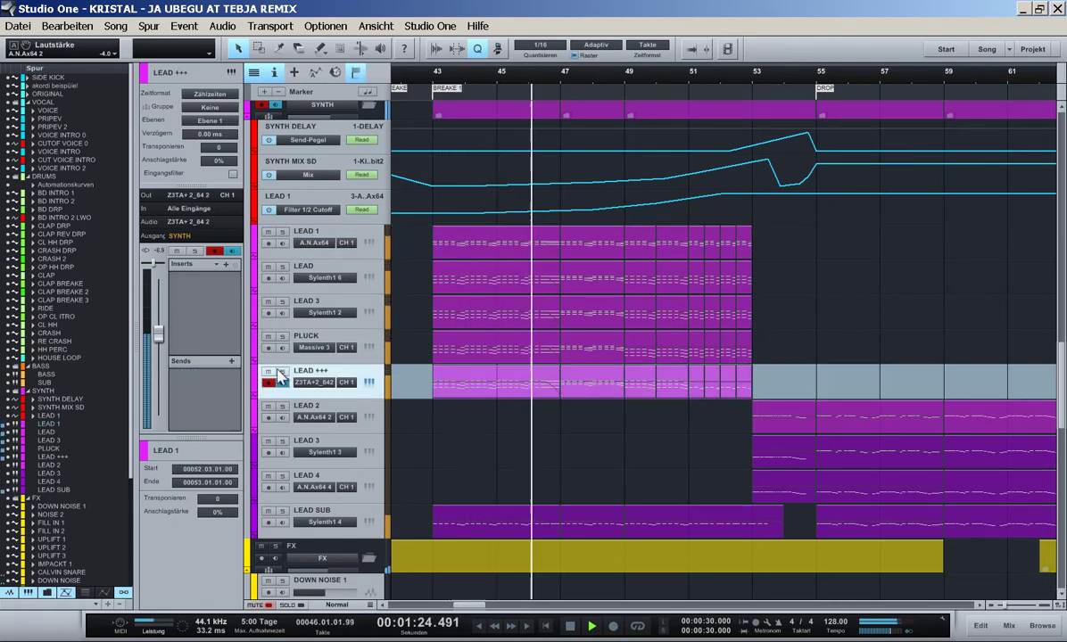
left_click(282, 371)
key("space")
- Delete the upper voices in LEAD +++'s clip from bar 43 to 47, keeping only the lowest line starting on A1
double_click(443, 382)
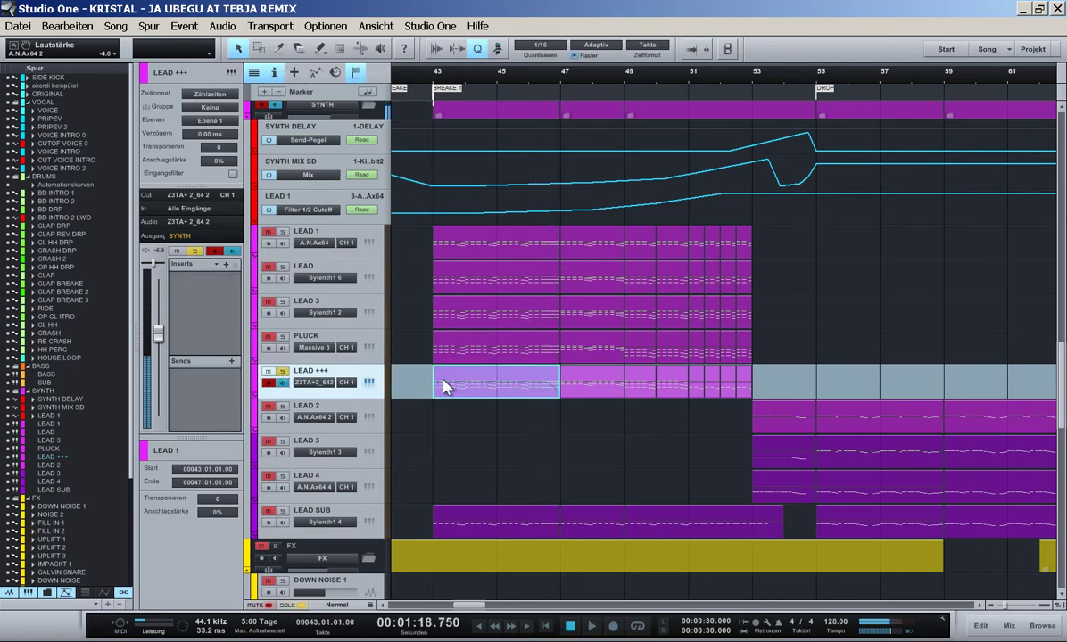
left_click_drag(1040, 375, 409, 231)
key("Delete")
left_click(406, 391)
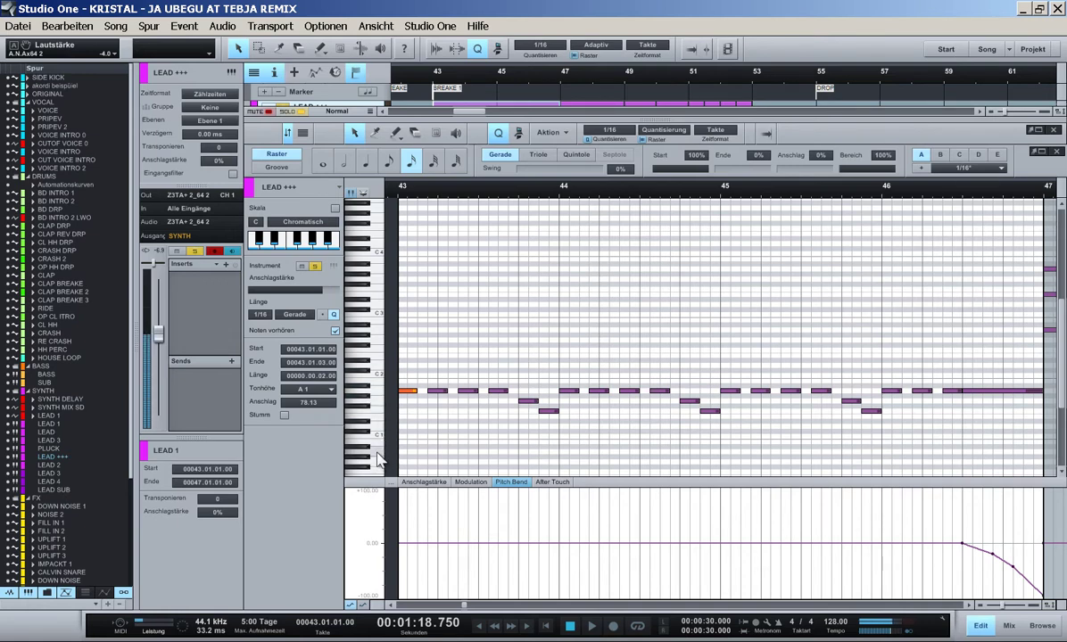
key("F2")
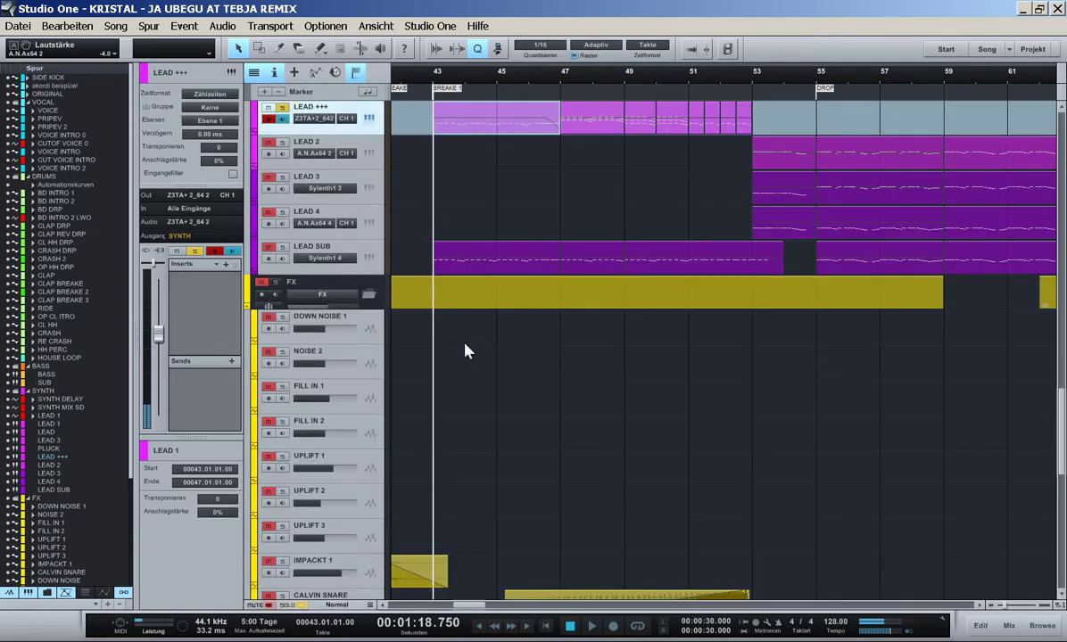
- Reduce LEAD +++'s clip from bar 47 to 49 to its lowest line and move that line down an octave to A1
scroll(589, 285, "up", 2)
double_click(576, 185)
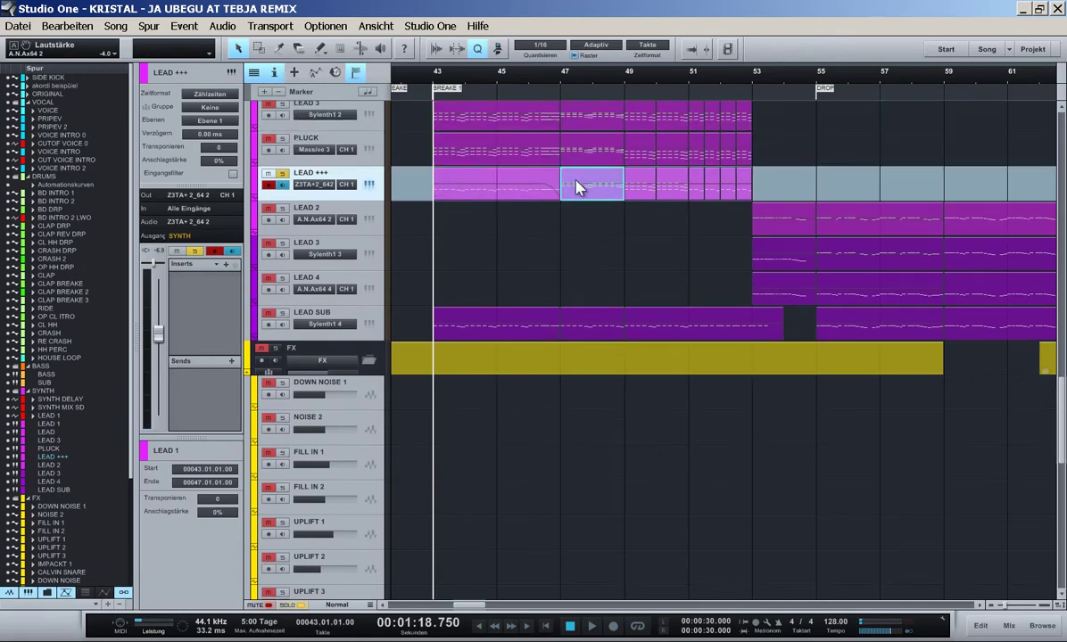
left_click_drag(560, 223, 870, 298)
key("Delete")
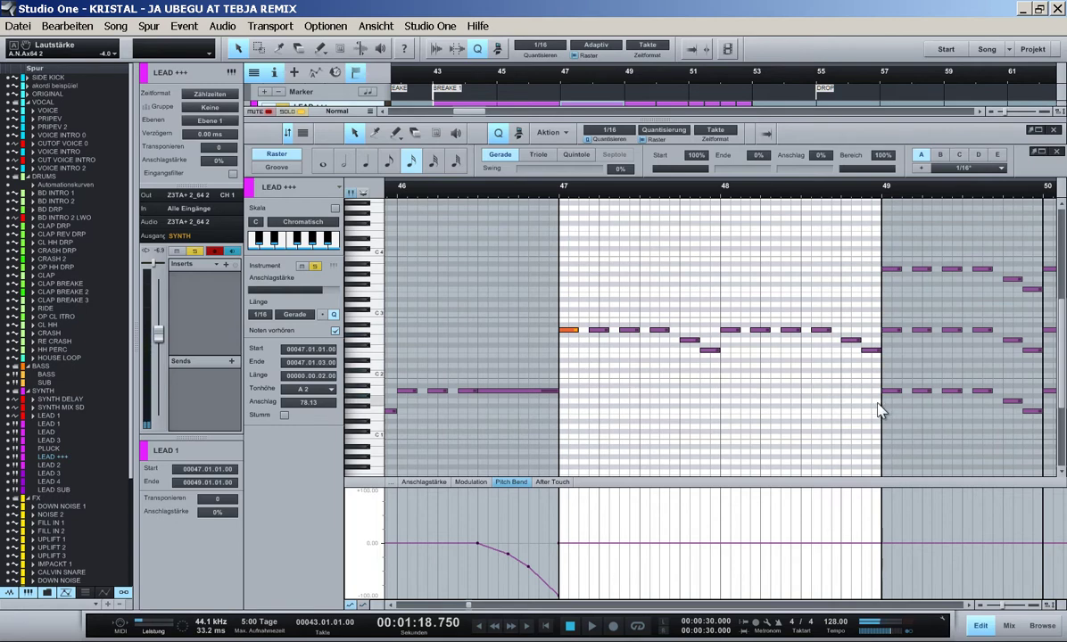
left_click_drag(879, 410, 572, 276)
key("F2")
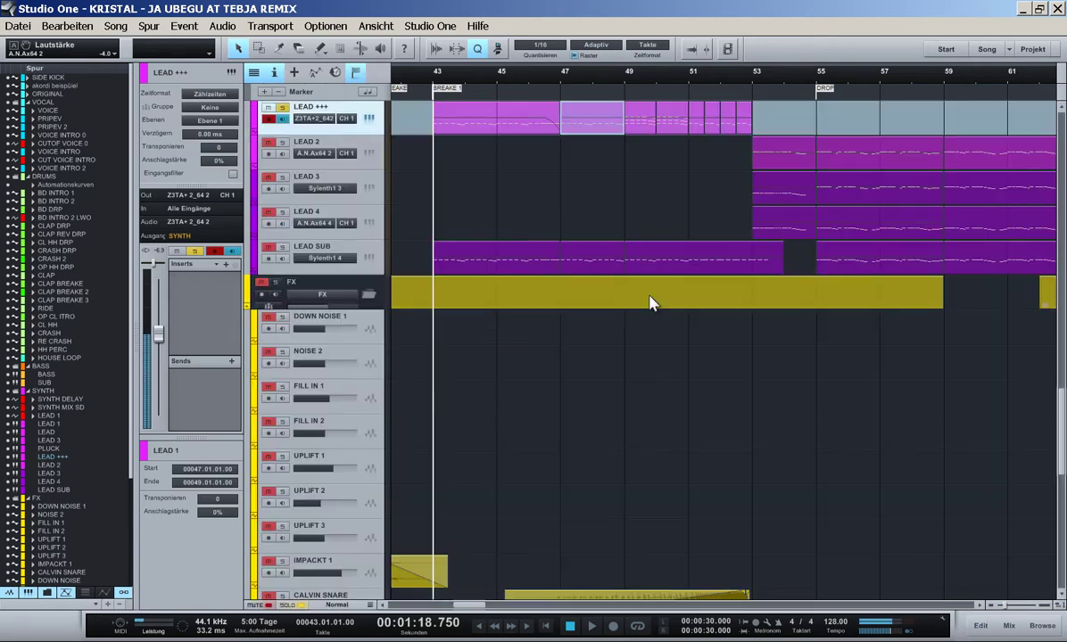
- Delete the upper two voices from LEAD +++'s one-bar clips at bars 49 and 50, keeping the lowest line
double_click(649, 127)
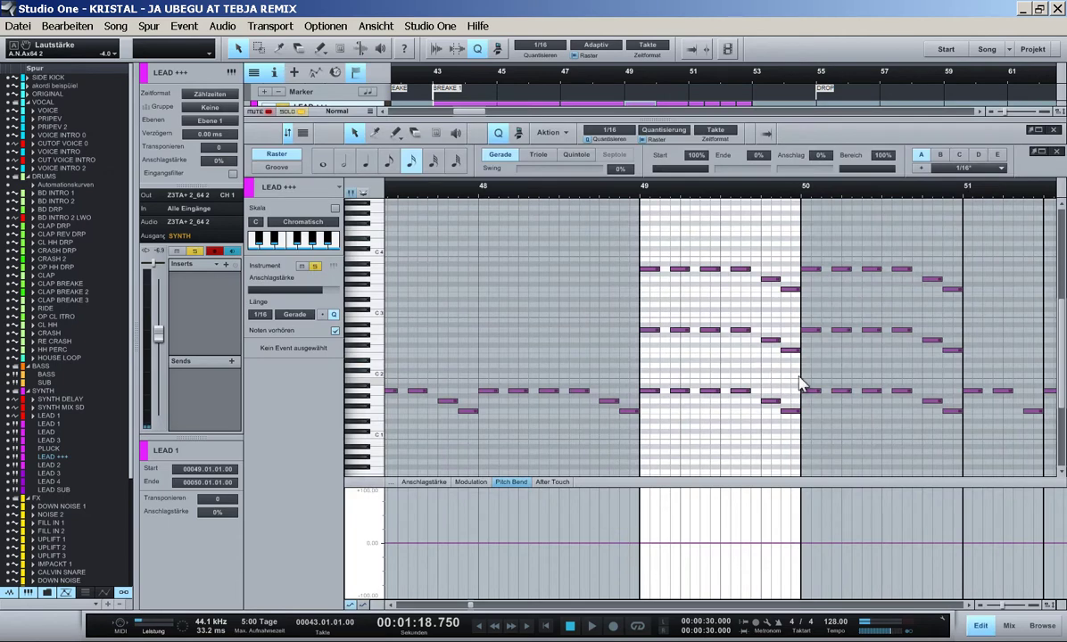
left_click_drag(792, 355, 650, 248)
key("F2")
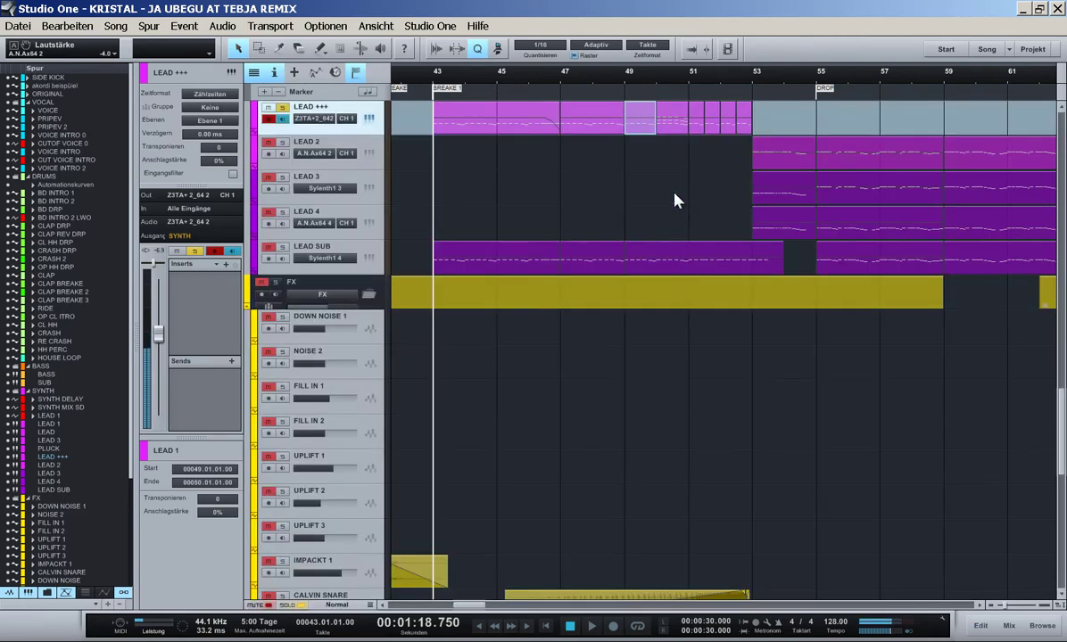
double_click(671, 133)
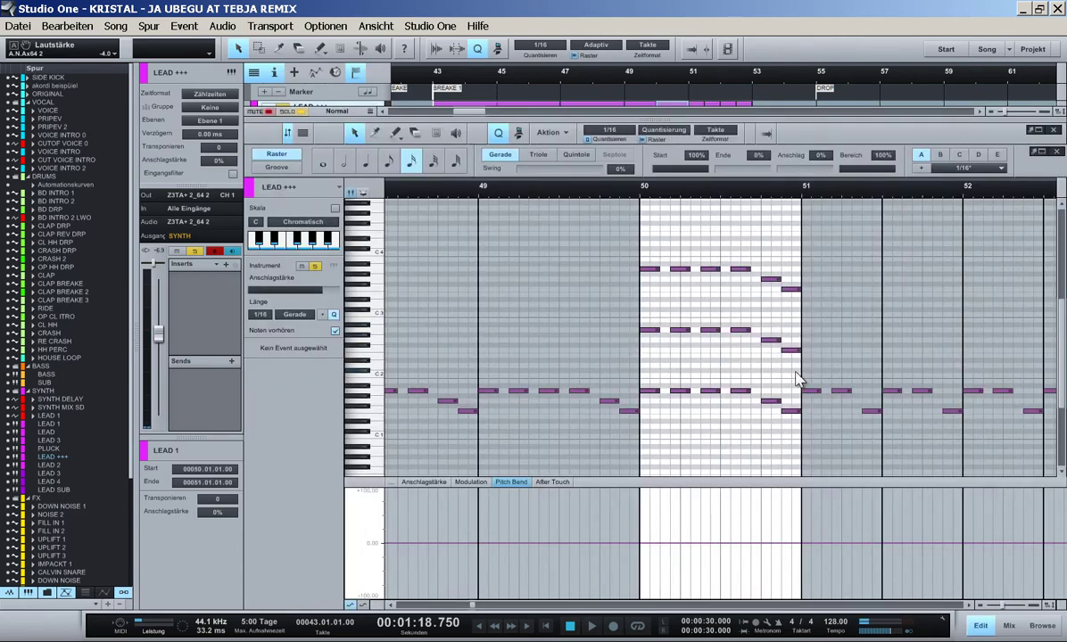
left_click_drag(797, 379, 648, 235)
key("F2")
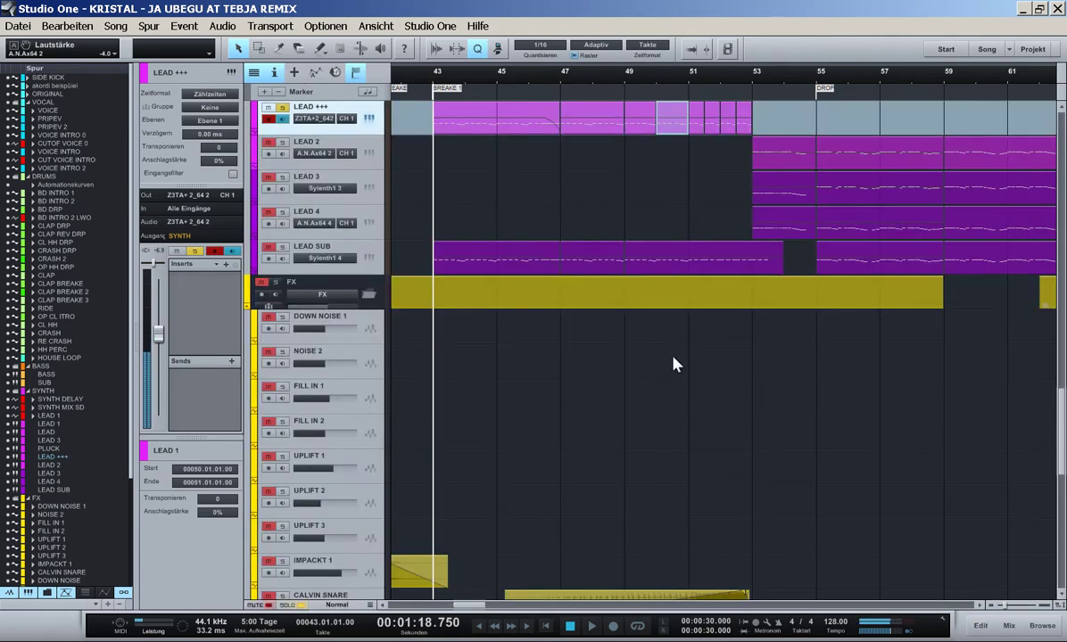
- Release the LEAD +++ solo and replay the break from bar 43 with all tracks
key("space")
scroll(691, 381, "up", 5)
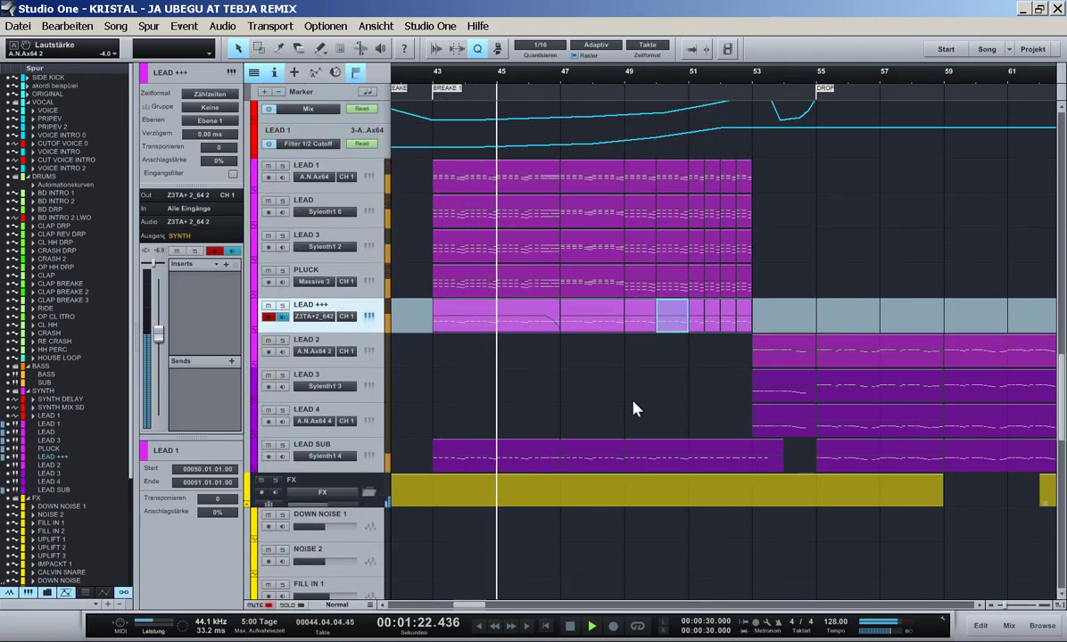
- Listen through the build-up into the drop at bar 55, then restart playback from the break at bar 43
key("w")
key("shift+w")
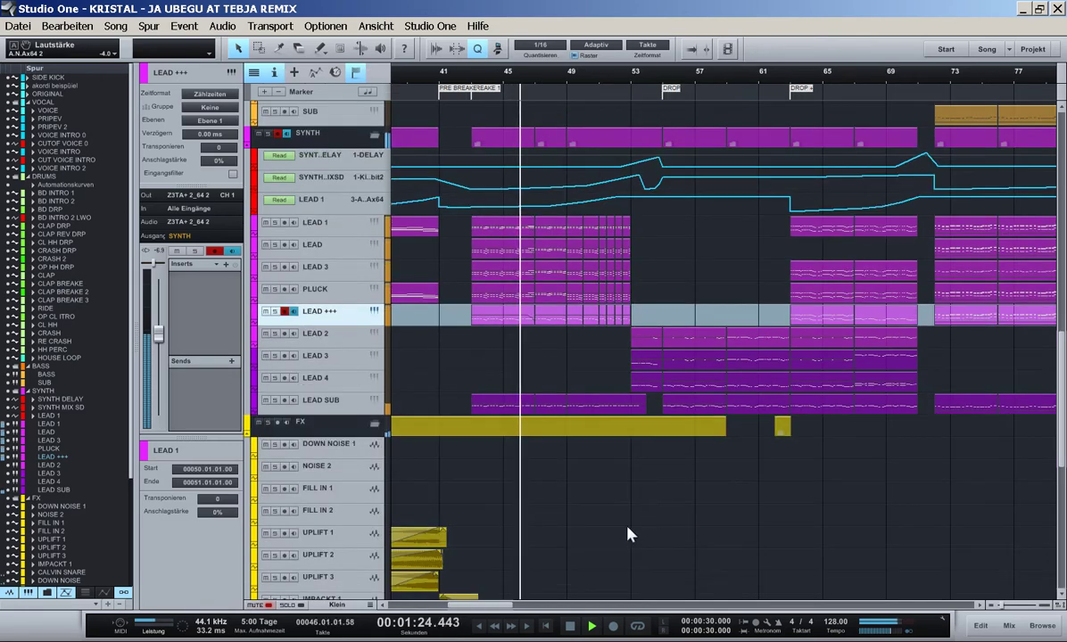
scroll(710, 552, "left", 3)
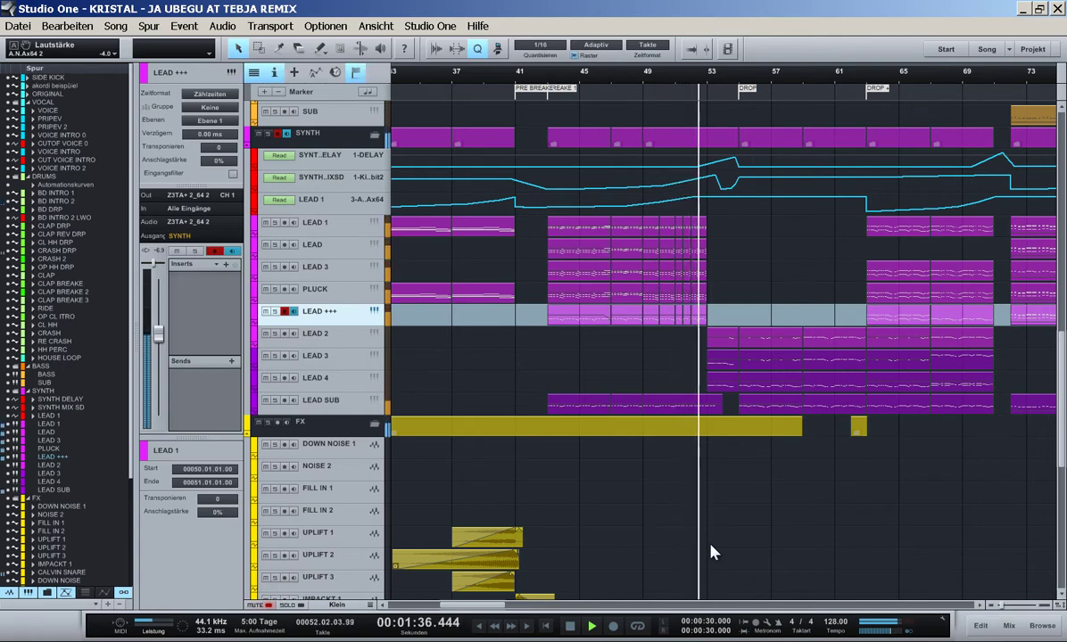
key("e")
key("e")
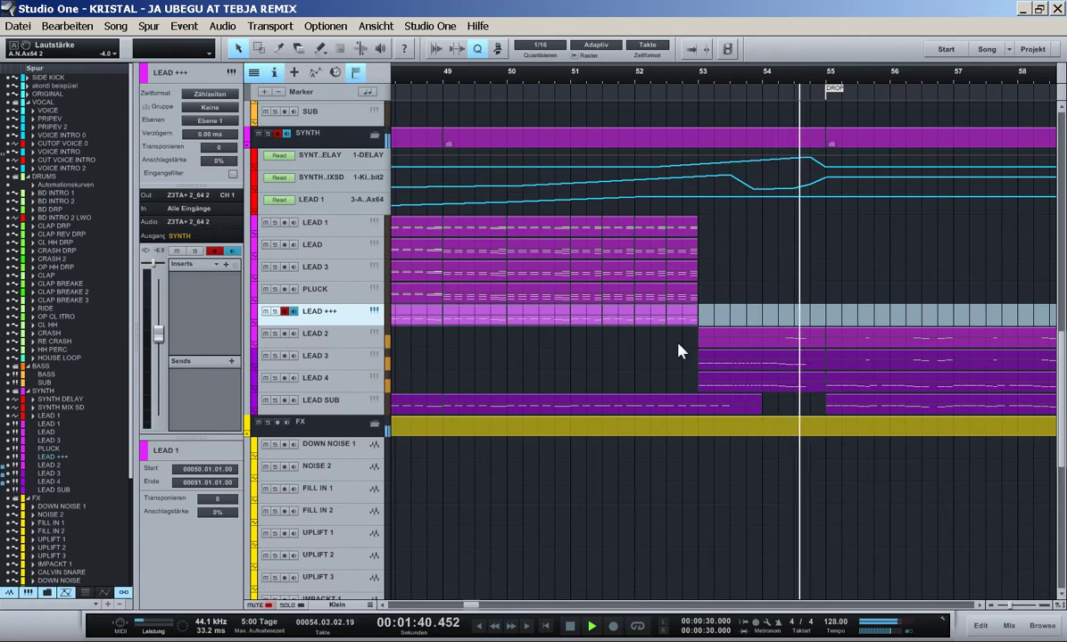
key("w")
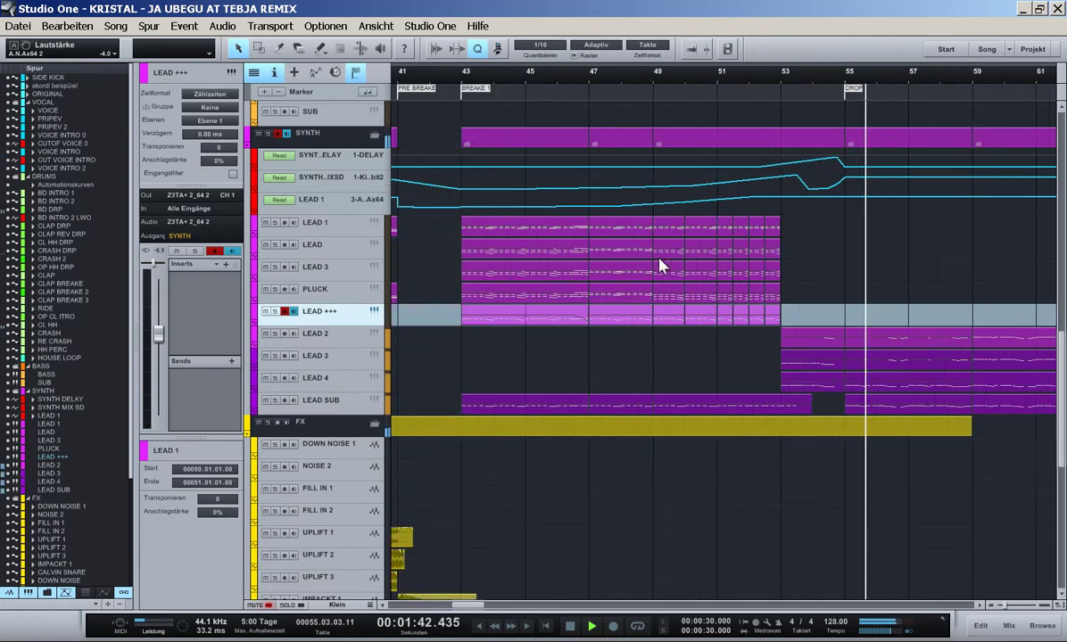
key("w")
left_click(652, 75)
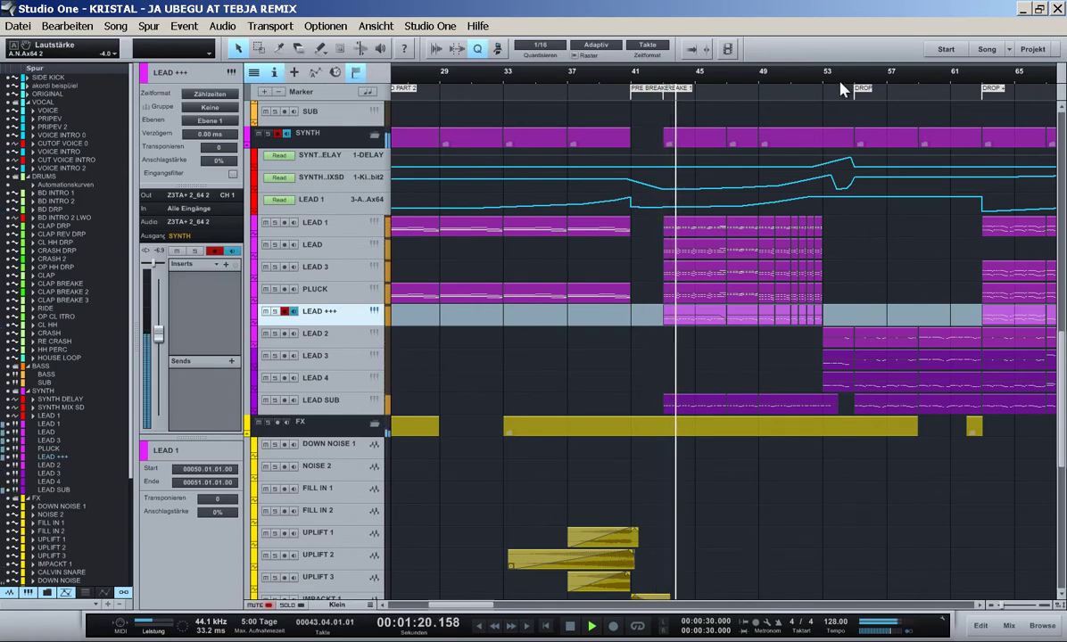
left_click_drag(841, 78, 846, 103)
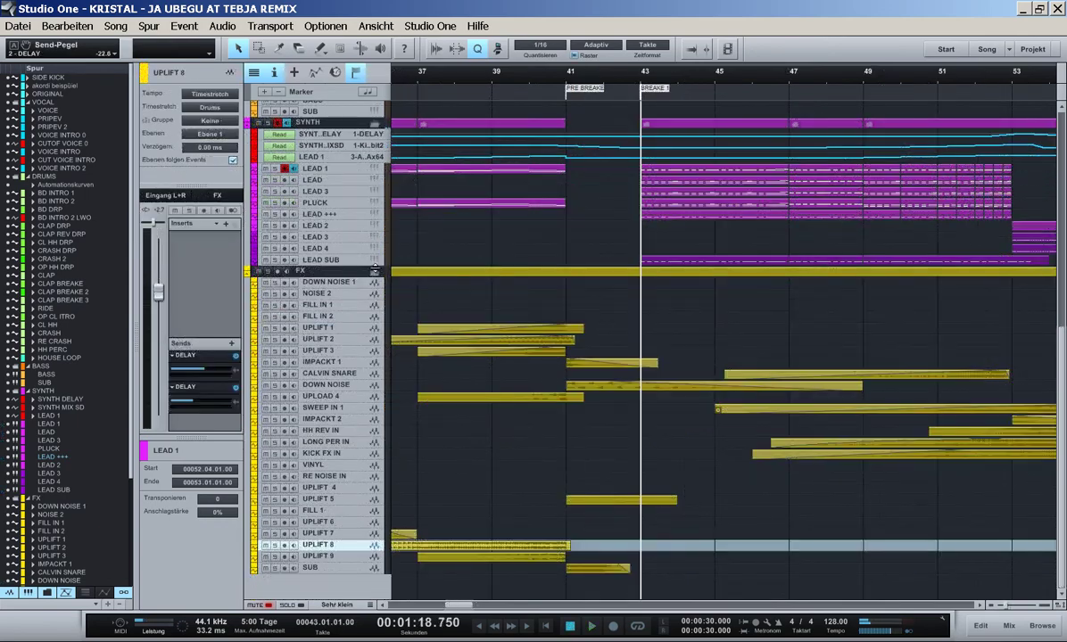
- Collapse the FX folder and add one new stereo audio track with the default settings
scroll(374, 280, "up", 5)
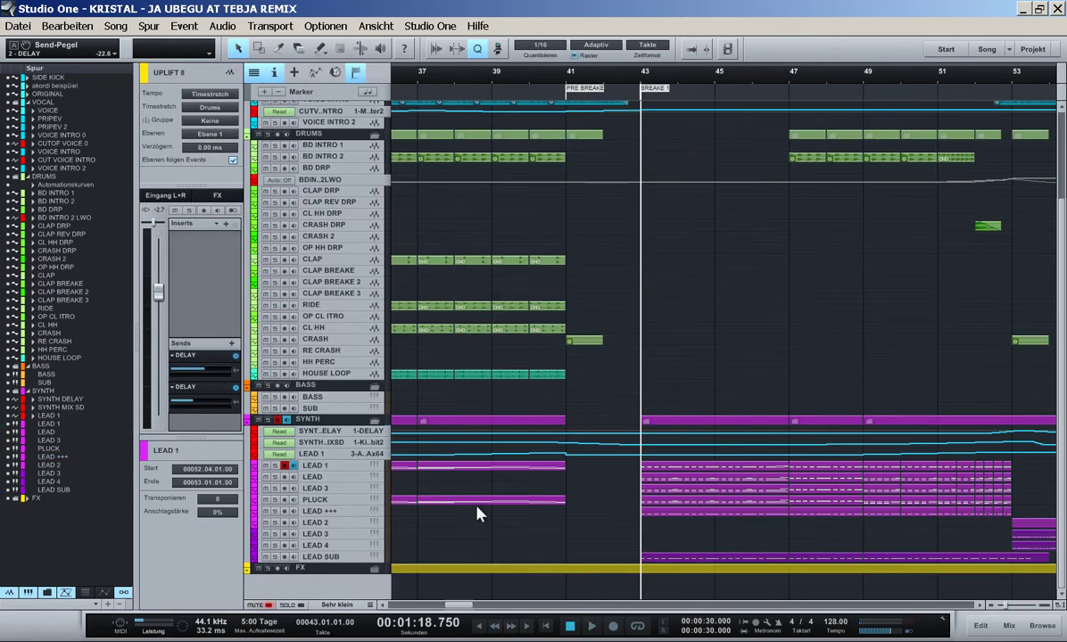
right_click(358, 594)
left_click(326, 573)
left_click(294, 73)
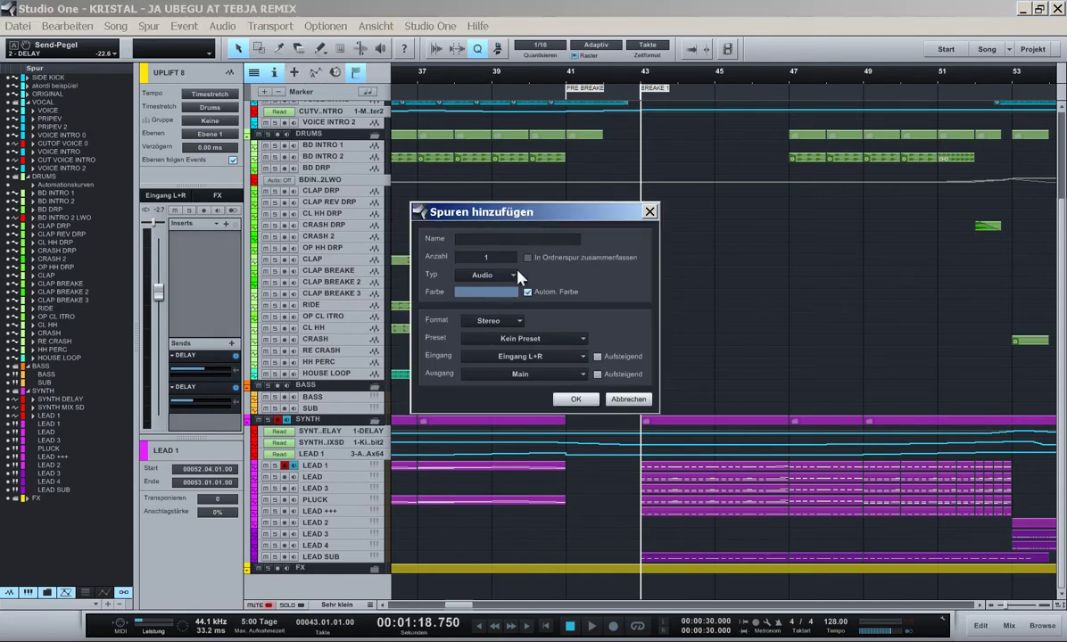
left_click(571, 399)
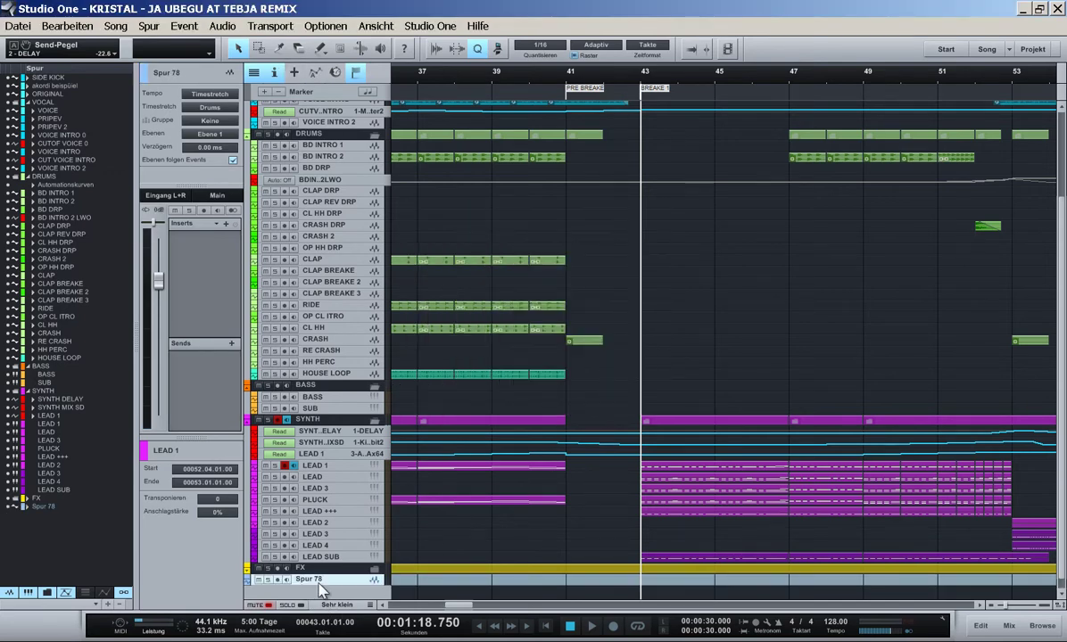
- Solo SYNTH and the new audio track, arm the new track and try a short recording from bar 43
key("shift+e")
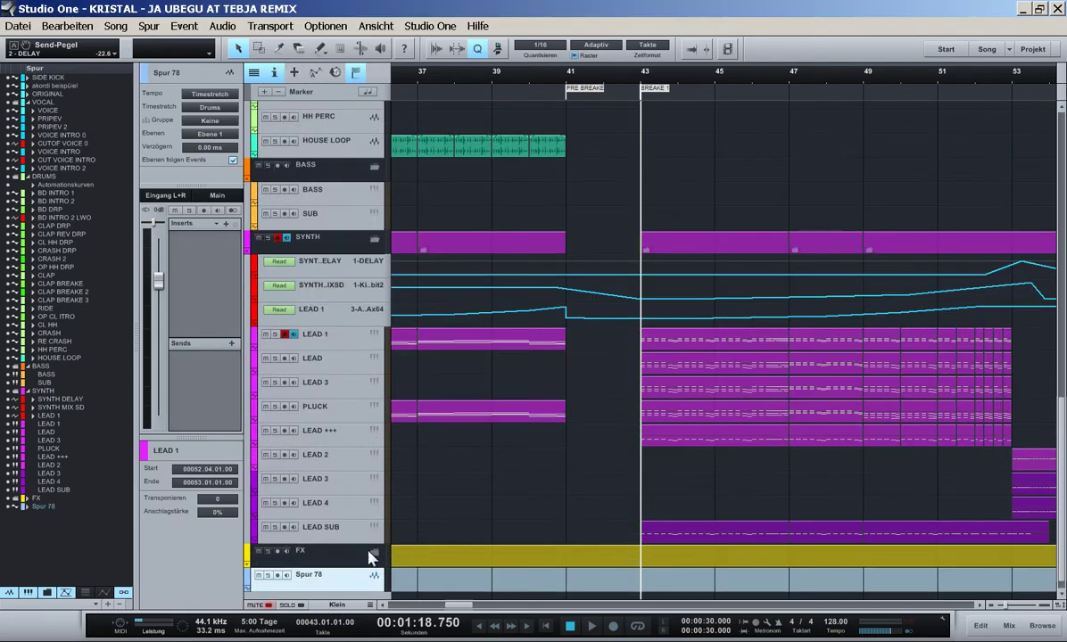
left_click(217, 196)
left_click(212, 391)
left_click(269, 576)
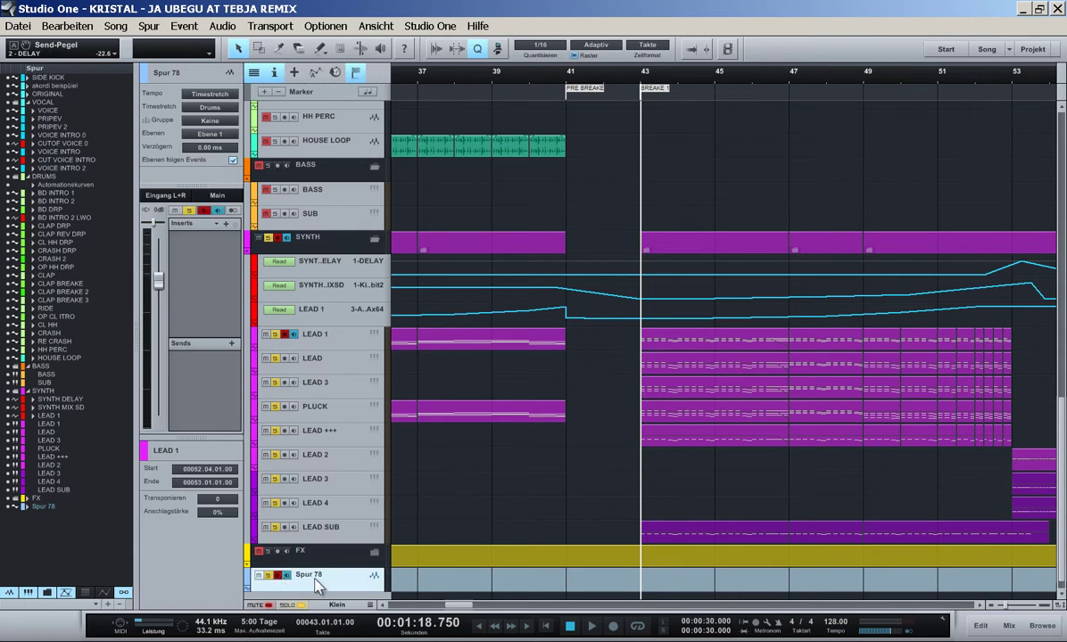
key("KP_Multiply")
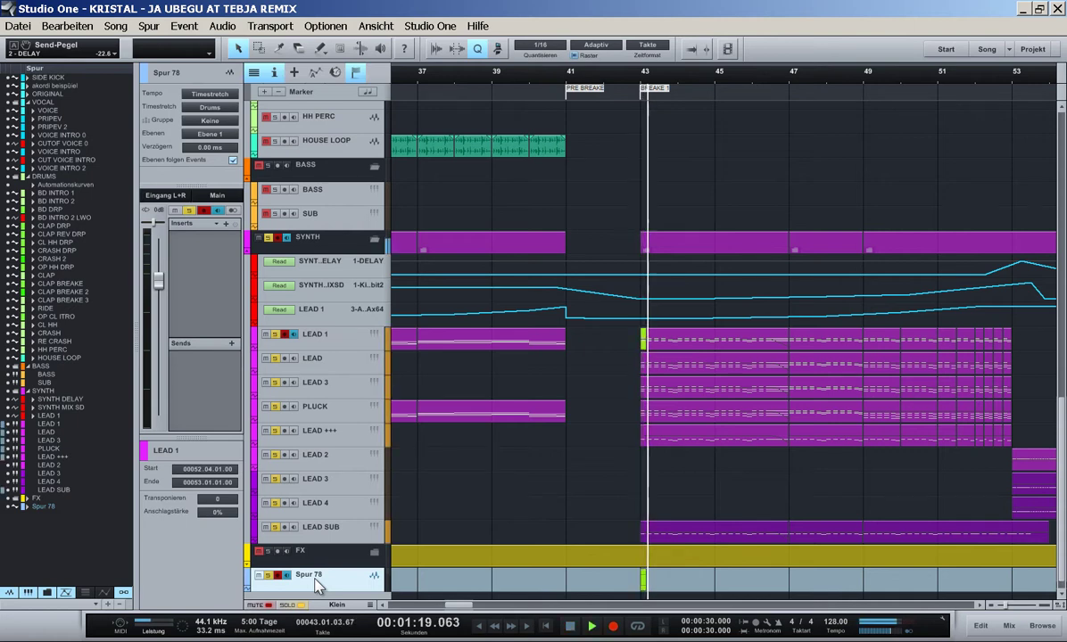
key("space")
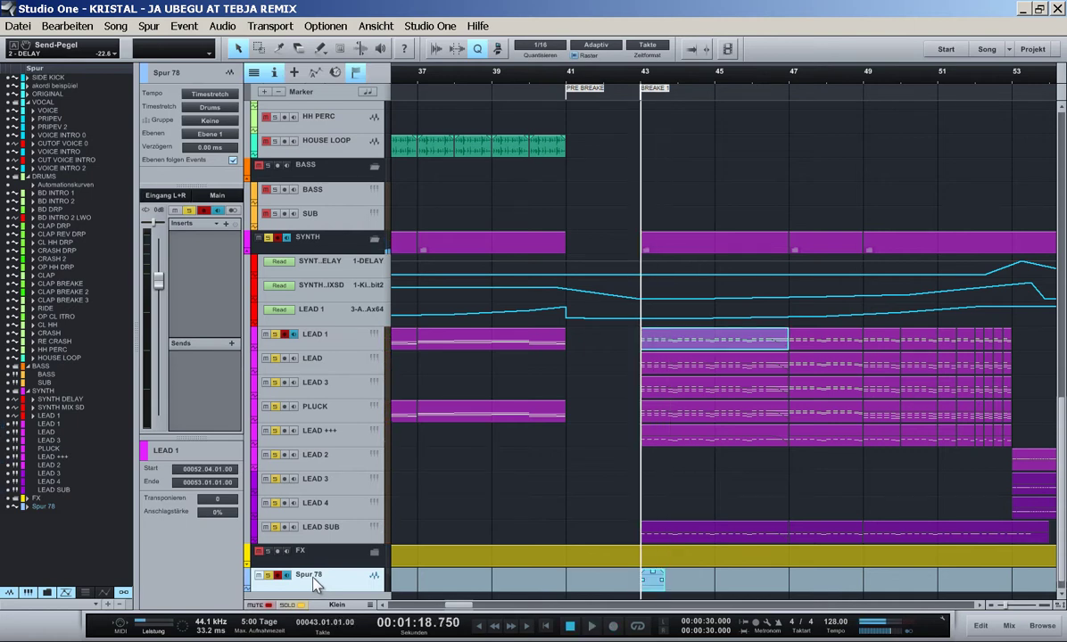
- Release the solos, solo only the new audio track and play back its take from bar 43
left_click(269, 577)
left_click(267, 238)
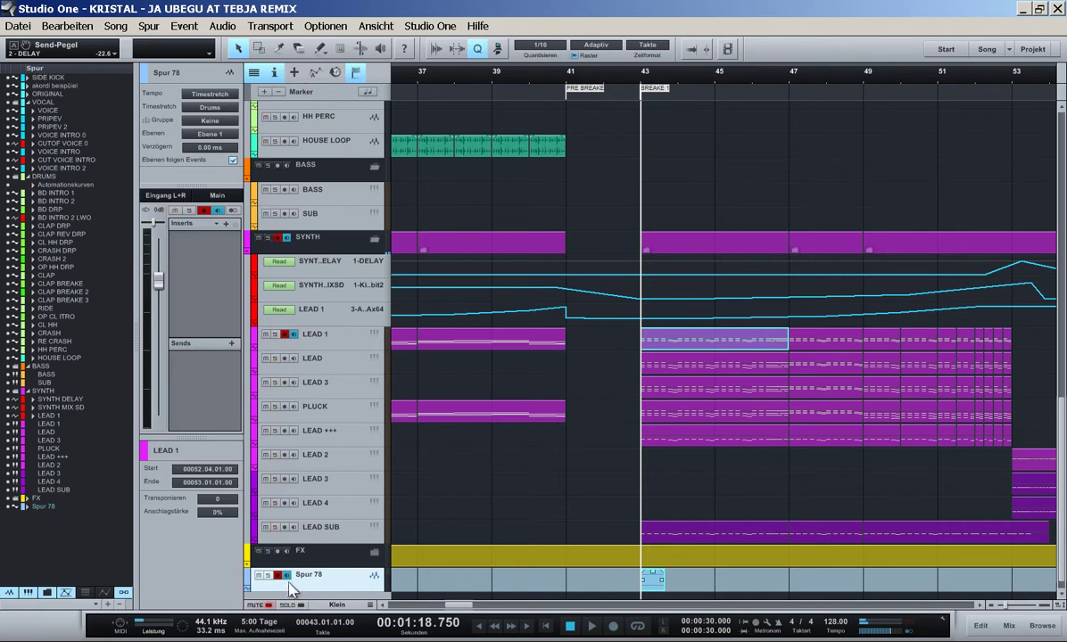
left_click(268, 576)
key("space")
key("space")
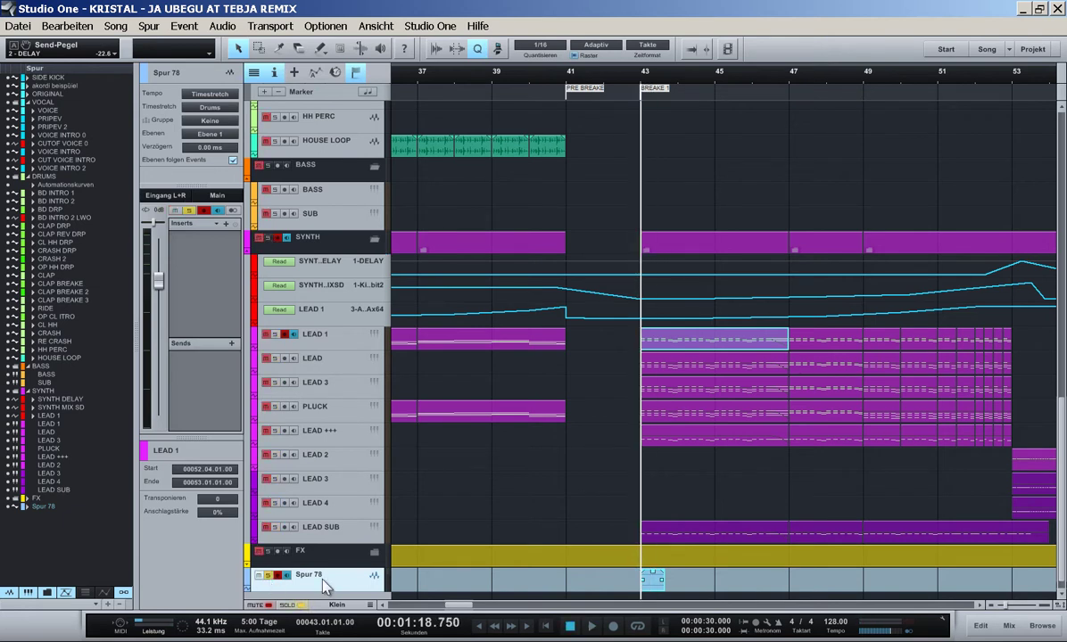
- Set the new audio track's input to the SYNTH bus
left_click(160, 192)
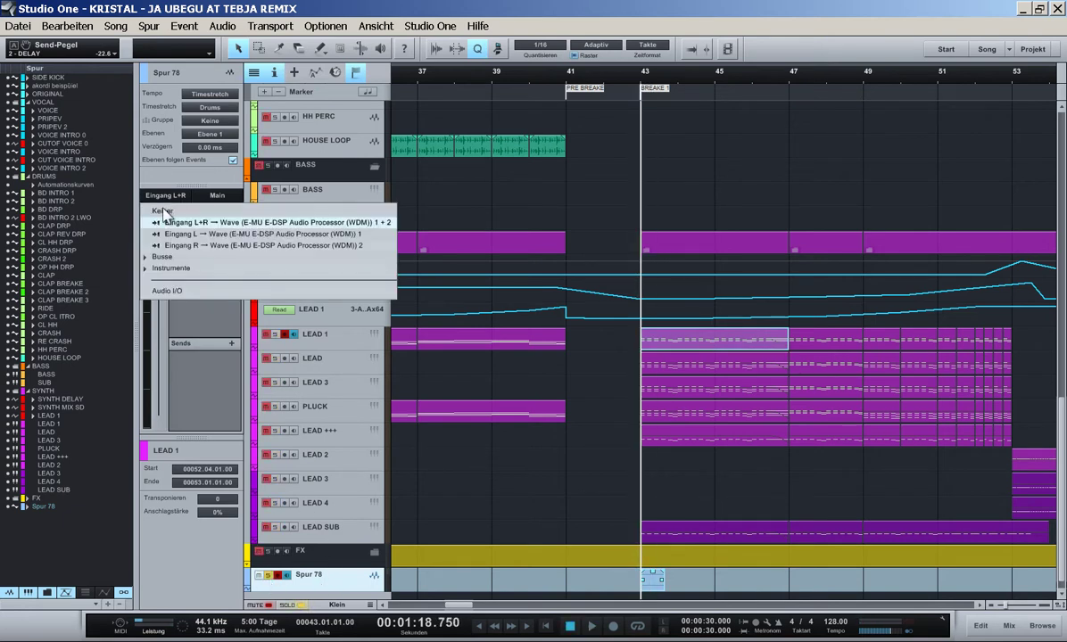
left_click(177, 258)
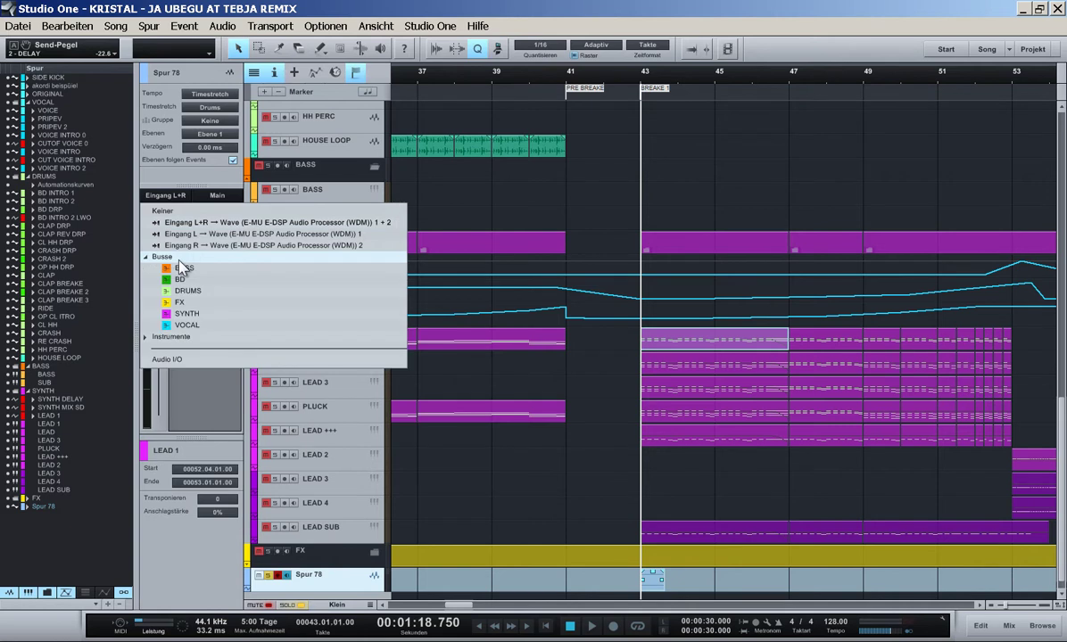
left_click(186, 313)
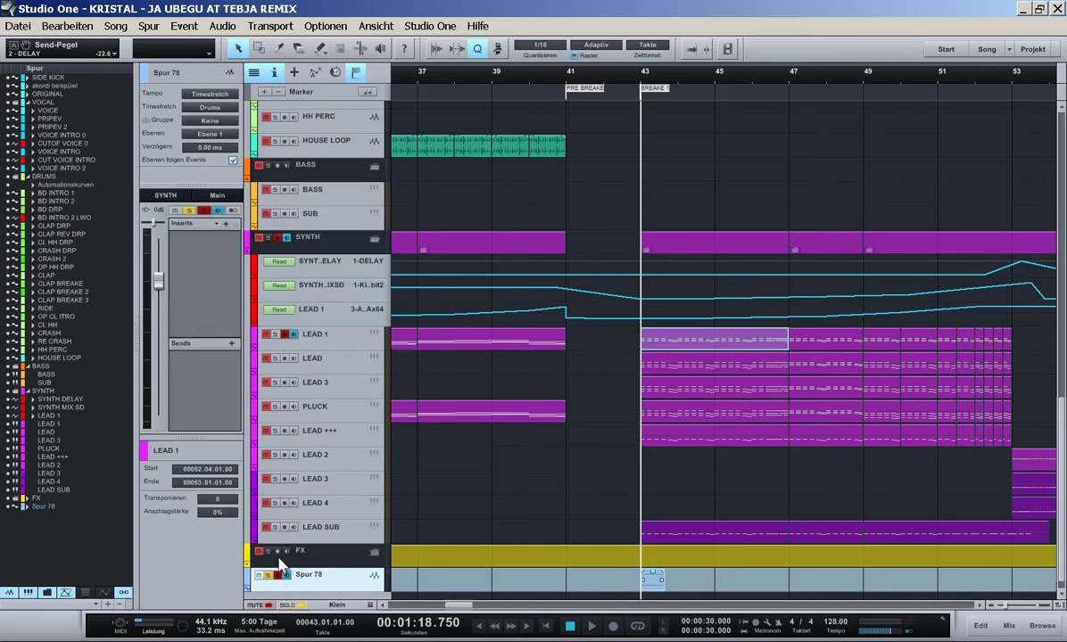
- Try a short recording from the SYNTH bus at bar 43 and clear the takes from the new audio track
key("KP_Multiply")
key("space")
left_click(604, 594)
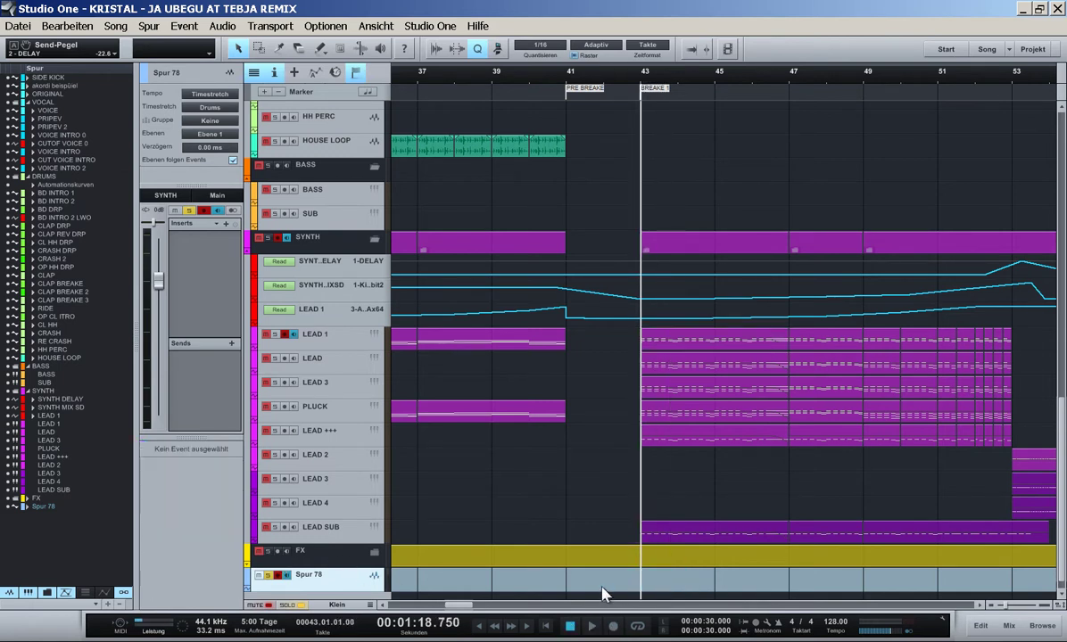
- Disarm the SYNTH tracks, solo SYNTH and record a short synth take onto the new audio track from bar 43
left_click(276, 239)
left_click(268, 240)
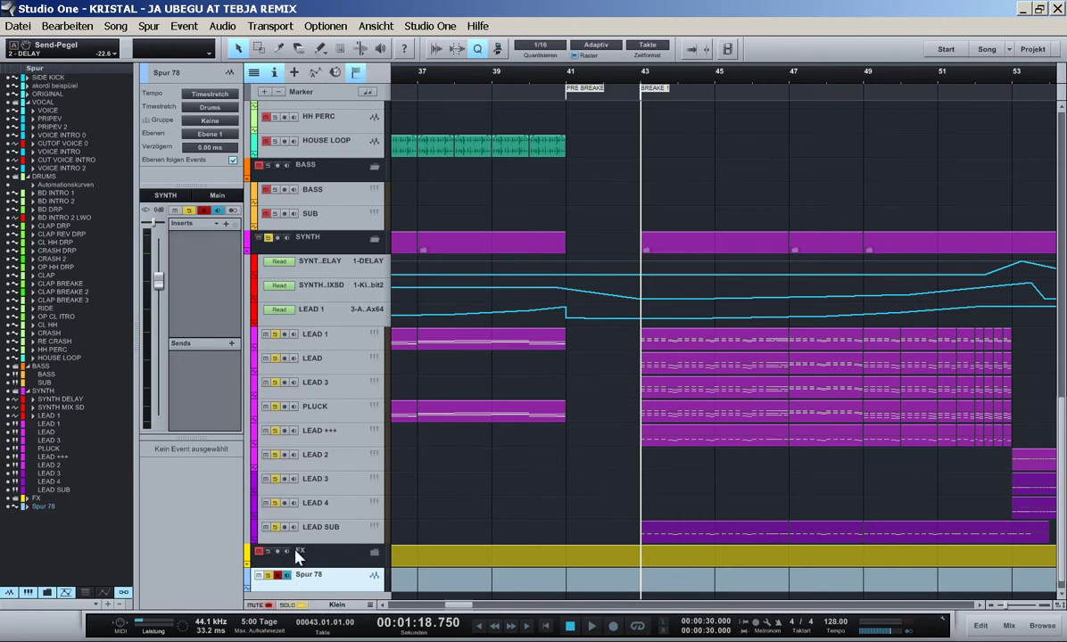
key("KP_Multiply")
key("space")
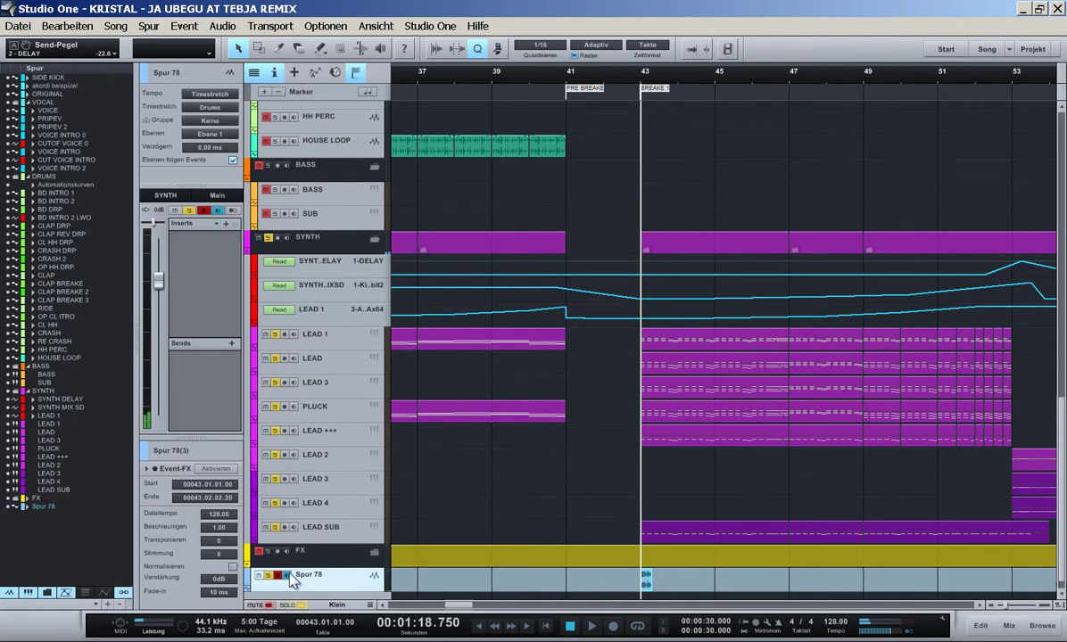
- Disarm the new audio track, release the SYNTH solo and play back the recorded synth take on its own
left_click(277, 575)
left_click(267, 238)
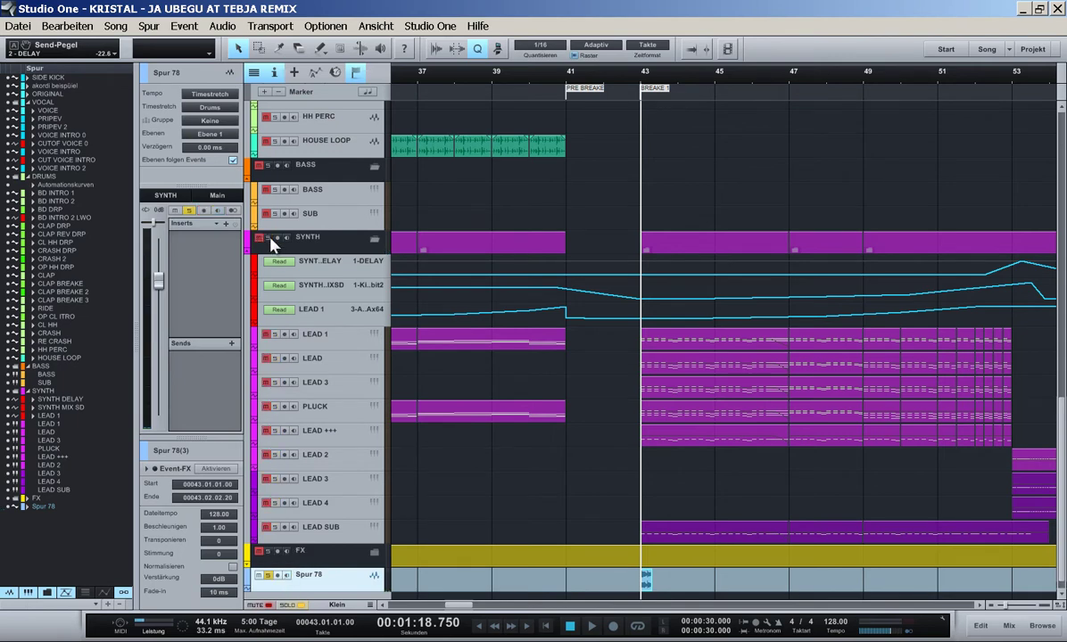
key("space")
key("e")
key("e")
key("space")
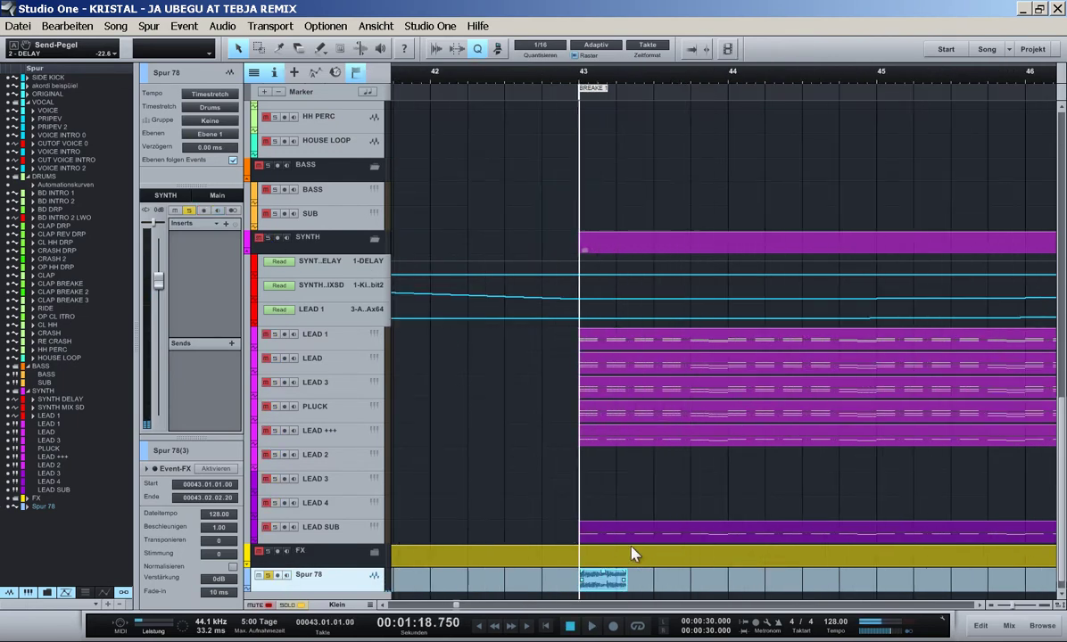
key("space")
key("space")
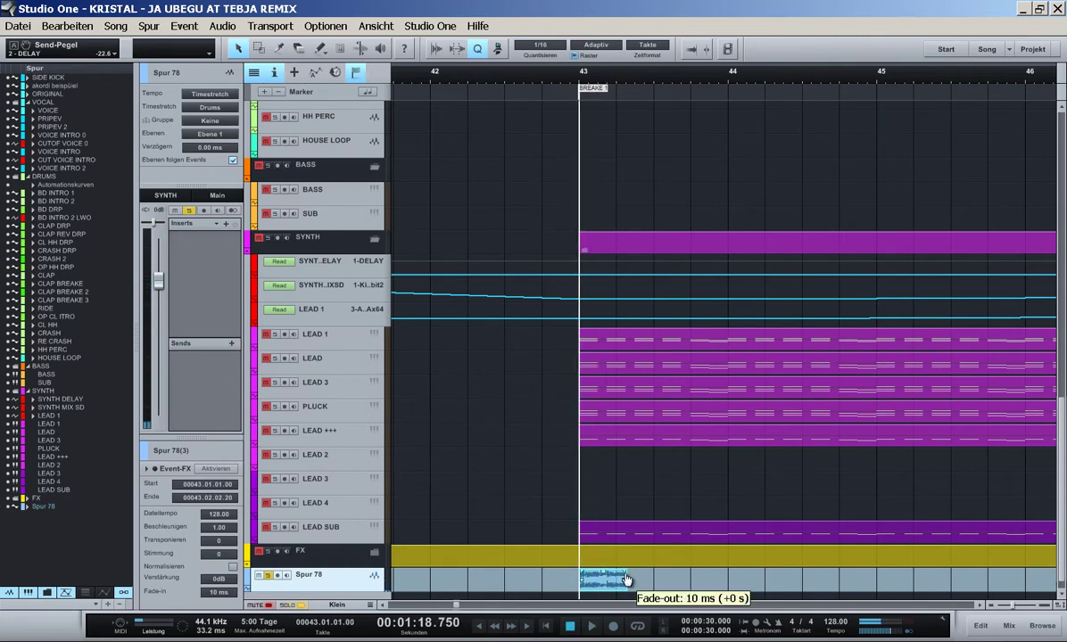
- Trim the end of the recorded synth clip to 43.01.04.00 and audition the shortened hit
left_click_drag(630, 579, 607, 579)
key("space")
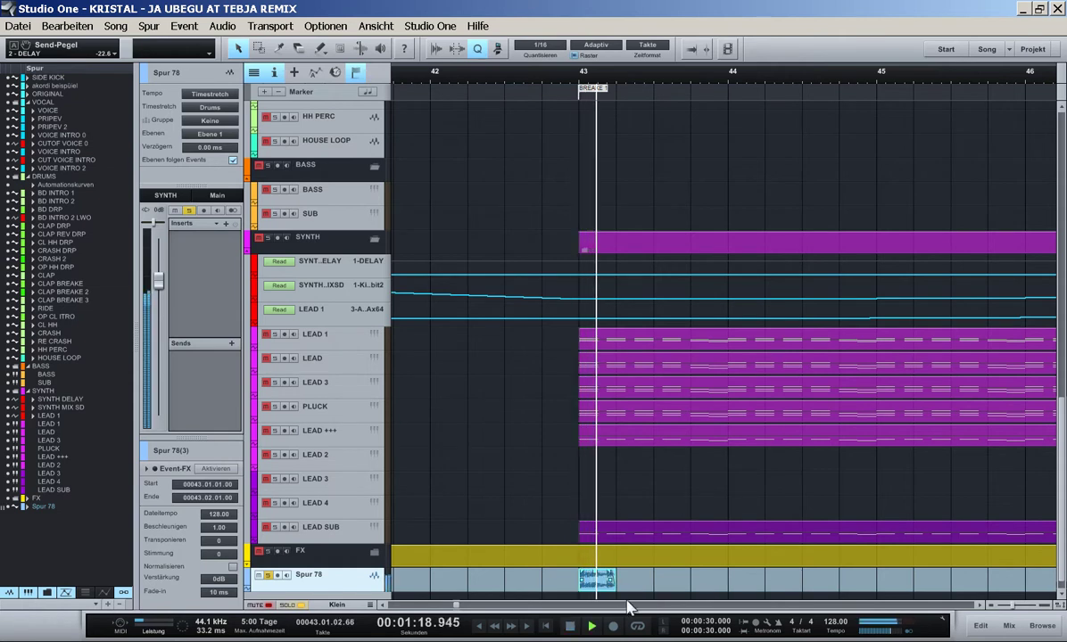
key("space")
key("space")
key("space")
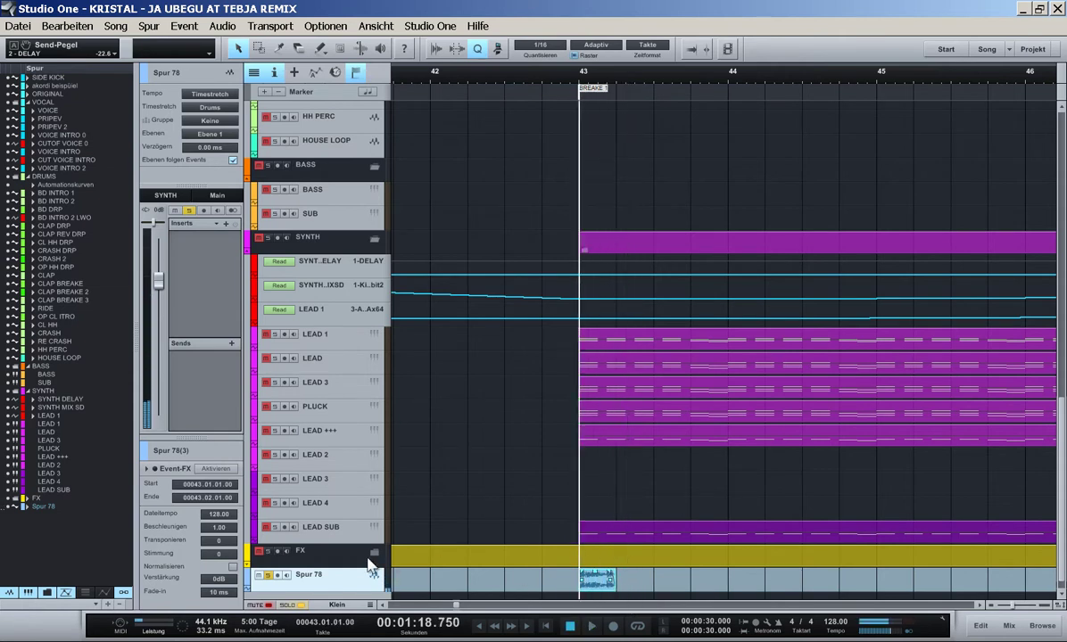
left_click_drag(615, 580, 605, 580)
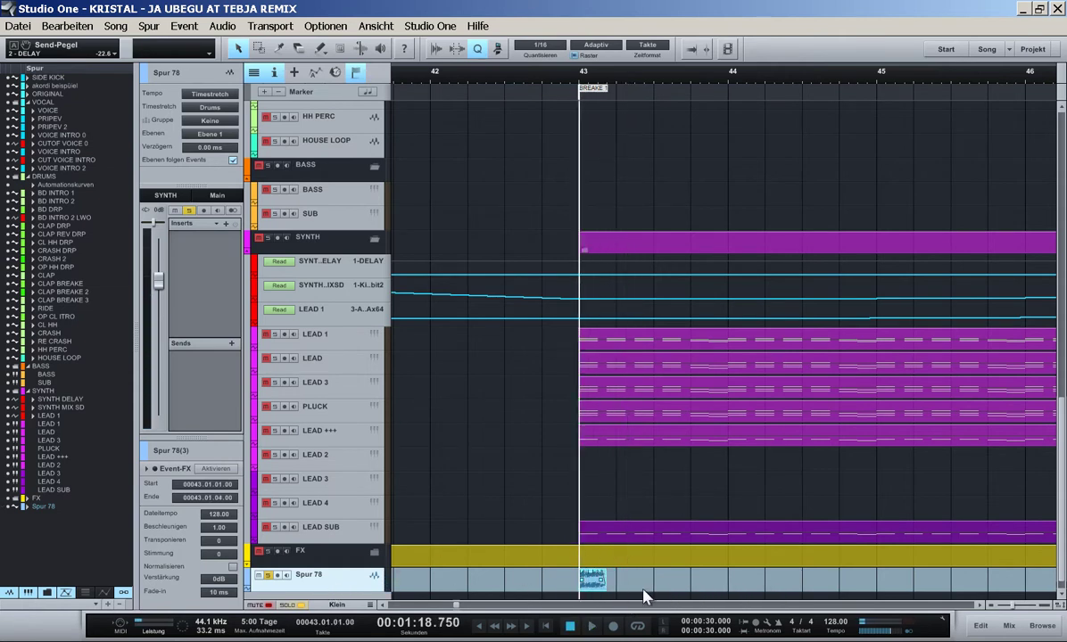
key("space")
key("space")
- Insert the PreSonus Open AIR reverb effect on the new audio track
key("F5")
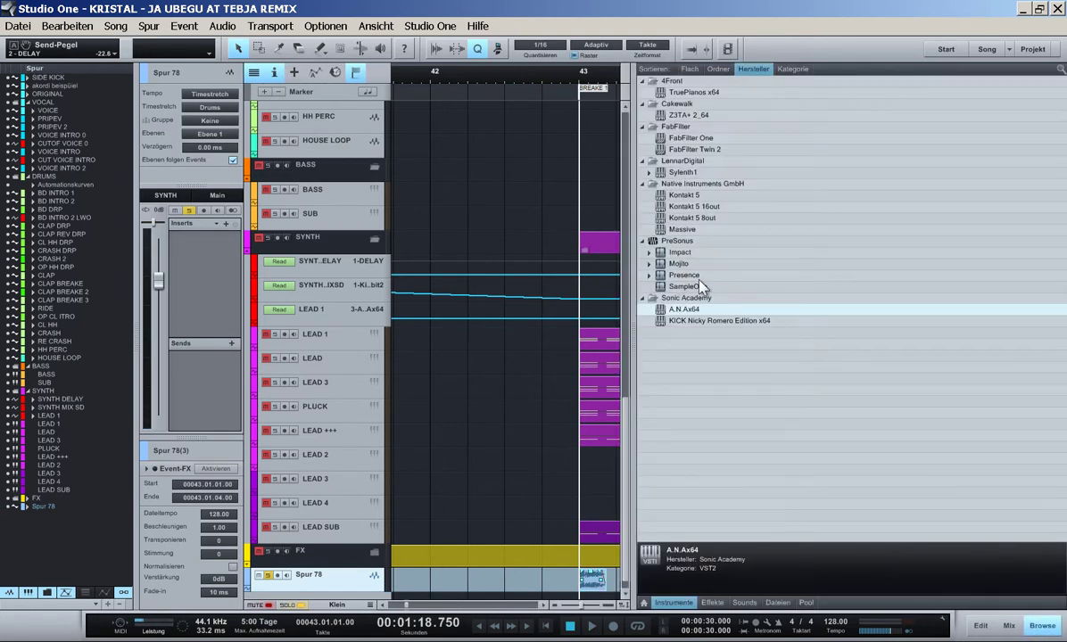
left_click(714, 604)
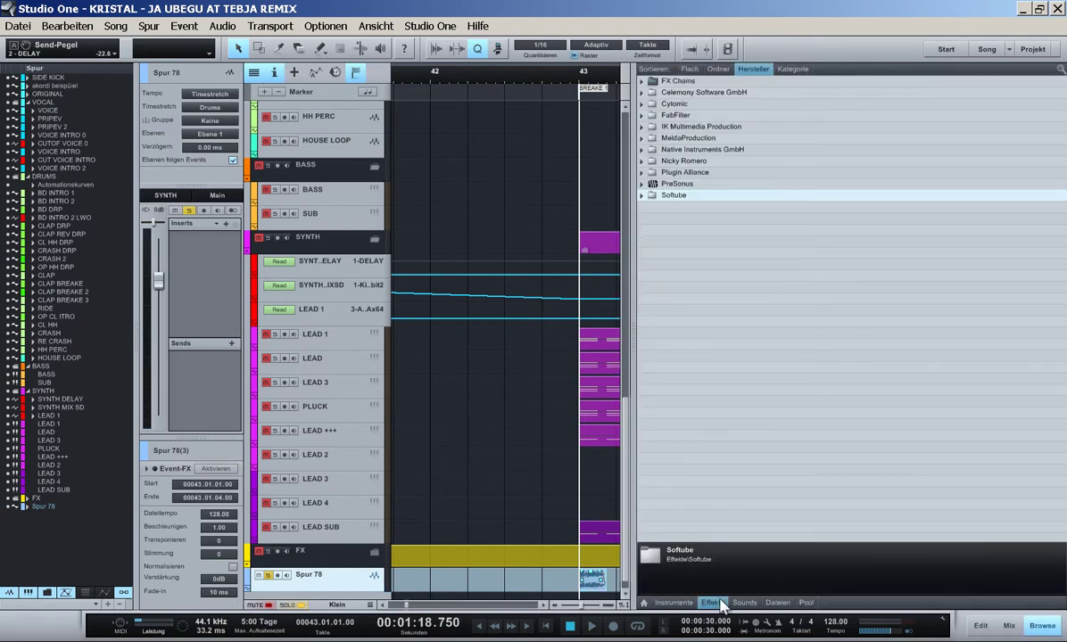
left_click(674, 184)
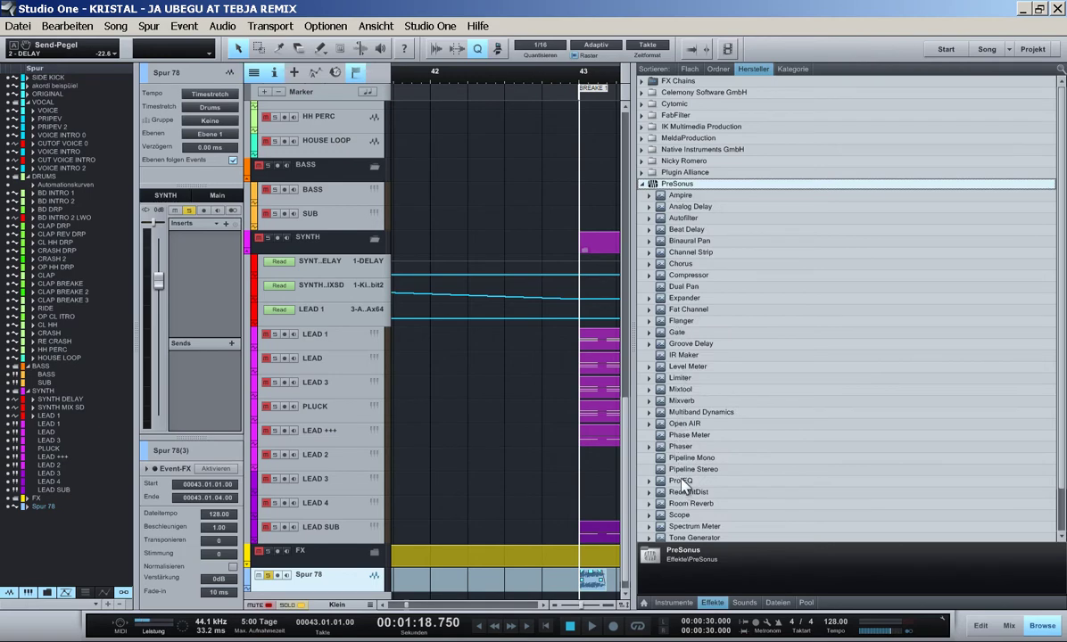
left_click_drag(686, 425, 388, 577)
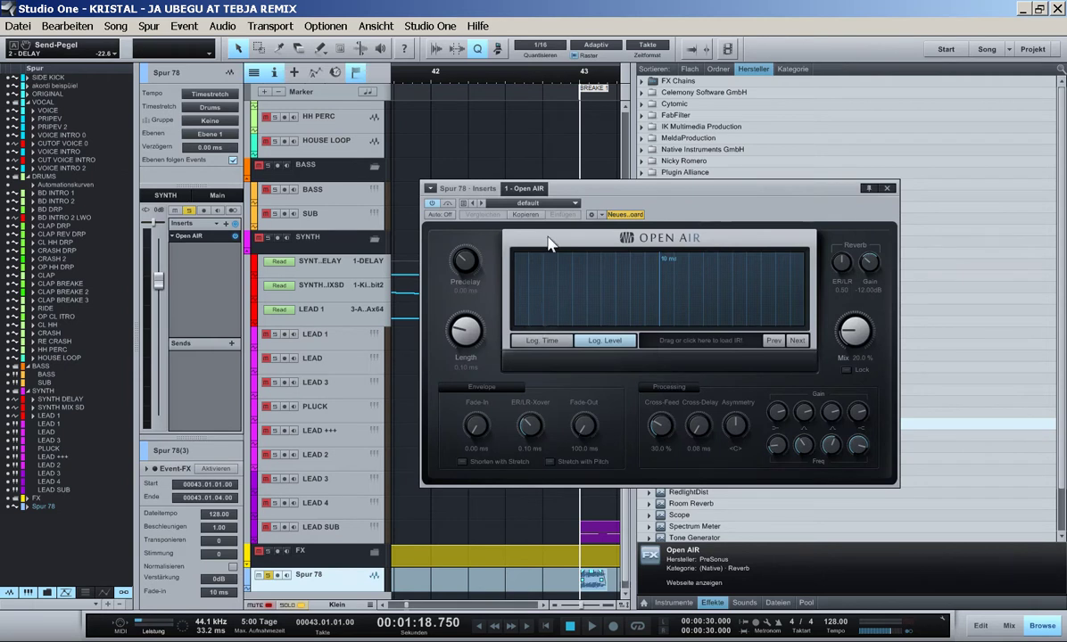
- Load the Bk Large Clear Hall preset from the Large Halls category in Open AIR
left_click(536, 204)
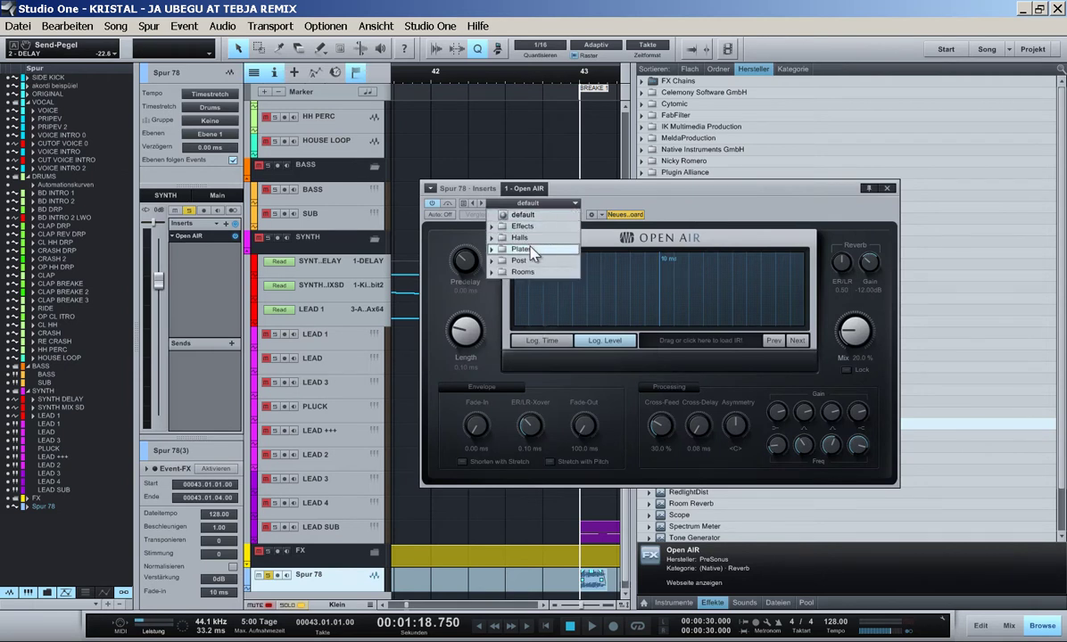
left_click(536, 238)
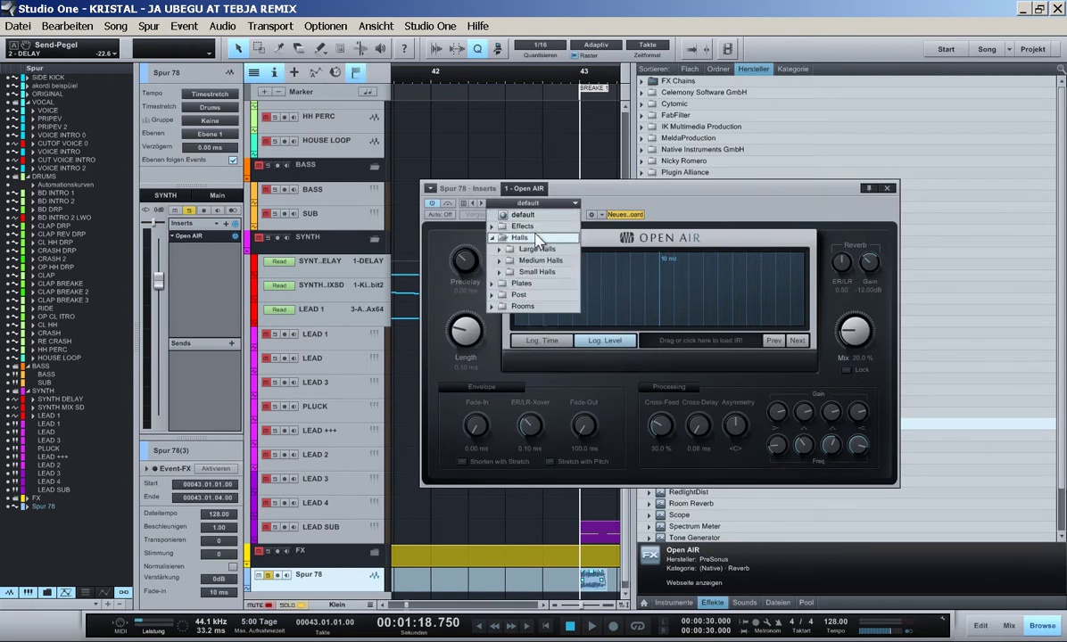
left_click(538, 250)
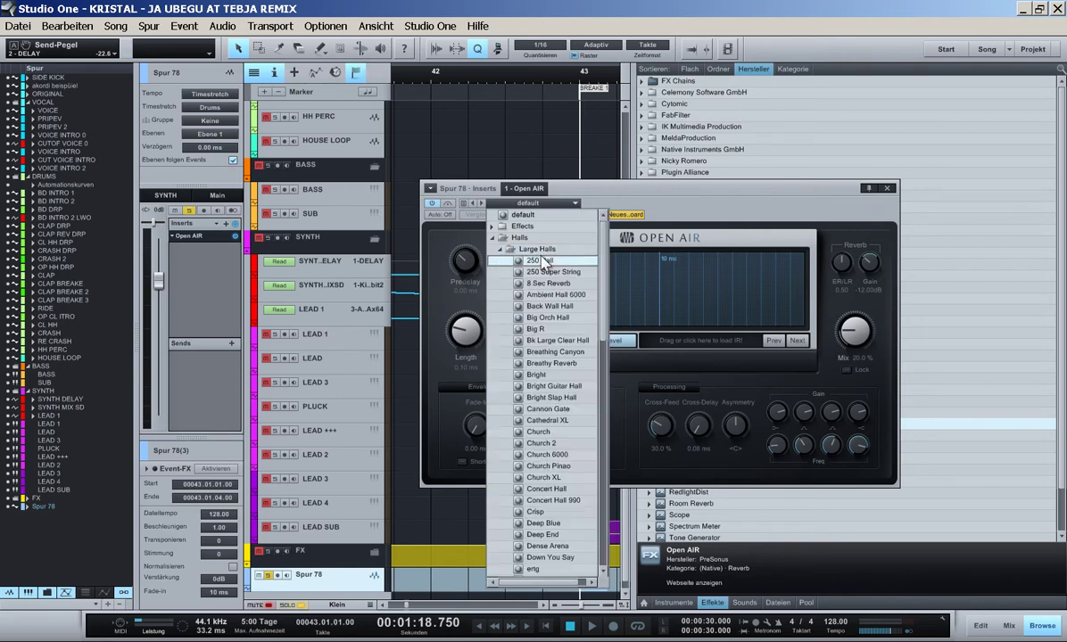
left_click(553, 341)
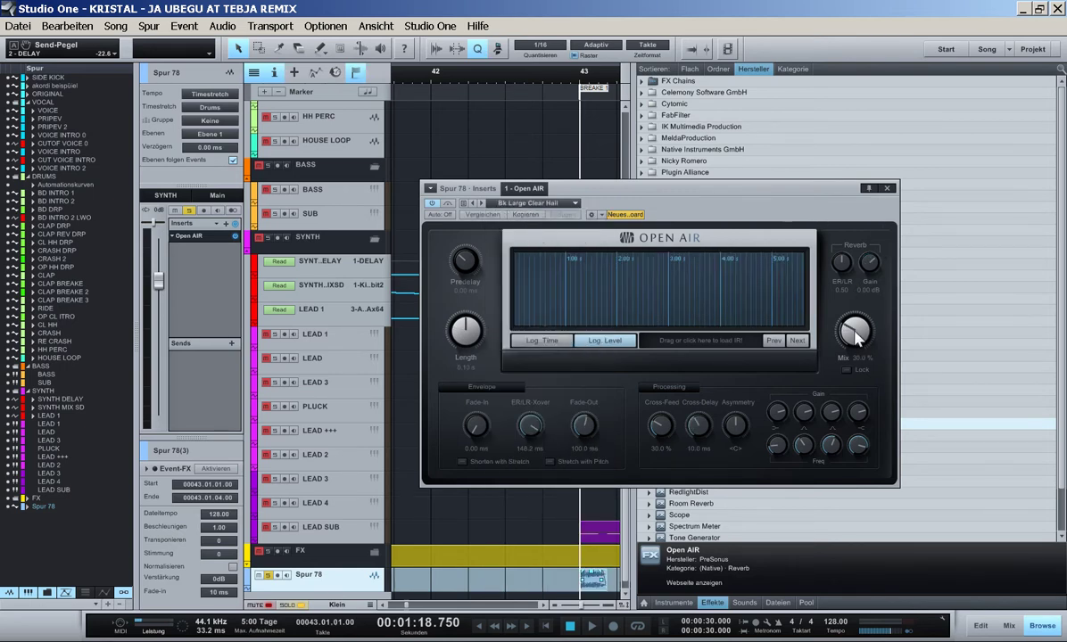
- Set the Open AIR dry/wet mix to 100 % and audition the reverberated synth hit
left_click_drag(855, 334, 846, 267)
key("space")
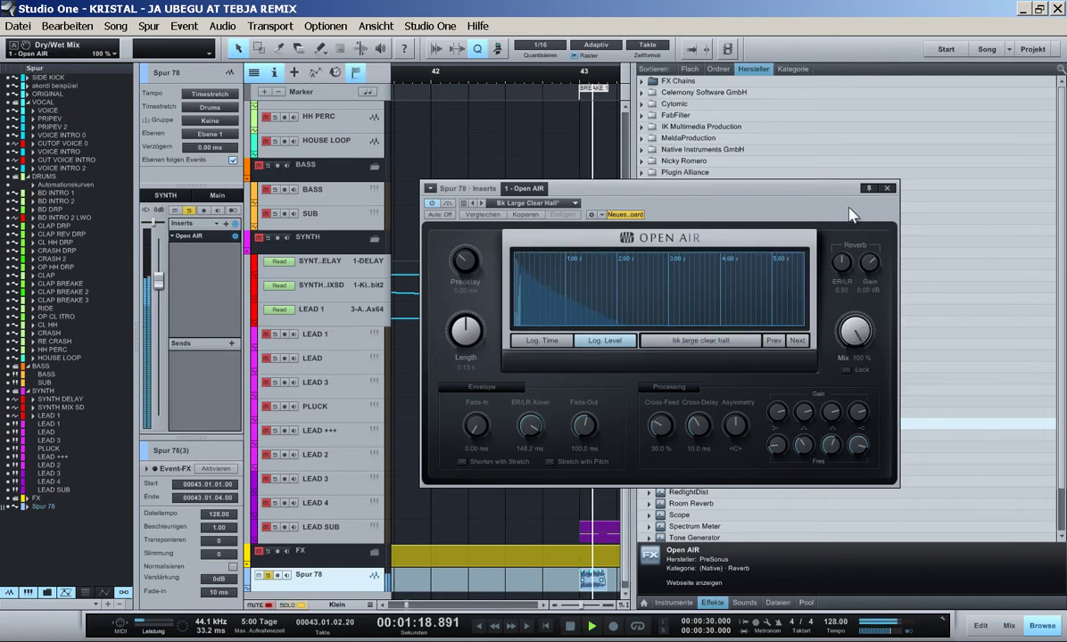
key("space")
key("F5")
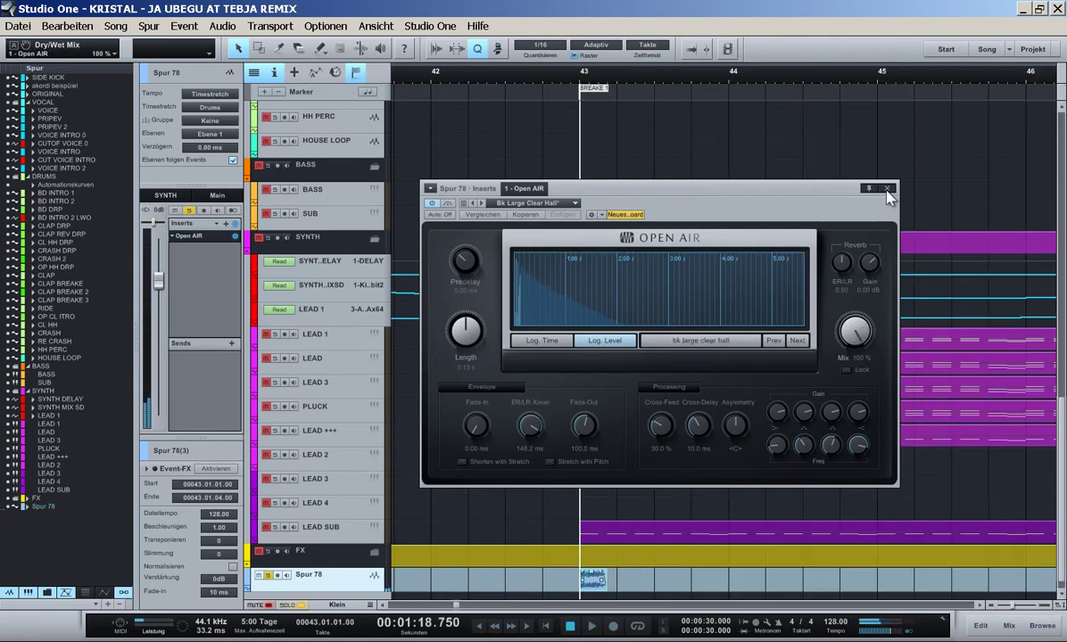
left_click(888, 190)
scroll(690, 474, "down", 1)
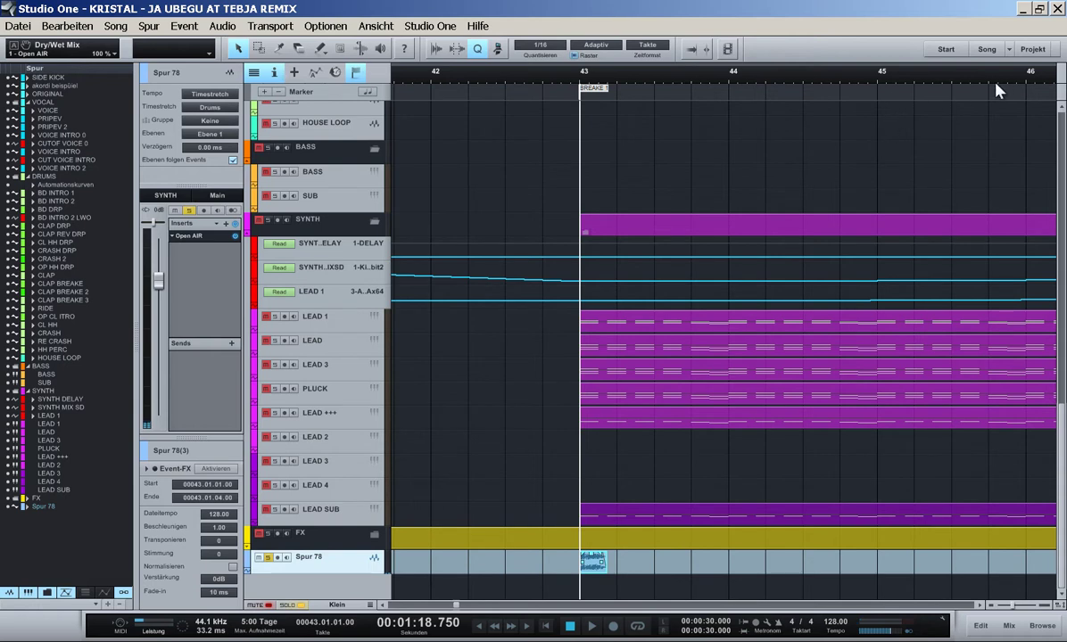
key("space")
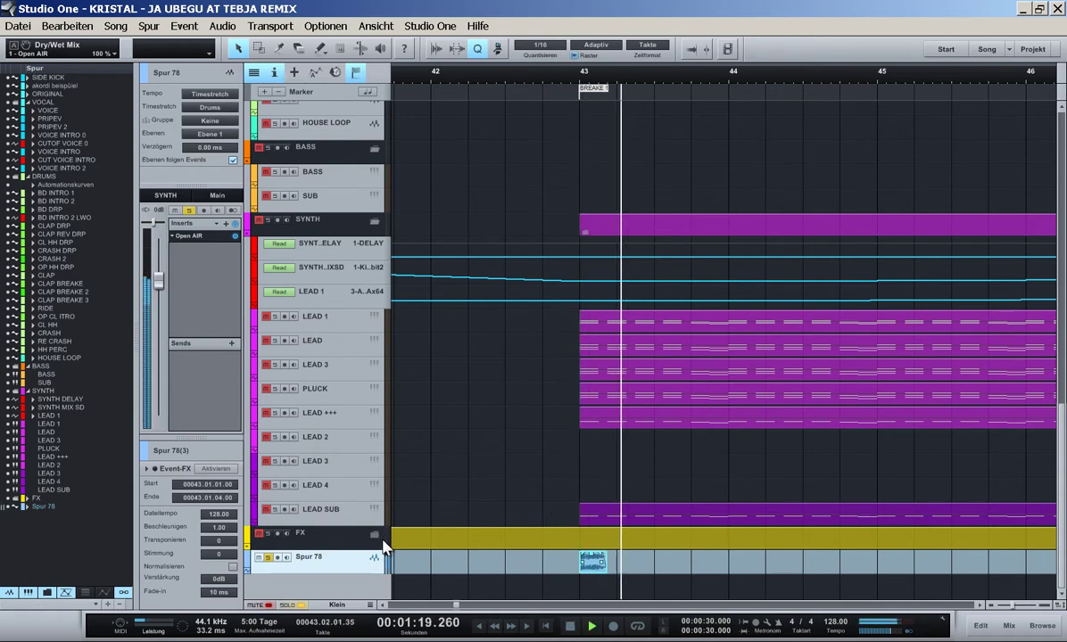
- Save the song and set the loop range from bar 43 to bar 45
key("ctrl+s")
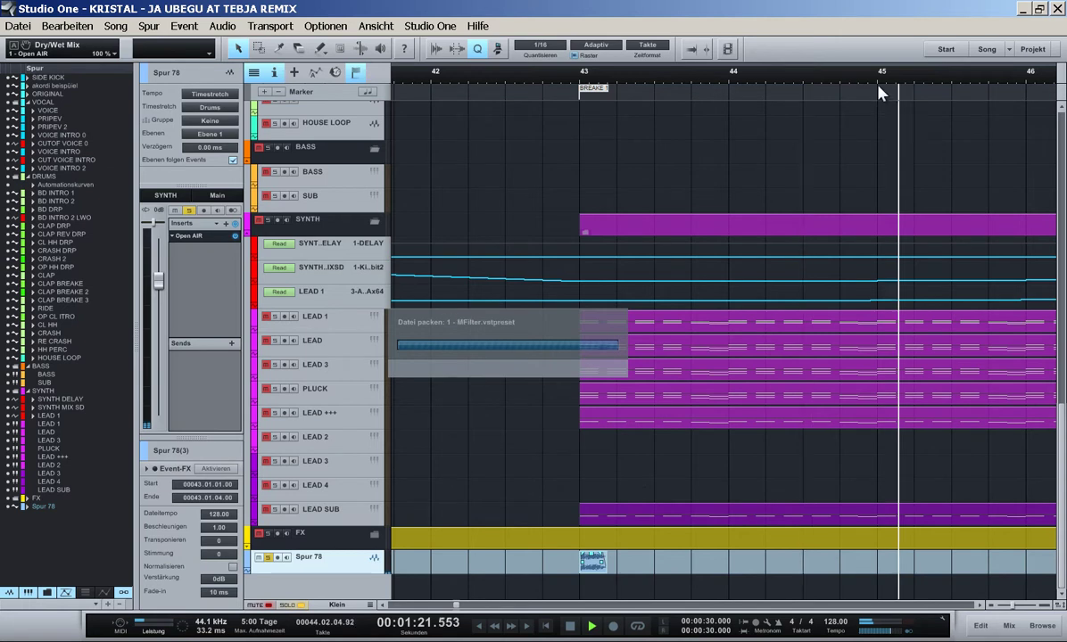
key("space")
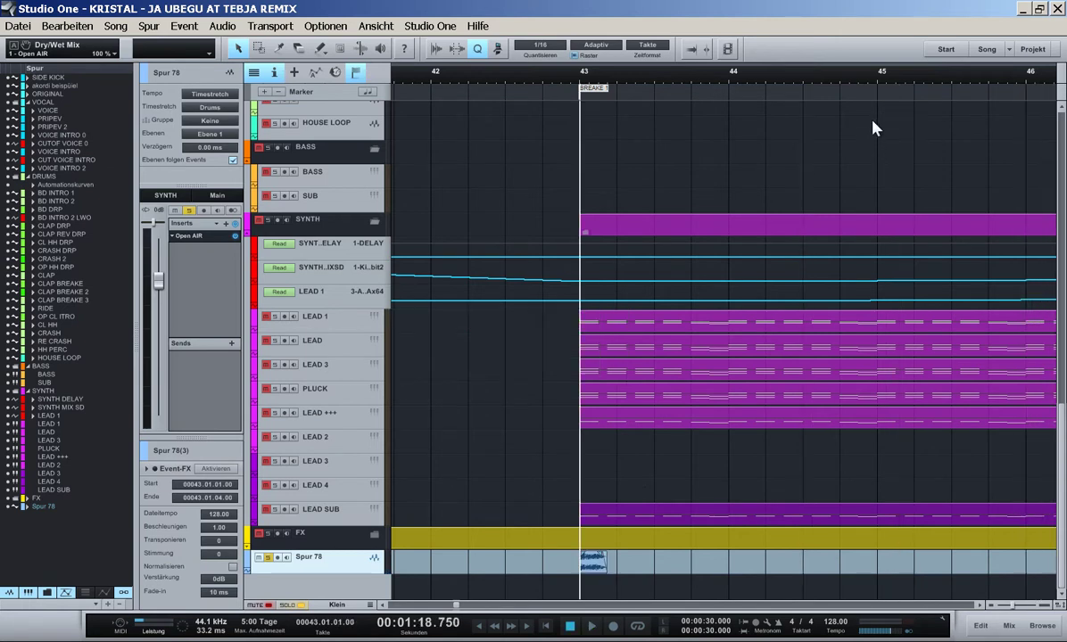
left_click(878, 85)
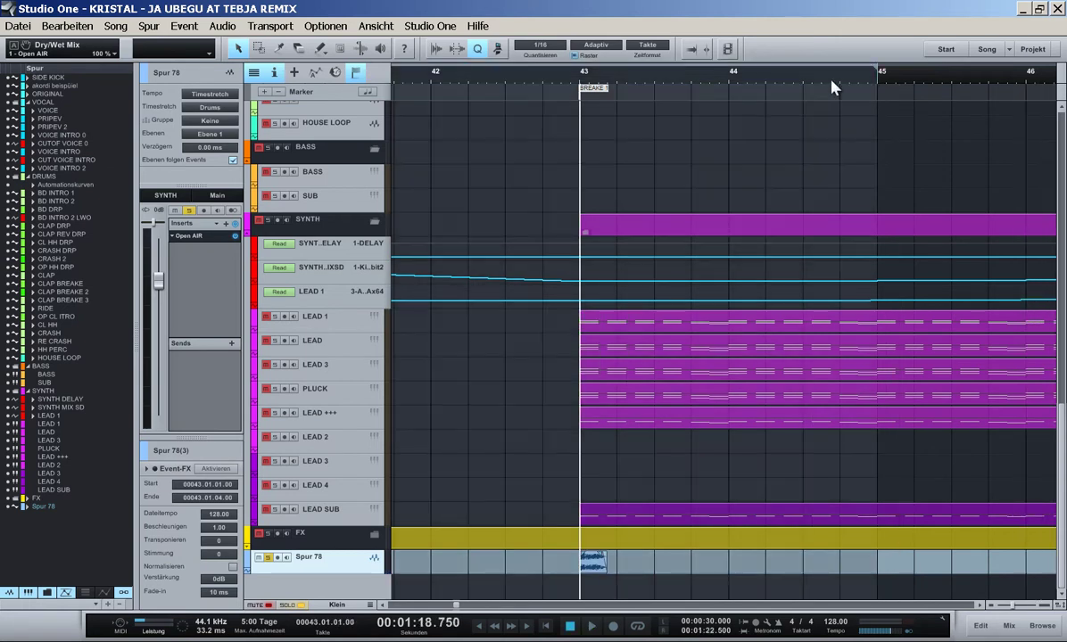
left_click(582, 85)
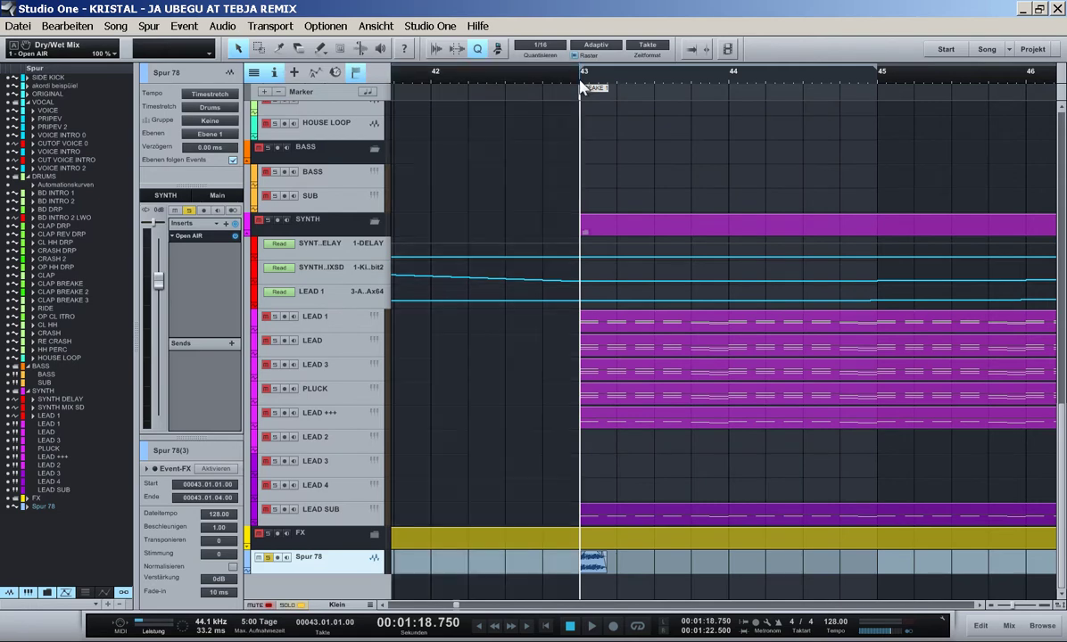
right_click(326, 589)
left_click(326, 596)
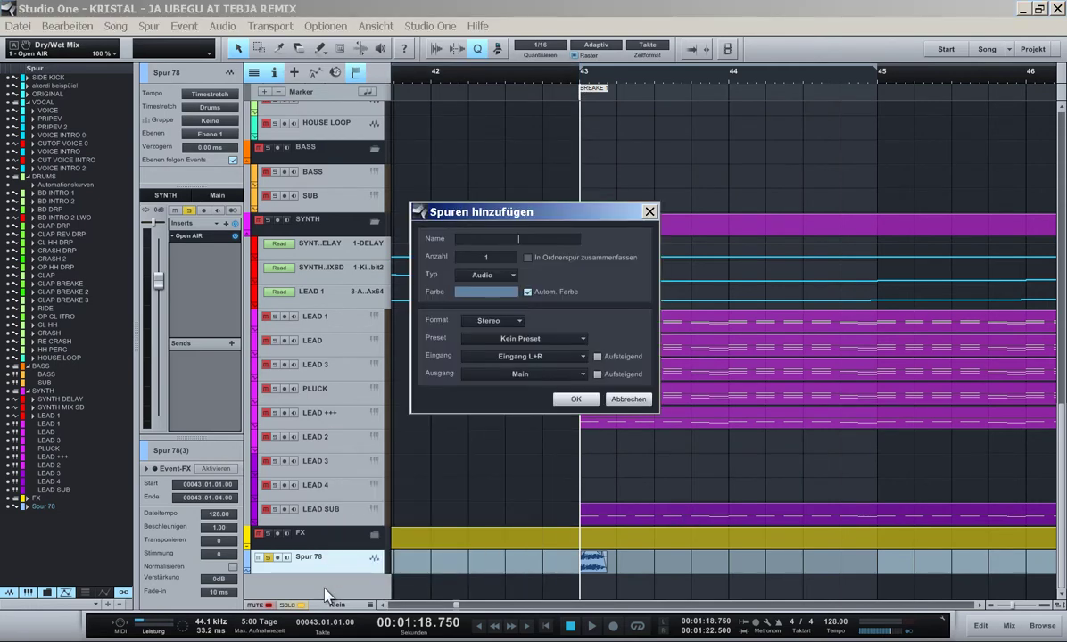
key("Return")
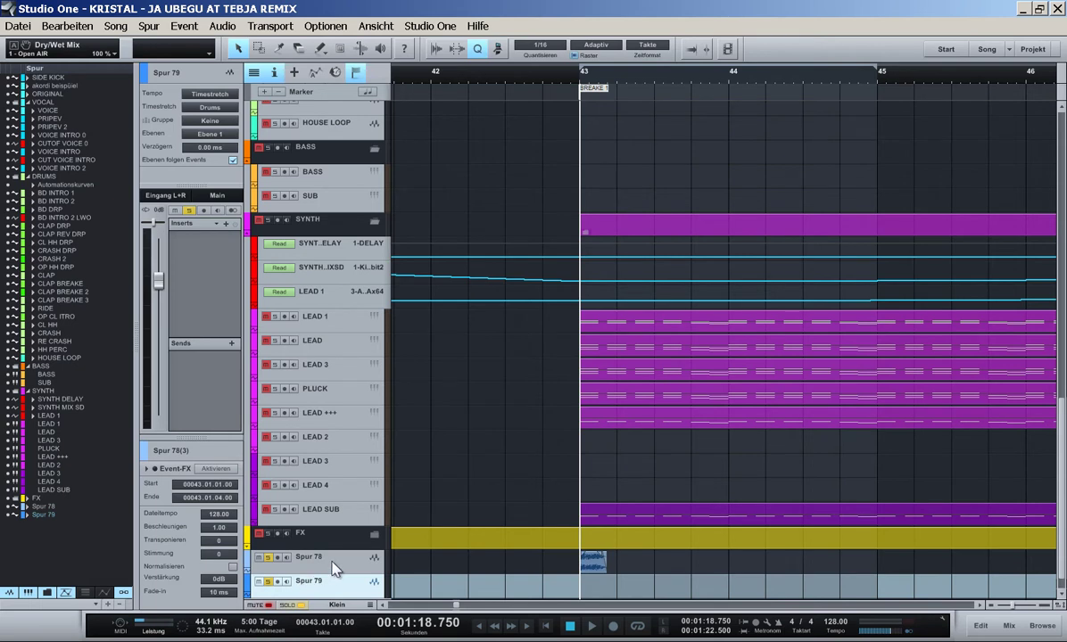
left_click(183, 198)
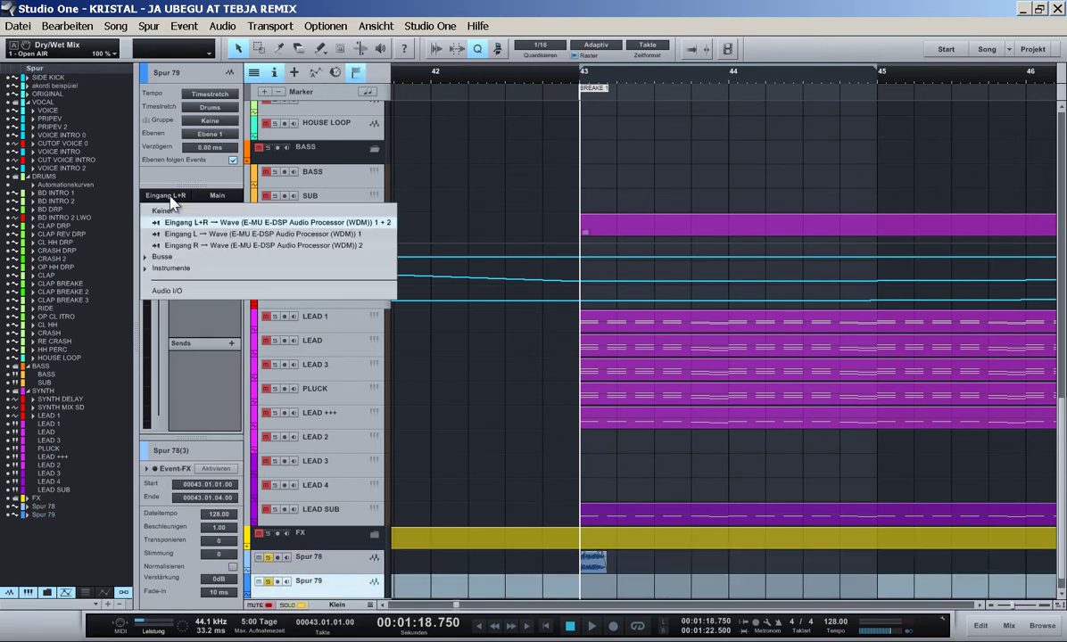
left_click(183, 269)
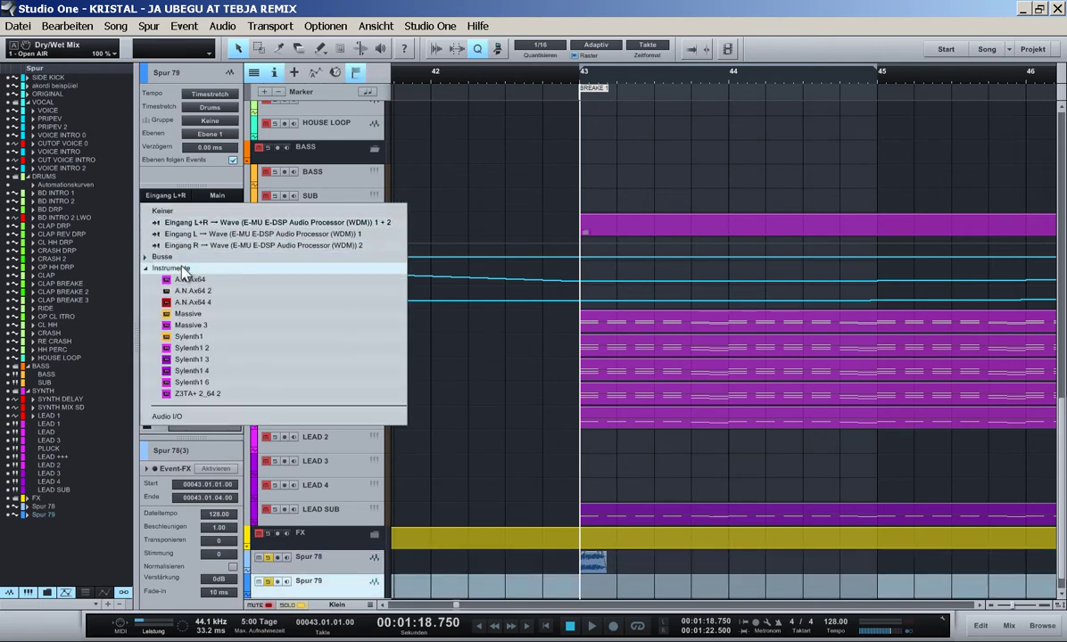
left_click(165, 257)
left_click(178, 268)
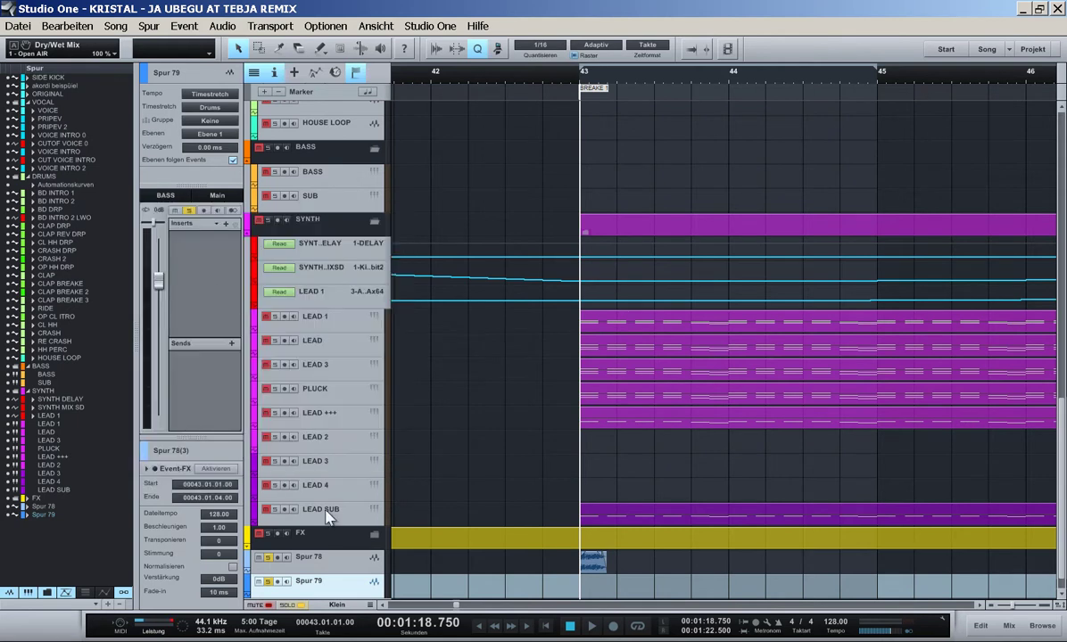
left_click(166, 195)
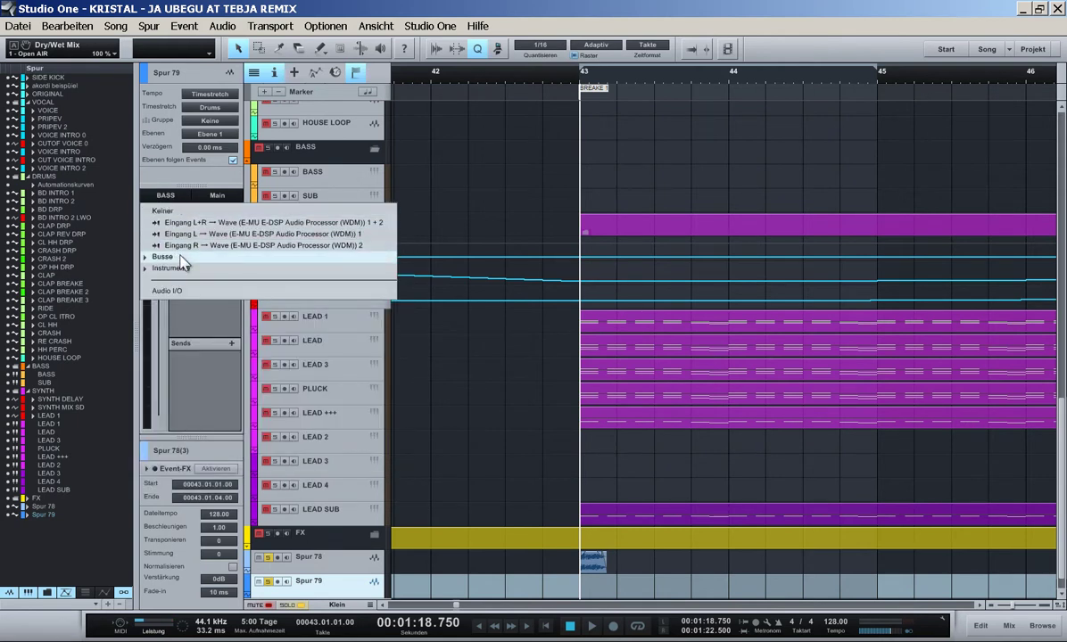
left_click(183, 259)
left_click(181, 258)
left_click(181, 267)
left_click(181, 267)
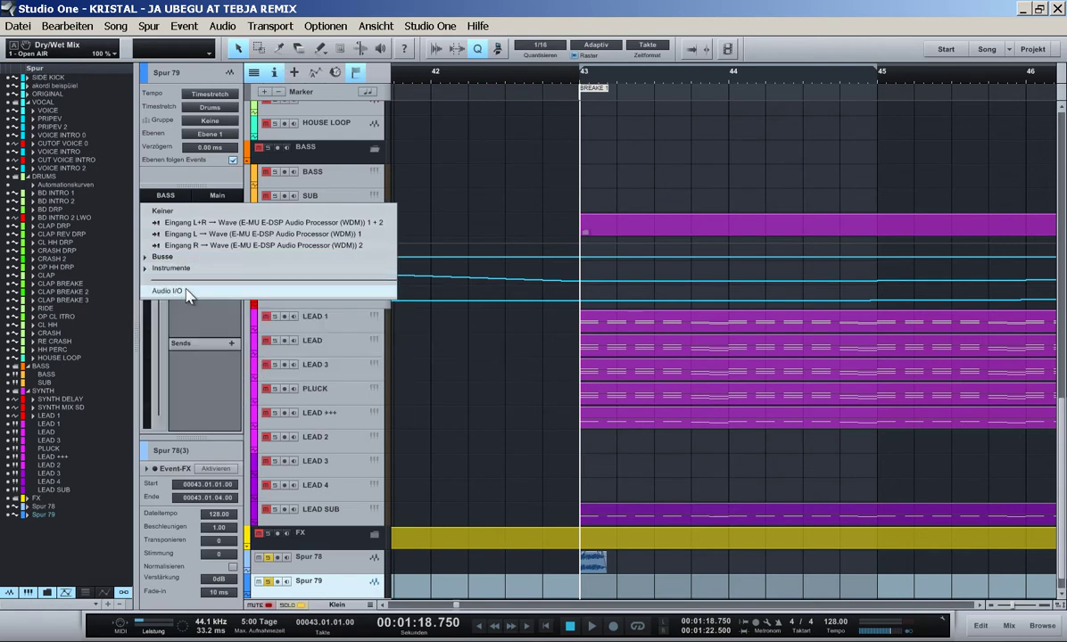
left_click(570, 508)
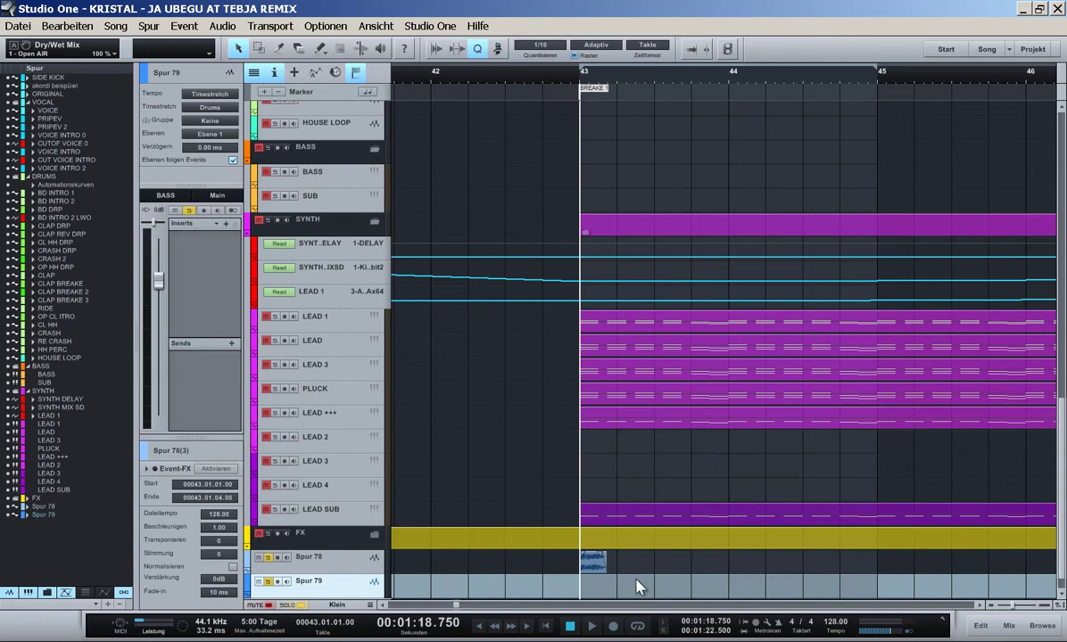
key("e")
scroll(641, 564, "down", 1)
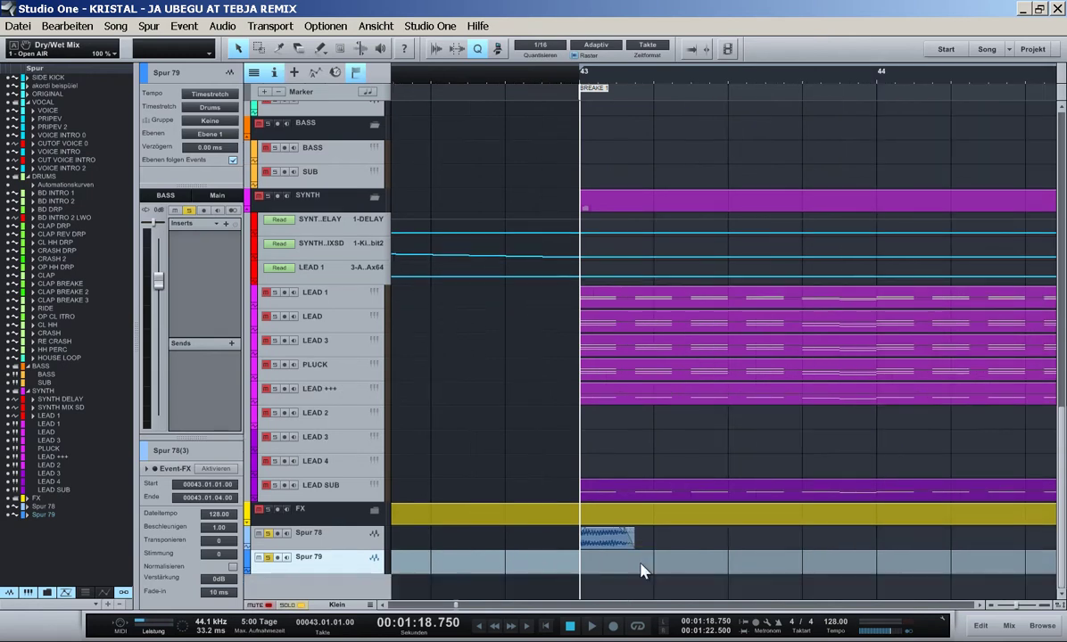
right_click(355, 566)
left_click(397, 393)
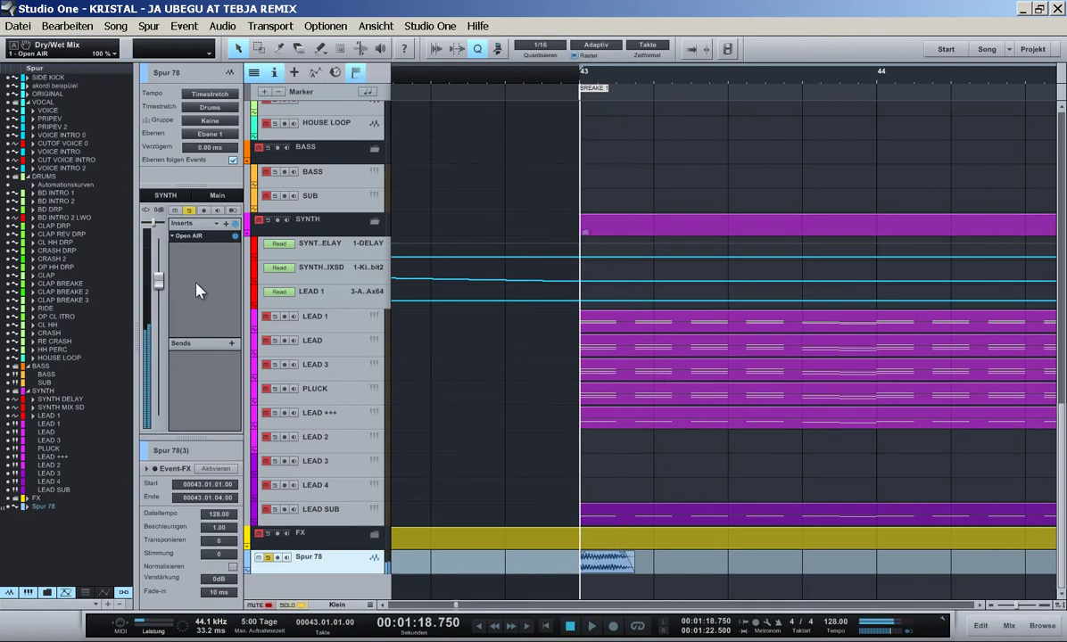
- Lower the Spur 78 track's volume to -4.7 dB, set the Open AIR fade-in to 0.01 ms and audition the hit
left_click_drag(158, 282, 158, 299)
left_click(192, 236)
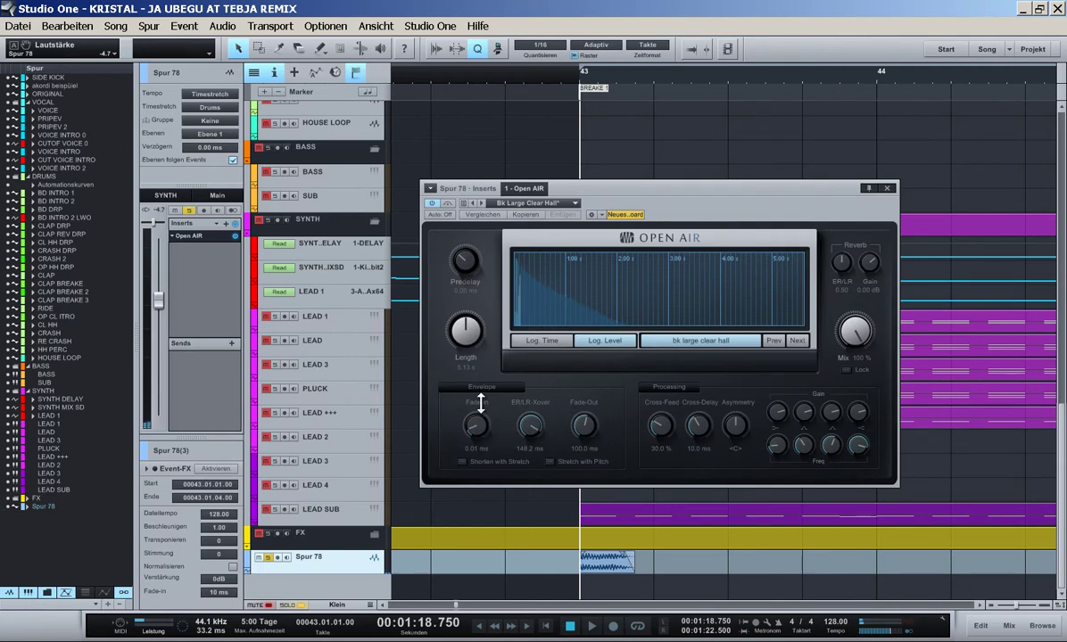
key("space")
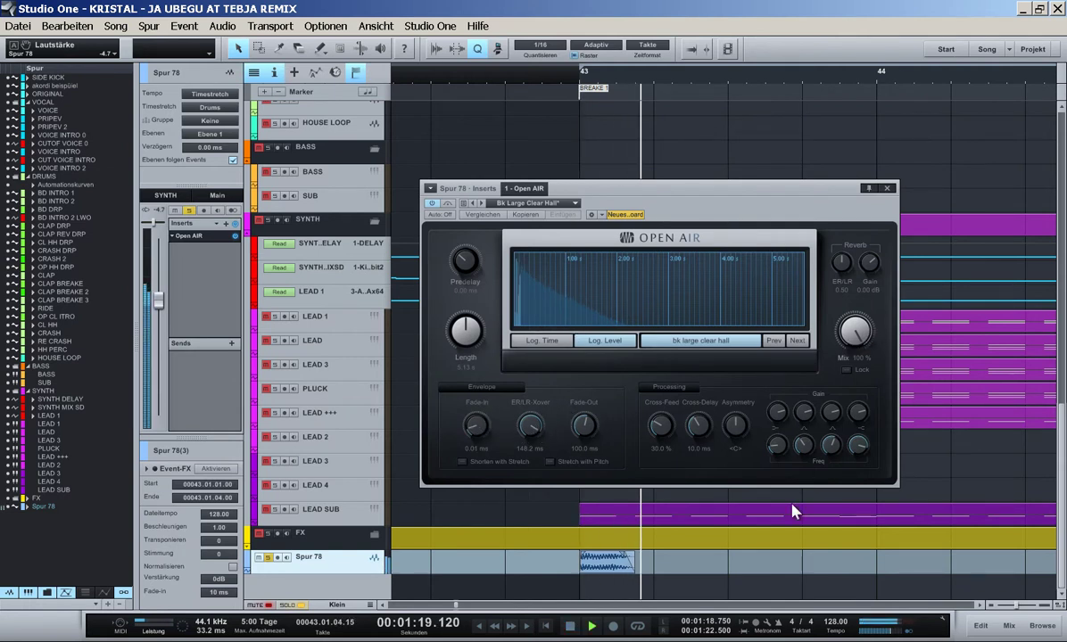
key("space")
key("space")
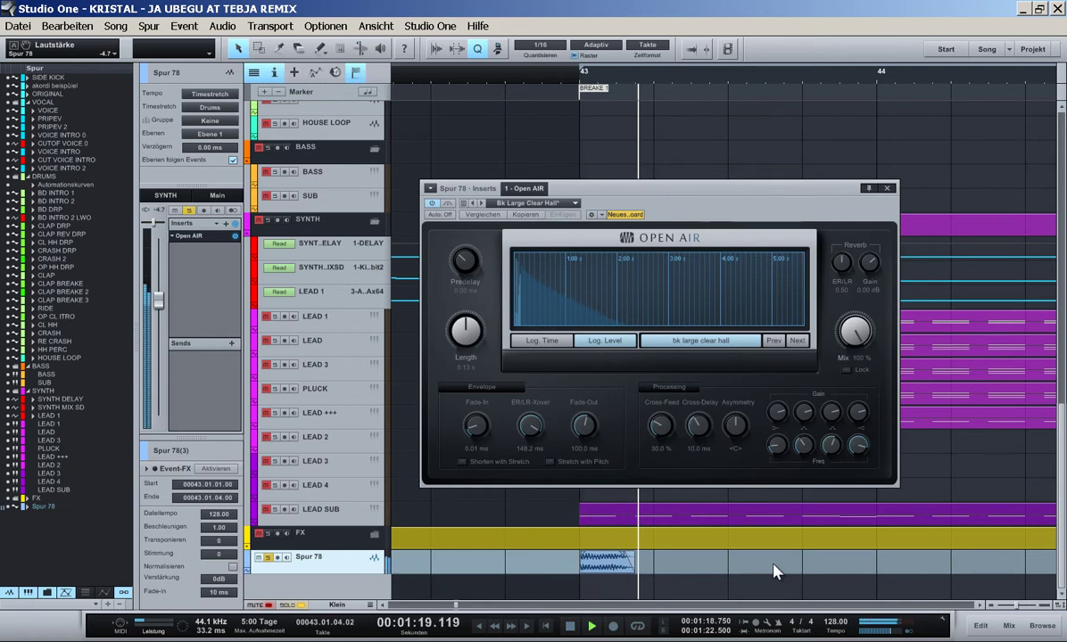
key("space")
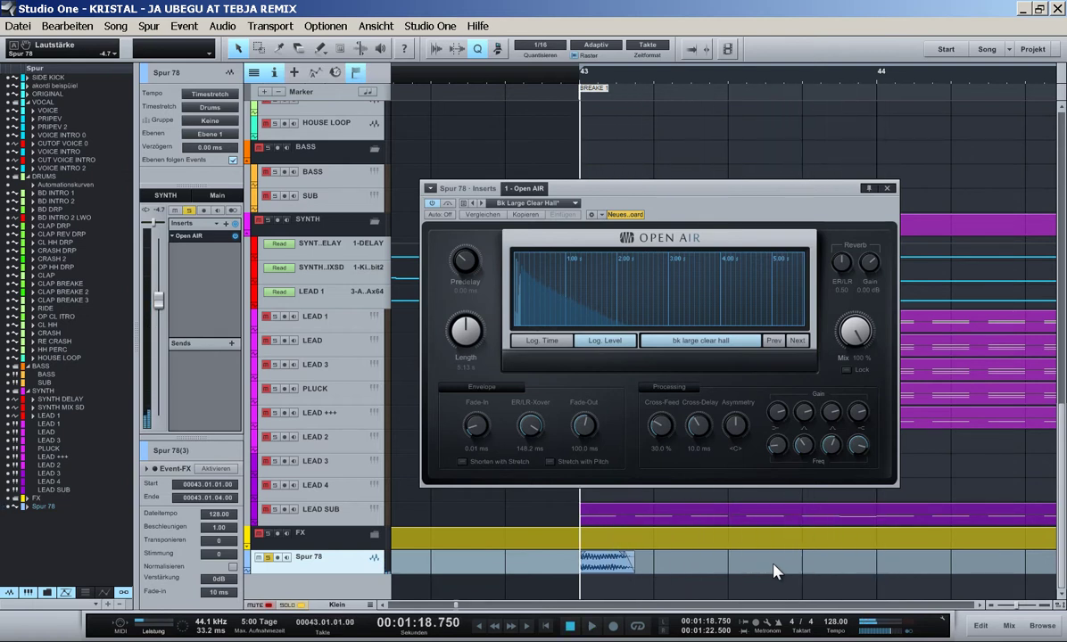
- Bounce the synth hit to a one-bar audio event, reverse it and audition the reversed hit
left_click(612, 566)
key("ctrl+z")
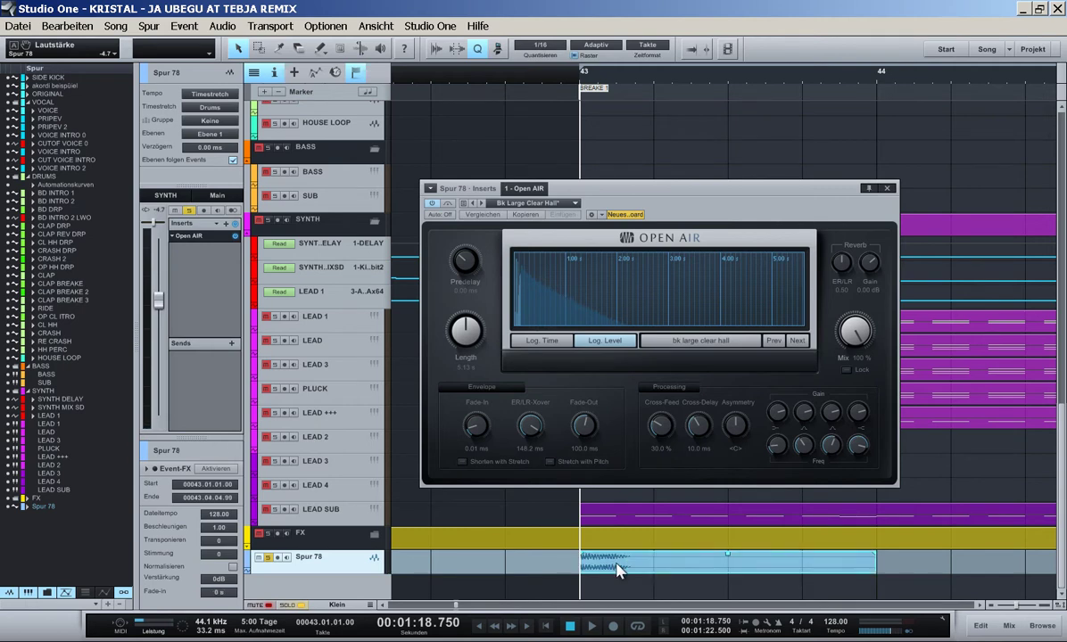
right_click(617, 569)
mouse_move(643, 525)
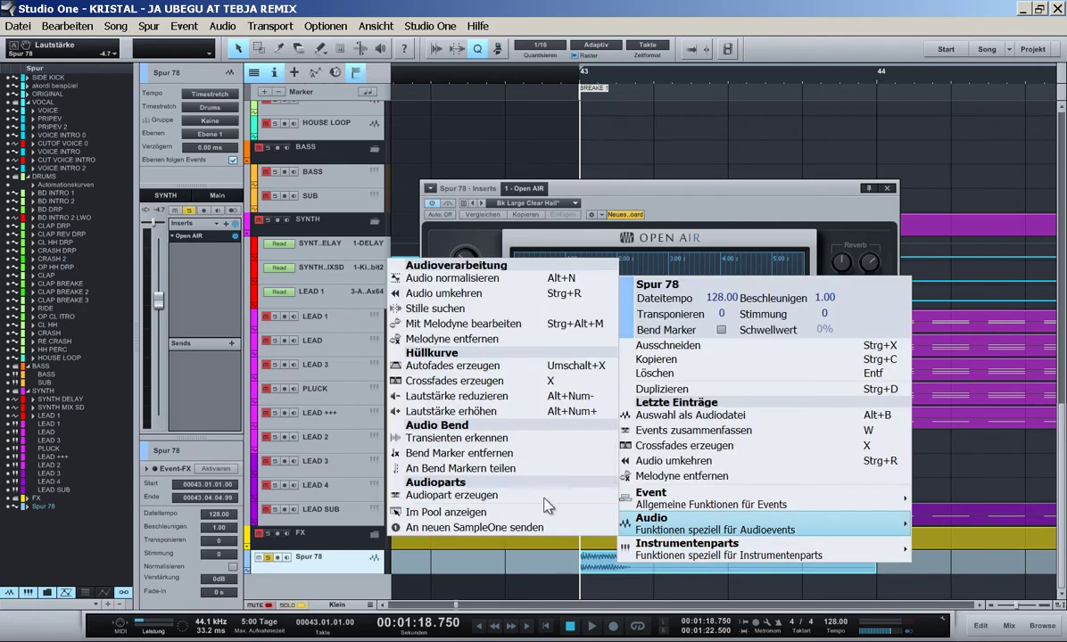
left_click(467, 294)
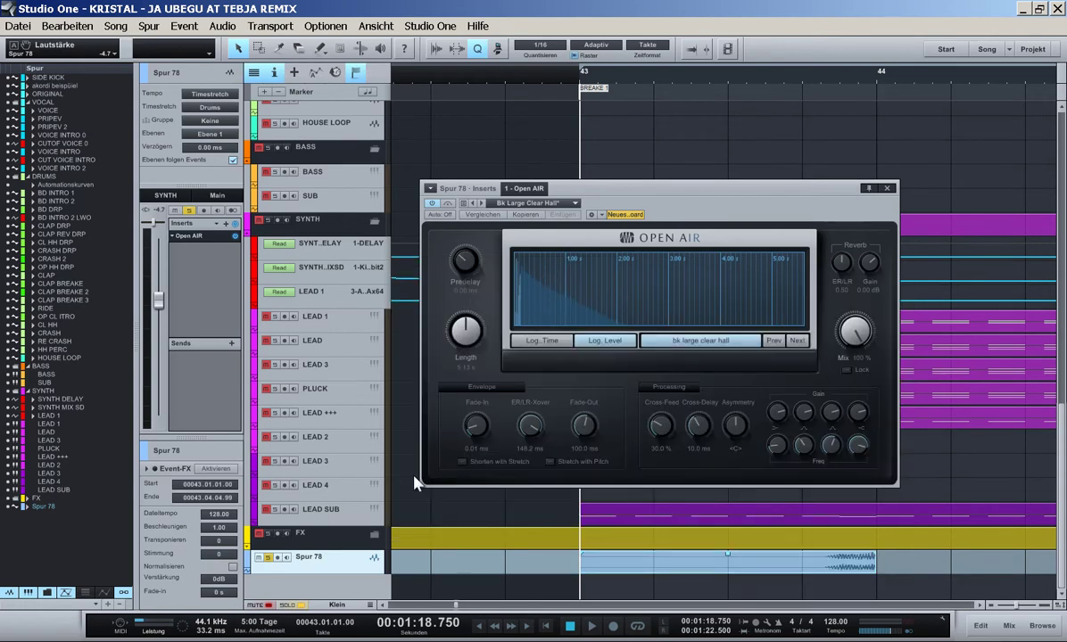
key("space")
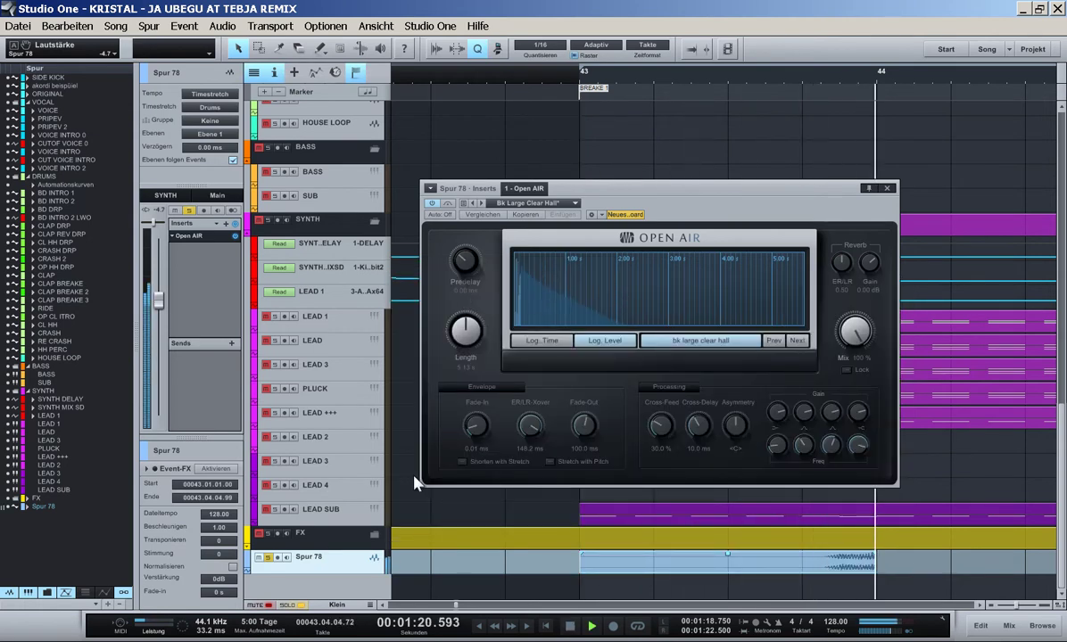
key("space")
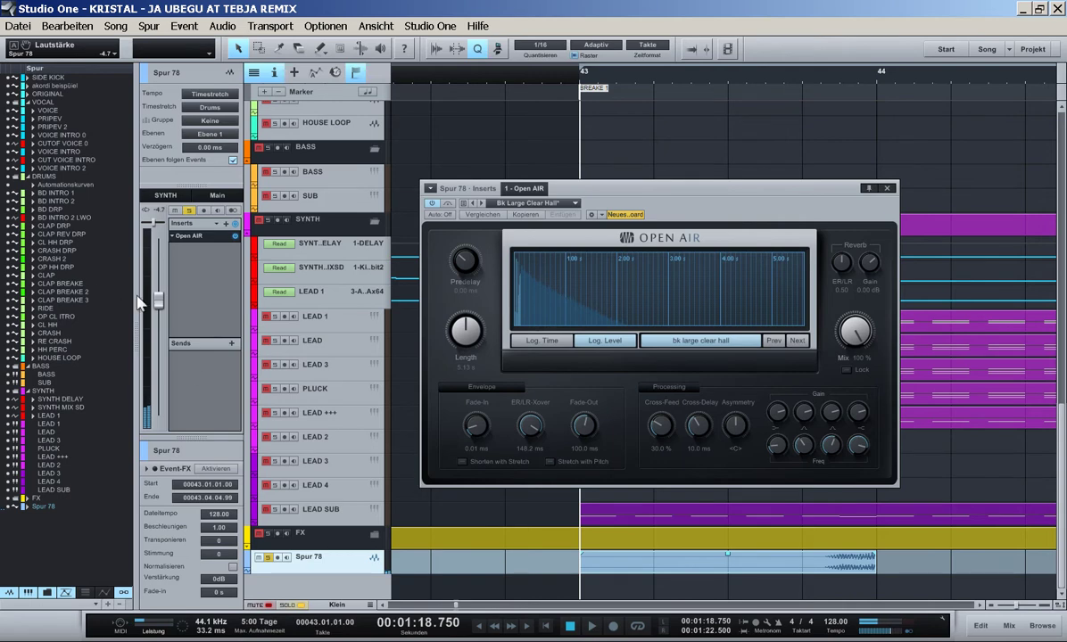
- Transform the Spur 78 track to rendered audio, preserving the realtime state with a fixed tail of 0 seconds
right_click(341, 560)
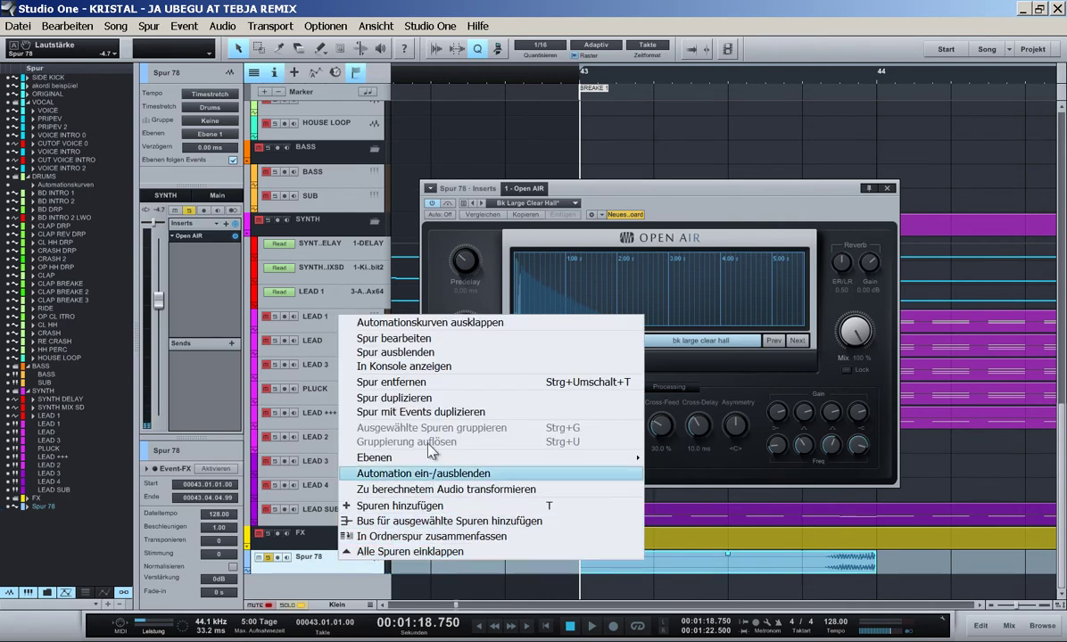
left_click(449, 490)
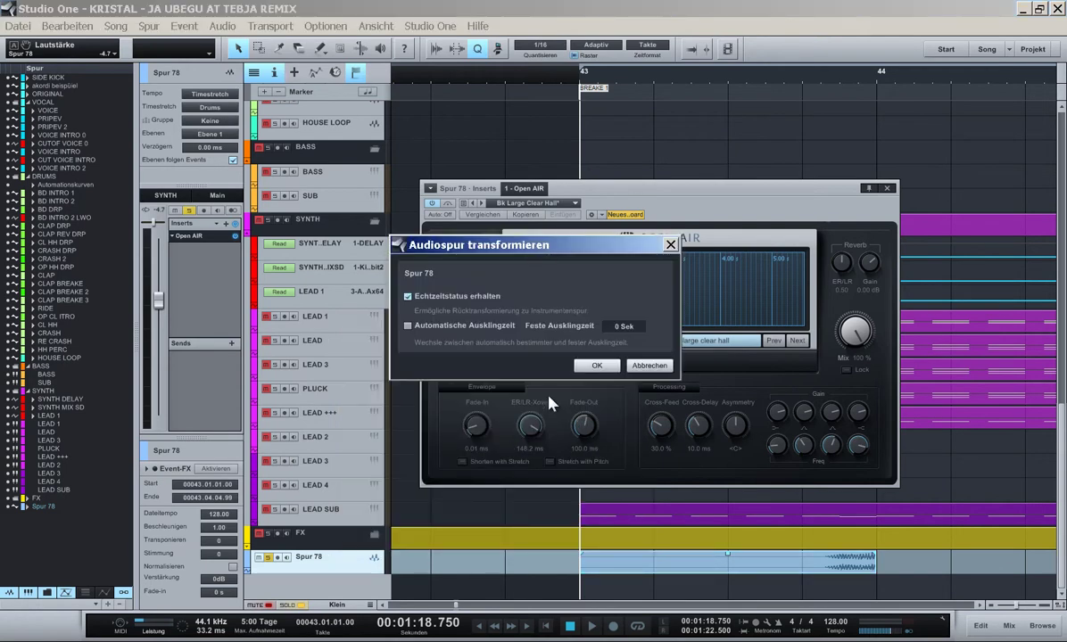
left_click(559, 355)
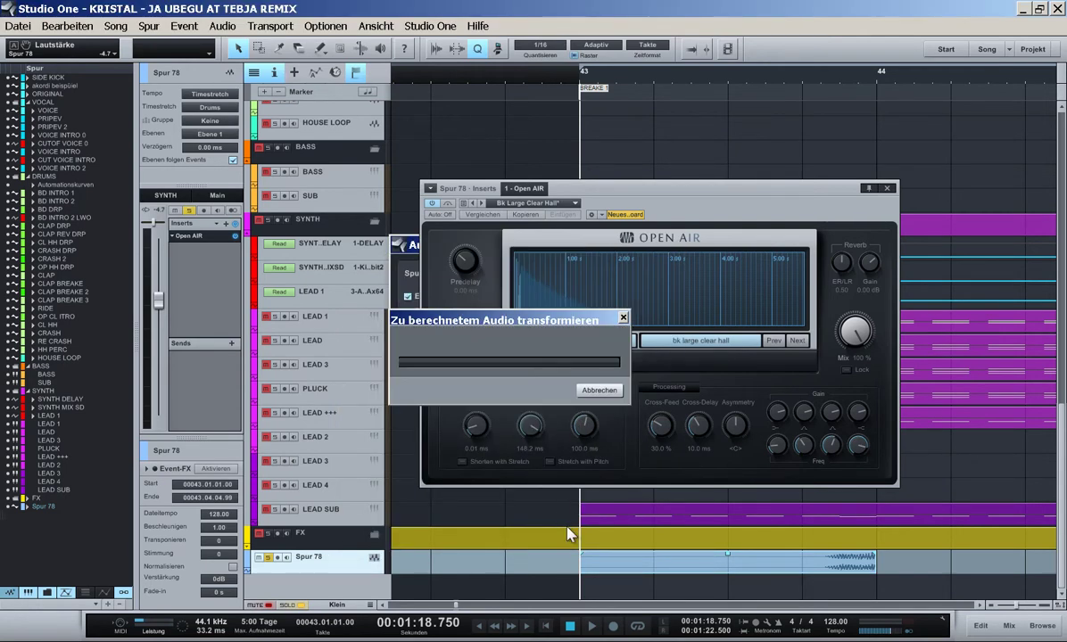
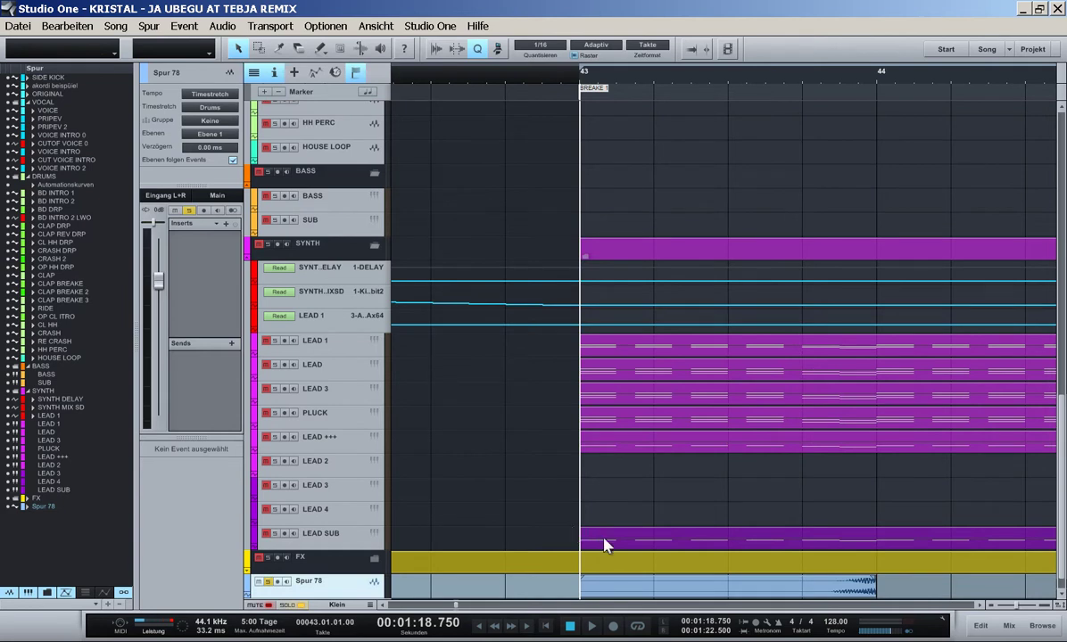
- Reverse the rendered event on the Spur 78 track again and play it back
left_click(687, 598)
right_click(688, 598)
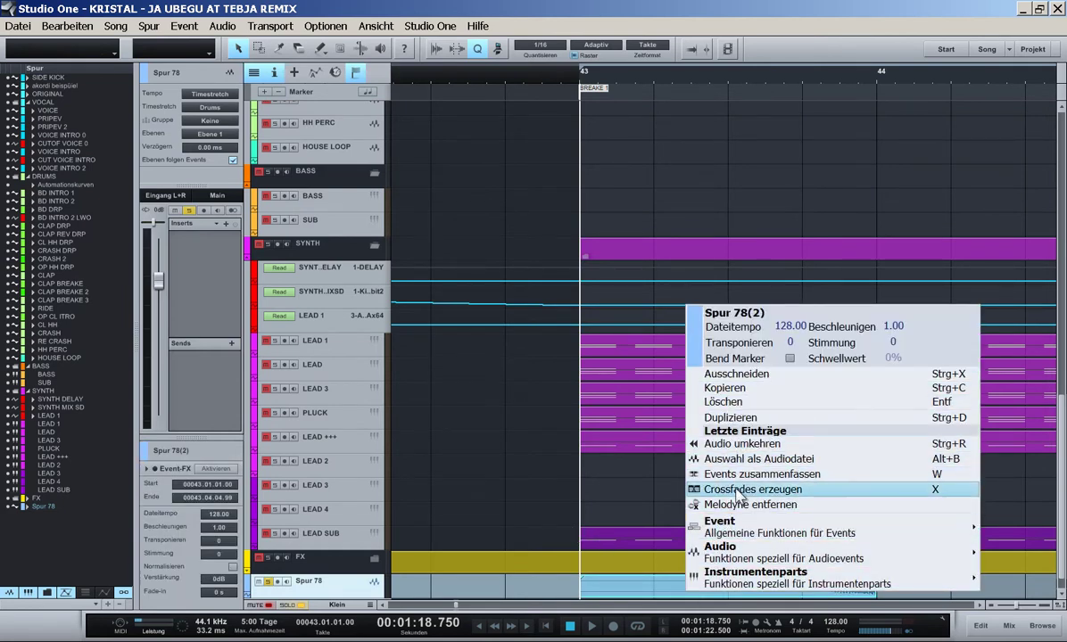
left_click(750, 443)
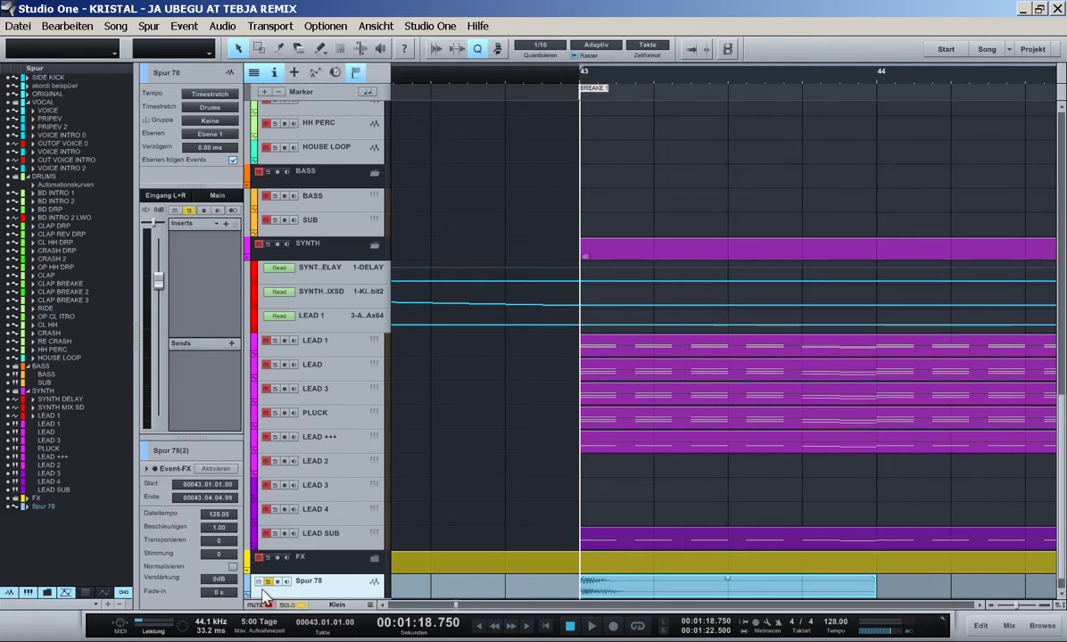
key("space")
key("space")
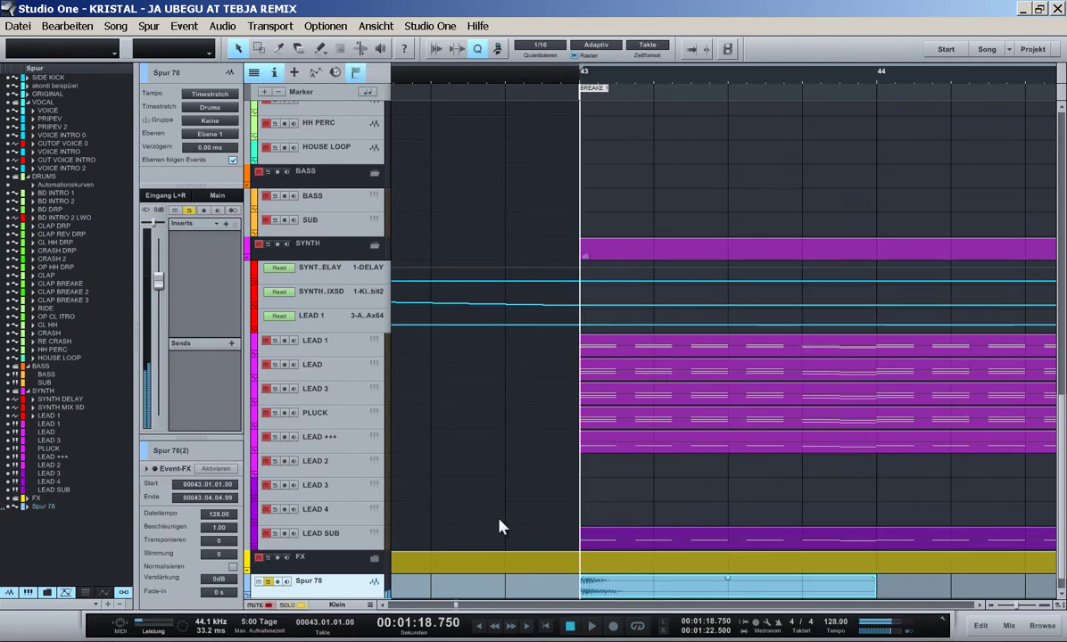
key("w")
scroll(545, 482, "down", 1)
key("space")
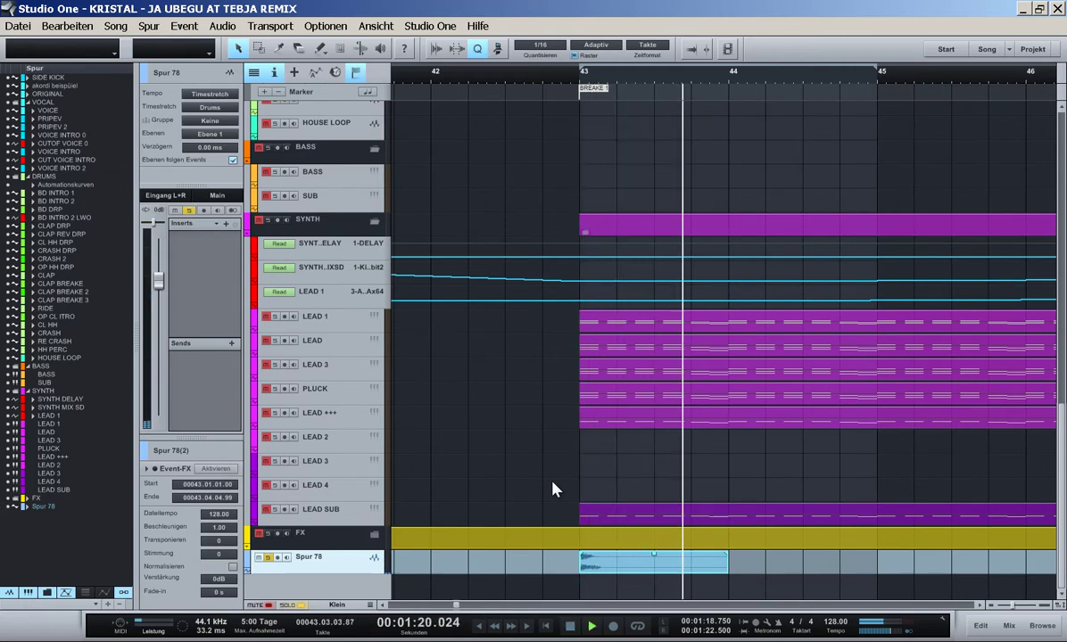
- Trim the hit on the Spur 78 track to the first beat of bar 43 and bounce it to a new one-bar audio event
key("space")
left_click_drag(730, 563, 599, 563)
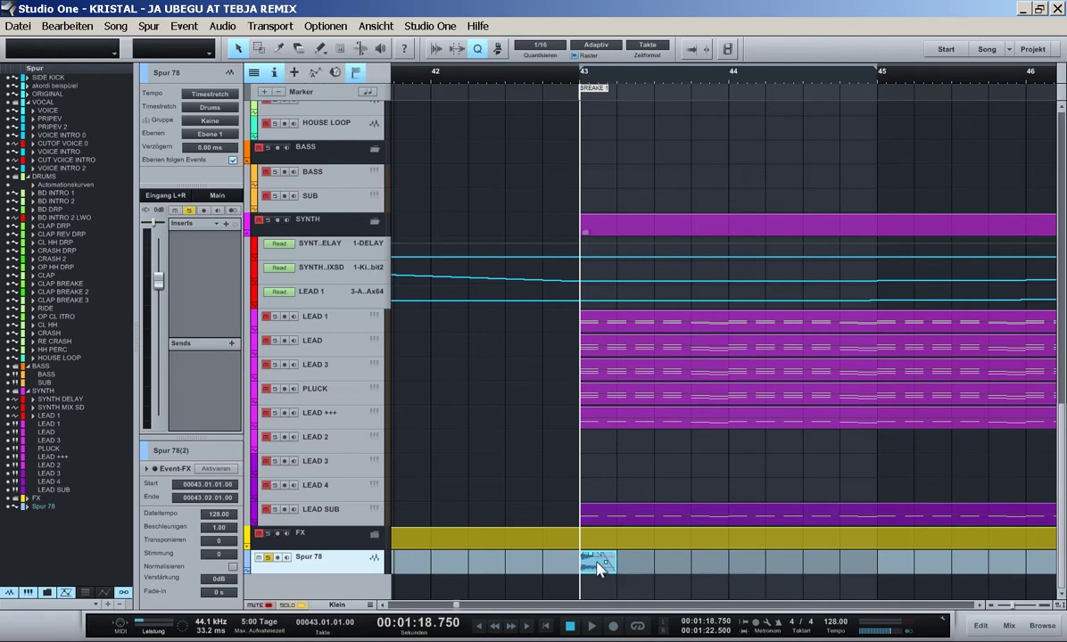
key("ctrl+b")
right_click(599, 569)
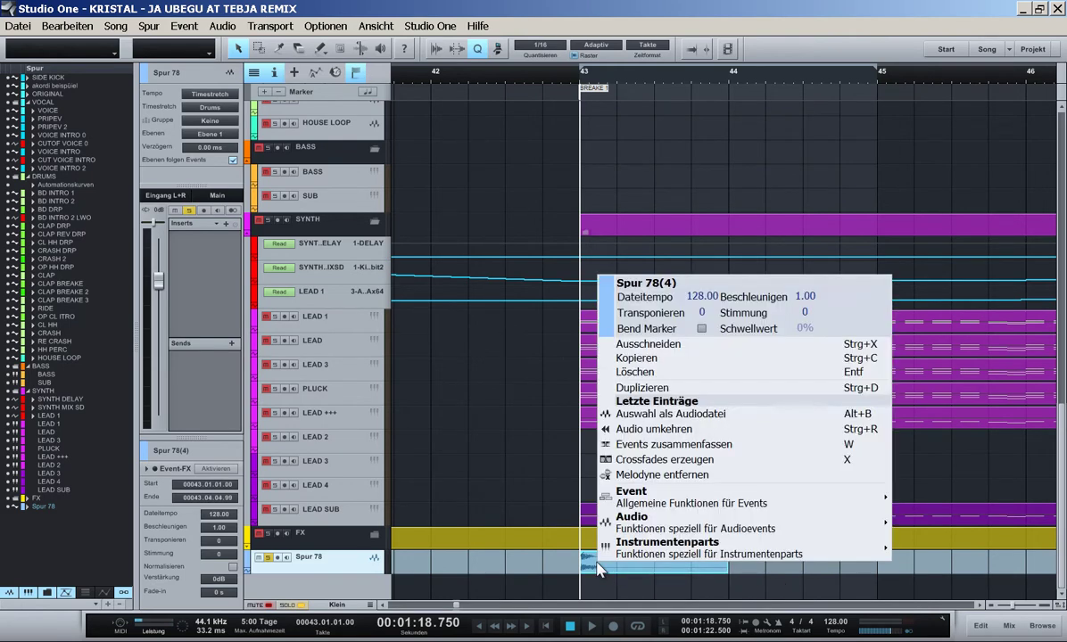
left_click(528, 501)
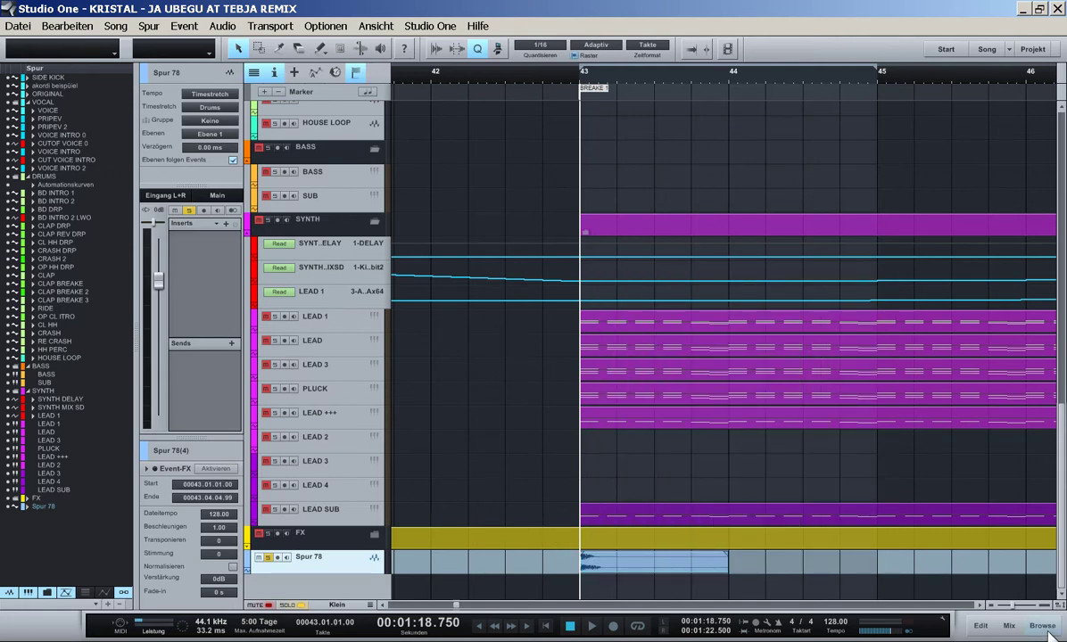
- Insert Mixverb on the Spur 78 track, set its mix to 30.5 % and audition the hit
key("F5")
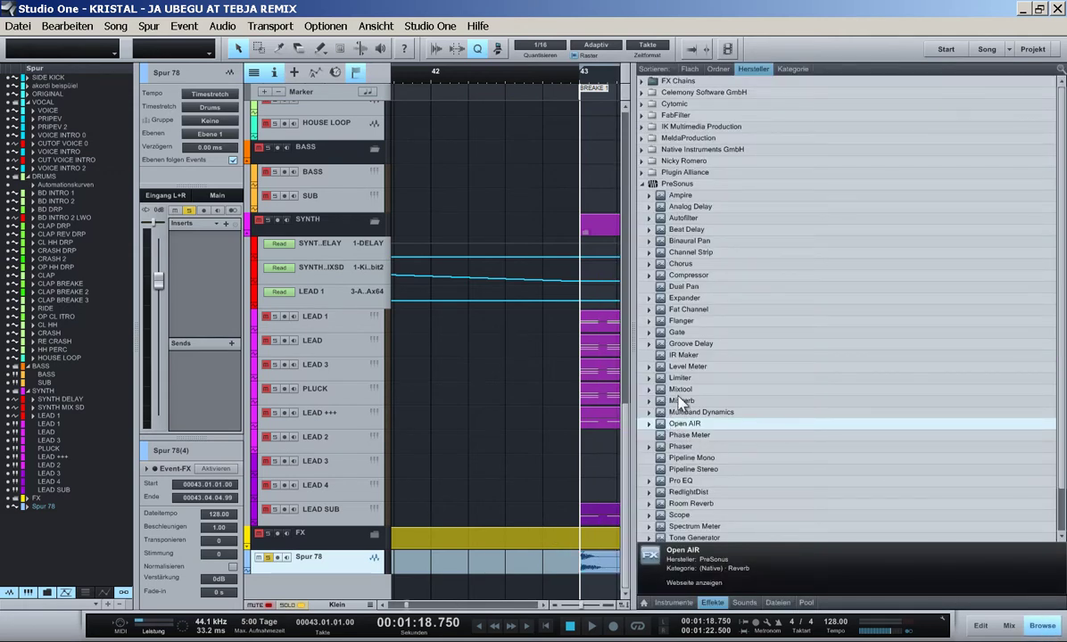
left_click_drag(681, 402, 203, 277)
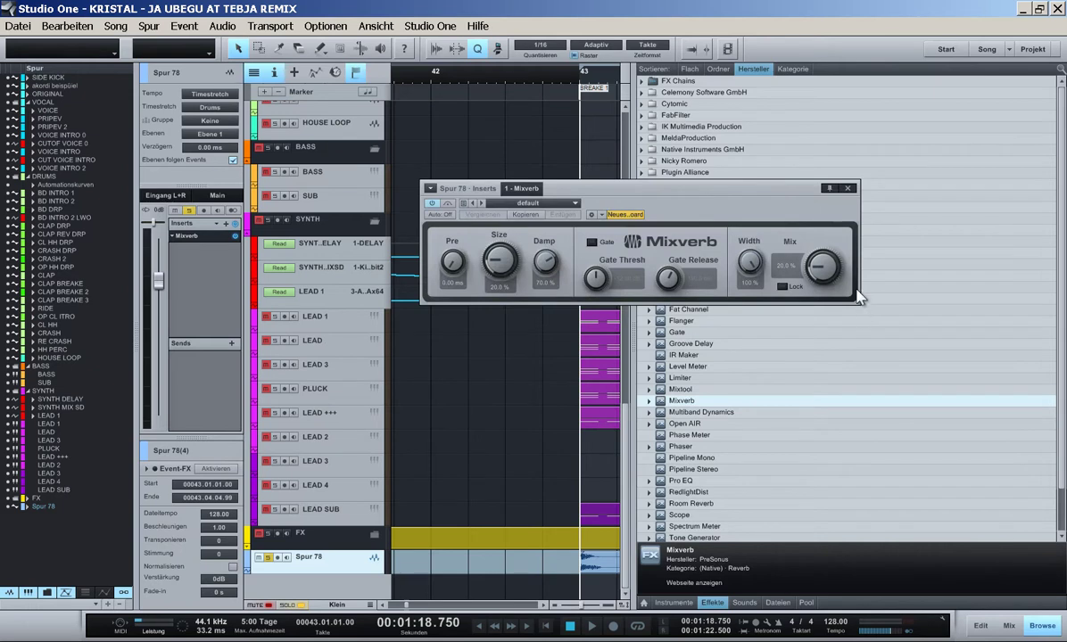
left_click_drag(859, 297, 827, 240)
key("space")
key("space")
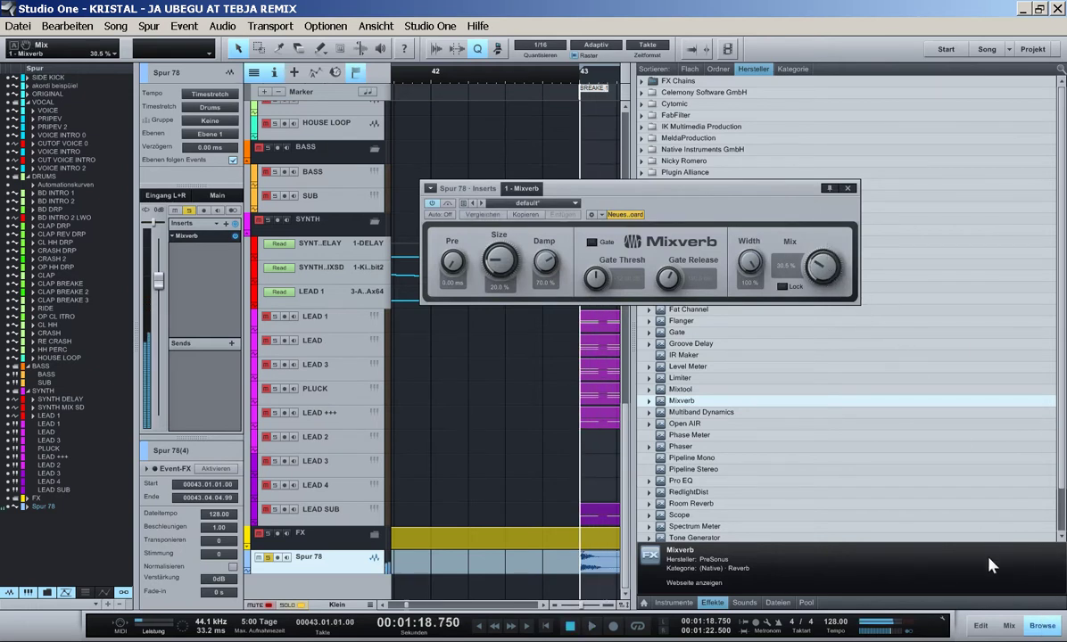
left_click(1040, 628)
left_click(849, 189)
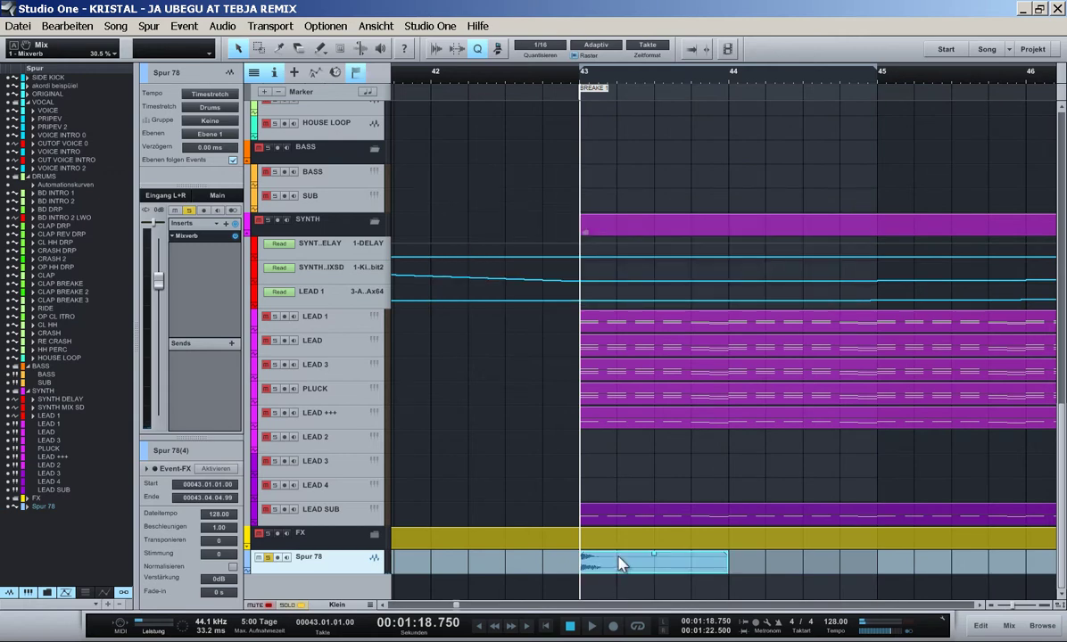
- Reverse the bounced audio event on the Spur 78 track and play it back
right_click(619, 557)
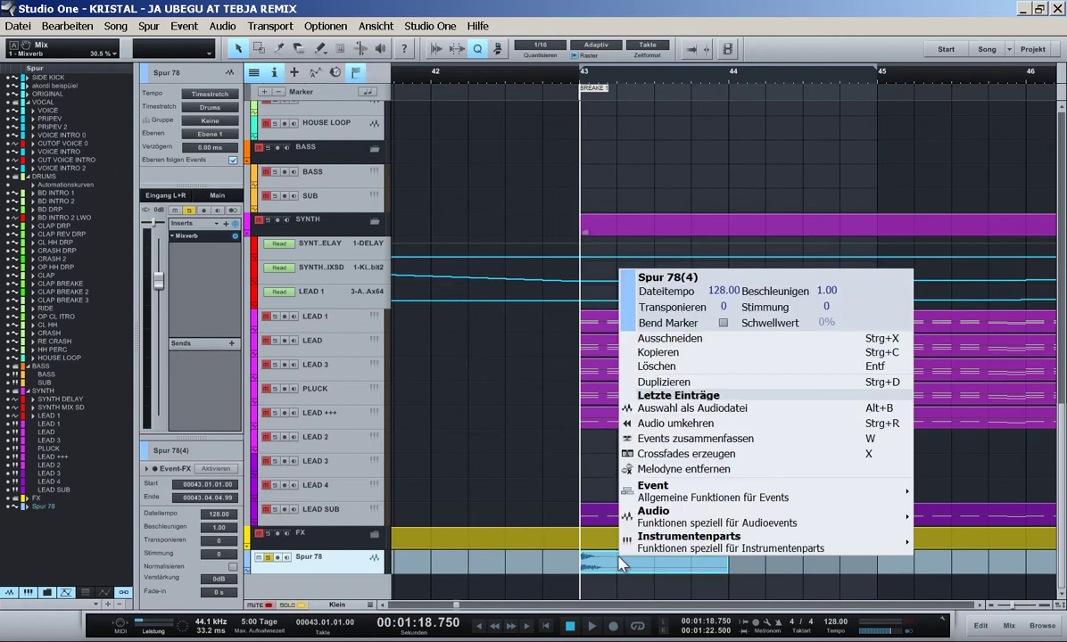
left_click(675, 428)
key("space")
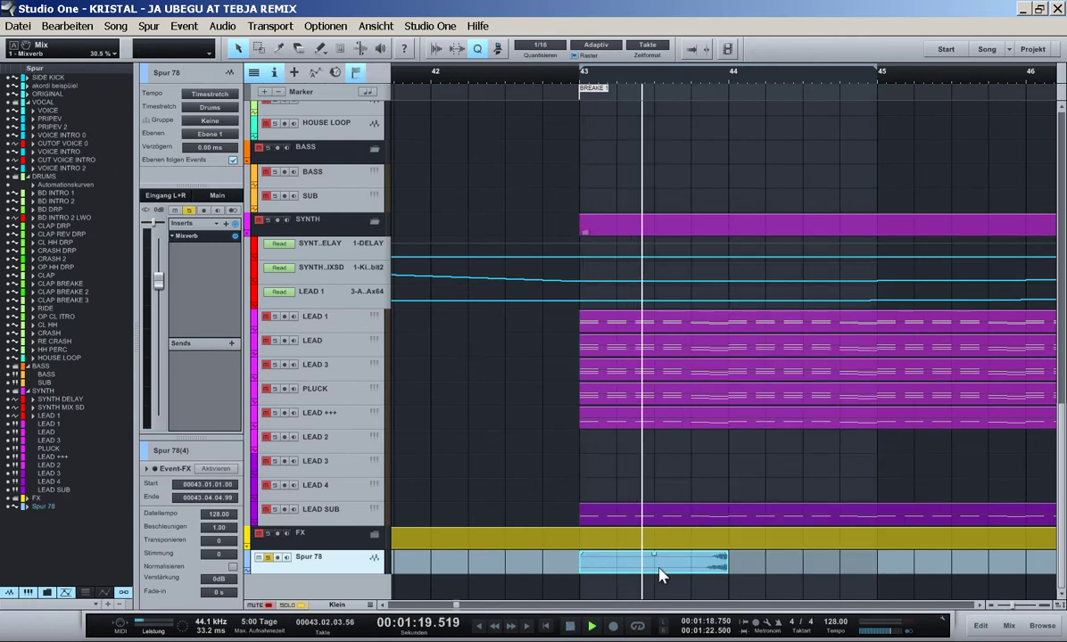
key("space")
- Move the reversed hit to bar 44 and trim its start to 44.03.01.00
left_click_drag(700, 572, 843, 574)
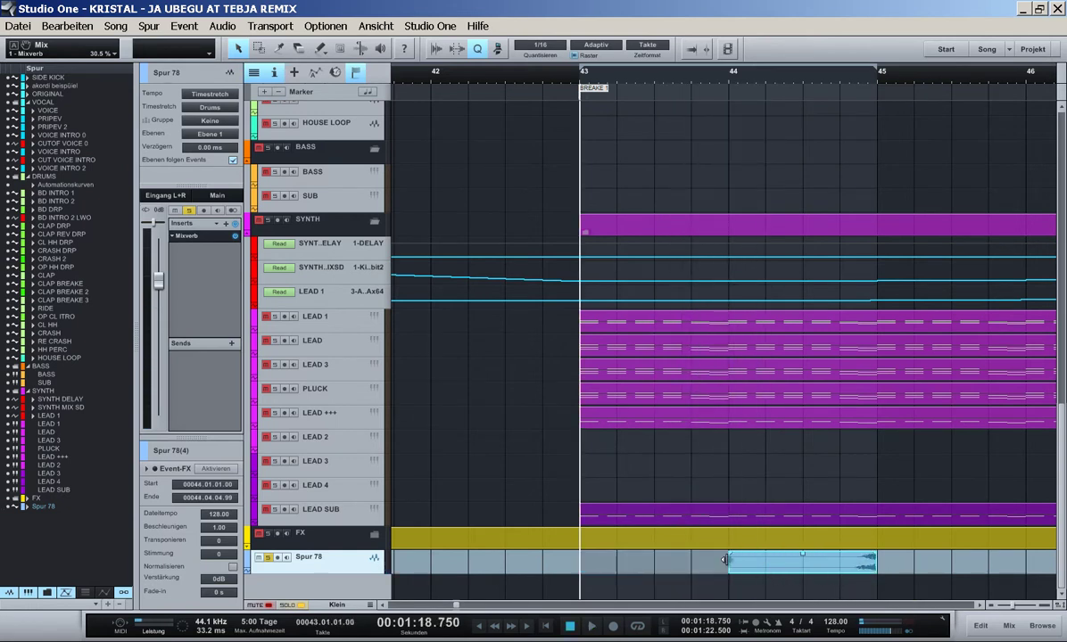
left_click_drag(730, 562, 799, 562)
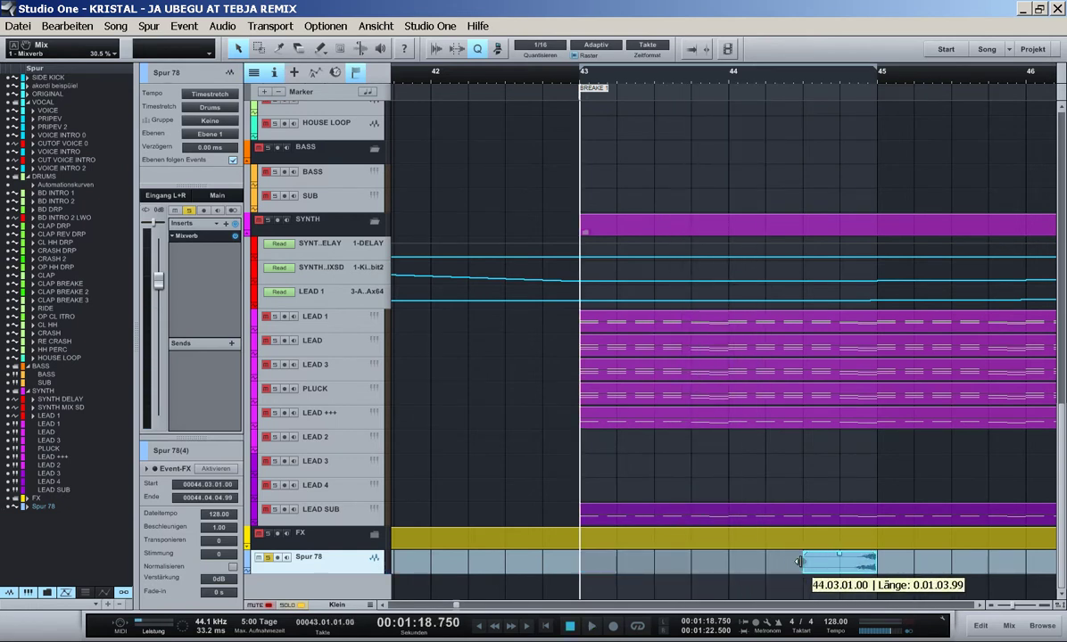
- Add a DELAY send to the Spur 78 track at a level of -22.6 and briefly play it back
left_click(232, 344)
left_click(246, 460)
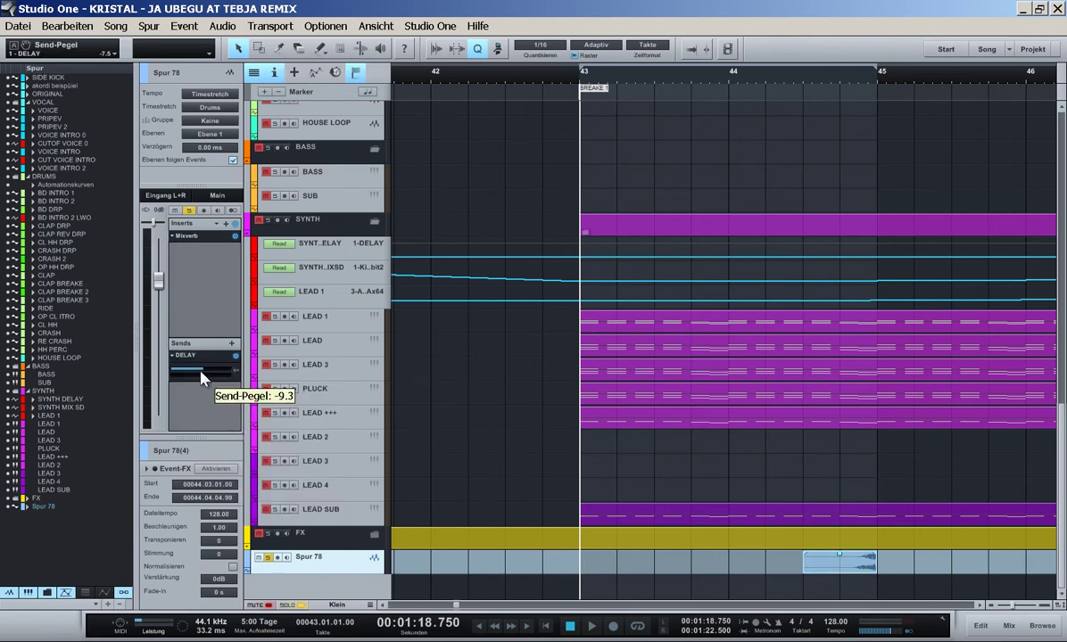
key("w")
key("w")
key("space")
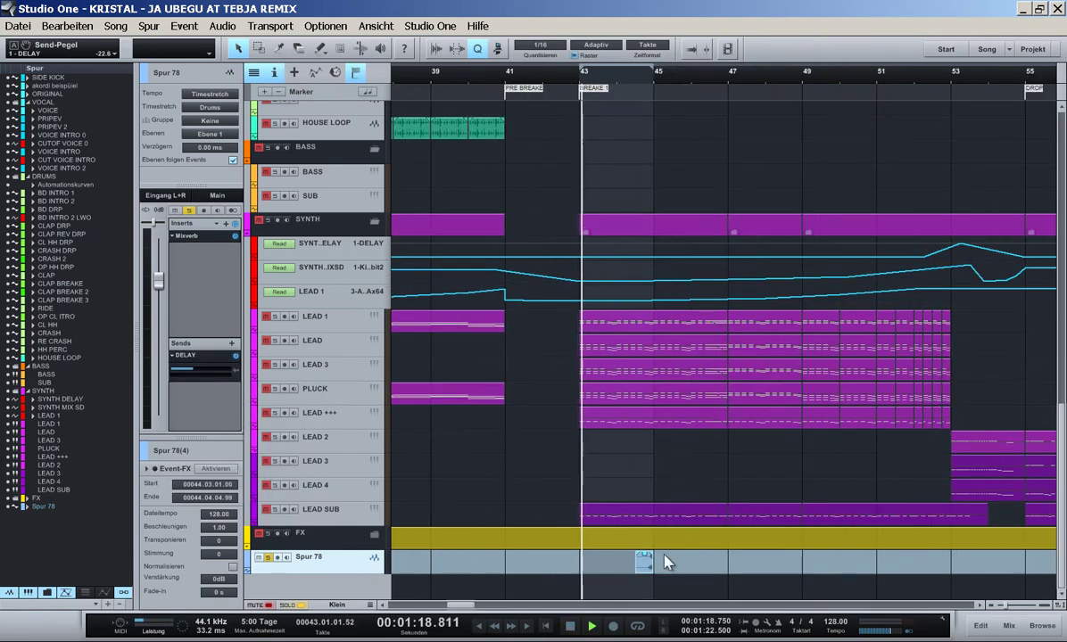
key("space")
- Move the Spur 78 track into the SYNTH folder below LEAD SUB, colour it magenta and rename it LEAD SO
left_click_drag(343, 531, 344, 532)
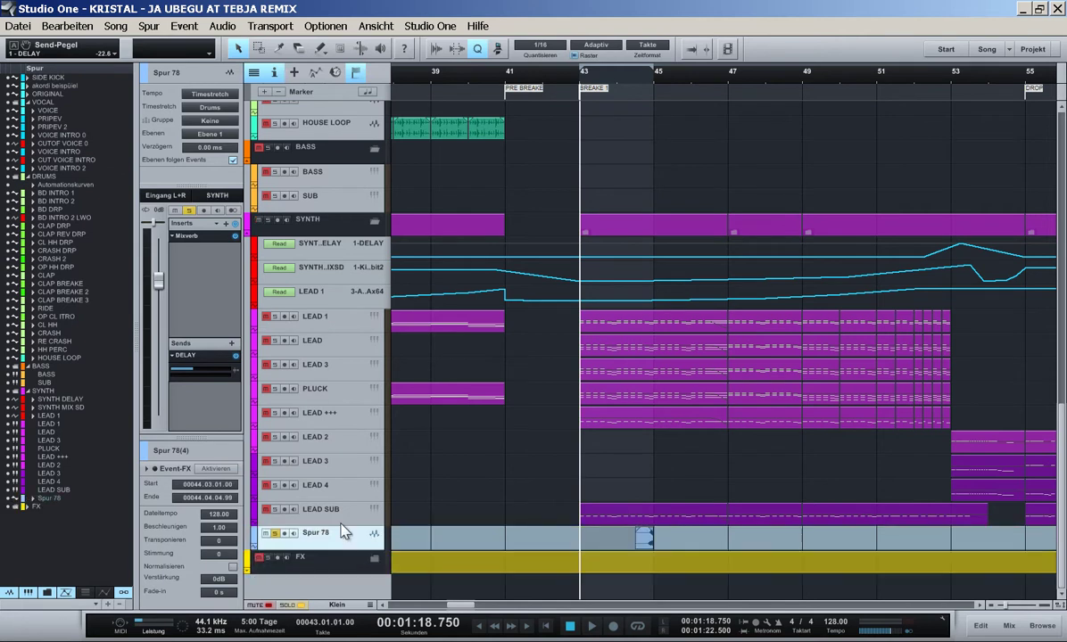
left_click(254, 536)
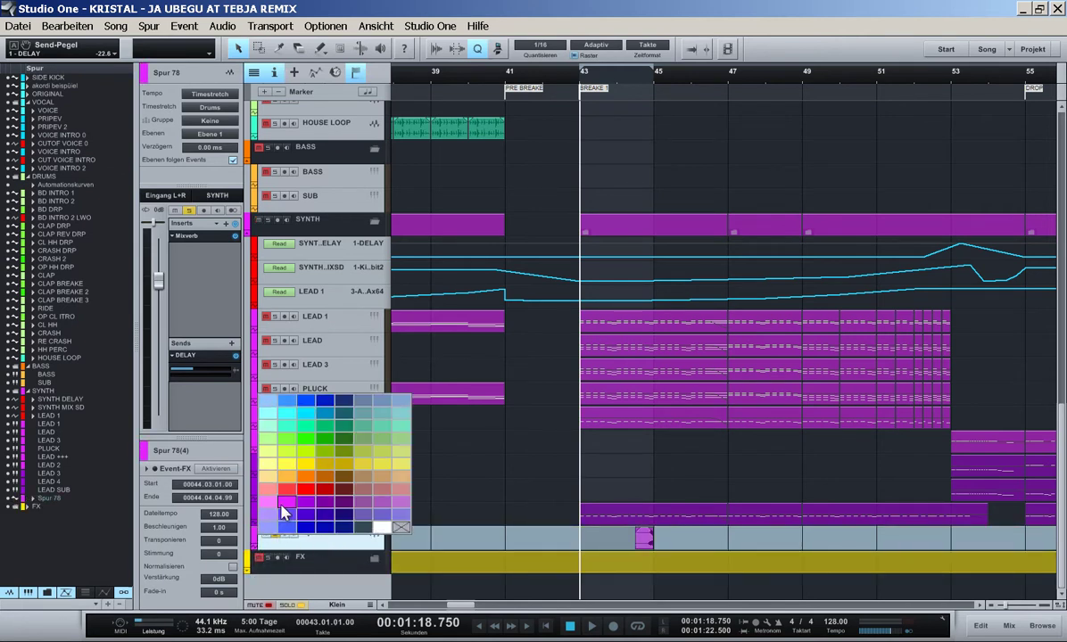
left_click(283, 505)
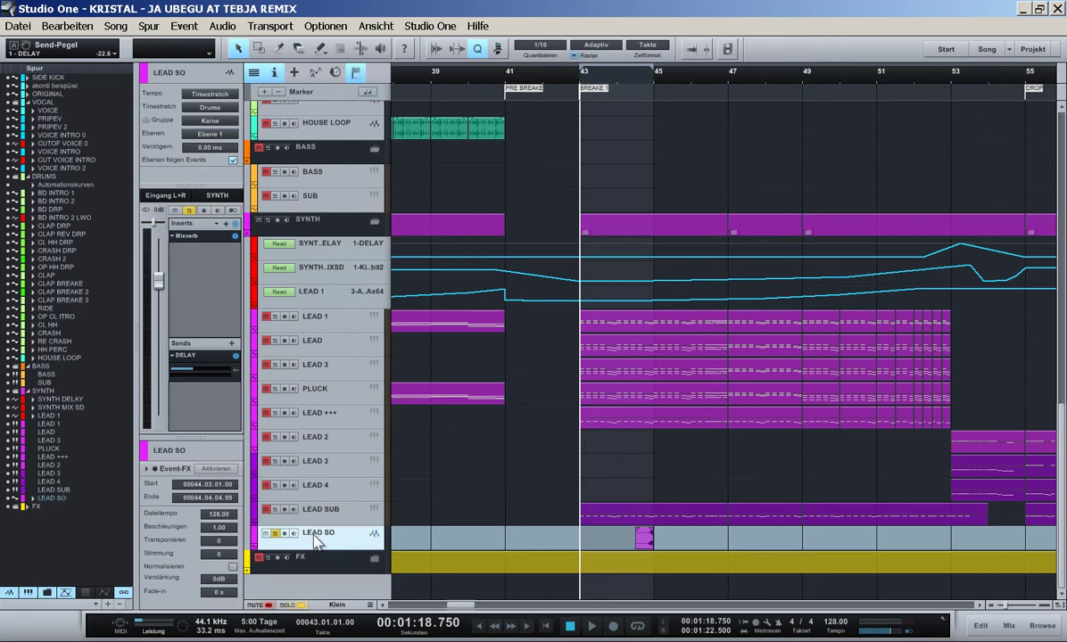
- Audition the break from bar 43 with the SYNTH folder soloed and save the song
key("space")
key("space")
key("space")
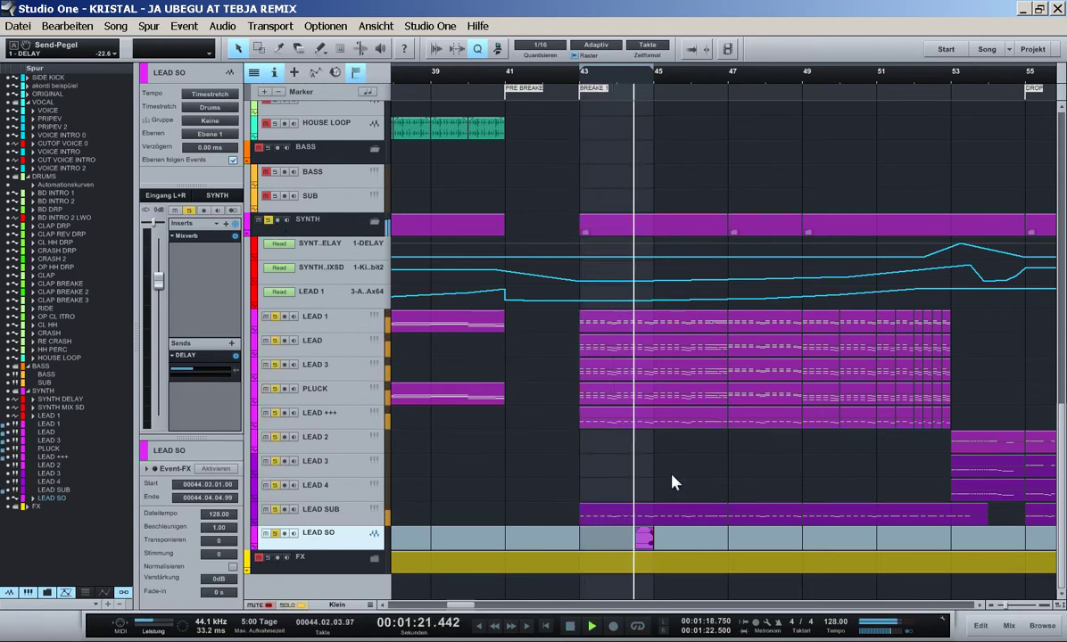
key("ctrl+s")
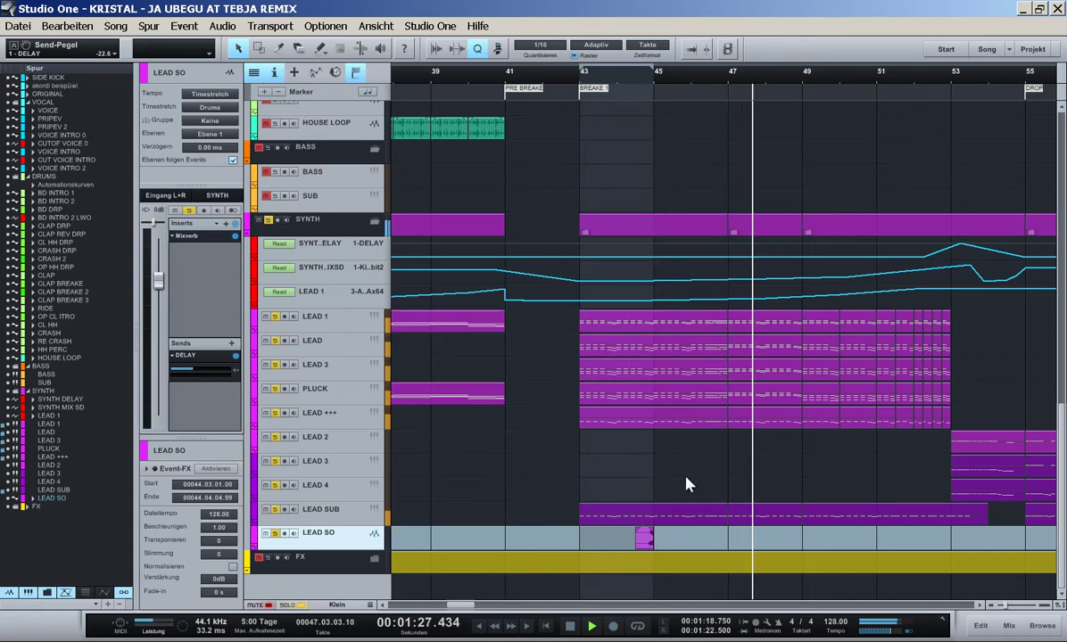
- Move the reversed hit on LEAD SO to 46.03.01.00 and loop playback from bar 43 to bar 47
key("e")
key("KP_1")
left_click_drag(542, 544, 694, 542)
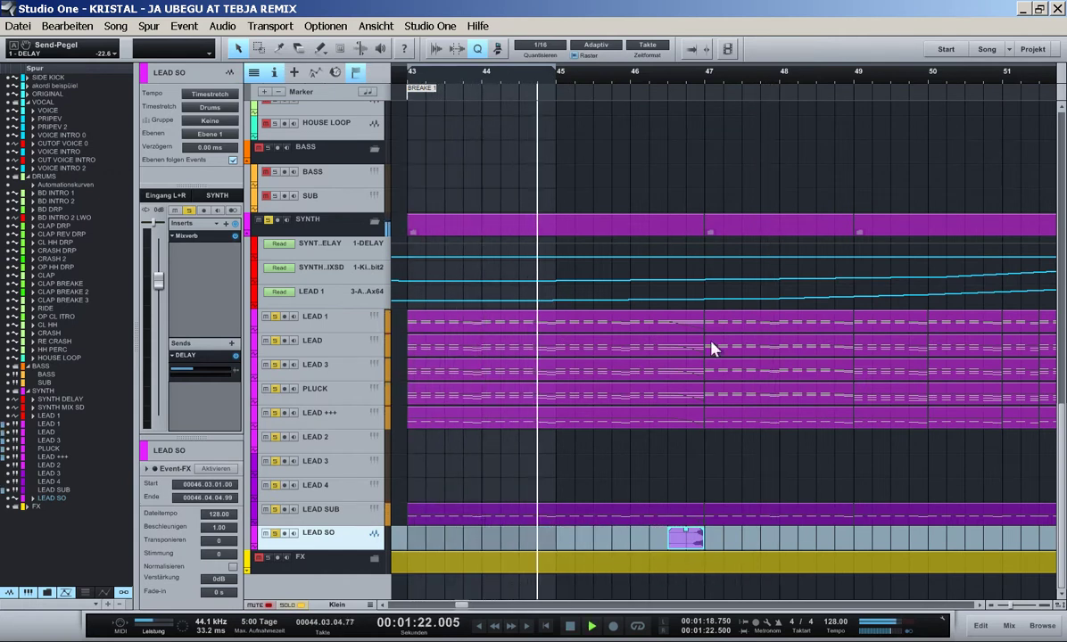
left_click(704, 73, "alt")
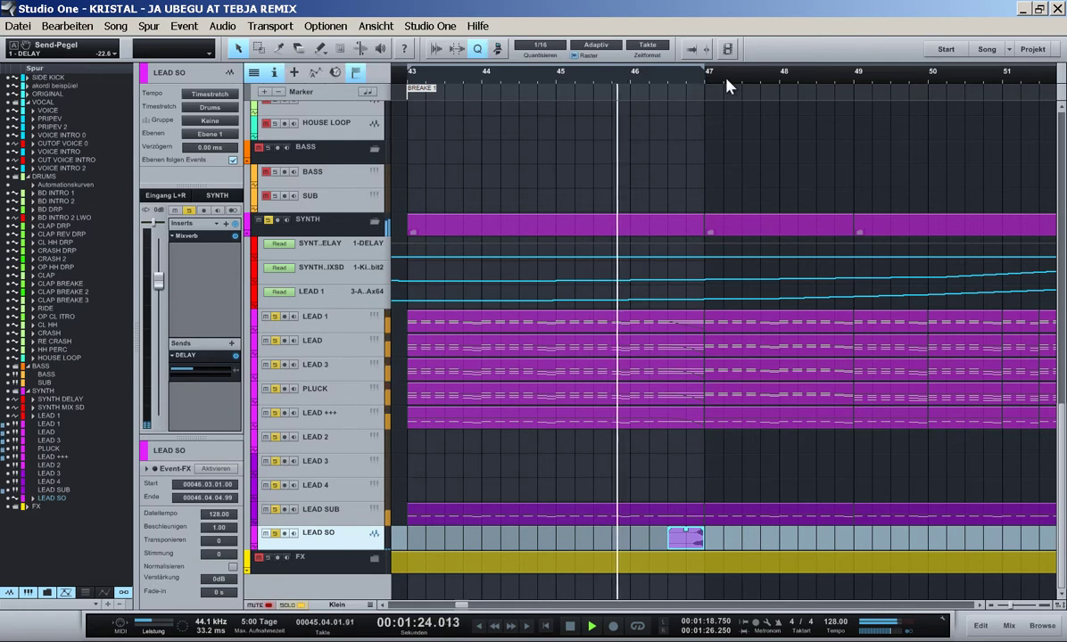
key("KP_Divide")
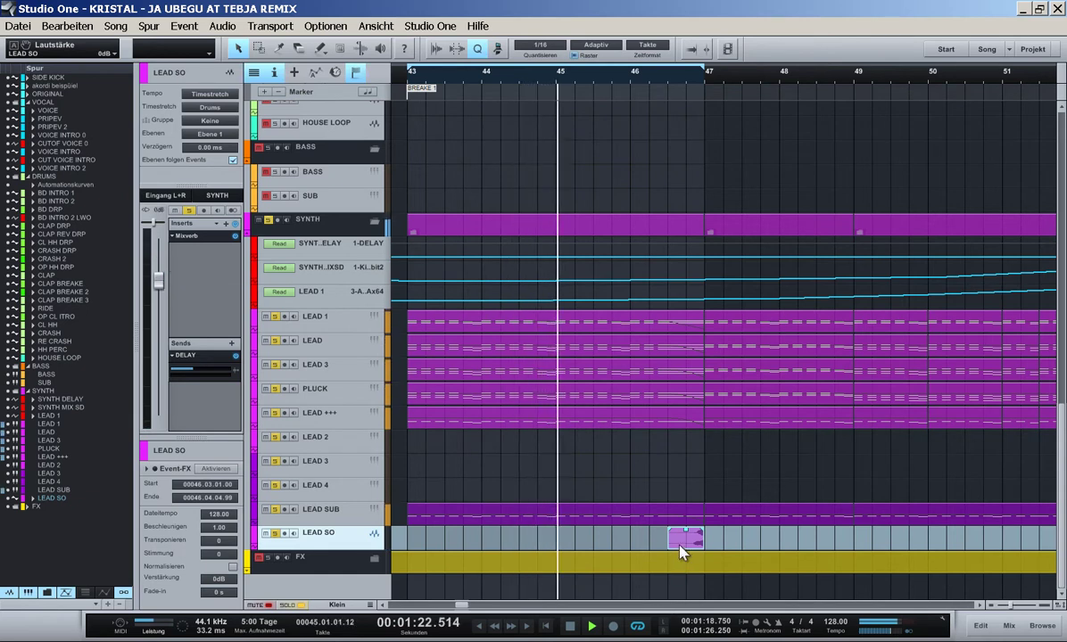
- Normalize the LEAD SO event, raise its gain to +7.8 and give it an 801 ms fade-in
scroll(203, 537, "down", 3)
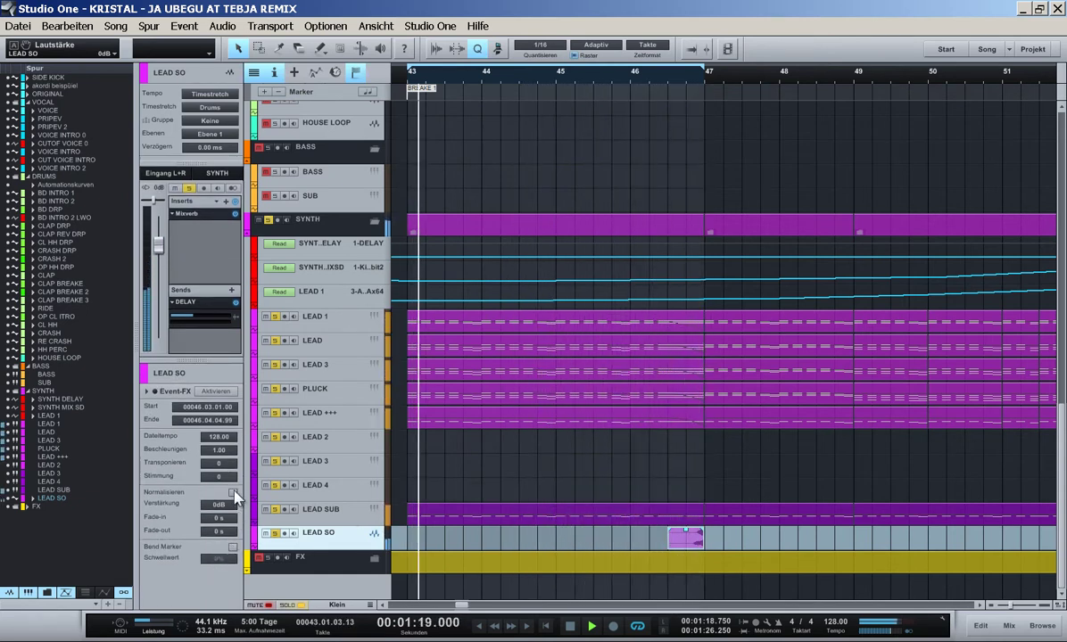
left_click(233, 493)
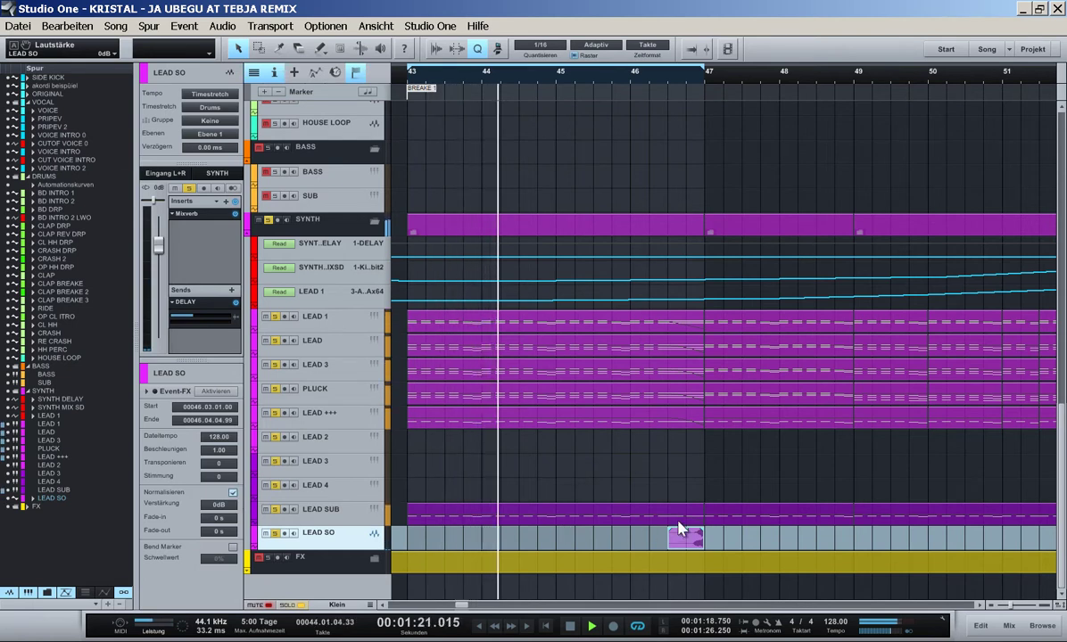
left_click_drag(689, 535, 715, 524)
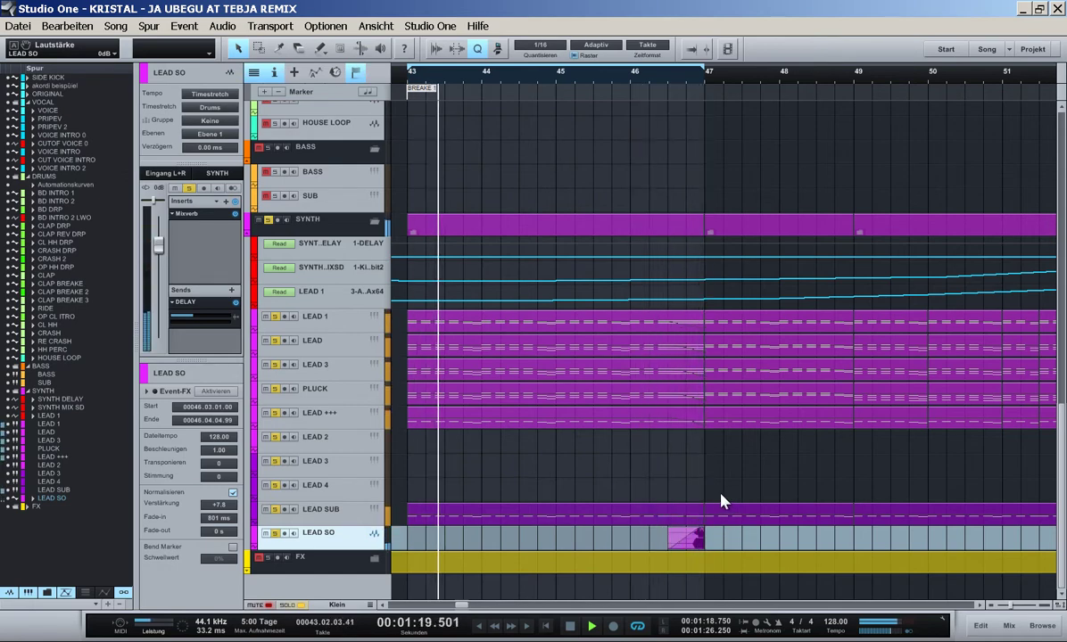
- Copy the reversed hit along the LEAD SO track to the last two beats of bars 48 and 50
key("w")
key("w")
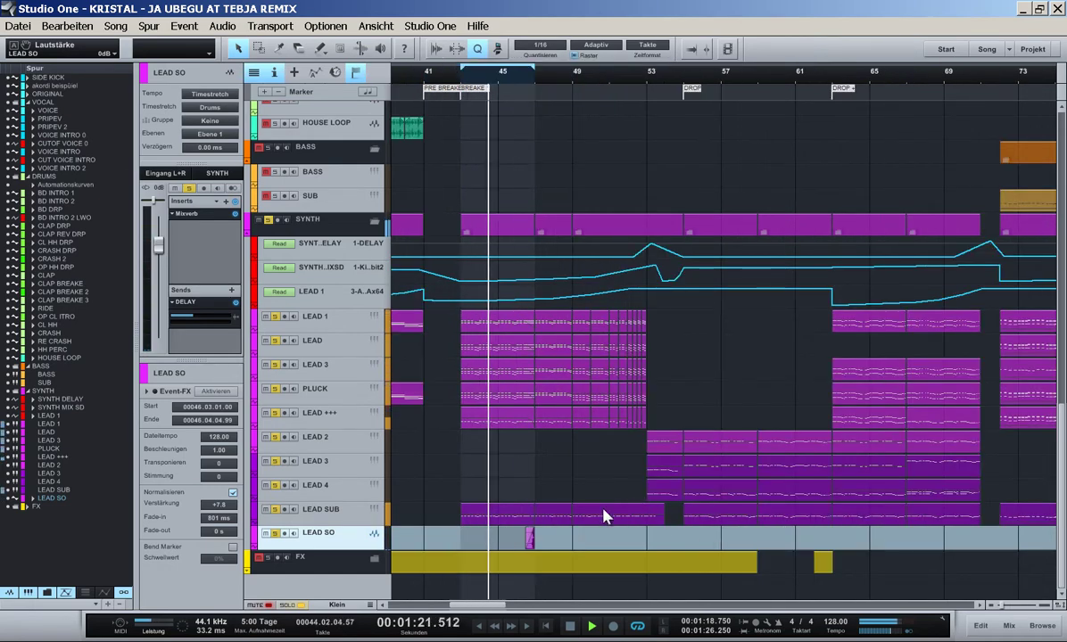
left_click_drag(533, 547, 581, 551)
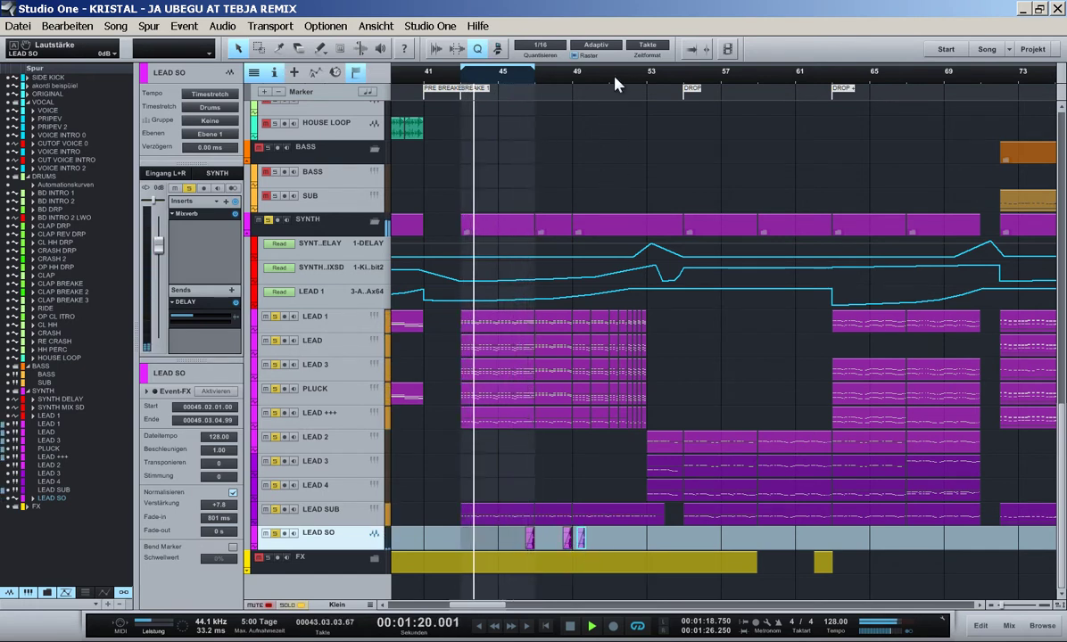
left_click_drag(614, 72, 623, 106)
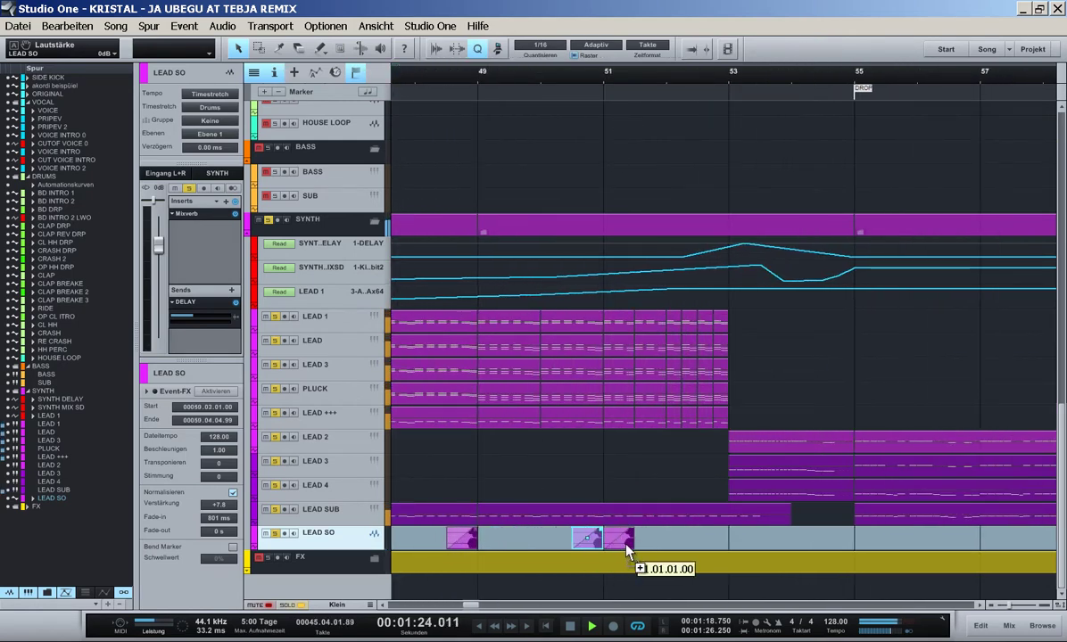
- Place a one-beat copy of the reversed hit with a 469 ms fade-in at 52.01.01.00 and duplicate it on every beat of bar 52
left_click_drag(628, 553, 636, 550)
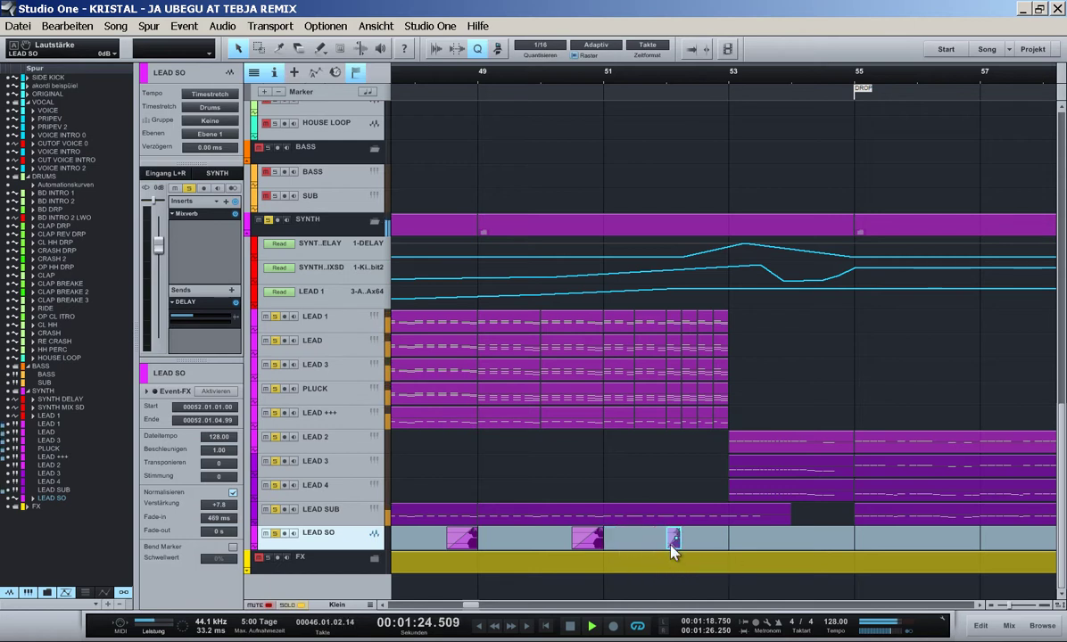
left_click(667, 268)
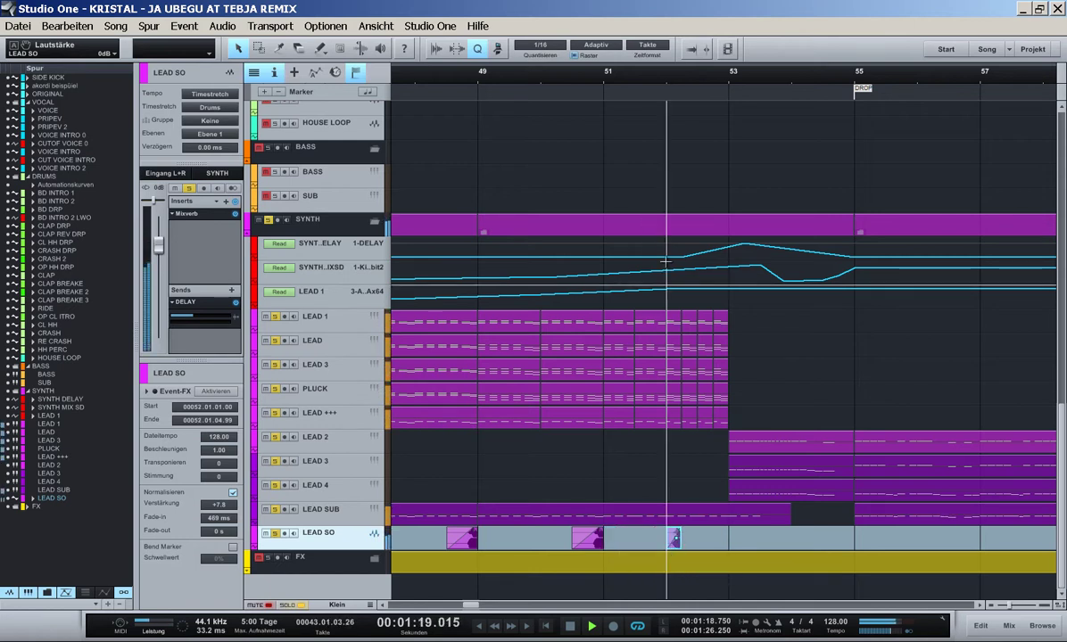
key("d")
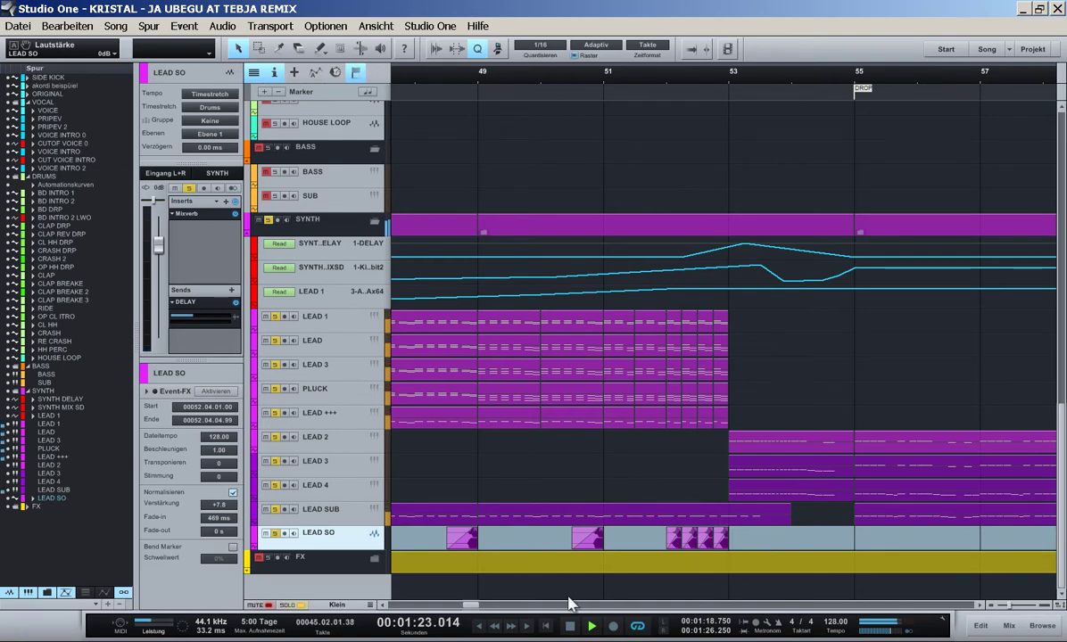
- Clear the SYNTH folder's solo, unmute the other tracks and turn off loop playback
key("w")
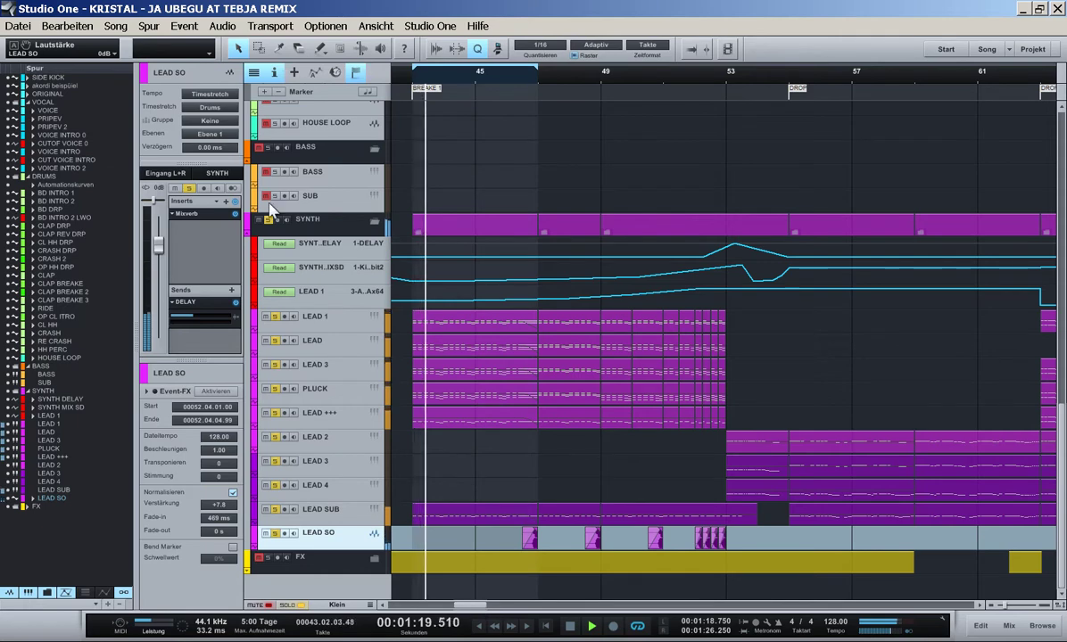
left_click_drag(480, 605, 413, 612)
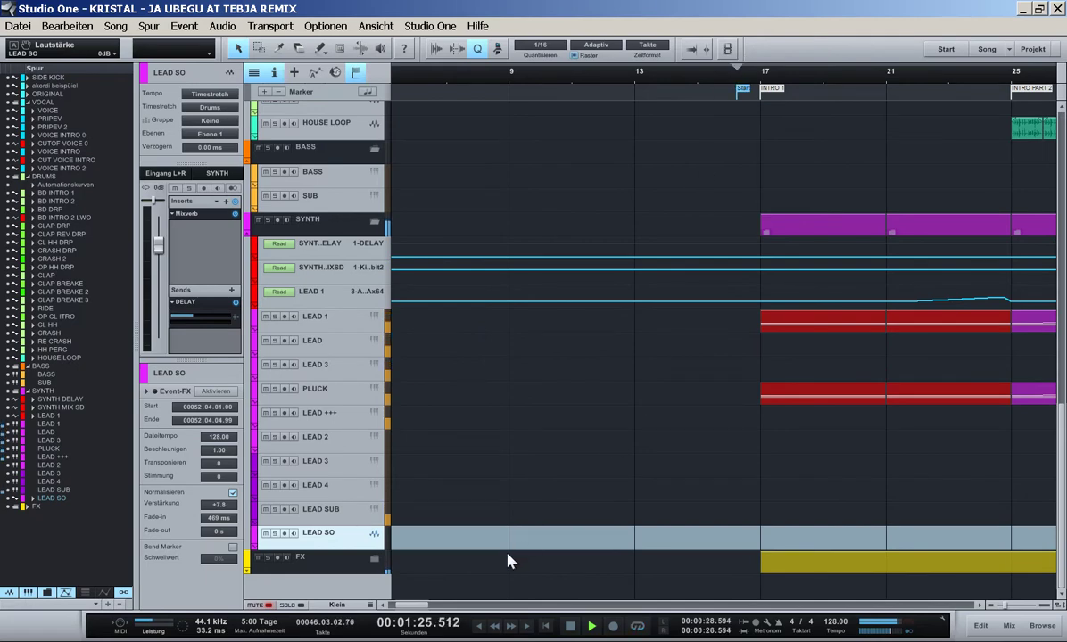
left_click_drag(417, 606, 474, 607)
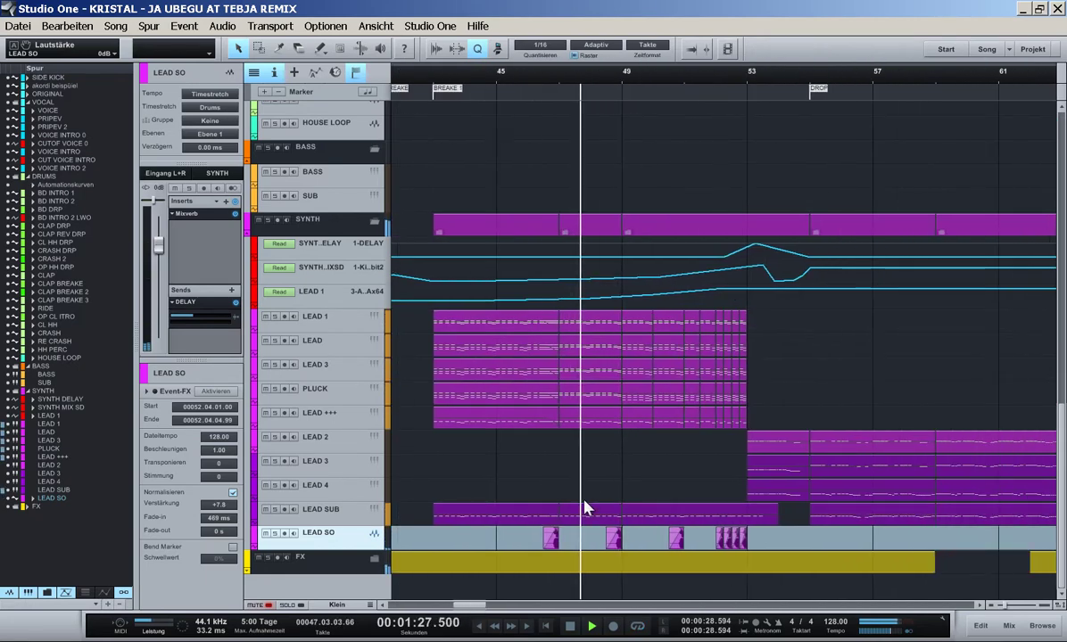
- Play the full arrangement from the PRE BREAKE marker to check the reversed hits against all tracks
scroll(585, 489, "down", 1)
key("shift+w")
key("w")
key("w")
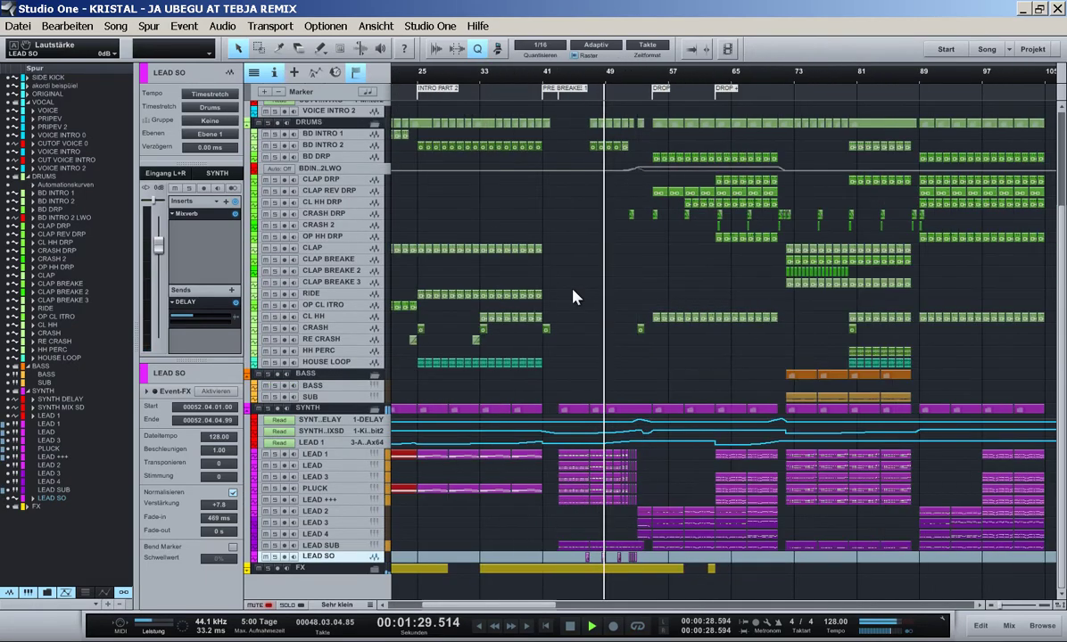
left_click(542, 89)
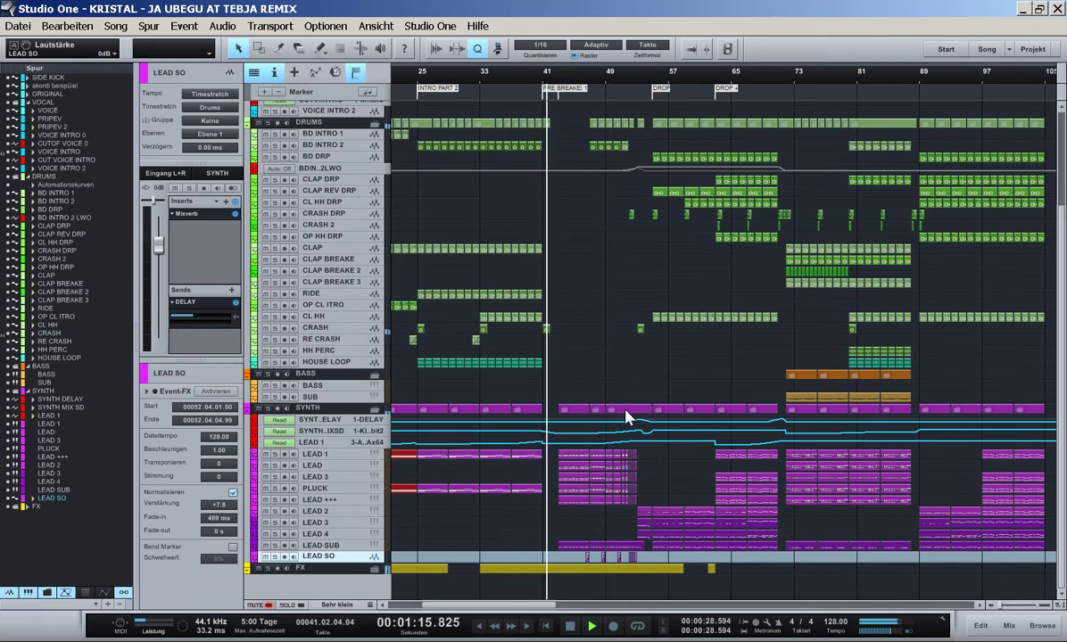
key("e")
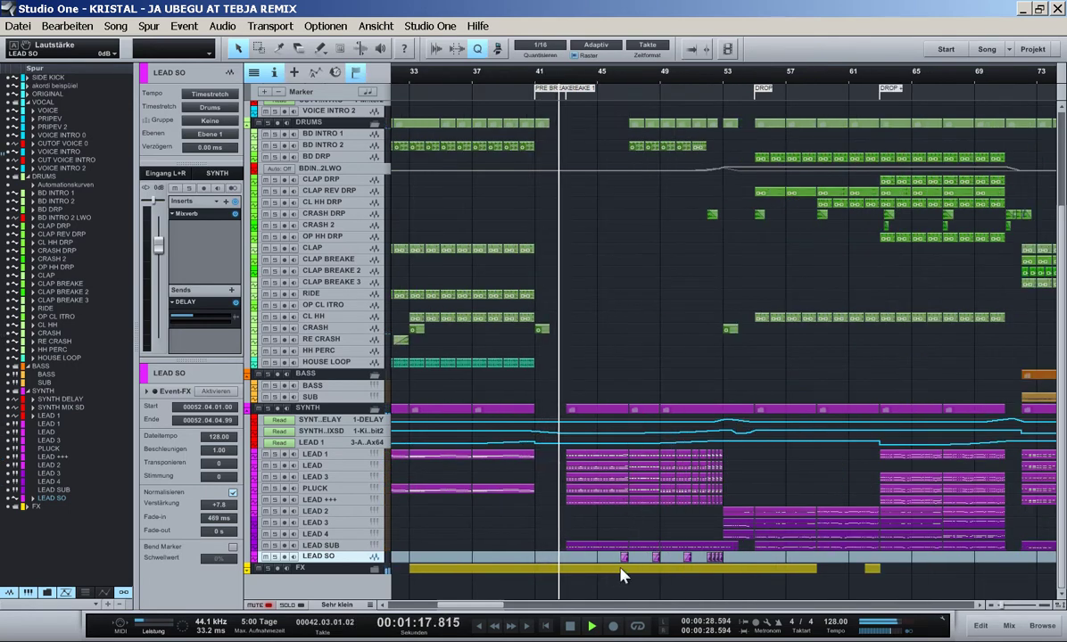
- Try to time-compress the first LEAD SO hit to a speed factor of 4.00 and undo the change
left_click_drag(629, 561, 555, 560)
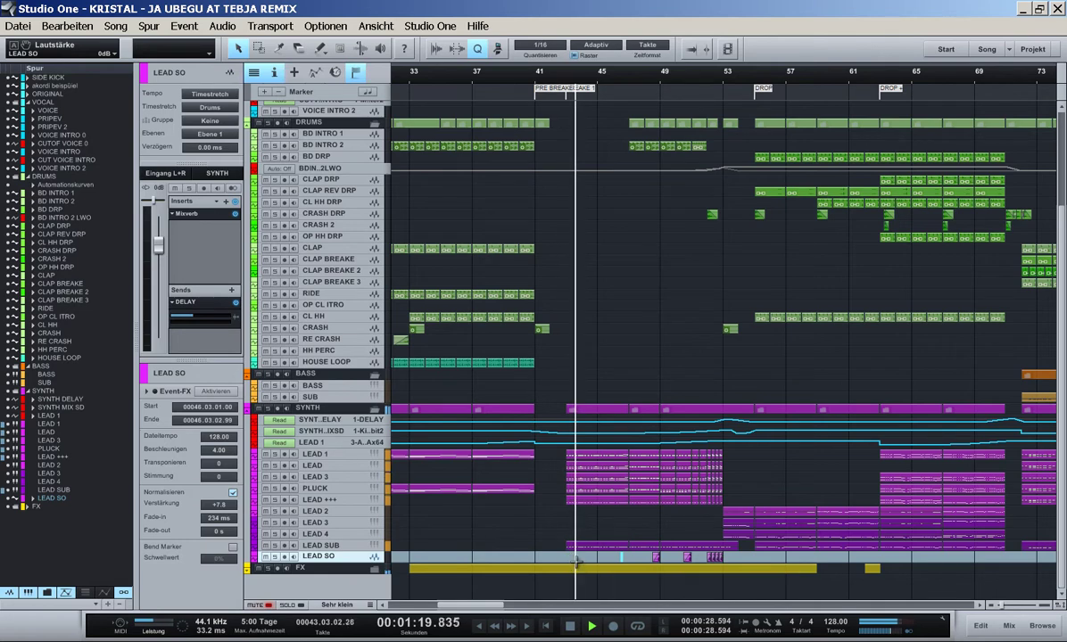
key("ctrl+z")
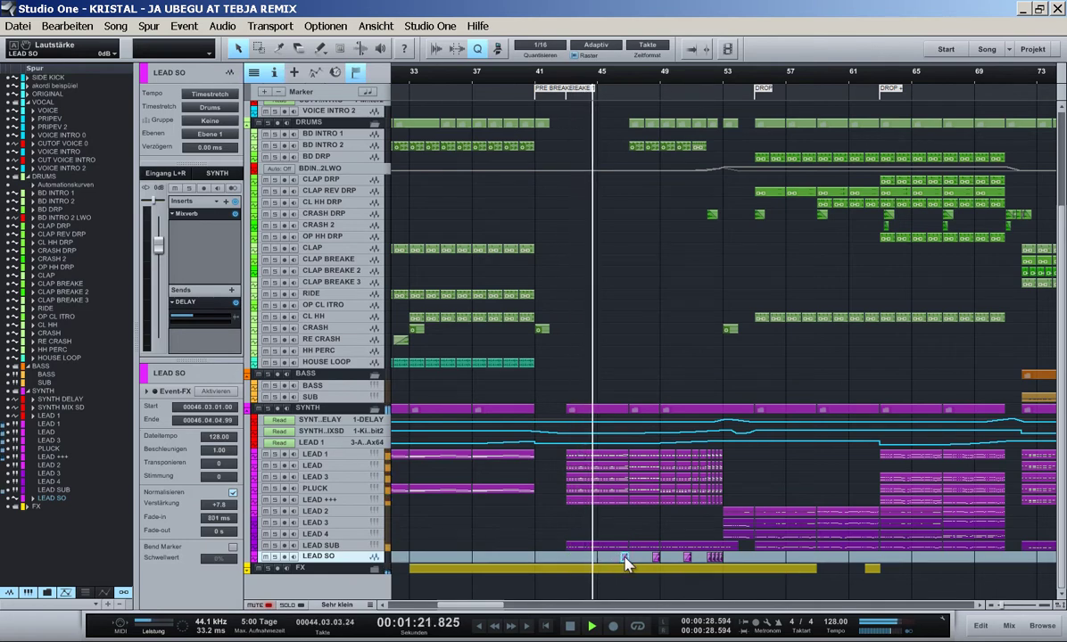
- Copy the first LEAD SO clip at bar 46 to position 42.03.01.00
left_click_drag(627, 562, 564, 566)
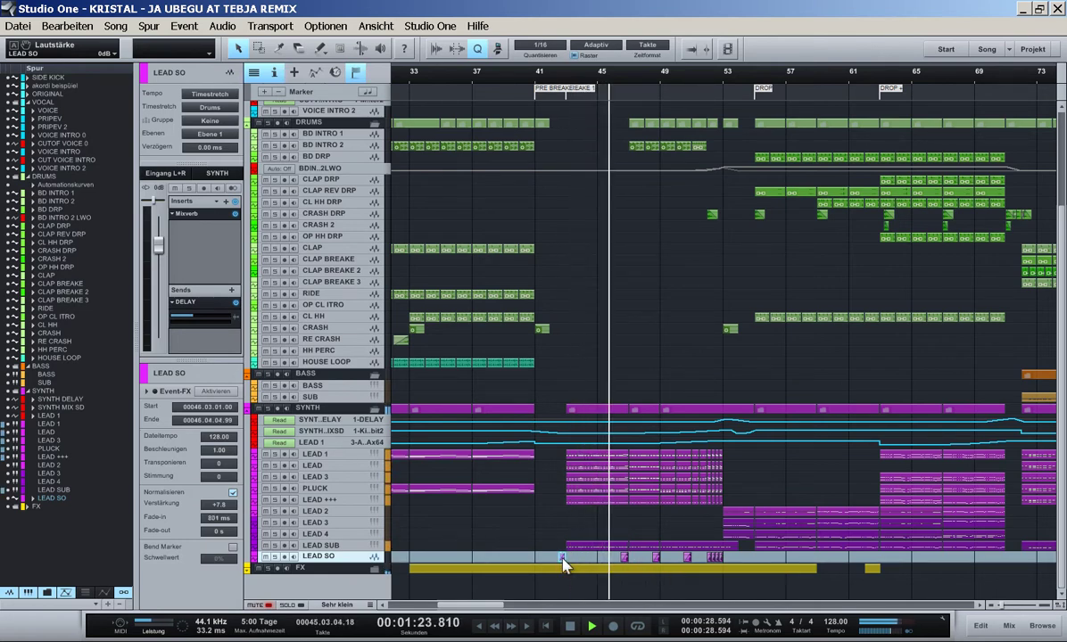
key("e")
key("e")
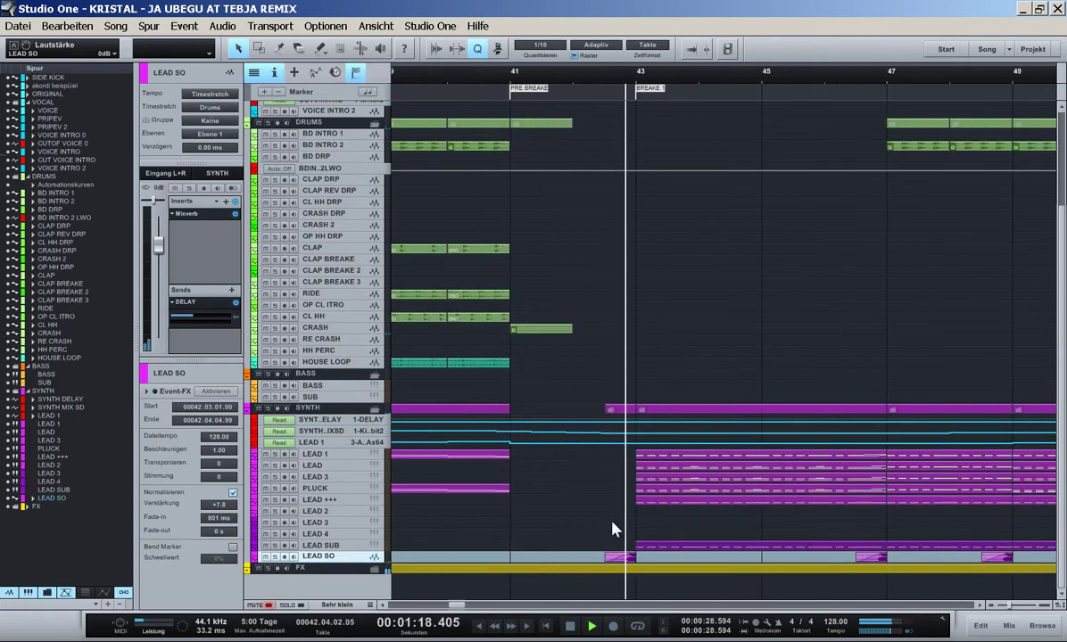
key("w")
key("w")
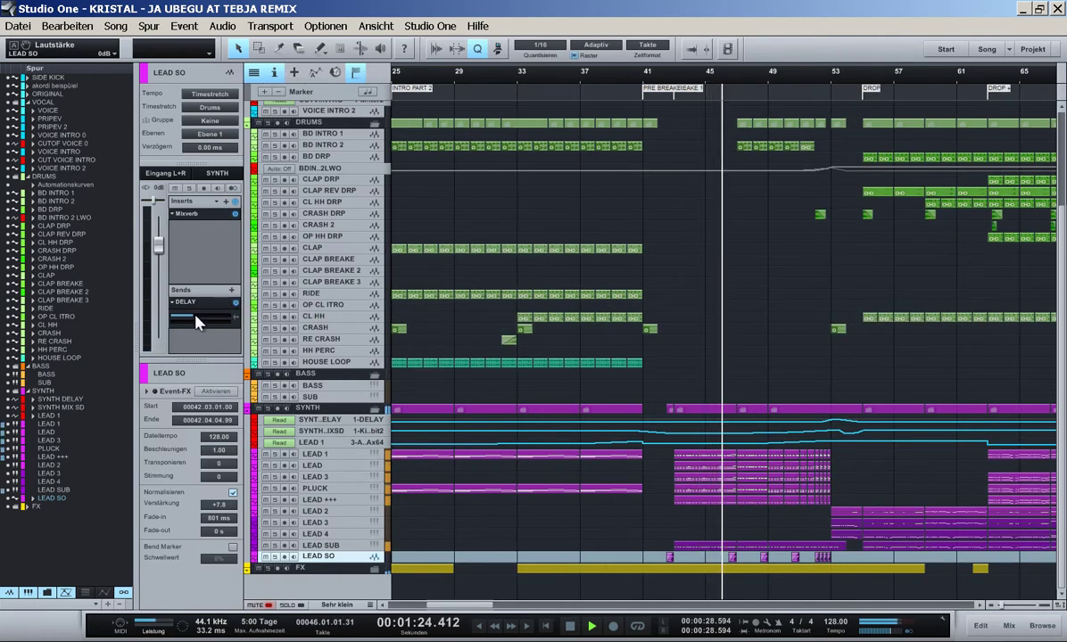
- Set LEAD SO's DELAY send level to -8.0 dB and its track volume to -2.9 dB
left_click_drag(195, 315, 206, 316)
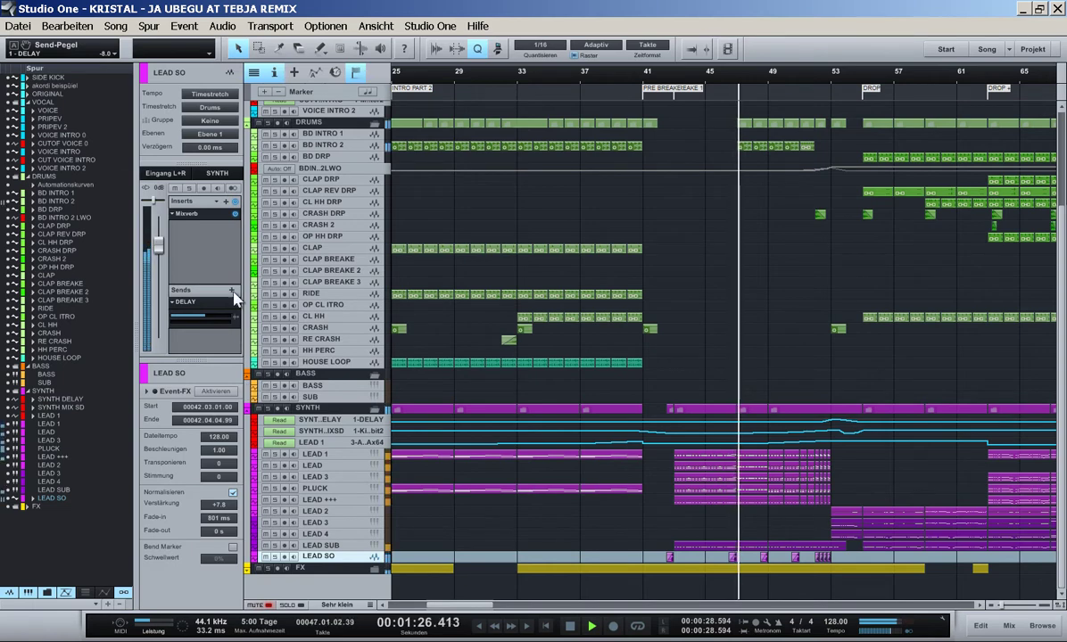
left_click_drag(158, 245, 152, 267)
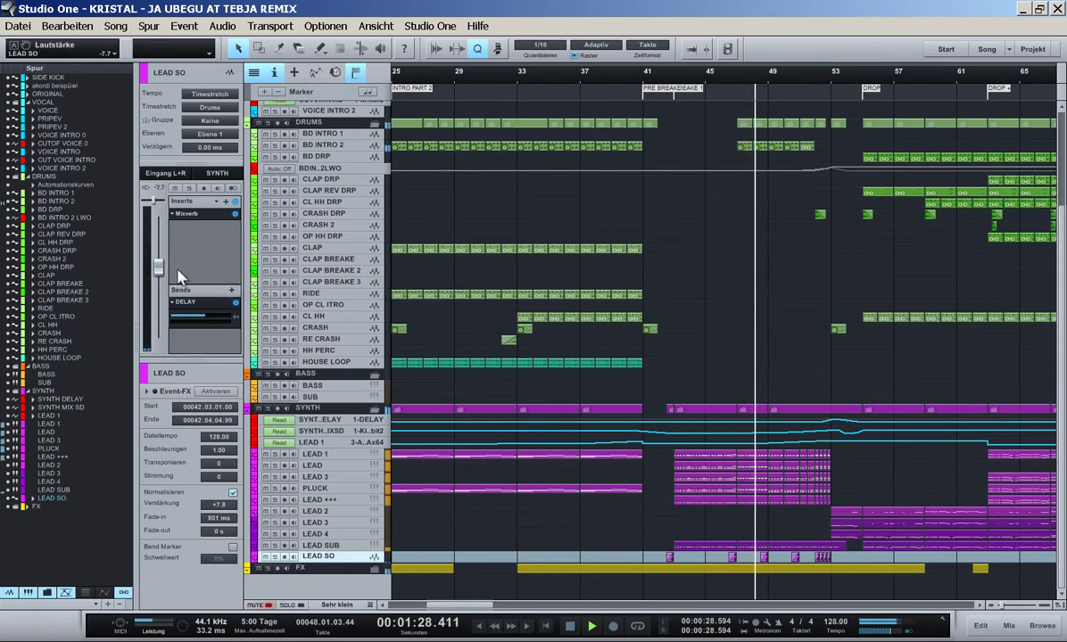
left_click_drag(157, 267, 157, 254)
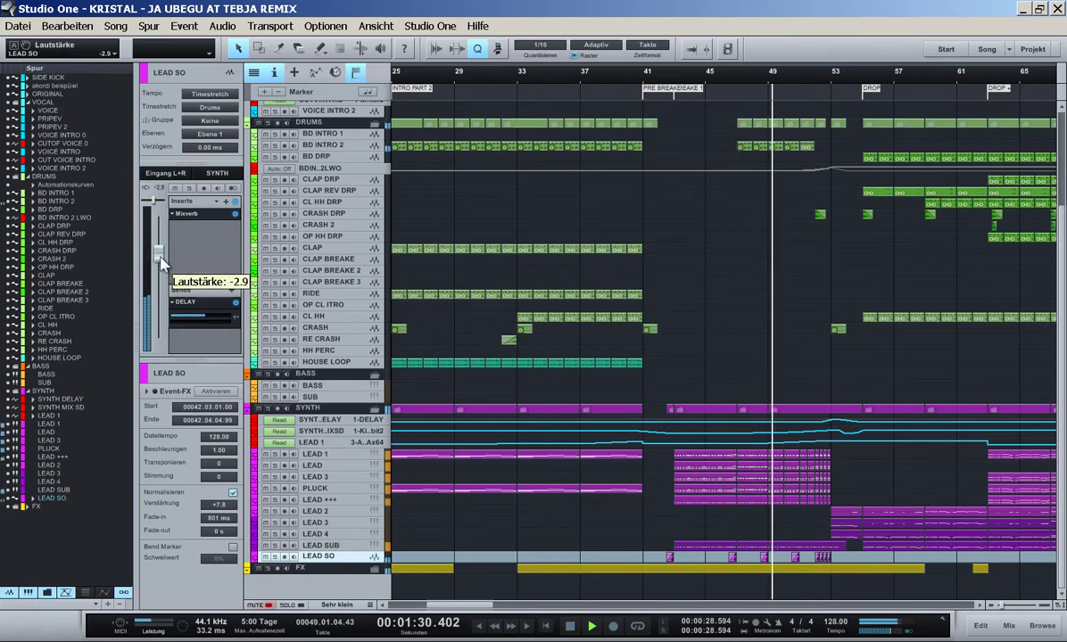
- Add a BIG HALL send to LEAD SO and lower the track volume to -6.1 dB
left_click(231, 290)
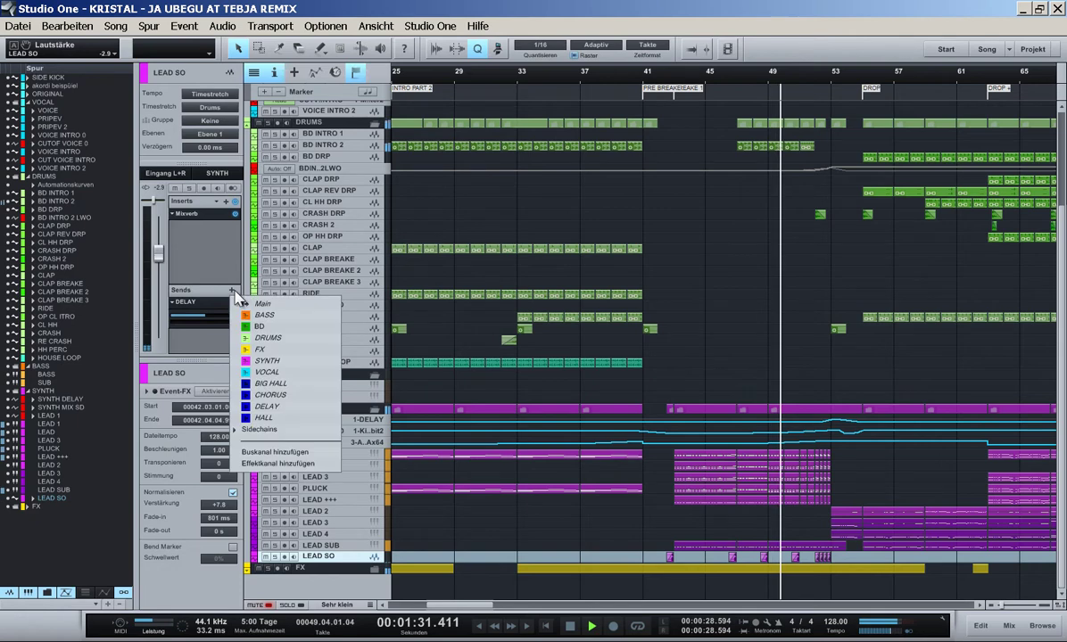
left_click(268, 382)
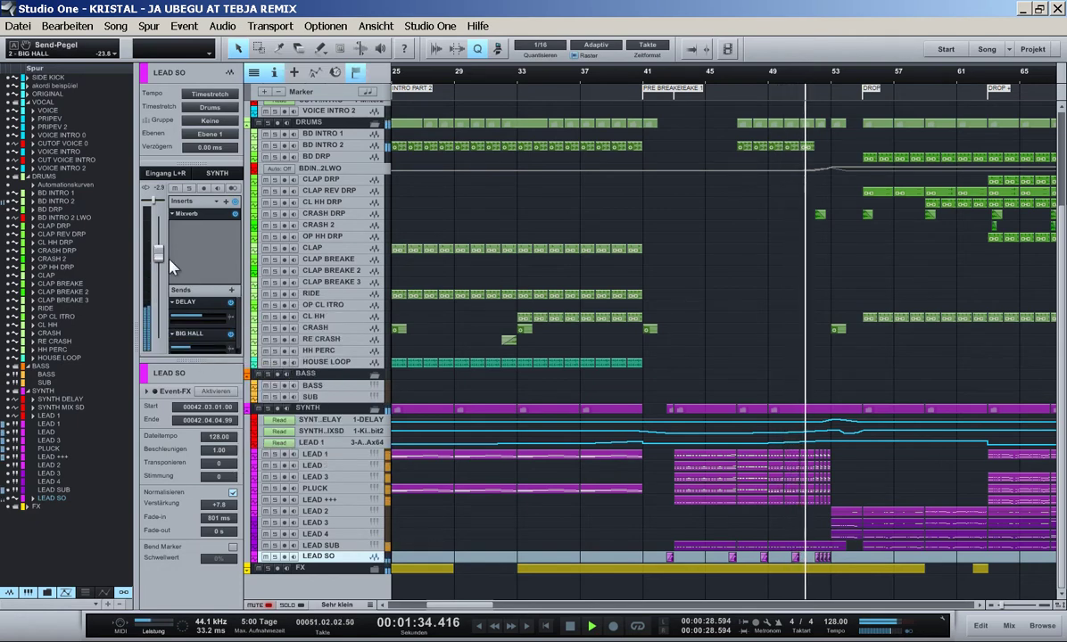
left_click_drag(158, 254, 161, 266)
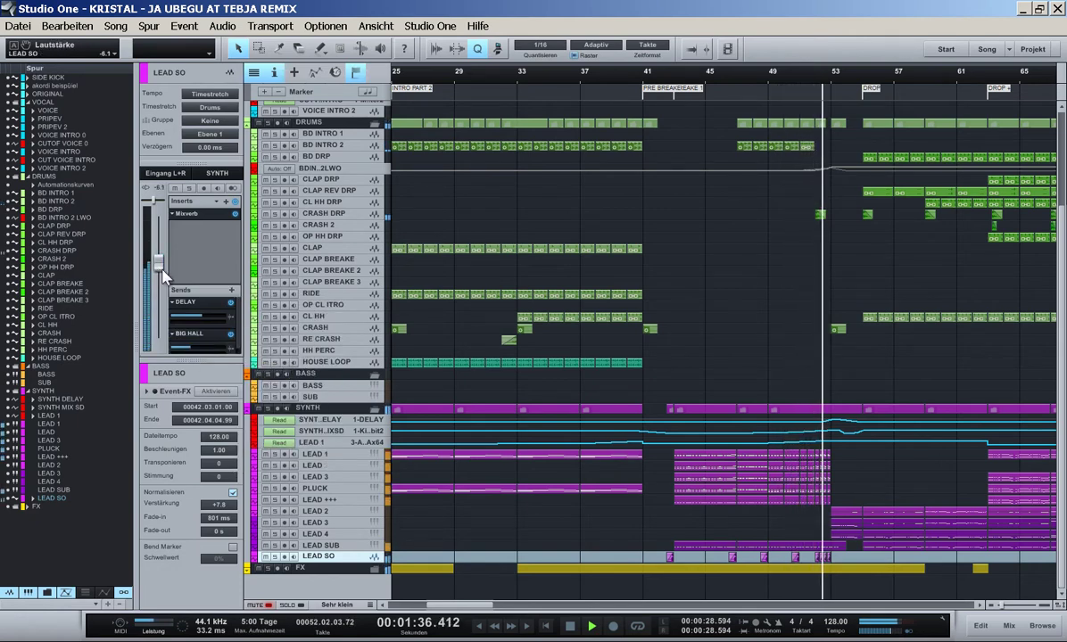
- Restart playback before the break, reroute LEAD SO's BIG HALL send to CHORUS, and set its level to -29.4 dB
key("e")
key("e")
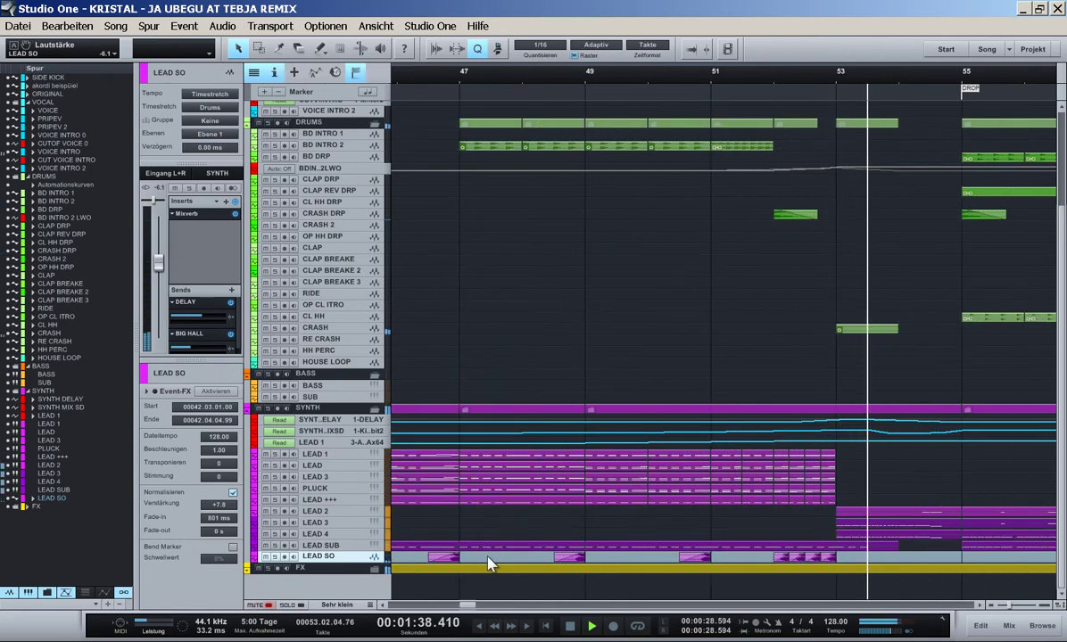
key("w")
key("w")
left_click(652, 79)
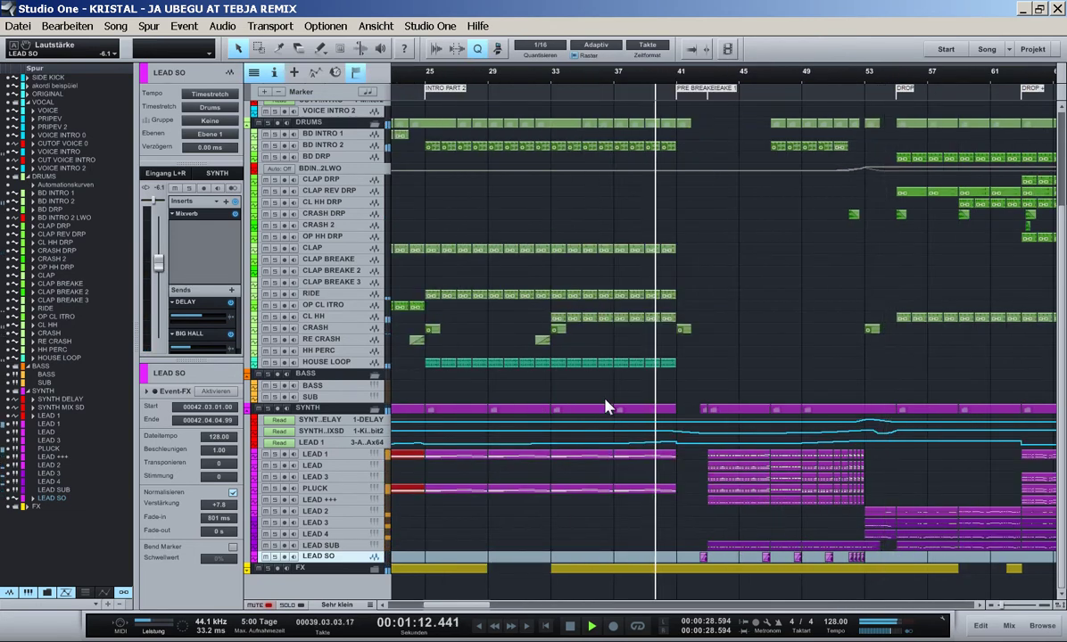
left_click_drag(188, 357, 179, 356)
left_click(173, 333)
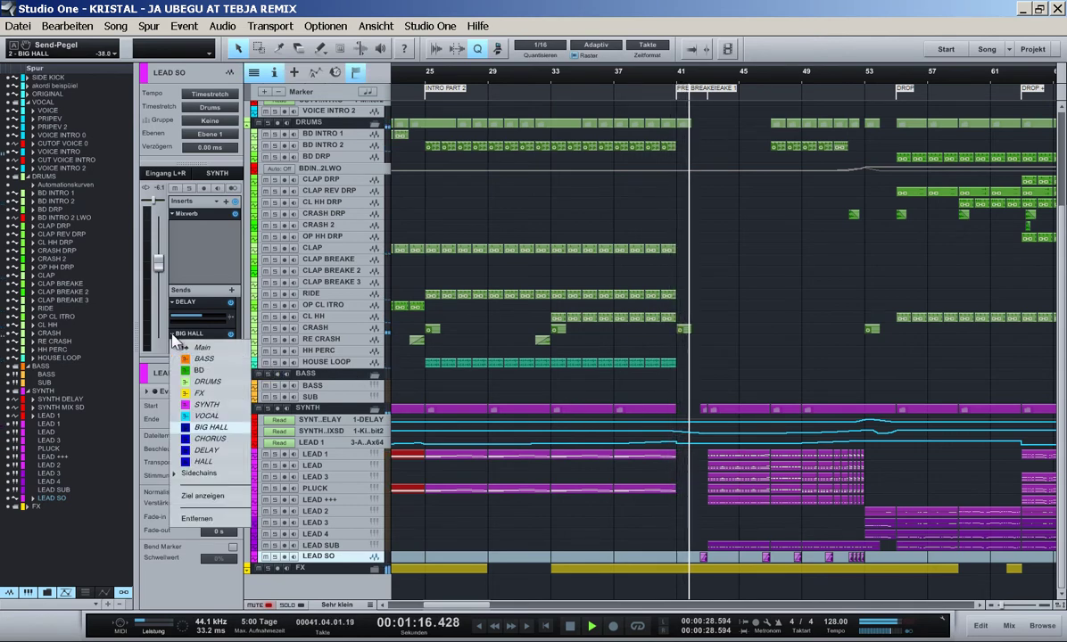
left_click(198, 439)
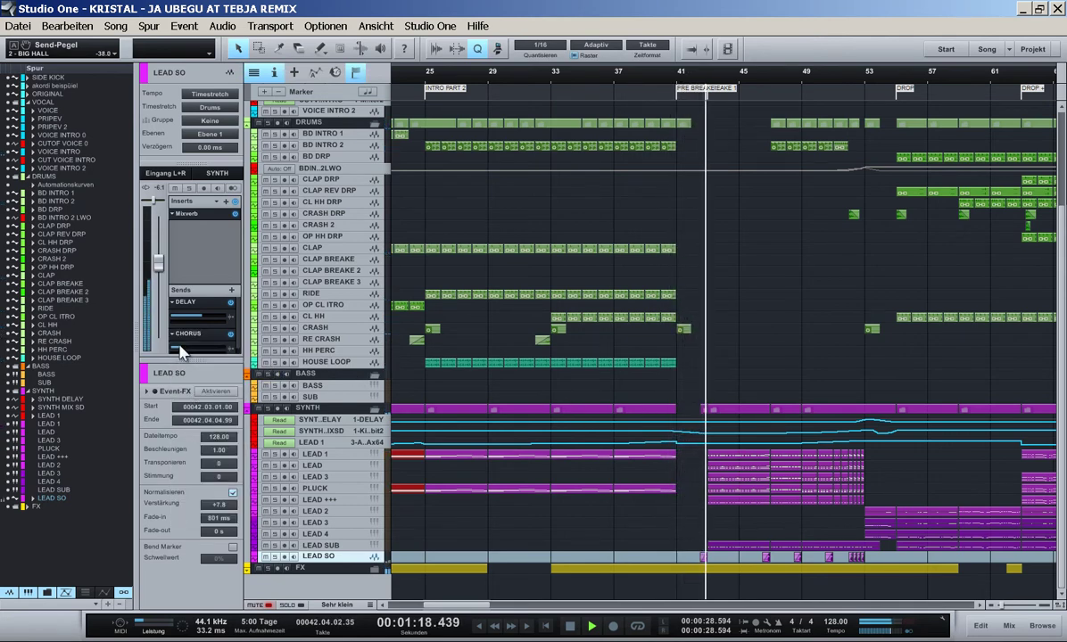
left_click_drag(183, 353, 191, 353)
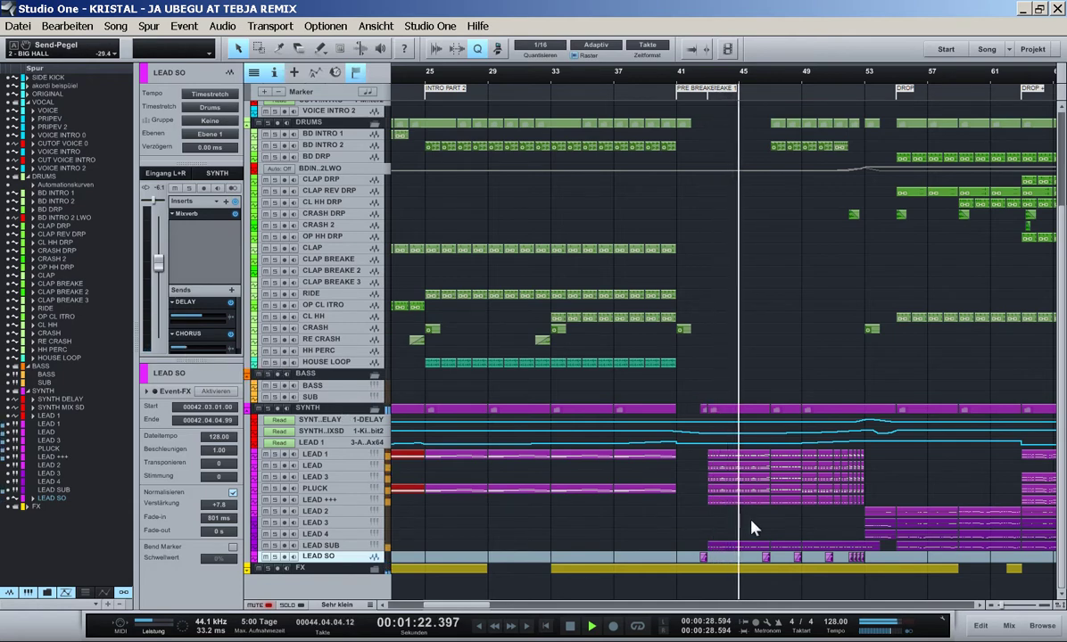
- Copy the LEAD SO clip at bar 46 to position 44.03.01.00 and restart playback
key("e")
left_click_drag(792, 558, 730, 558)
key("space")
key("space")
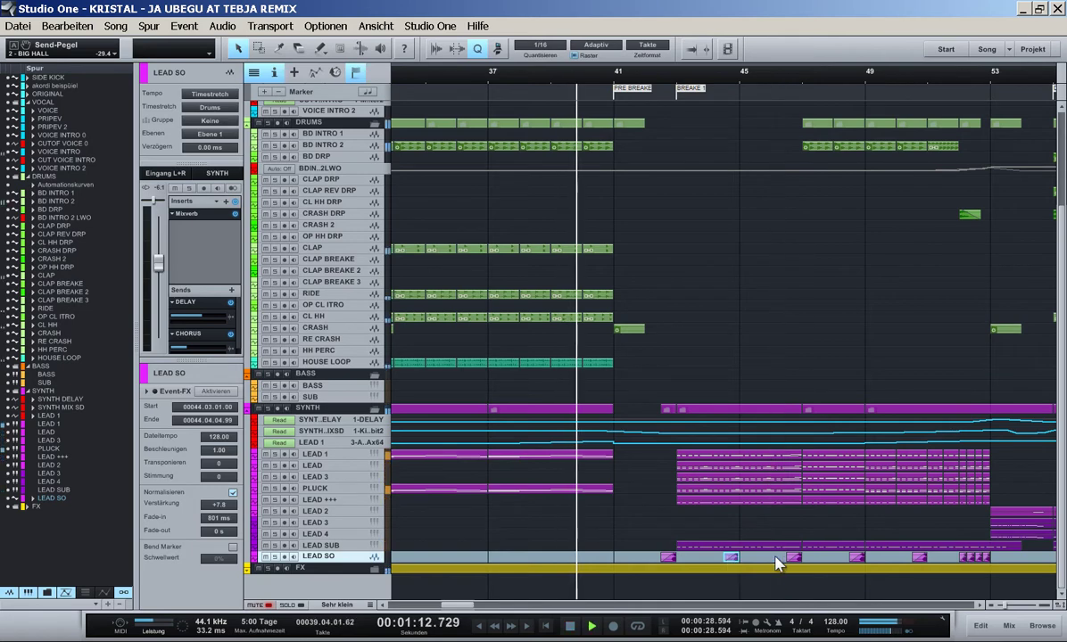
- Copy the LEAD SO clip at bar 48 to position 49.03.01.00 and save the song
left_click(860, 561)
left_click_drag(861, 568, 888, 567)
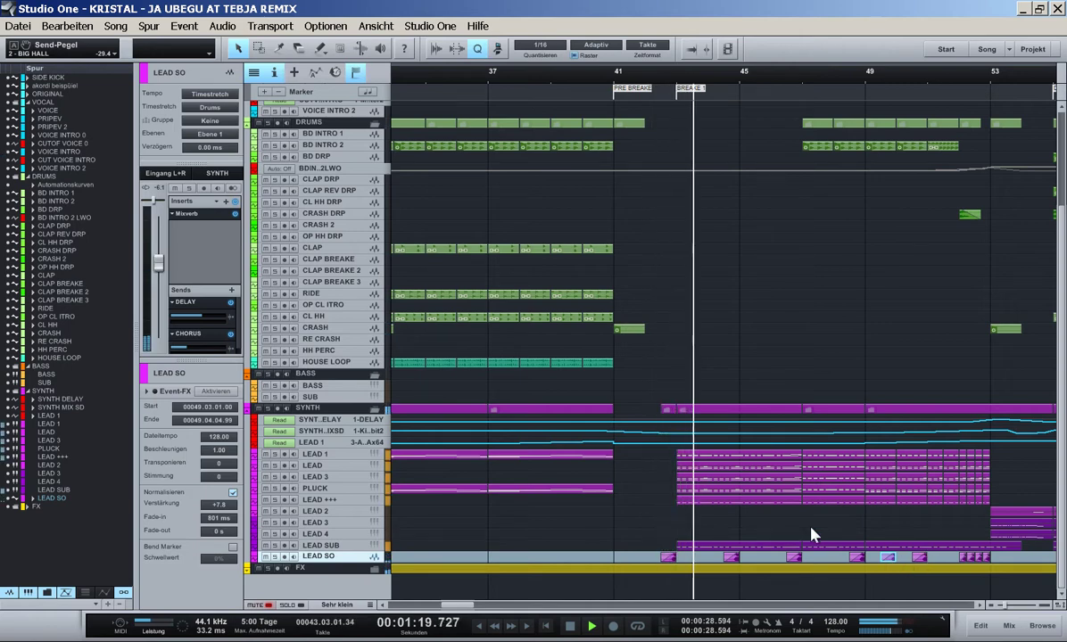
key("w")
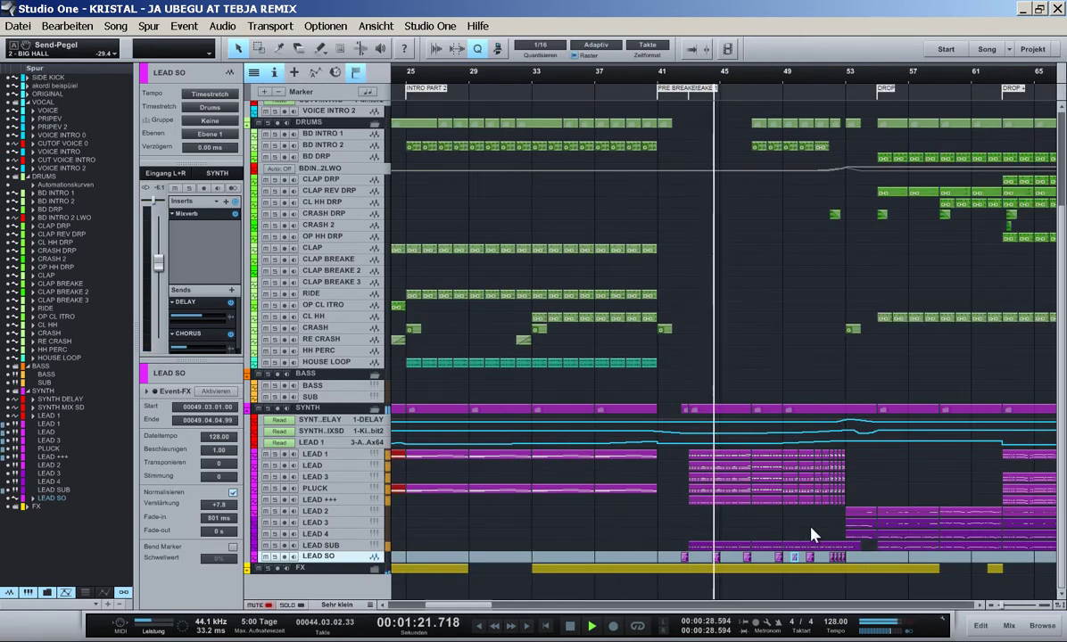
key("ctrl+s")
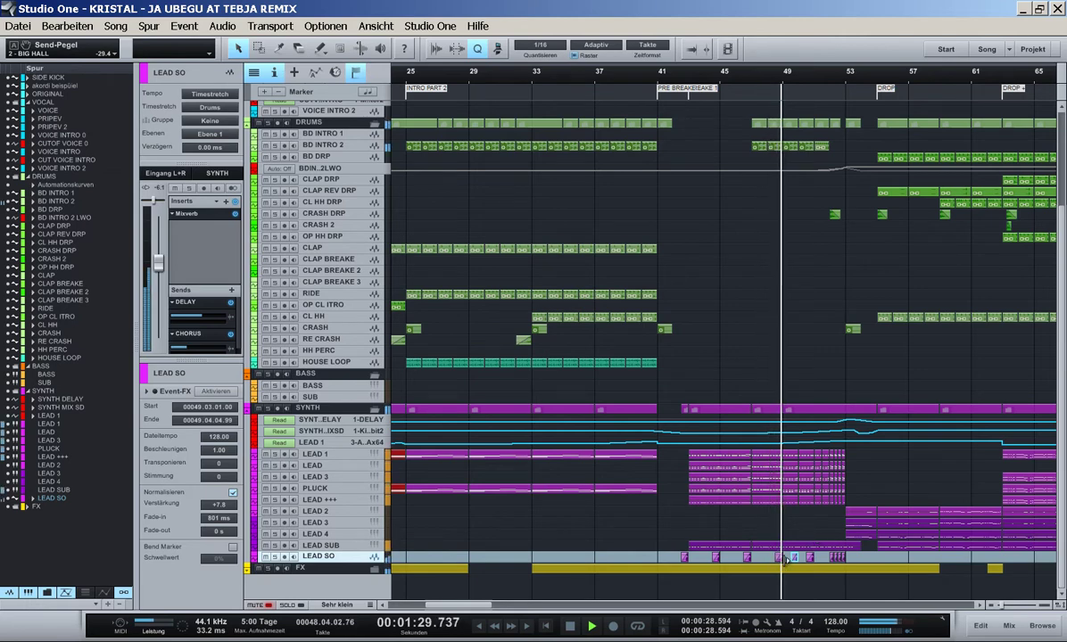
- Copy the LEAD SO clip at bar 48 to position 47.03.01.00 and replay from around the PRE BREAKE marker
mouse_move(776, 564)
left_mouse_down()
mouse_move(786, 577)
mouse_move(767, 563)
left_mouse_up()
left_click_drag(869, 78, 866, 95)
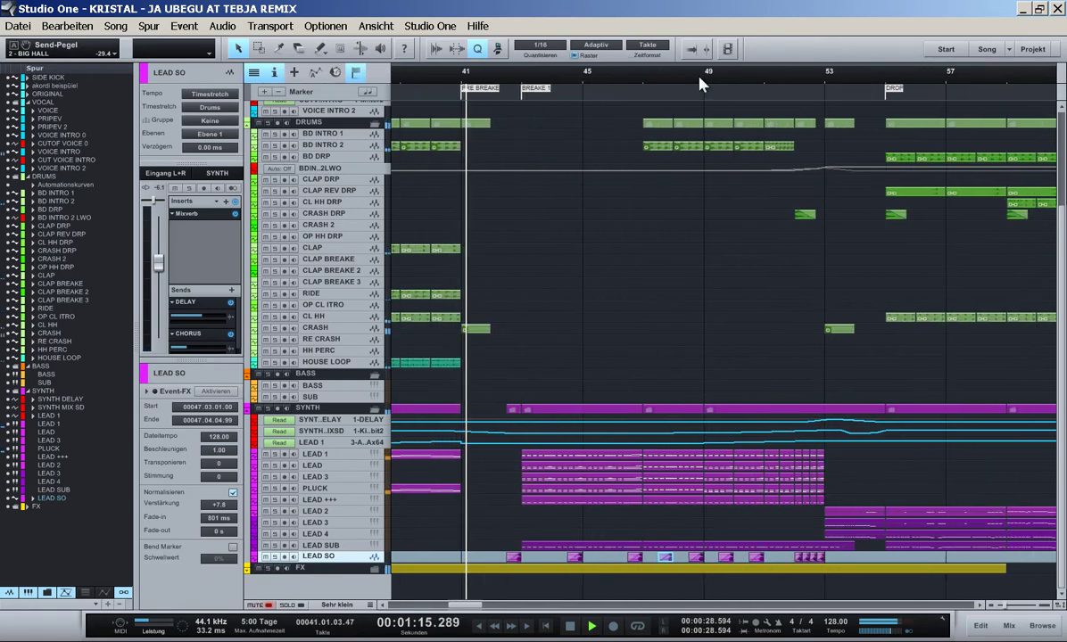
scroll(687, 85, "up", 3)
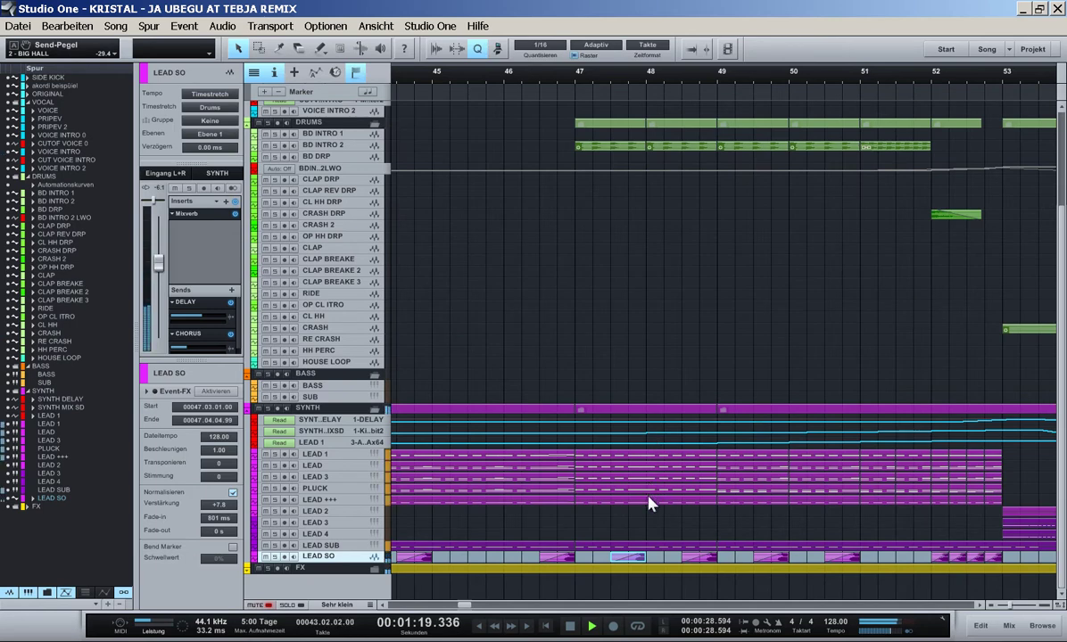
- Raise LEAD SO's track volume to -4.2 dB while the break plays
key("w")
key("w")
key("w")
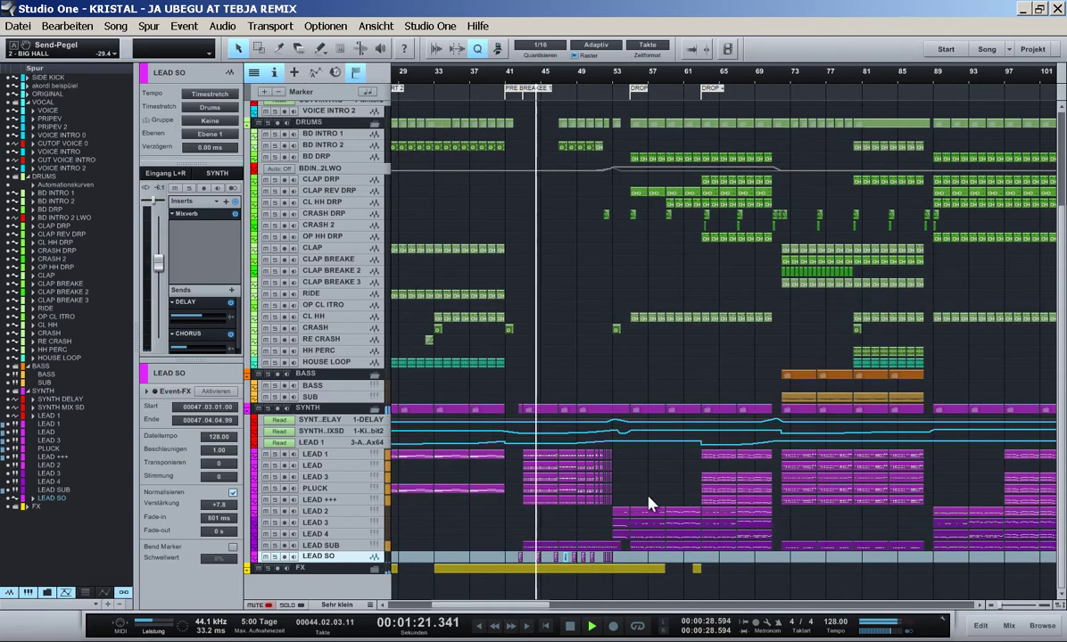
key("e")
key("e")
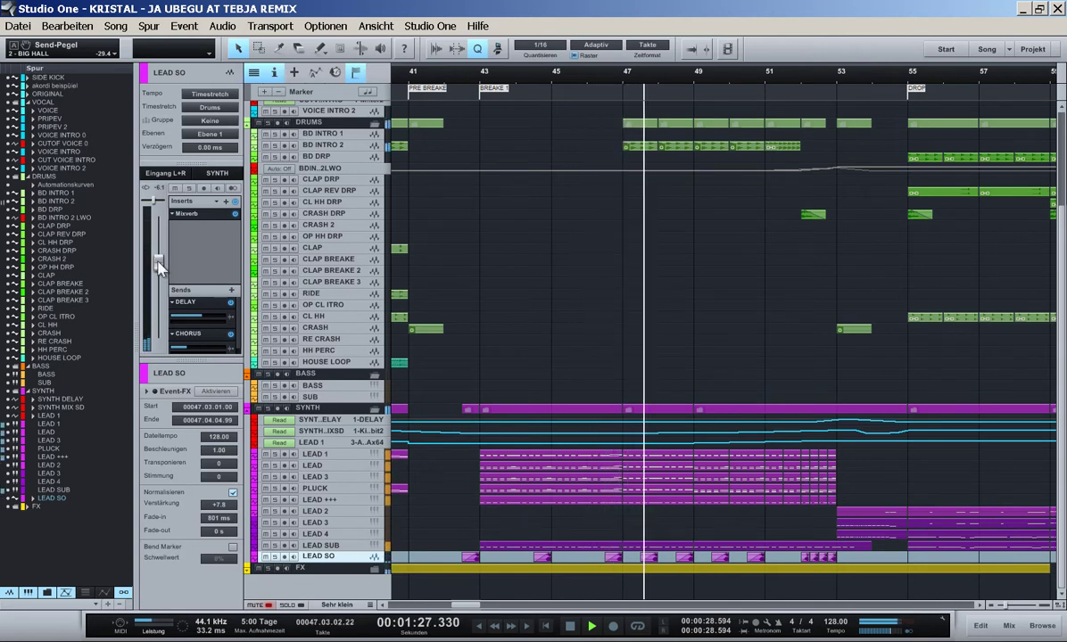
left_click_drag(158, 262, 158, 257)
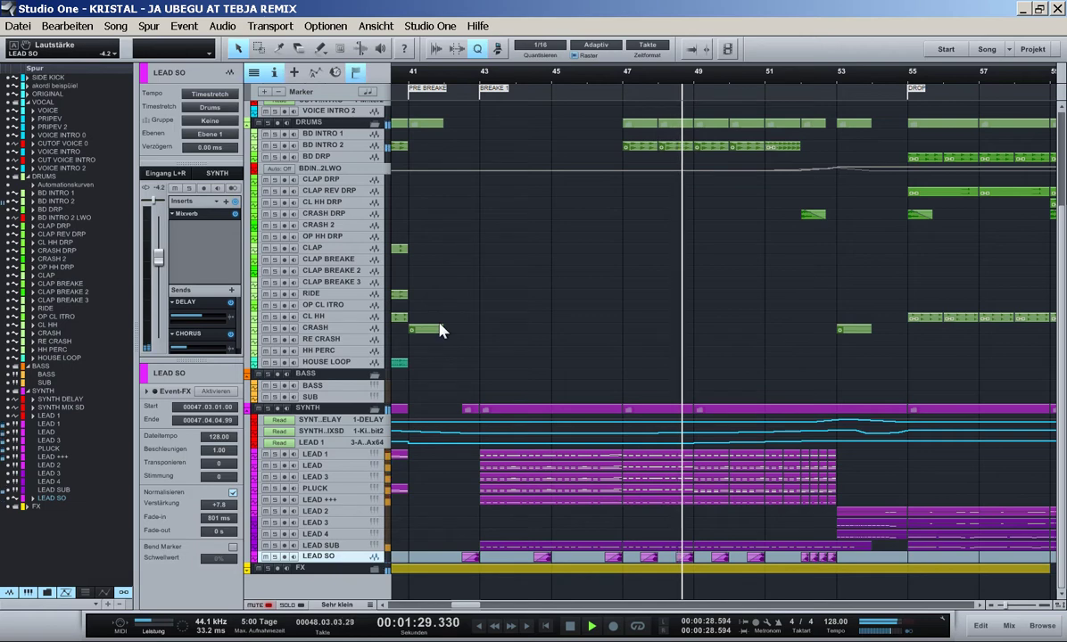
- Delete the four short LEAD SO clips in bar 52
key("w")
key("w")
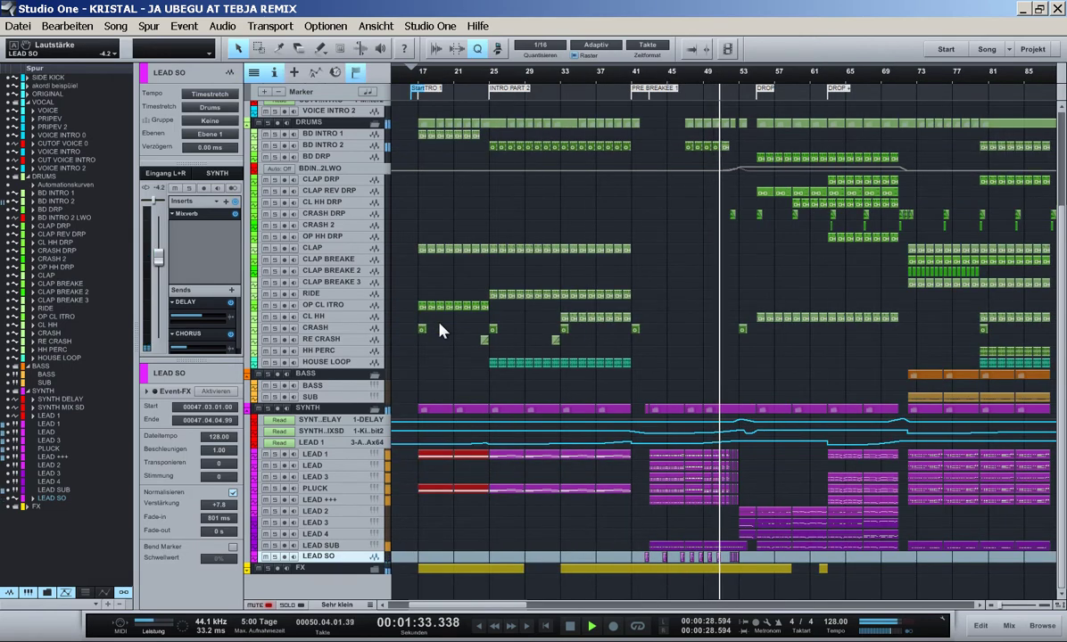
key("e")
key("e")
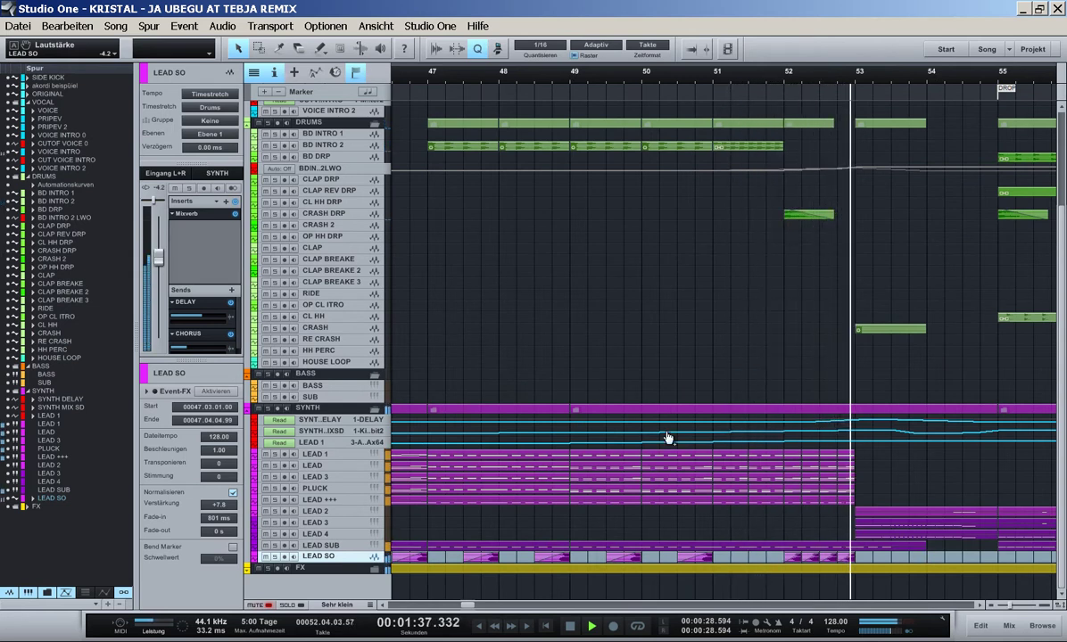
left_click_drag(869, 560, 782, 565)
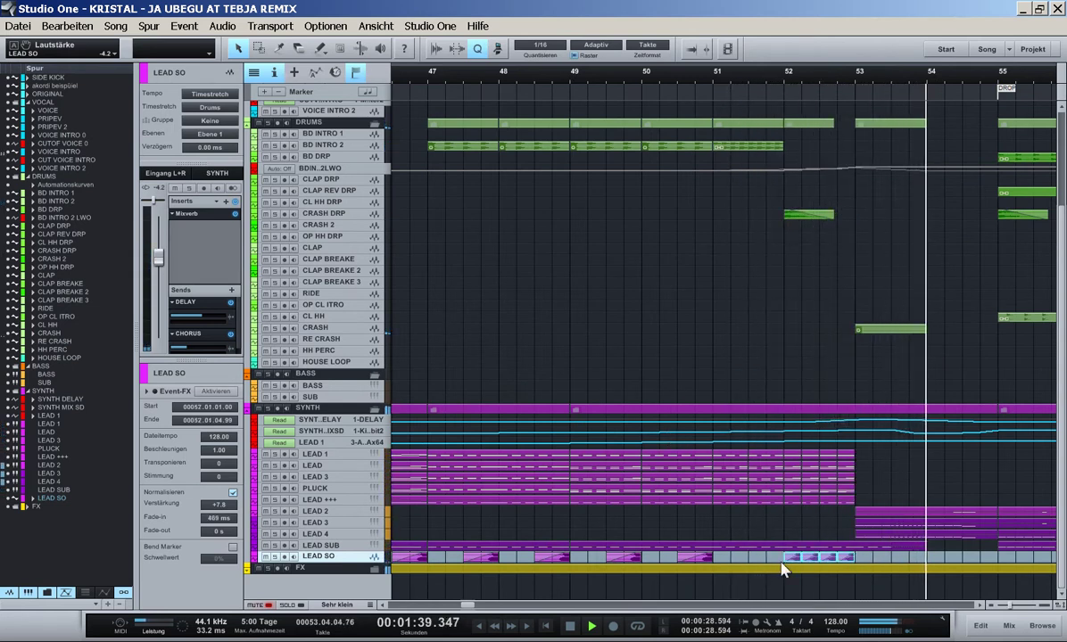
key("Delete")
key("w")
key("w")
key("w")
key("w")
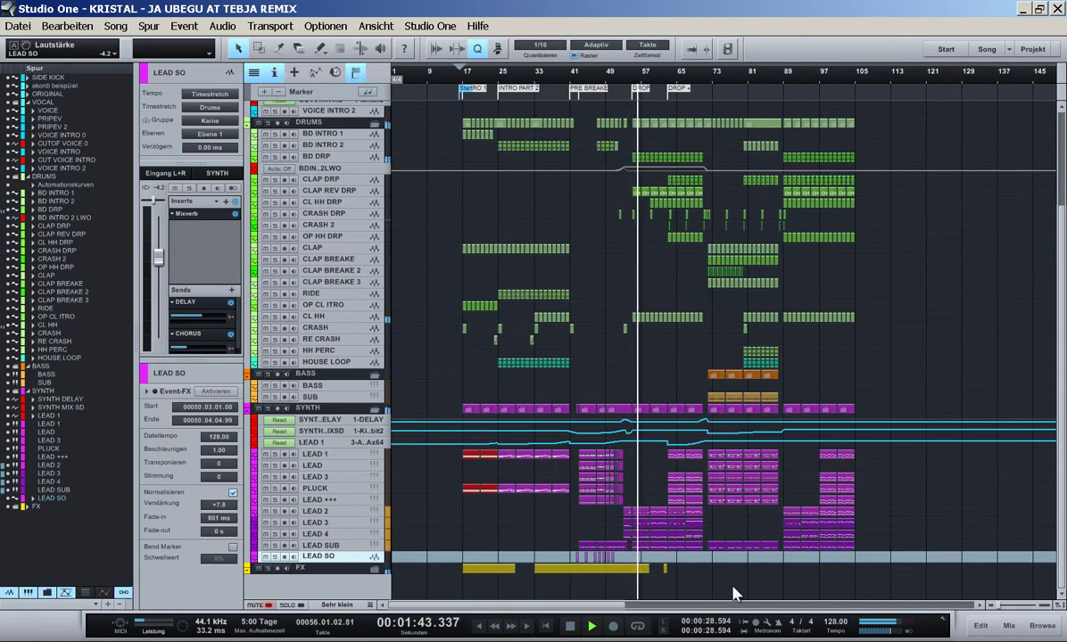
- Play the song from the intro, then from just before the PRE BREAKE marker to check the LEAD SO part
key("KP_1")
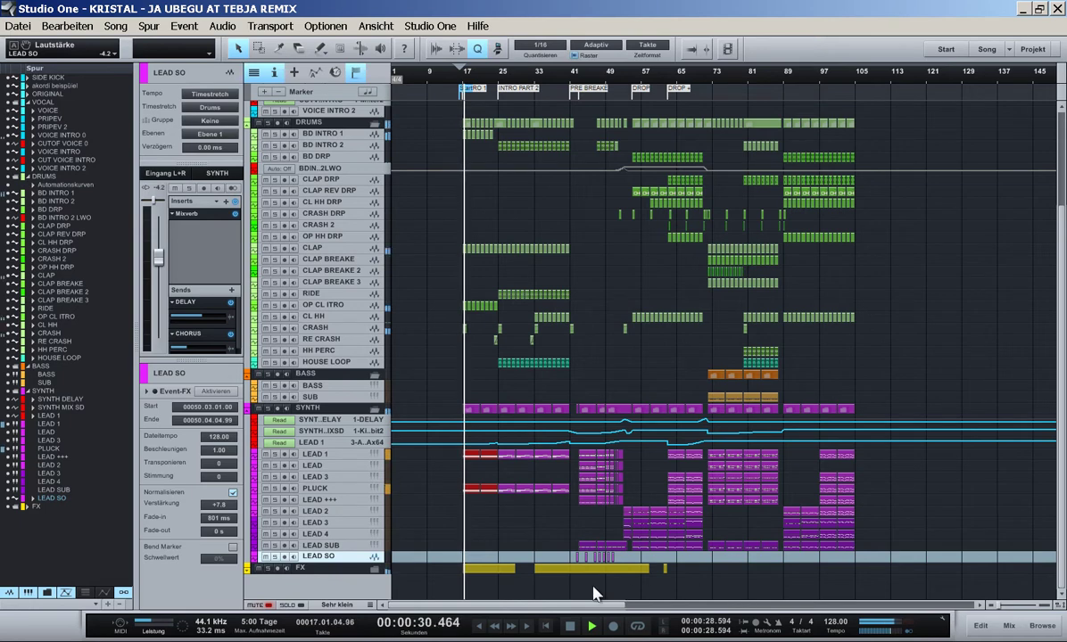
key("e")
left_click_drag(503, 605, 527, 605)
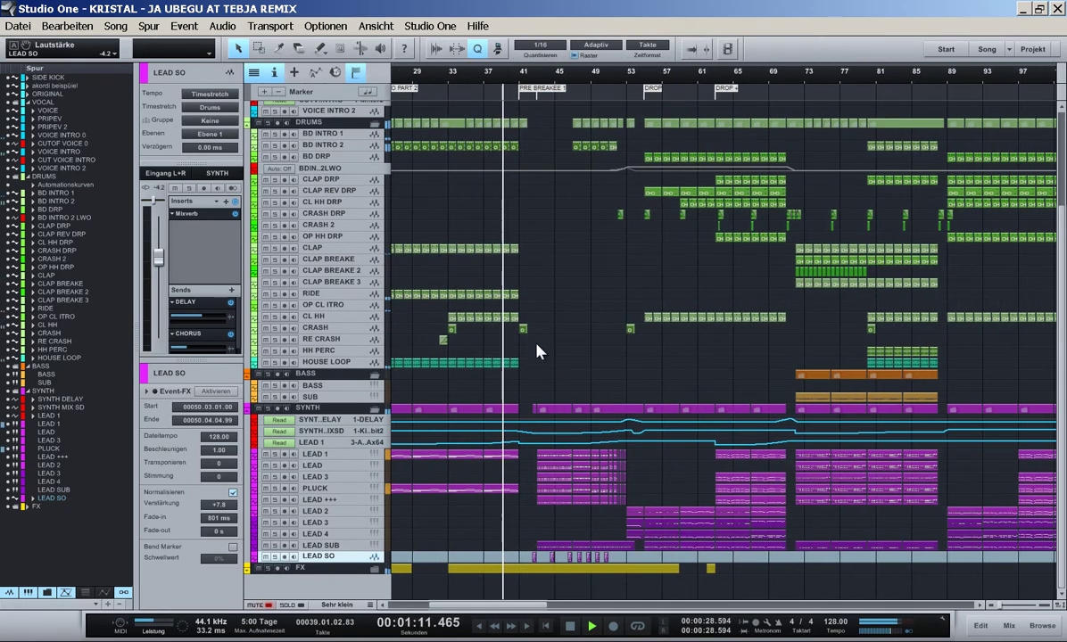
key("e")
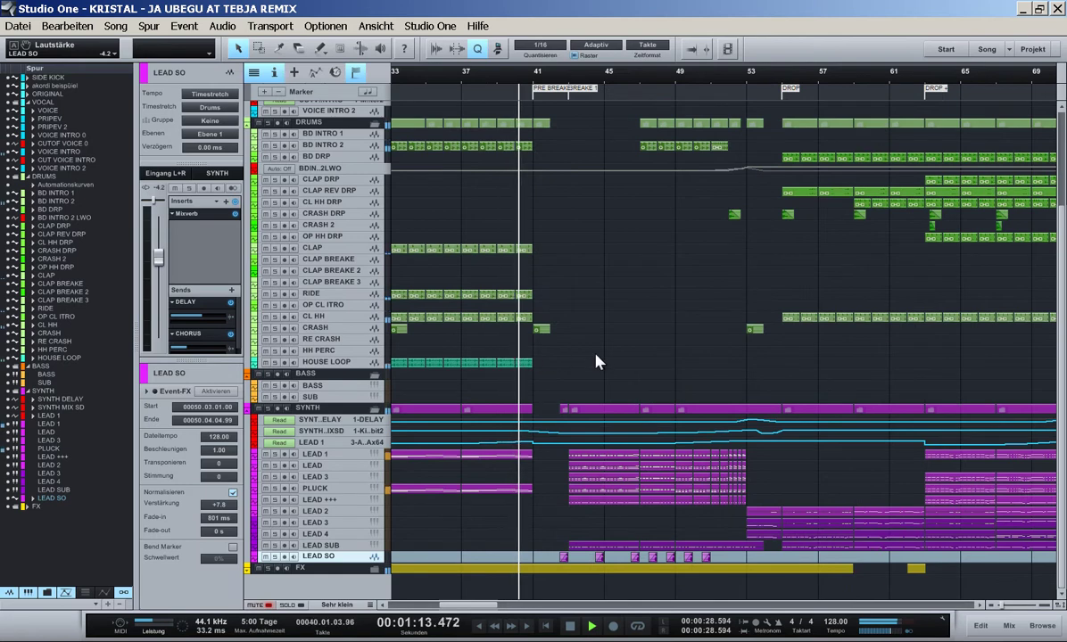
- Remove the BD INTRO 2 LWO automation track from the DRUMS folder
scroll(596, 361, "up", 5)
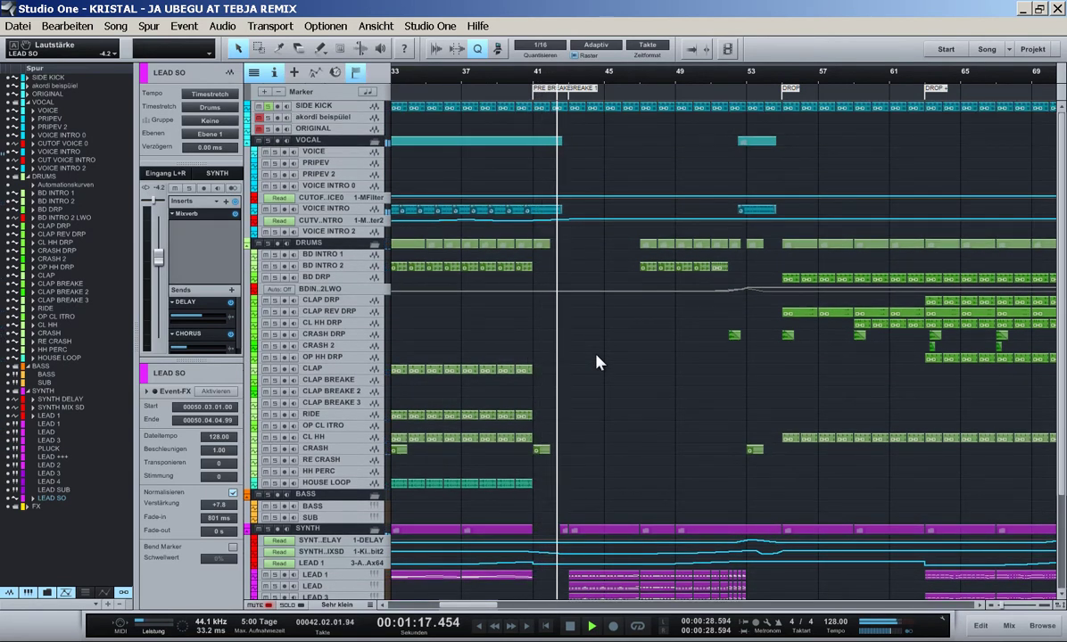
scroll(596, 355, "up", 1)
key("e")
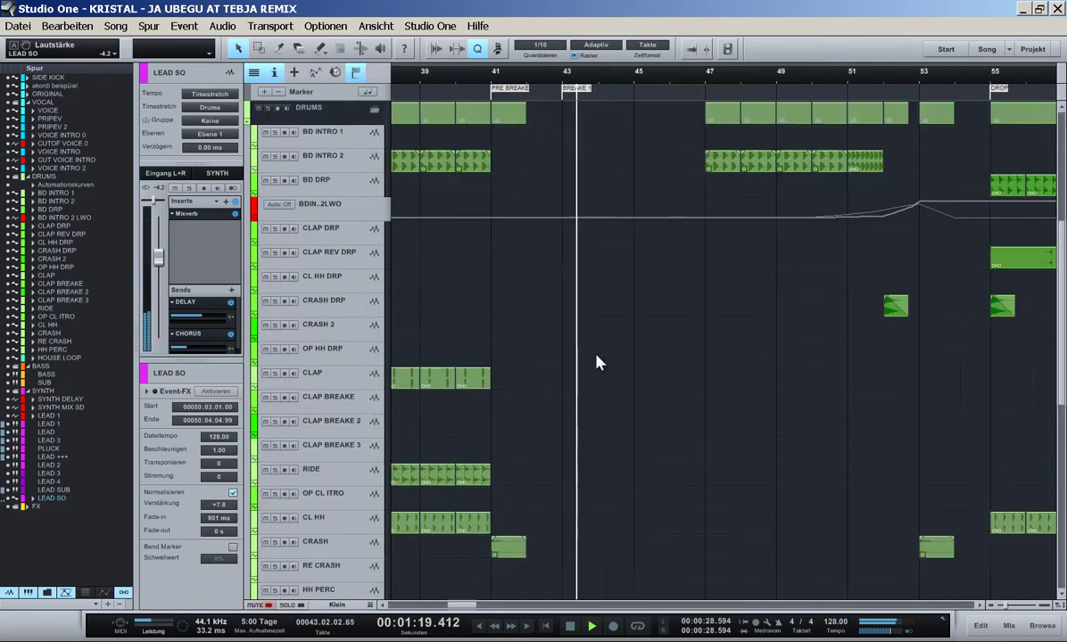
scroll(596, 361, "up", 4)
left_click(350, 375)
right_click(351, 374)
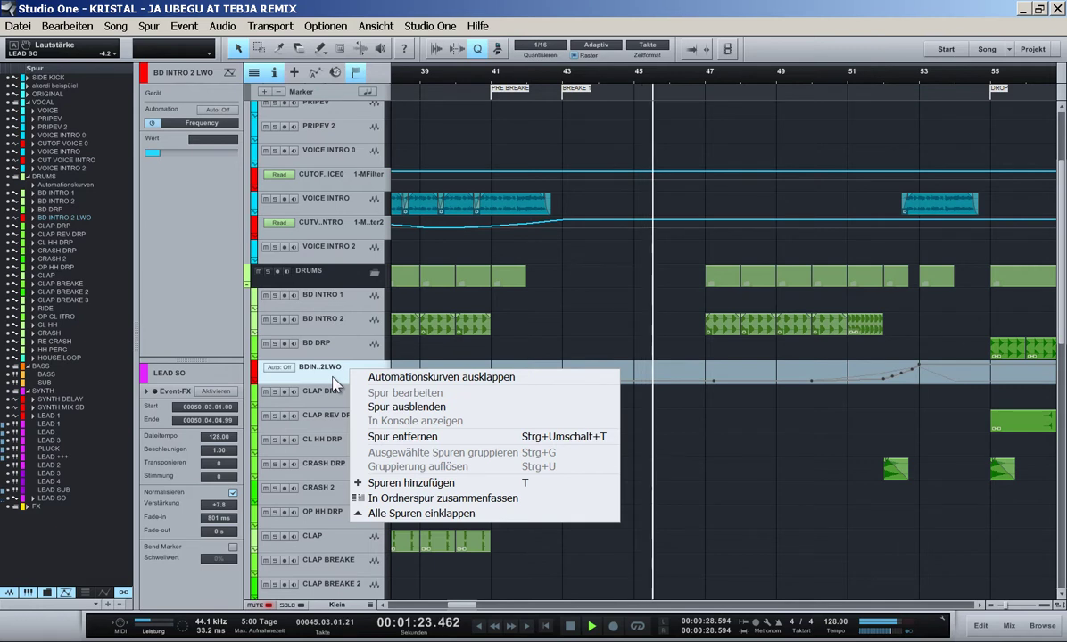
double_click(319, 373)
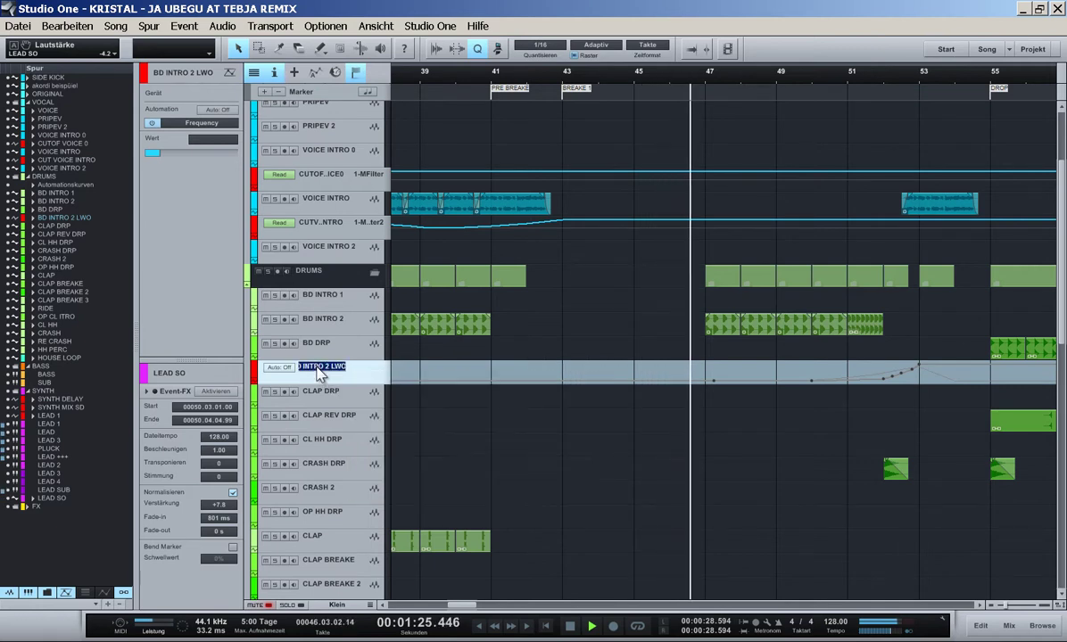
left_click(360, 375)
right_click(362, 375)
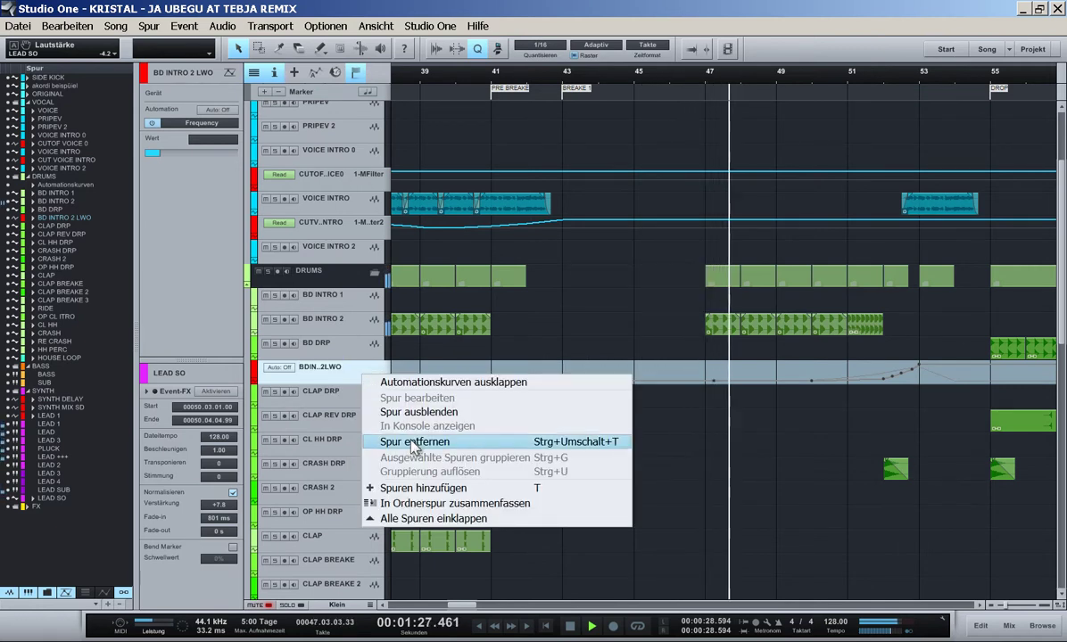
left_click(414, 443)
- Replay from just before PRE BREAKE and move the CUT VOICE INTRO automation's final rise point to 42.3 at 20.0 kHz
scroll(591, 445, "up", 5)
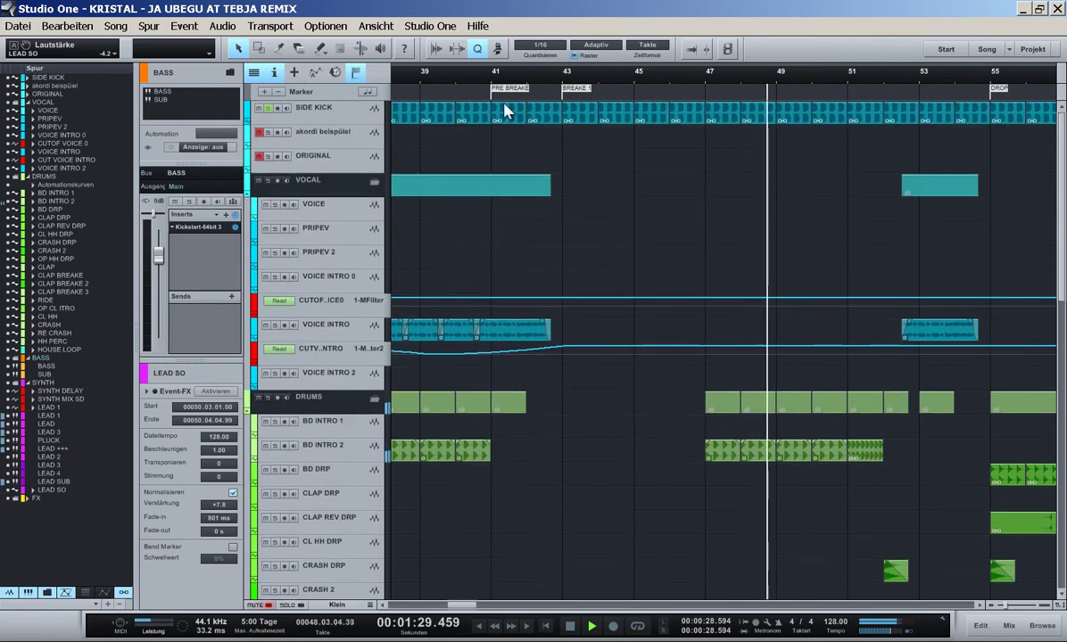
left_click(484, 76)
left_click(551, 349)
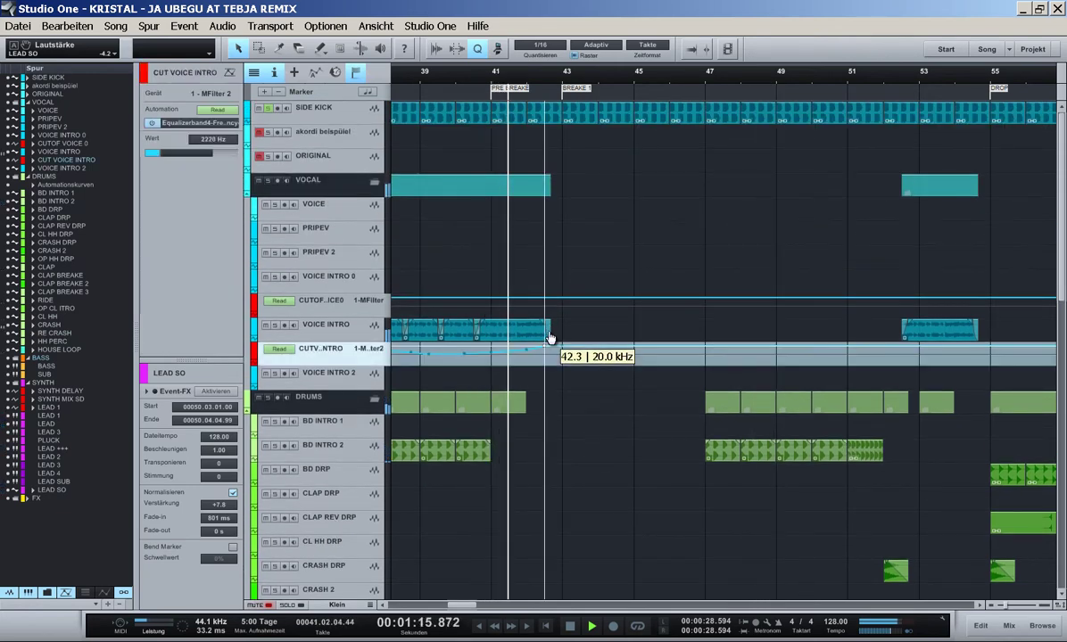
- Solo VOICE INTRO while listening from before PRE BREAKE, raise its DELAY send to +0.4 dB, and enlarge its channel view to show all sends
left_click(362, 337)
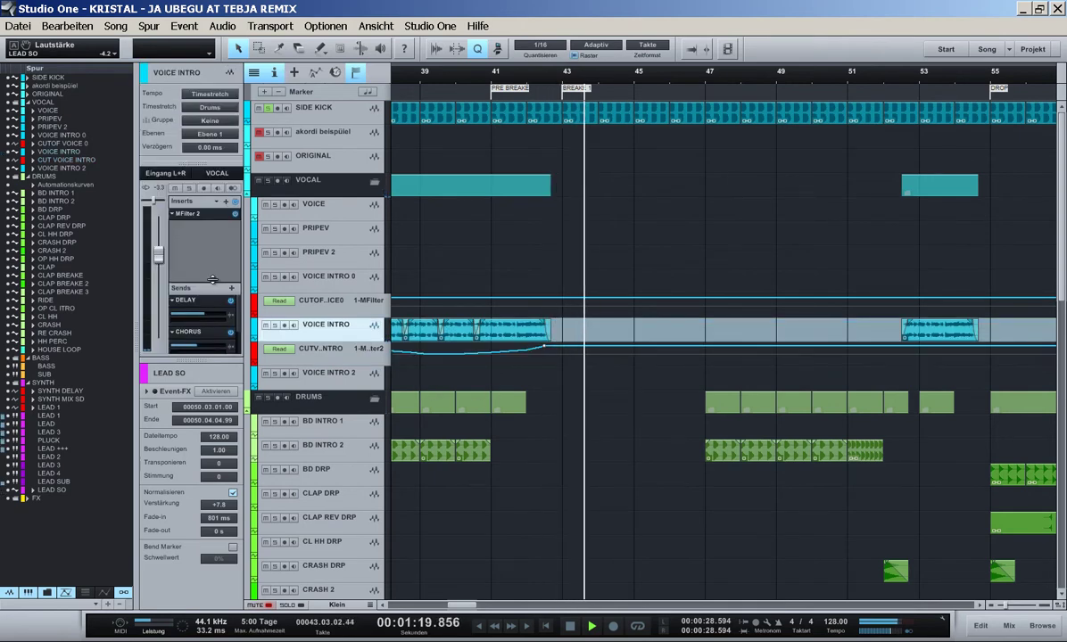
left_click_drag(212, 280, 213, 268)
key("space")
key("space")
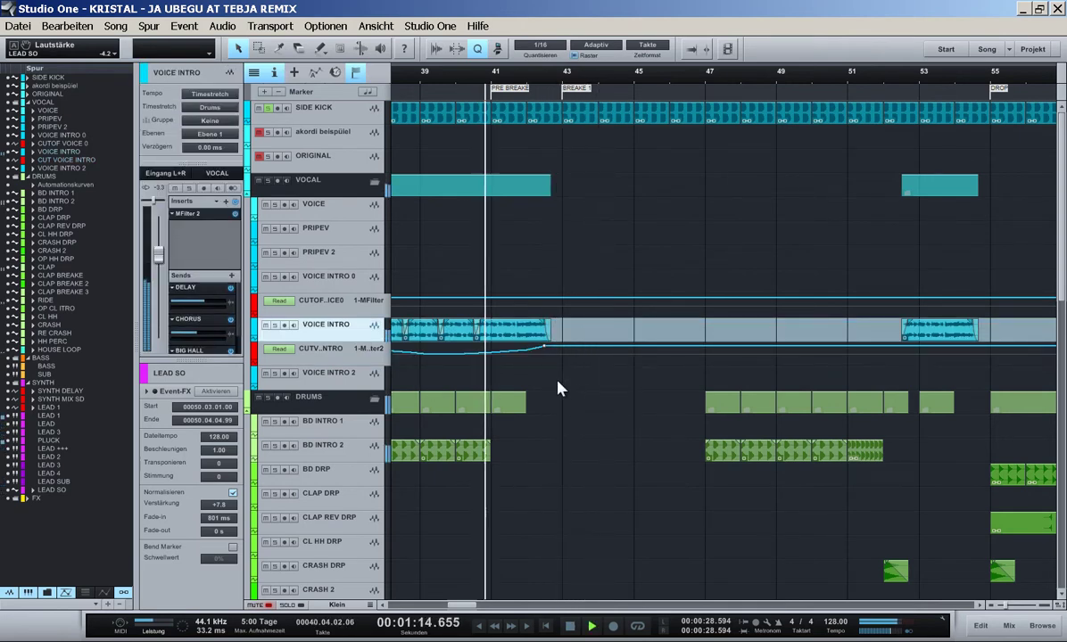
left_click(275, 326)
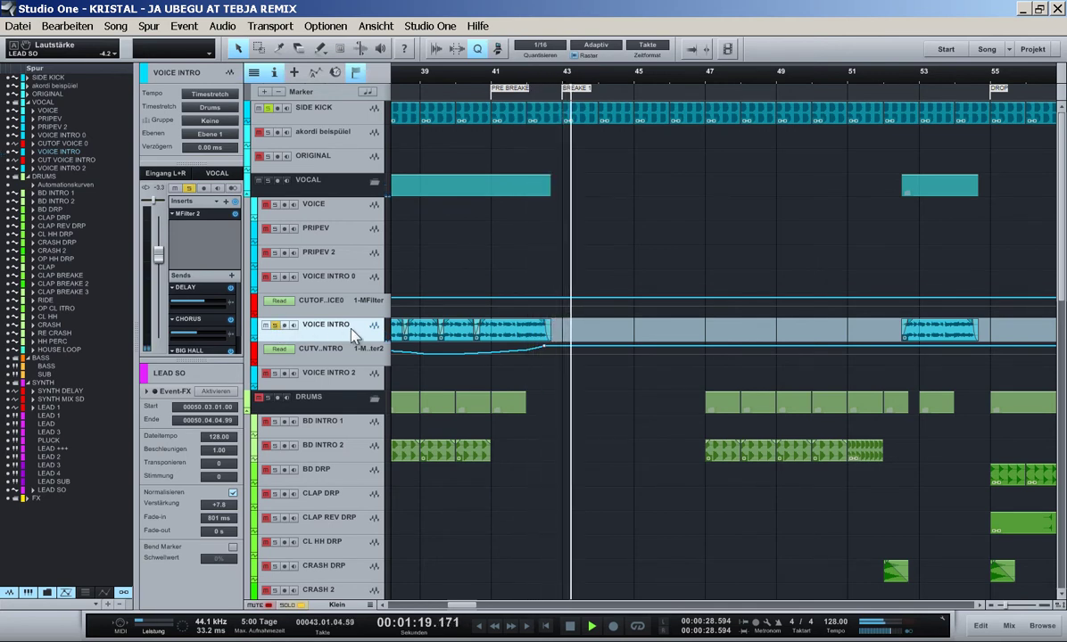
key("space")
mouse_move(214, 308)
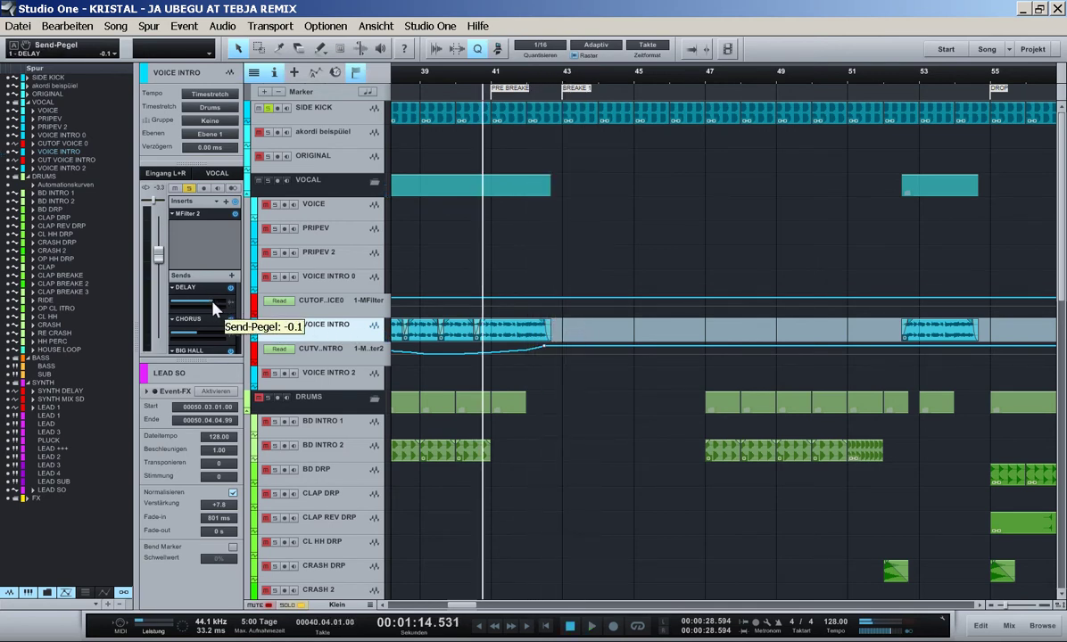
key("space")
scroll(214, 308, "up", 2)
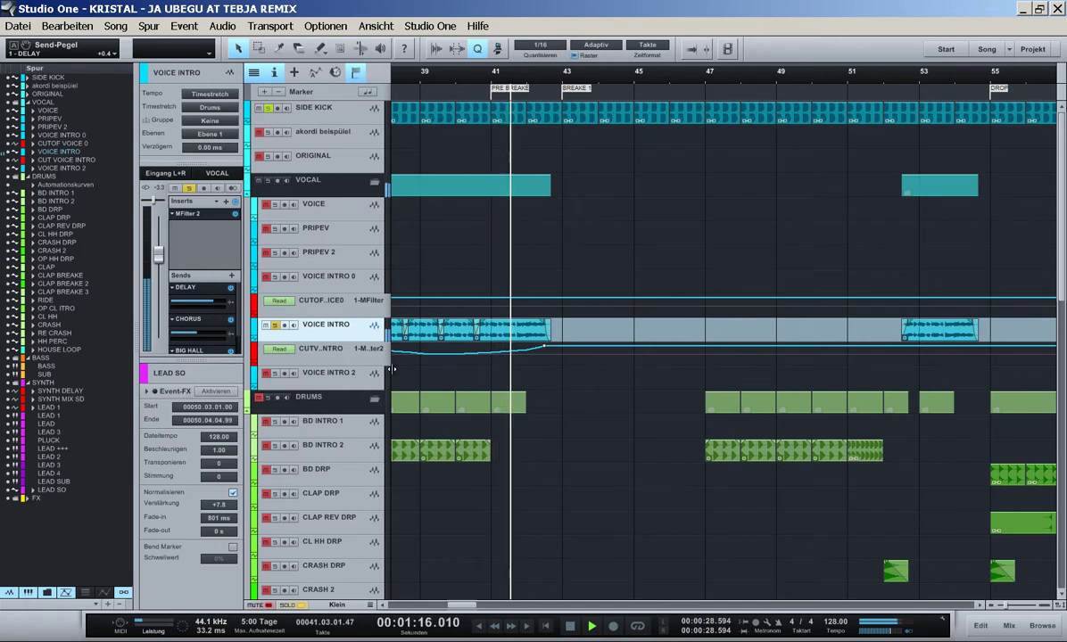
left_click_drag(203, 361, 204, 422)
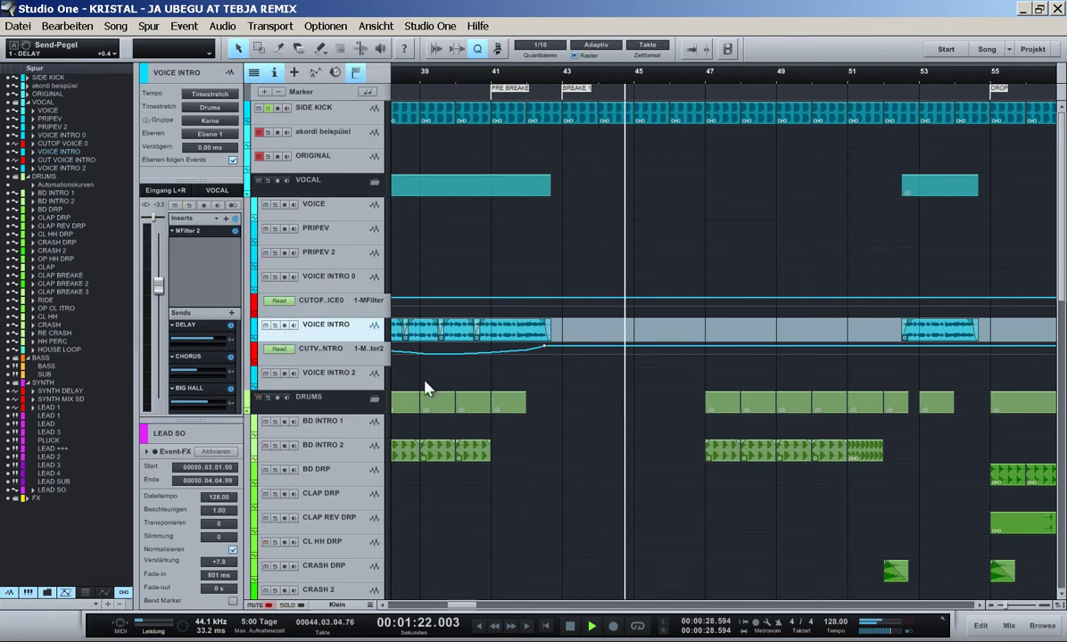
- Listen through the break, replay it from around the PRE BREAKE marker, and examine the drum and synth arrangement up to the drops
scroll(607, 468, "down", 2)
scroll(607, 468, "down", 1)
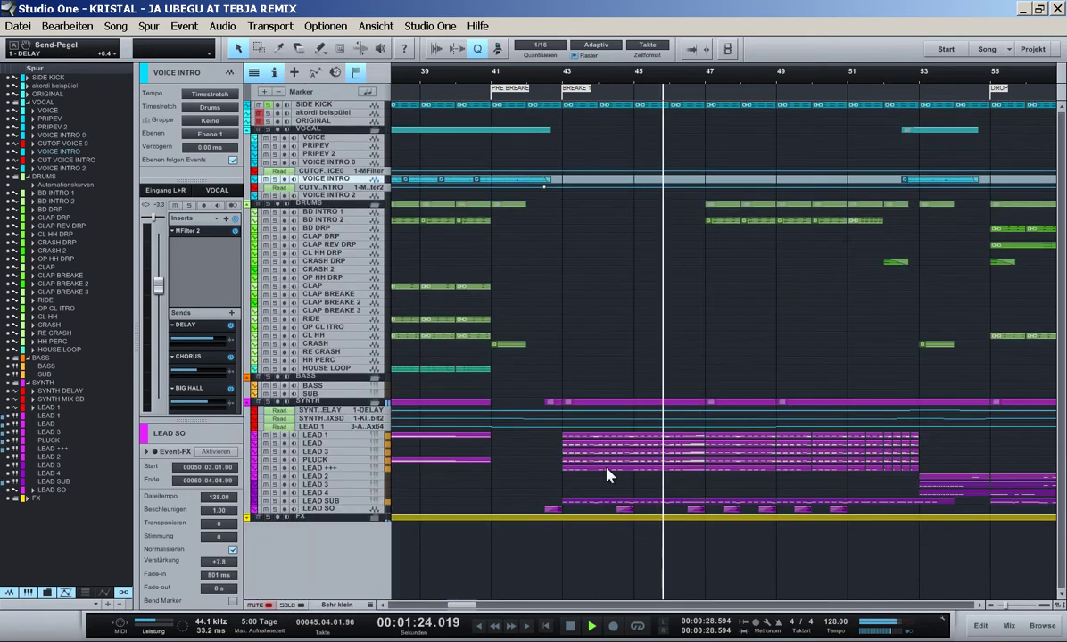
key("shift+e")
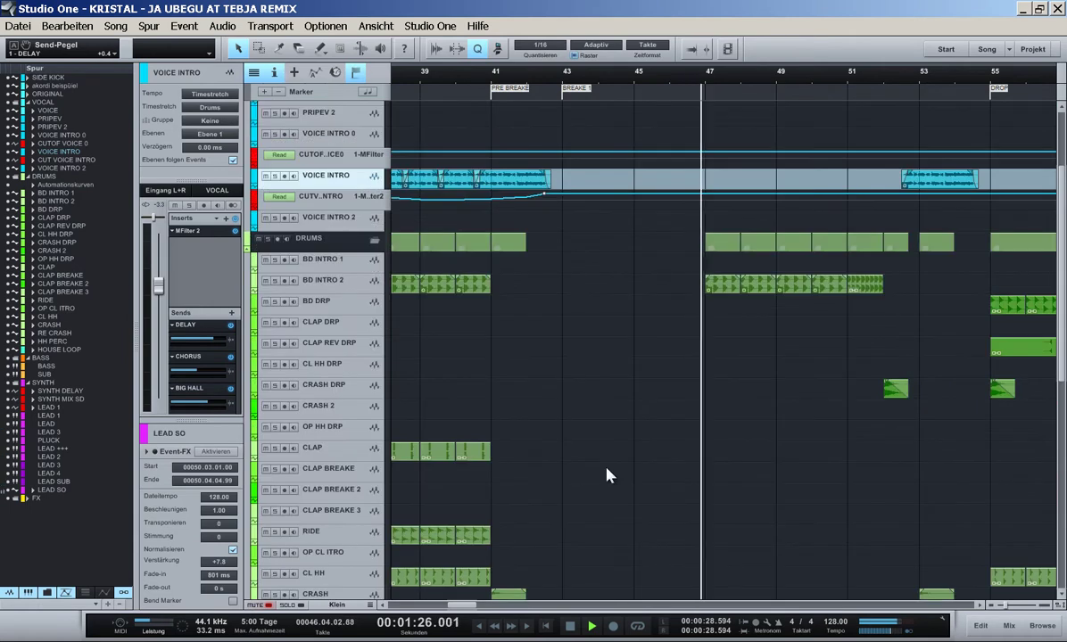
scroll(607, 470, "up", 3)
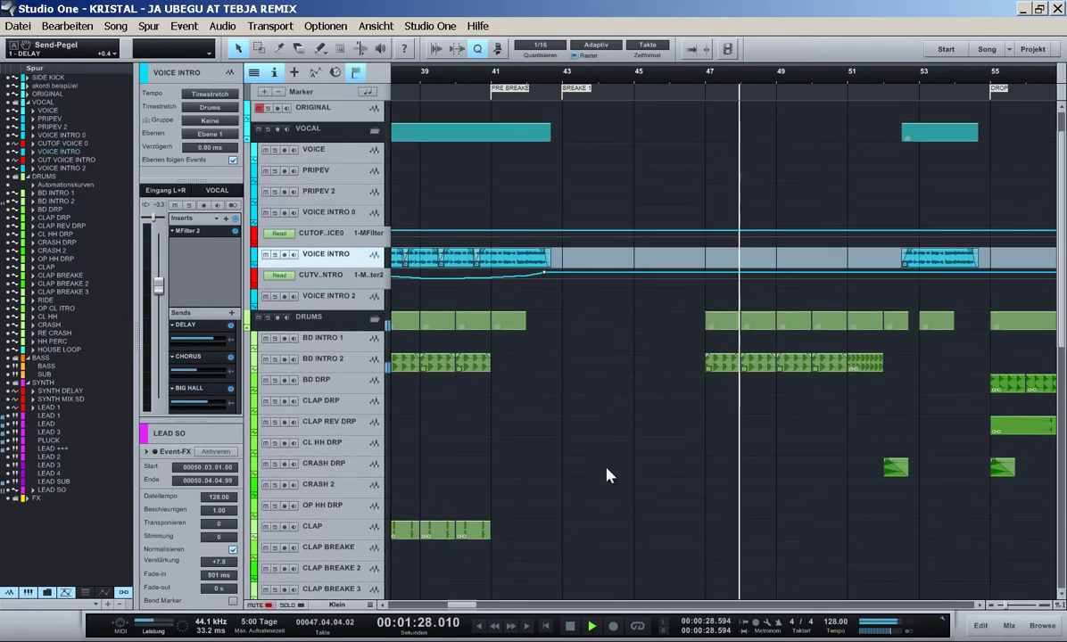
scroll(607, 475, "down", 3)
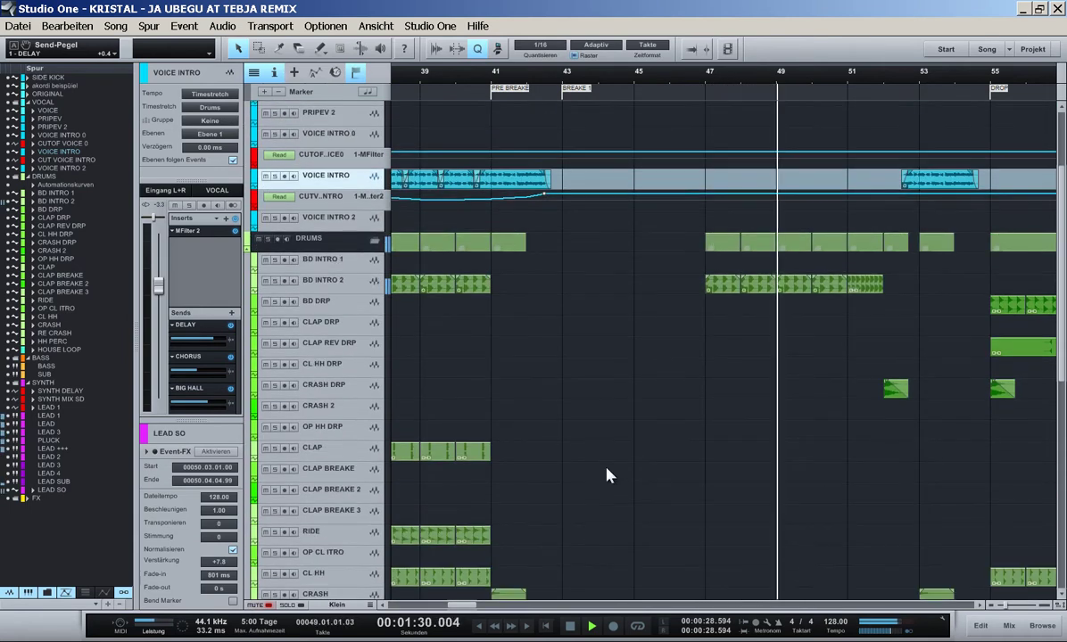
key("w")
key("shift+w")
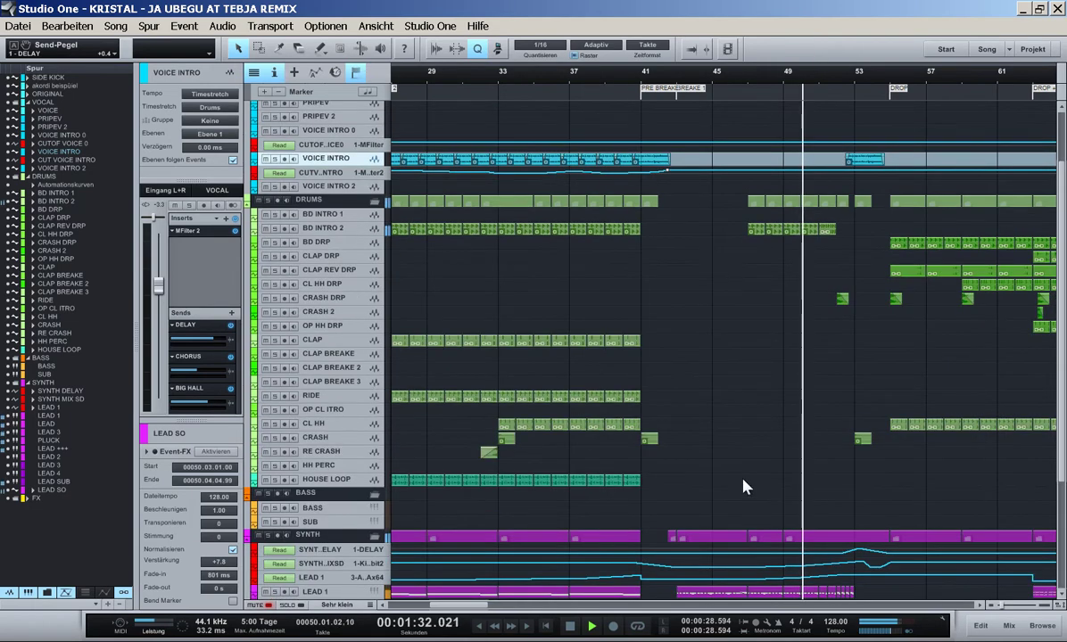
left_click(629, 83)
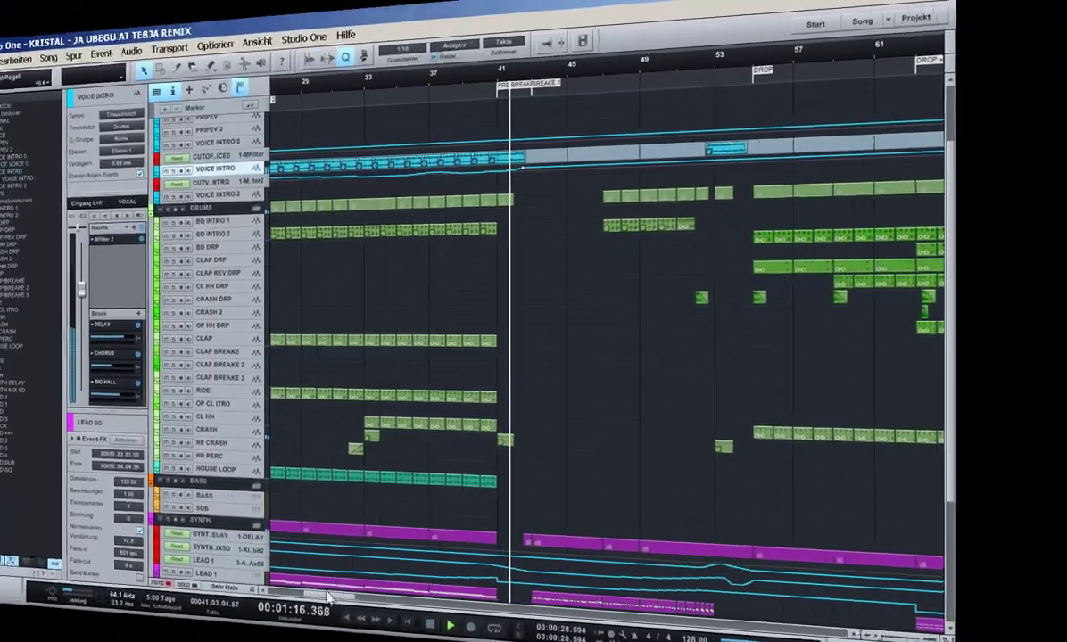
left_click_drag(450, 605, 458, 605)
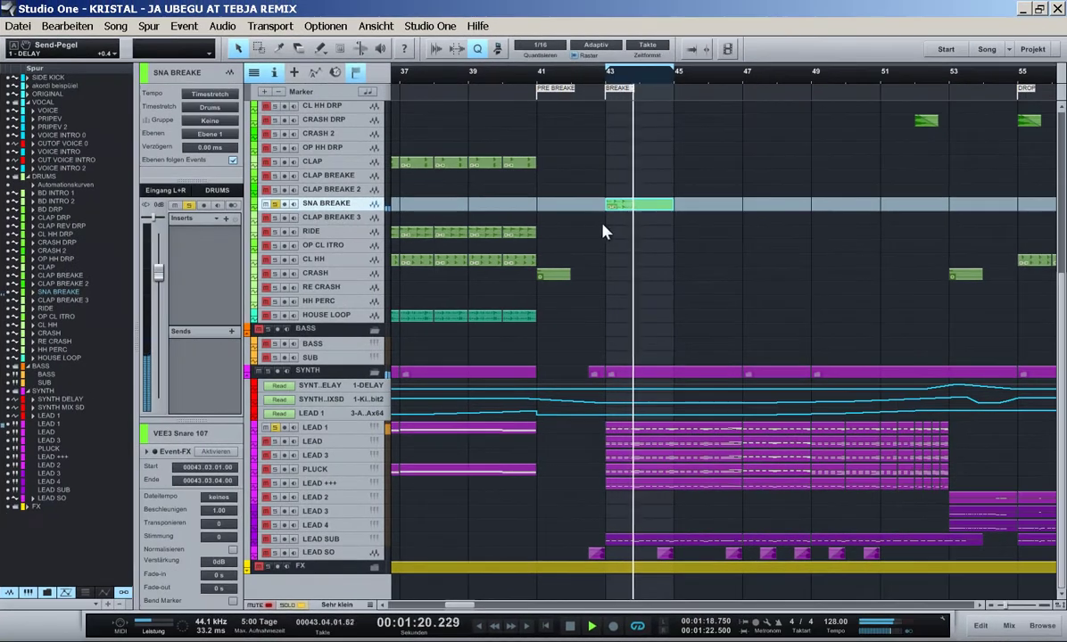
- Open the SNA BREAKE clip for editing and move its second snare hit to 43.01.04 and its third to 43.02.03
double_click(624, 205)
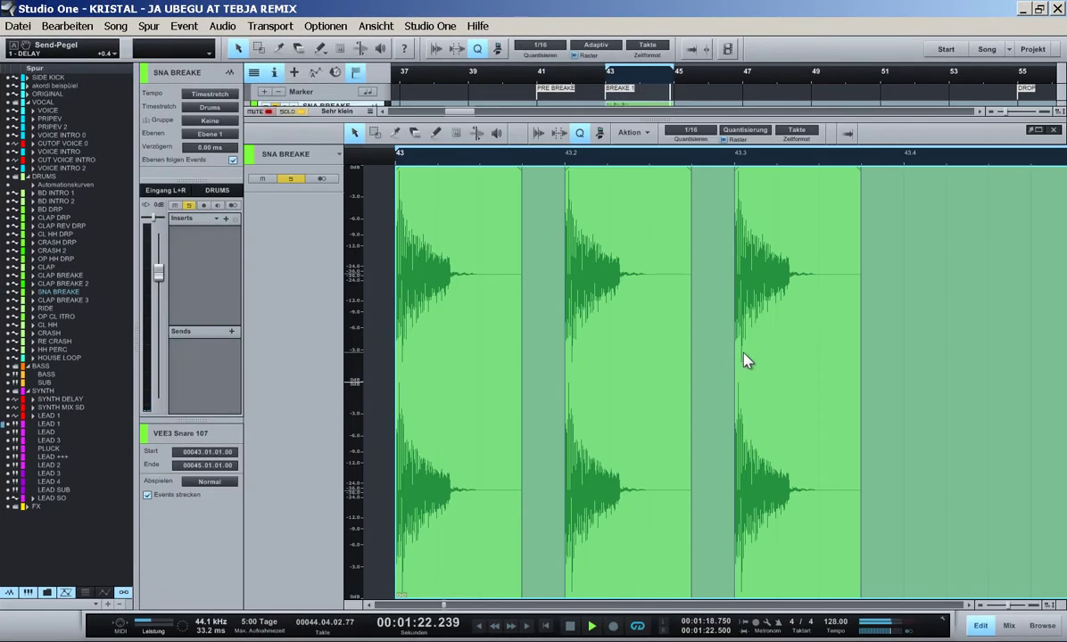
key("w")
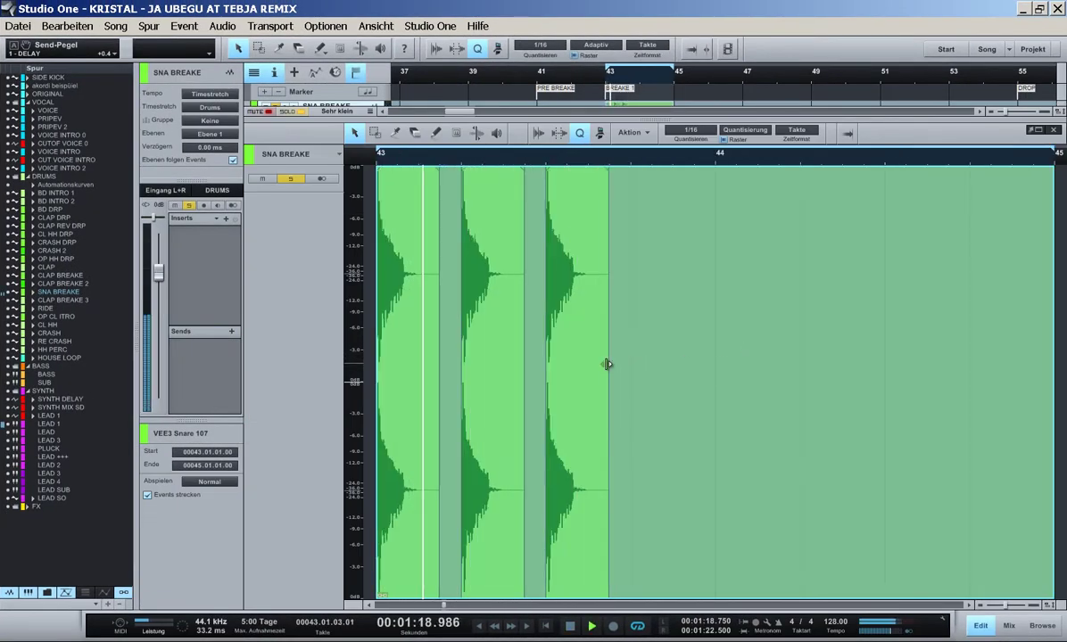
key("space")
left_click_drag(498, 353, 482, 361)
left_click_drag(567, 358, 531, 364)
key("space")
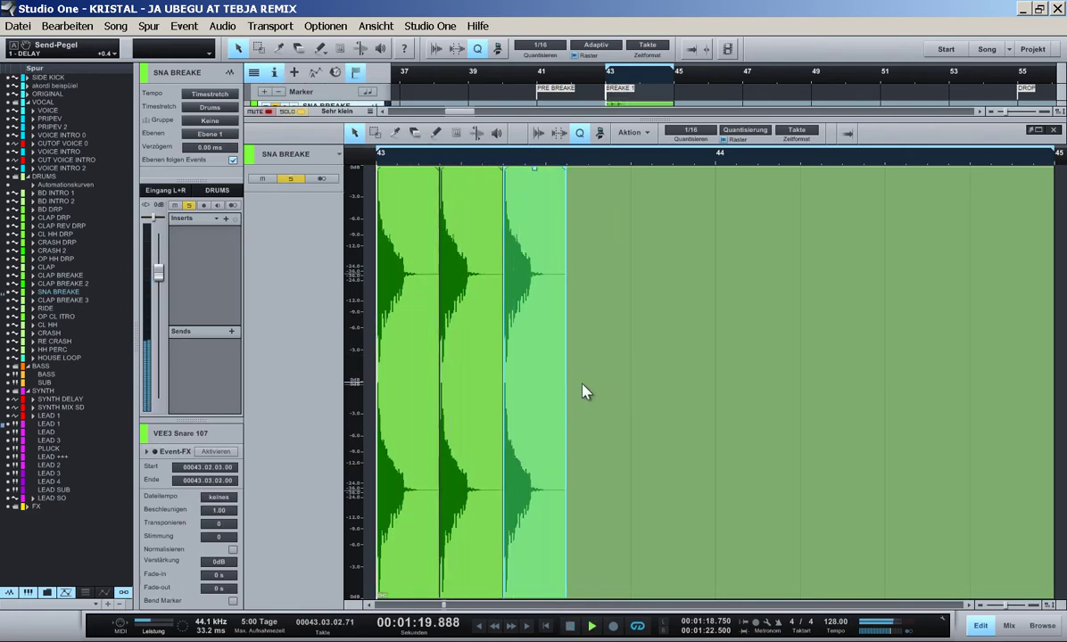
- Lower the SNA BREAKE volume to -5.3 dB and add copies of the snare hit at 43.03.03 and 43.04.02
left_click_drag(158, 272, 157, 292)
key("space")
left_click_drag(544, 406, 649, 428)
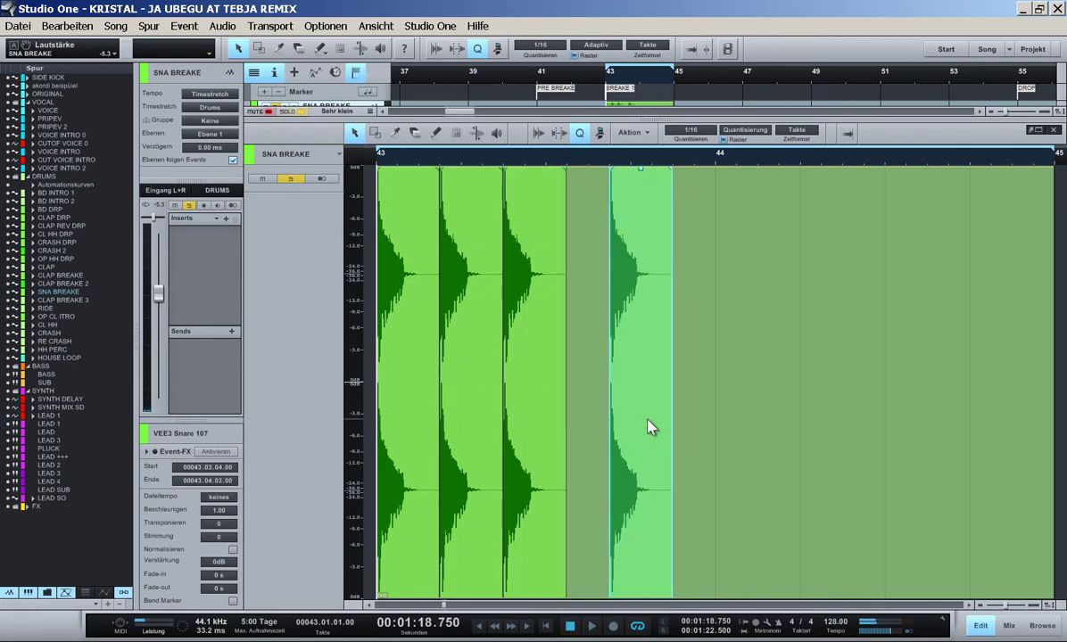
key("space")
left_click_drag(643, 371, 631, 374)
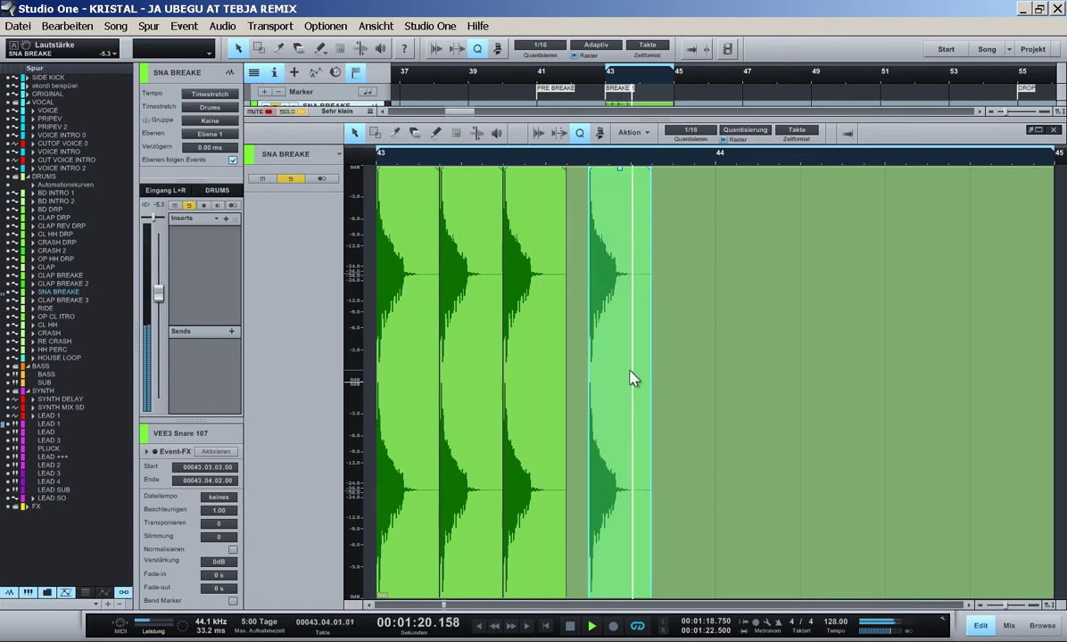
mouse_move(620, 333)
left_mouse_down()
mouse_move(680, 348)
mouse_move(622, 352)
left_mouse_up()
key("space")
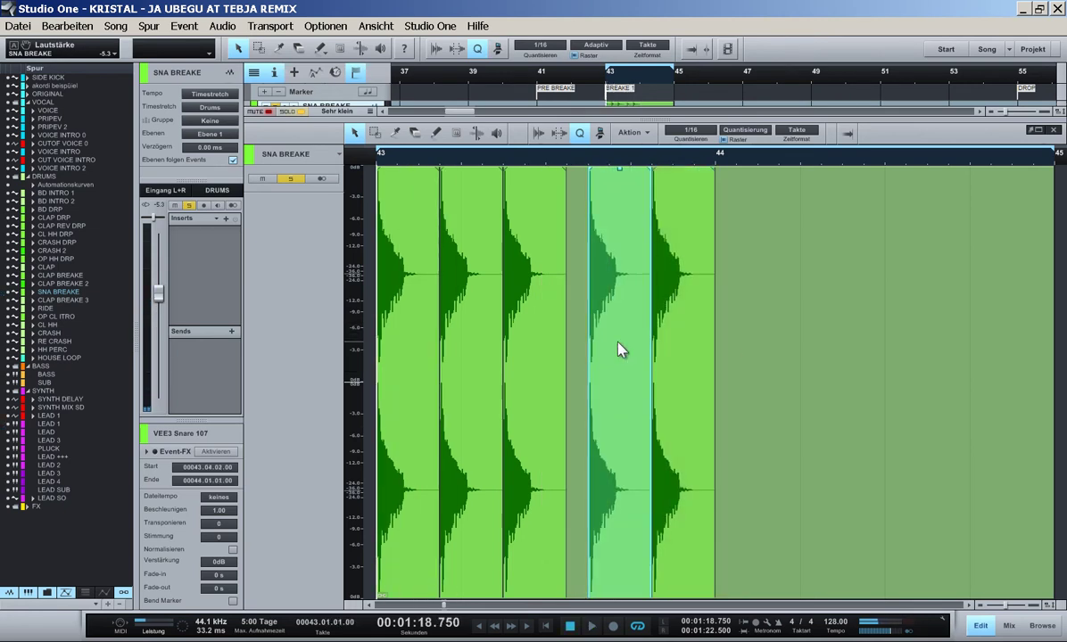
- End the loop at bar 44, then shorten all five snare hits in bar 43 and give them a 116 ms fade-out
key("space")
left_click(717, 155, "alt")
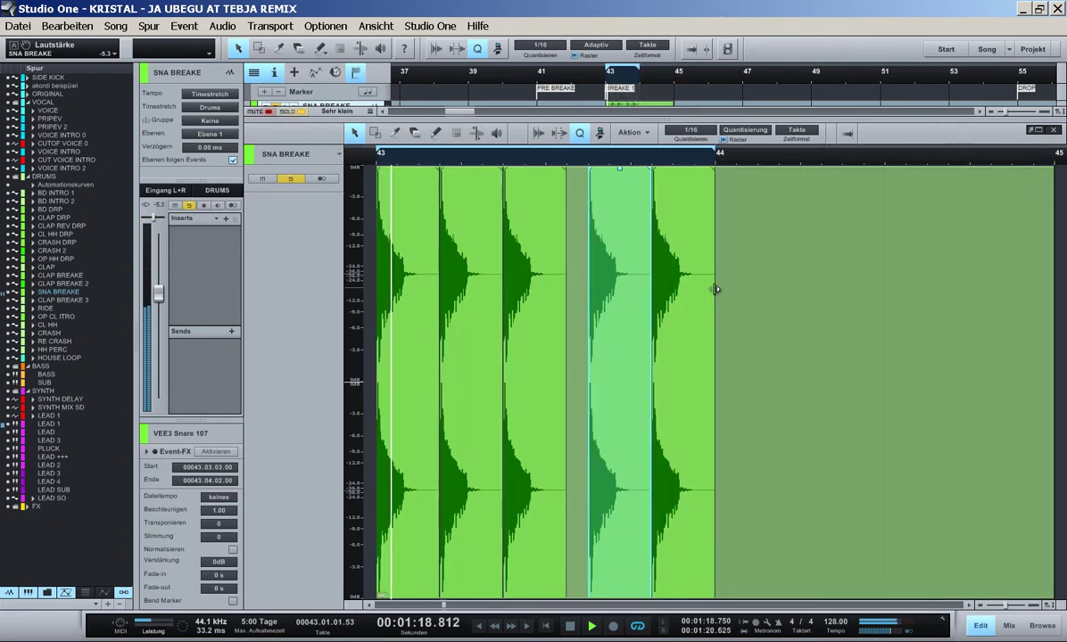
left_click_drag(747, 323, 435, 348)
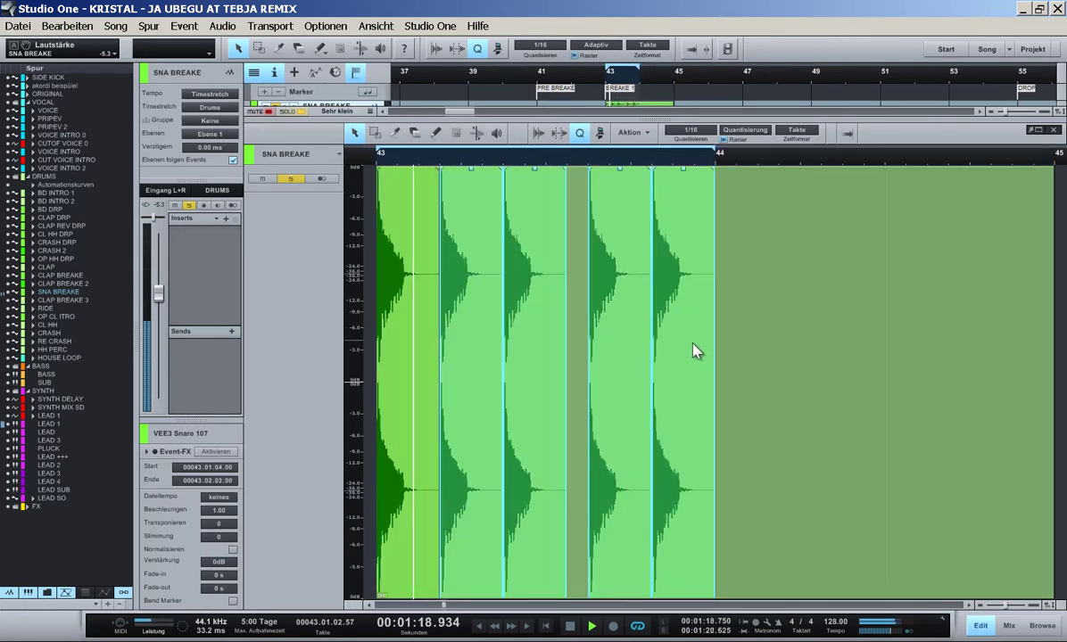
left_click_drag(696, 351, 397, 383)
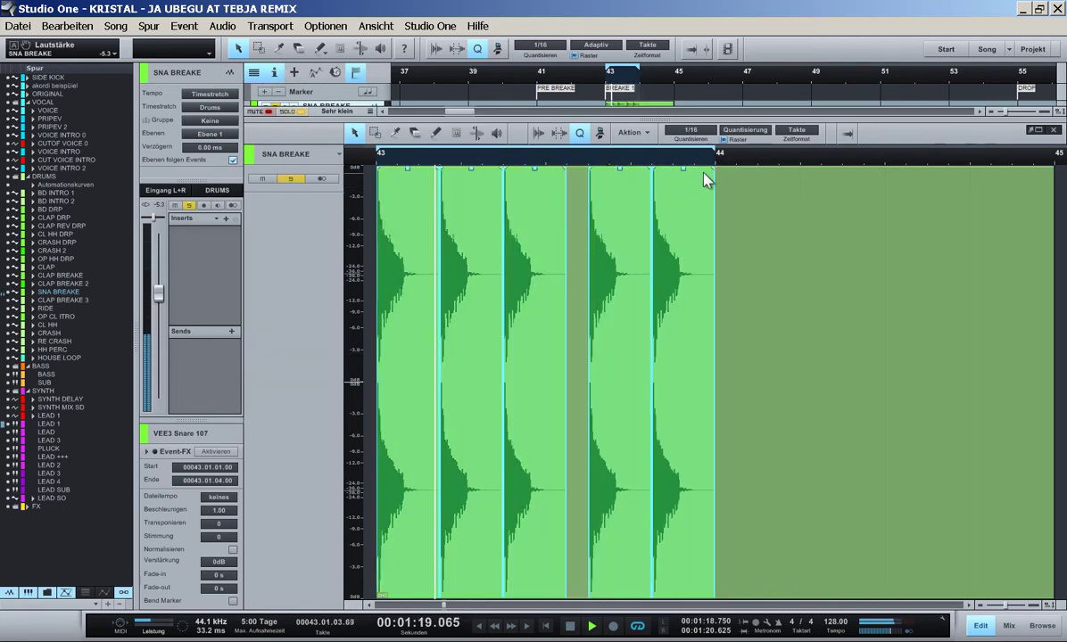
left_click_drag(715, 195, 673, 190)
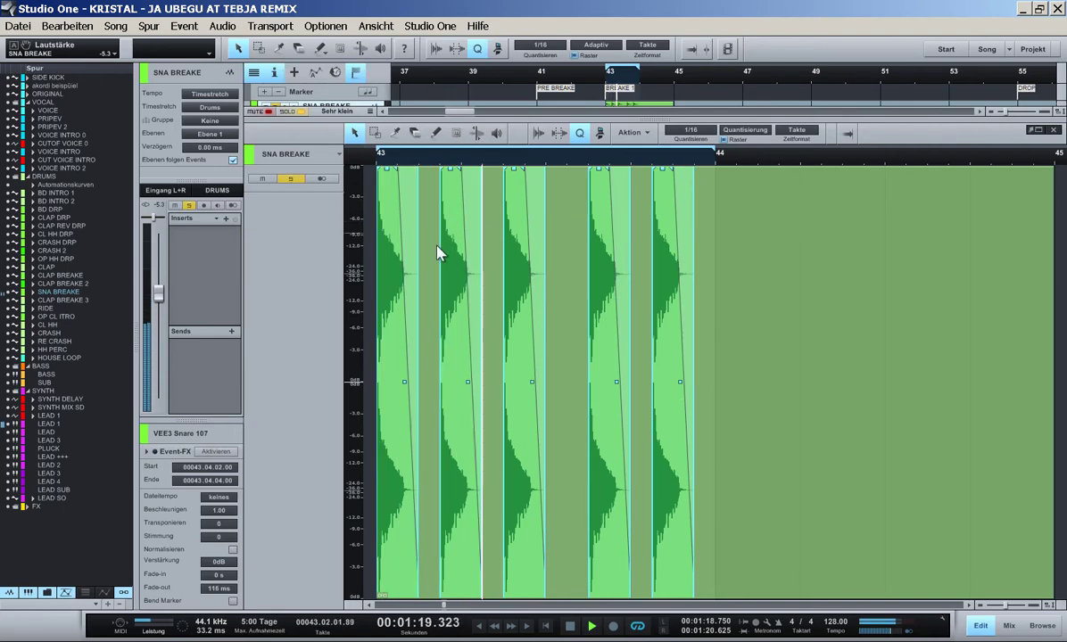
- Duplicate the five snare hits into bar 44, and repeat the two-bar SNA BREAKE clip up to bar 53
key("d")
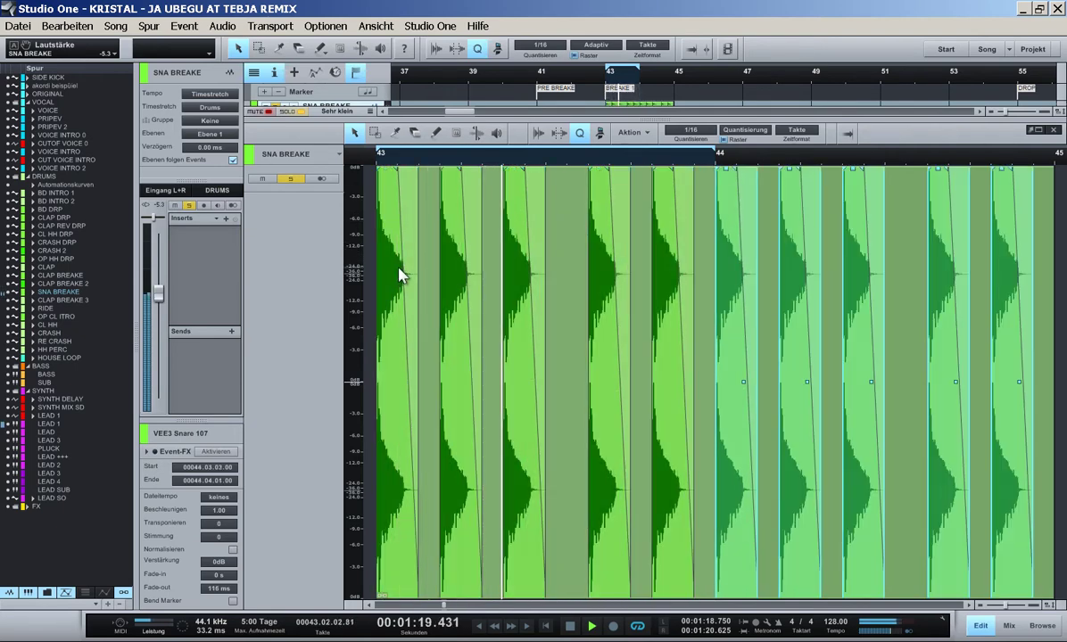
key("F2")
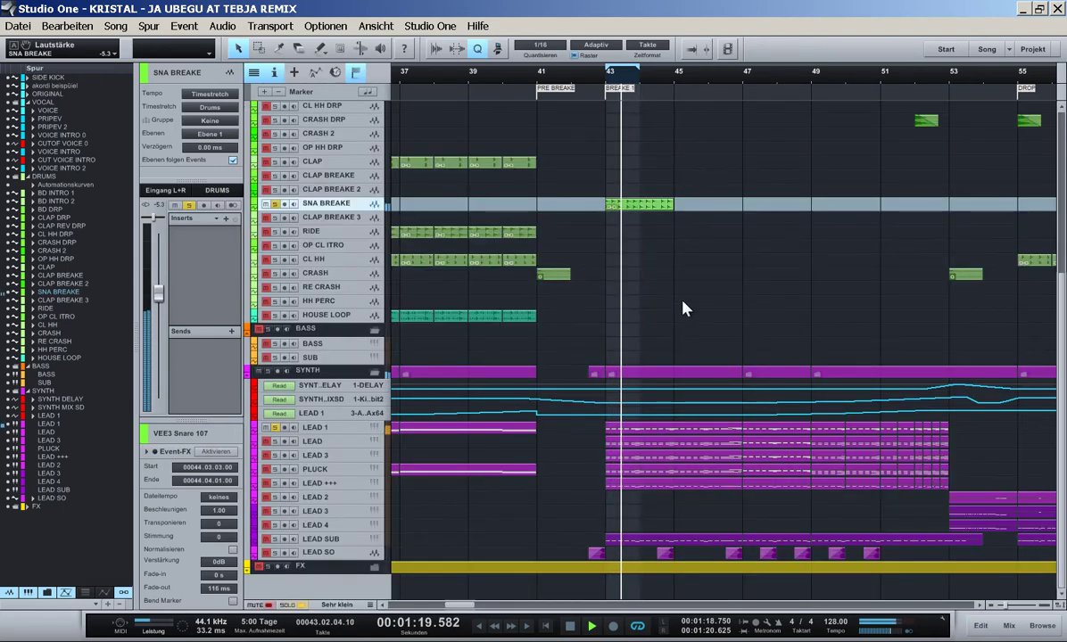
key("w")
scroll(682, 308, "up", 4)
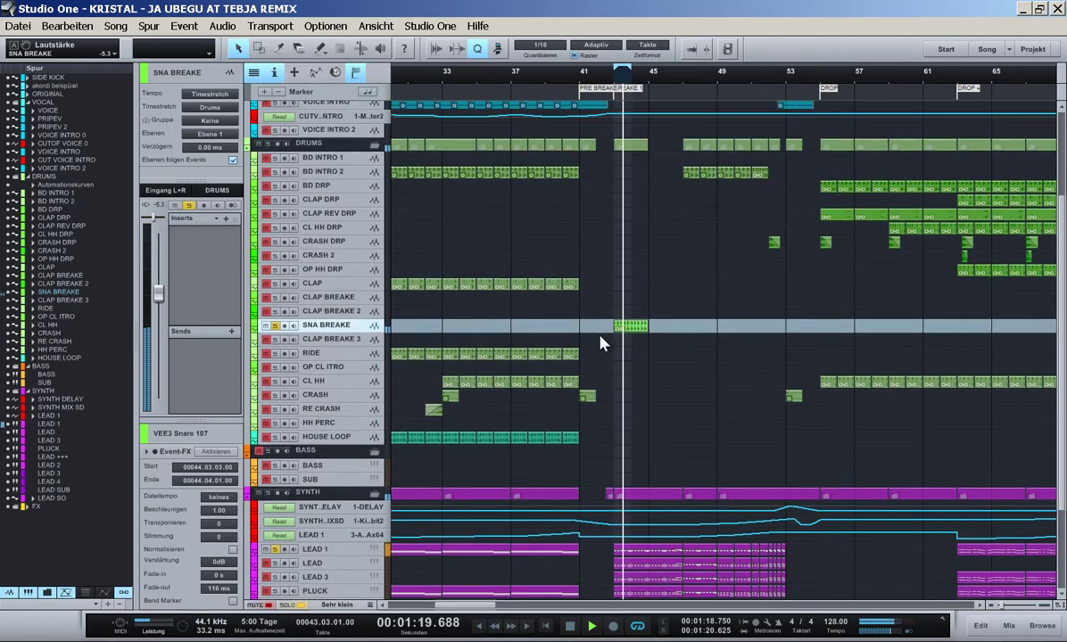
key("d")
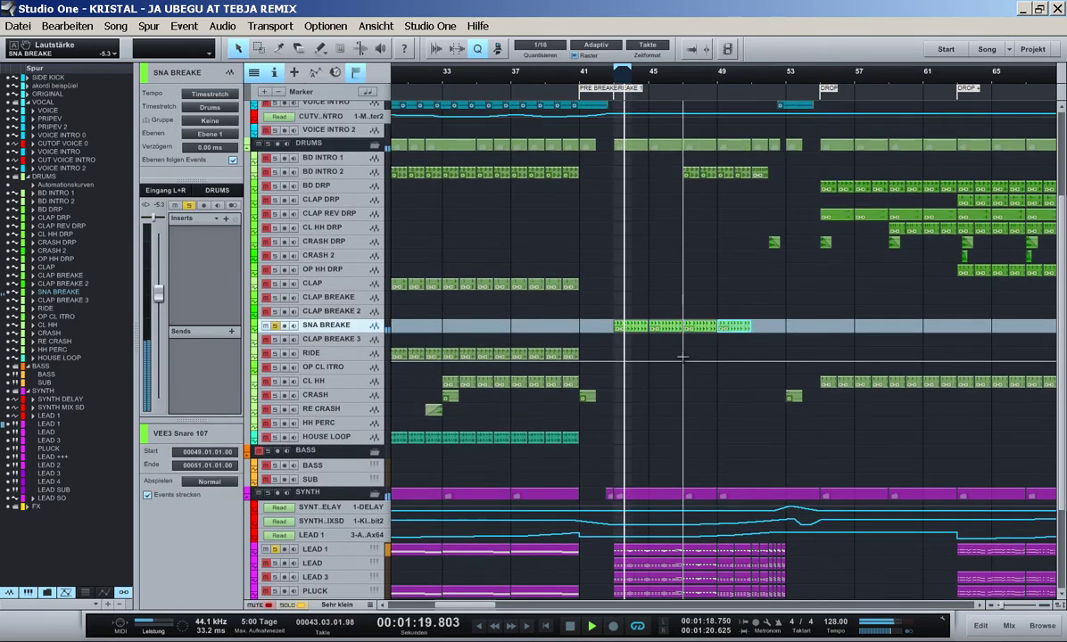
scroll(802, 381, "down", 3)
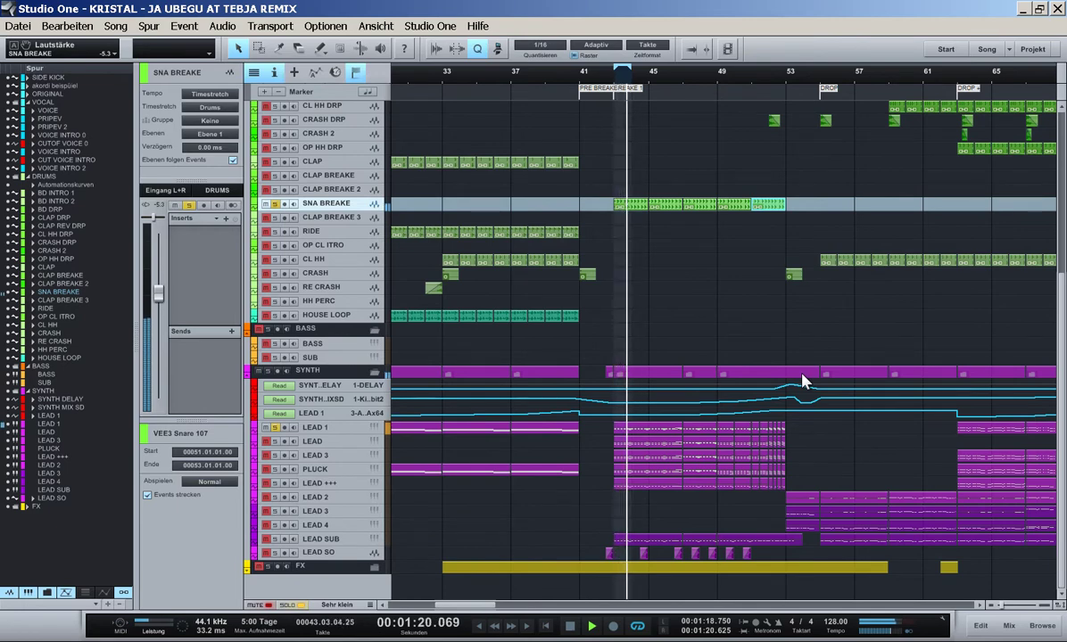
- Undo the last two SNA BREAKE repeats and copy the CRASH DRP hit from bar 52 to 49.01.01
scroll(802, 381, "up", 1)
key("ctrl+z")
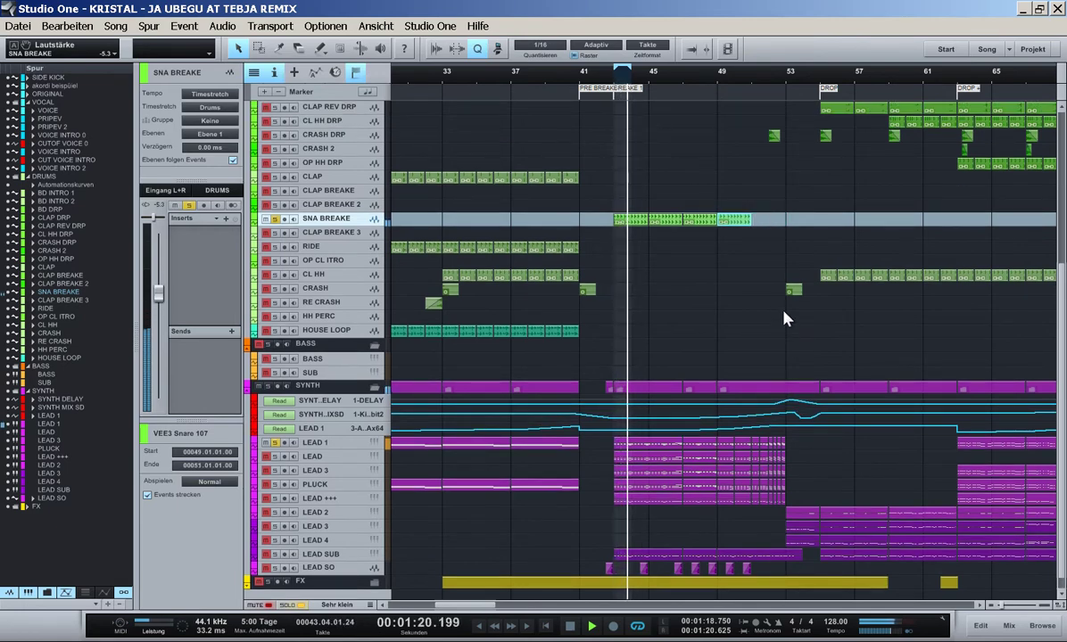
key("ctrl+z")
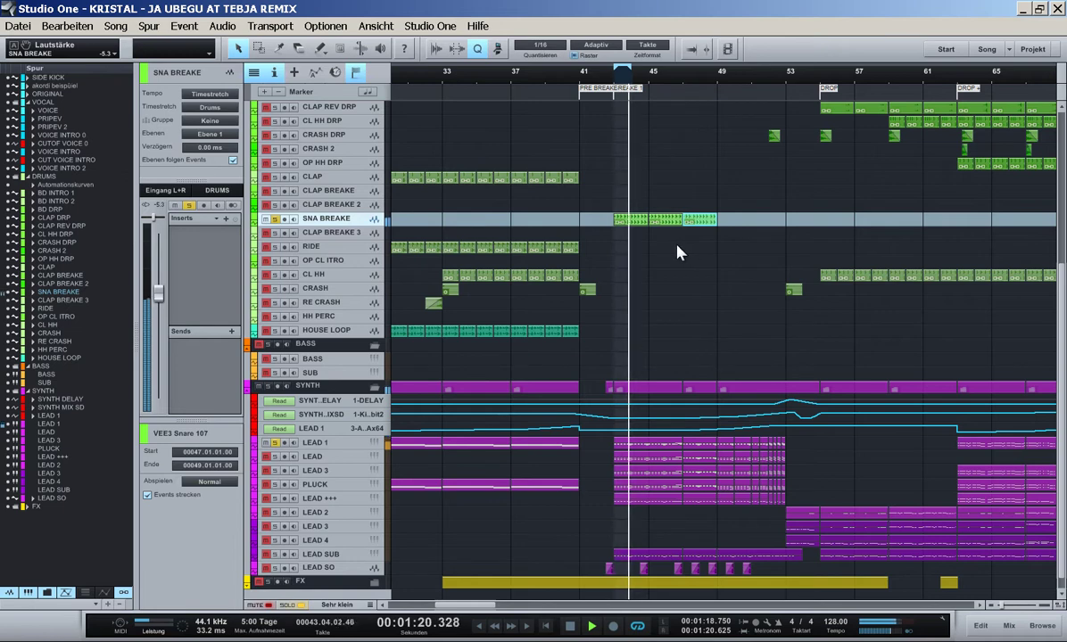
scroll(691, 257, "up", 4)
left_click_drag(774, 198, 744, 197)
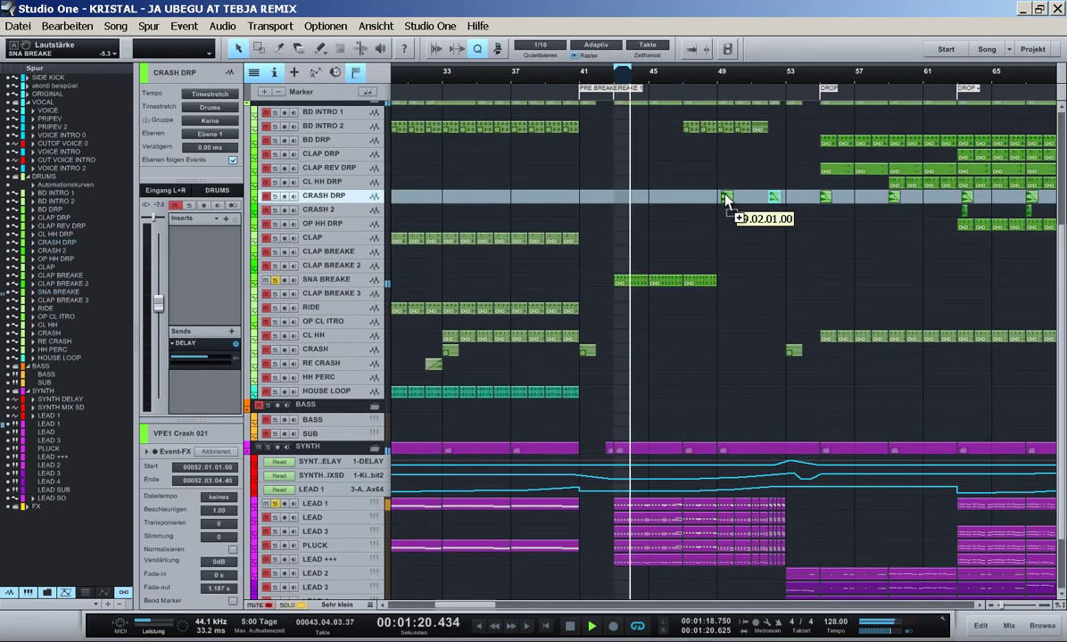
- Turn off the SNA BREAKE solo, clear the loop range, and play from about bar 40
left_click(276, 281)
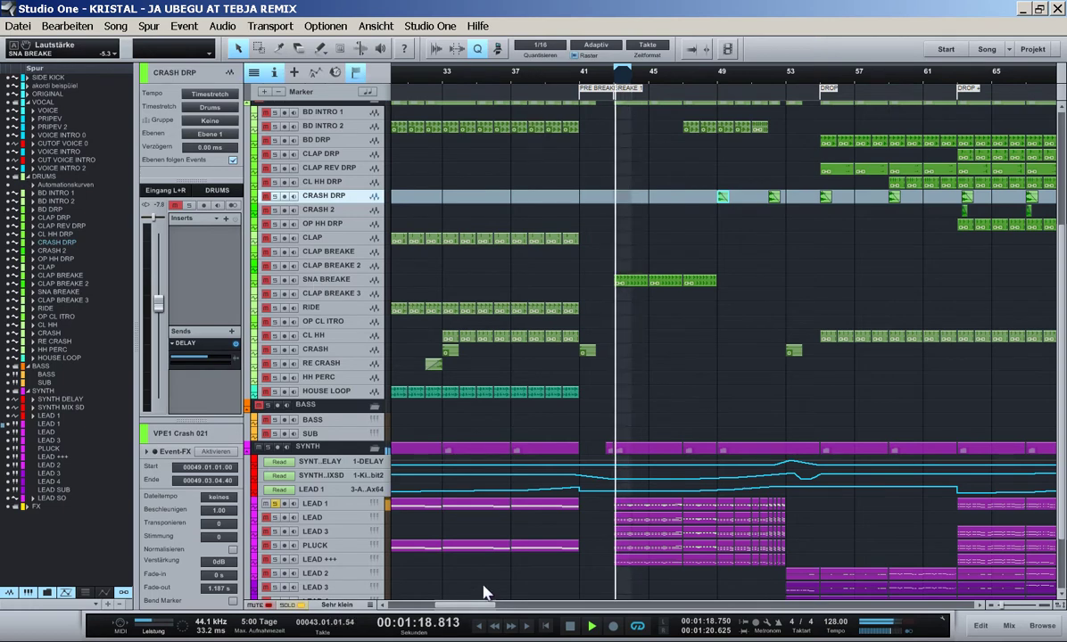
left_click_drag(480, 612, 443, 614)
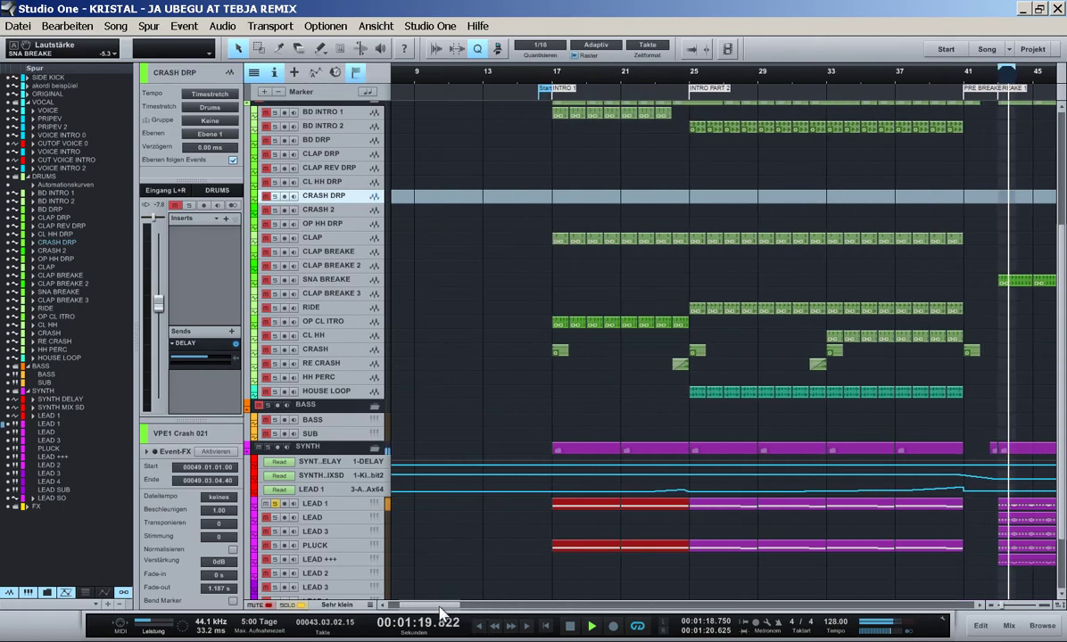
left_click(554, 64)
left_click_drag(453, 605, 489, 606)
left_click(567, 83)
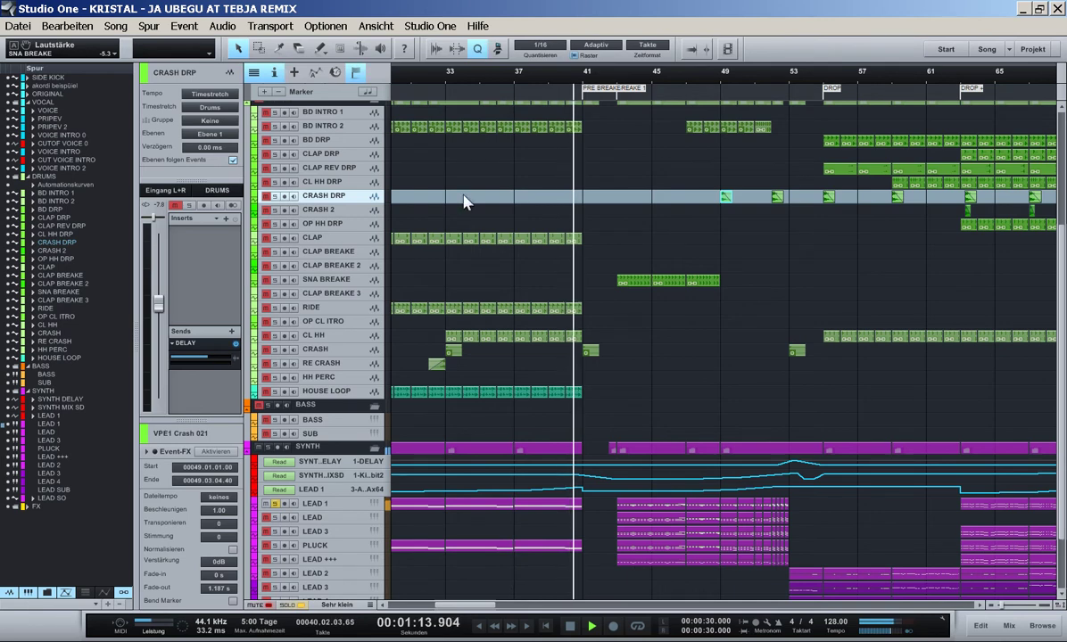
- Add a HALL send at -12.1 dB to the SNA BREAKE track and clear all solos
scroll(681, 379, "up", 1)
left_click(357, 317)
key("space")
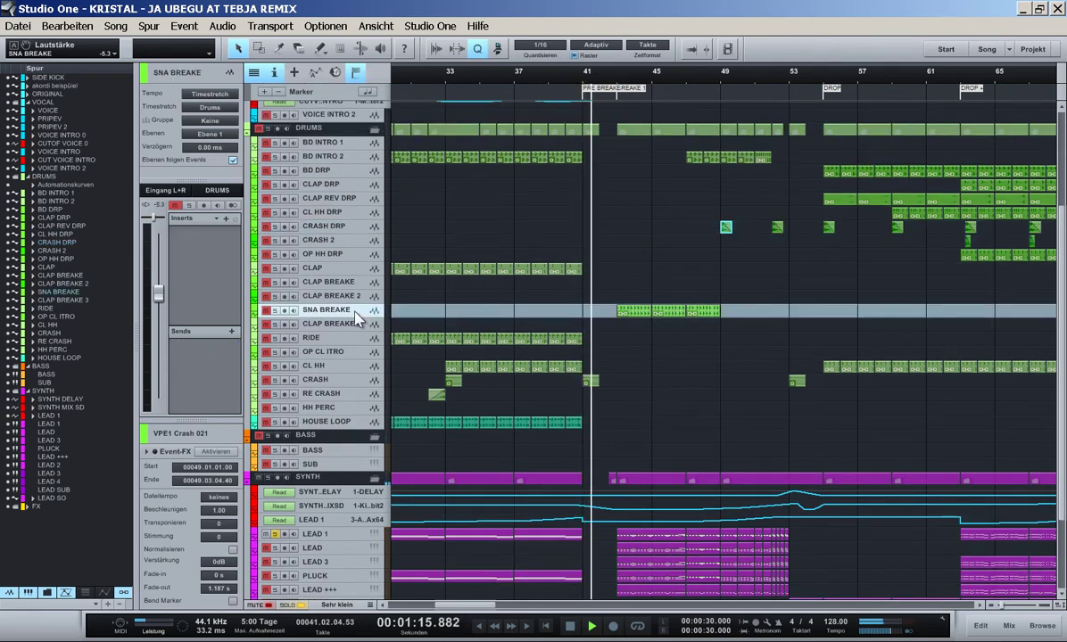
left_click(231, 332)
left_click(258, 459)
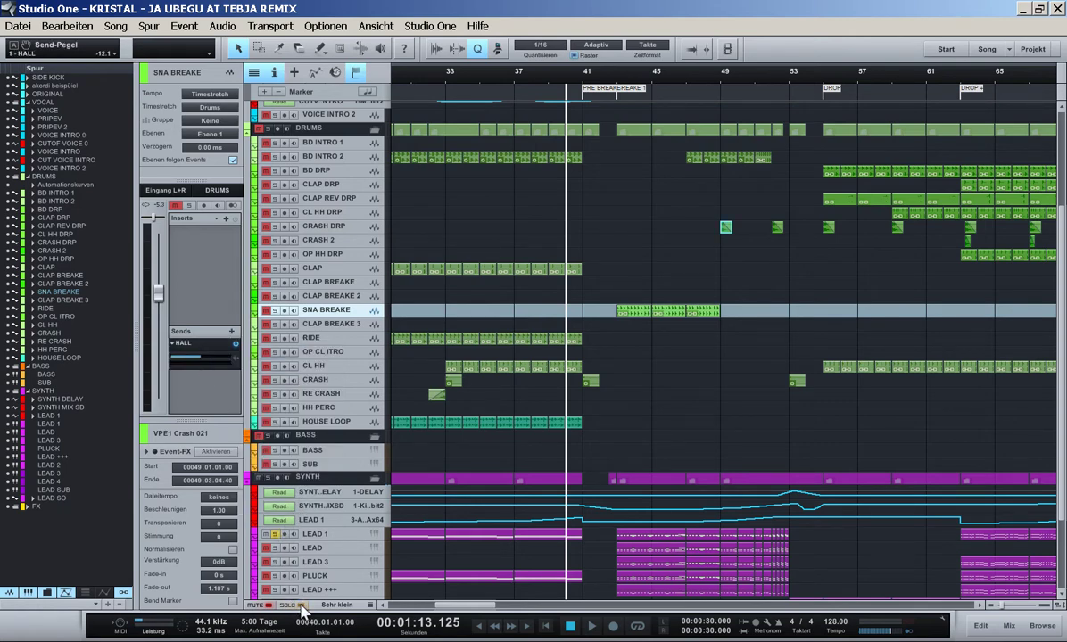
key("space")
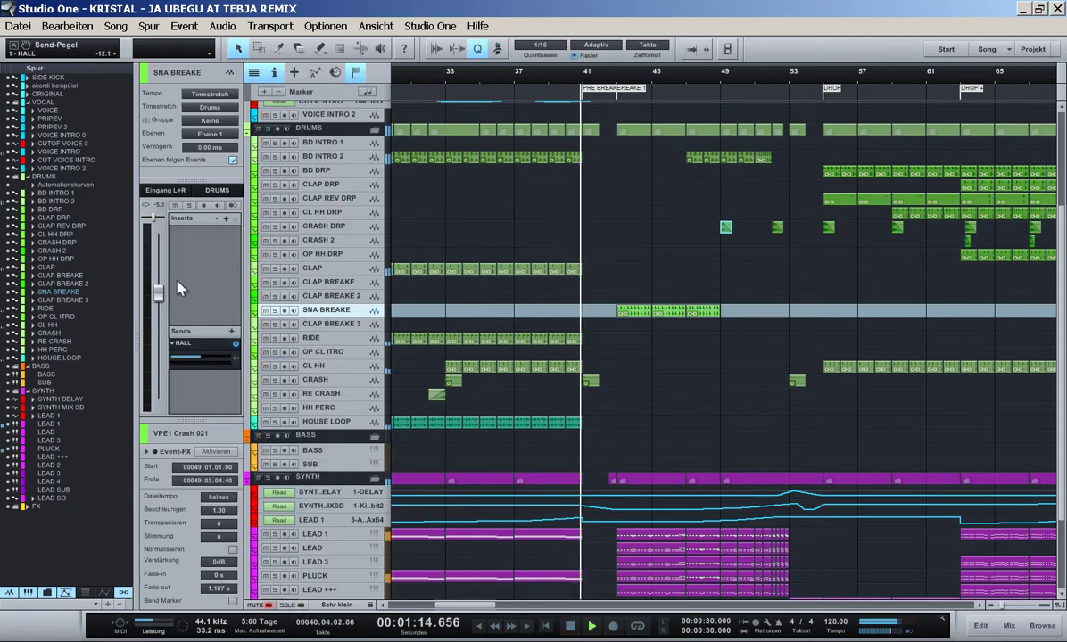
- Raise the SNA BREAKE volume to -2.9 dB while the full mix plays through the start of the break
left_click_drag(159, 293, 159, 284)
key("e")
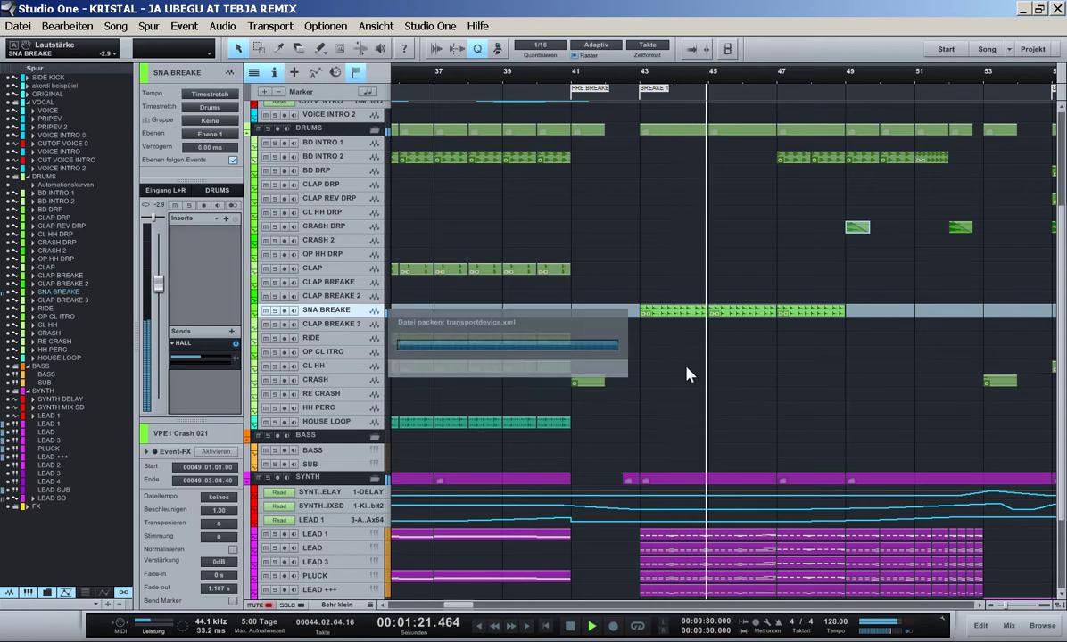
key("space")
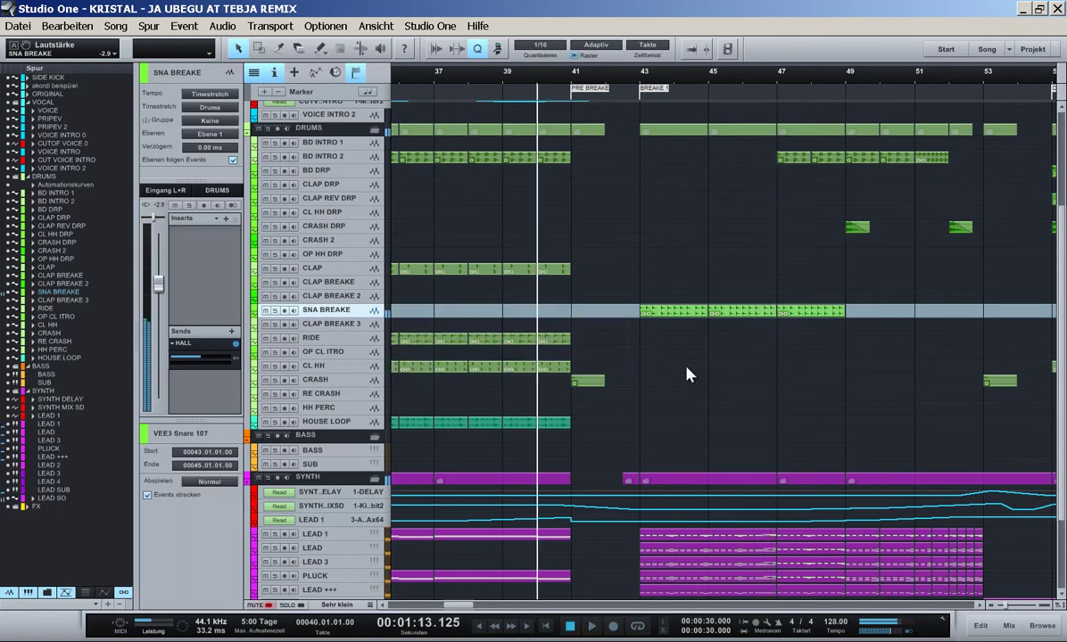
- Loop the first SNA BREAKE clip from bar 43 to 45 and delete its repeats after bar 45
left_click(674, 313)
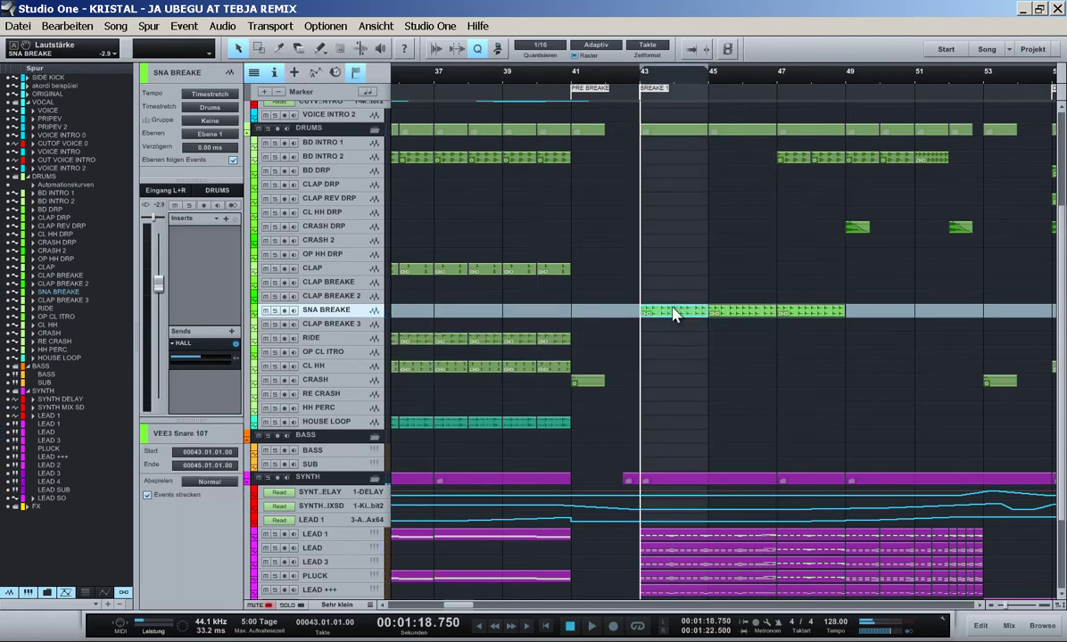
key("e")
left_click_drag(918, 303, 857, 272)
key("Delete")
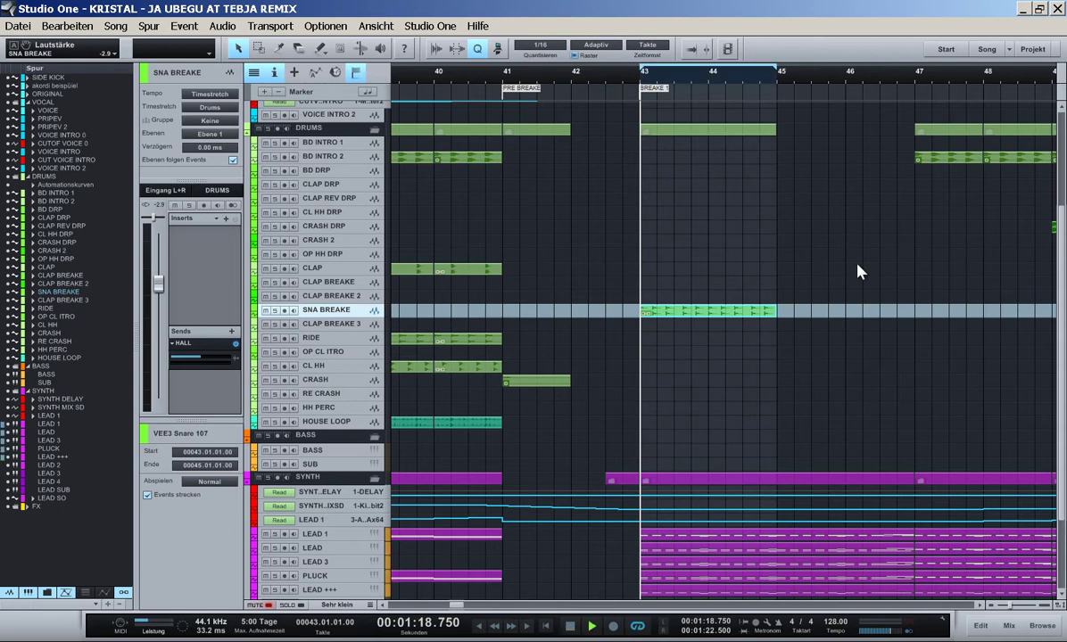
- Solo SNA BREAKE and audition it against the LEAD, LEAD 3 and LEAD +++ tracks, keeping LEAD and LEAD +++ soloed
key("space")
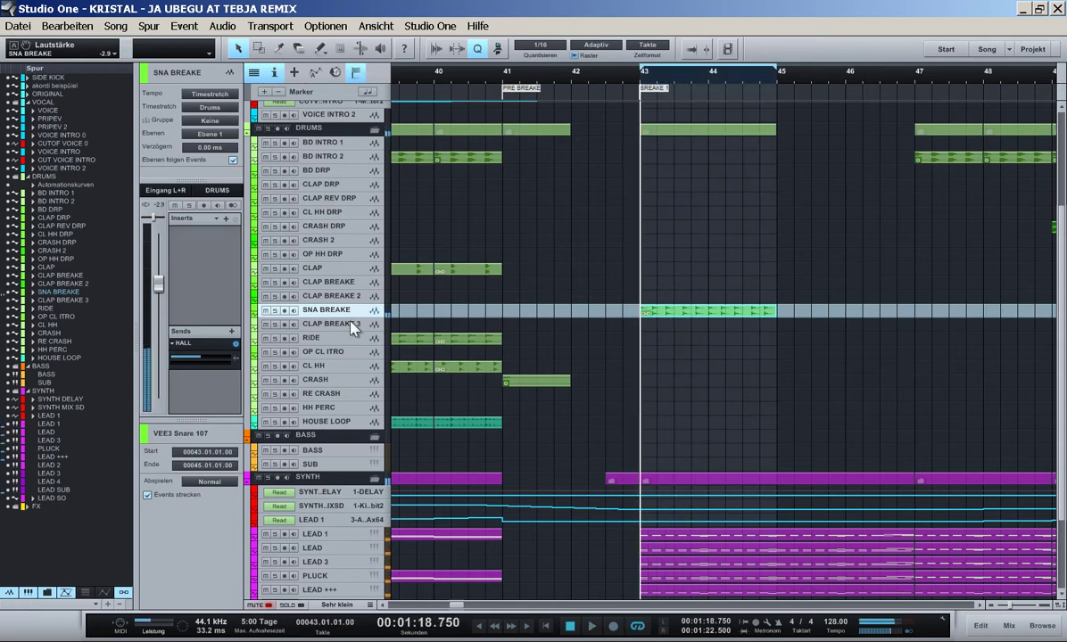
left_click(274, 310)
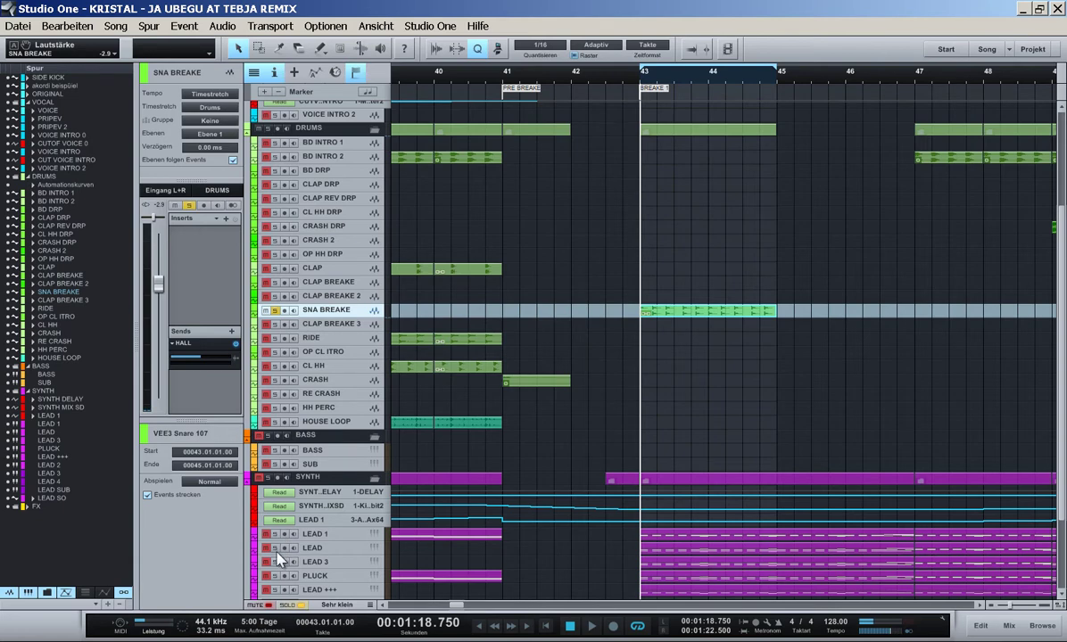
key("space")
left_click(360, 546)
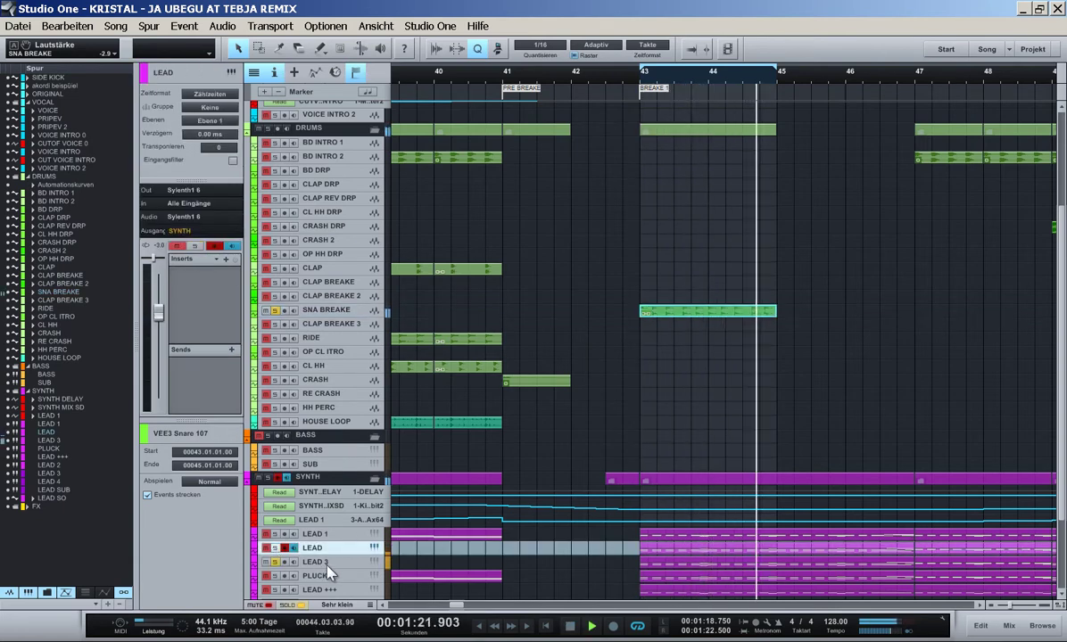
left_click(275, 562)
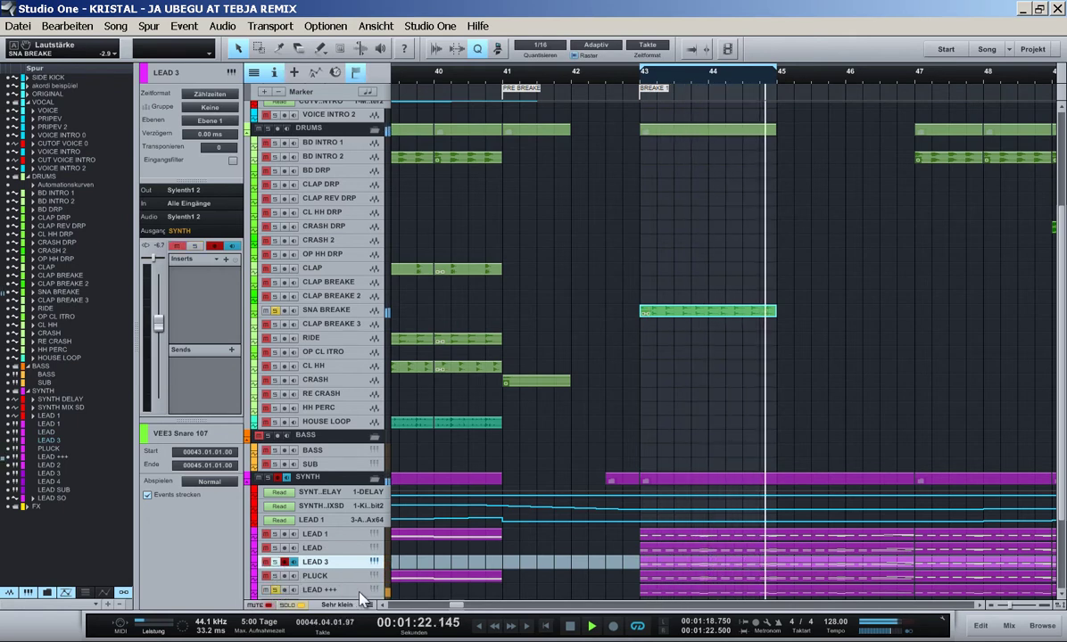
left_click(275, 590)
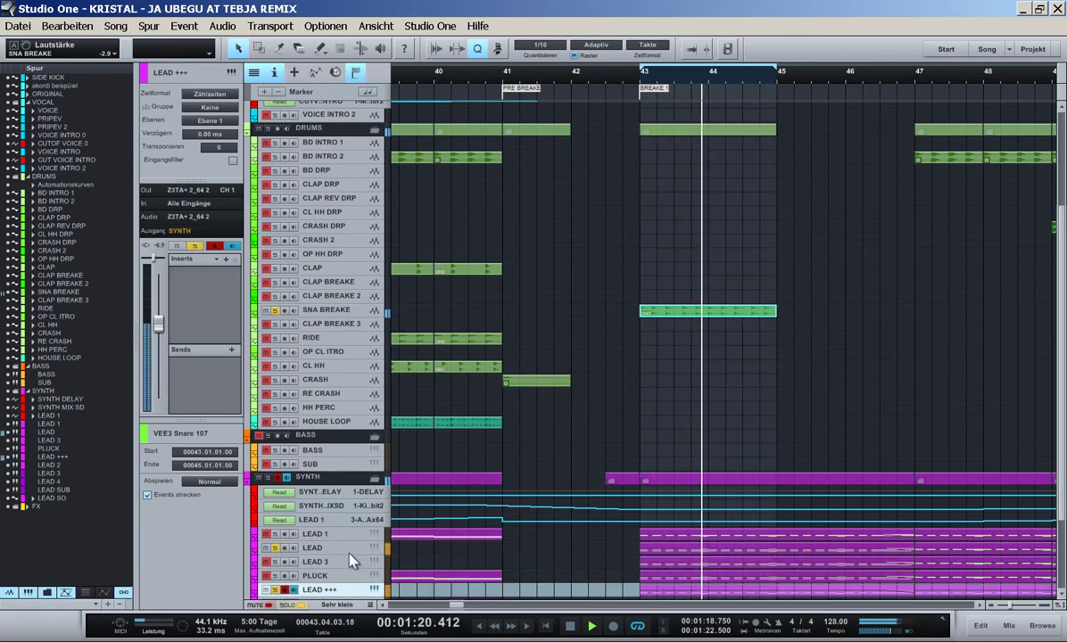
left_click(350, 550)
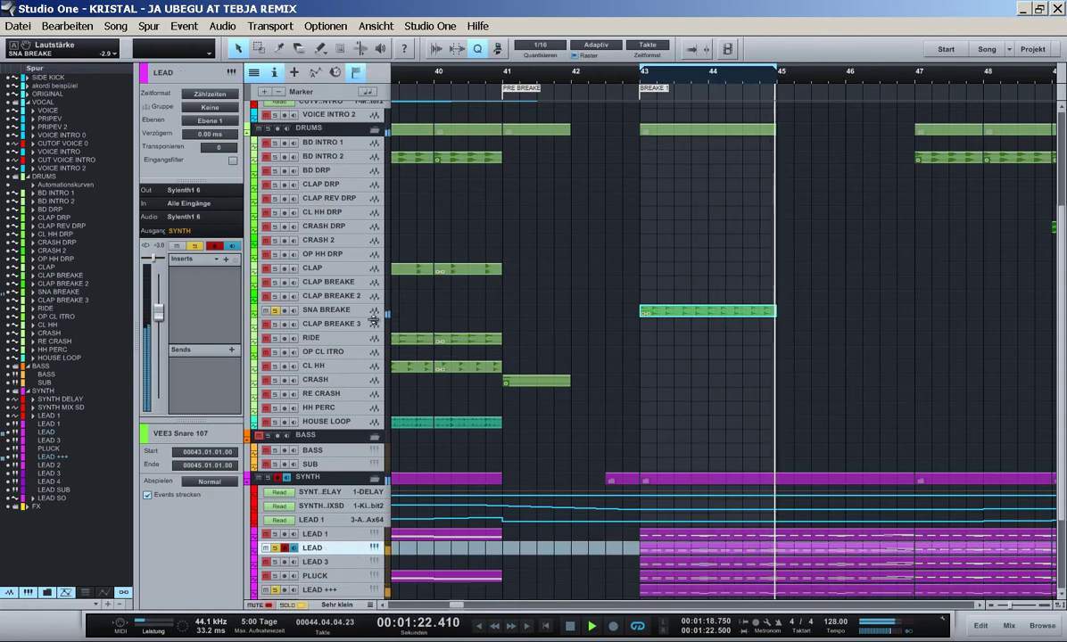
- In the SNA BREAKE clip, remove all hits after the third and add copies of it at 43.03.02 and 43.04.03
double_click(707, 313)
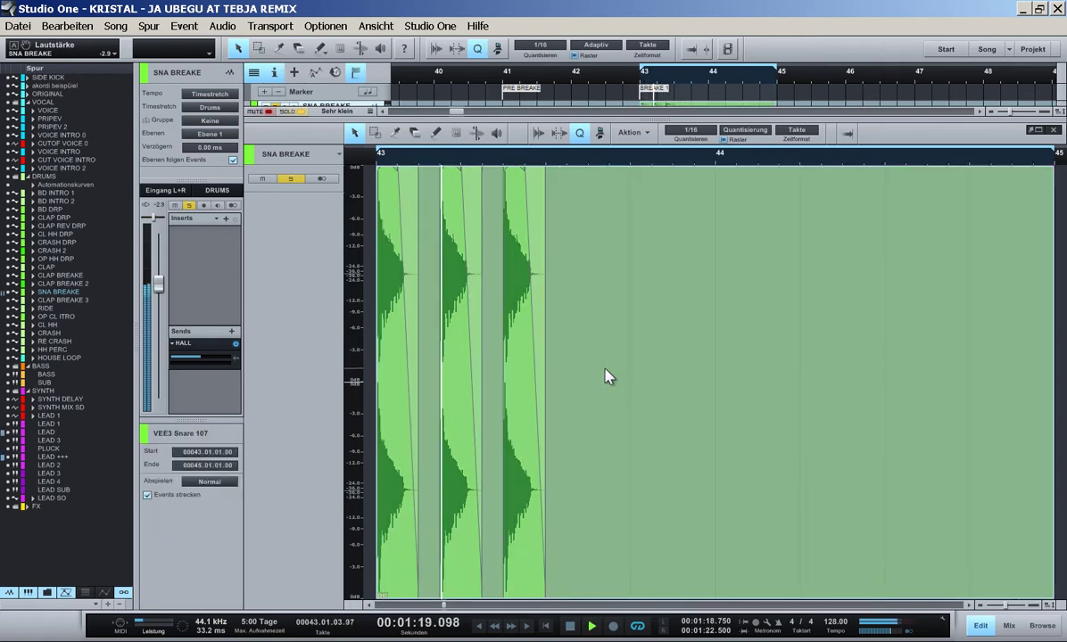
key("space")
left_click_drag(530, 359, 595, 359)
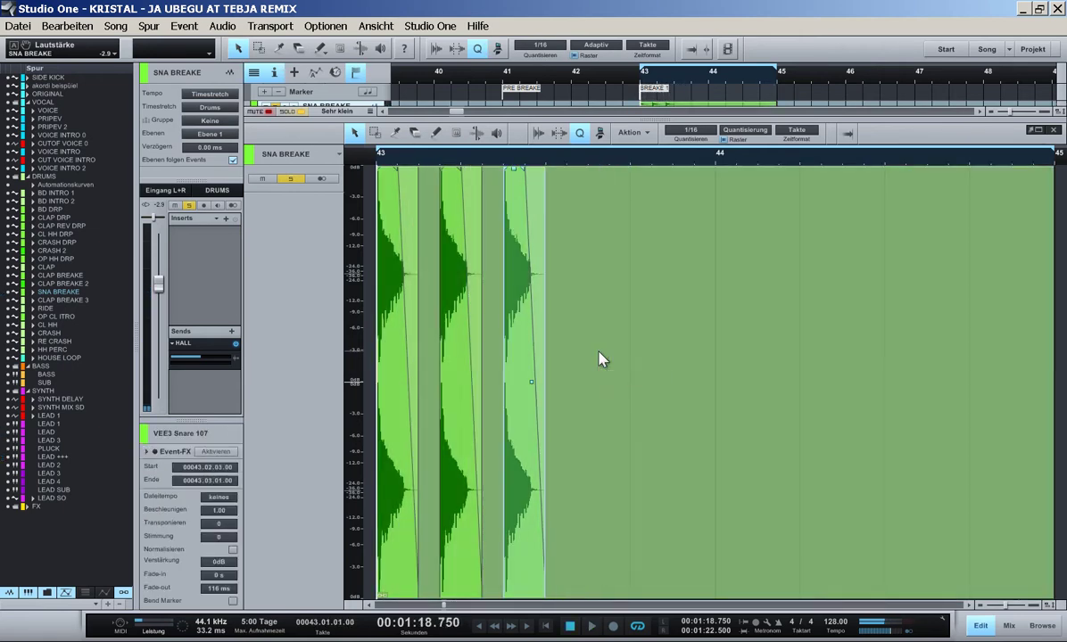
key("space")
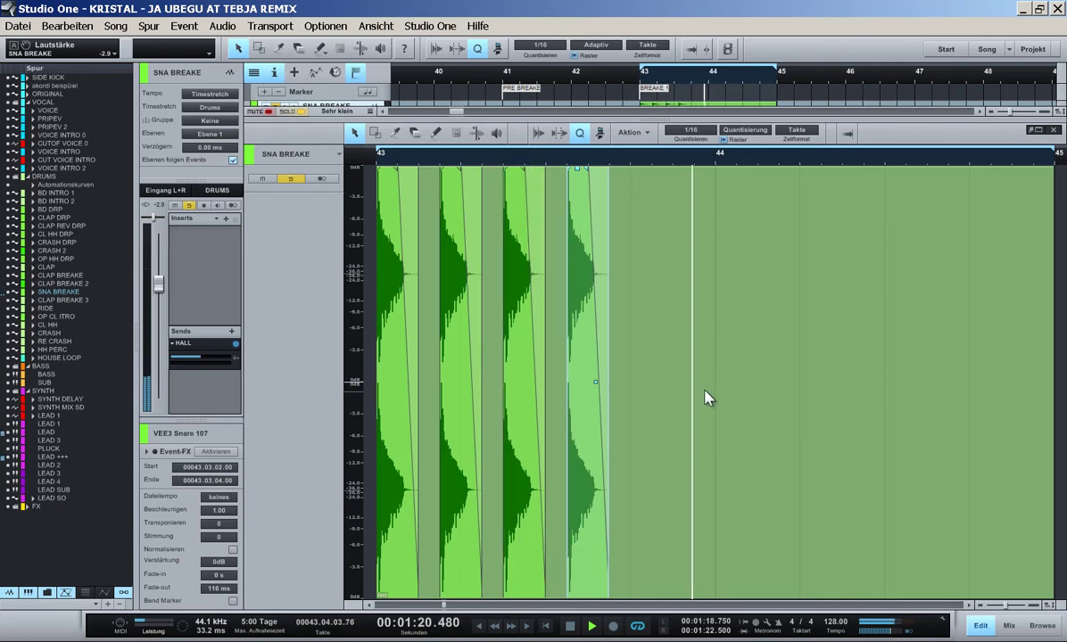
key("space")
left_click_drag(595, 381, 680, 380)
key("space")
key("space")
key("space")
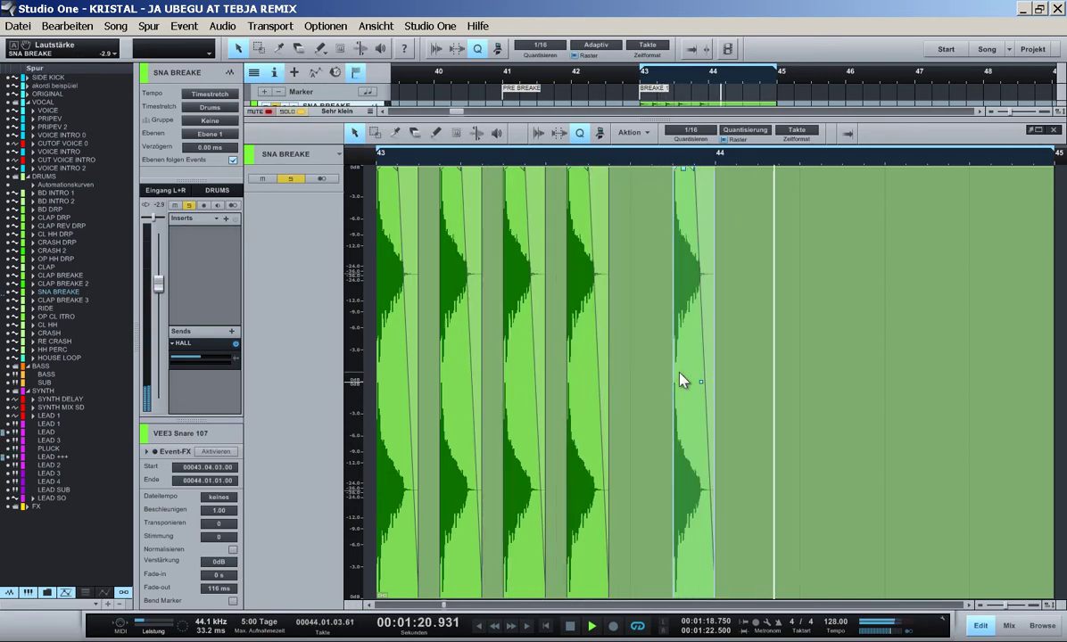
- Audition bar 43 alone, restore the loop end to bar 45, and duplicate the five snare hits into bar 44
left_click(716, 155, "alt")
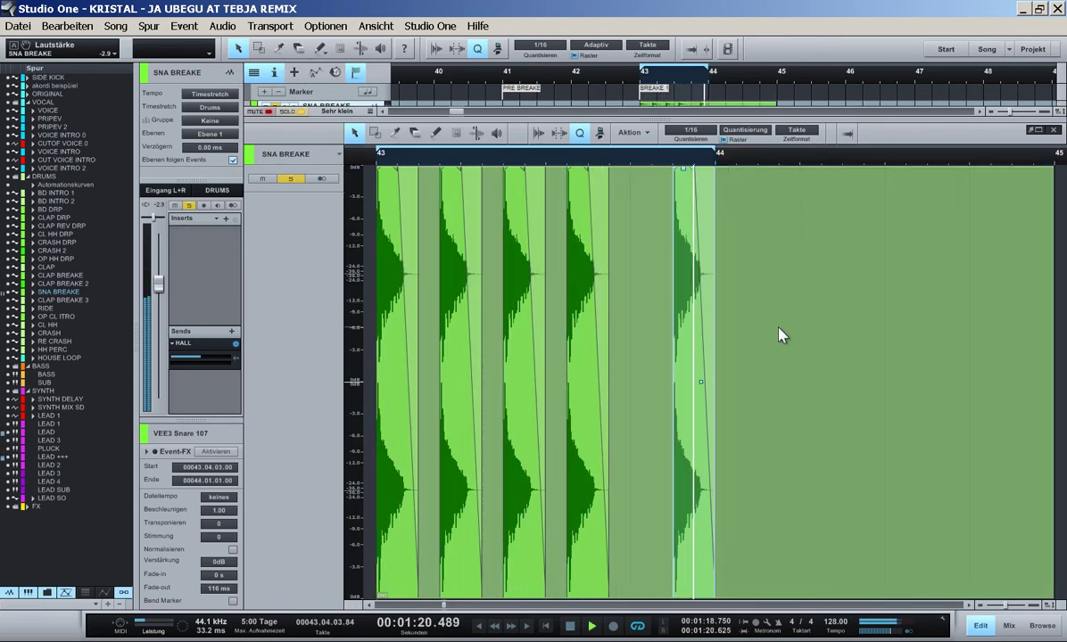
left_click(1054, 163, "alt")
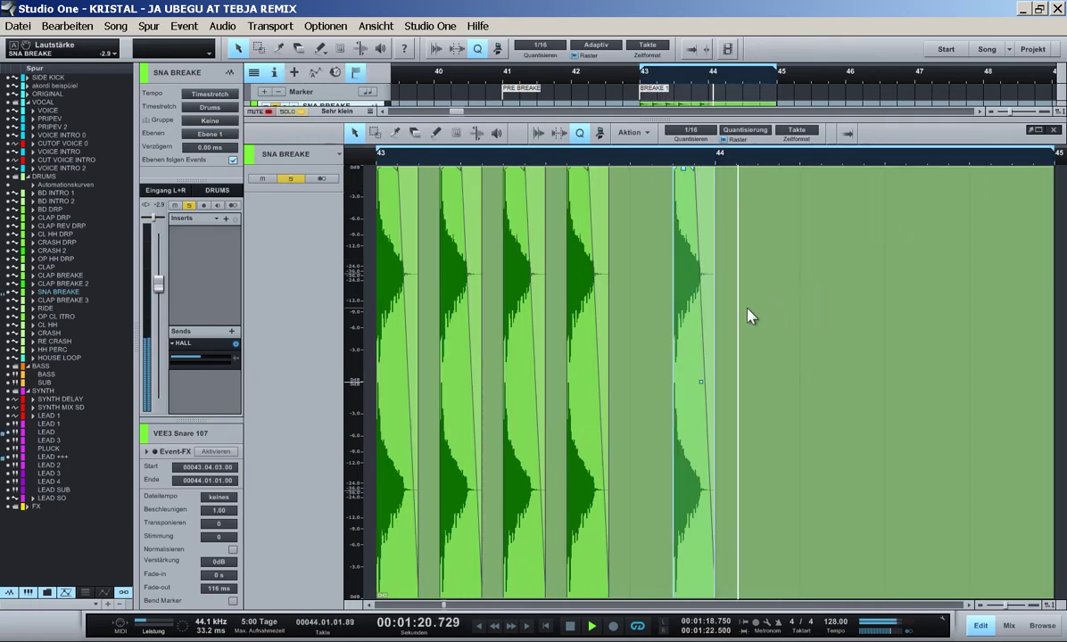
left_click_drag(746, 309, 405, 326)
key("d")
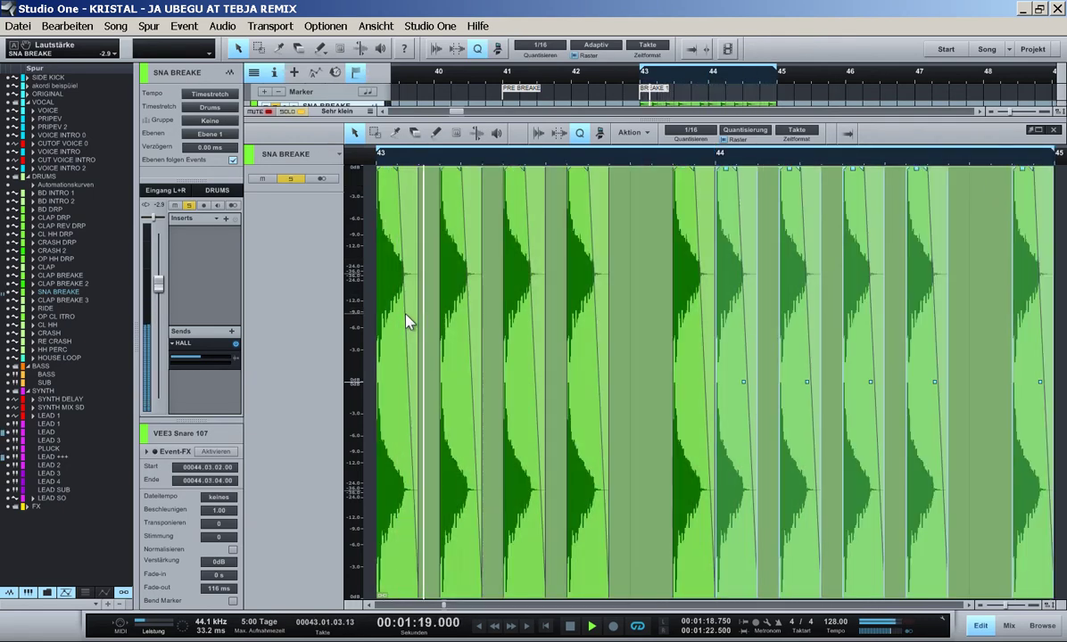
left_click(629, 363)
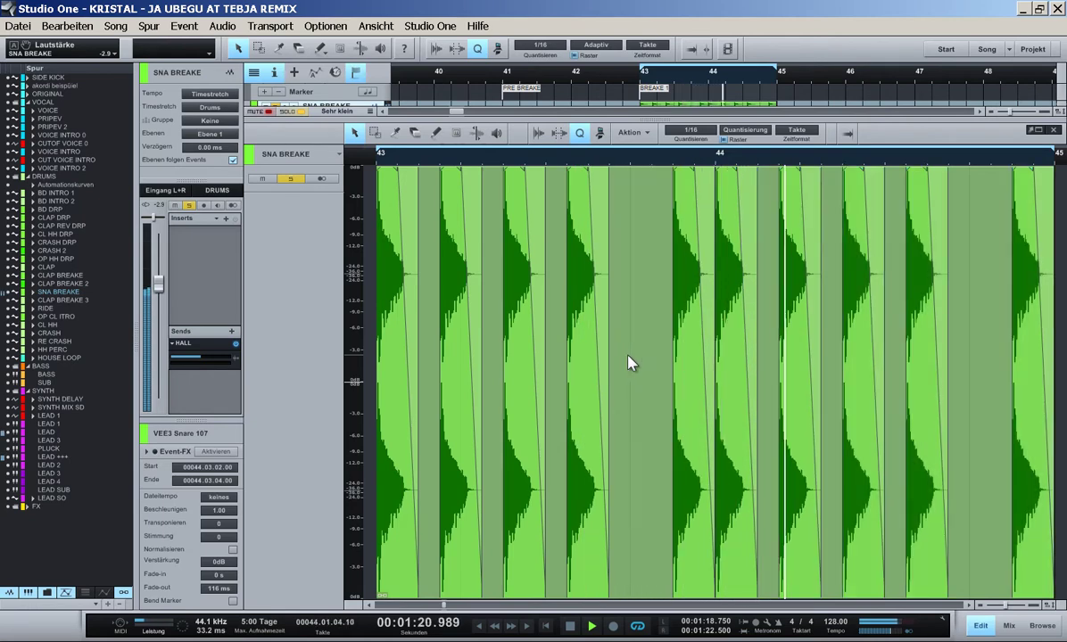
- Solo the SYNTH folder too and repeat the two-bar SNA BREAKE clip up to bar 49
key("F2")
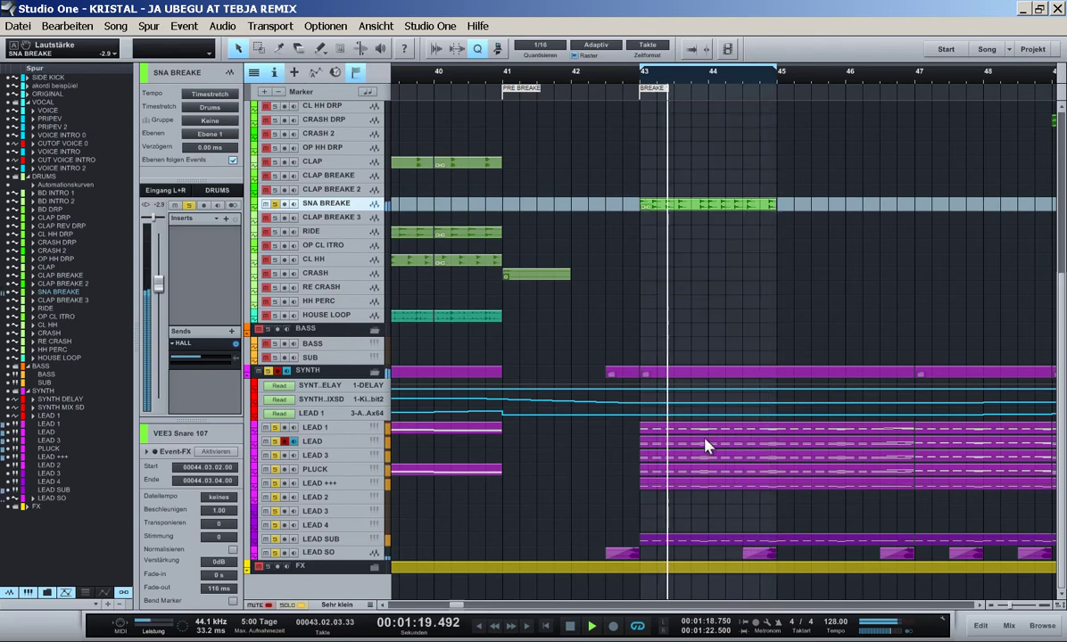
key("w")
key("w")
left_click(692, 206)
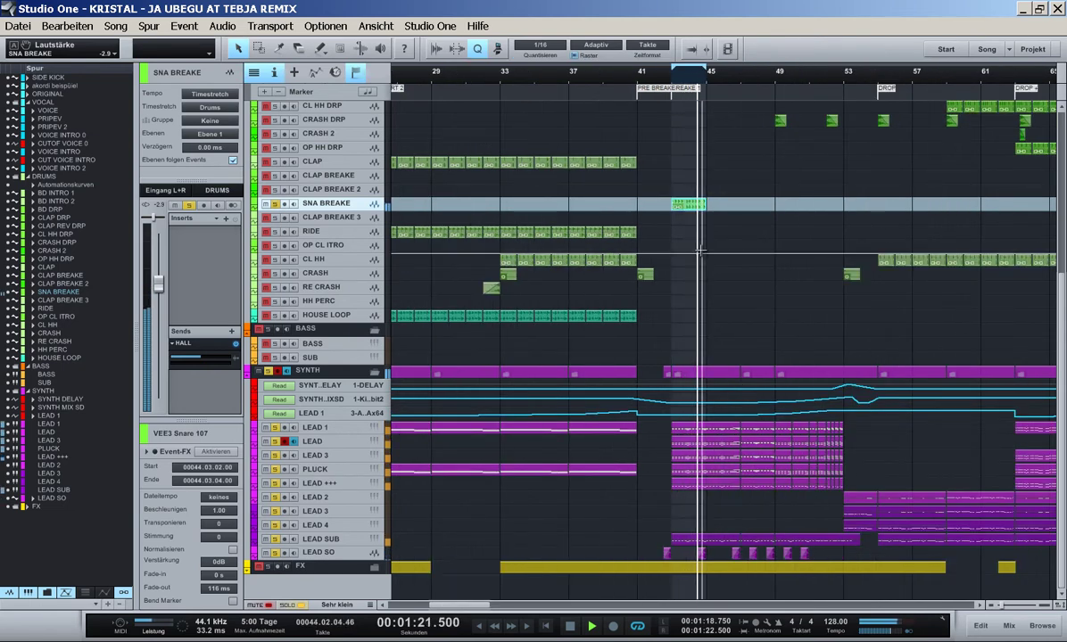
key("d")
key("d")
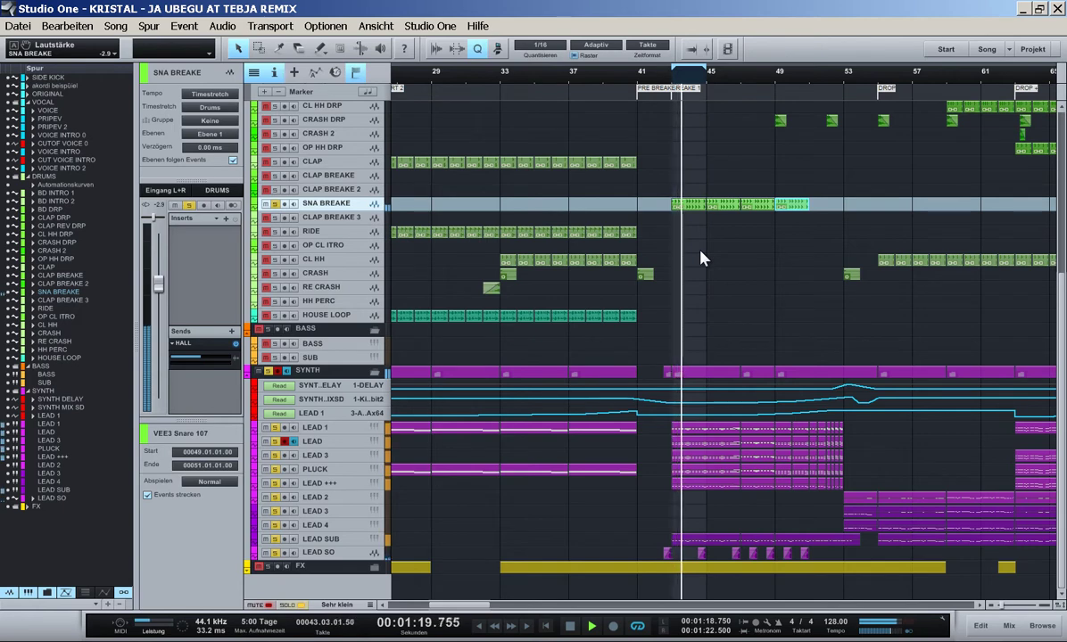
key("ctrl+z")
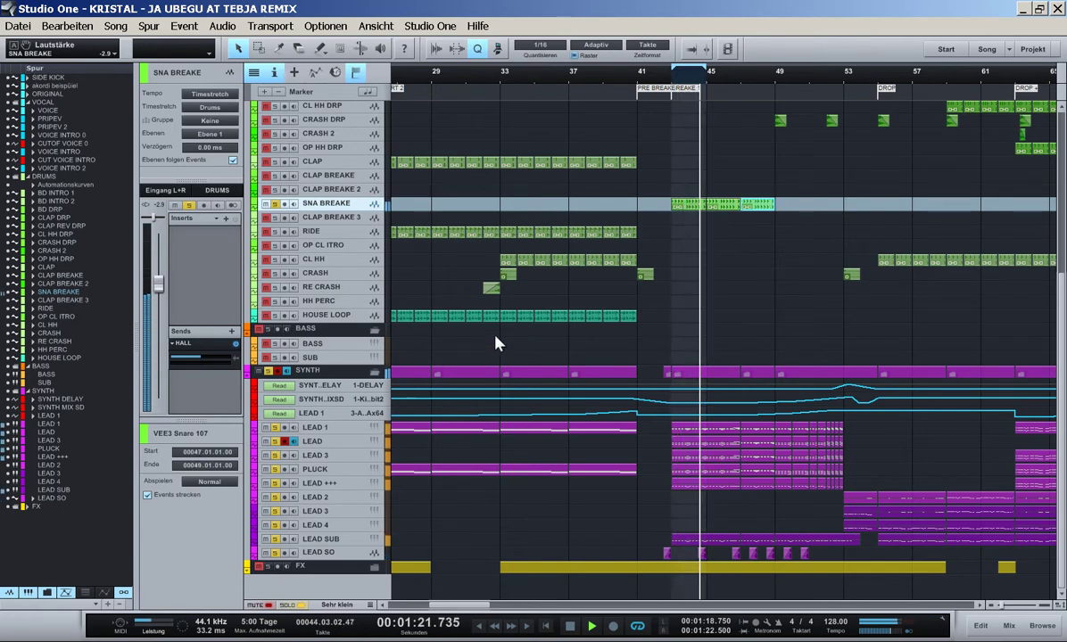
- Clear the loop and all solos, then raise the SNA BREAKE HALL send to -4.5 dB and replay the lead-in to the break
left_click_drag(475, 606, 449, 607)
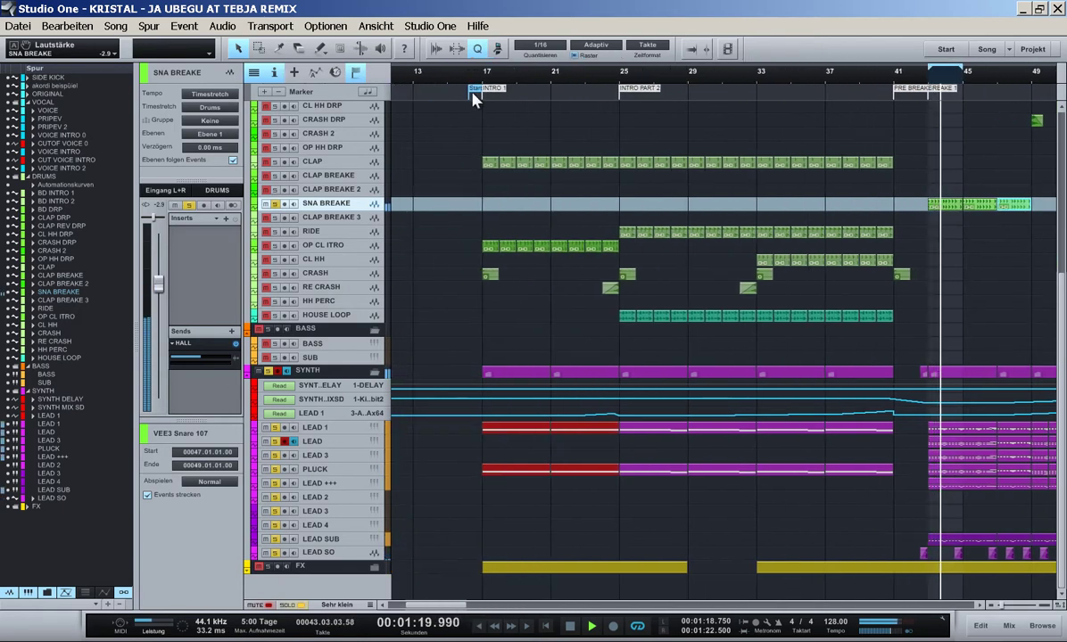
left_click(469, 69)
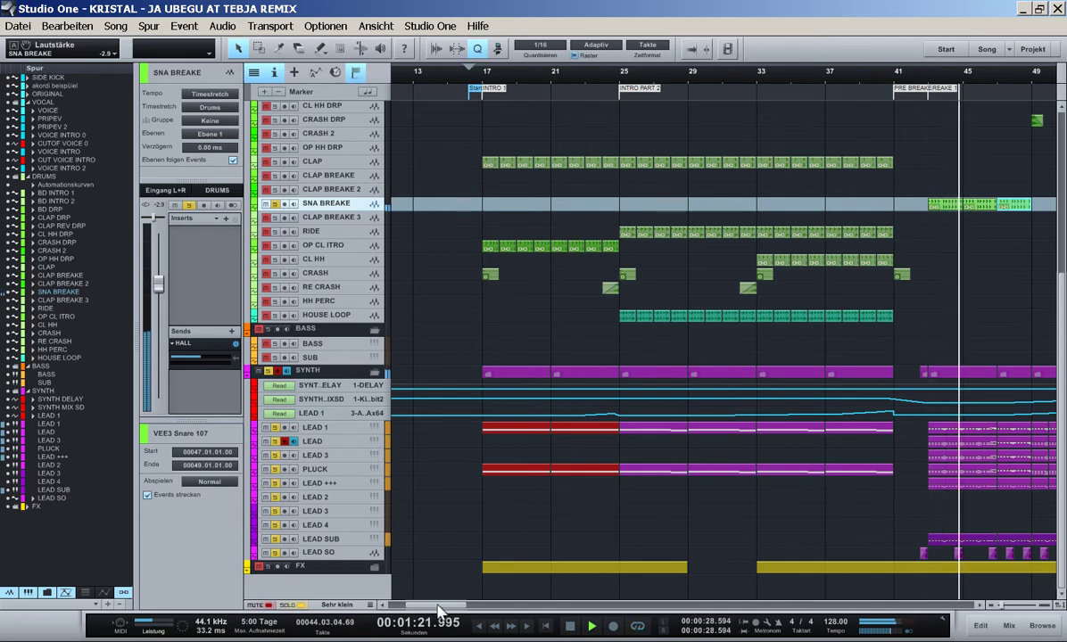
left_click_drag(438, 607, 465, 607)
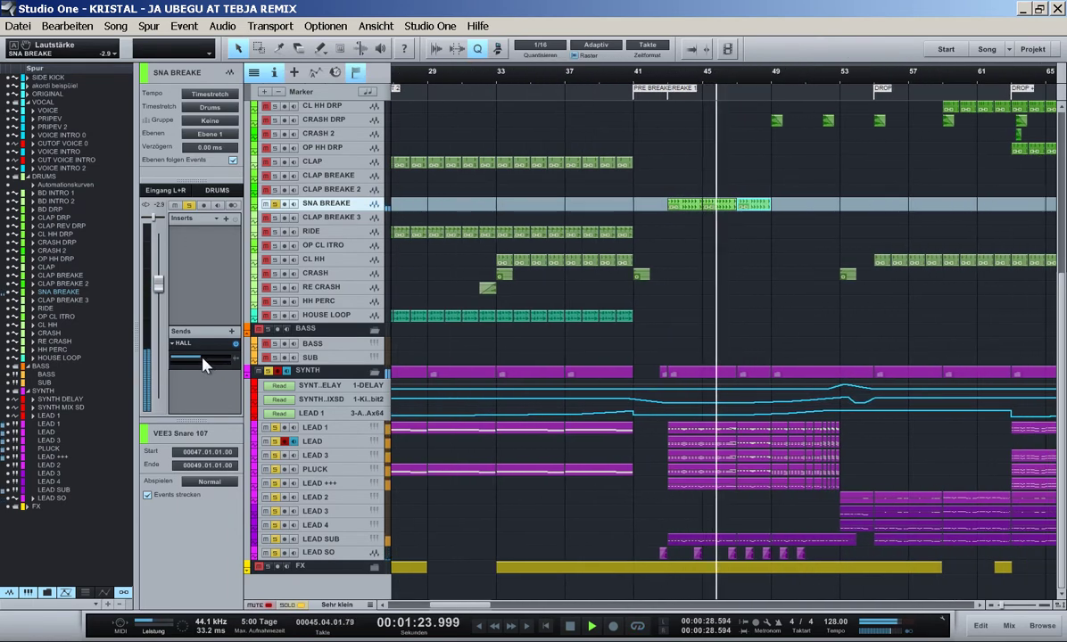
left_click_drag(202, 357, 212, 357)
left_click(580, 86)
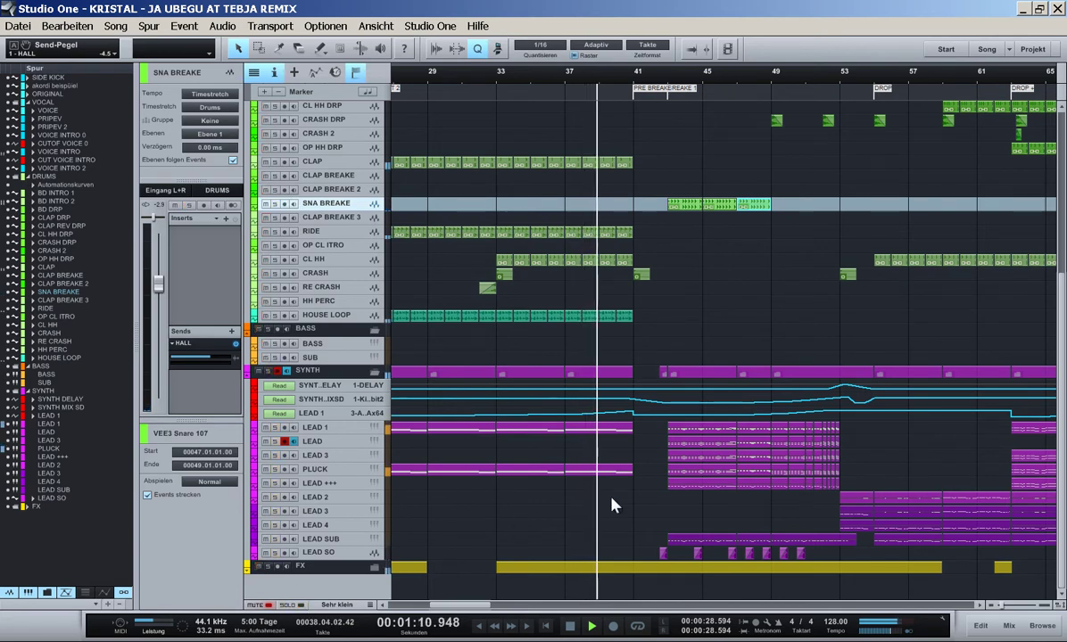
- Save the song and listen through the SNA BREAKE snare pattern in the break from bar 43 to 49
scroll(624, 505, "down", 2)
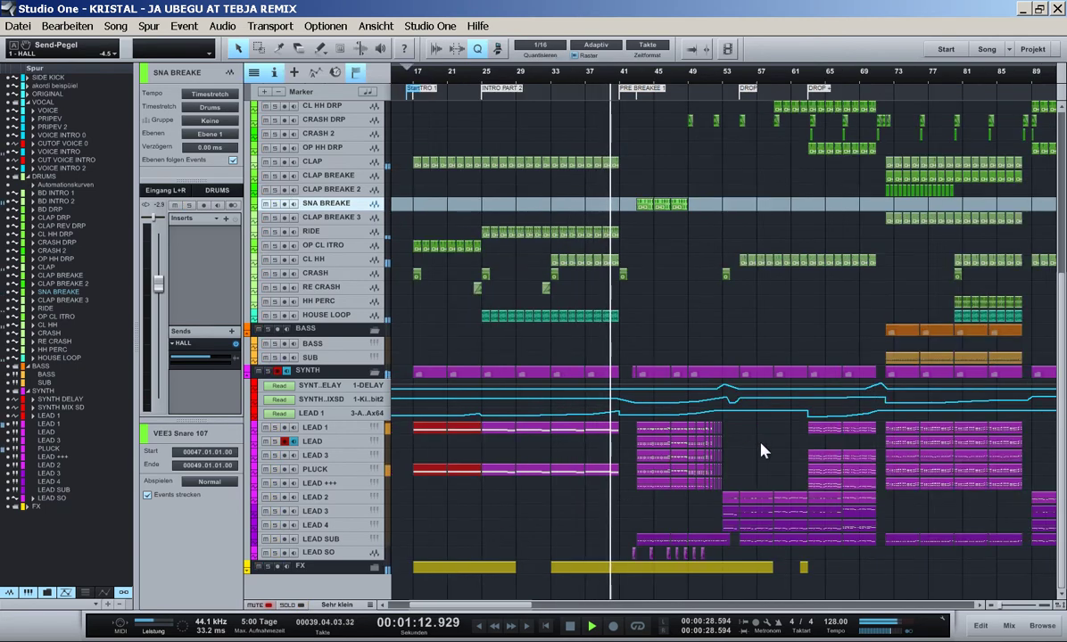
key("ctrl+s")
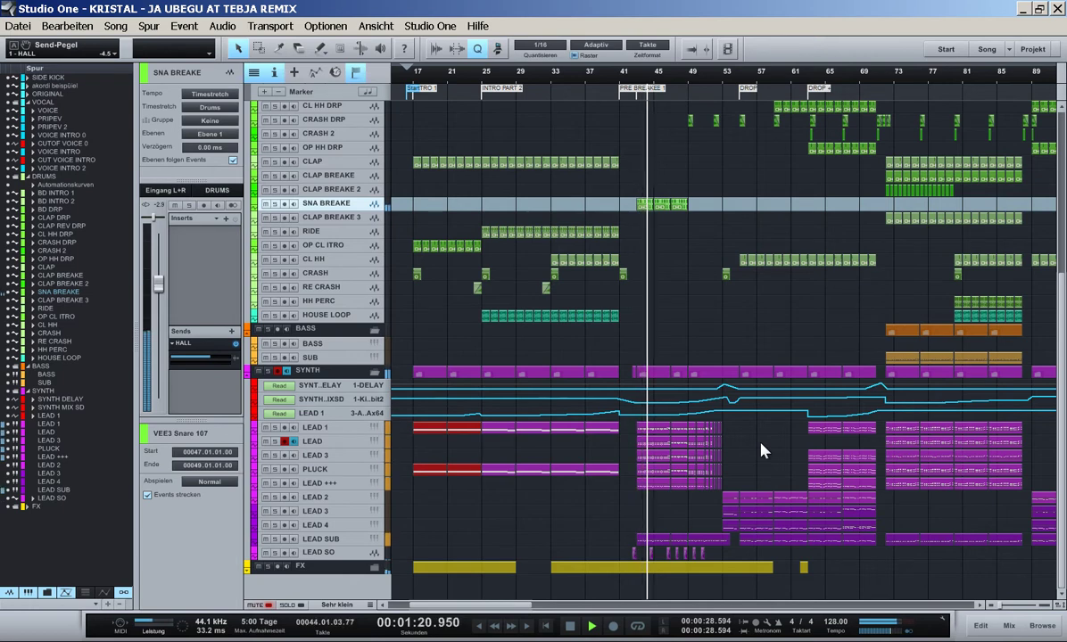
key("e")
key("e")
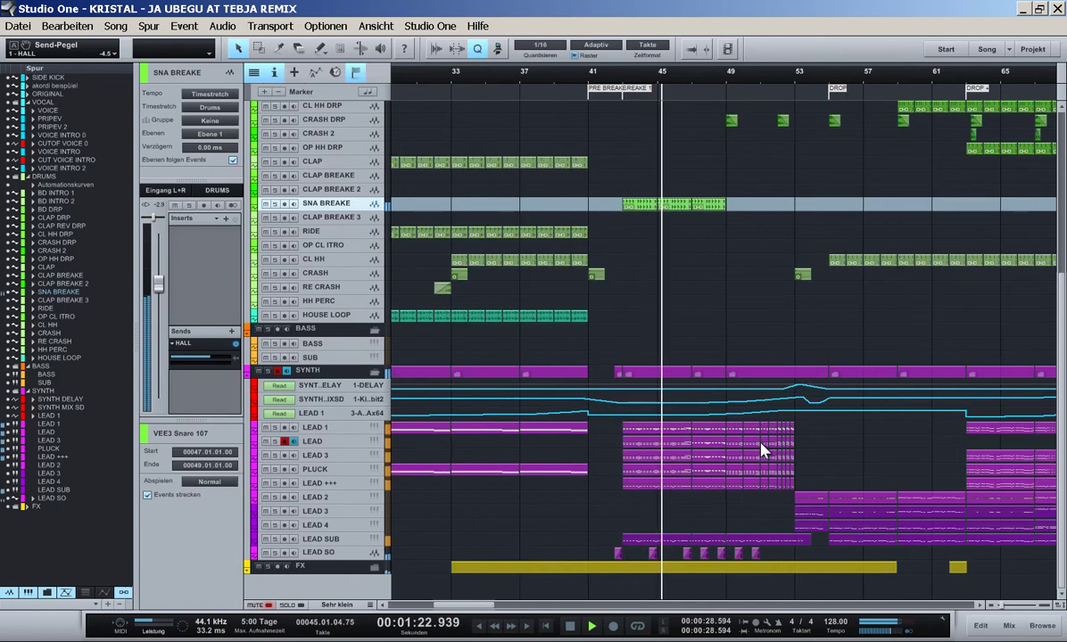
key("shift+e")
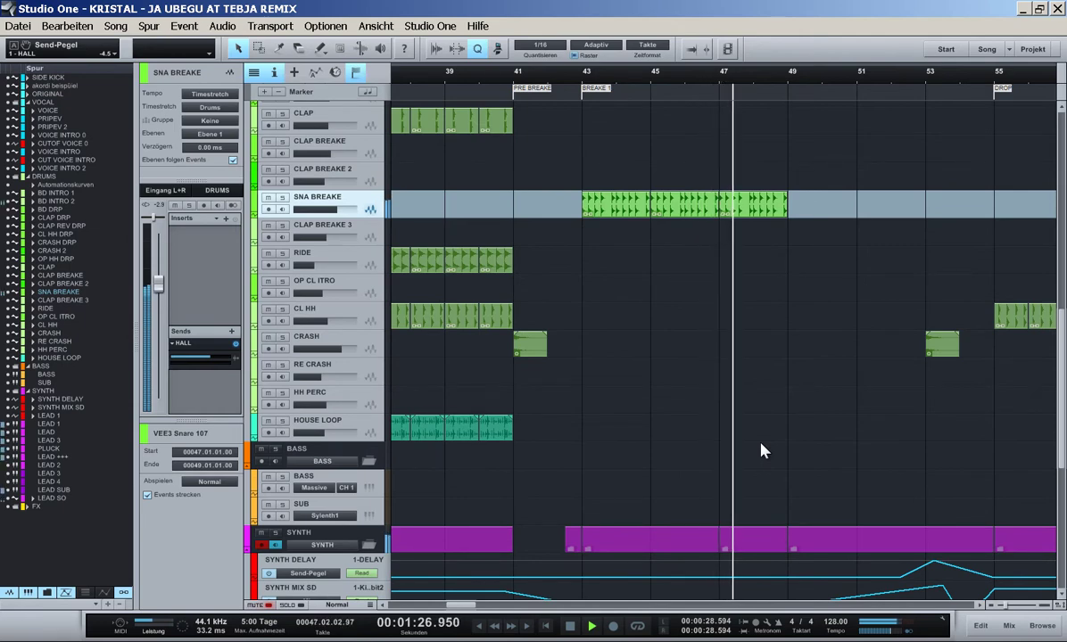
key("w")
key("shift+w")
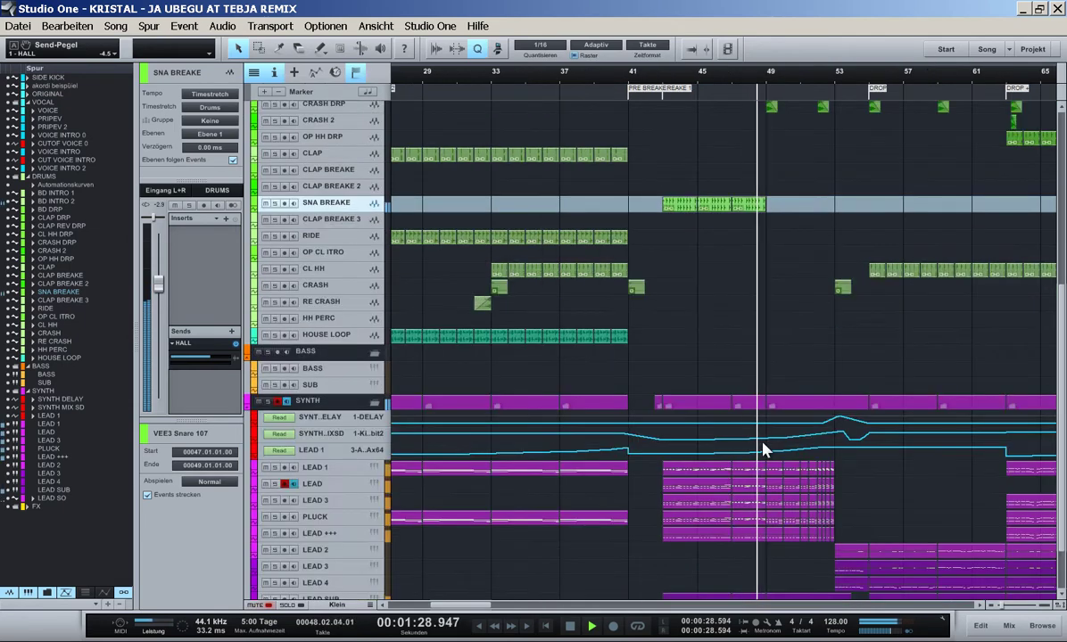
key("e")
key("shift+e")
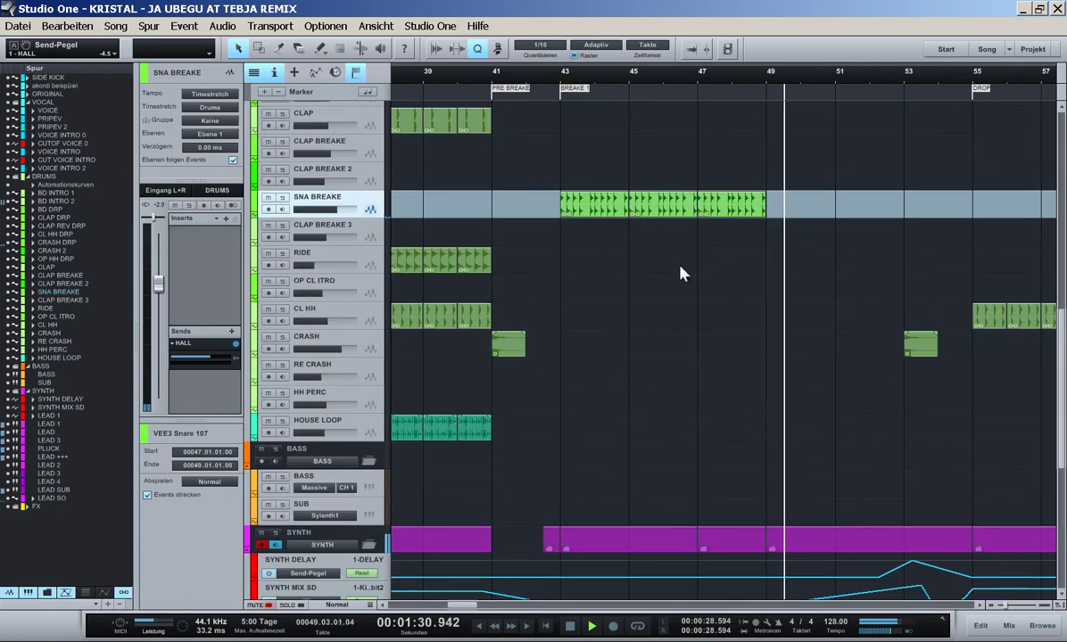
- Duplicate the last two-bar SNA BREAKE clip so the pattern reaches bar 51, and replay the break
key("space")
left_click(753, 207)
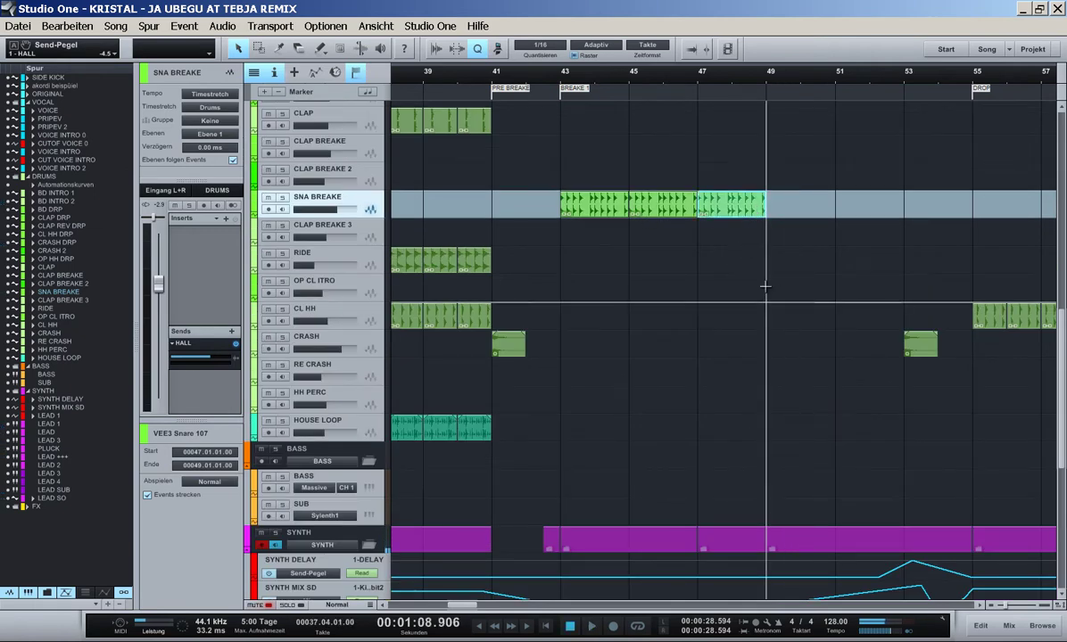
key("d")
key("space")
key("w")
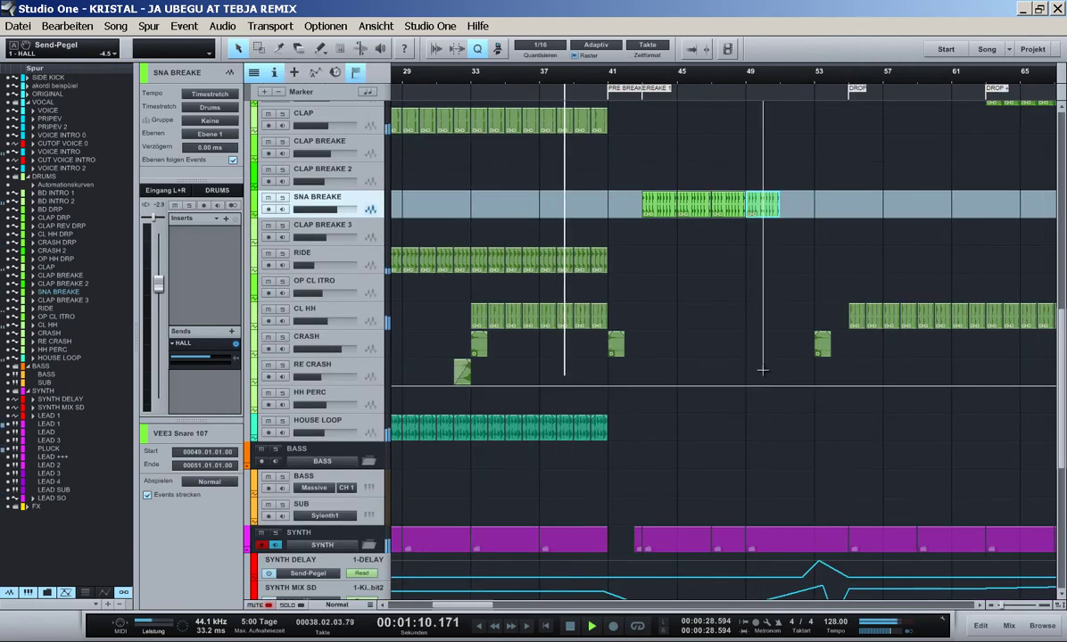
key("shift+w")
left_click(741, 79)
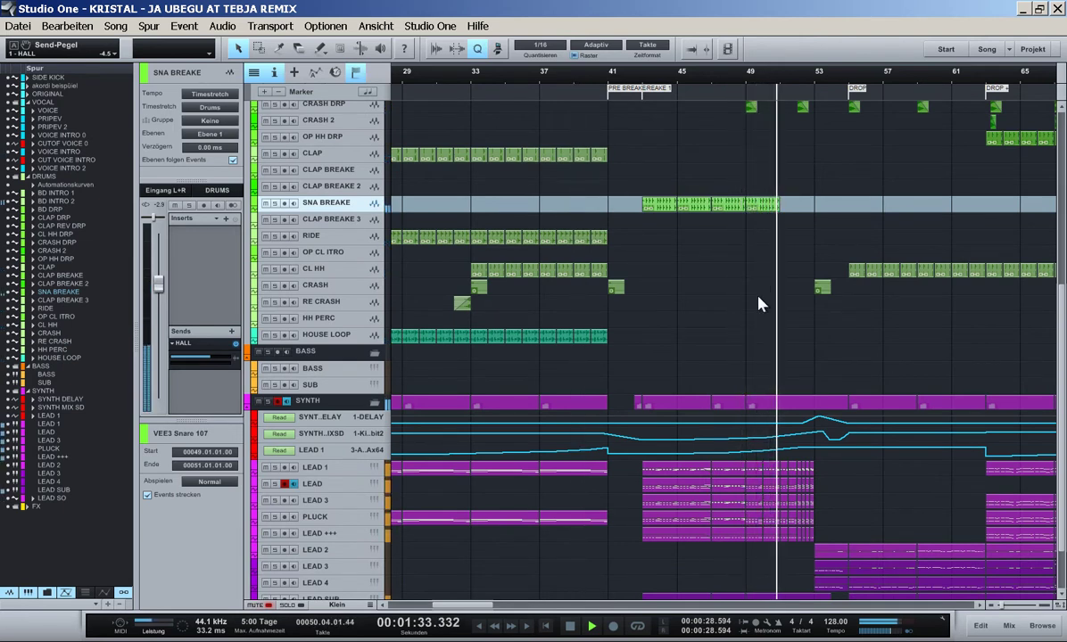
key("space")
- Copy a one-bar section of the SNA BREAKE pattern repeatedly from bar 51 up to bar 55
left_click_drag(805, 76, 803, 116)
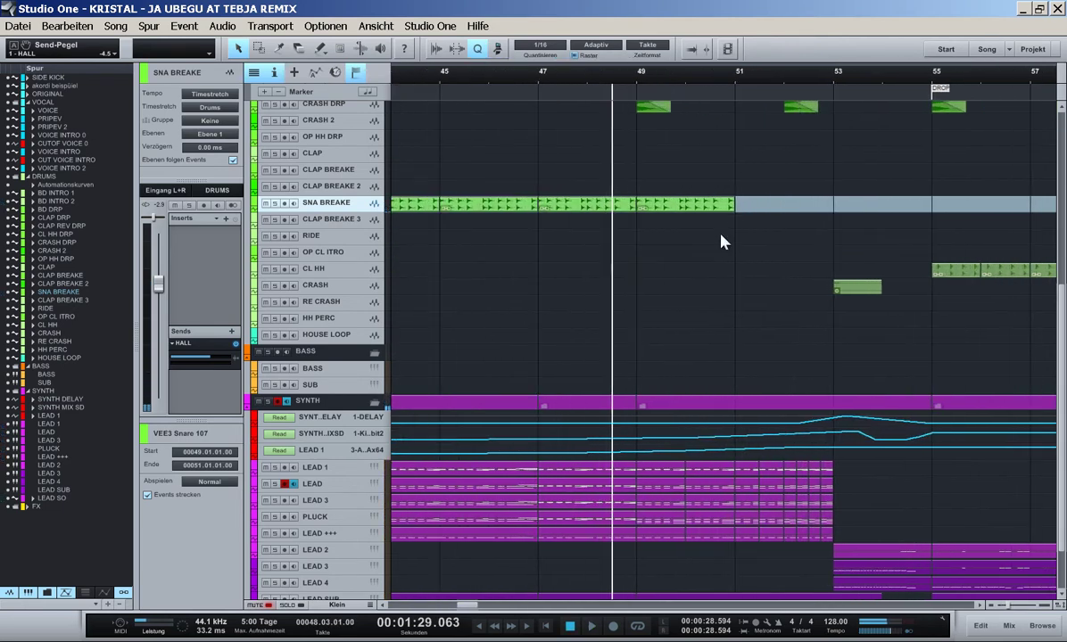
right_click(723, 238)
left_click(745, 238)
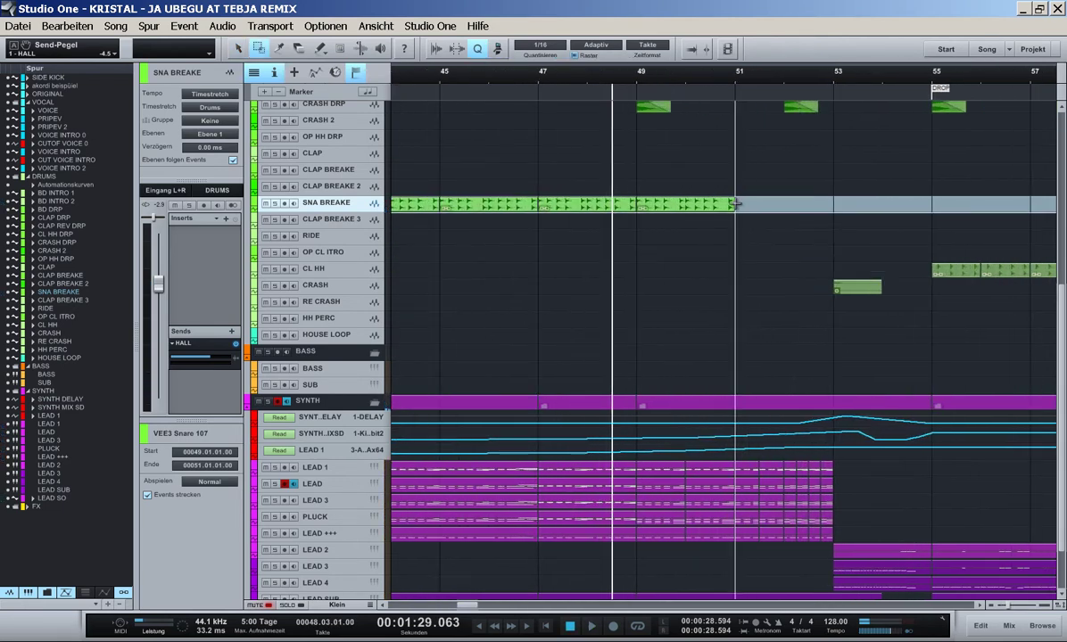
left_click_drag(735, 205, 757, 208)
right_click(690, 235)
left_click(692, 240)
key("d")
key("d")
key("d")
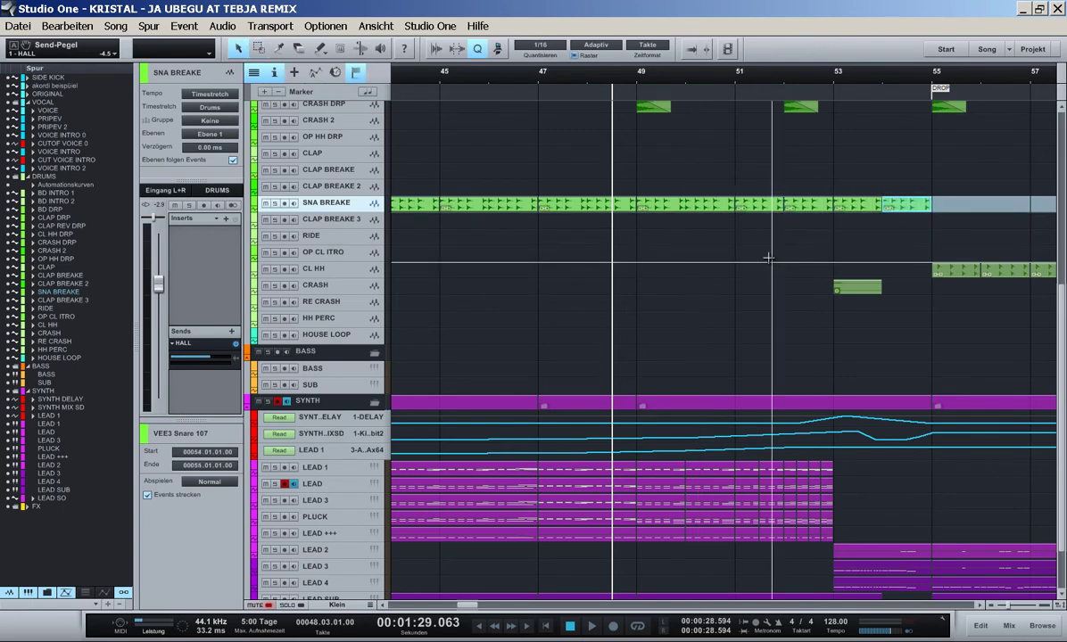
- Remove the SNA BREAKE copies after bar 53 and audition the end of the break from bar 48.03
key("e")
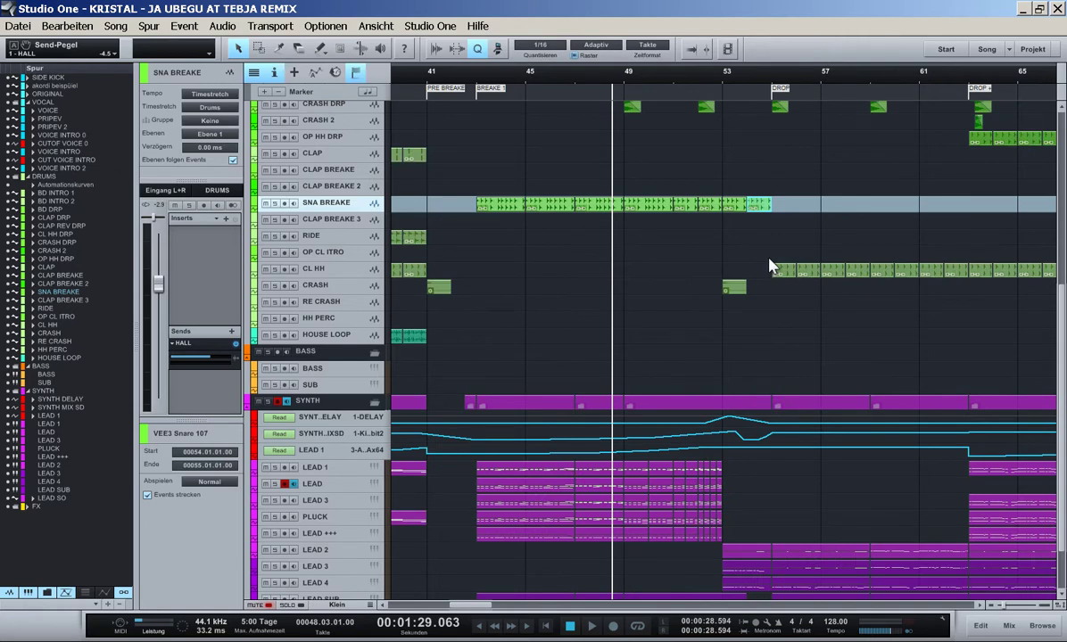
key("space")
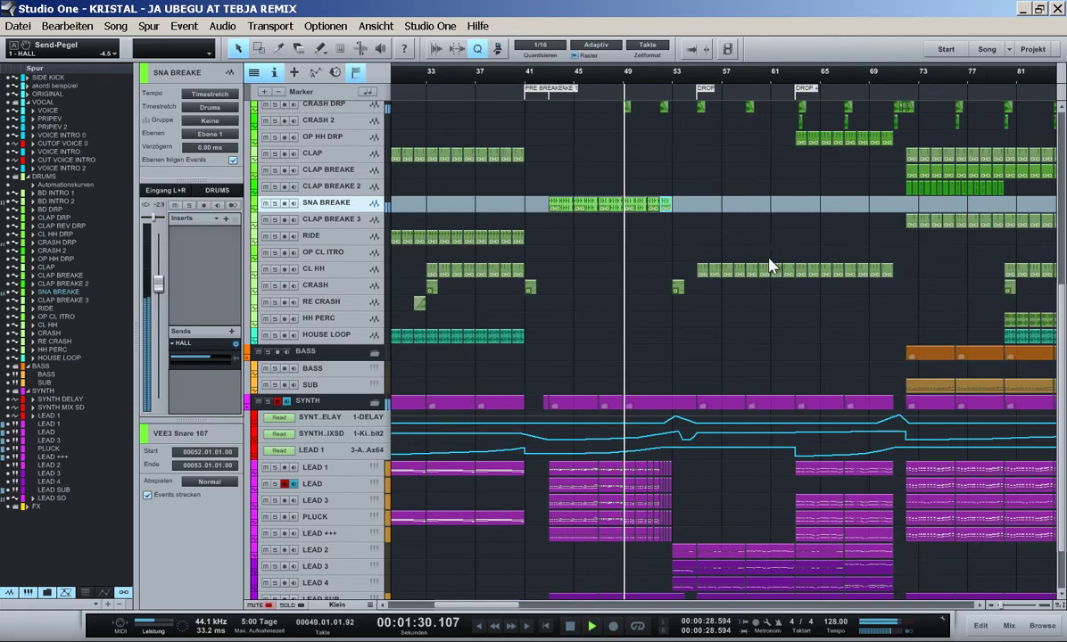
key("e")
left_click(695, 314)
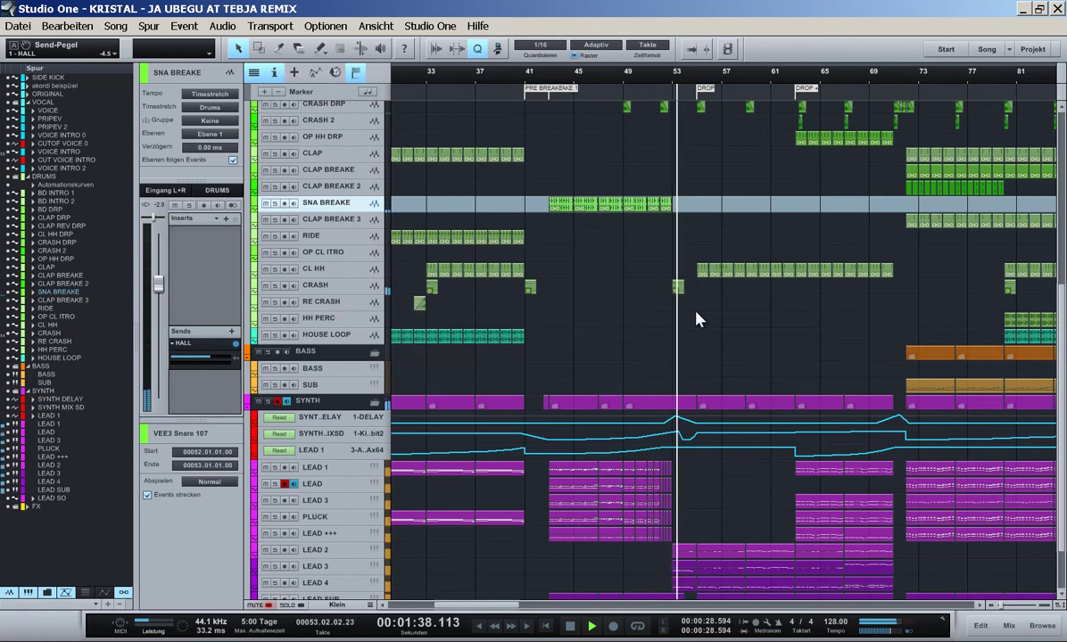
key("space")
key("space")
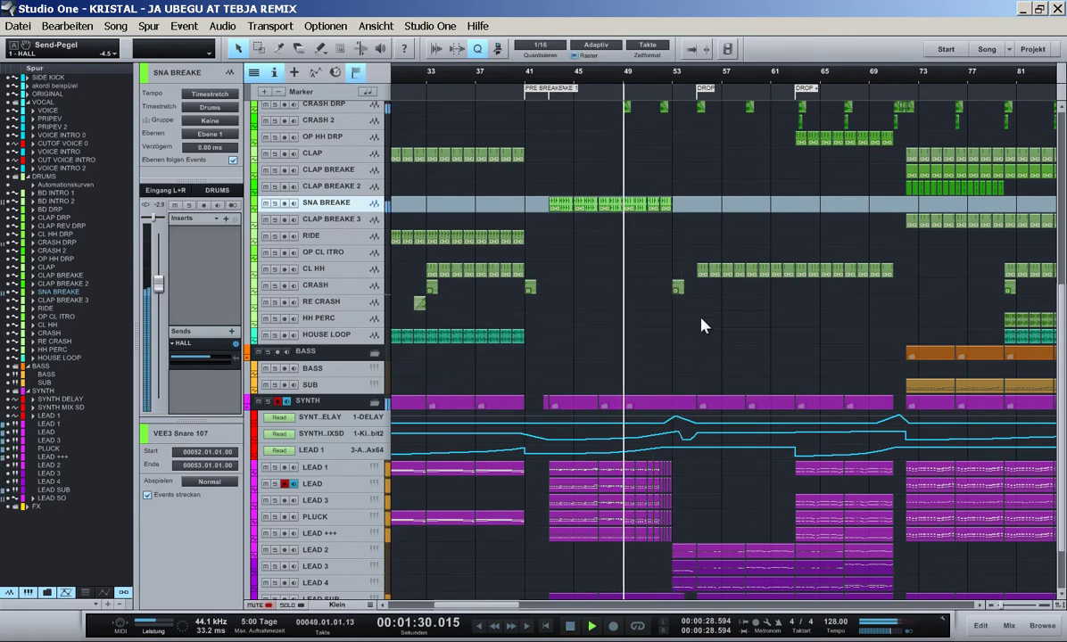
key("e")
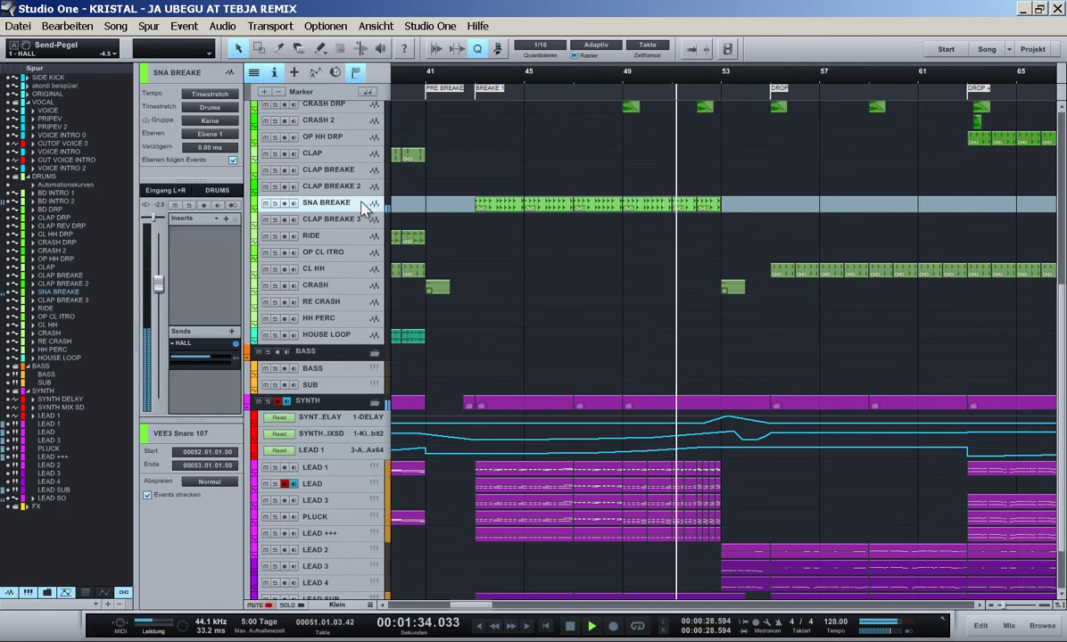
- Add a new green audio track named SNA BREAKE PRE directly below the SNA BREAKE track
key("t")
key("Return")
key("space")
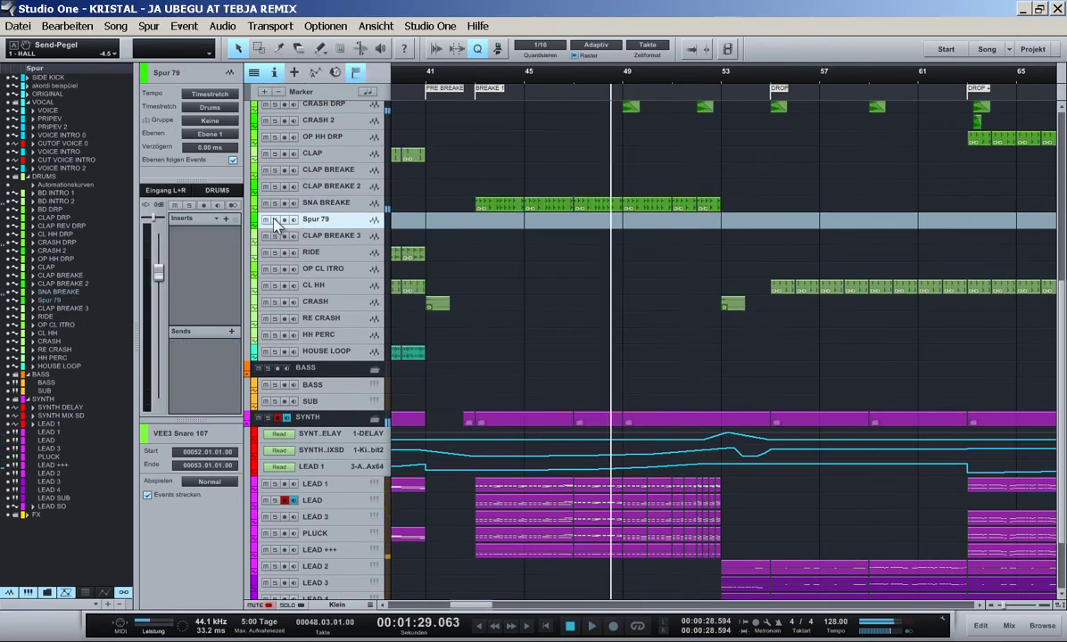
left_click(256, 222)
left_click(283, 263)
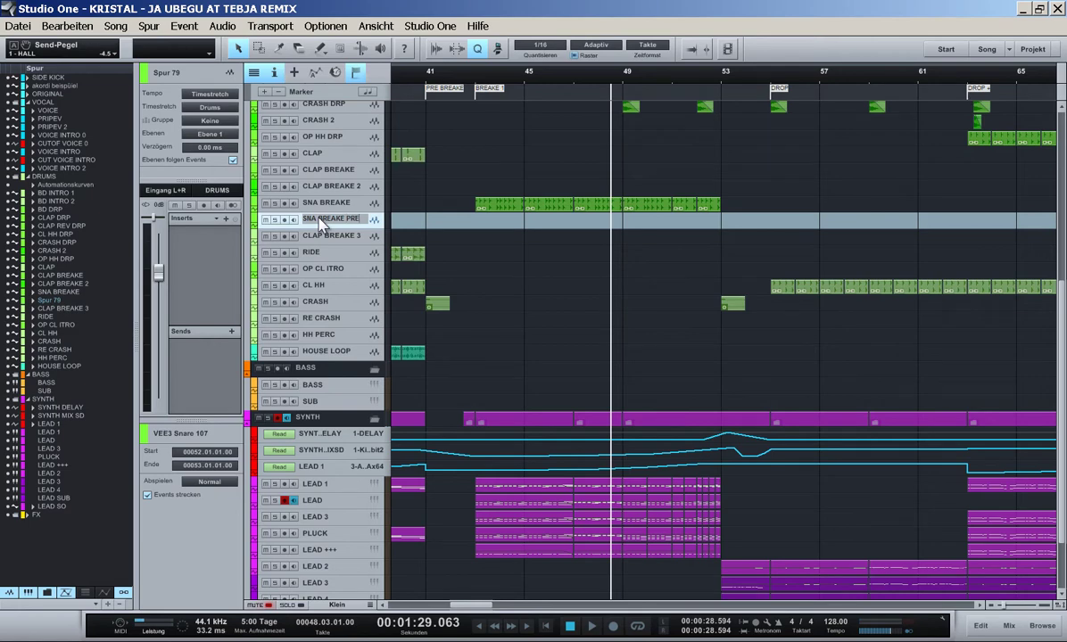
key("Return")
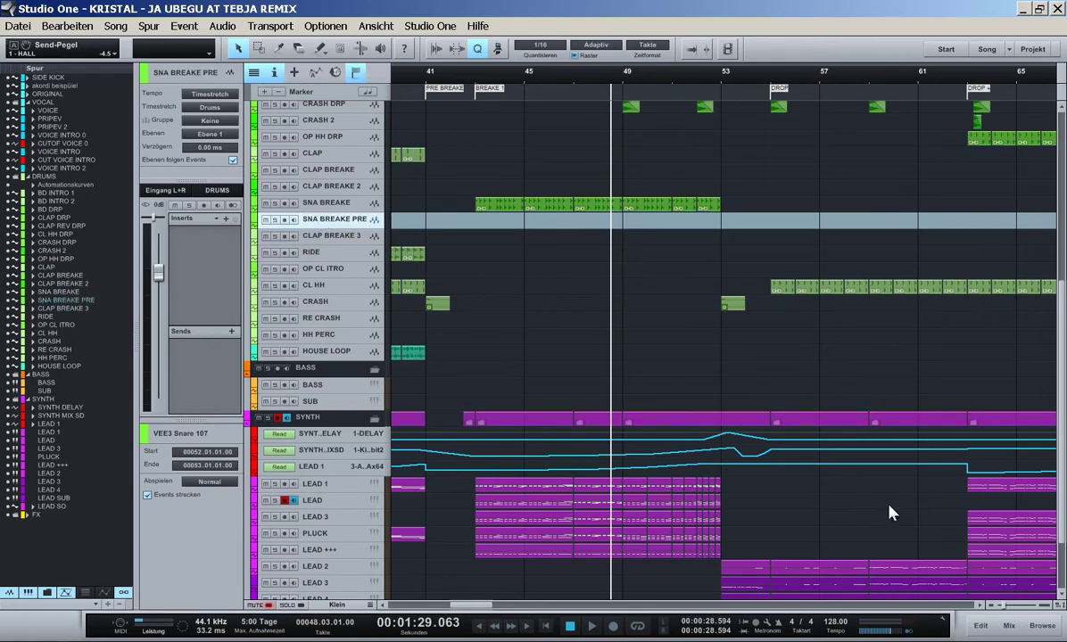
- Place VEE3 Snare 108.wav at bar 43 on the SNA BREAKE PRE track and convert it to an audio part
left_click(1038, 625)
left_click(733, 368)
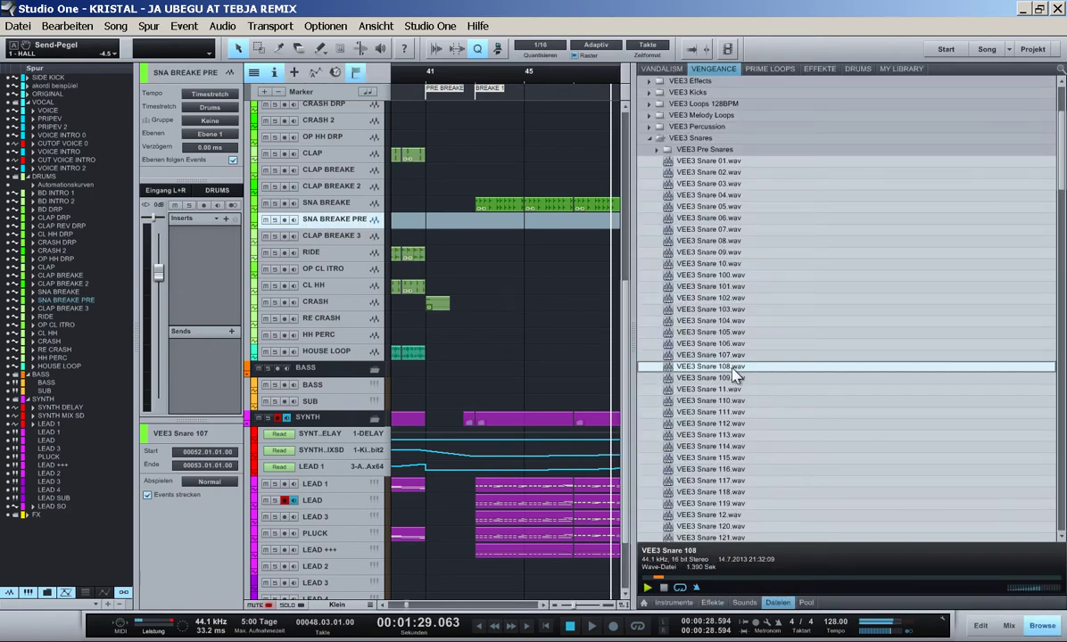
left_click_drag(733, 369, 481, 222)
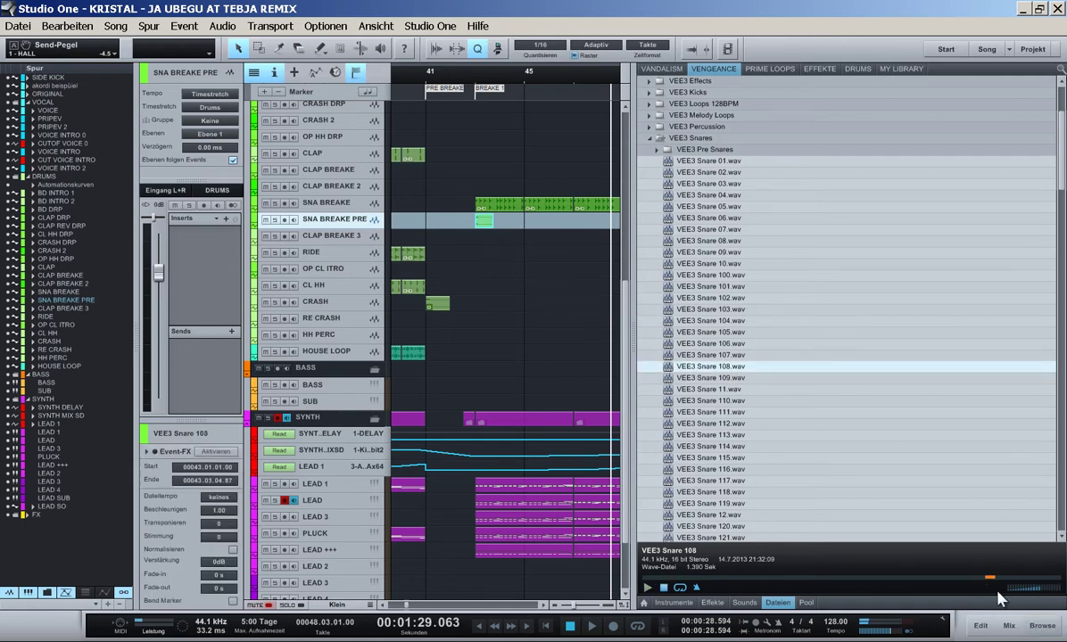
key("F5")
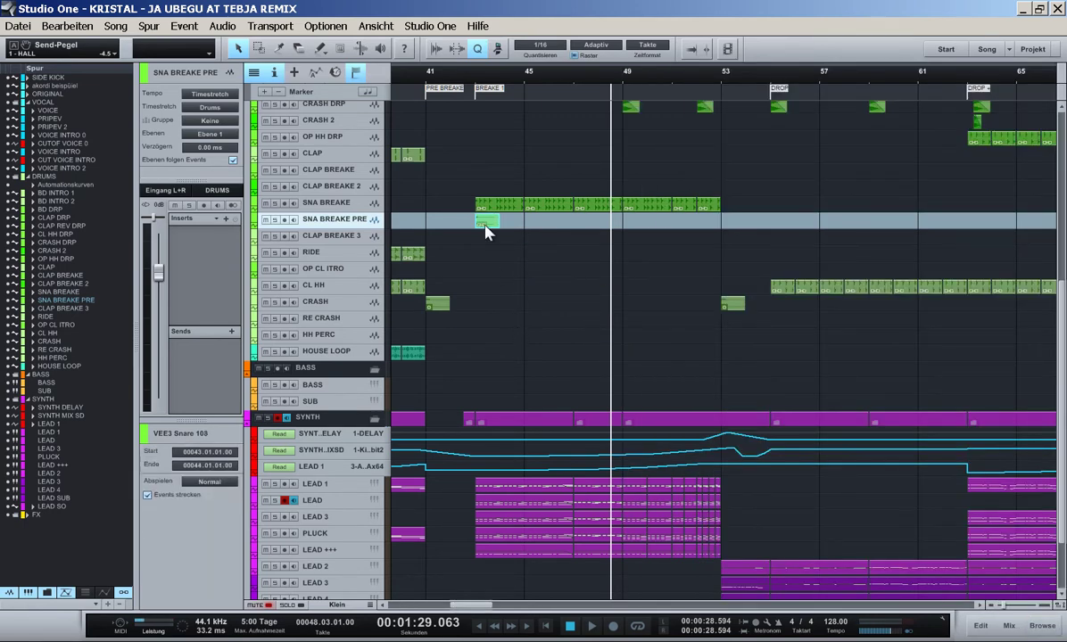
double_click(485, 222)
left_click(707, 325)
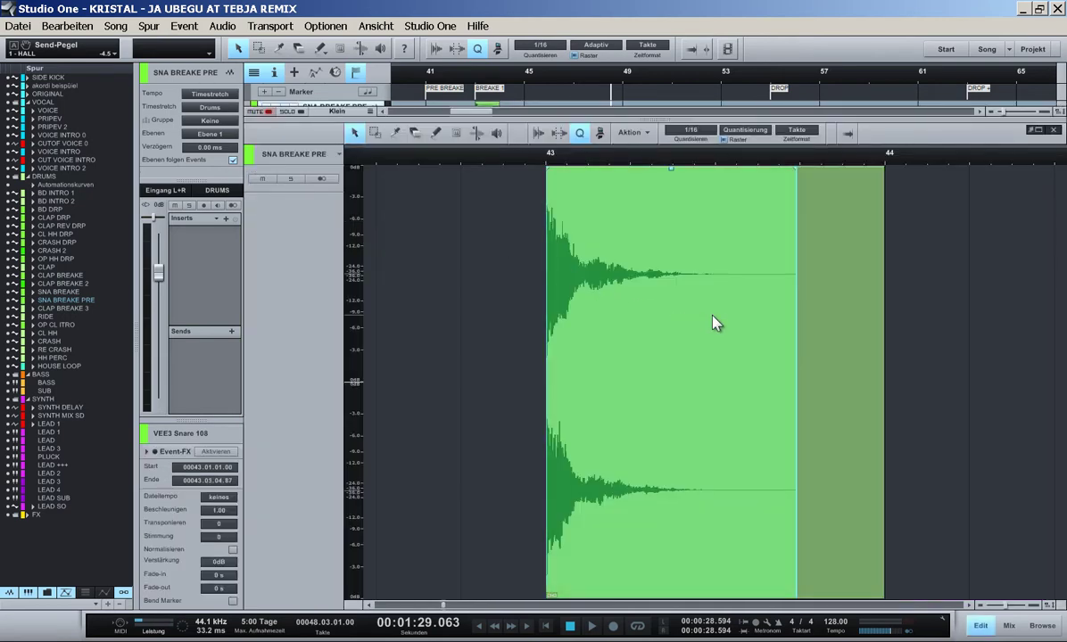
right_click(715, 323)
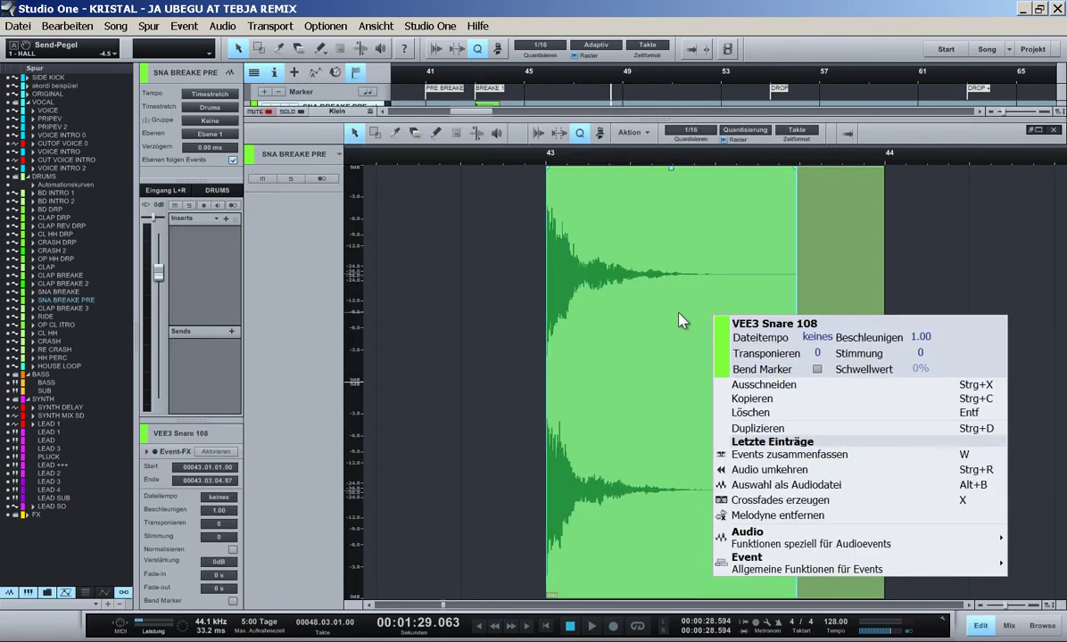
left_click(679, 312)
key("F2")
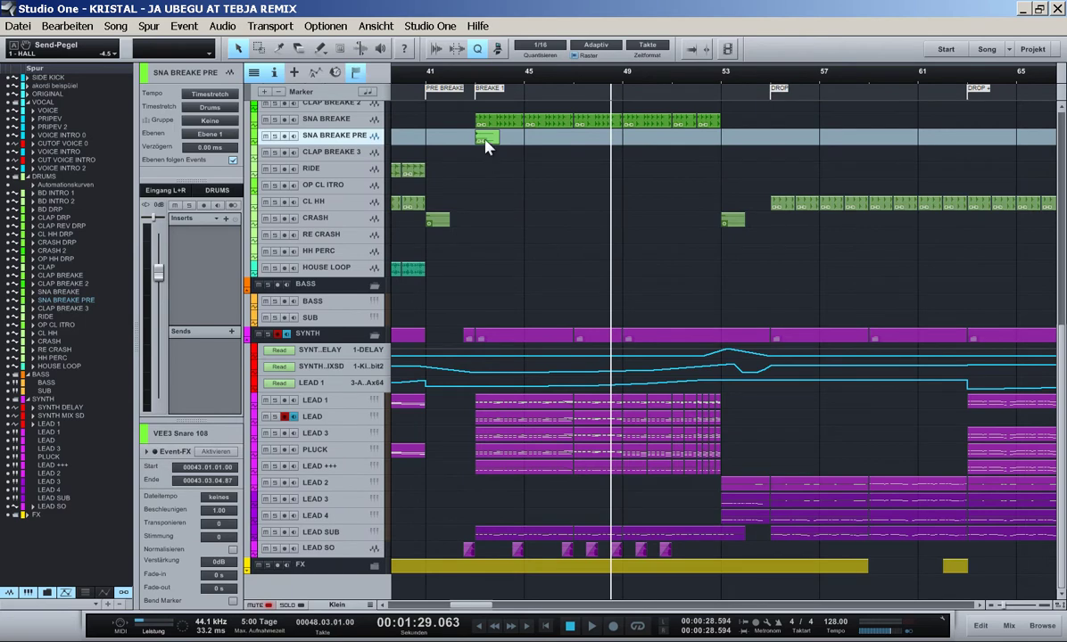
- Dissolve the audio part at bar 43 on the SNA BREAKE PRE track
left_click(223, 25)
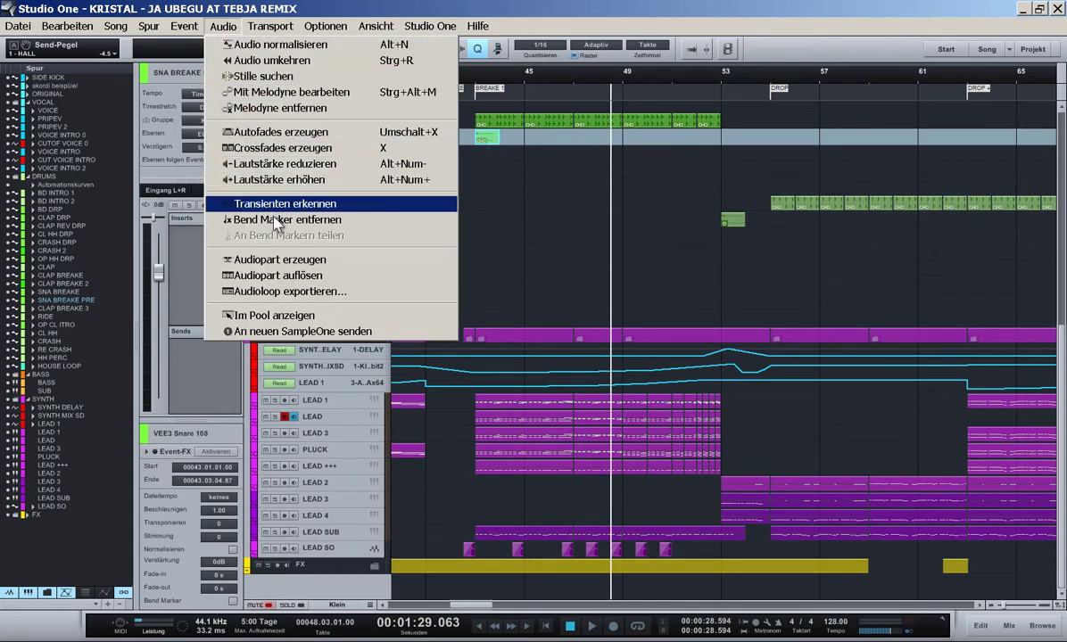
left_click(278, 276)
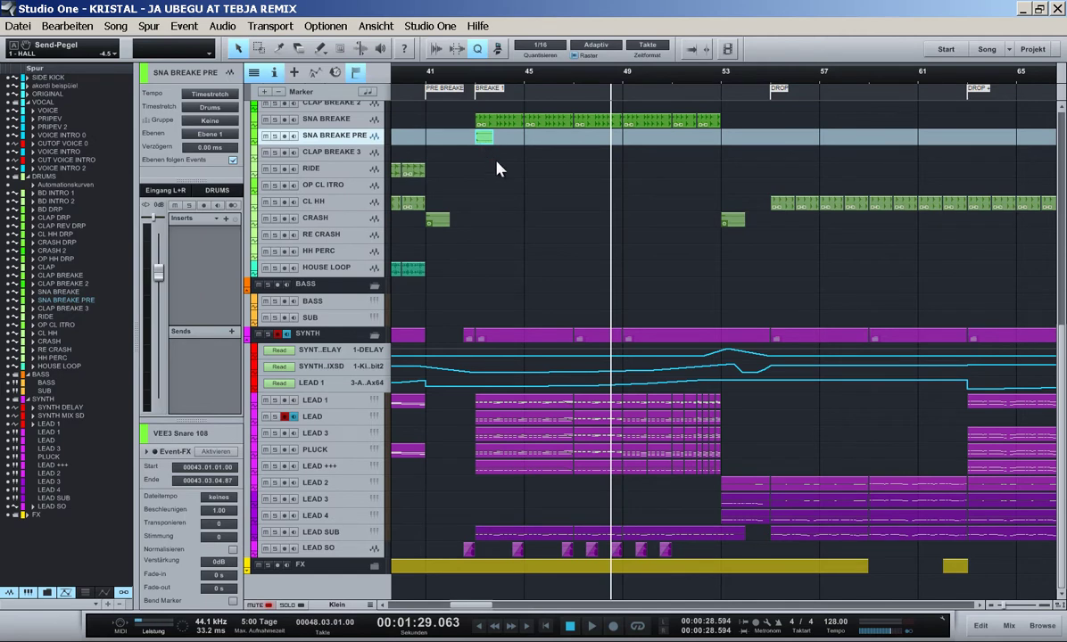
- Replace the keyboard shortcut of the Audio umkehren command with Alt+U and accept the options
left_click(431, 26)
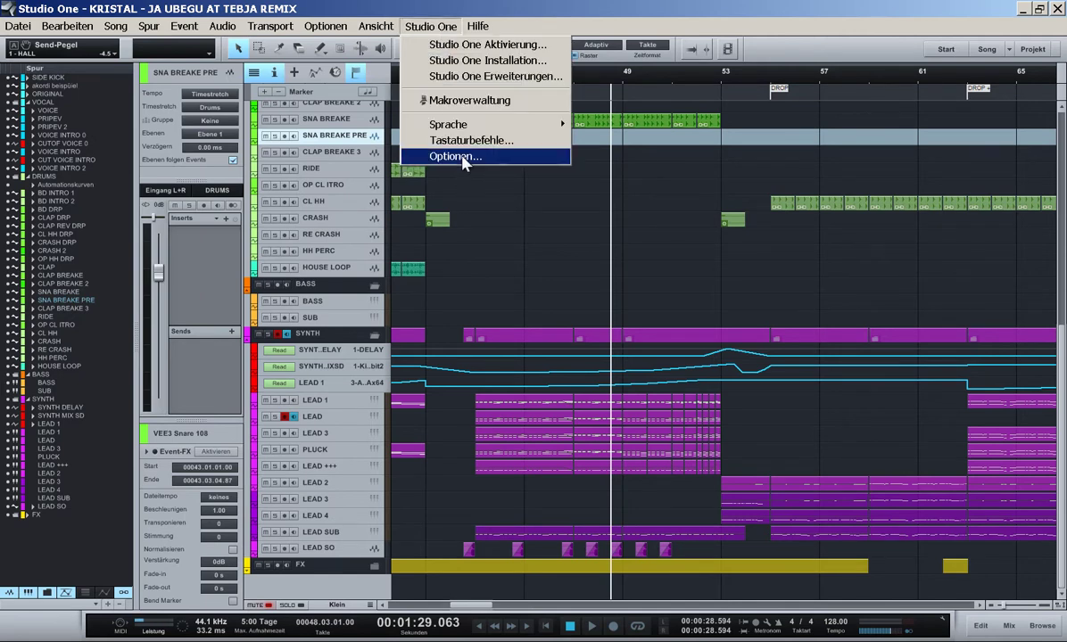
left_click(466, 140)
left_click(325, 185)
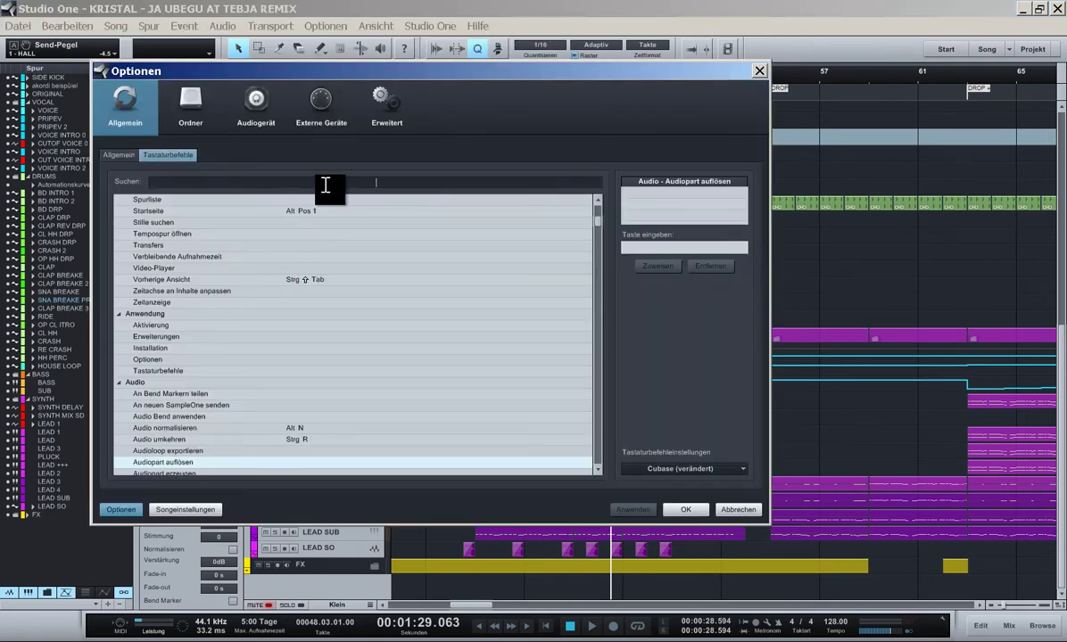
type("Audio")
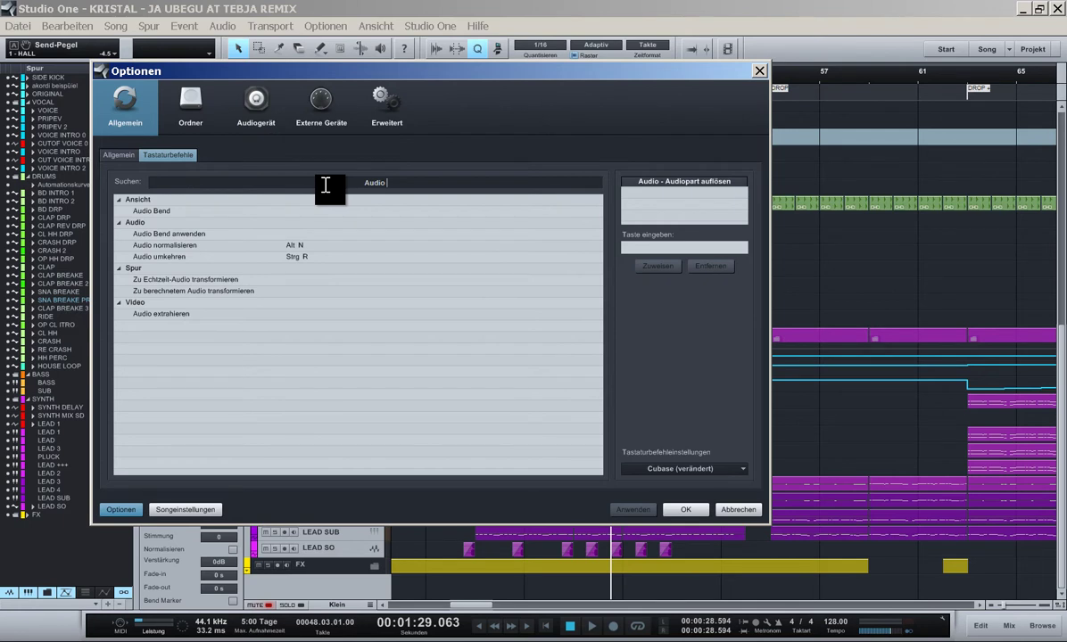
left_click(160, 257)
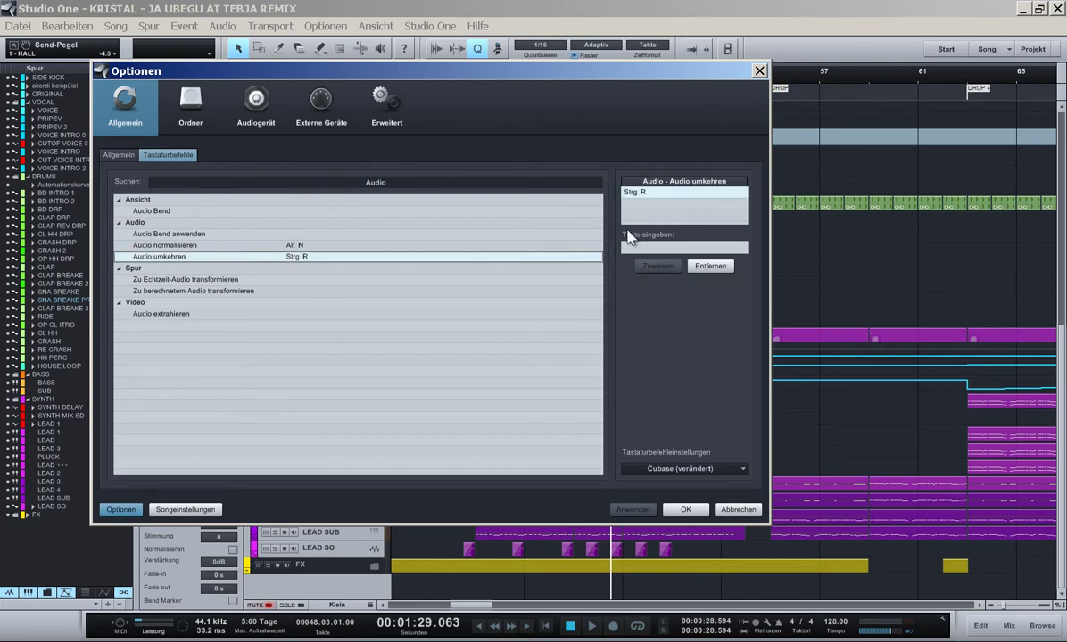
left_click(710, 266)
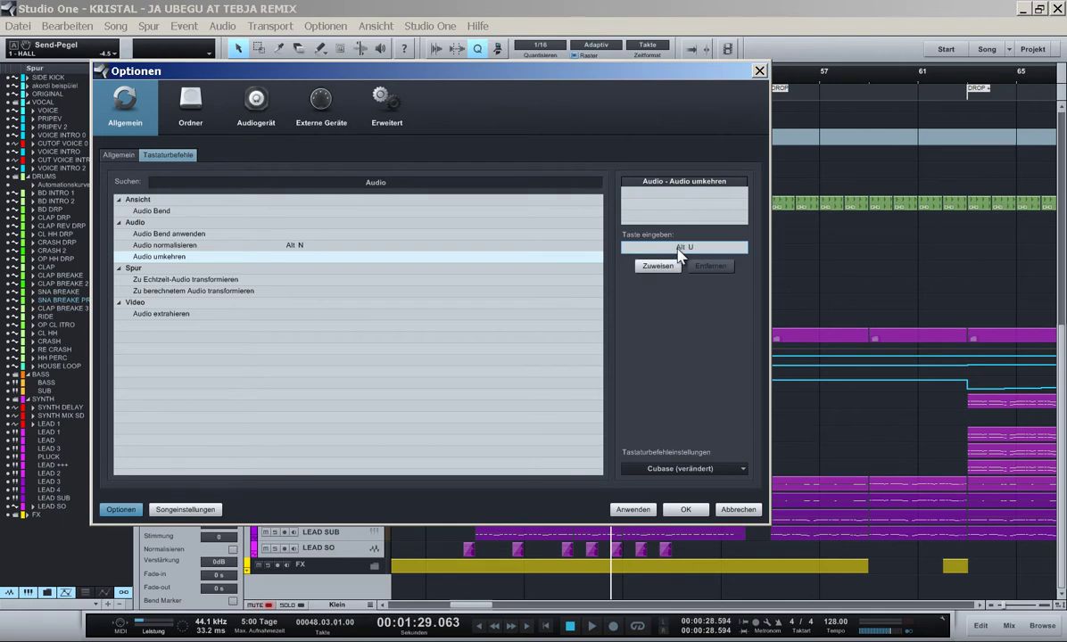
left_click(675, 268)
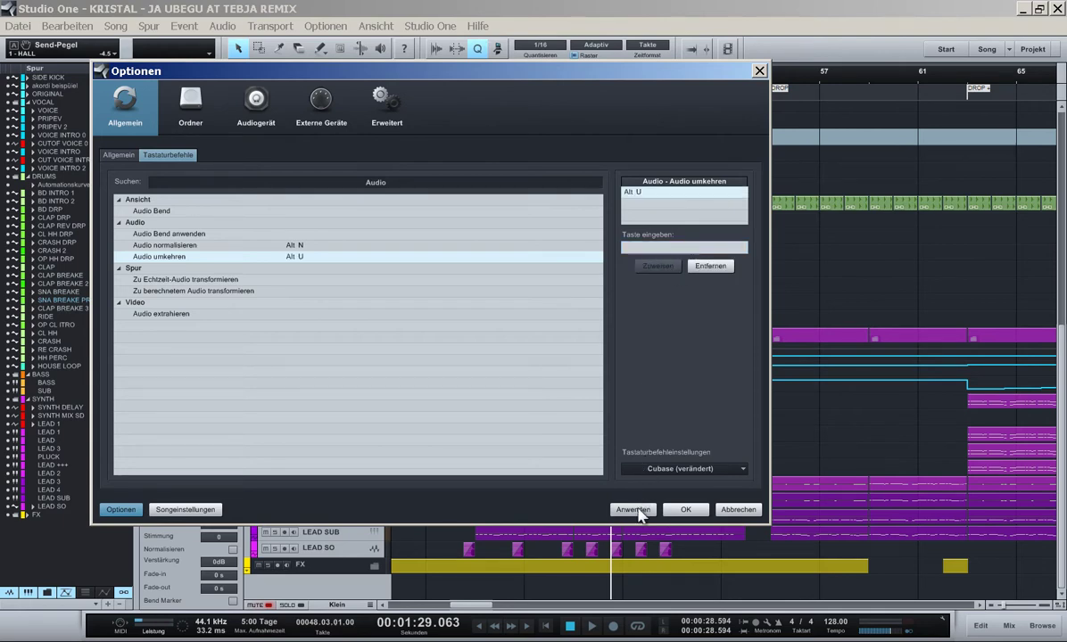
left_click(686, 510)
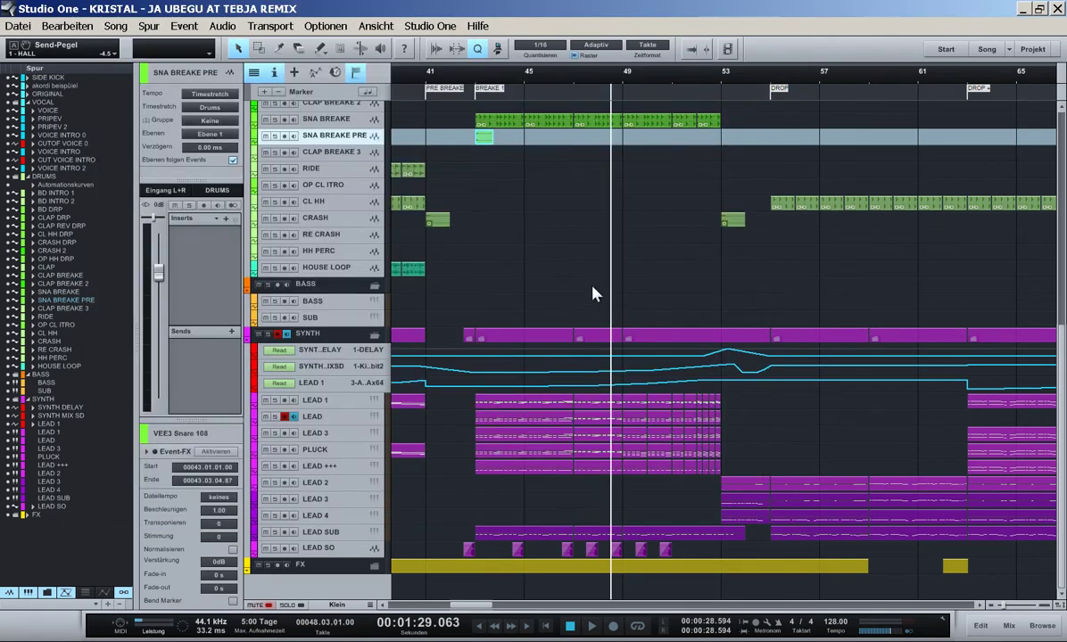
- Extend the reversed snare part on the SNA BREAKE PRE track to span bars 43 to 45
key("e")
left_click_drag(471, 608, 462, 608)
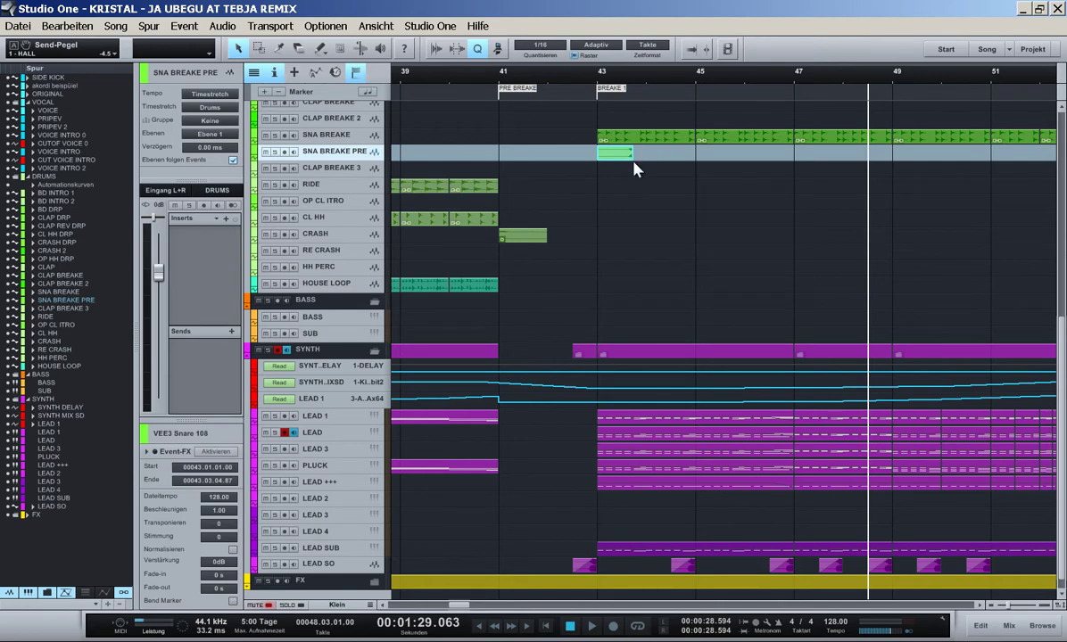
left_click_drag(634, 153, 696, 154)
double_click(676, 153)
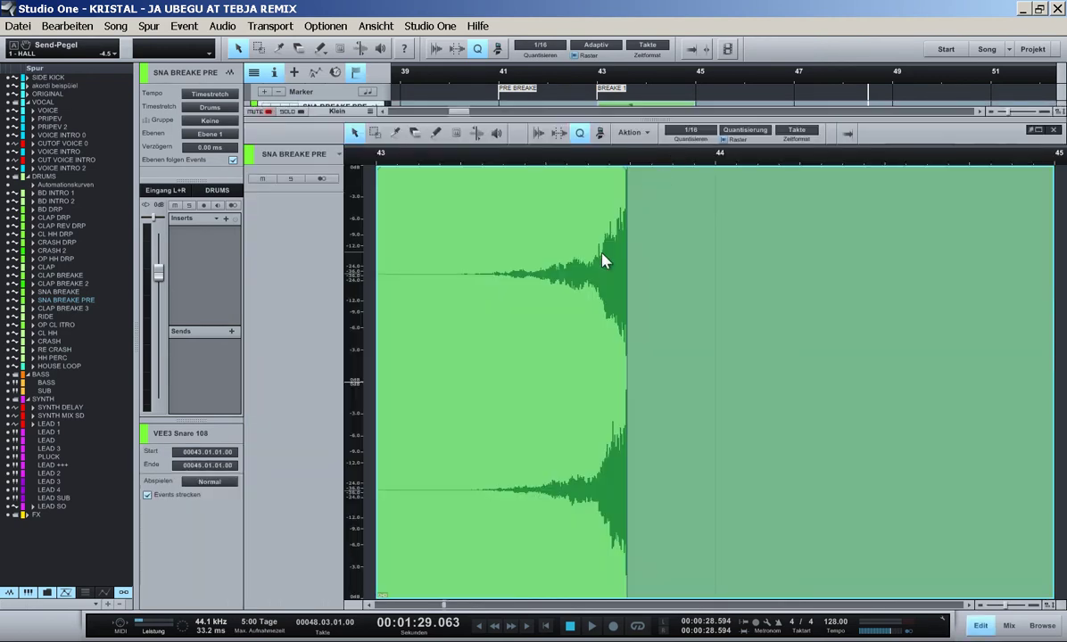
key("F2")
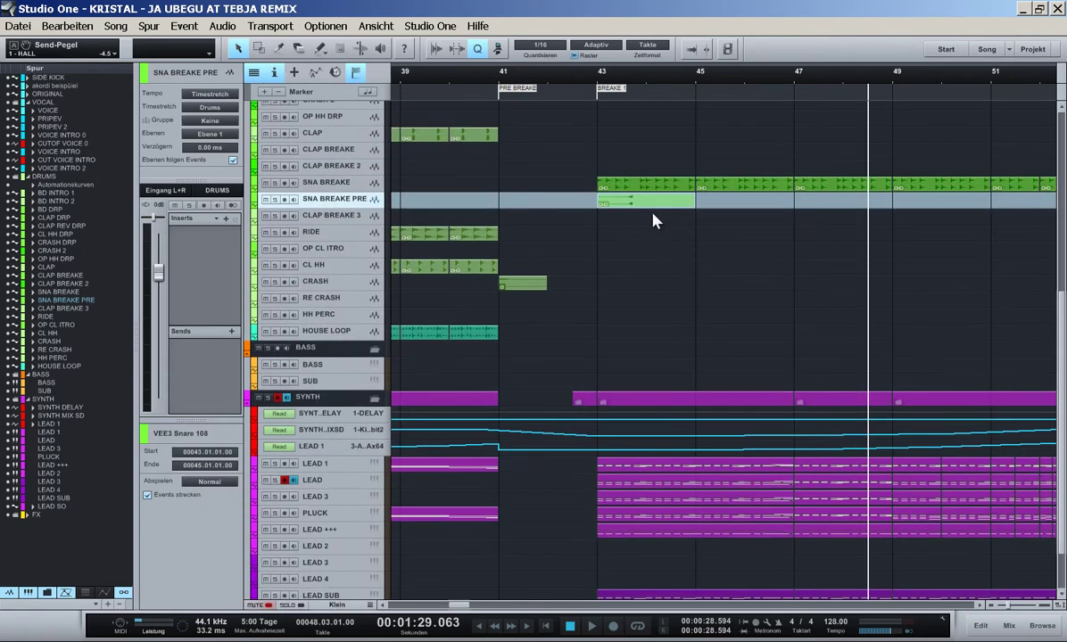
- Align the end of the reversed snare with the SNA BREAKE hit at 43.04.03 and copy it one bar further on
left_click(646, 82)
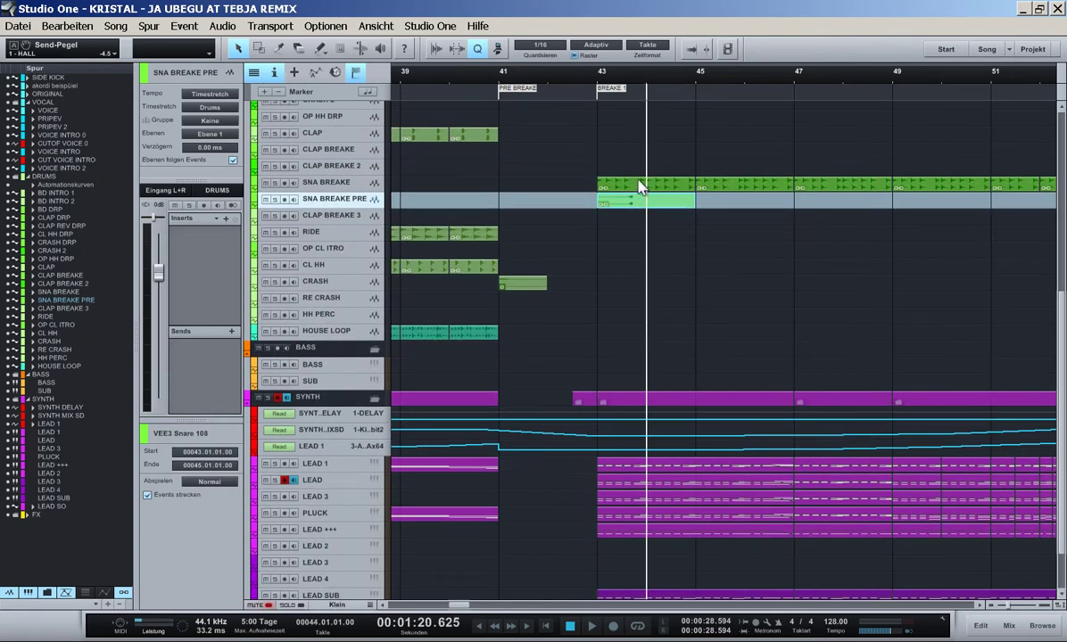
double_click(640, 186)
left_click(672, 161)
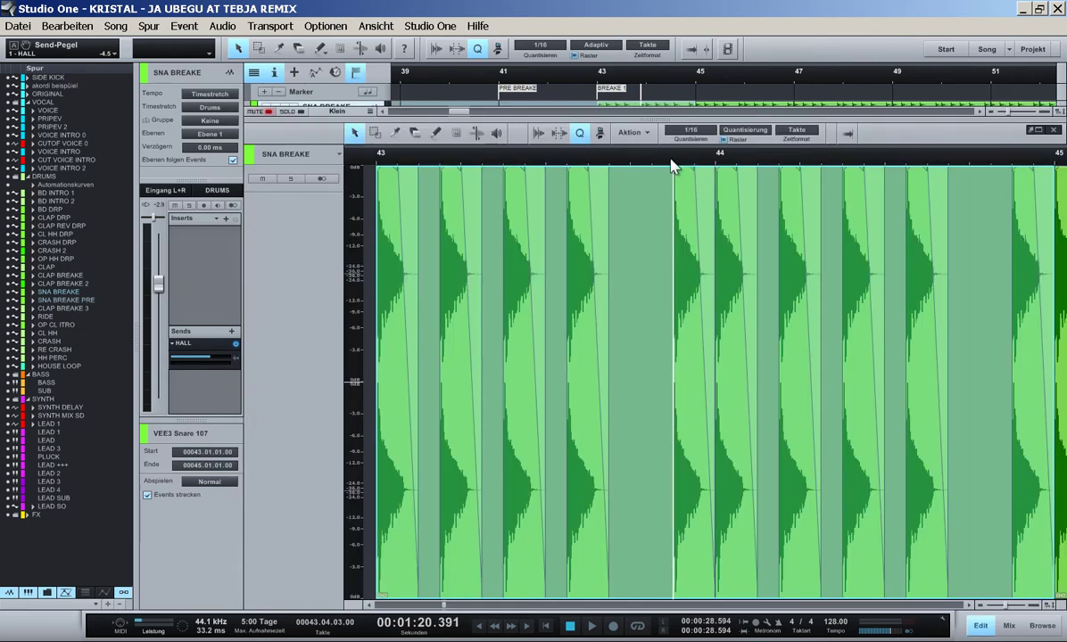
key("F2")
double_click(650, 139)
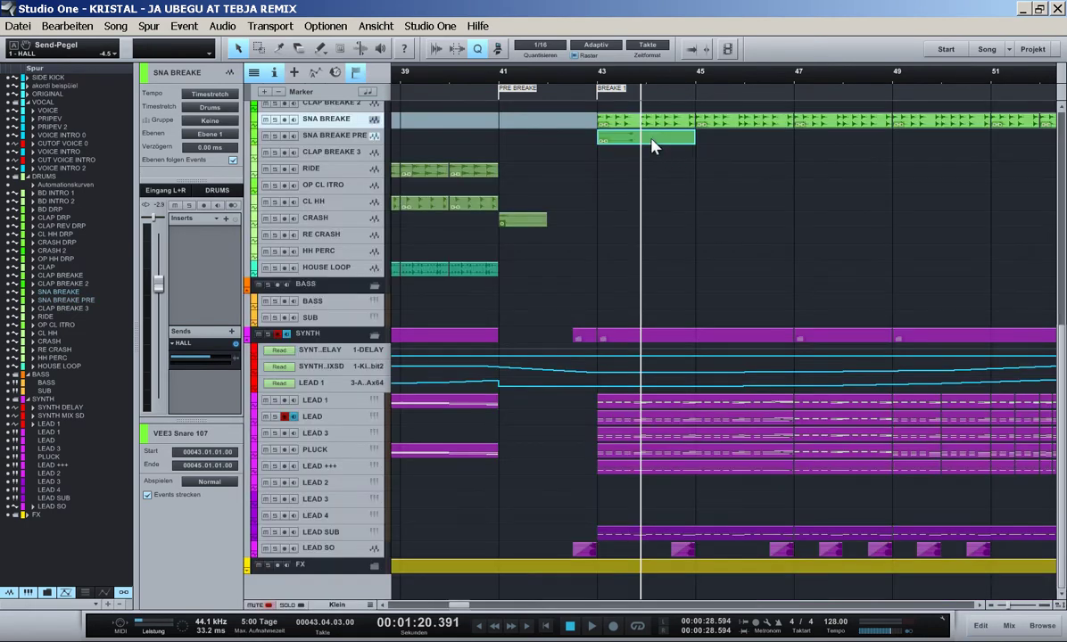
left_click_drag(611, 257, 655, 257)
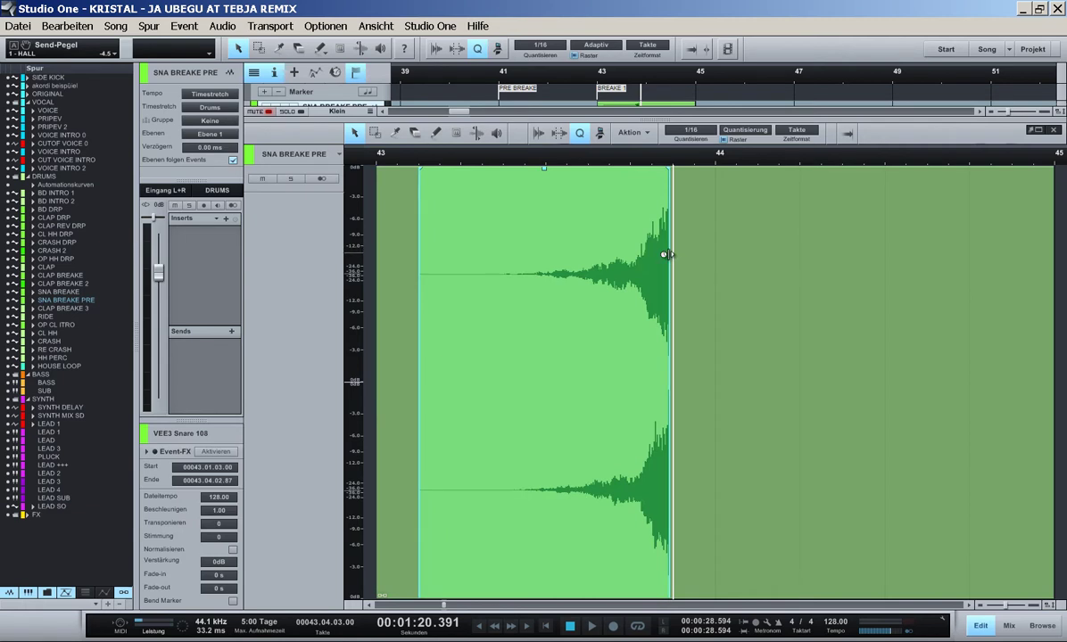
left_click_drag(667, 254, 979, 310)
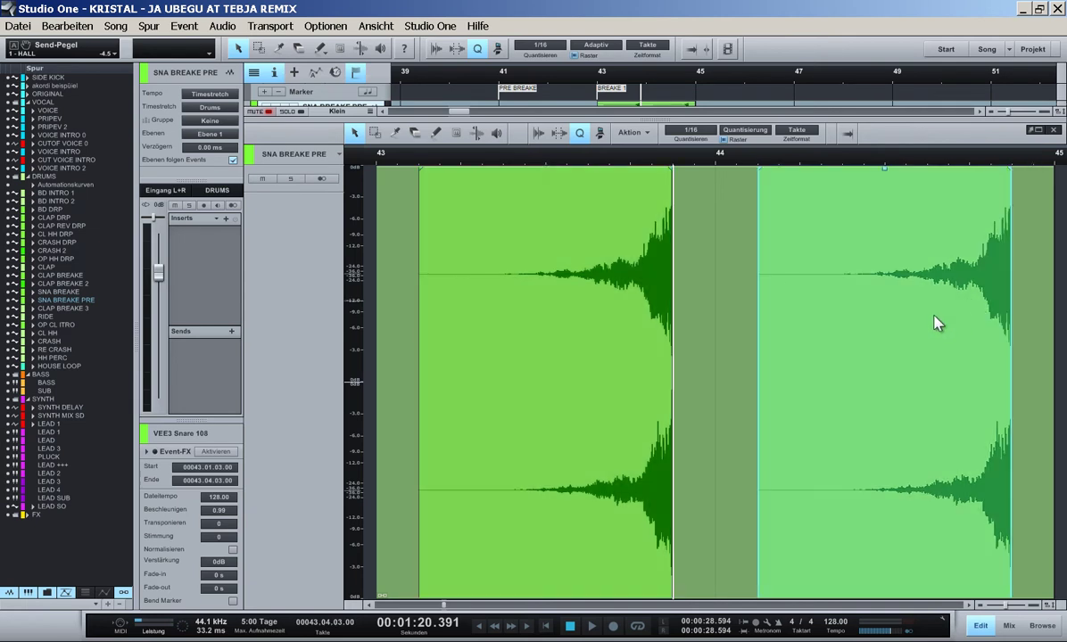
- Add a 1.134 s fade-in to both reversed snares in the SNA BREAKE PRE part
left_click_drag(397, 300, 862, 382)
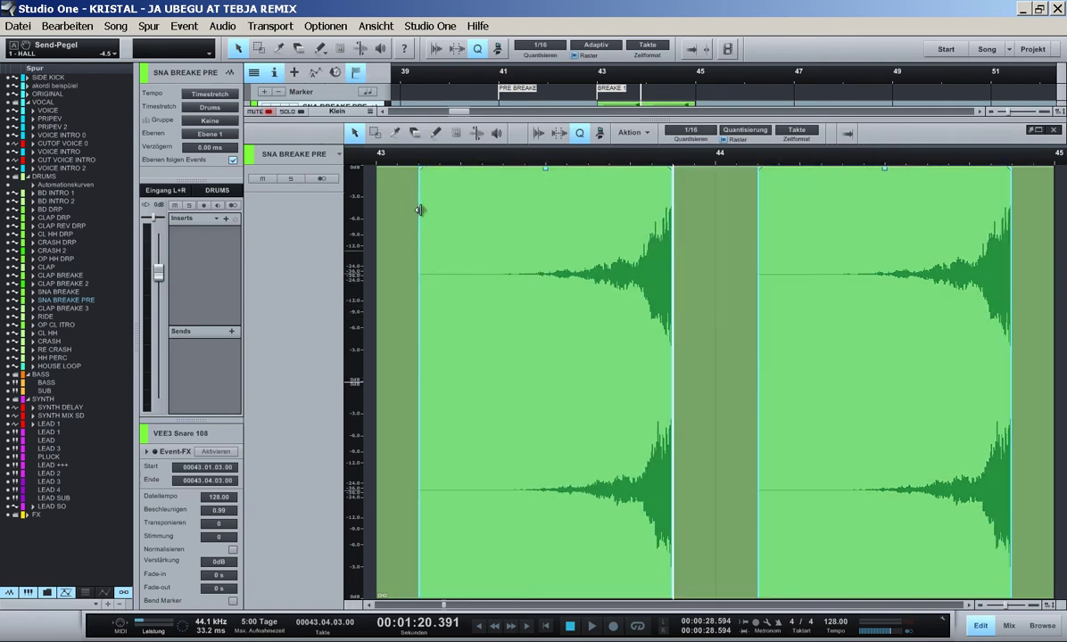
mouse_move(418, 172)
left_mouse_down()
mouse_move(626, 220)
mouse_move(672, 276)
left_mouse_up()
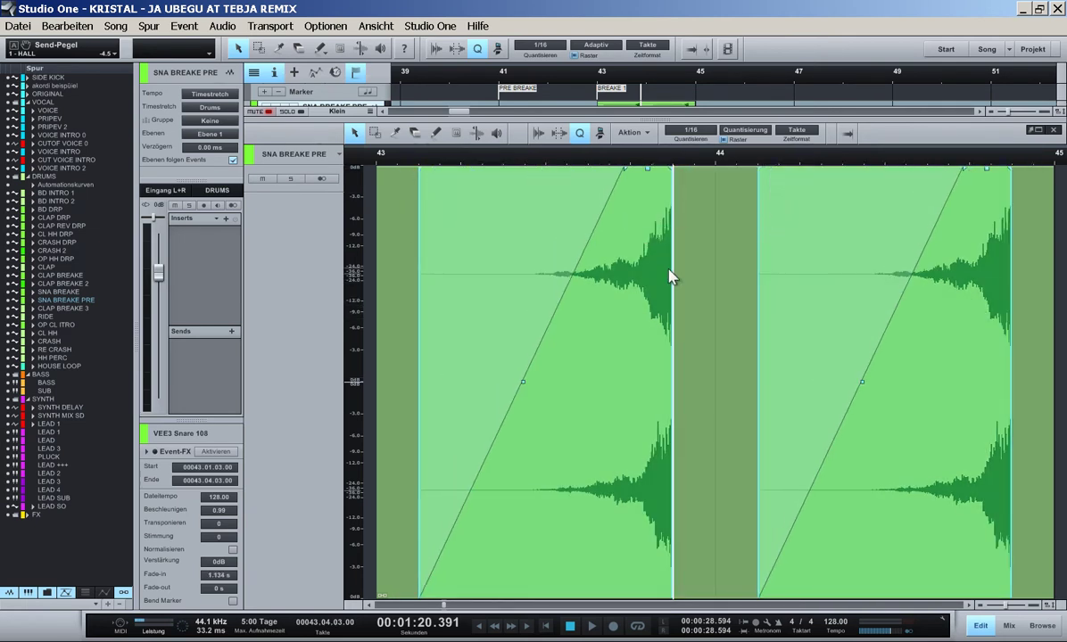
key("F2")
- Duplicate the SNA BREAKE PRE part repeatedly until the copies fill the break up to bar 53
scroll(669, 272, "up", 5)
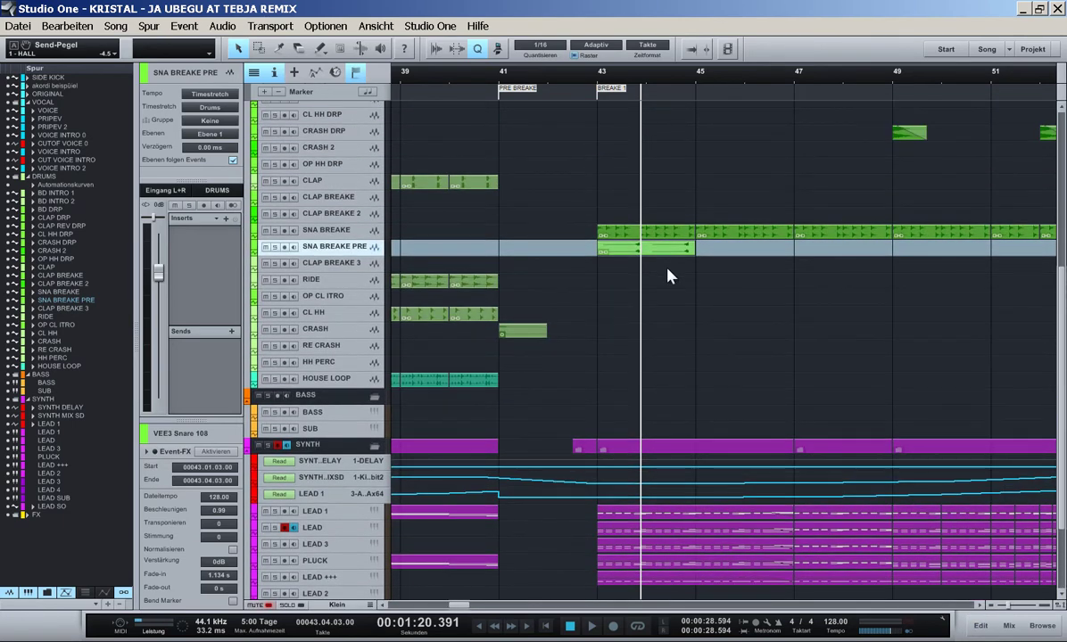
key("d")
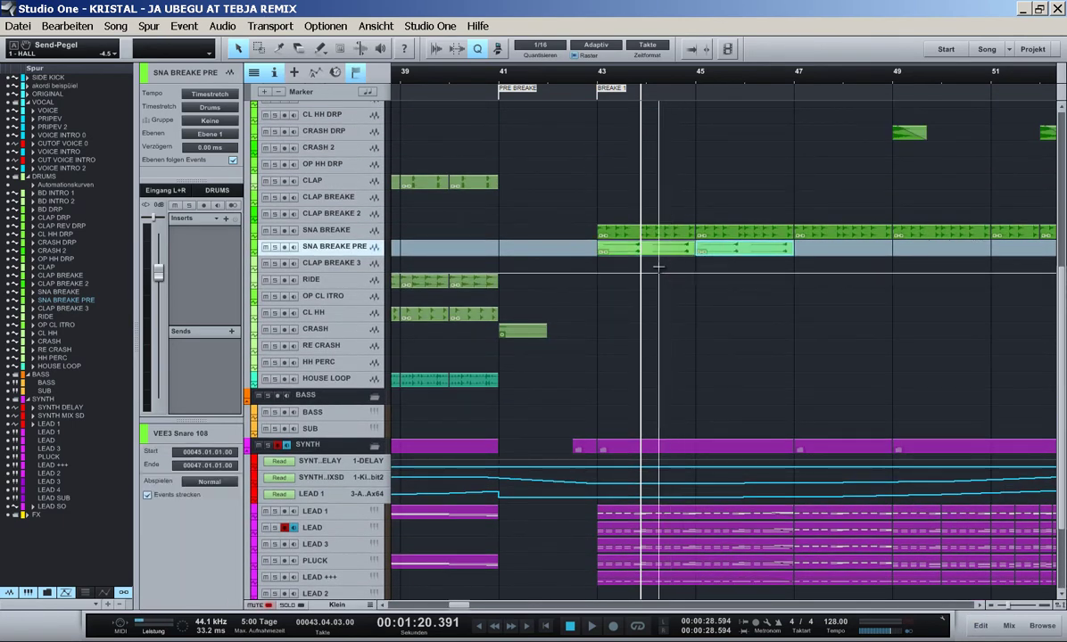
key("d")
key("d")
key("w")
key("w")
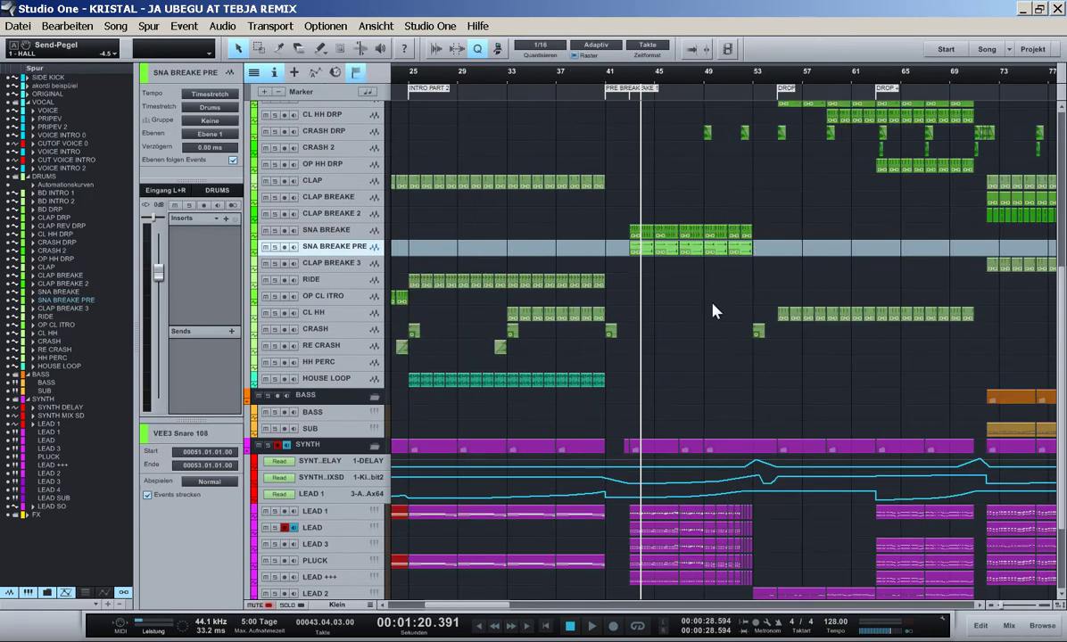
- Audition the break and time-stretch both reversed snares shorter, starting the first at 43.03.01 and ending it at 43.04.03
key("space")
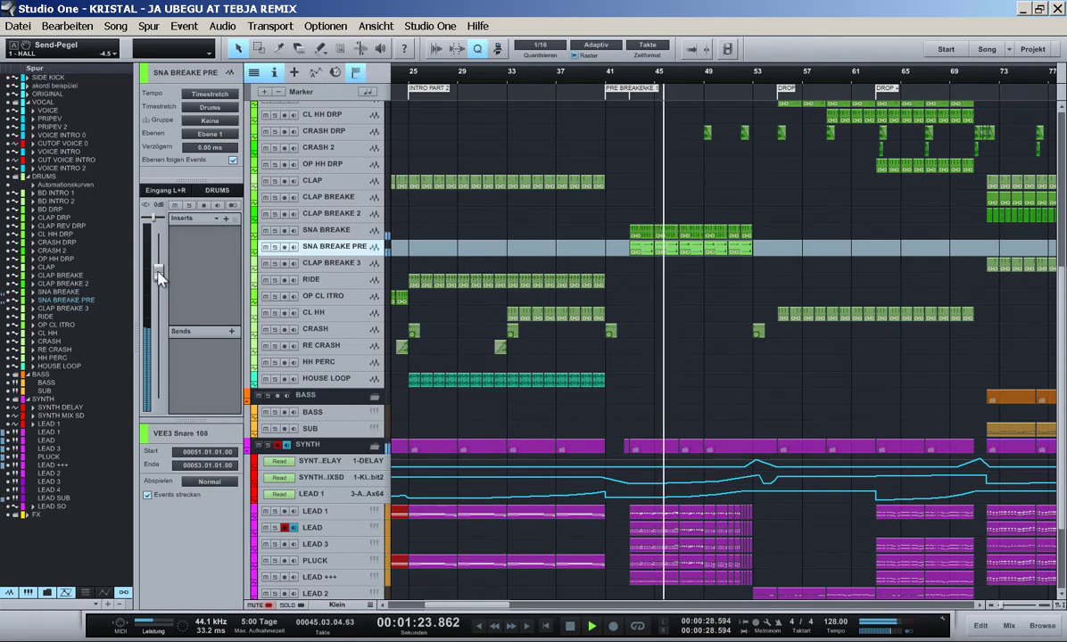
key("space")
left_click(641, 250)
double_click(640, 250)
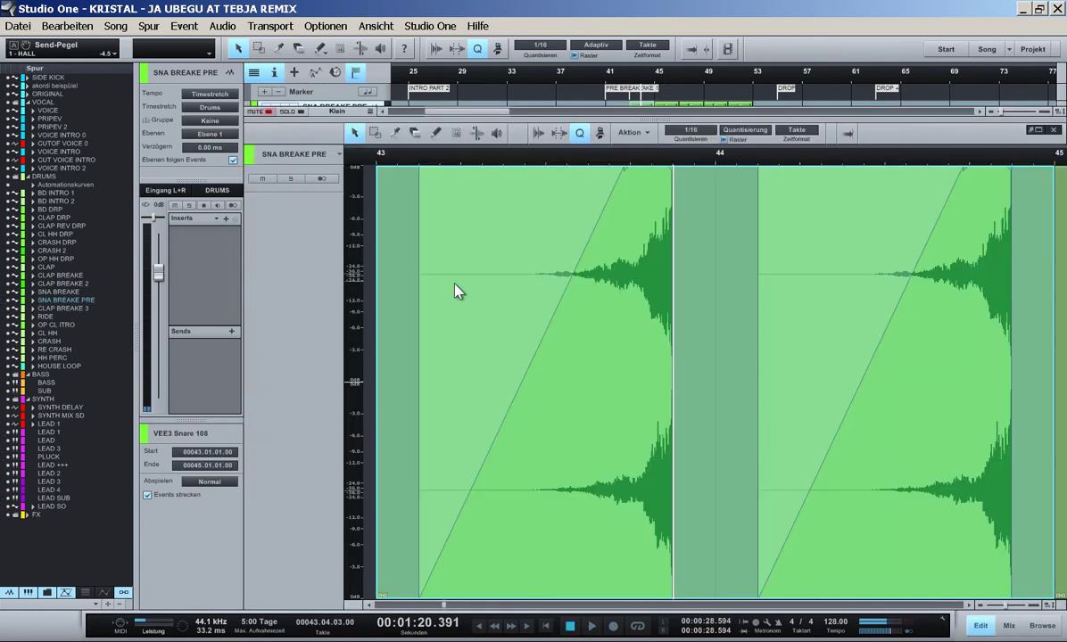
left_click_drag(398, 303, 851, 385)
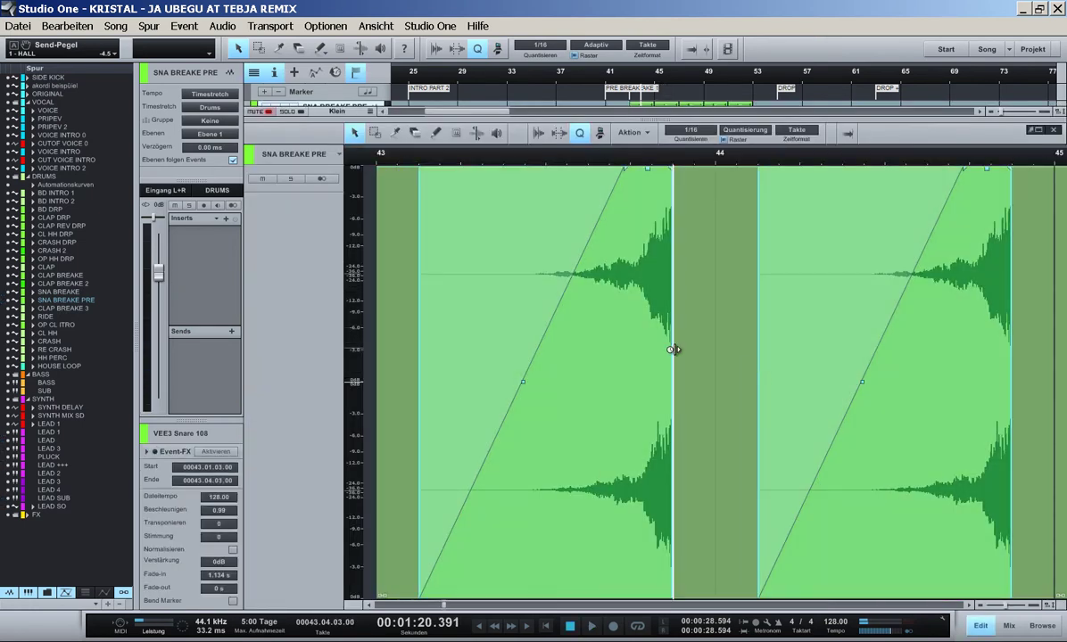
left_click_drag(674, 350, 641, 361)
key("F2")
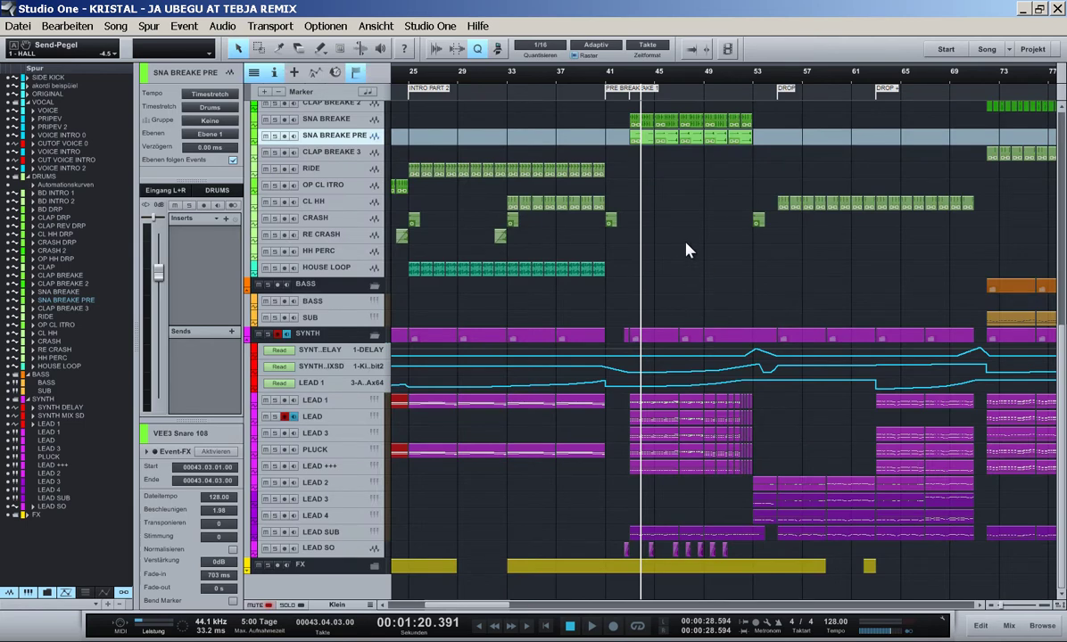
- Delete the SNA BREAKE PRE copies after bar 45 and play the break from bar 43
key("KP_1")
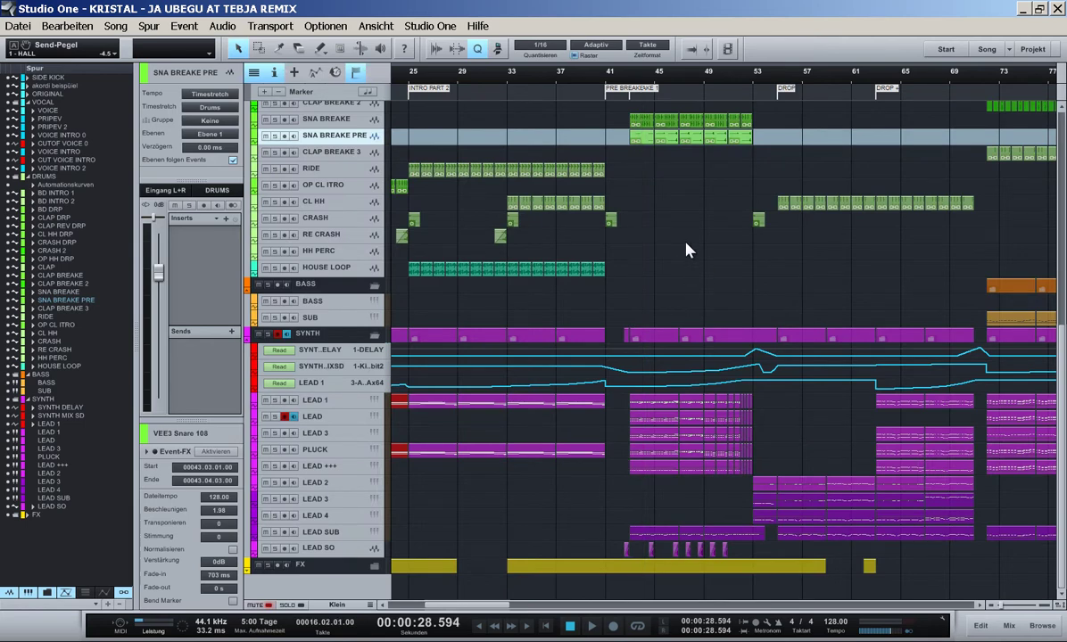
left_click(629, 75)
key("space")
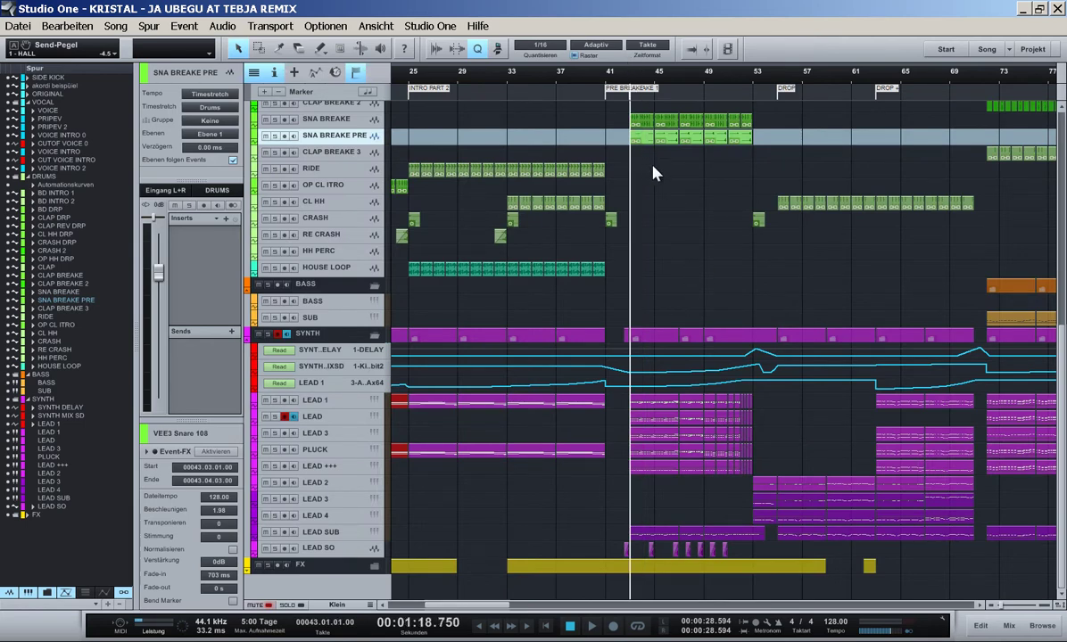
left_click(669, 143)
key("Delete")
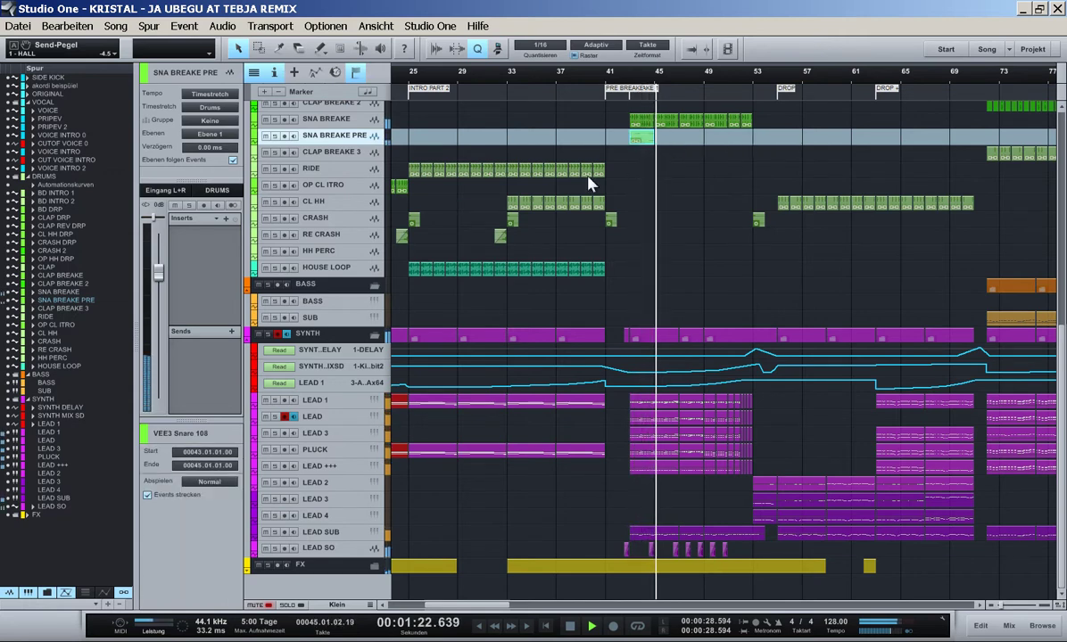
key("space")
key("space")
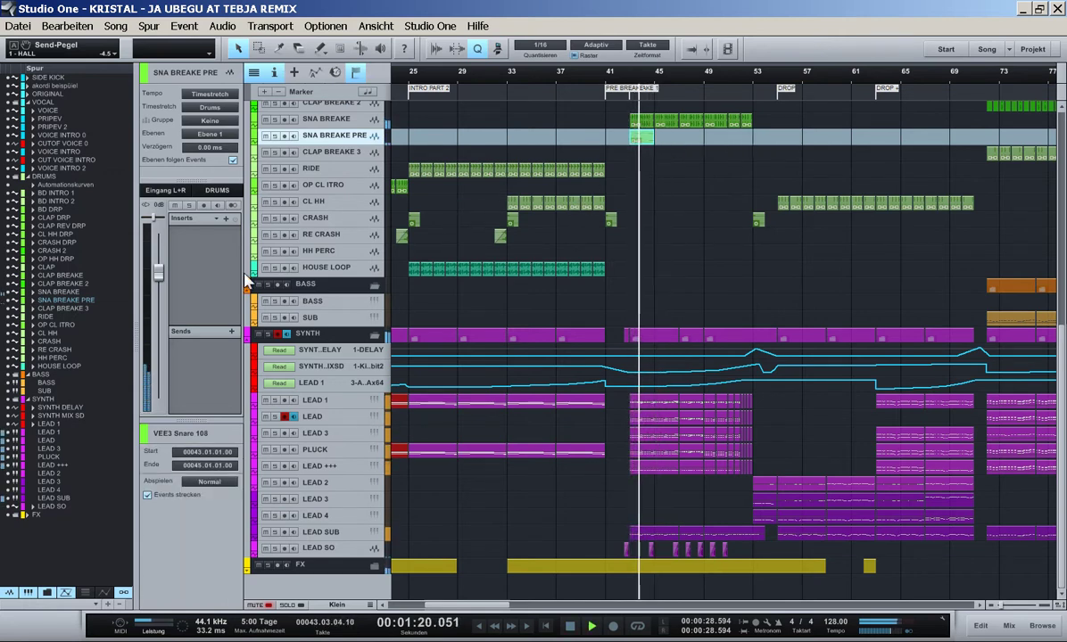
key("space")
- Time-stretch both reversed snares longer so the first runs from 43.02.03 to 43.04.03
double_click(639, 146)
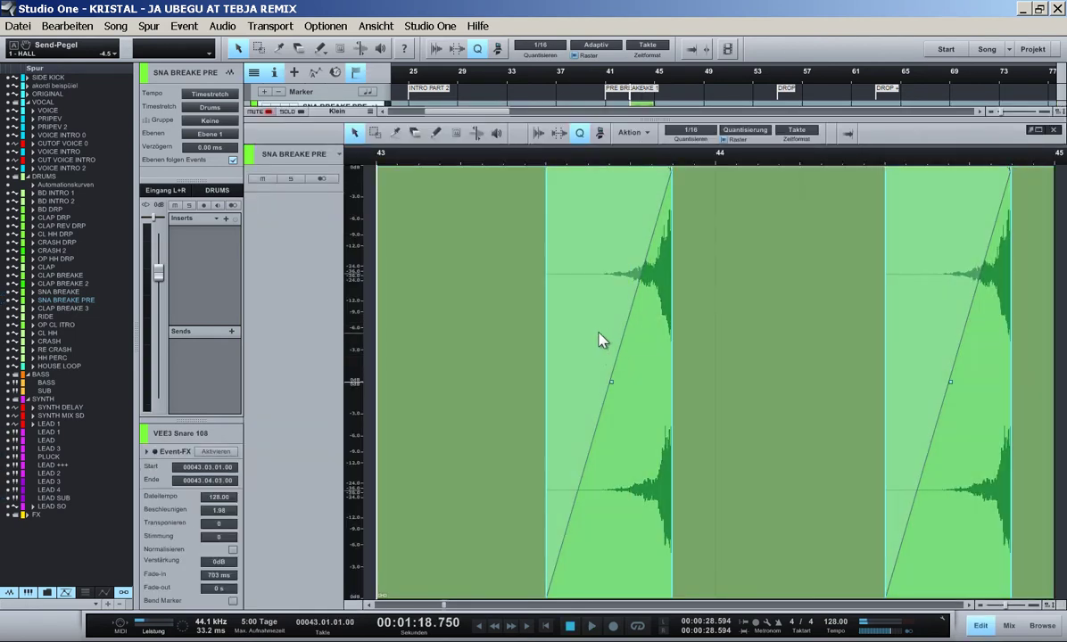
left_click_drag(601, 339, 553, 341)
left_click_drag(631, 338, 674, 341)
- Play the break and loop the SNA BREAKE PRE part's range from bar 43 to 45
key("space")
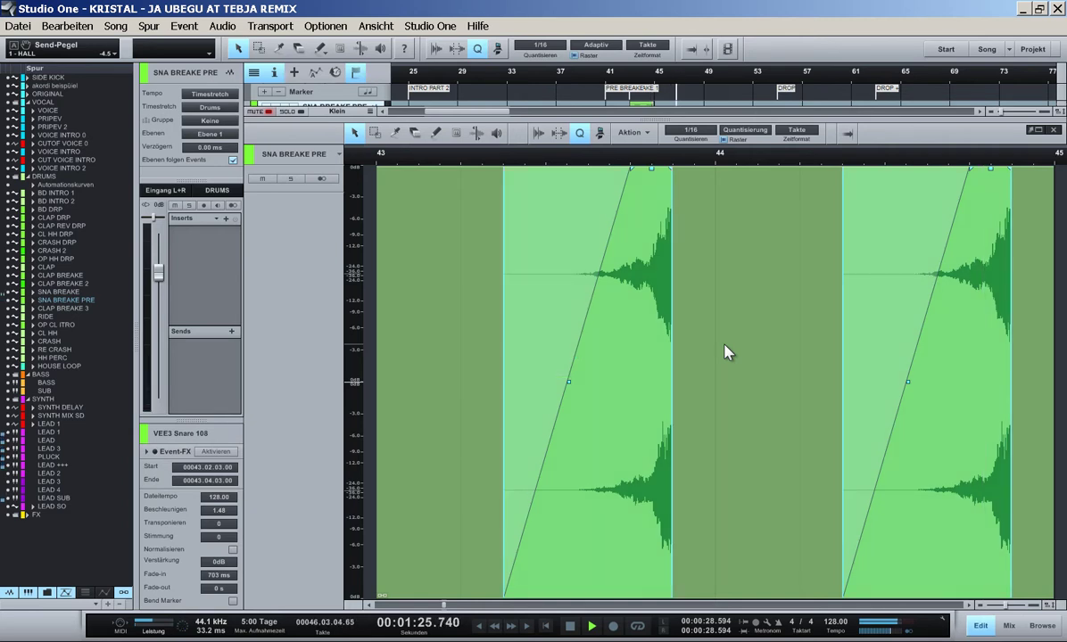
key("p")
key("slash")
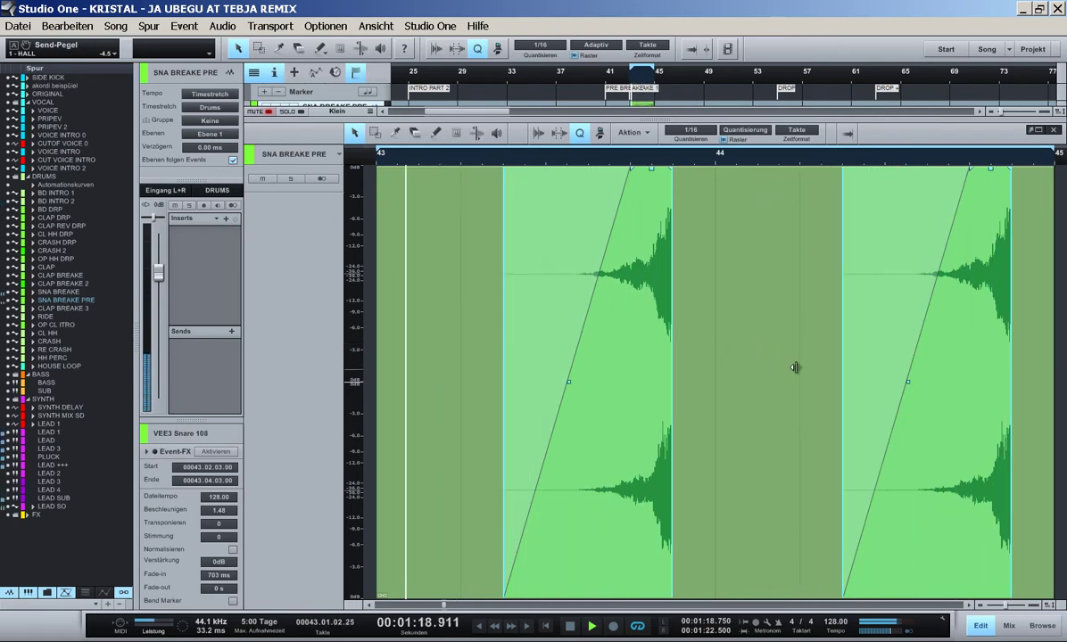
- Try both reversed snares at different positions, with the first starting between 43.02.01 and 43.03.01, during loop playback
left_click_drag(464, 357, 950, 413)
left_click_drag(652, 405, 691, 404)
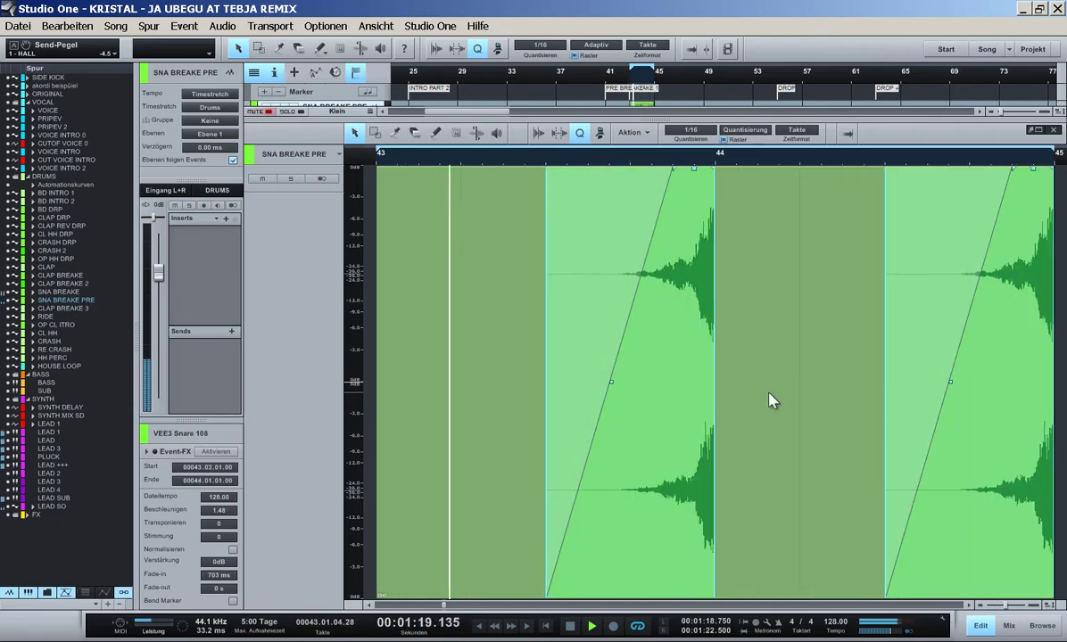
left_click_drag(690, 385, 610, 386)
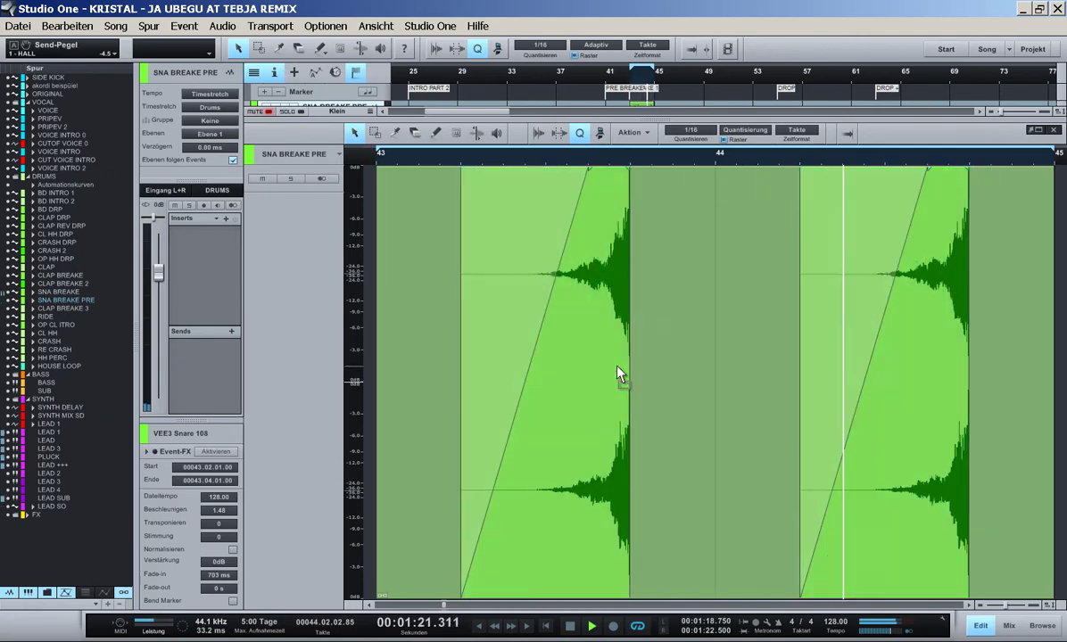
left_click_drag(618, 366, 617, 366)
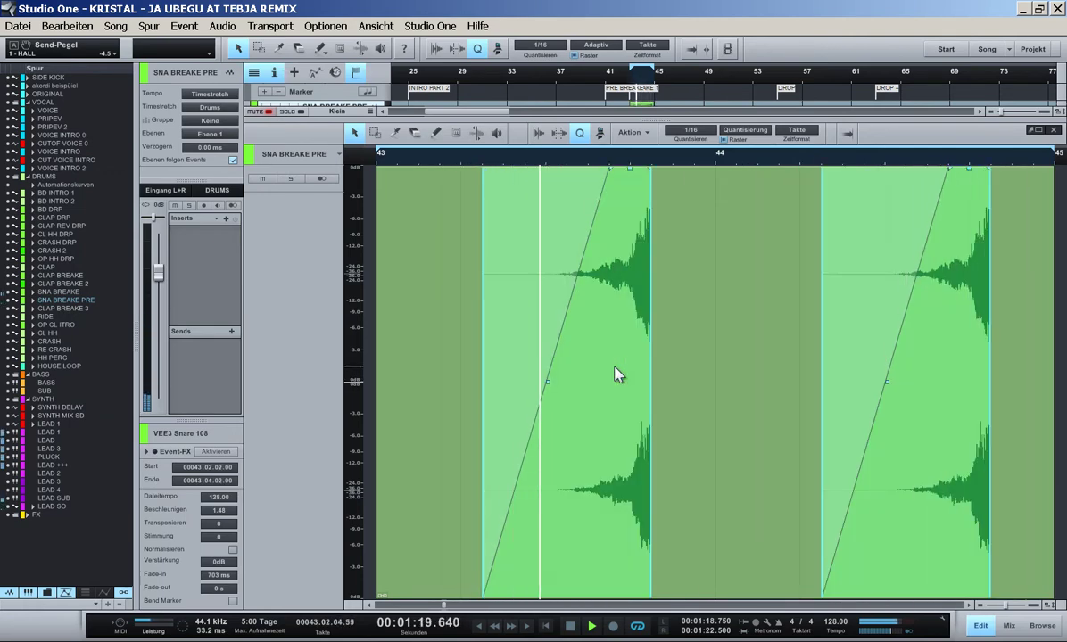
left_click_drag(614, 375, 635, 374)
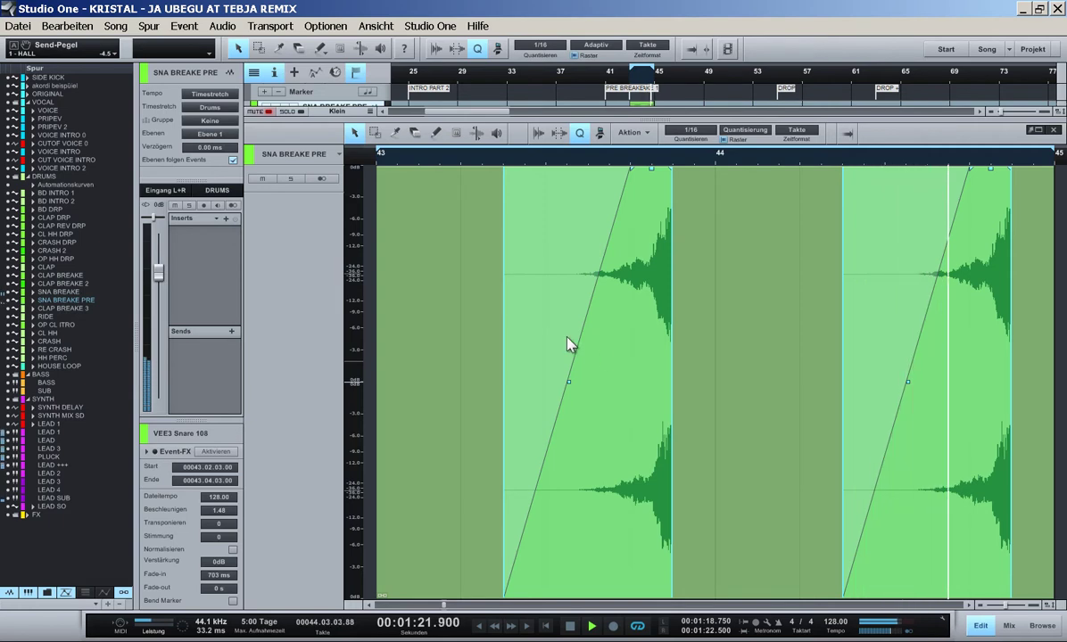
- Move both reversed snares so the first starts at 43.03.01 and ends at bar 44, and return to the arrangement
left_click(265, 183)
left_click_drag(555, 297, 580, 306)
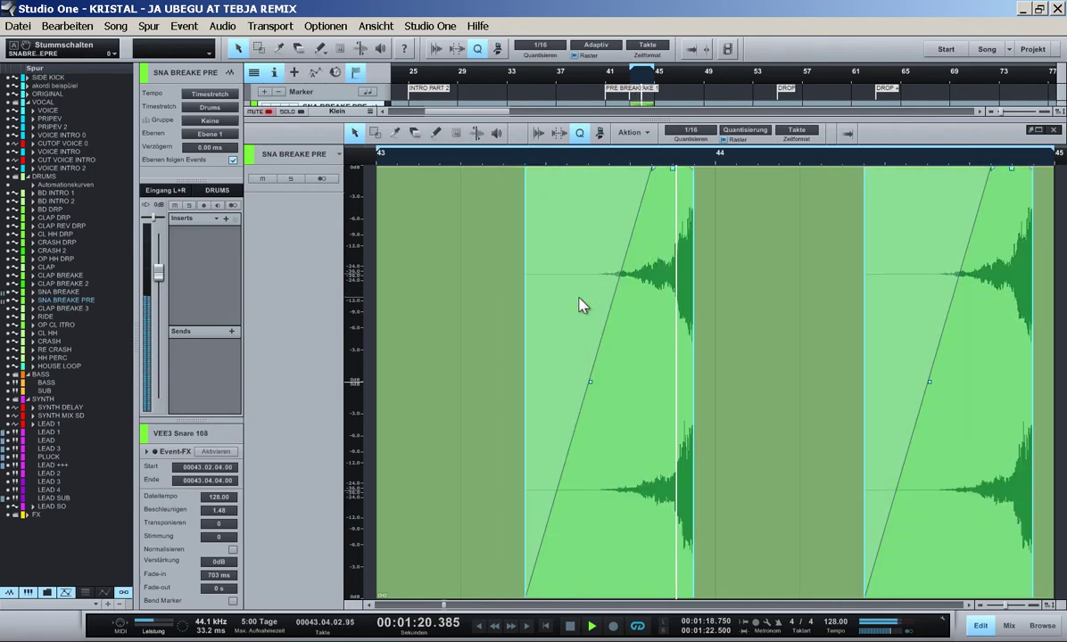
left_click_drag(688, 349, 717, 353)
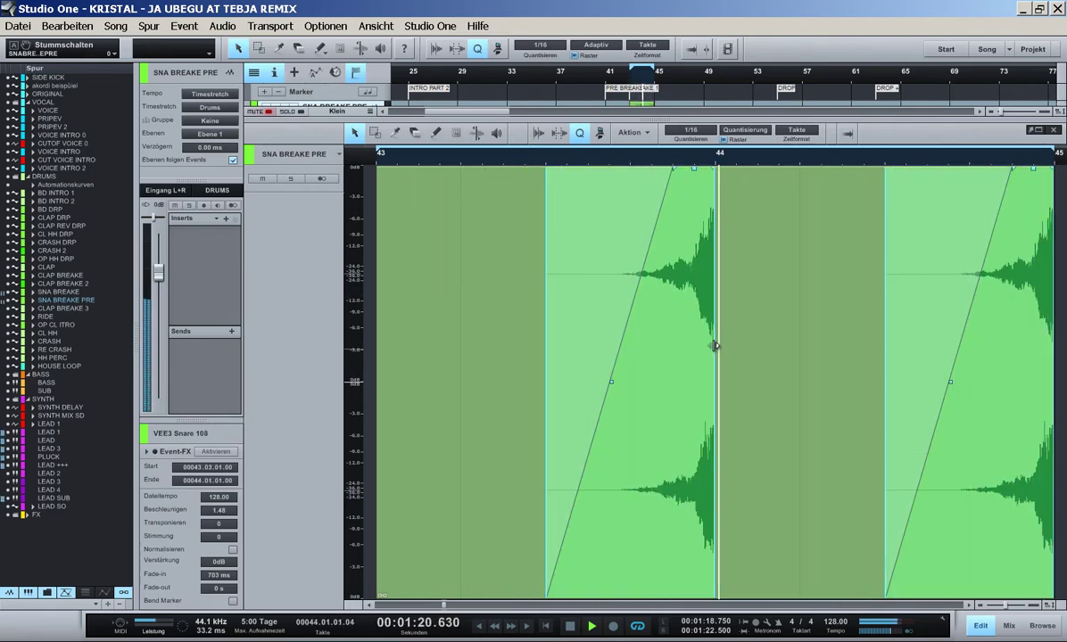
key("F2")
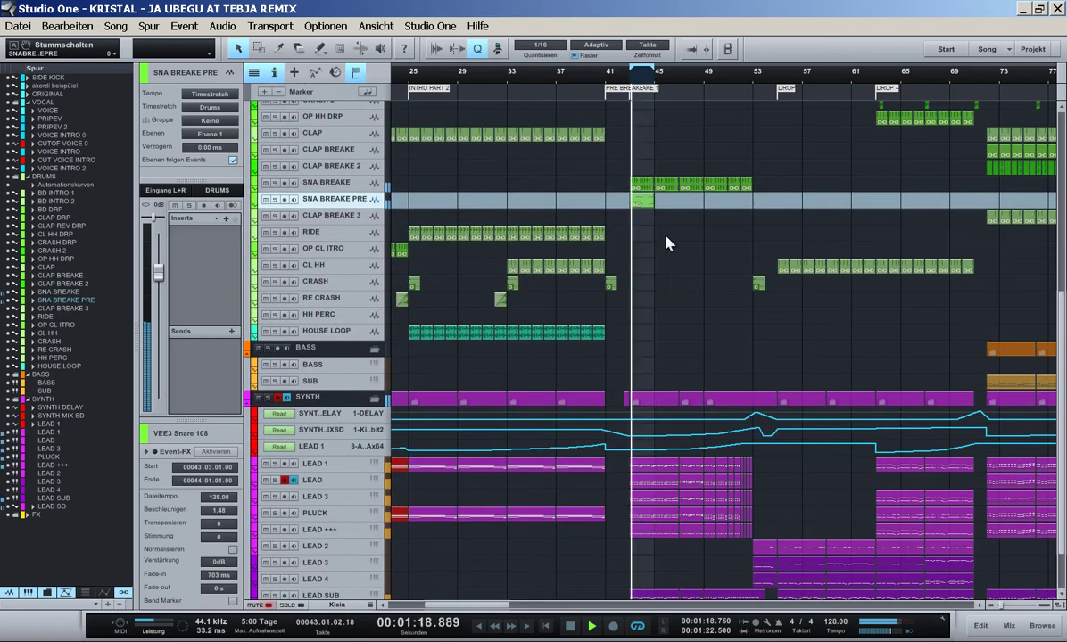
- Add a HALL send to the SNA BREAKE PRE track with its level at -21.8 dB
left_click(231, 331)
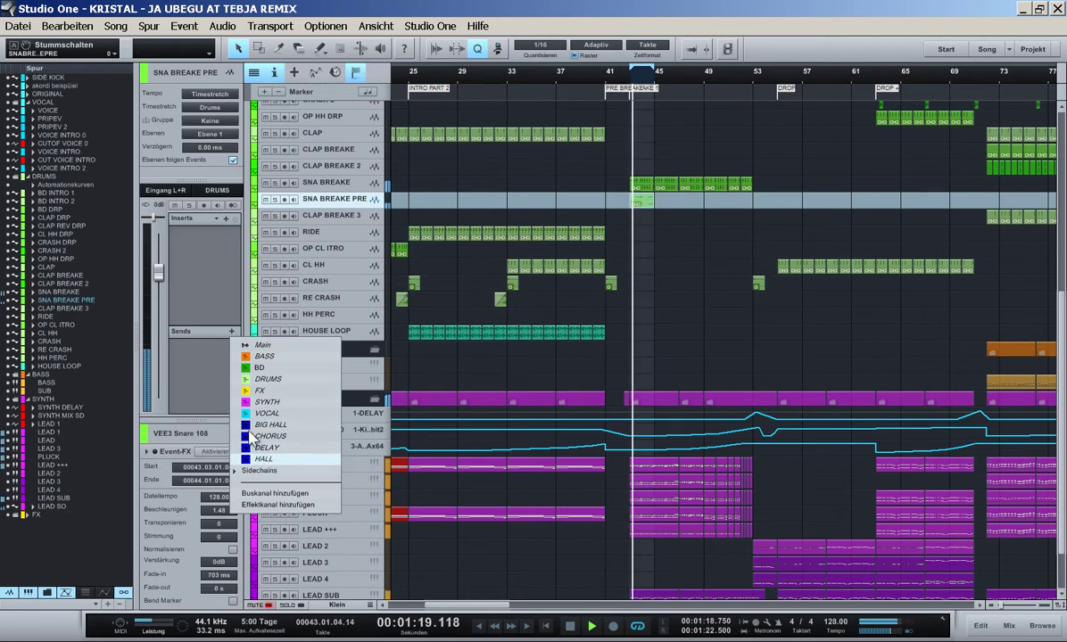
left_click(266, 458)
left_click_drag(200, 361, 196, 362)
- Add a DELAY send to the SNA BREAKE PRE track with its level at -8.9 dB
left_click(232, 332)
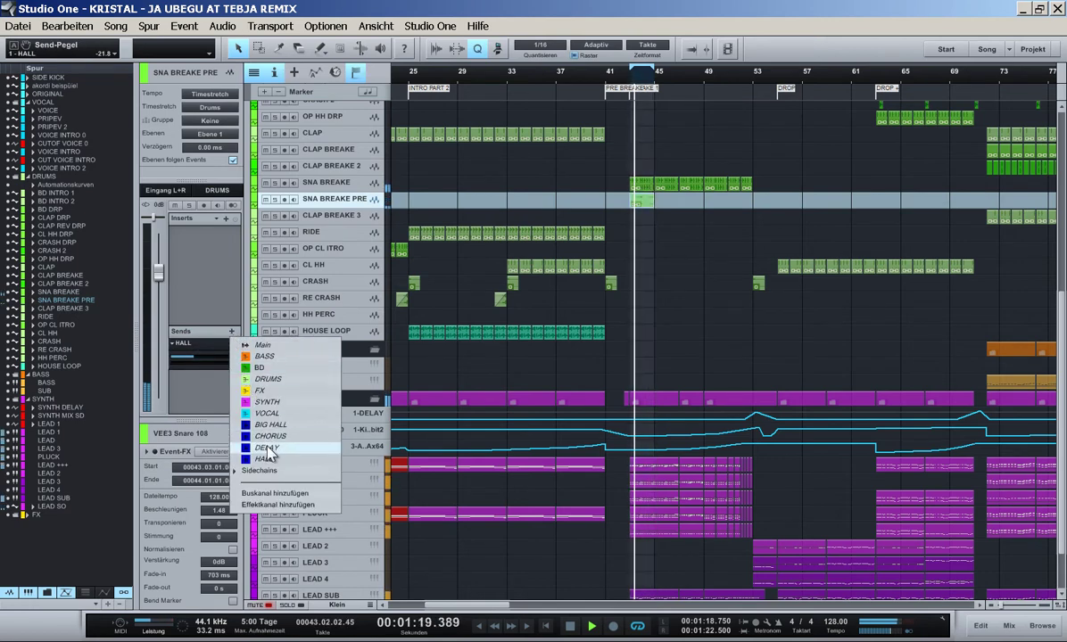
left_click(266, 457)
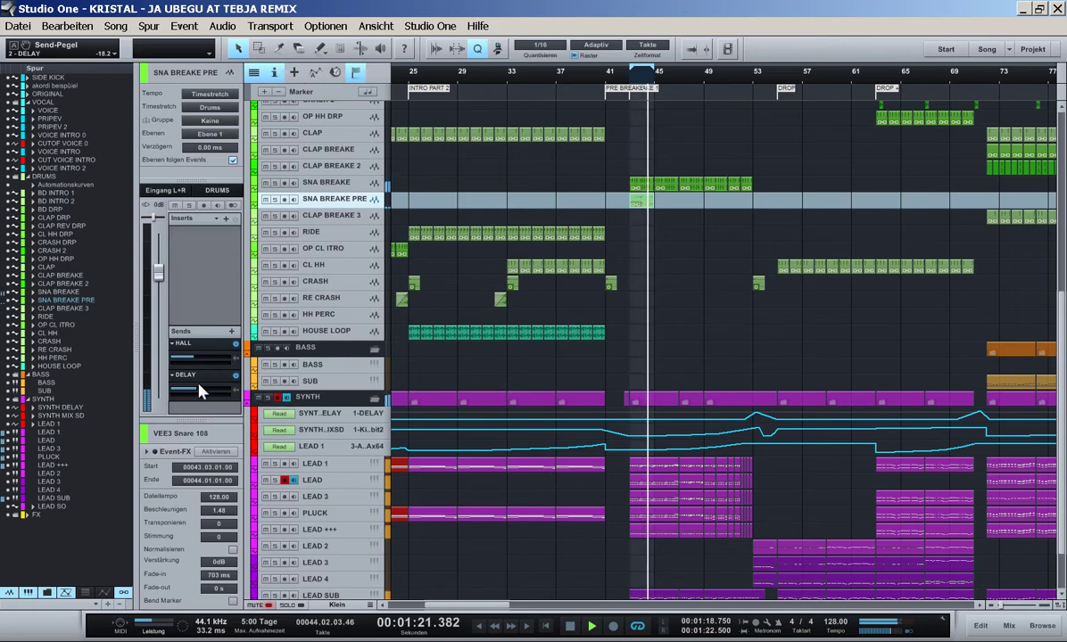
left_click_drag(198, 390, 206, 396)
- Add a CHORUS send to the SNA BREAKE PRE track and enlarge the channel's Sends area to fit all three sends
left_click(232, 332)
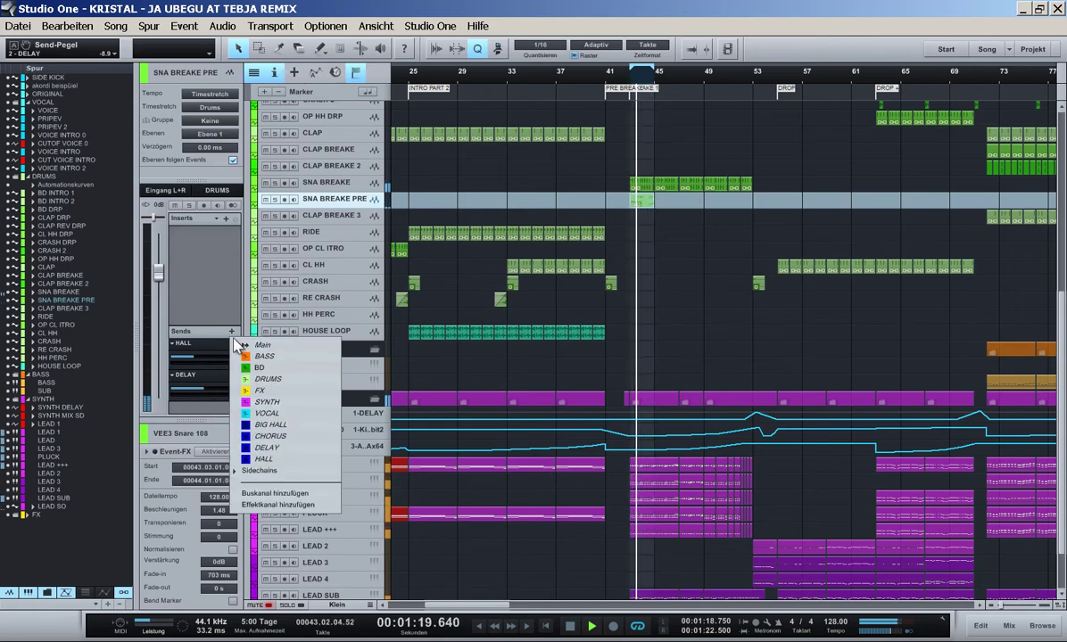
left_click(274, 436)
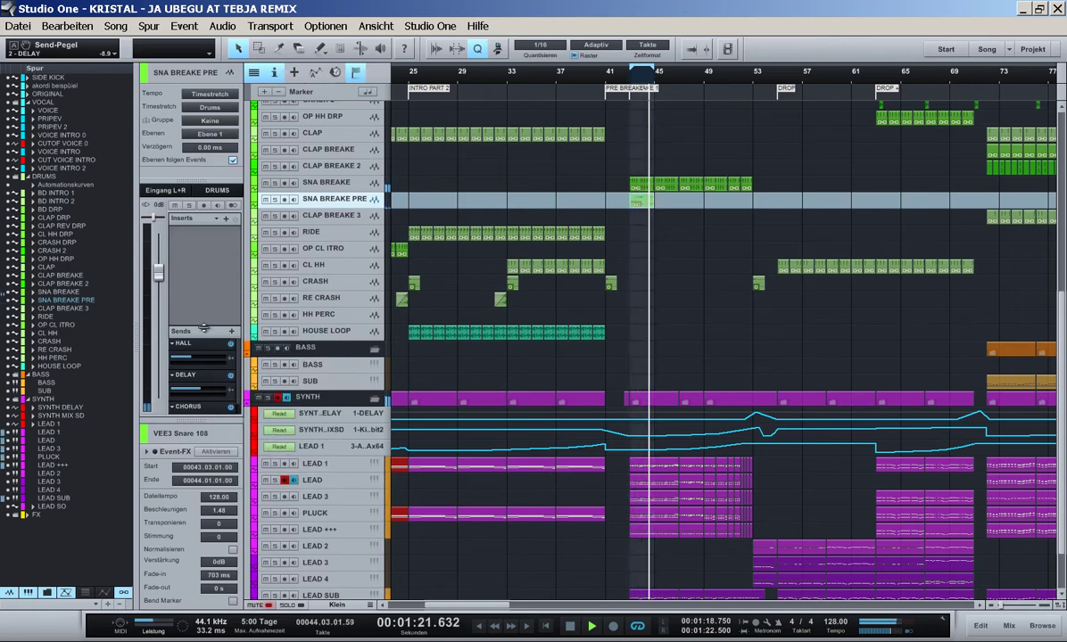
left_click_drag(203, 328, 203, 253)
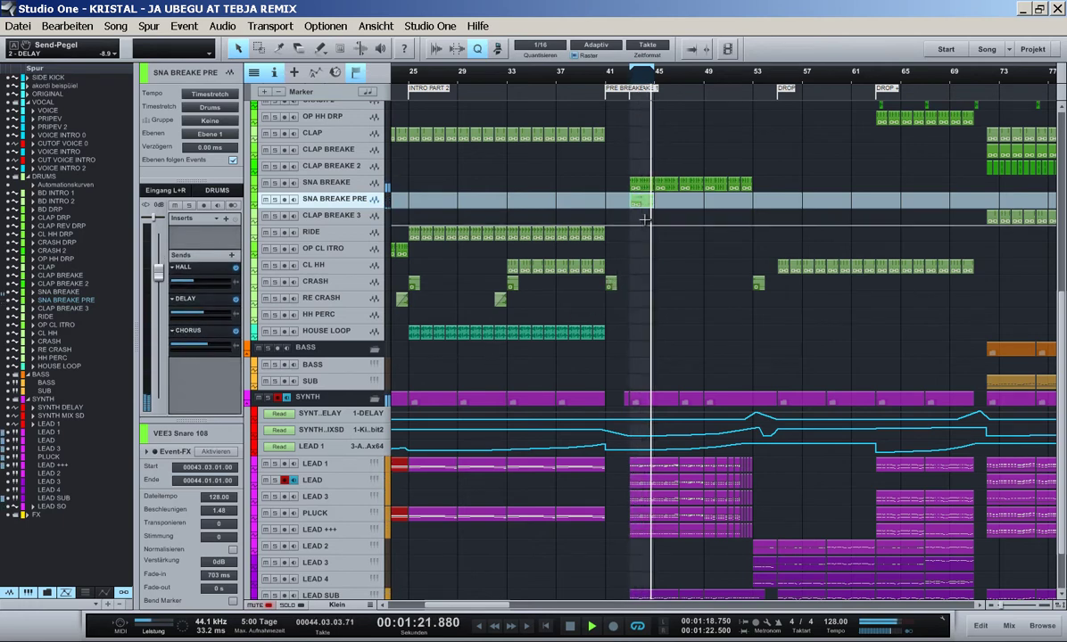
- Merge the reversed snares into one audio part, duplicate it four times up to bar 53, and extend the loop to bar 53
key("g")
key("d")
key("d")
key("d")
key("d")
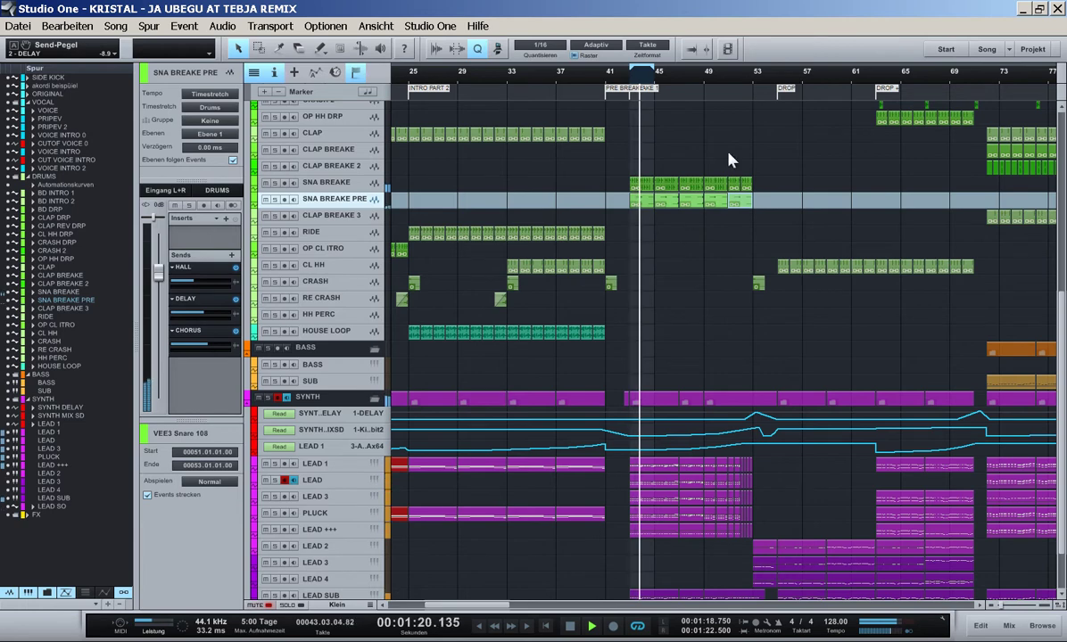
left_click(751, 72, "alt")
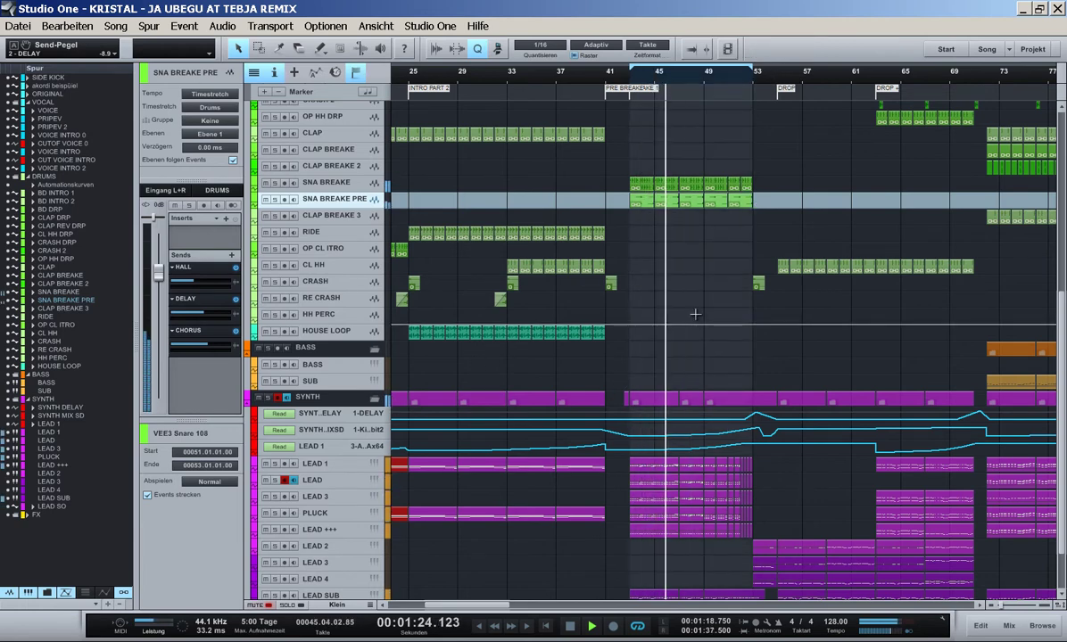
- Lower the SNA BREAKE PRE track volume to -2.5 dB during playback of the break
scroll(696, 323, "down", 1)
scroll(696, 323, "up", 5)
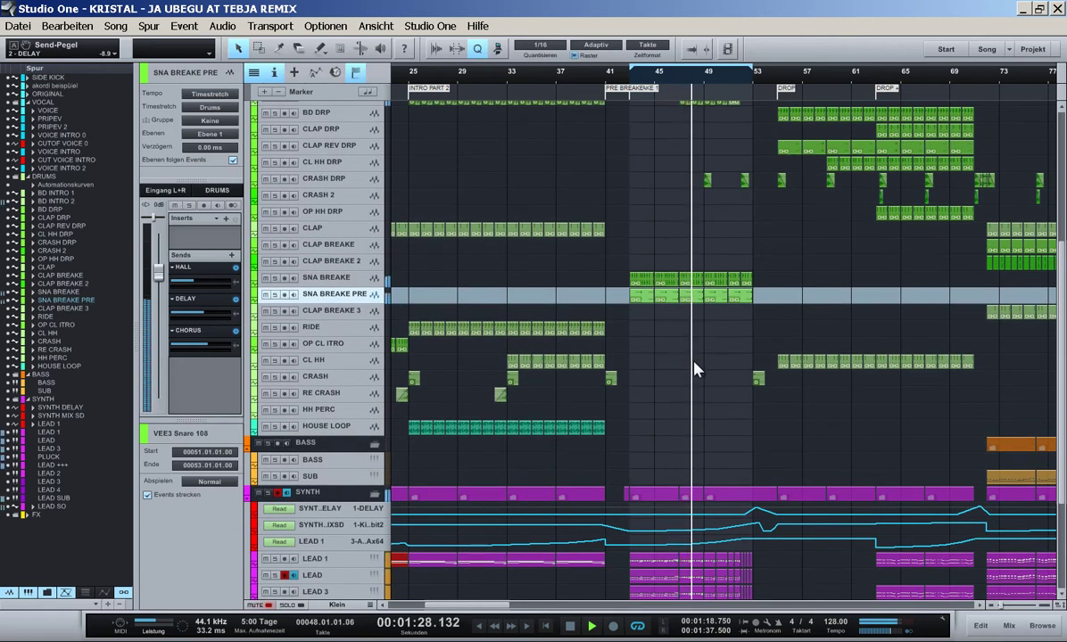
left_click_drag(158, 270, 158, 282)
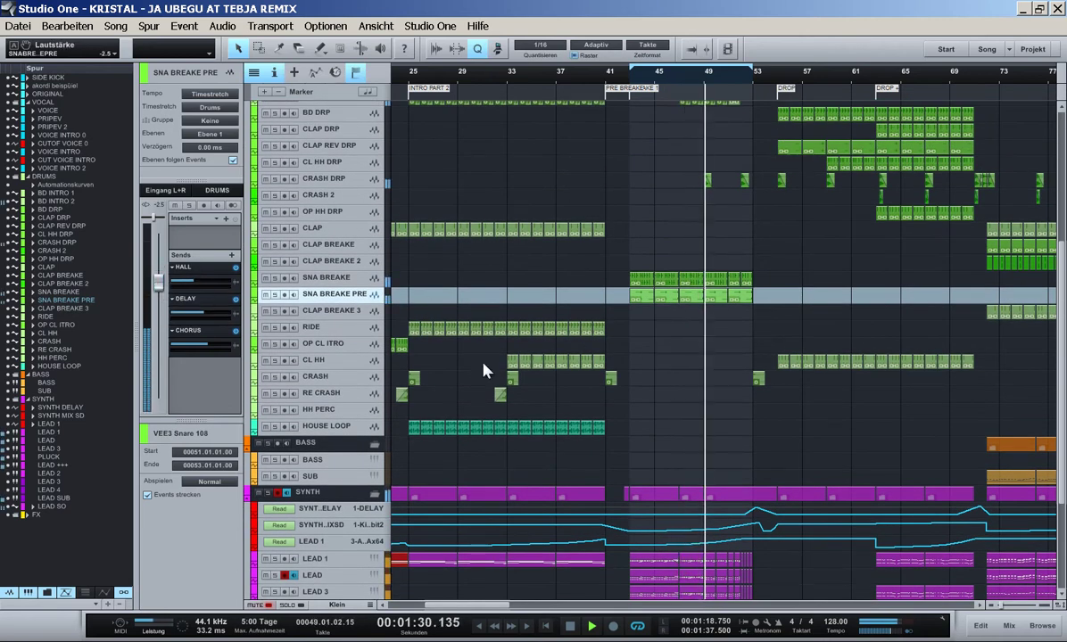
scroll(680, 416, "down", 2)
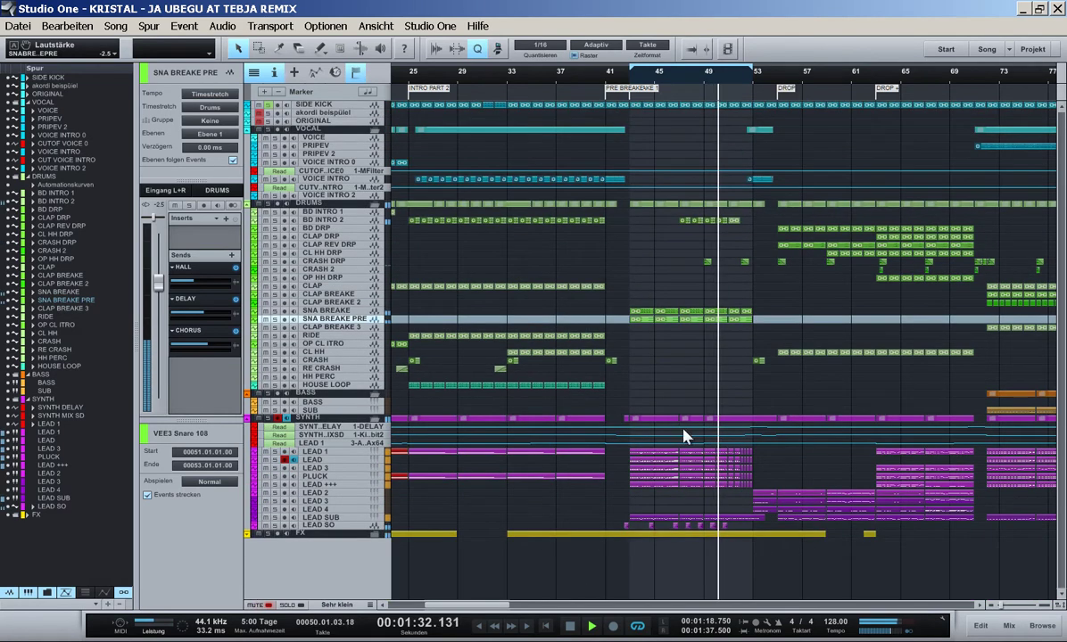
left_click_drag(477, 605, 392, 603)
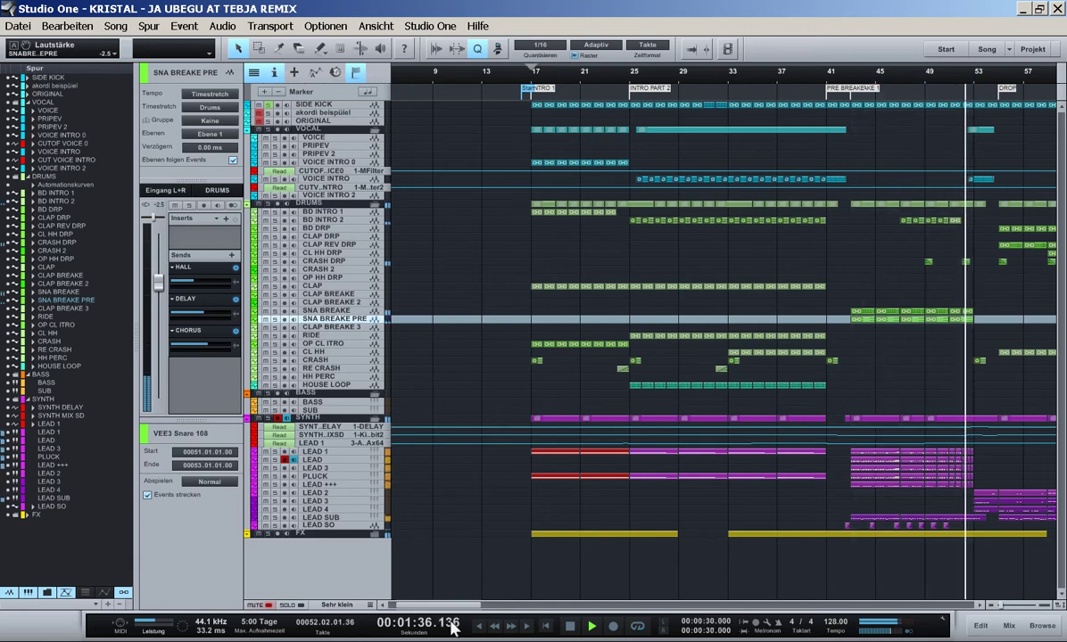
left_click_drag(446, 605, 475, 616)
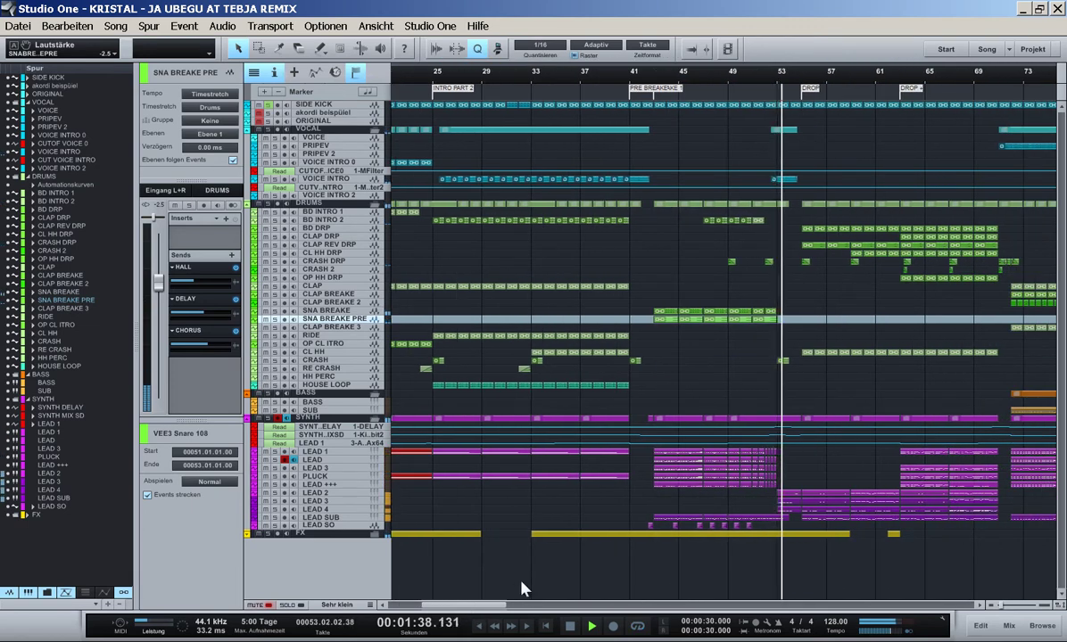
- Replay from the PRE BREAKE section and set SNA BREAKE PRE to -4.6 dB, with its DELAY send at -15.6 dB and HALL send at -29.6 dB
left_click(644, 89)
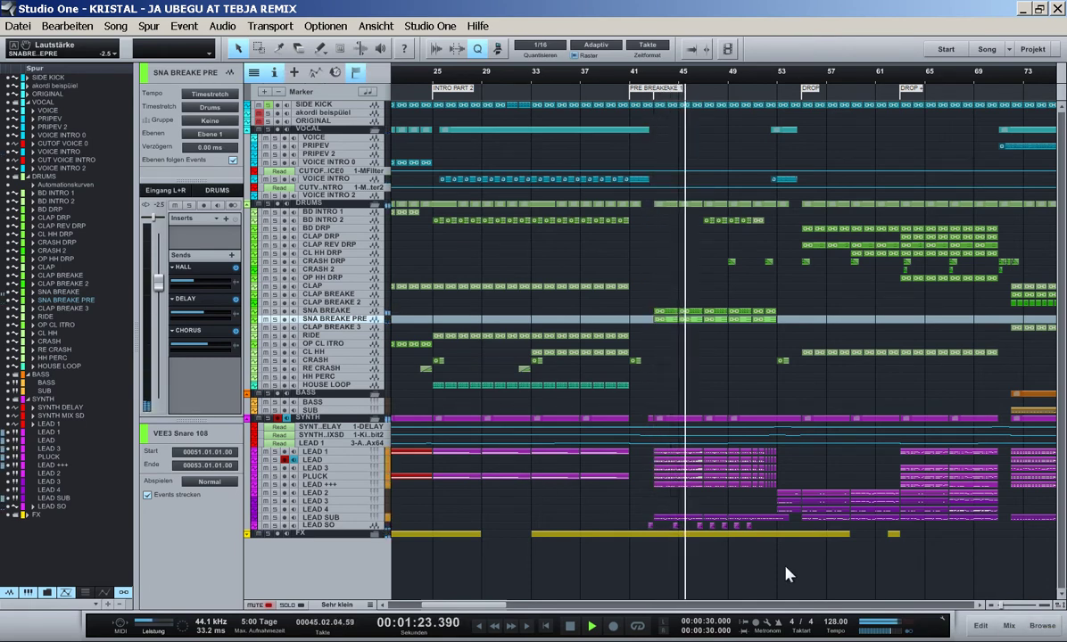
key("shift+e")
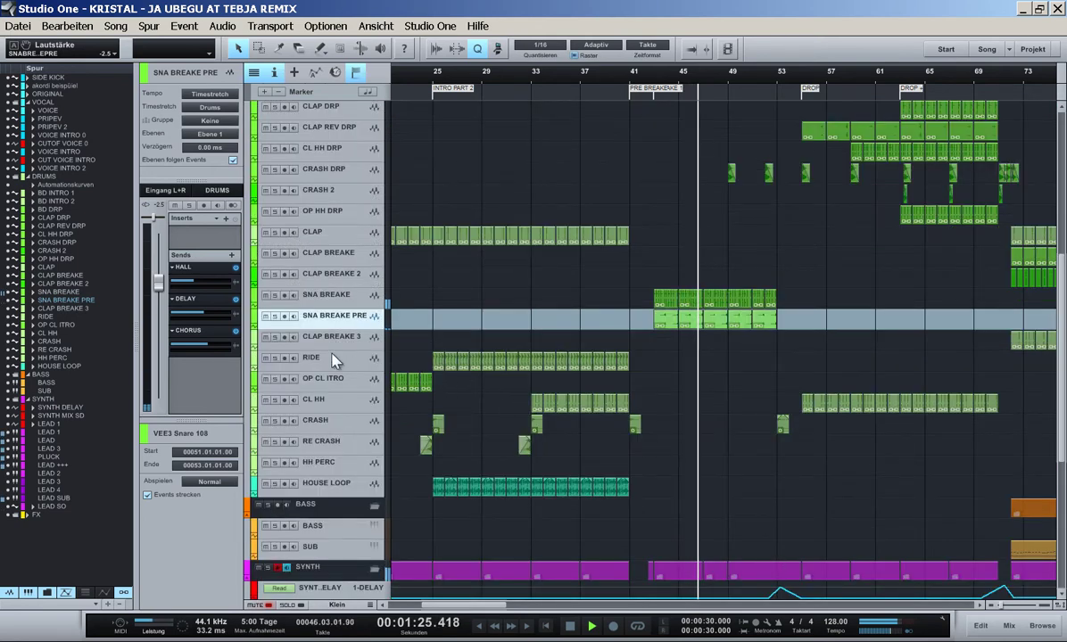
left_click_drag(157, 285, 197, 313)
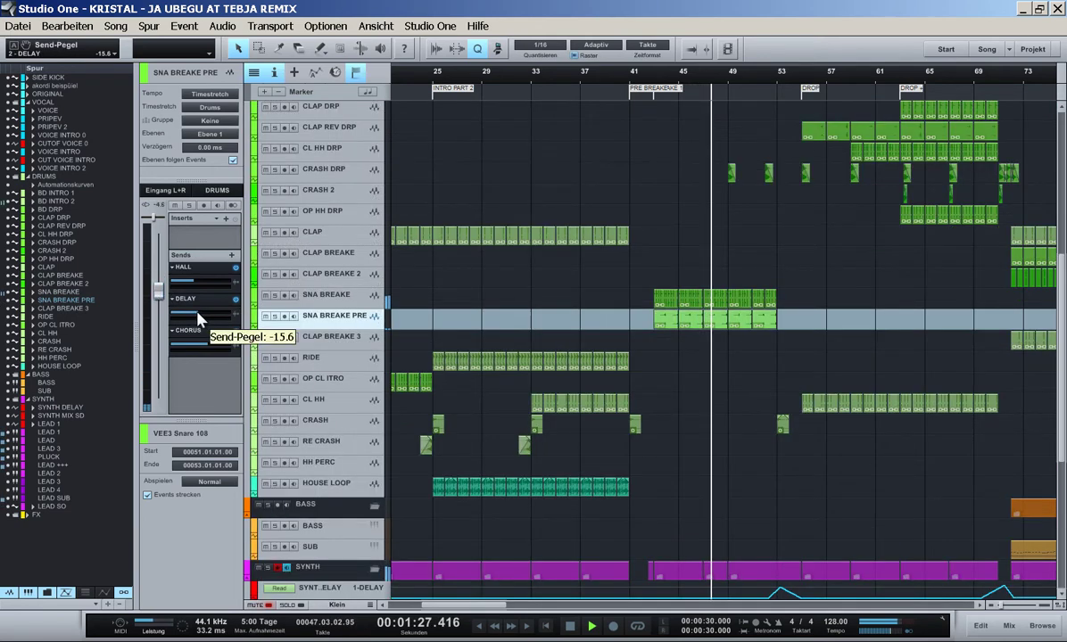
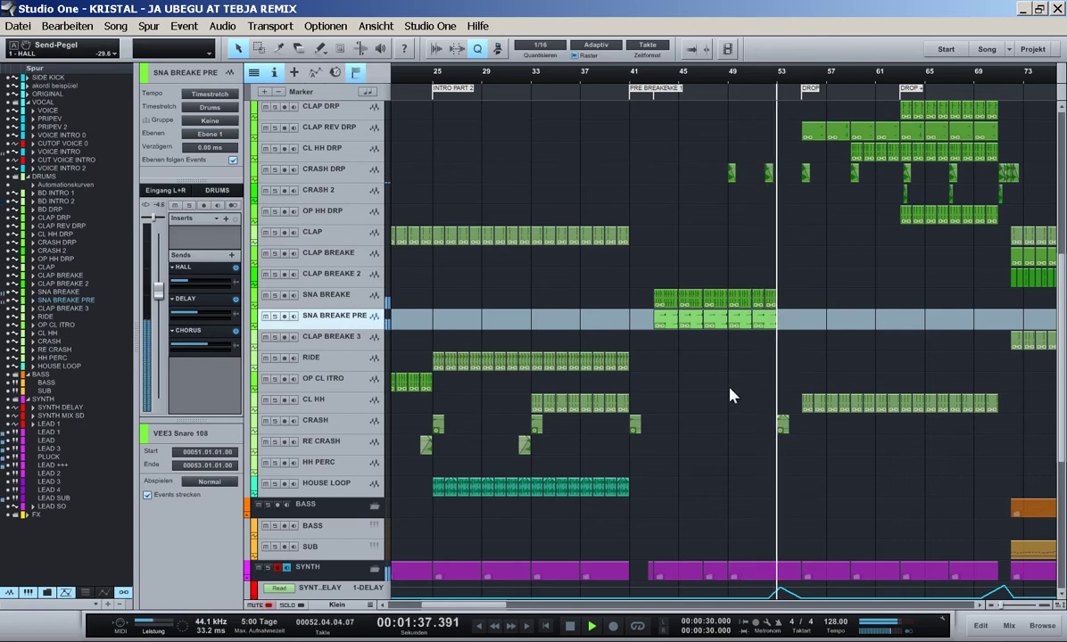
scroll(726, 393, "down", 2)
key("shift+w")
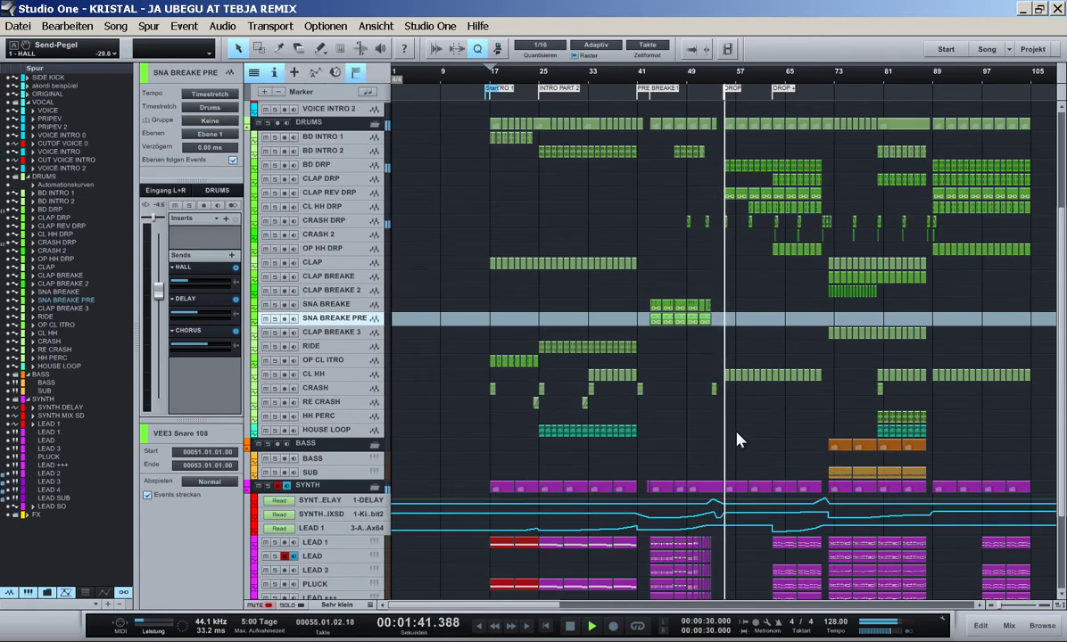
key("shift+w")
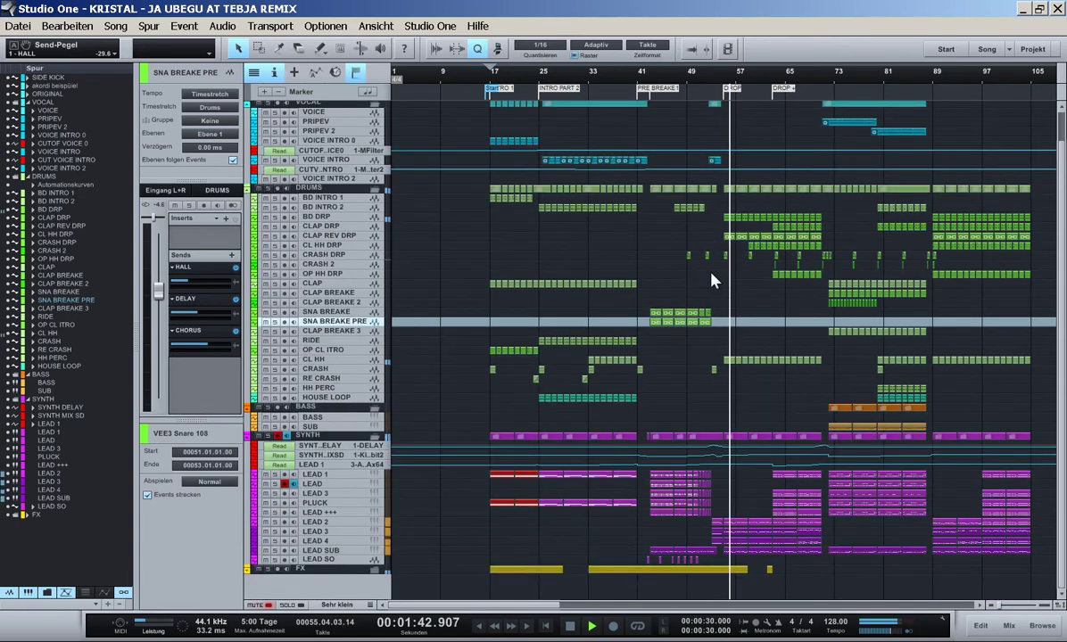
- Replay from PRE BREAKE and lower both snare tracks, setting SNA BREAKE to -8.2 dB and SNA BREAKE PRE to about -9.8 dB
left_click(639, 89)
left_click(354, 313)
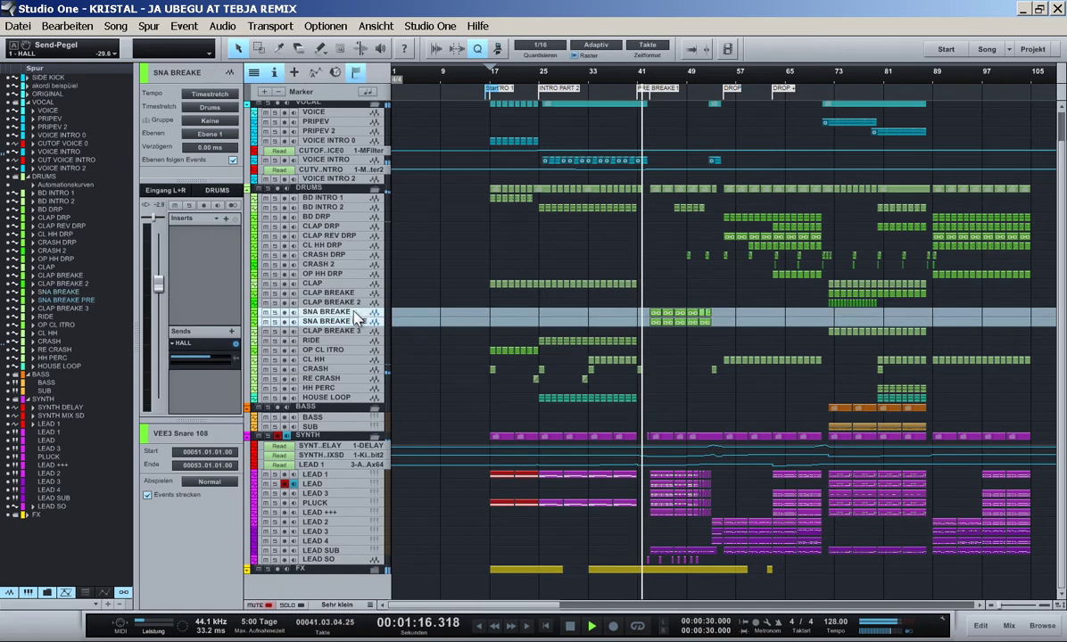
left_click_drag(164, 285, 160, 305)
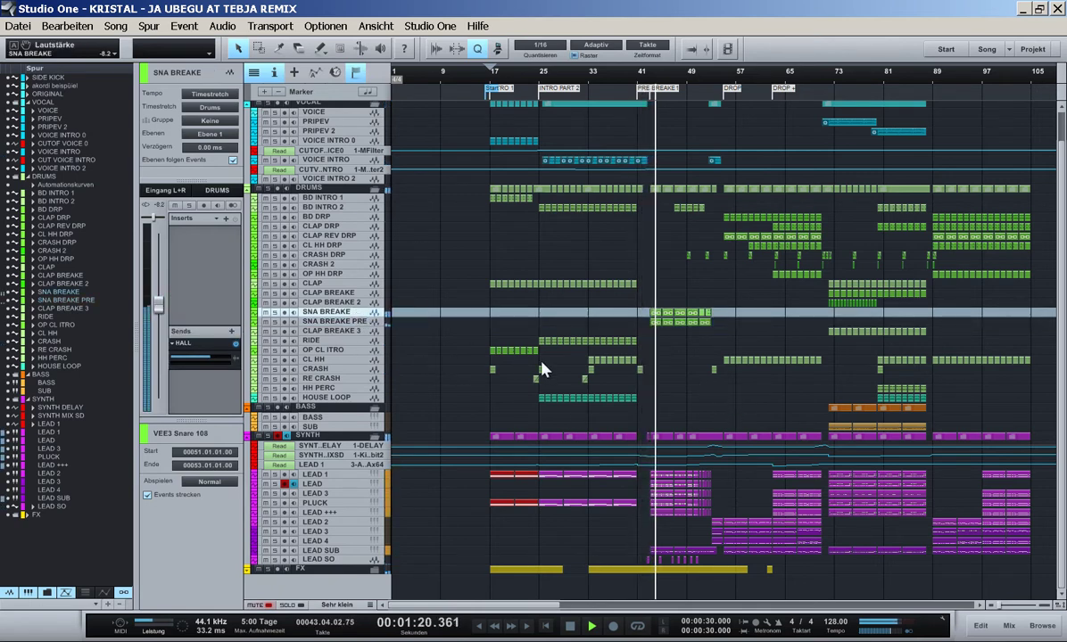
left_click(343, 321)
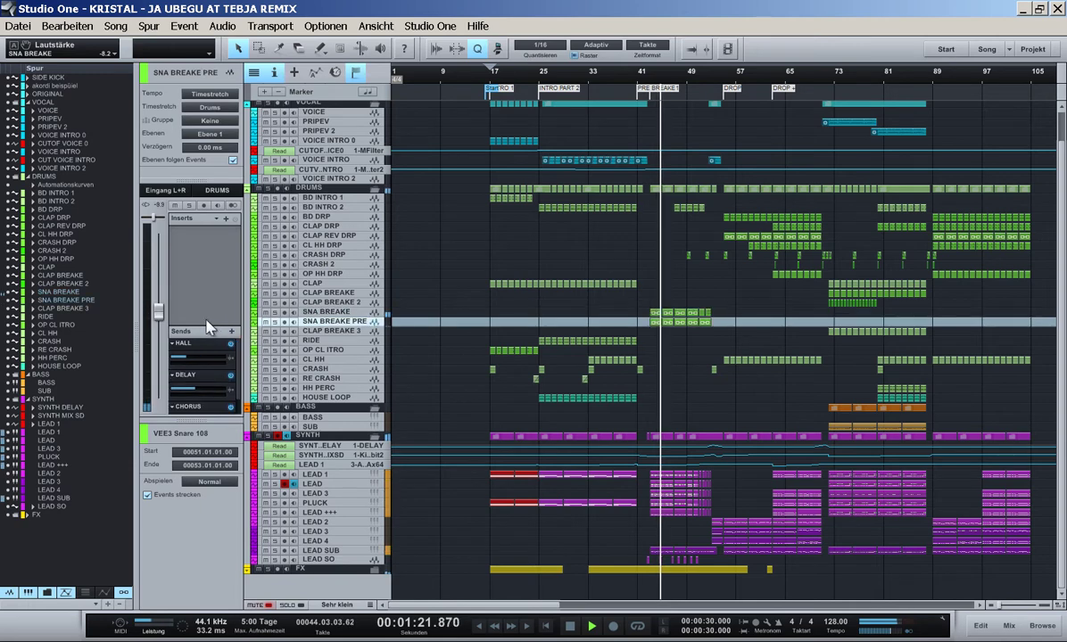
left_click(159, 312)
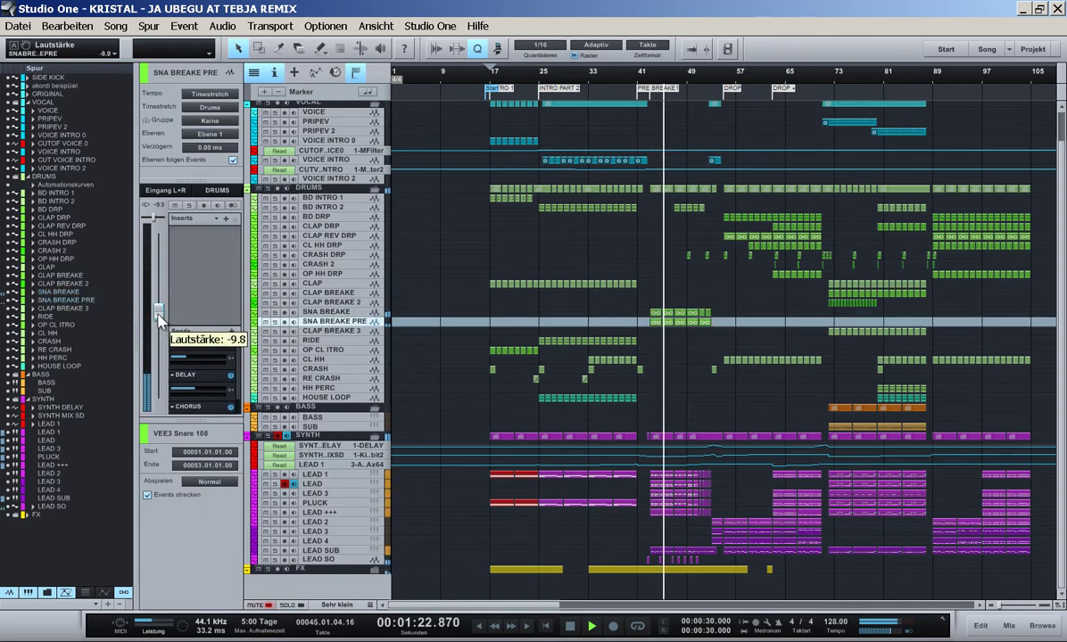
- Pan the SNA BREAKE track to L29 and set its volume to -7.1 dB
left_click(355, 312)
left_click_drag(156, 216, 149, 217)
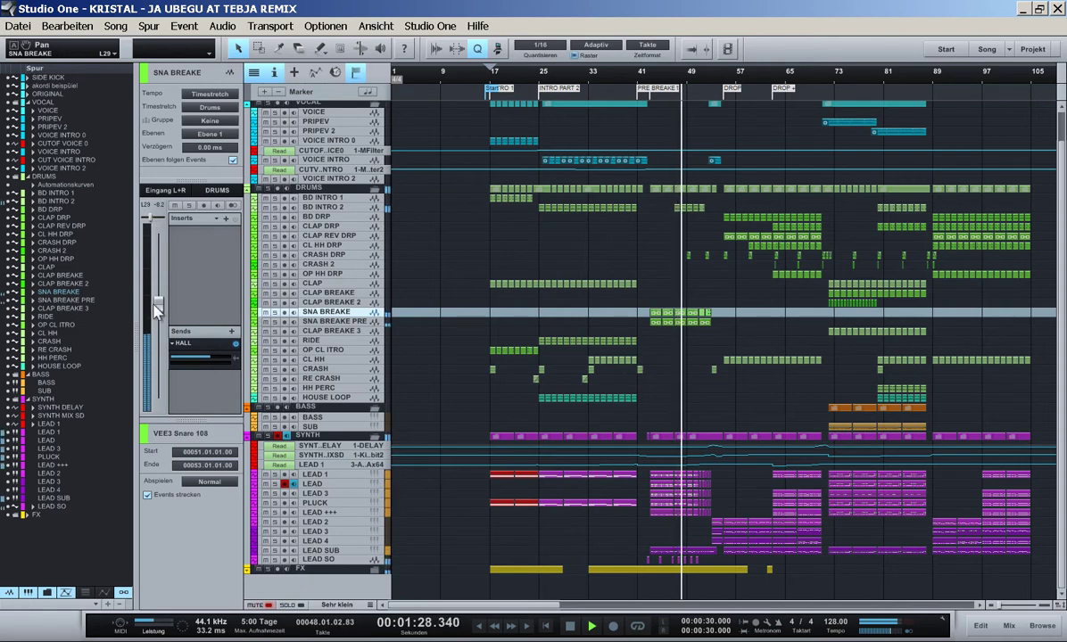
left_click_drag(157, 306, 157, 302)
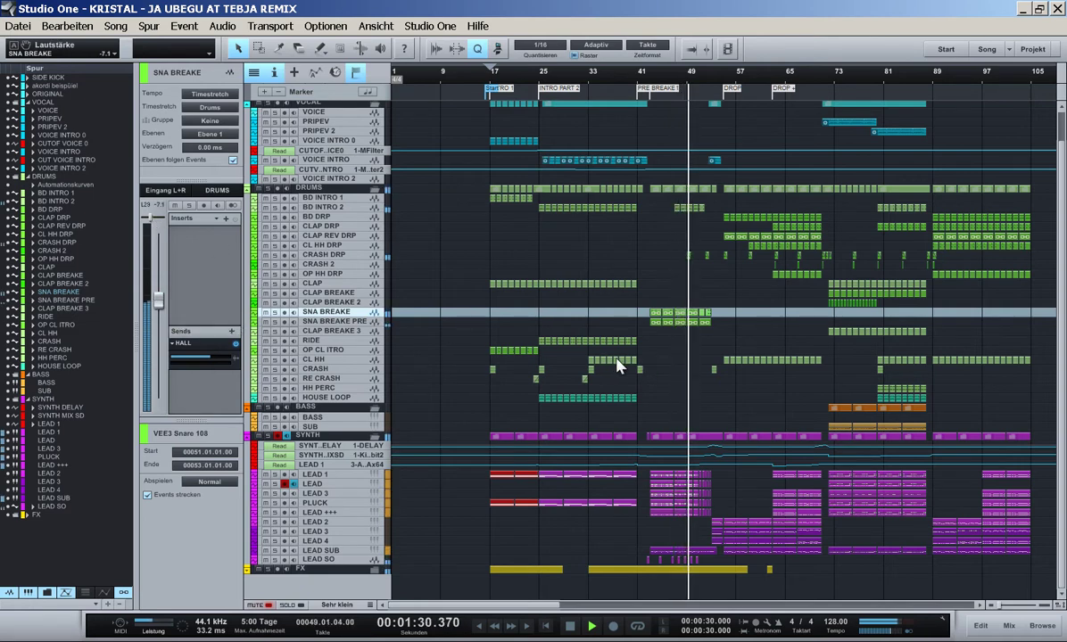
- Save the song
key("e")
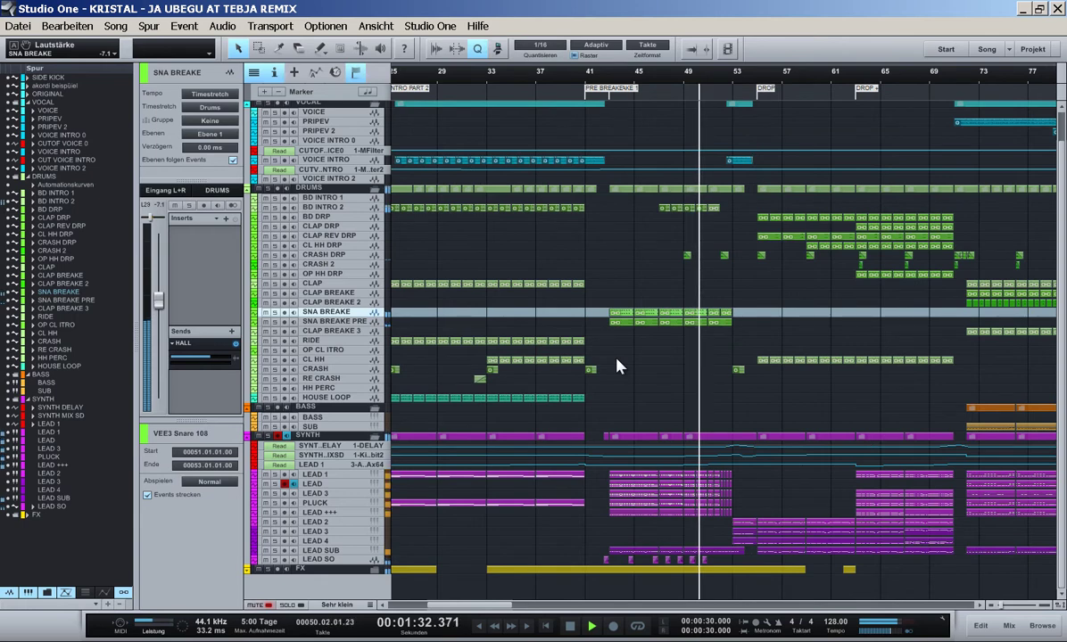
key("ctrl+s")
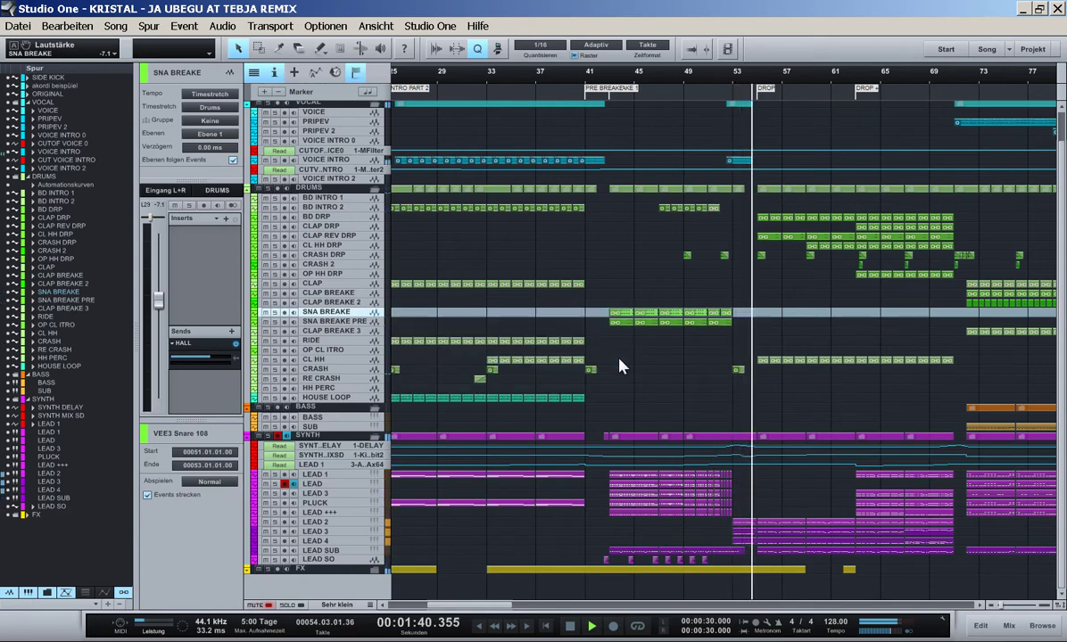
key("w")
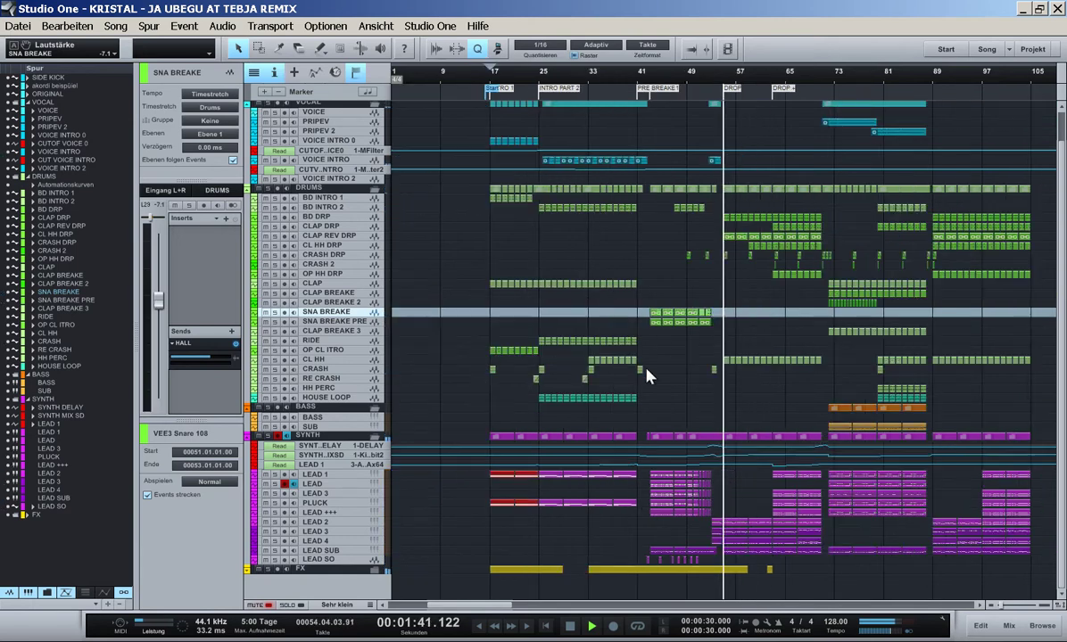
- Expand the FX folder and play from bar 38 into the break to review how its effect tracks are placed
left_click(632, 83)
key("e")
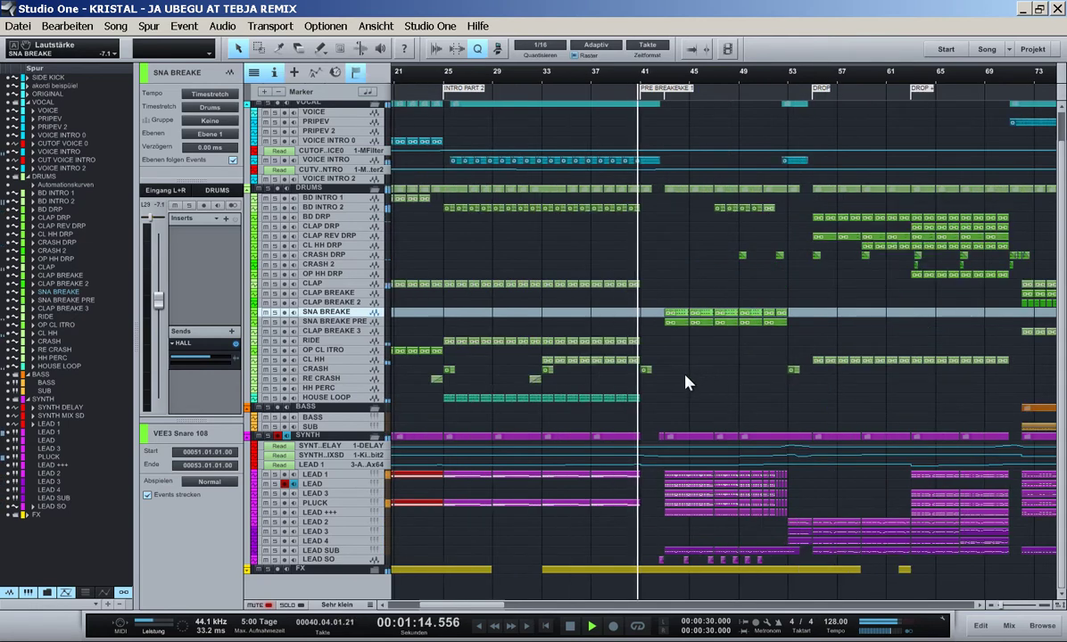
scroll(696, 378, "up", 1)
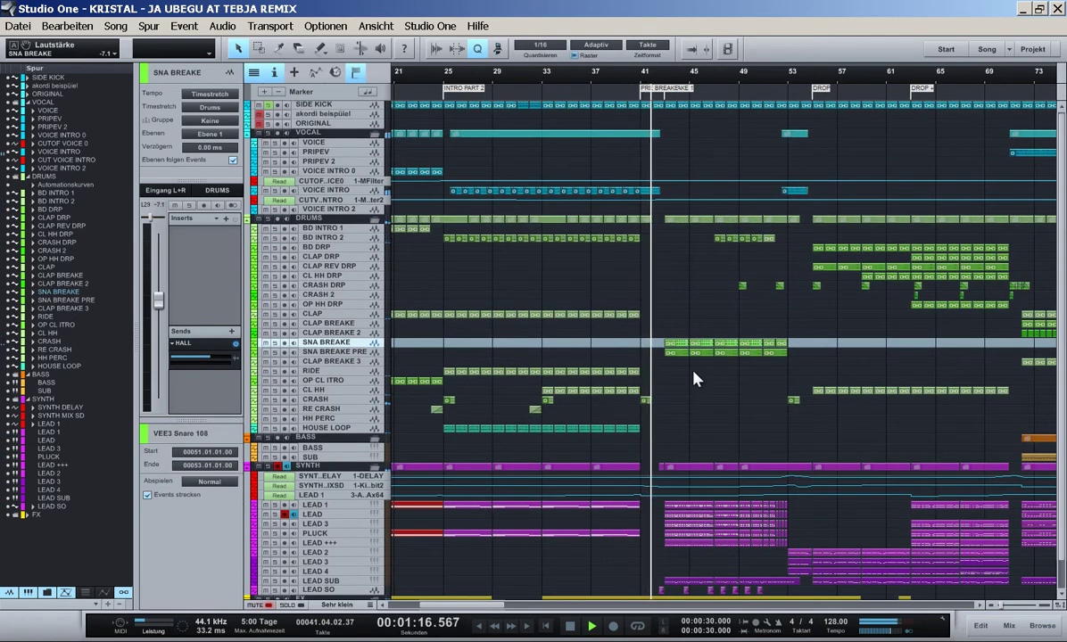
scroll(696, 379, "down", 1)
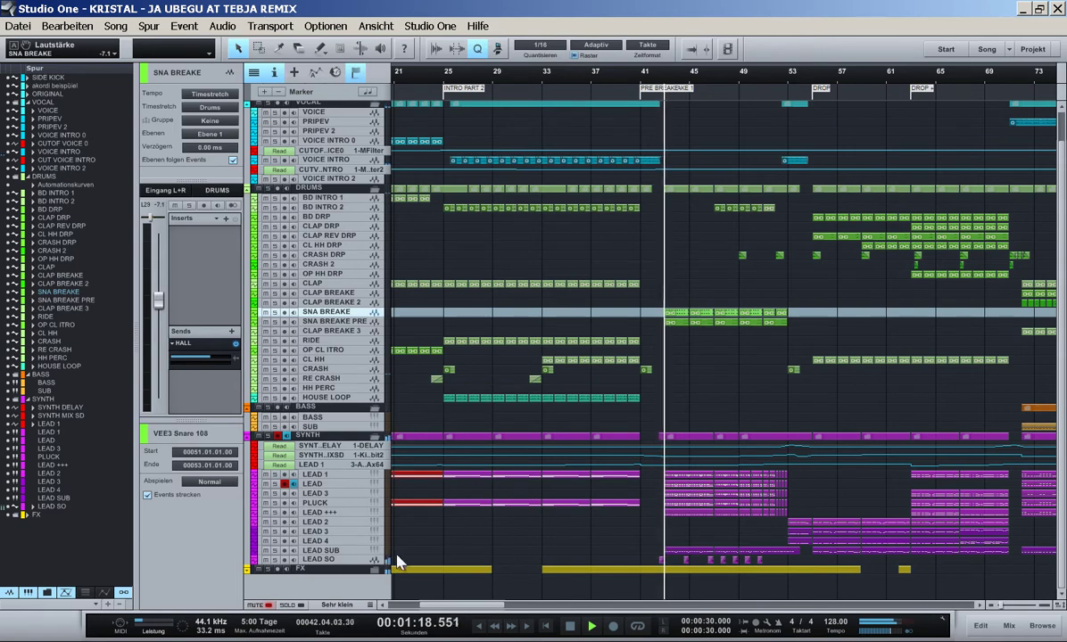
left_click(374, 571)
scroll(603, 554, "down", 10)
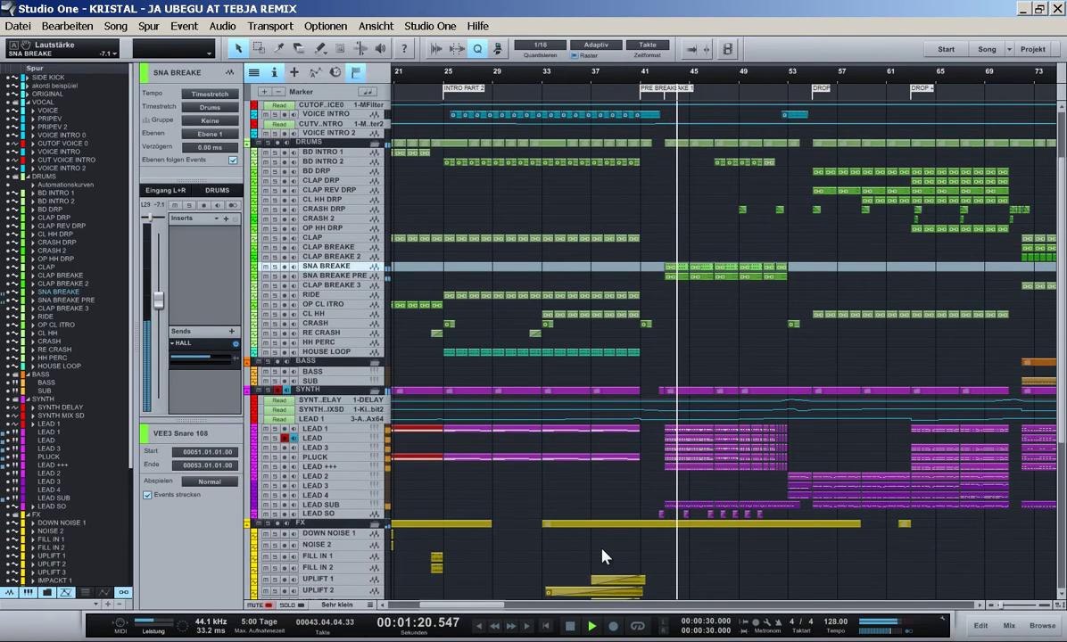
left_click(604, 75)
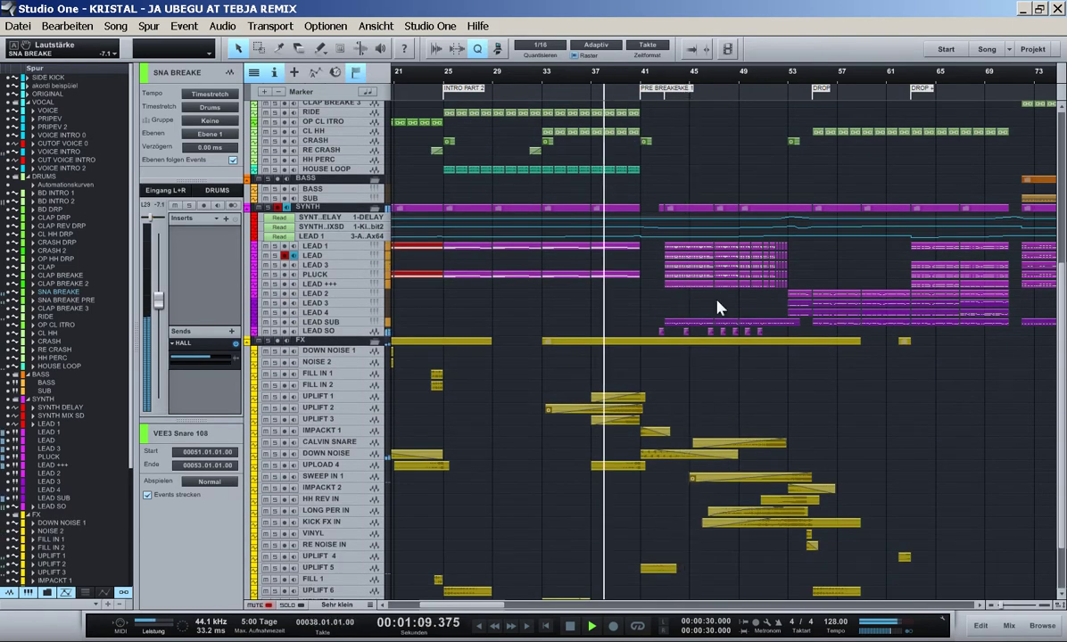
key("e")
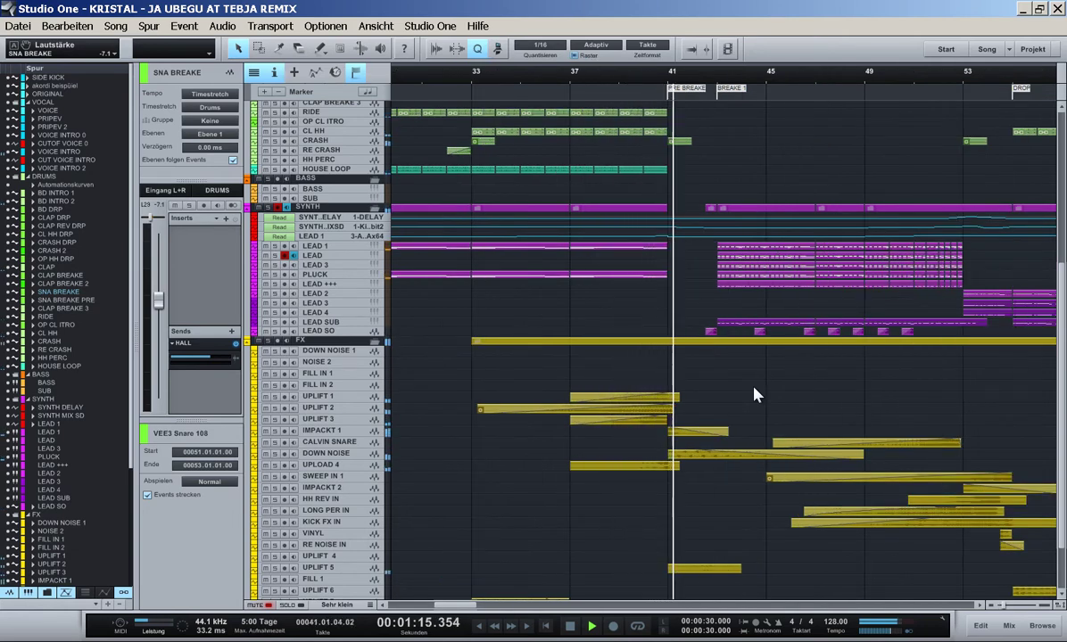
scroll(754, 394, "down", 3)
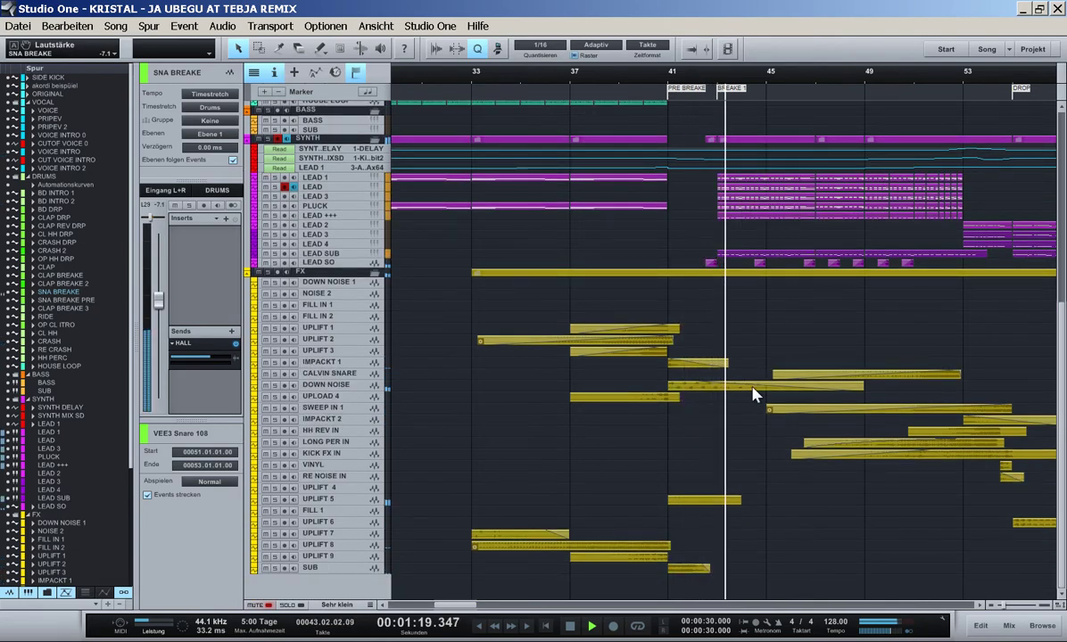
scroll(754, 395, "down", 2, "ctrl")
scroll(752, 393, "up", 7)
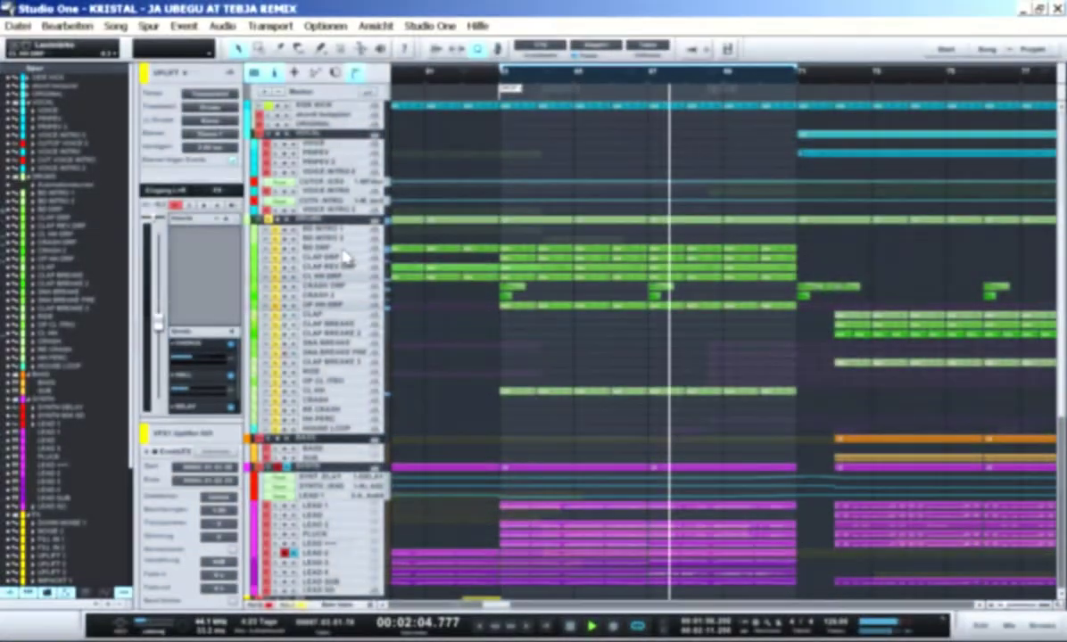
- Insert a Pro EQ from the PreSonus effects on the BD DRP track
left_click(343, 250)
left_click(160, 274)
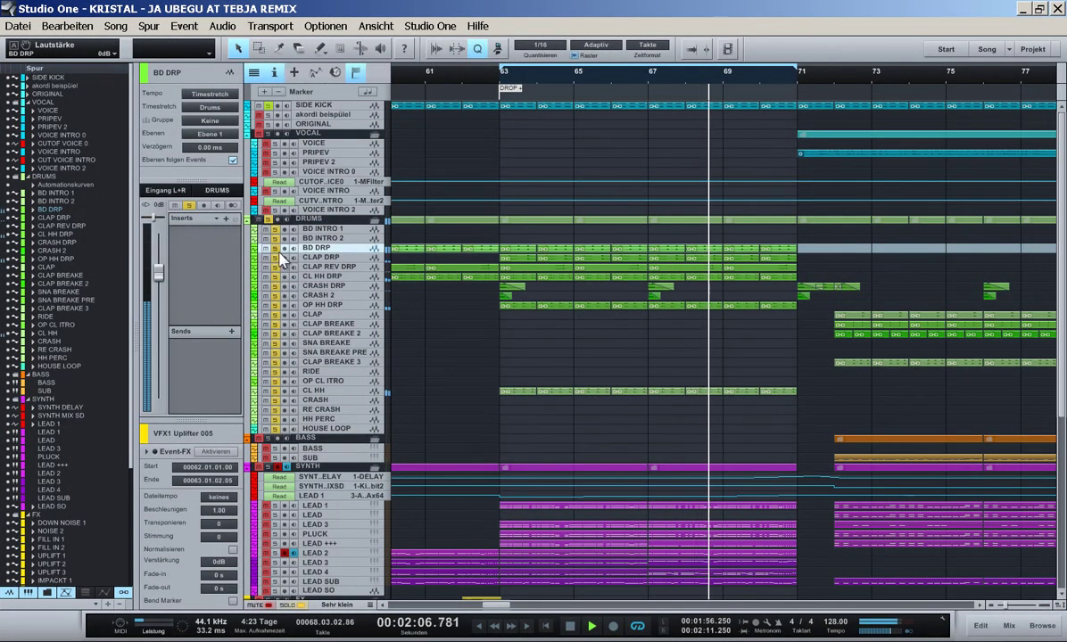
key("F5")
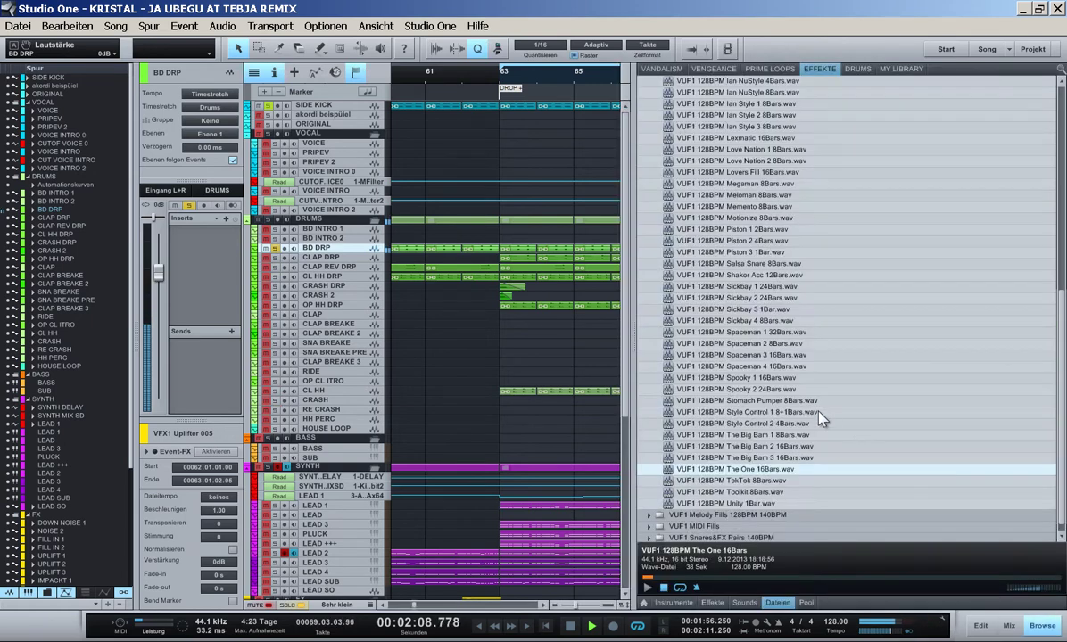
left_click(714, 604)
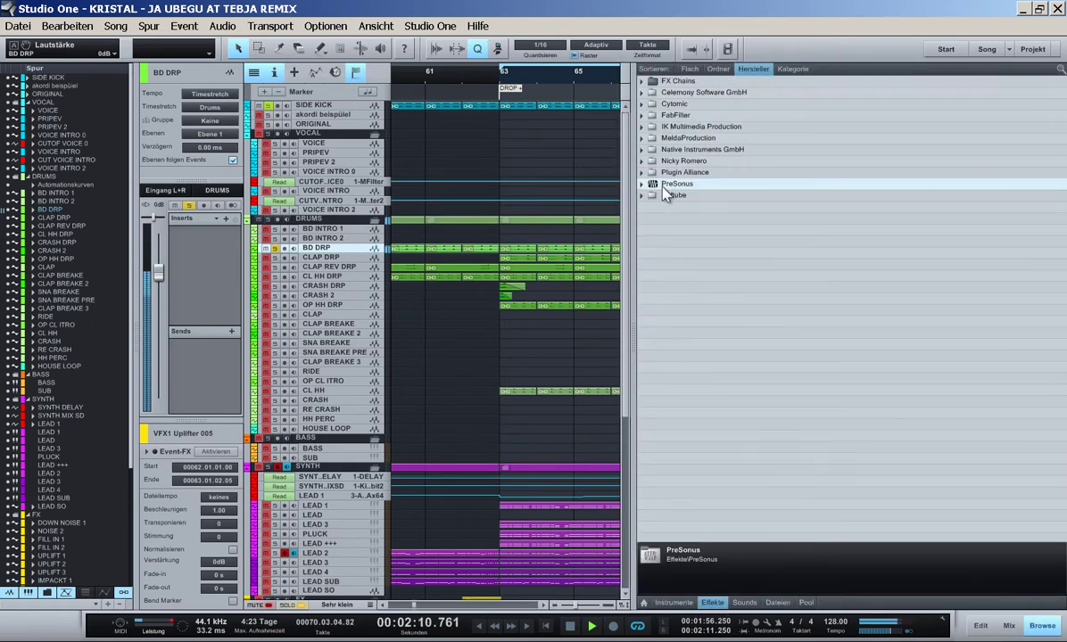
left_click(662, 187)
left_click_drag(660, 481, 193, 256)
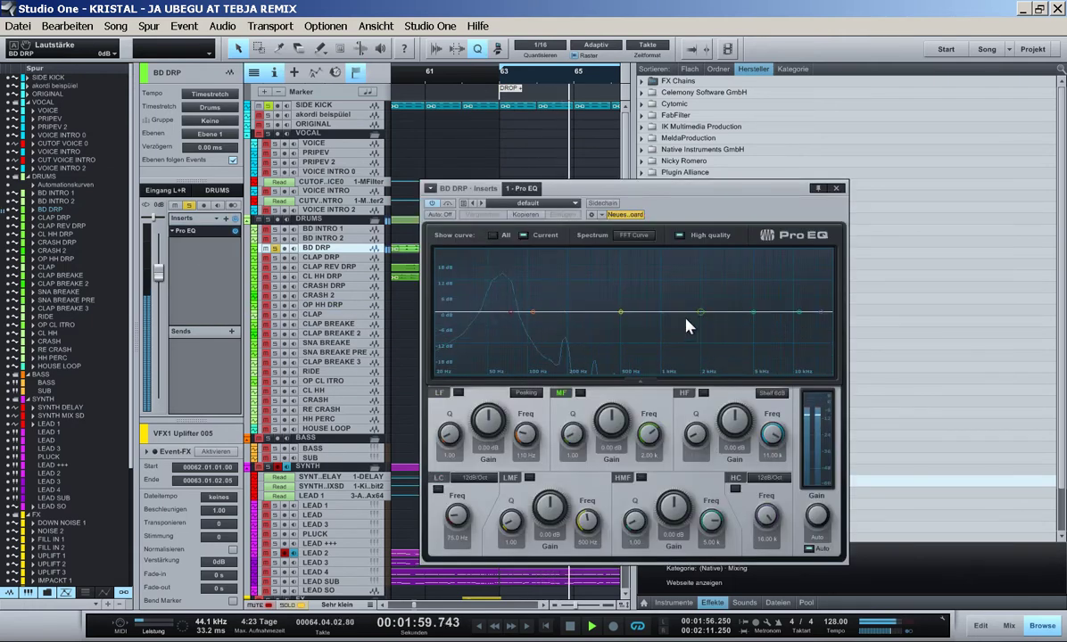
- Cut the kick's Pro EQ mid band by 14.64 dB at 2.27 kHz and compare the sound with the EQ bypassed
left_click_drag(703, 315, 707, 358)
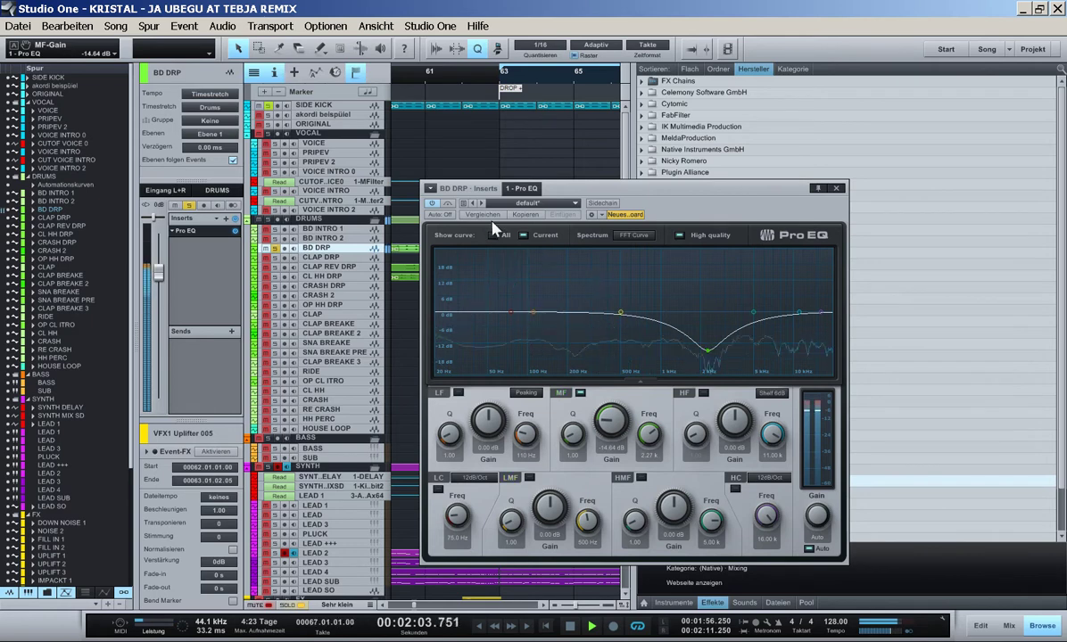
left_click(434, 207)
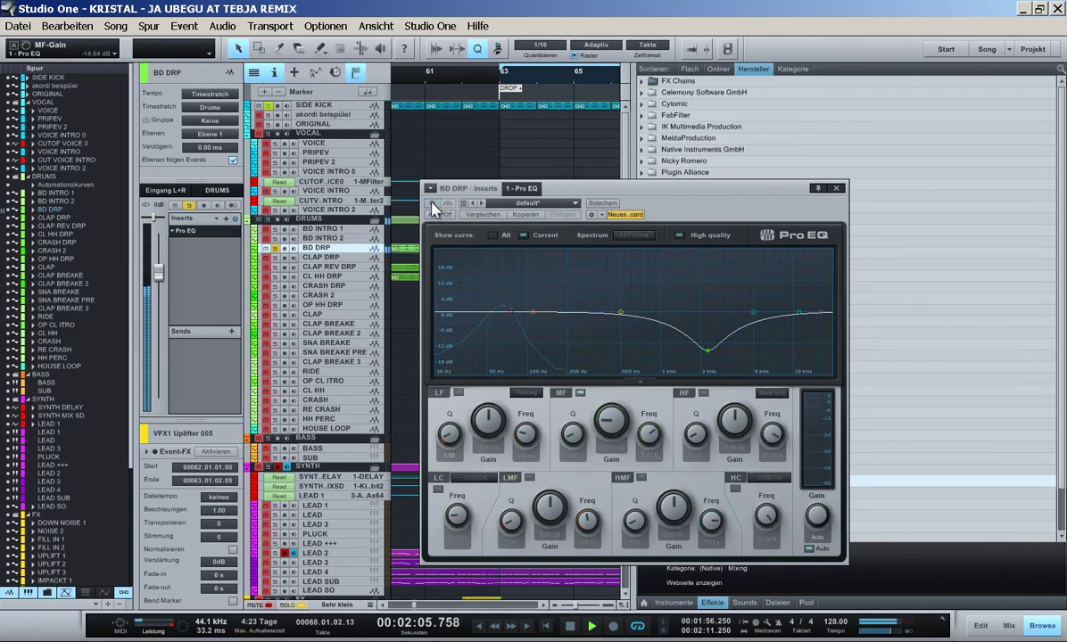
left_click(434, 207)
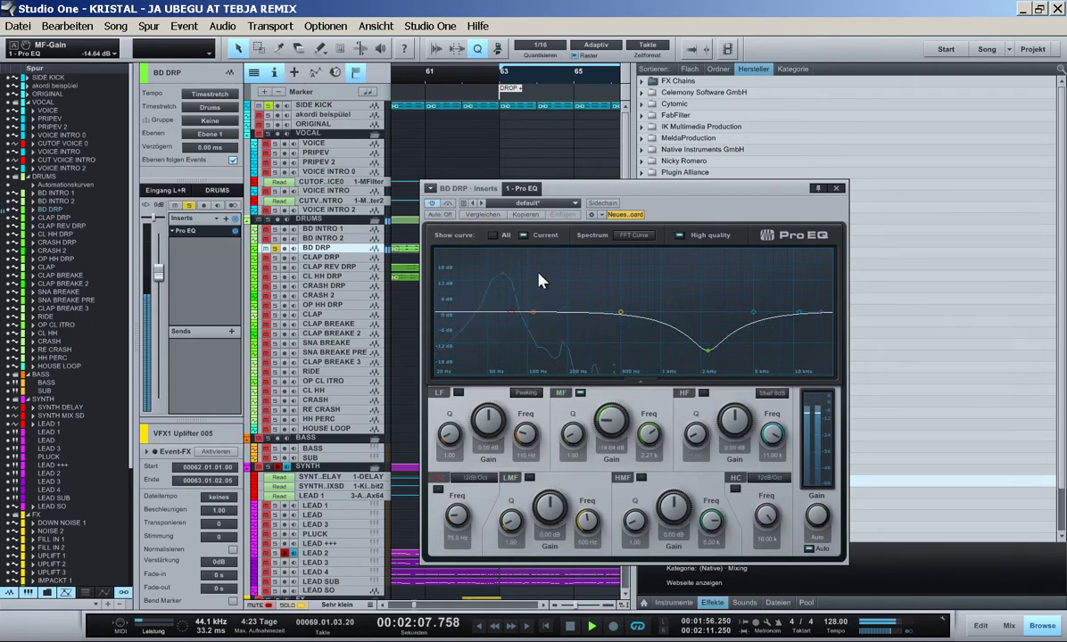
- Set the Pro EQ low-mid band to -7.68 dB with a Q of 8.44, and close the EQ and the browser
left_click_drag(622, 313, 624, 261)
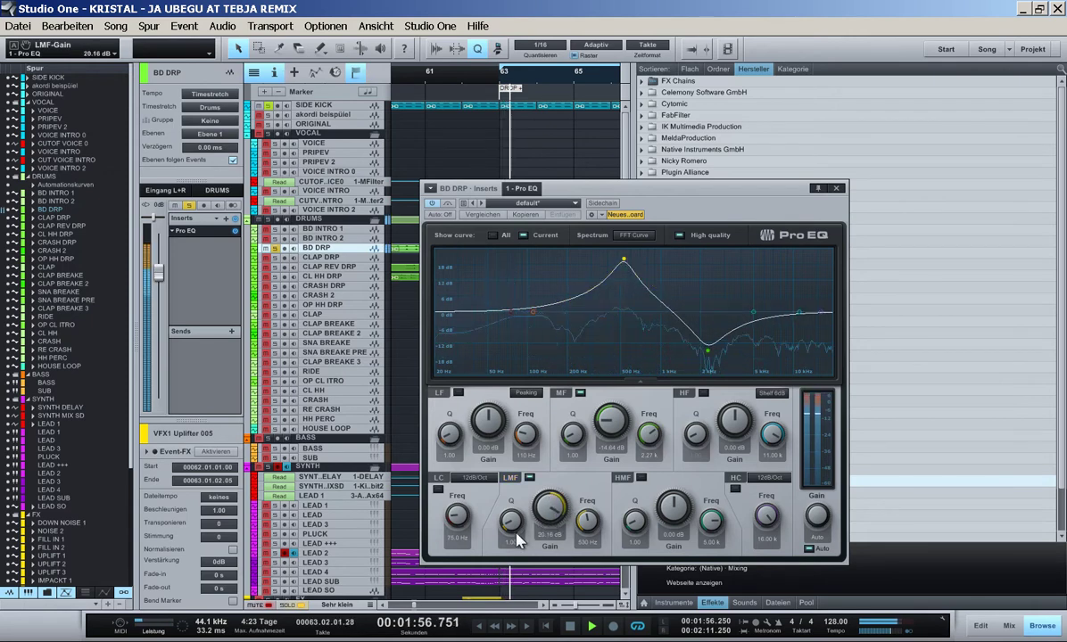
left_click_drag(518, 540, 547, 560)
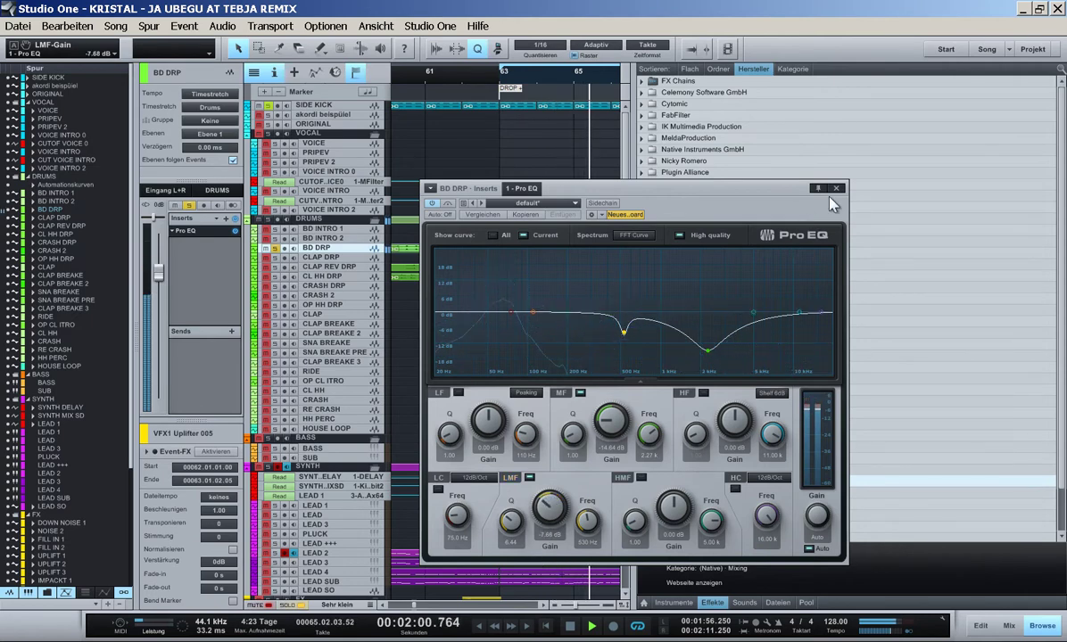
left_click(836, 188)
key("F5")
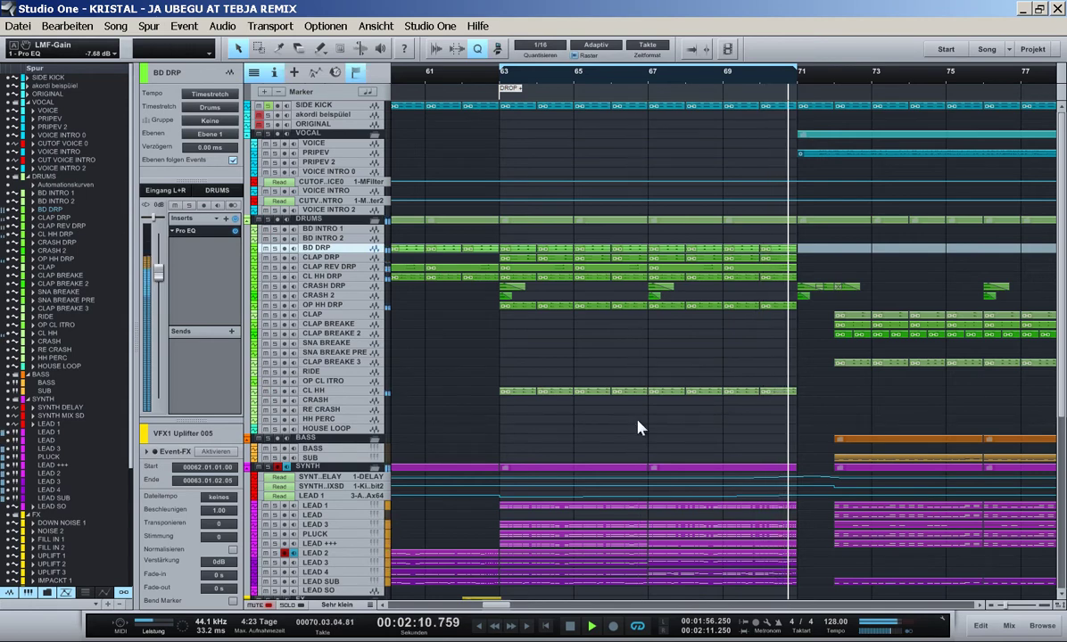
- Listen to the drop and examine the FX tracks around the DROP marker at bar 55
scroll(638, 421, "down", 3)
scroll(639, 421, "up", 2)
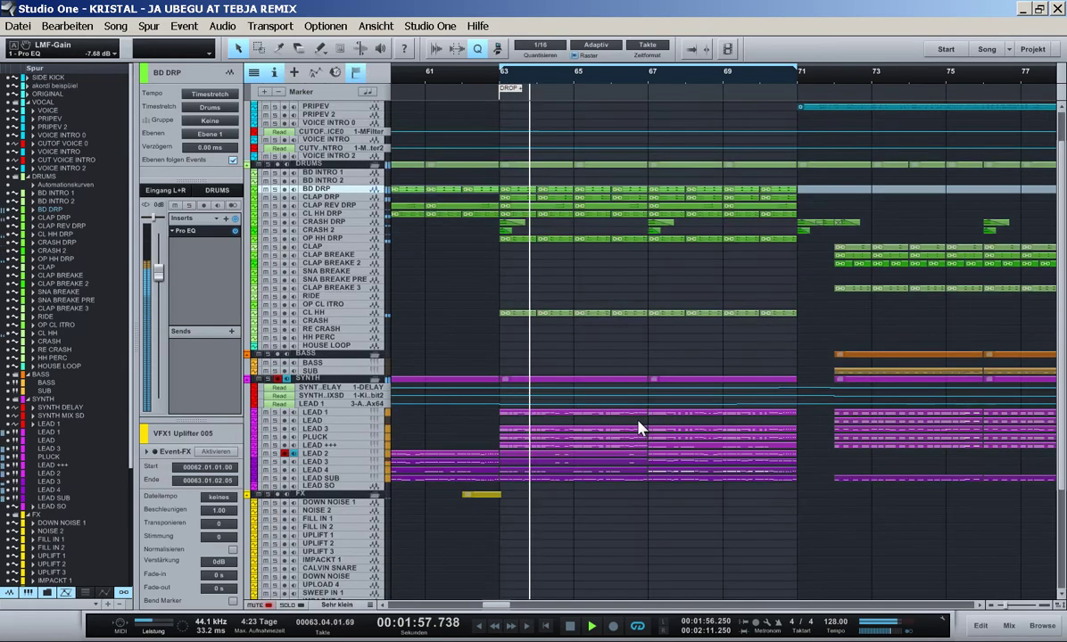
scroll(639, 429, "up", 1)
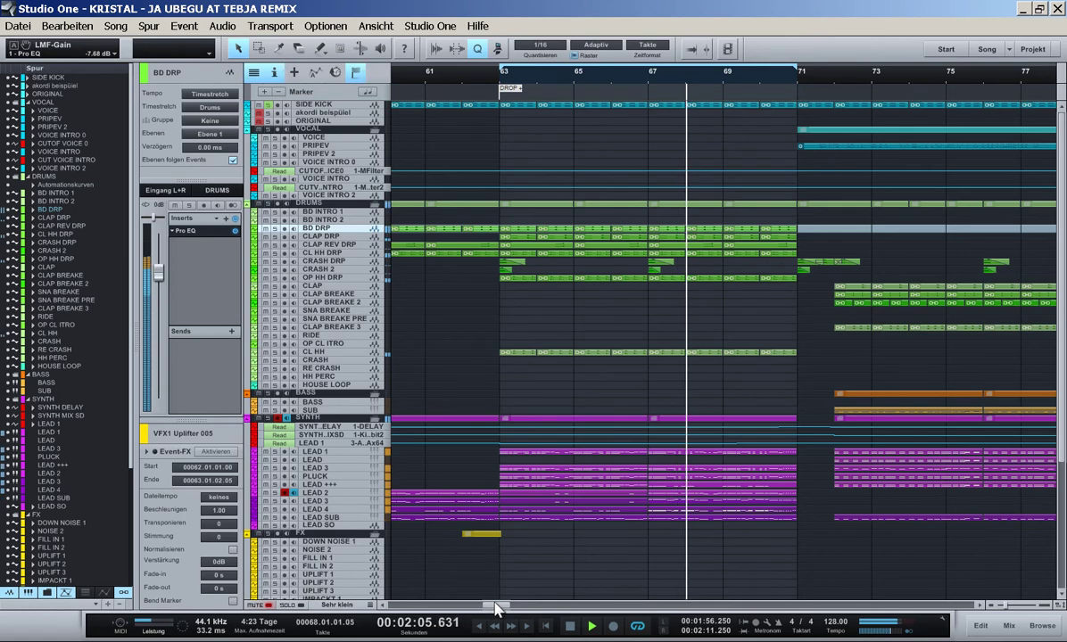
key("w")
mouse_move(498, 607)
left_mouse_down()
mouse_move(486, 609)
mouse_move(497, 608)
left_mouse_up()
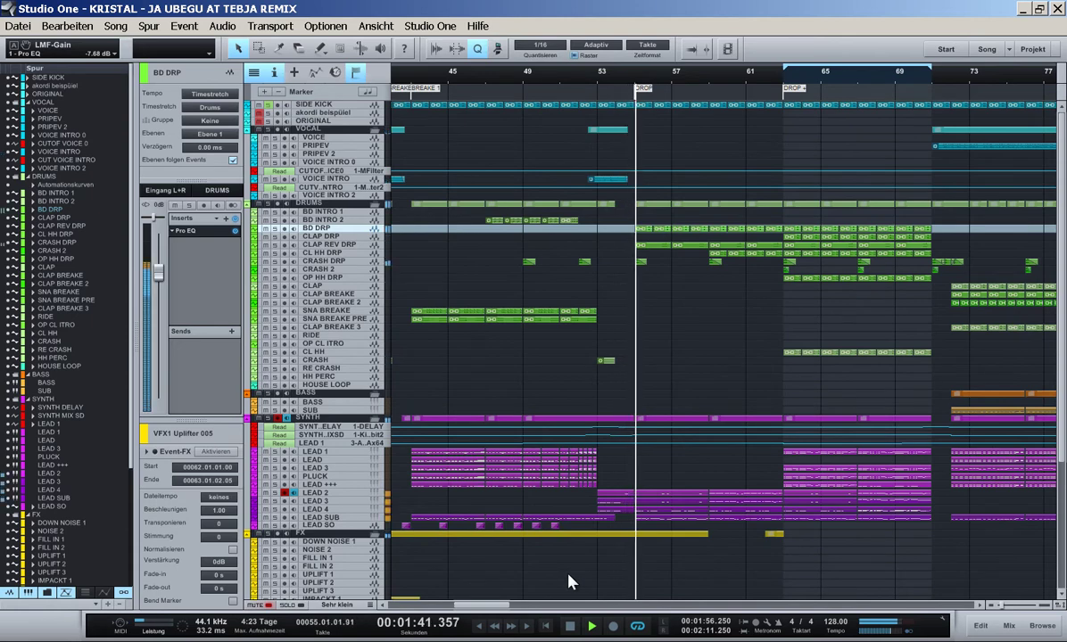
scroll(576, 586, "down", 3)
scroll(576, 580, "down", 5)
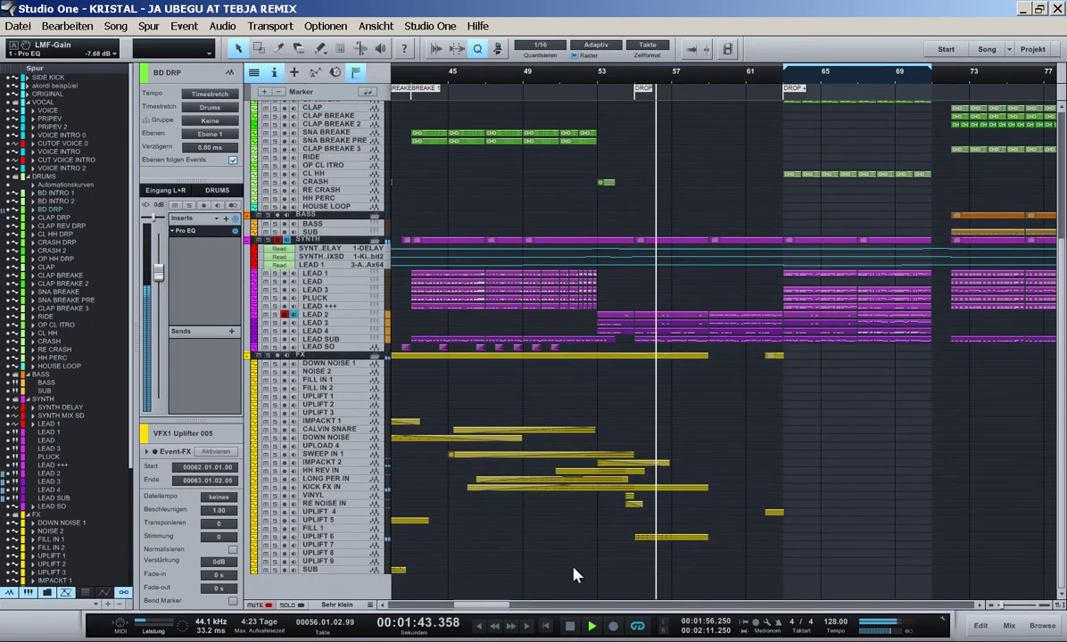
mouse_move(497, 609)
left_mouse_down()
mouse_move(480, 610)
mouse_move(497, 614)
left_mouse_up()
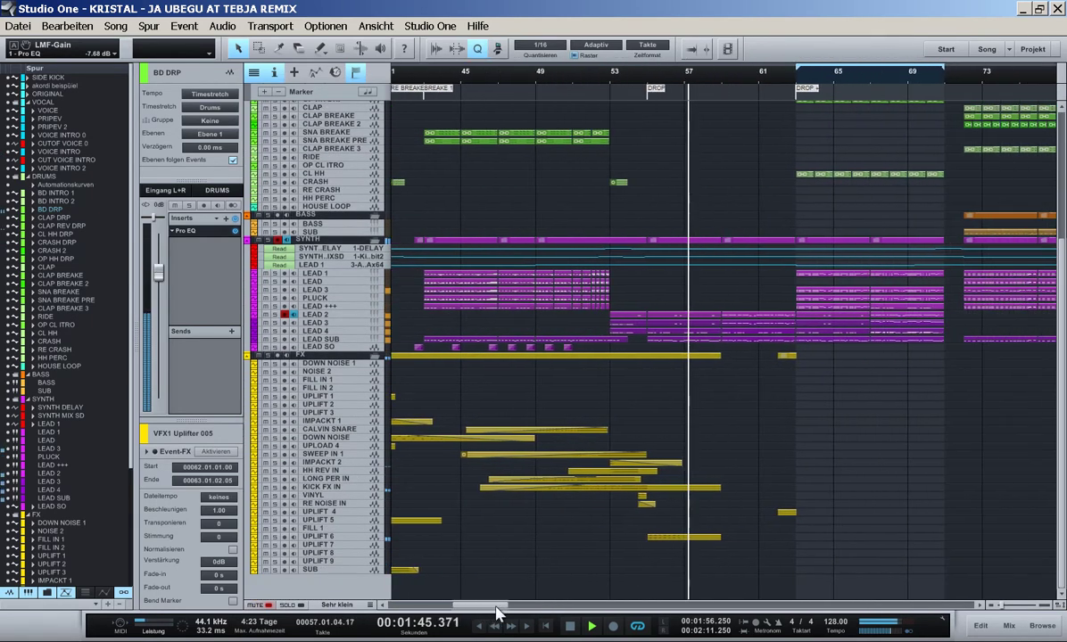
- Copy the UPLIFT 6 clip at the DROP marker to the second drop, starting at bar 63
left_click(356, 545)
left_click(354, 537)
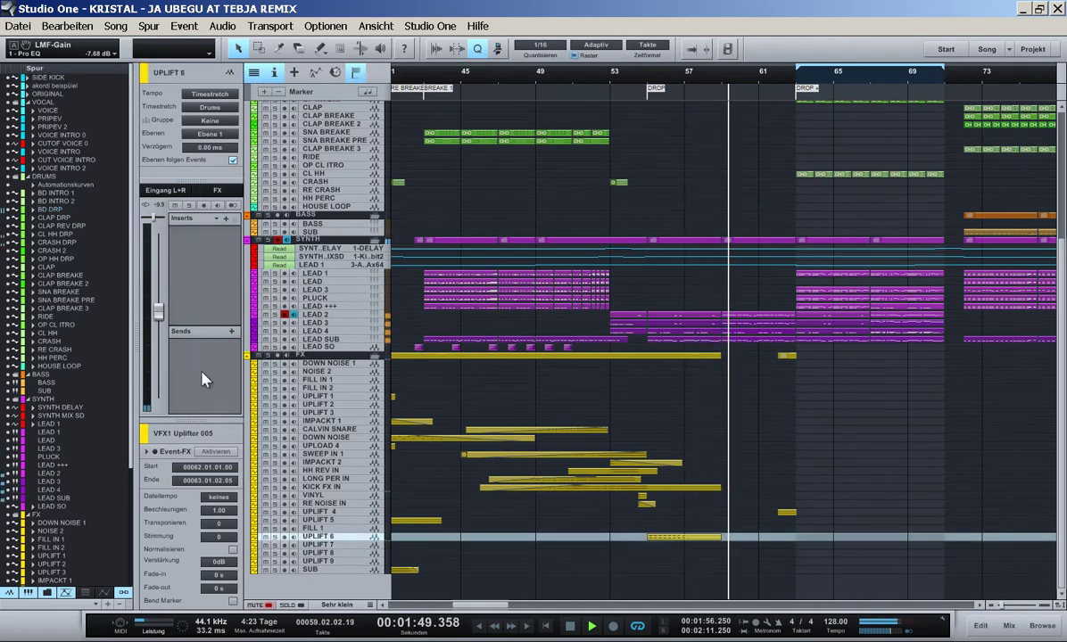
left_click(599, 75)
left_click_drag(671, 548, 817, 542)
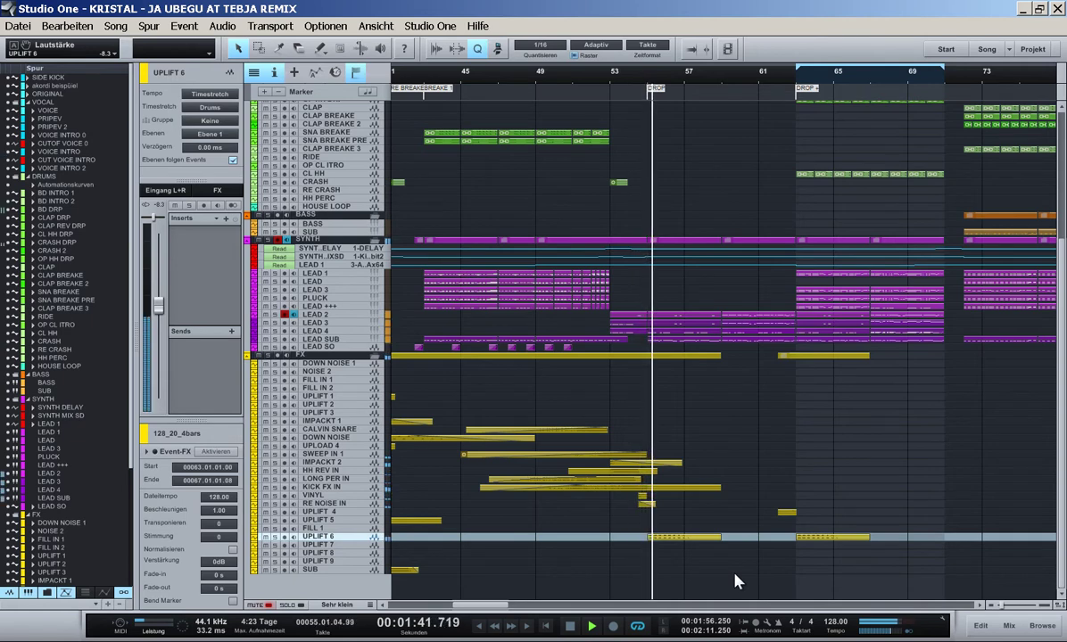
- Set the UPLIFT 6 track volume to -6.2 dB and replay the transition from bar 53 into the drop
mouse_move(159, 306)
left_mouse_down()
mouse_move(160, 286)
mouse_move(158, 304)
left_mouse_up()
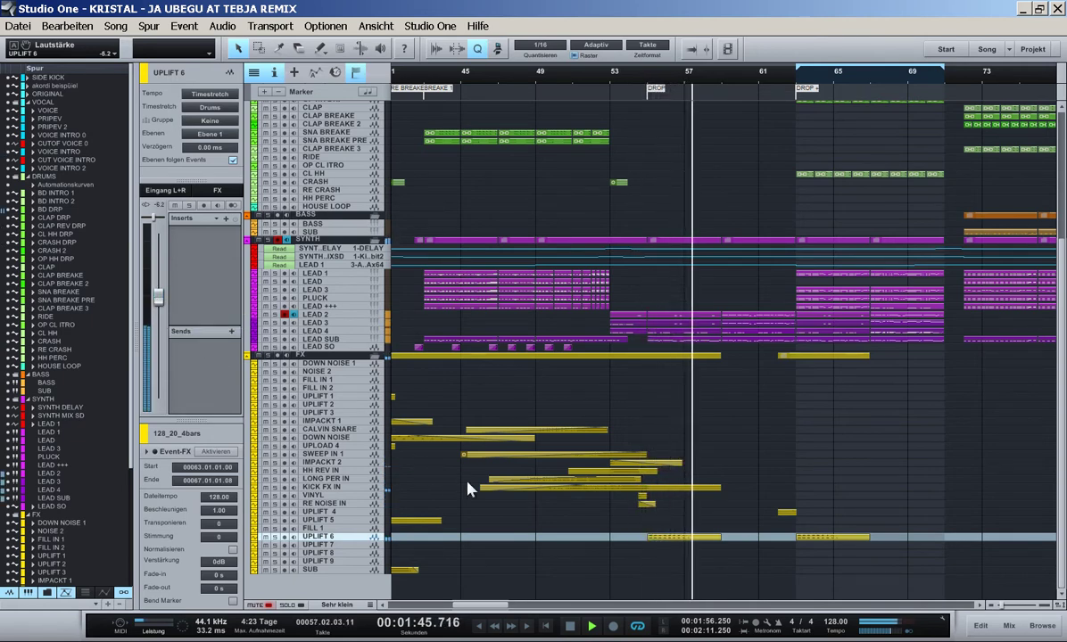
key("space")
key("space")
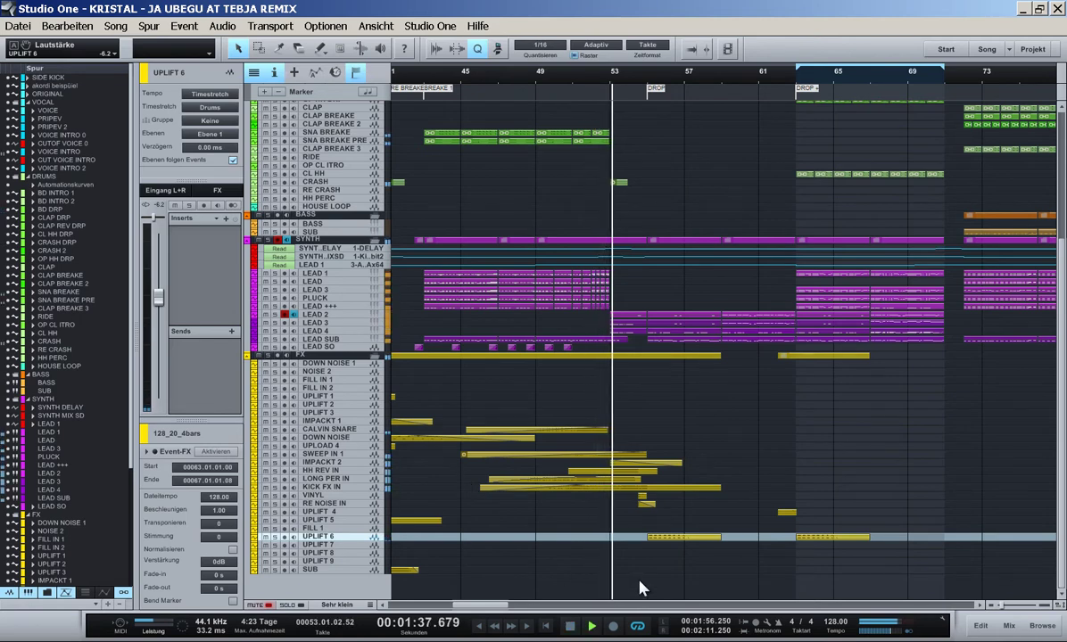
key("w")
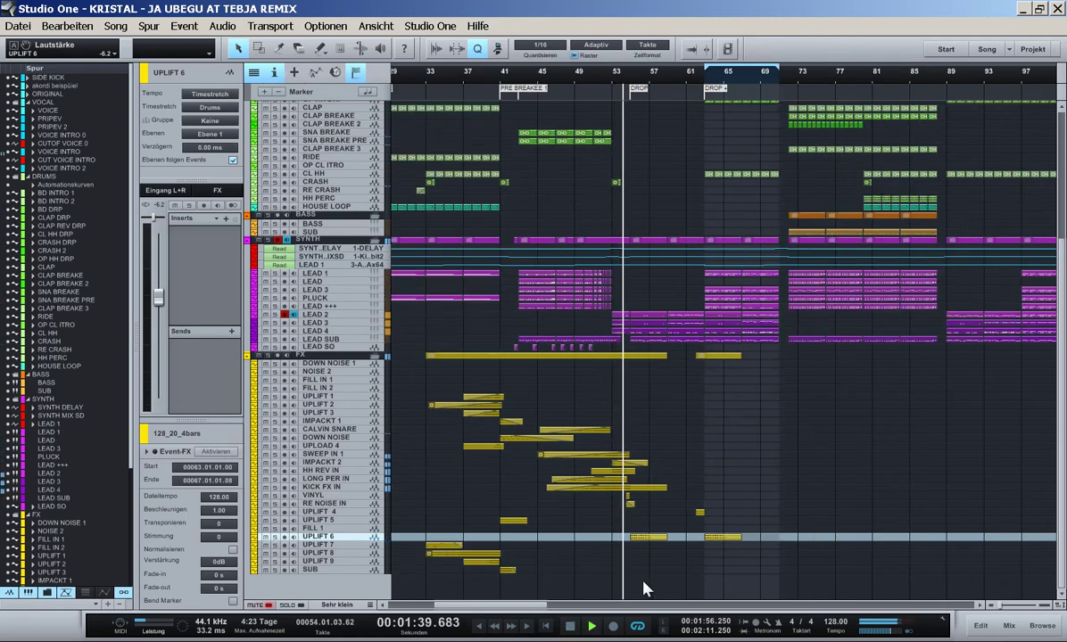
- Show the mixer, open the Main channel's Spectrum Meter and enlarge its window to examine the mix's frequencies
key("F3")
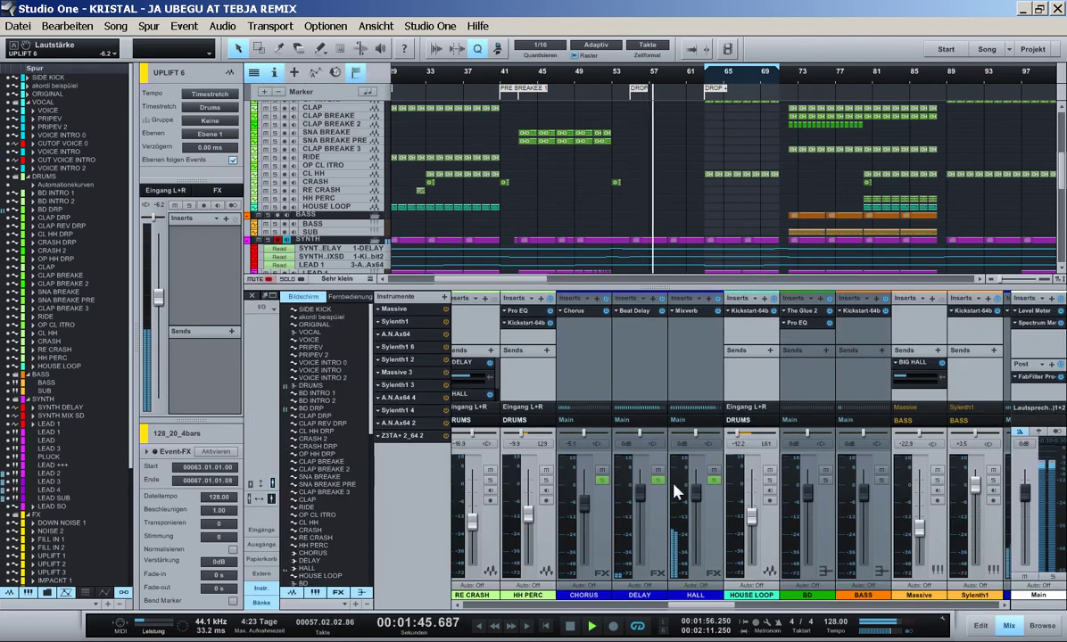
left_click(1031, 323)
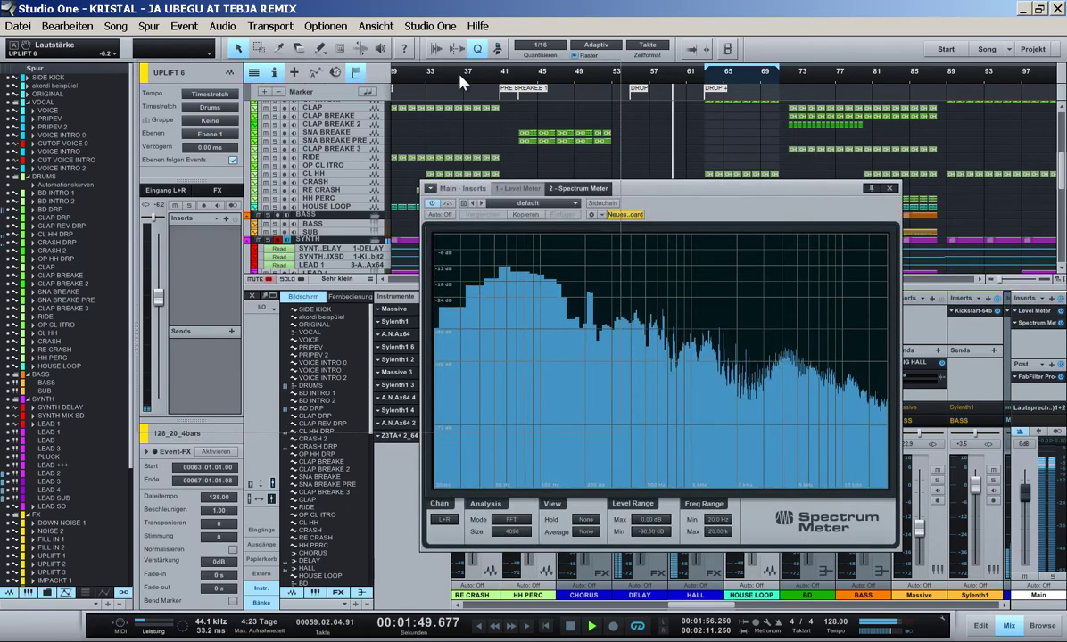
left_click_drag(499, 188, 219, 69)
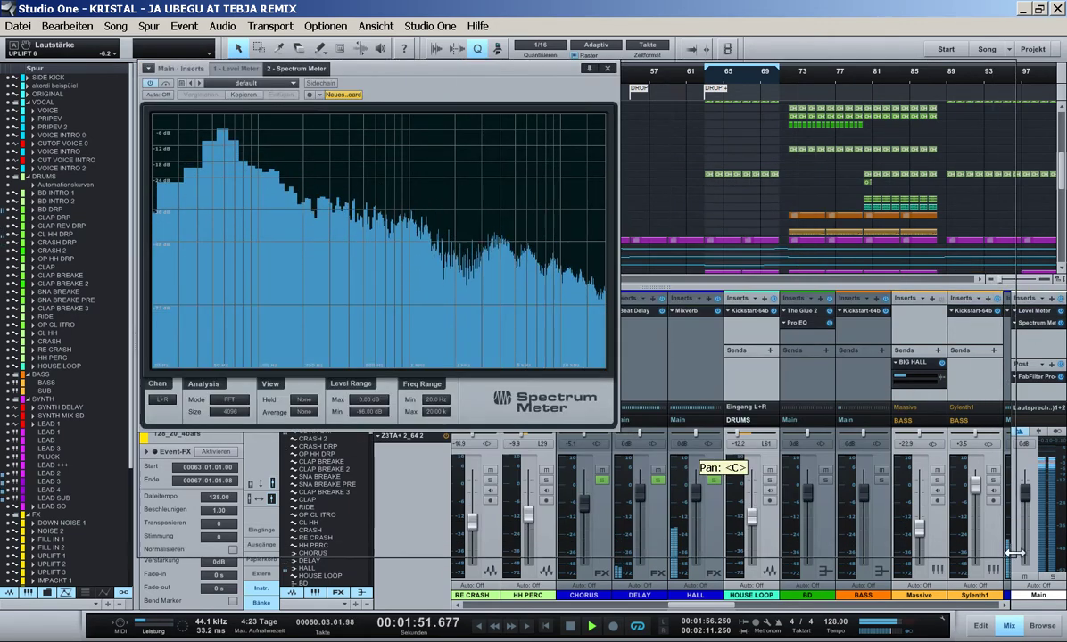
left_click_drag(1016, 553, 1012, 552)
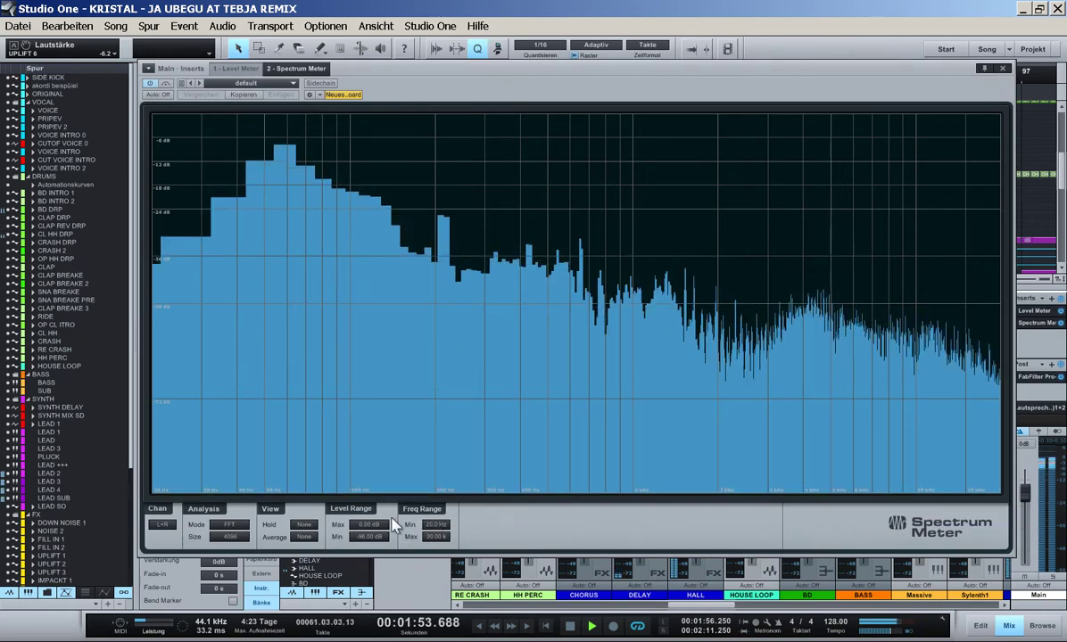
- Try Long peak hold on the Spectrum Meter and reset Hold to None
left_click(305, 536)
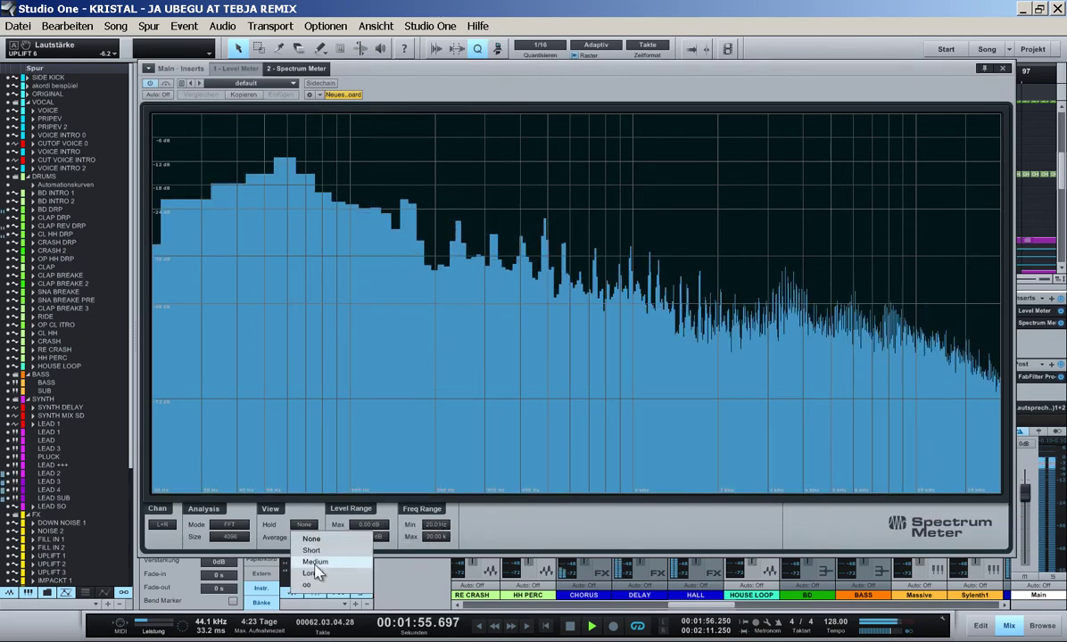
left_click(314, 573)
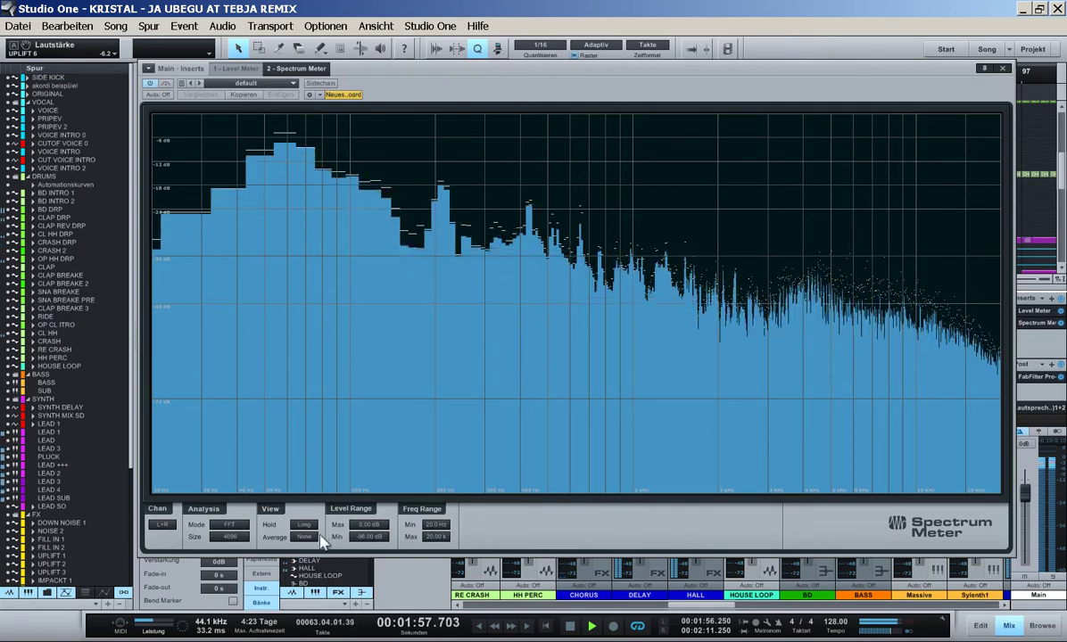
left_click(305, 525)
left_click(311, 539)
- Try Fast and Slow averaging on the Spectrum Meter and reset Average to None
left_click(308, 537)
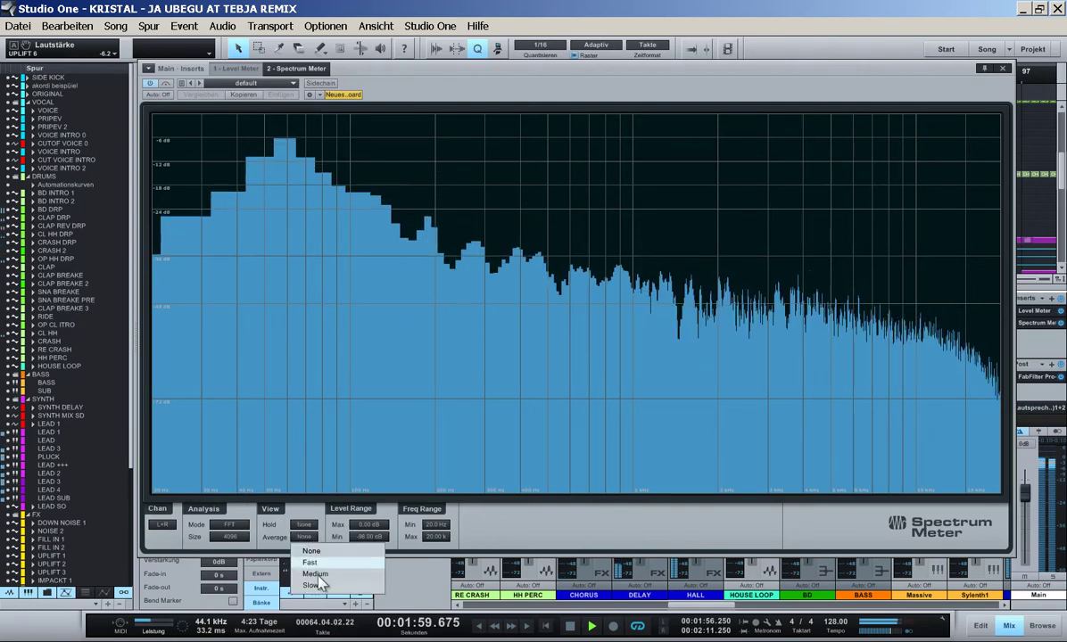
left_click(314, 563)
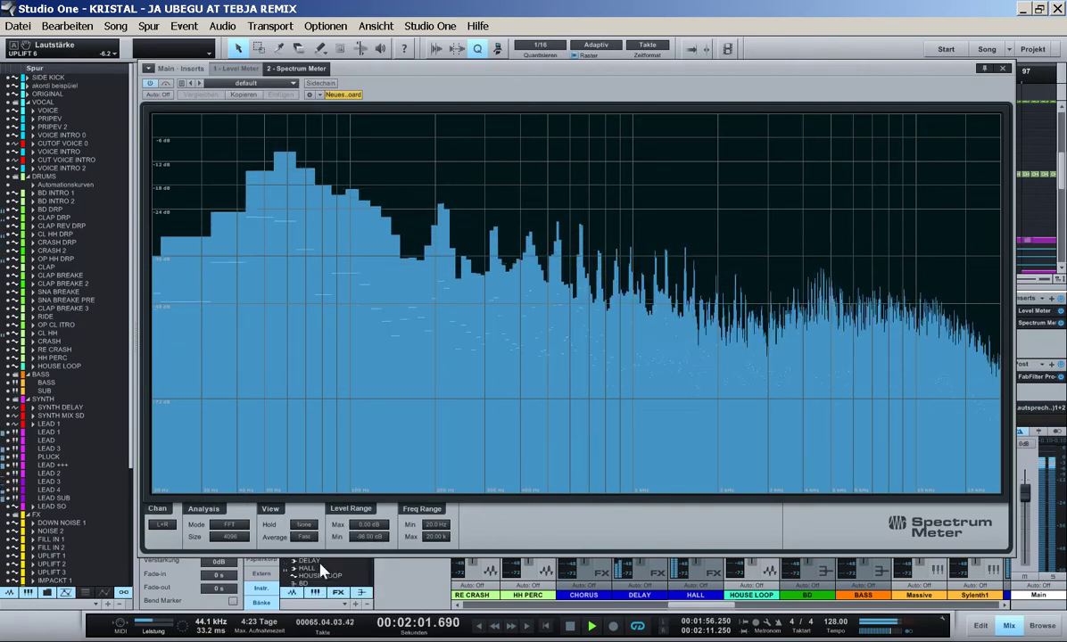
left_click(305, 537)
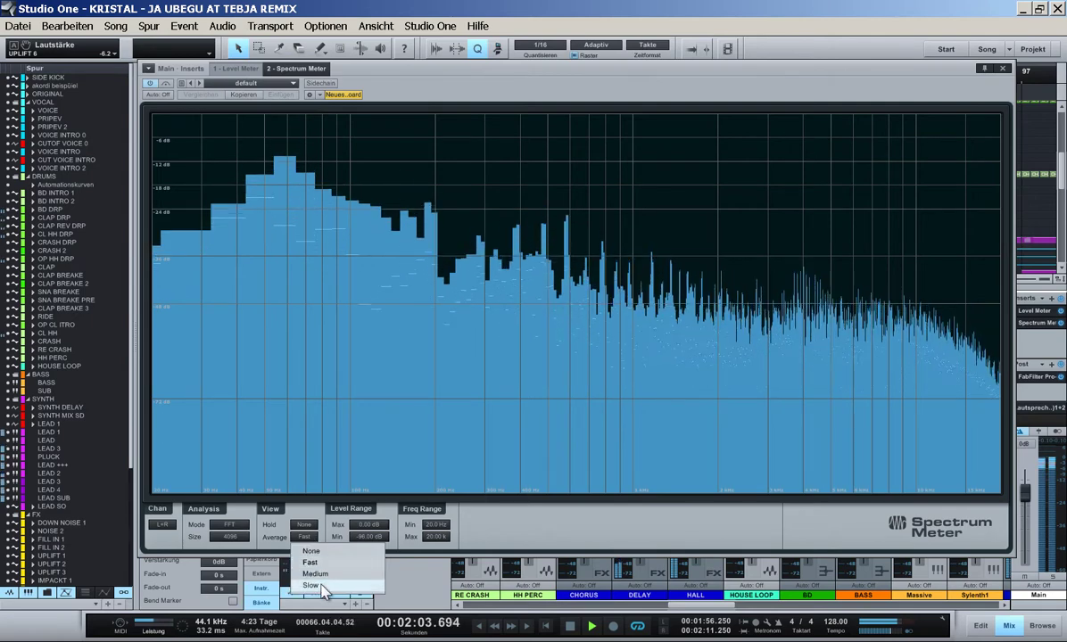
left_click(313, 586)
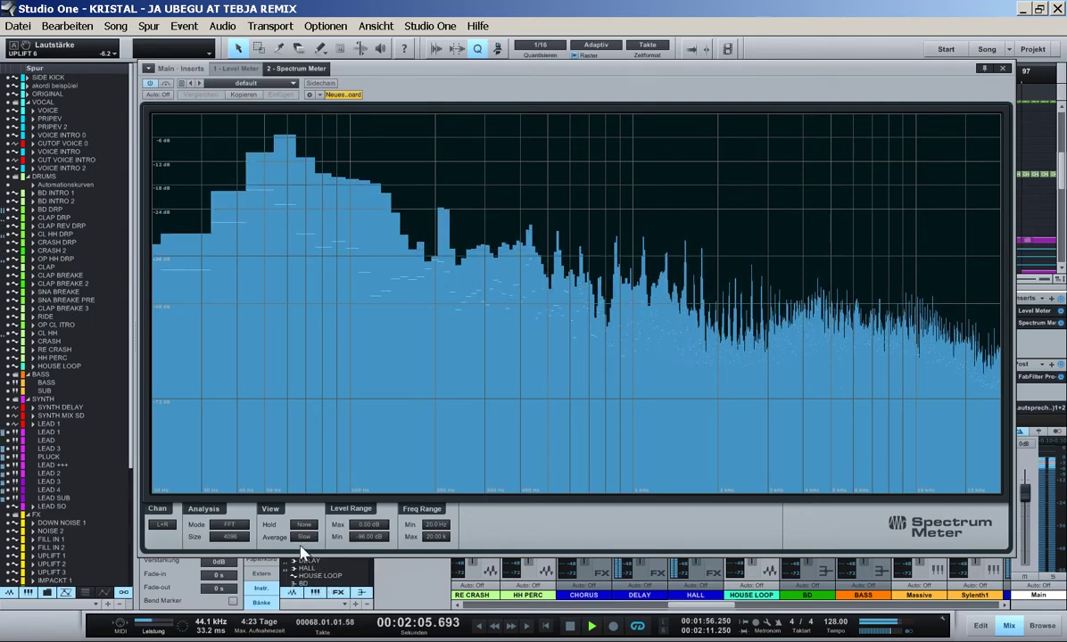
left_click(304, 538)
left_click(309, 552)
- Check the drop's spectrum again with Long peak hold, reset Hold to None and look through the analysis modes
left_click(305, 526)
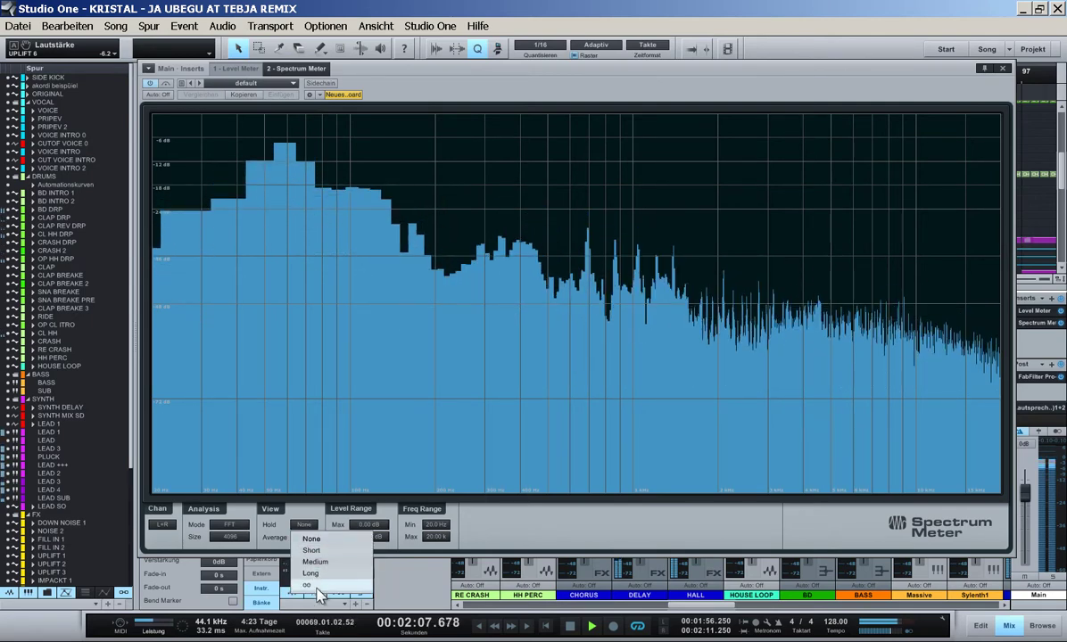
left_click(317, 577)
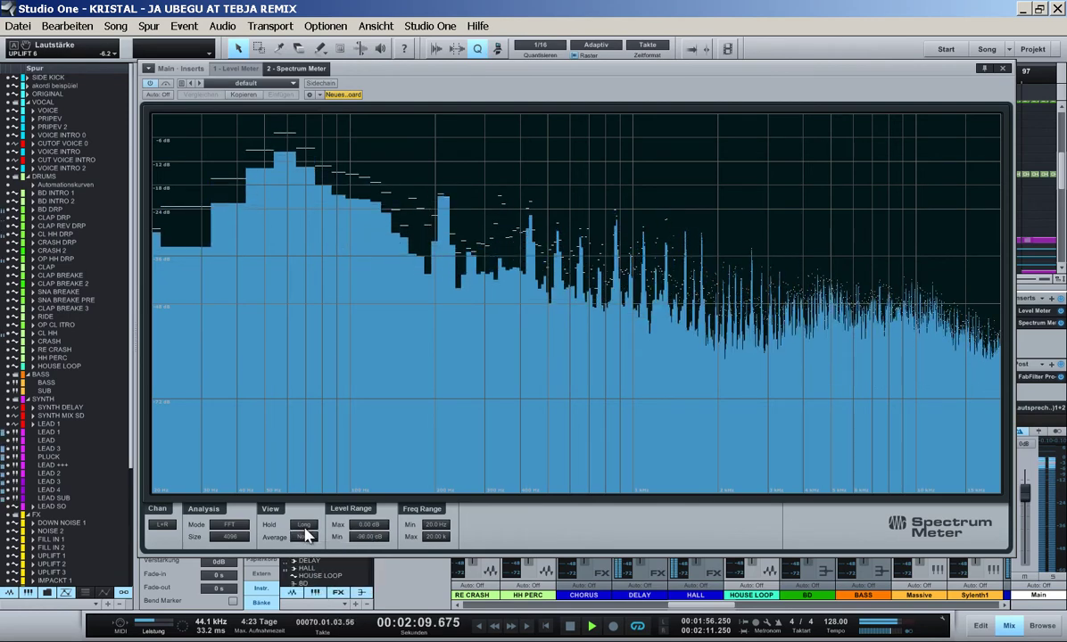
left_click(305, 533)
left_click(306, 538)
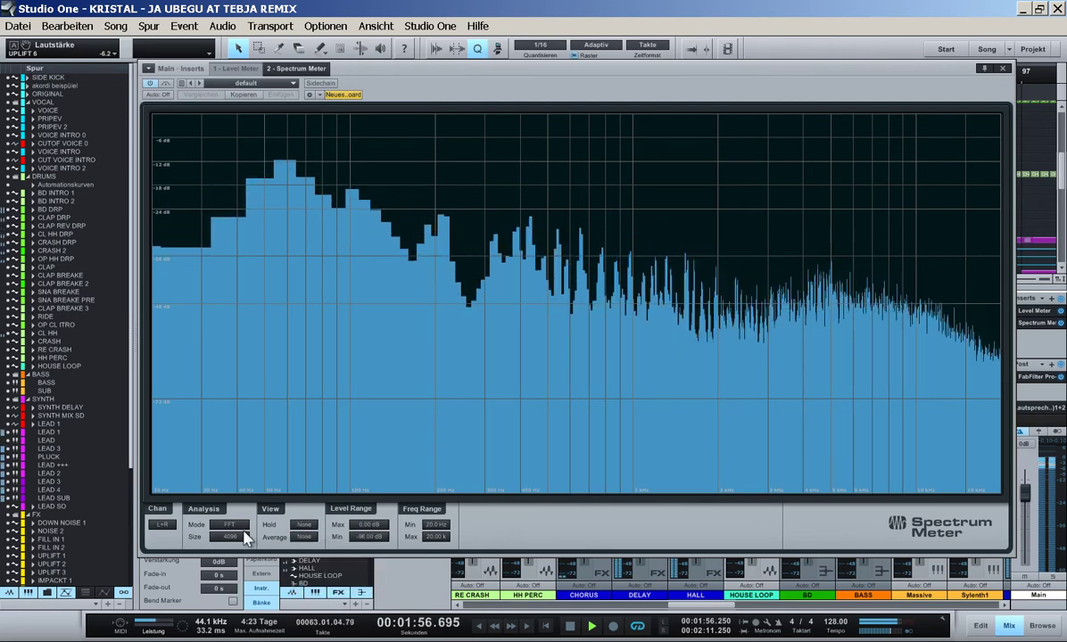
left_click(232, 526)
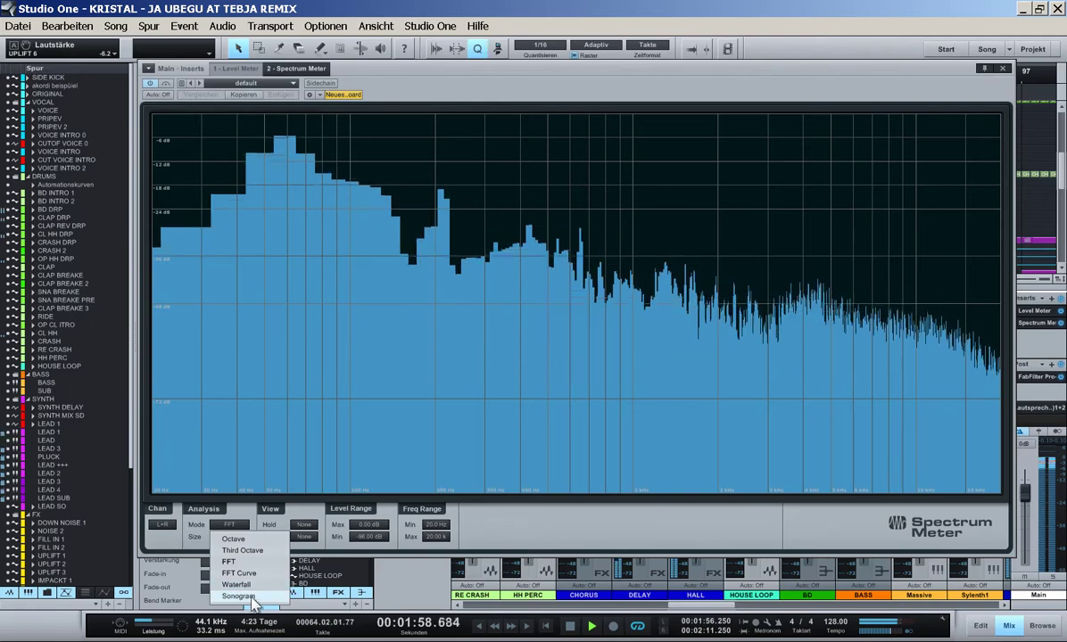
left_click(523, 542)
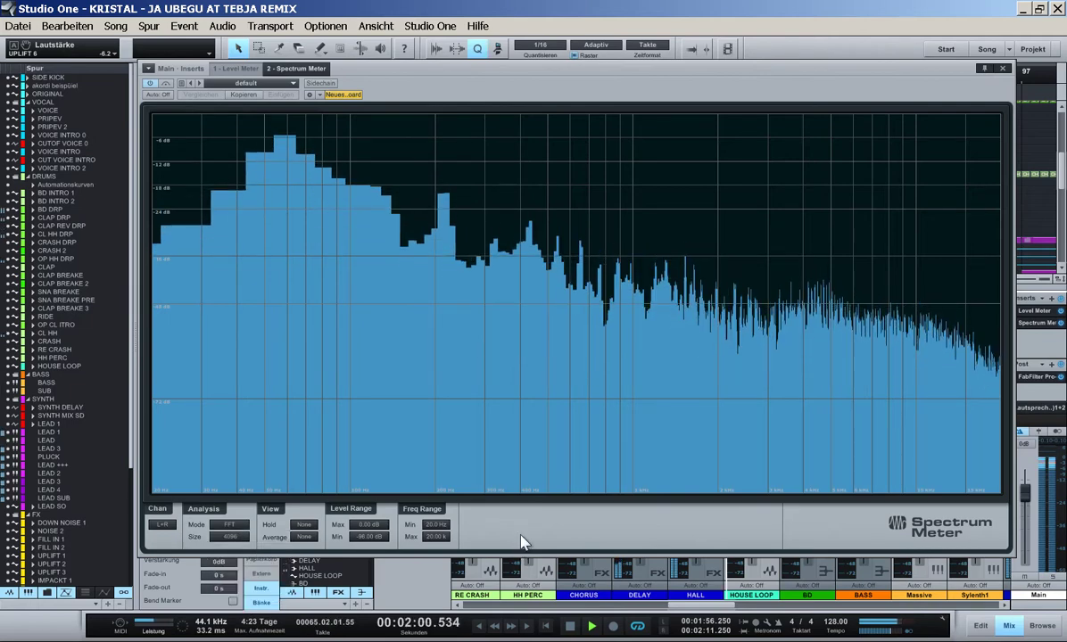
- Hide the mixer and try an analysis size of 65536 on the Spectrum Meter in FFT mode
key("F3")
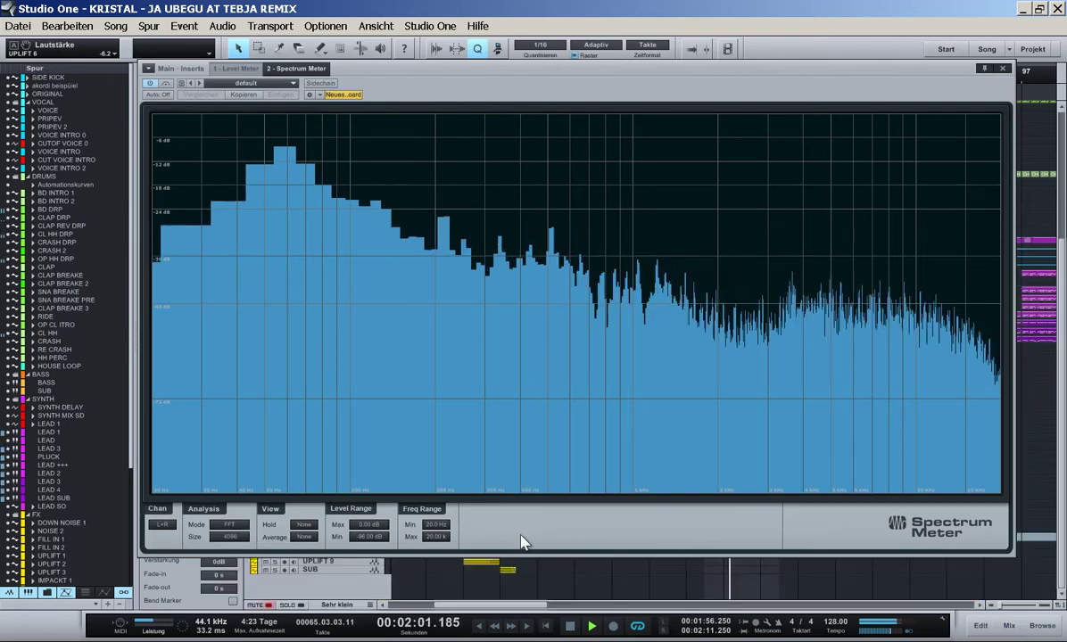
left_click(229, 537)
left_click(236, 632)
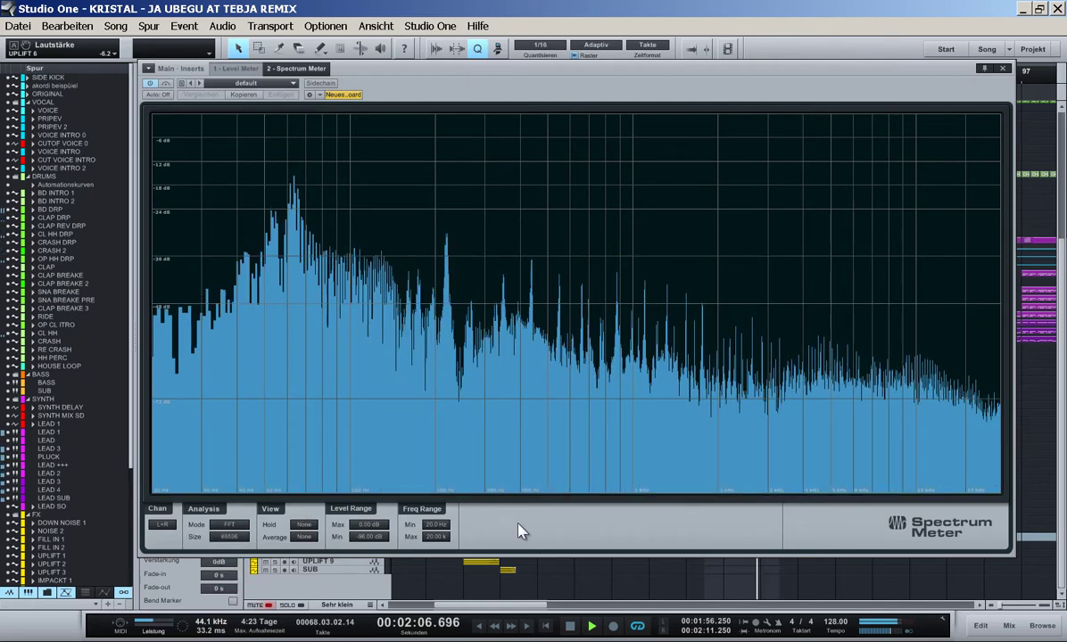
left_click(230, 525)
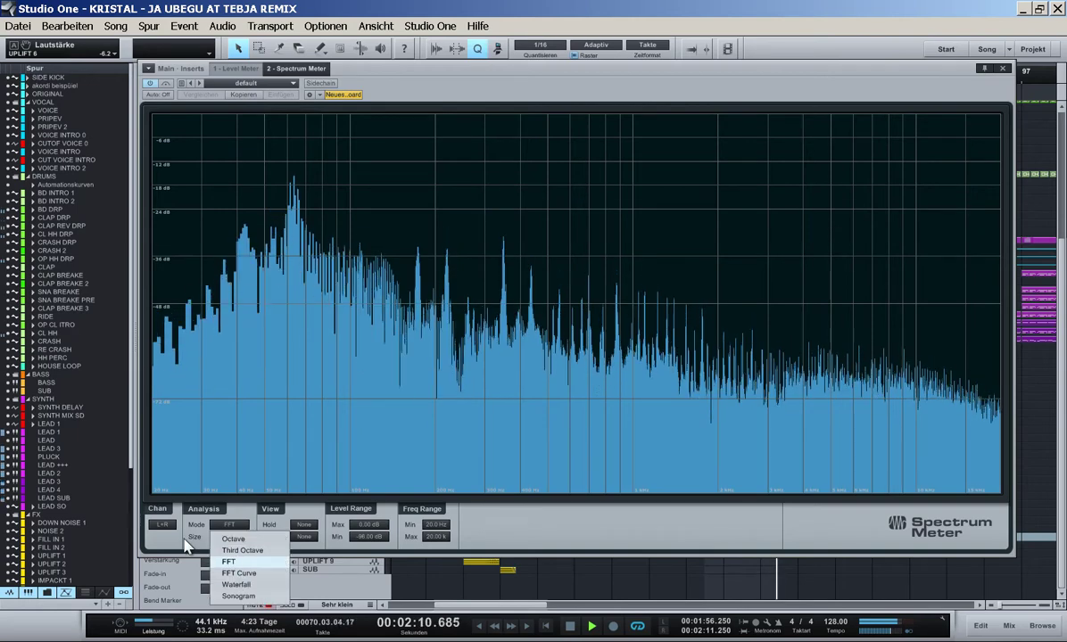
left_click(228, 562)
- Set the Spectrum Meter's analysis size to 8192 and close its window
left_click(229, 538)
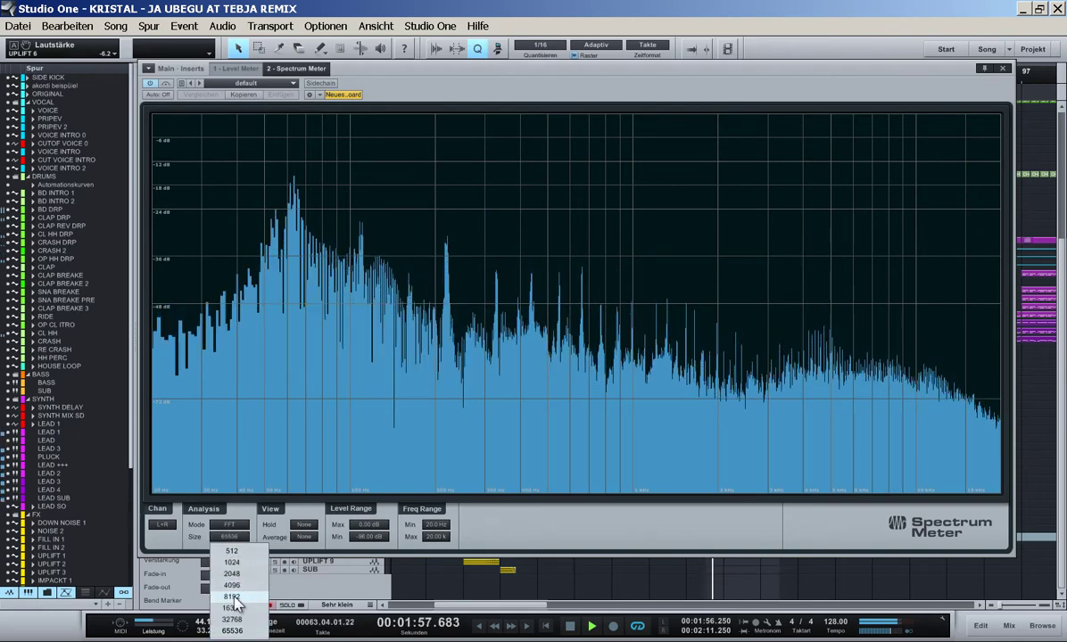
left_click(232, 597)
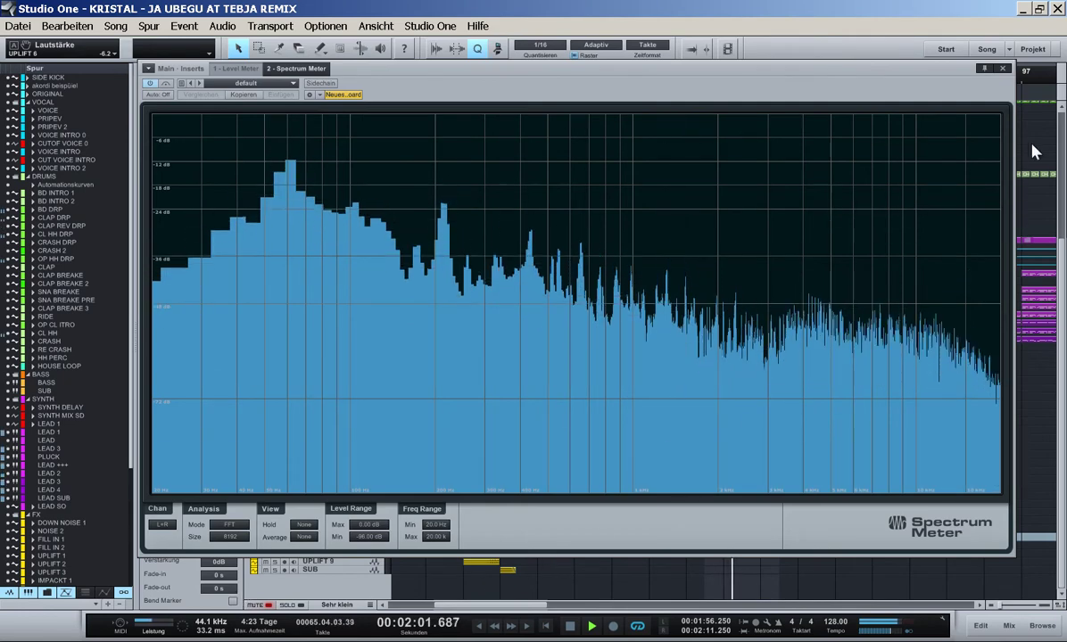
left_click(1003, 70)
- Restart playback just before the second DROP marker and solo the DRUMS folder with taller track rows
key("e")
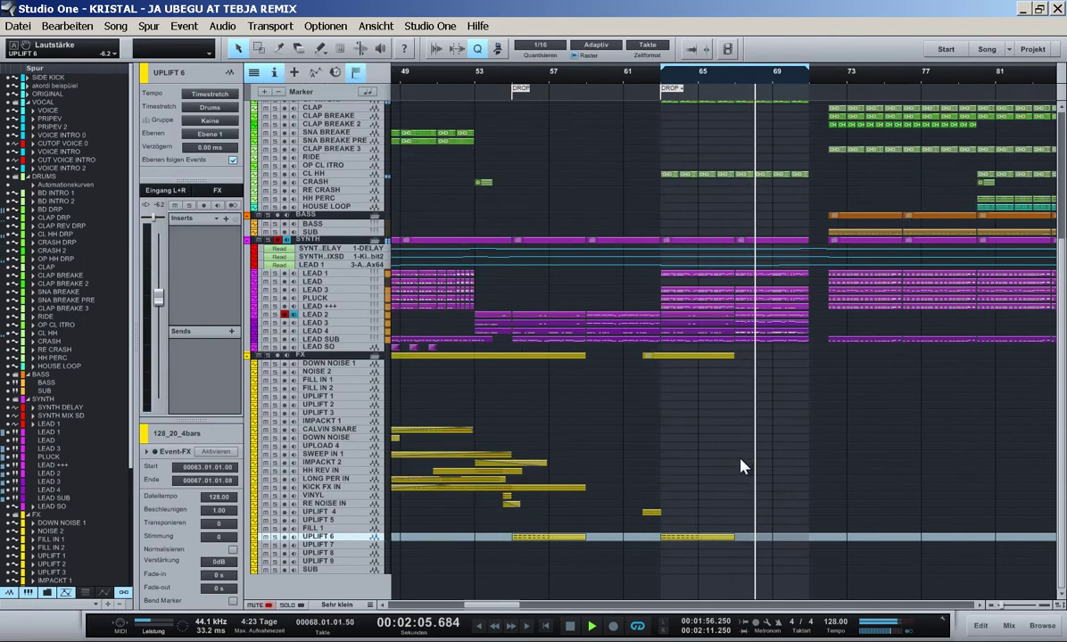
scroll(740, 461, "up", 1)
left_click(647, 77)
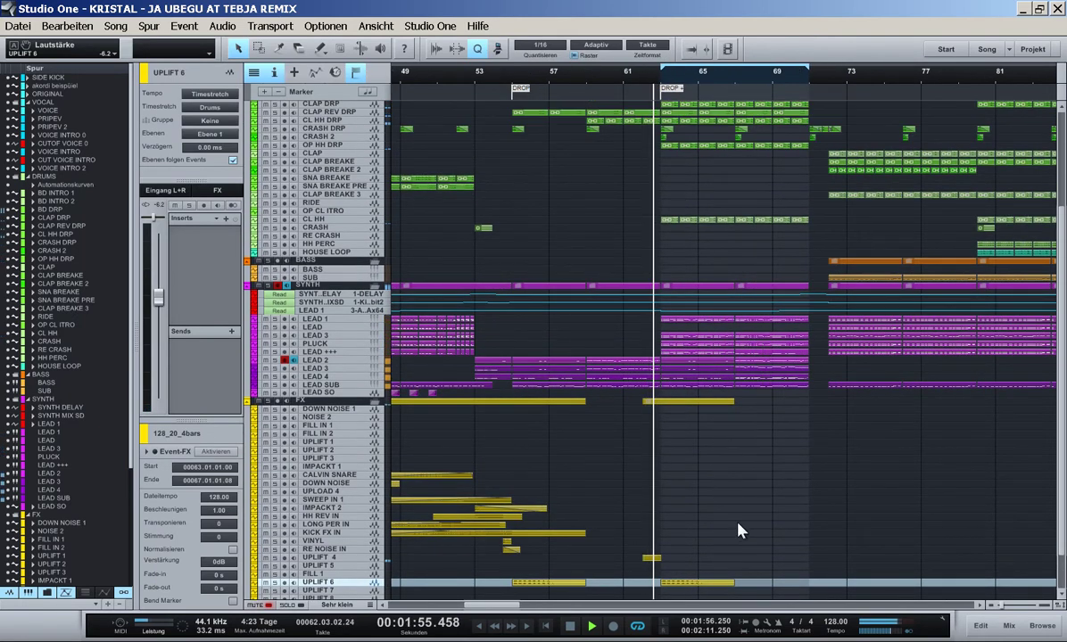
scroll(739, 528, "up", 1)
scroll(739, 528, "up", 1)
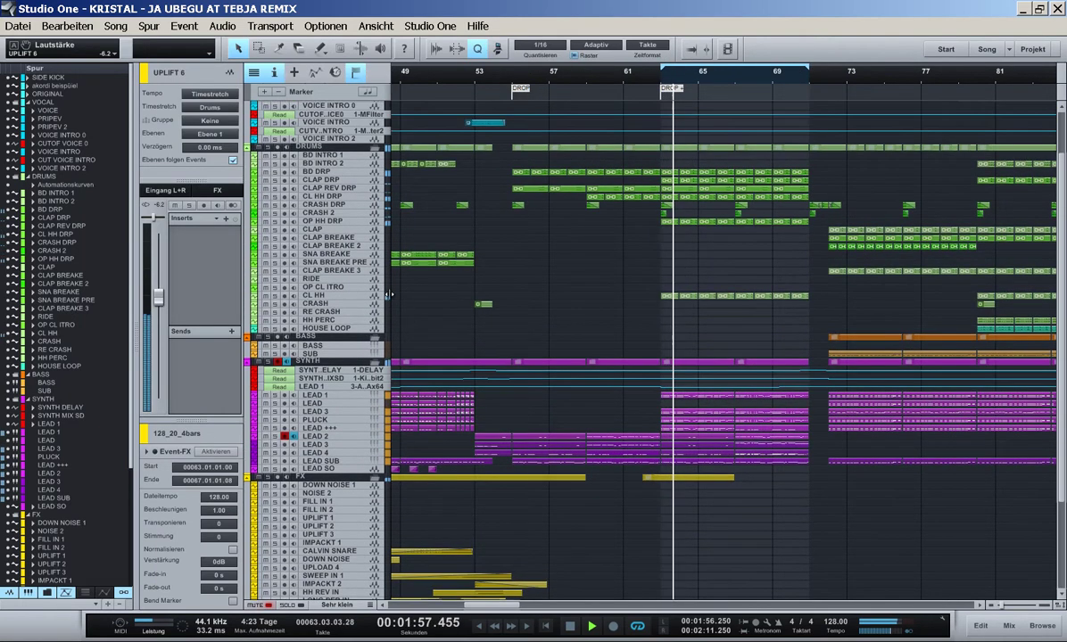
left_click(274, 147)
left_click(330, 146)
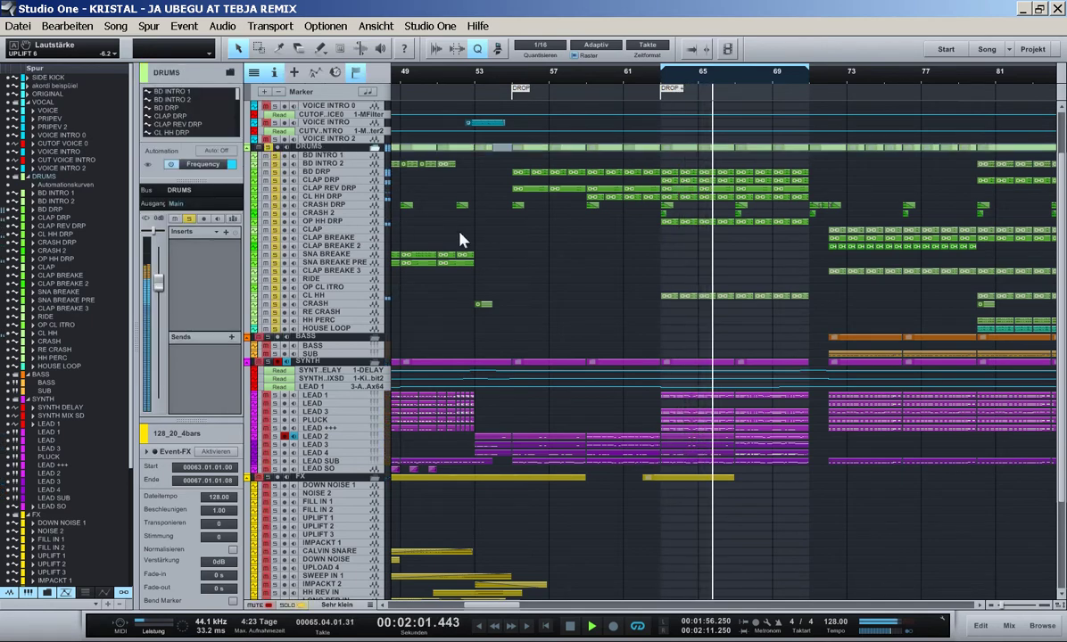
key("shift+e")
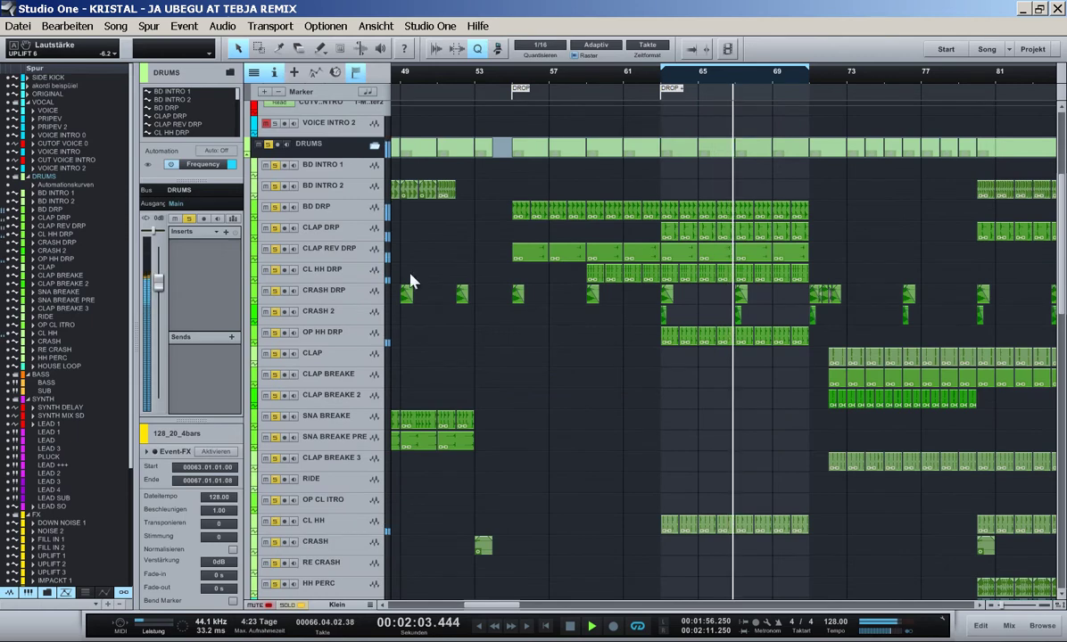
- Turn off Auto gain in the Pro EQ on the BD DRP track and close the equalizer
left_click(355, 219)
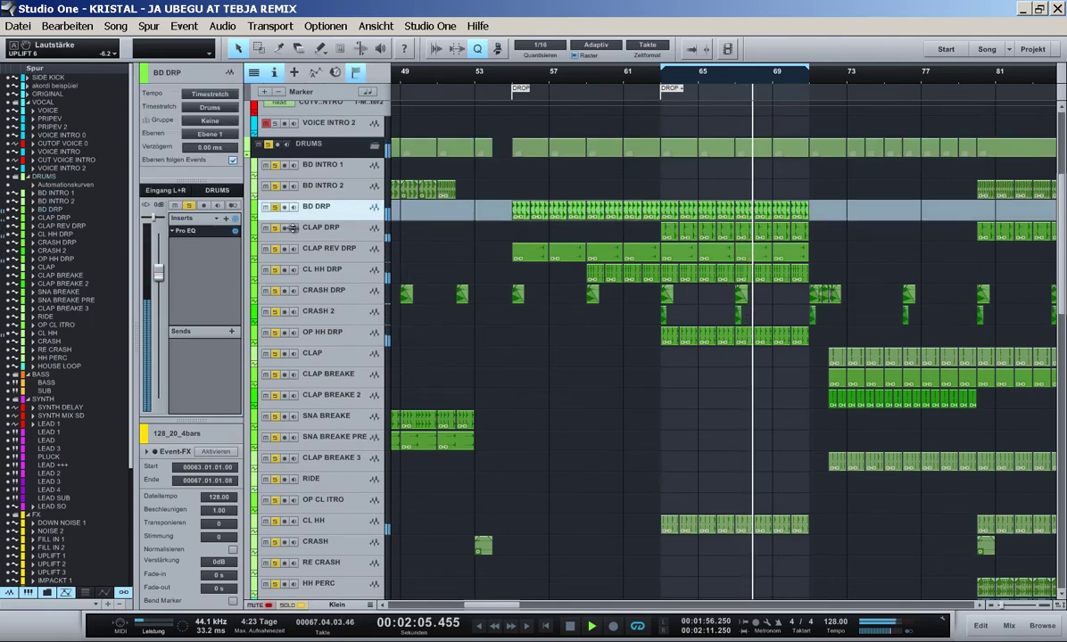
left_click(217, 232)
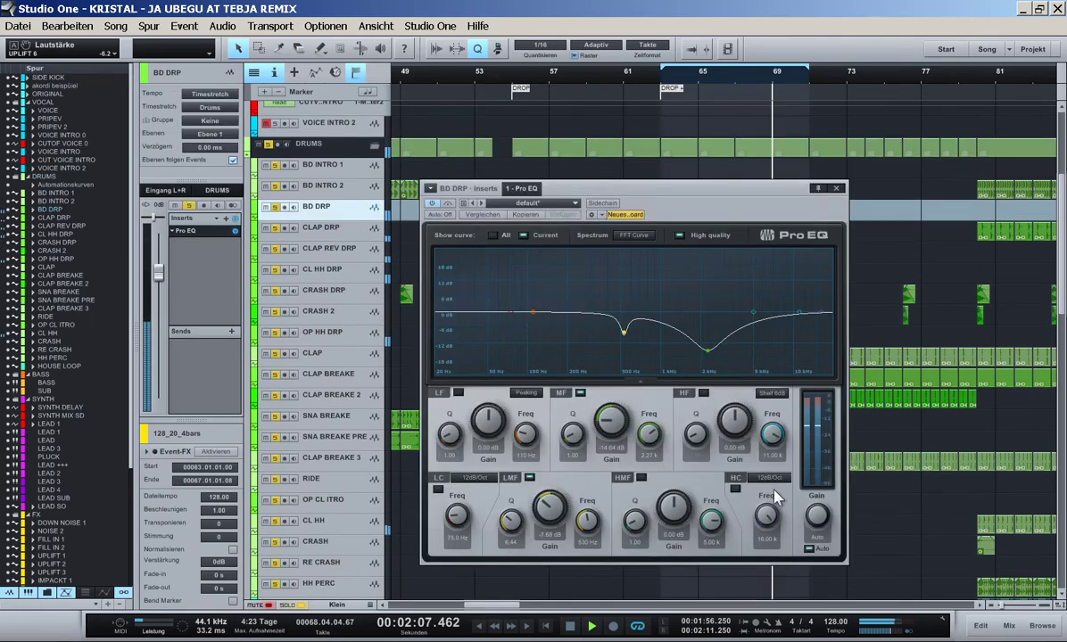
left_click(810, 551)
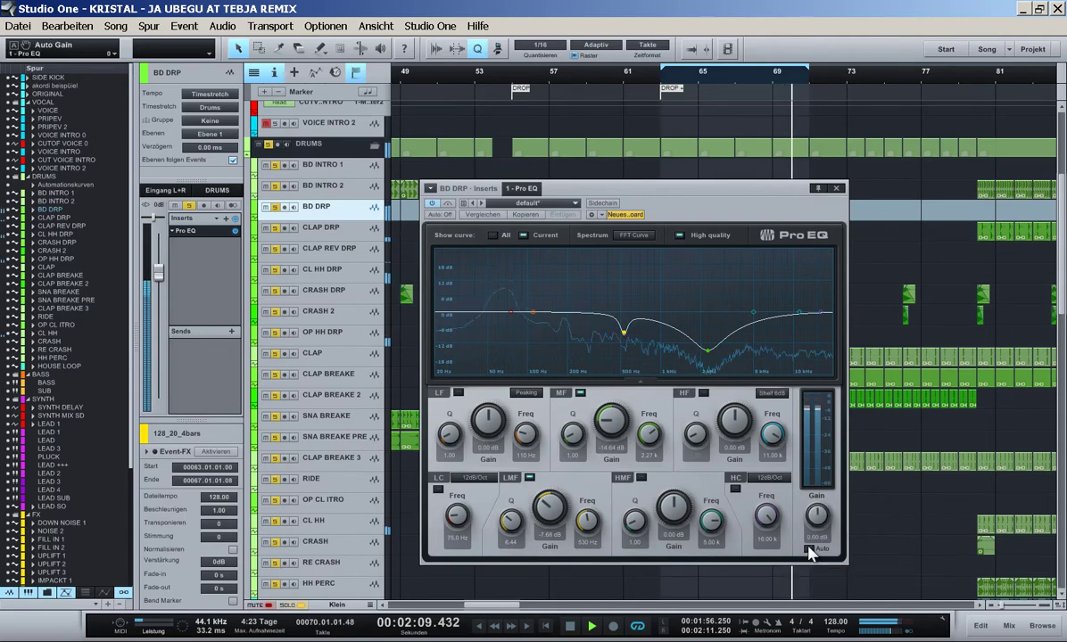
left_click(837, 191)
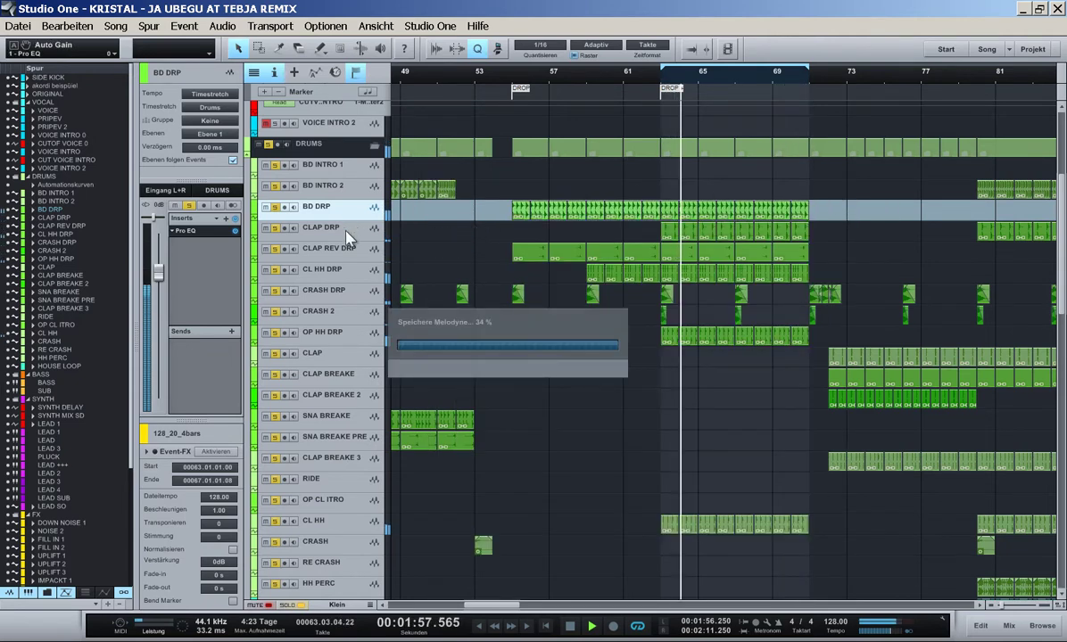
- Check the OP HH DRP track in solo and pan it to L74
left_click(359, 339)
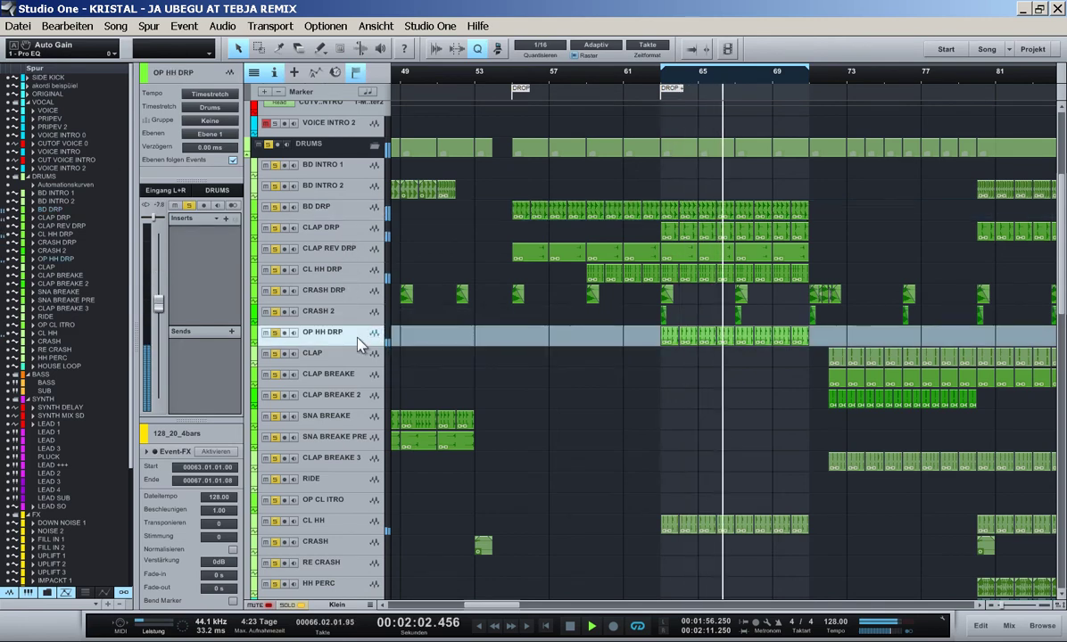
left_click(277, 335)
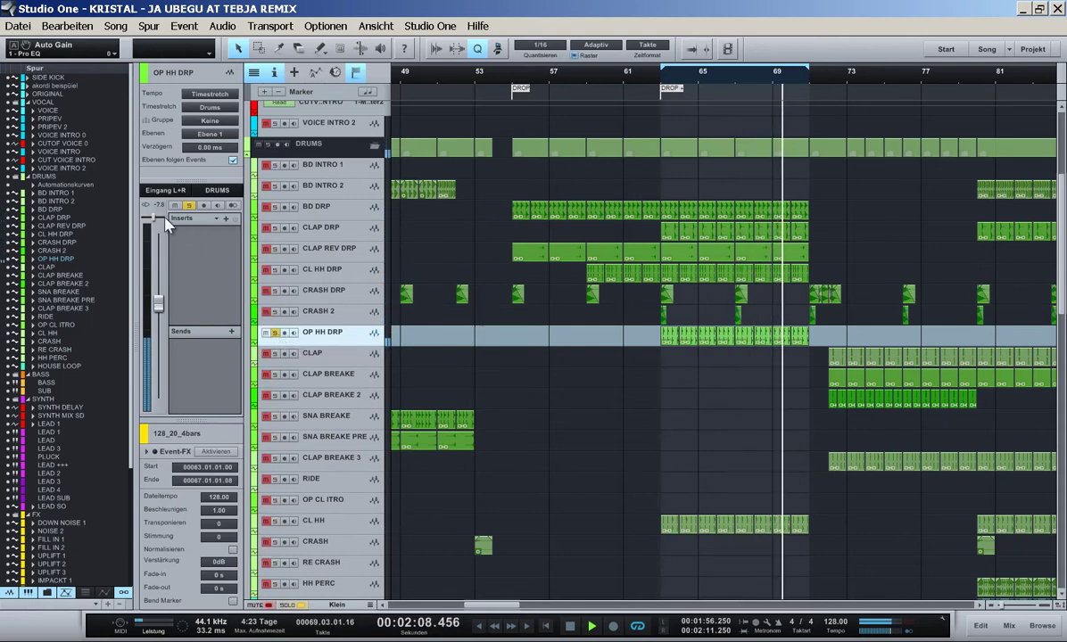
left_click_drag(156, 221, 223, 254)
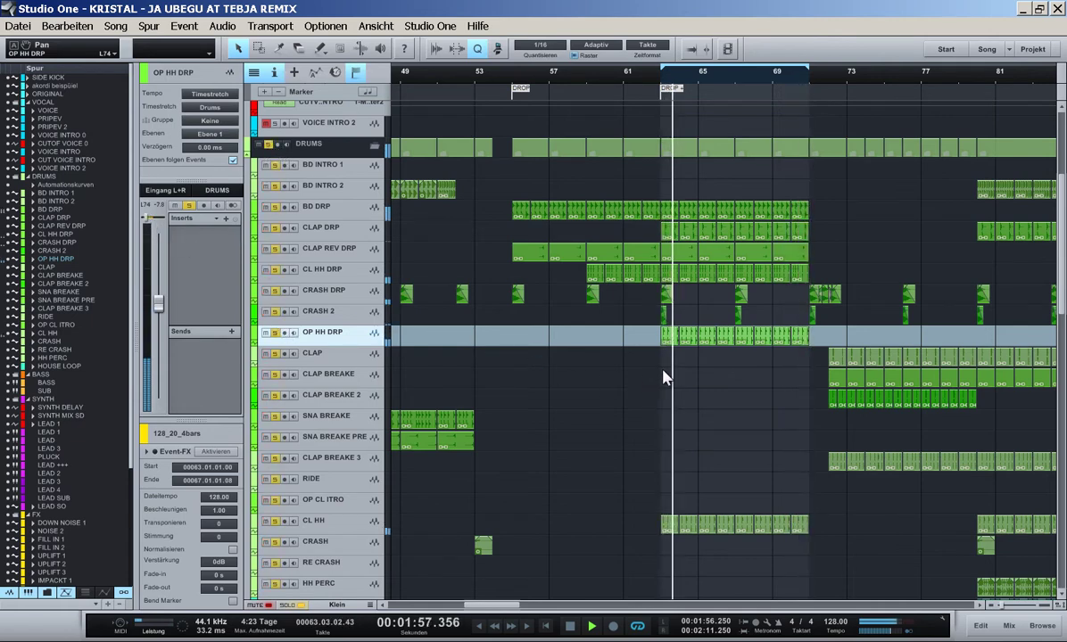
- Pan the CL HH DRP track to R87
left_click(348, 271)
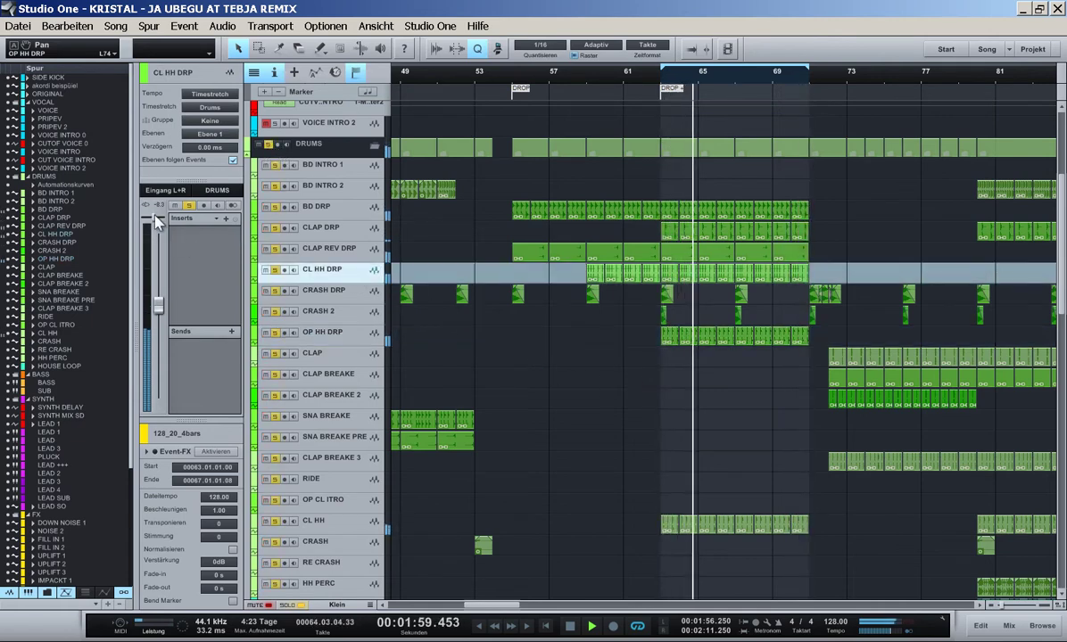
mouse_move(158, 221)
scroll(159, 221, "up", 5)
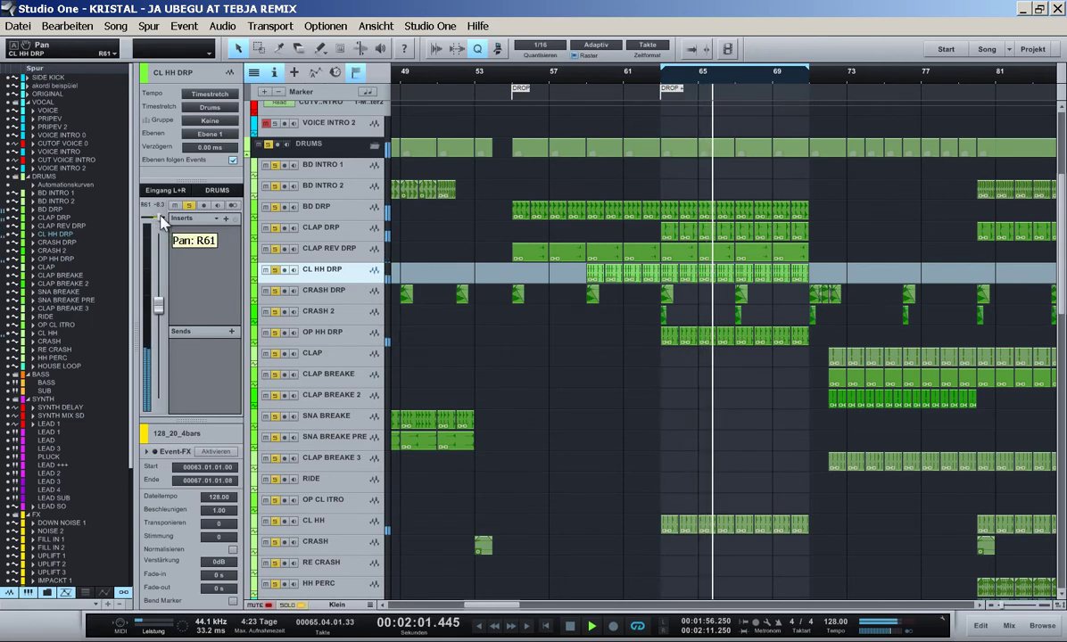
scroll(162, 223, "up", 4)
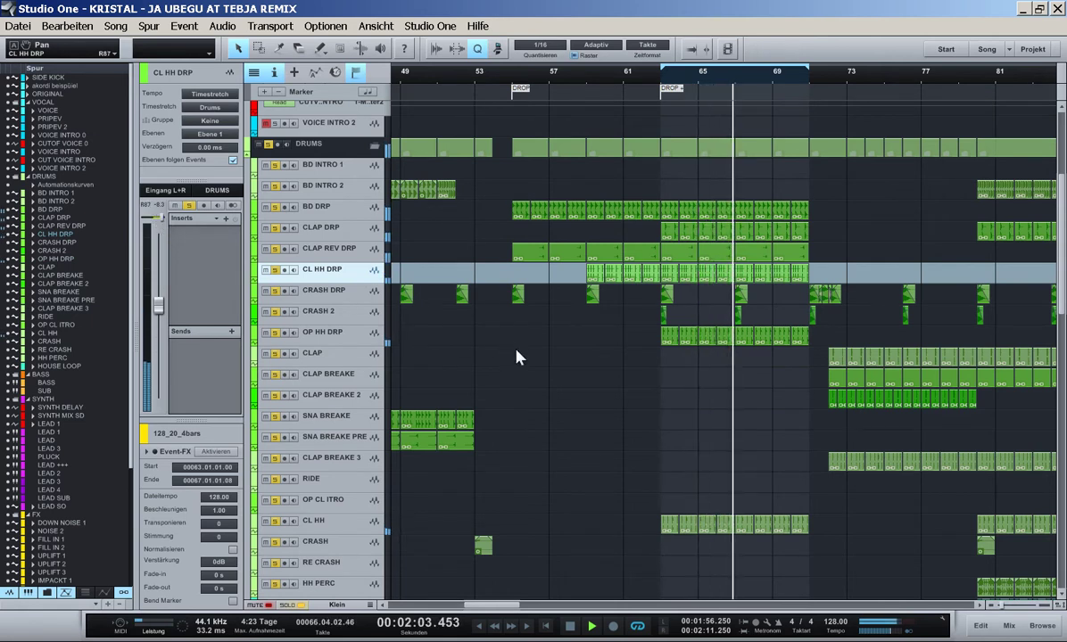
- Solo the CL HH track and insert the X-Trem effect from the PreSonus effects in Pan mode
left_click(273, 526)
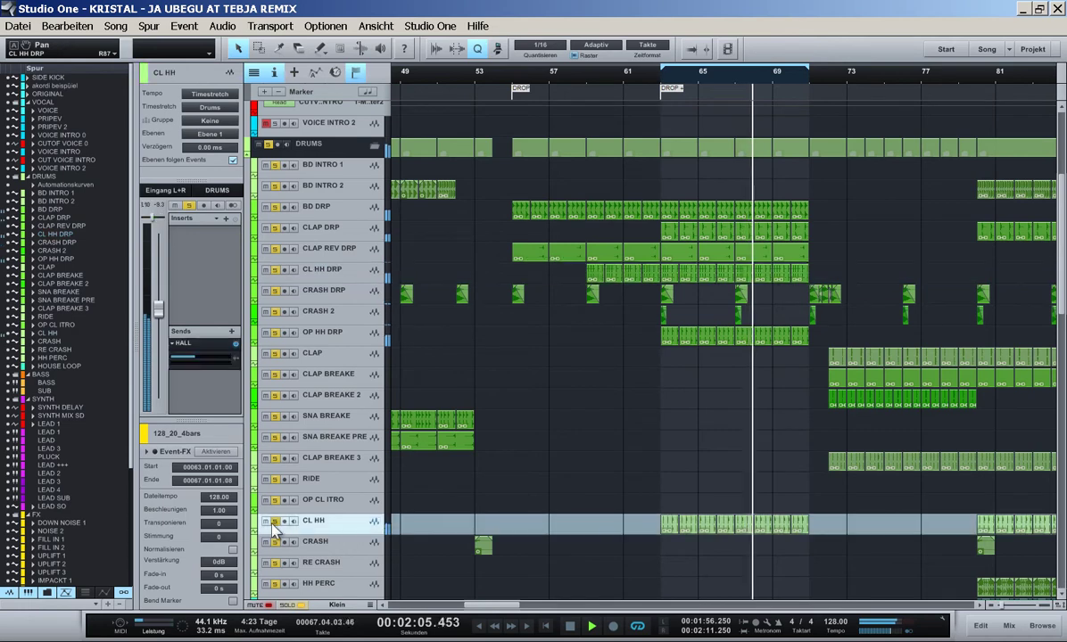
left_click(276, 522)
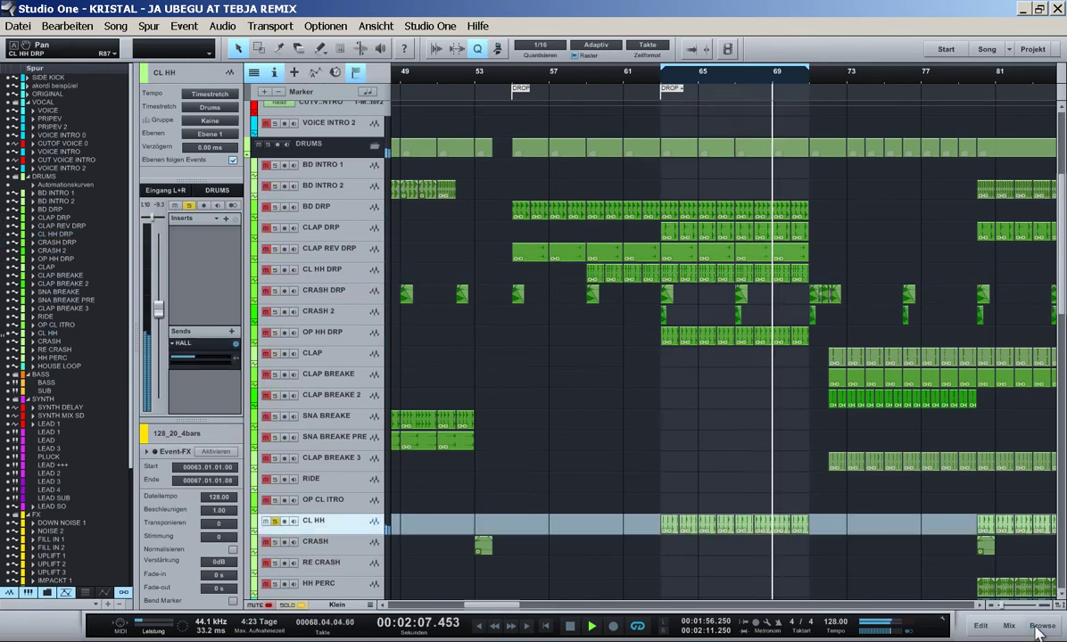
key("F5")
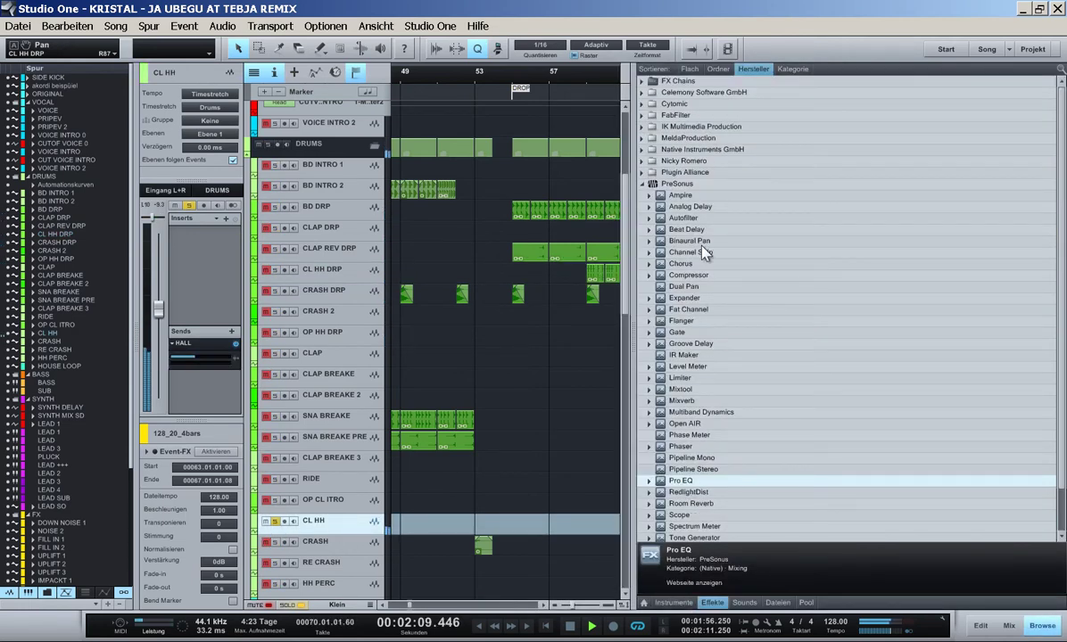
scroll(748, 436, "down", 2)
left_click_drag(662, 520, 303, 522)
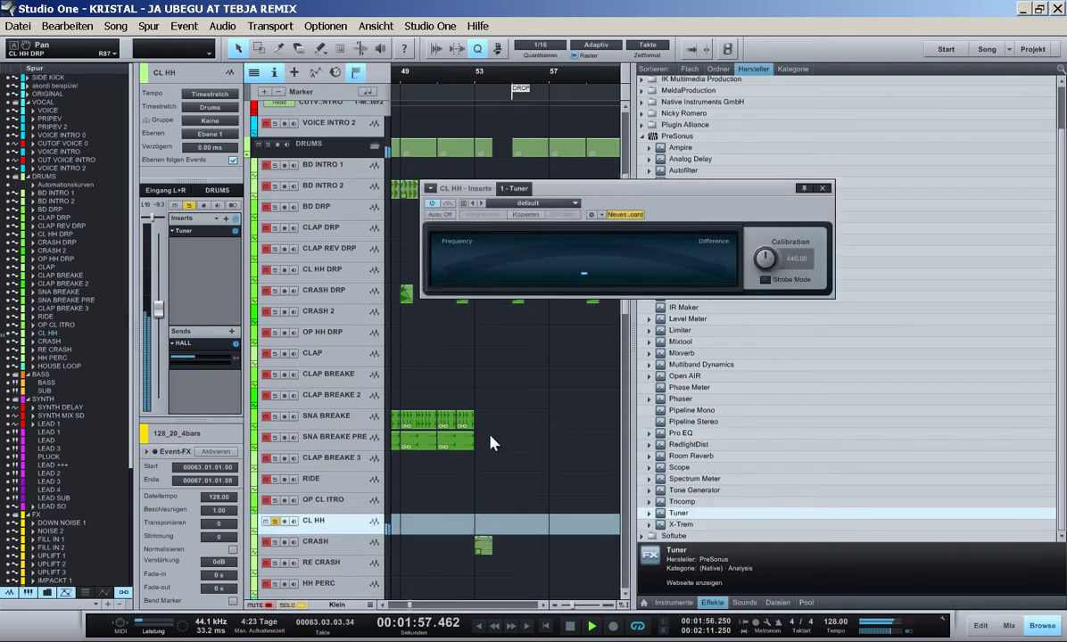
left_click(822, 189)
left_click_drag(663, 529, 192, 231)
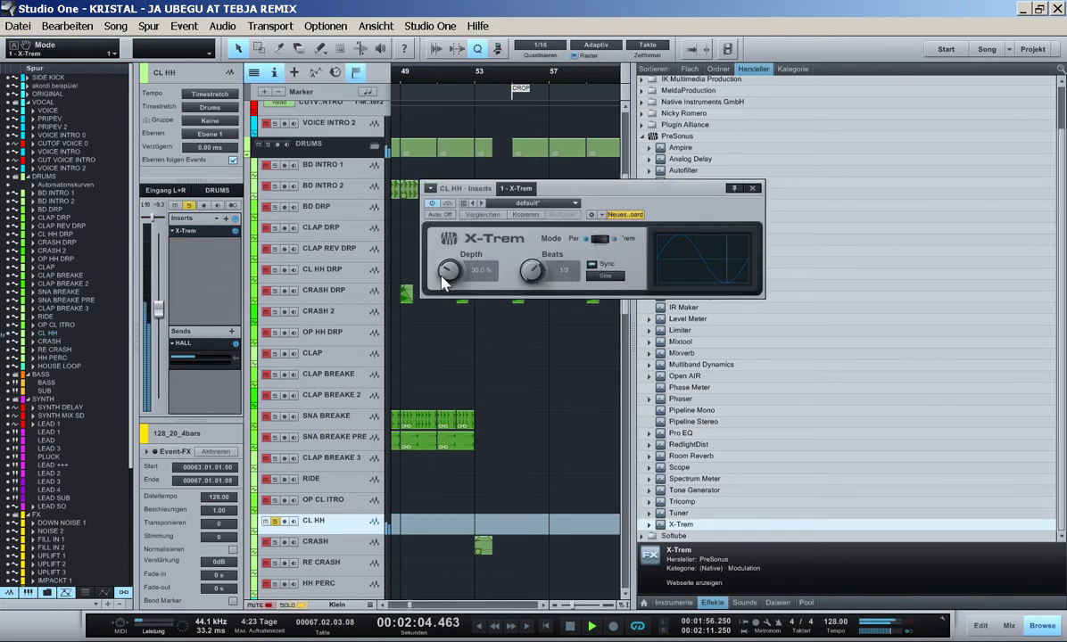
left_click(753, 189)
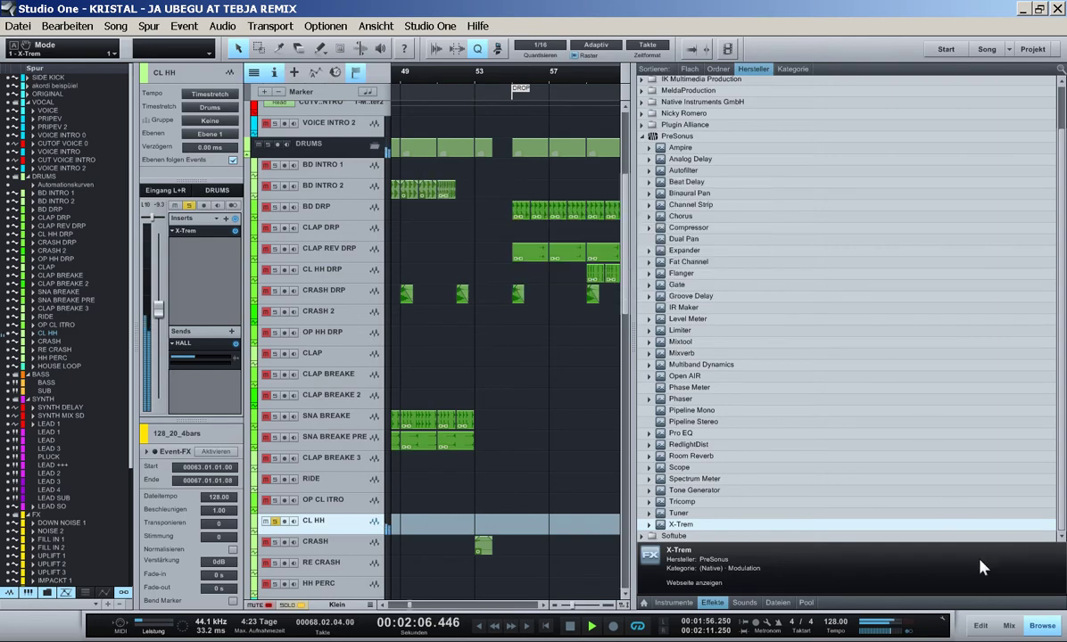
left_click(1038, 625)
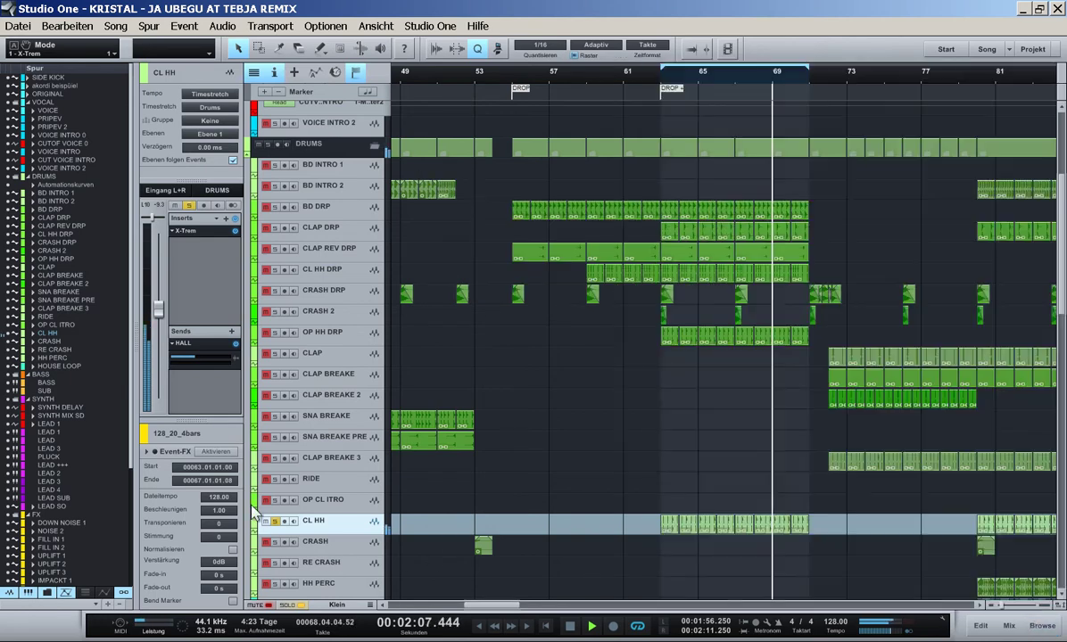
- Solo the whole DRUMS folder and try raising the CL HH track's volume to -5.8 dB
left_click(267, 145)
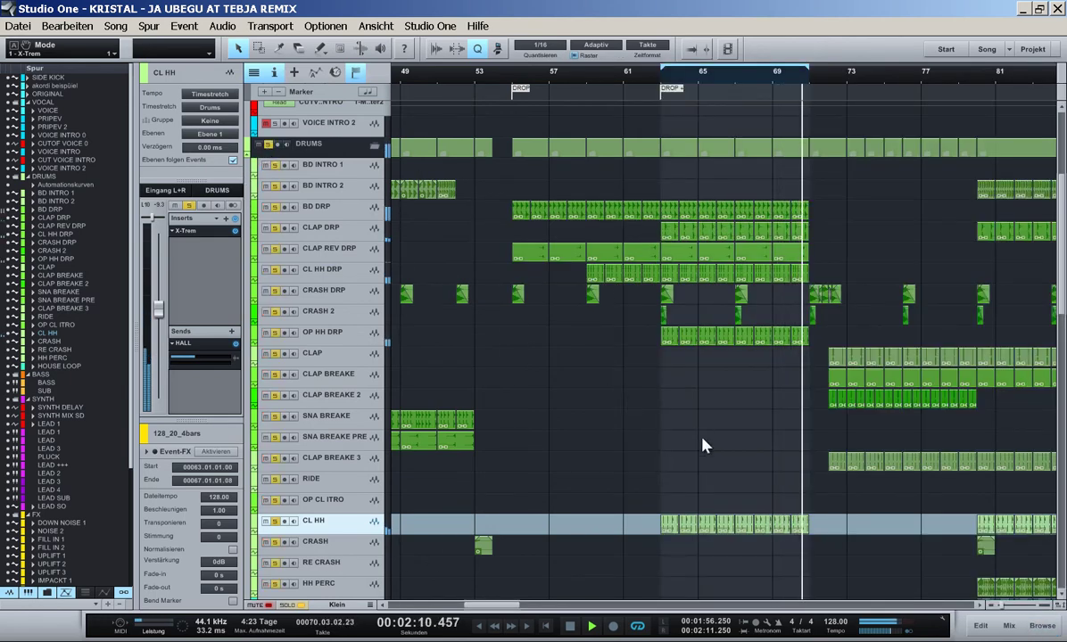
left_click_drag(157, 308, 158, 294)
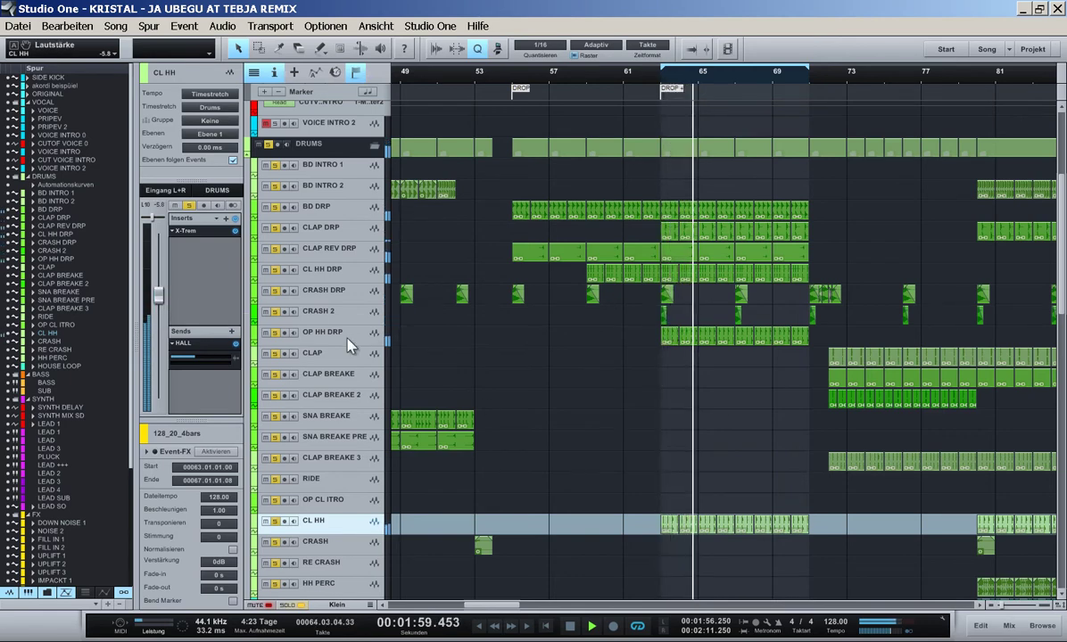
- Check the OP HH DRP track in solo and lower its volume to -12.5 dB
left_click(271, 332)
left_click(275, 335, "alt")
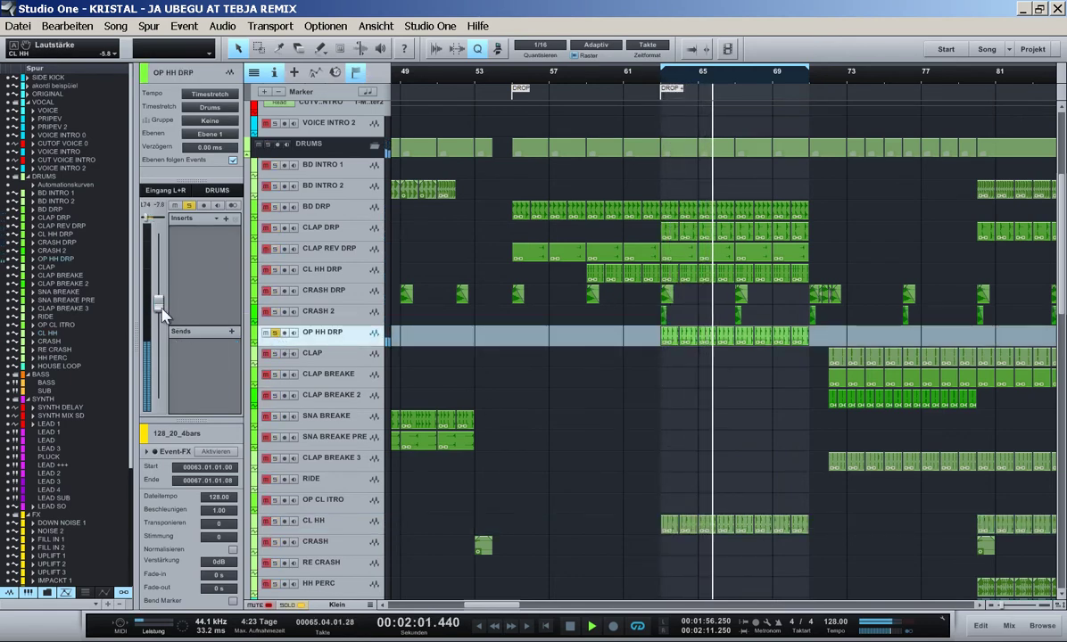
left_click_drag(159, 304, 159, 318)
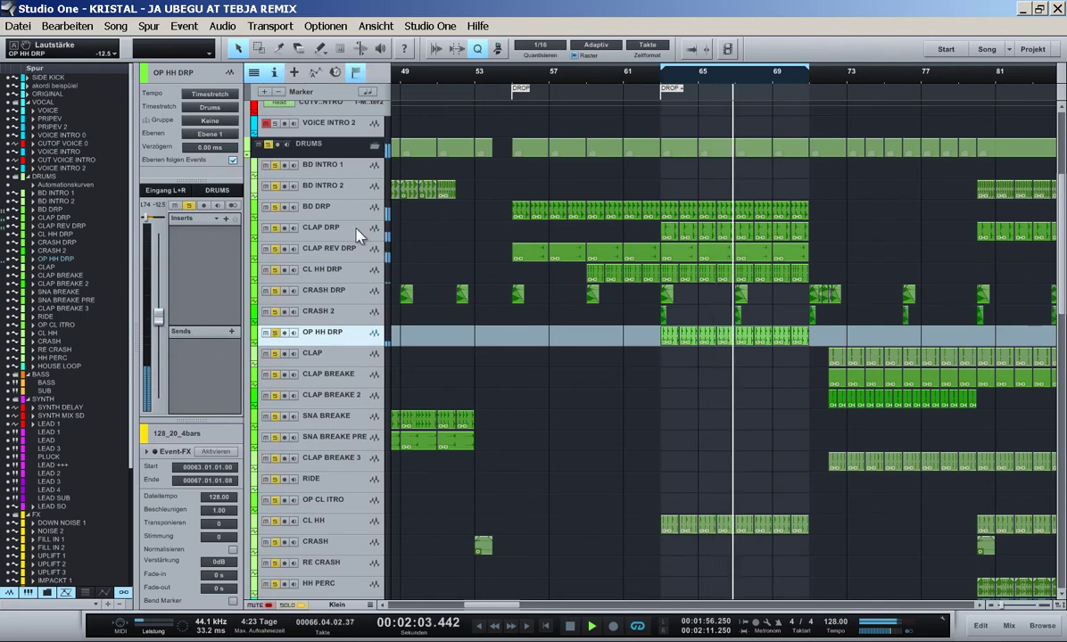
- Lower the CL HH DRP track's volume to -11.5 dB
left_click(285, 272)
left_click(284, 269)
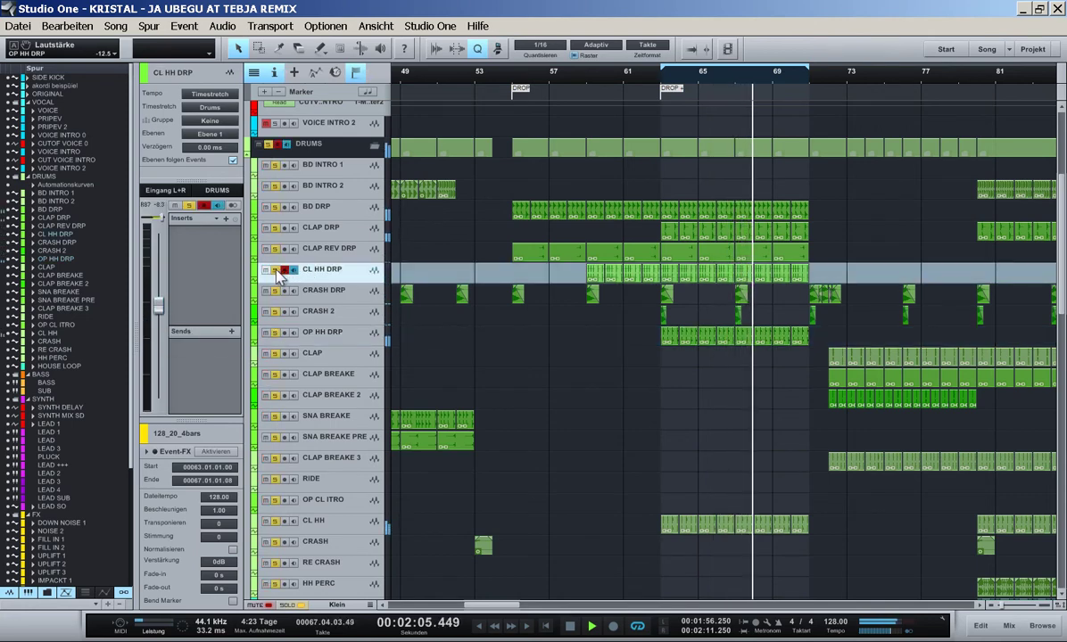
left_click_drag(164, 313, 195, 309)
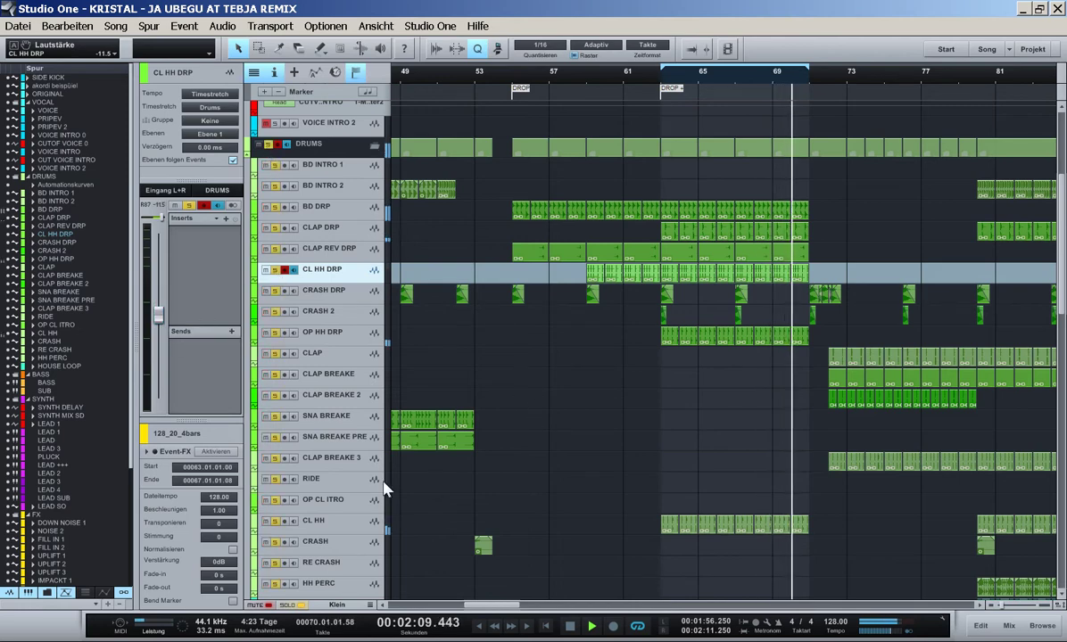
- Solo the CL HH track and lower its volume to -12.5 dB
left_click(339, 525)
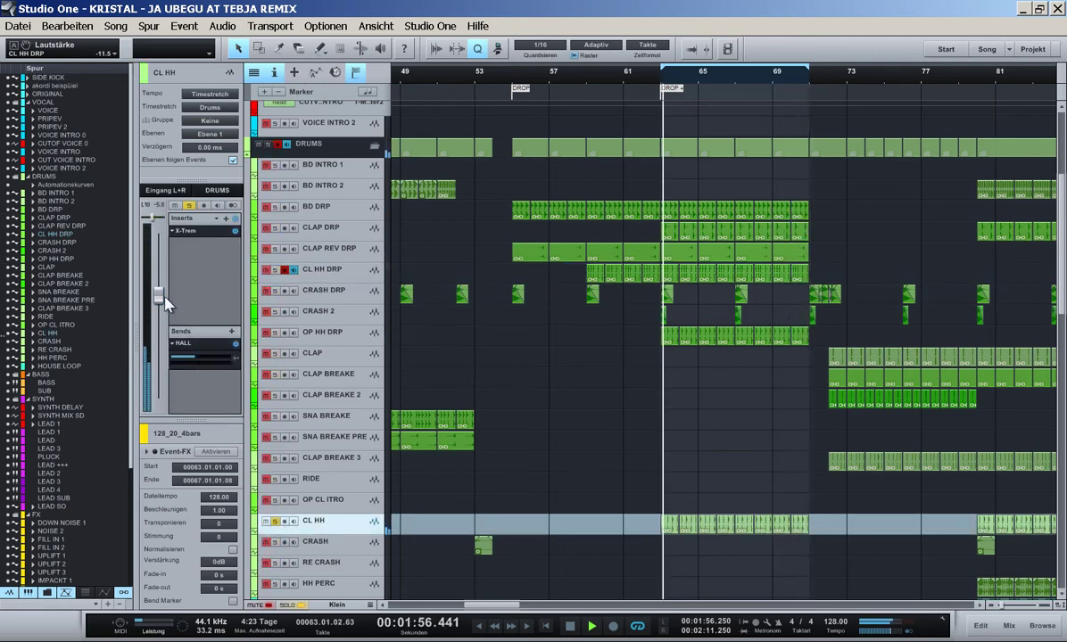
left_click_drag(165, 304, 161, 315)
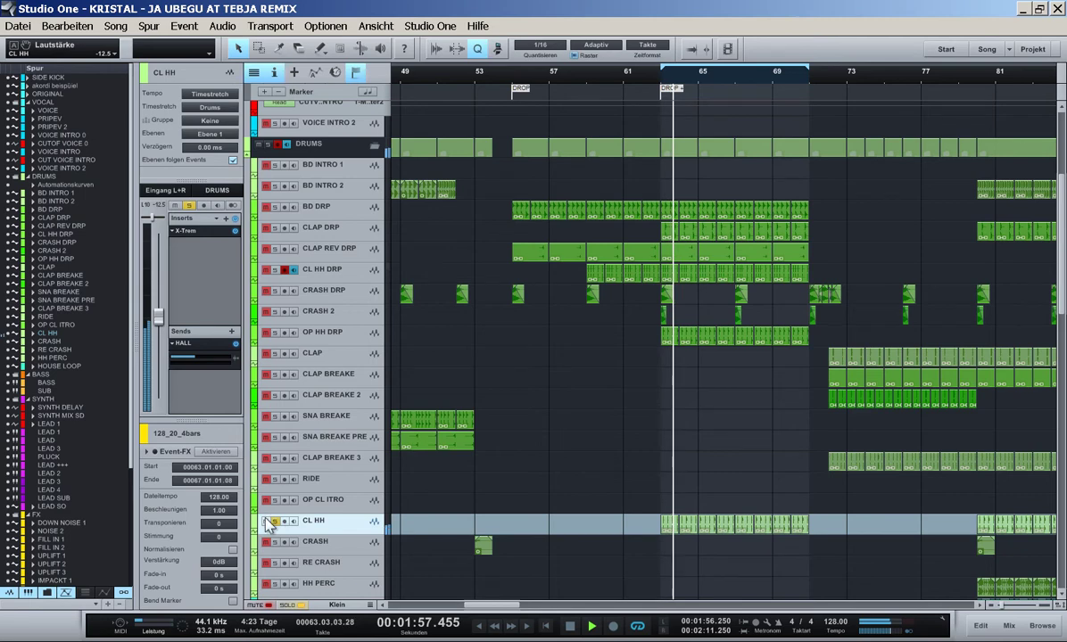
- Solo the whole DRUMS folder and raise the CRASH DRP track's volume to -9.0 dB
left_click(266, 145)
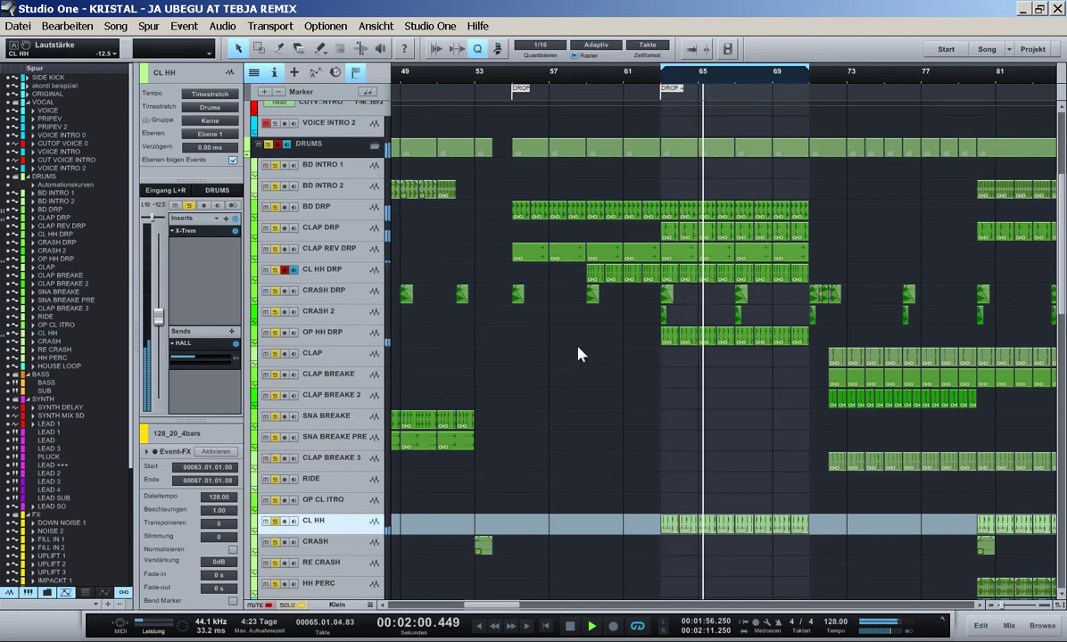
left_click(335, 250)
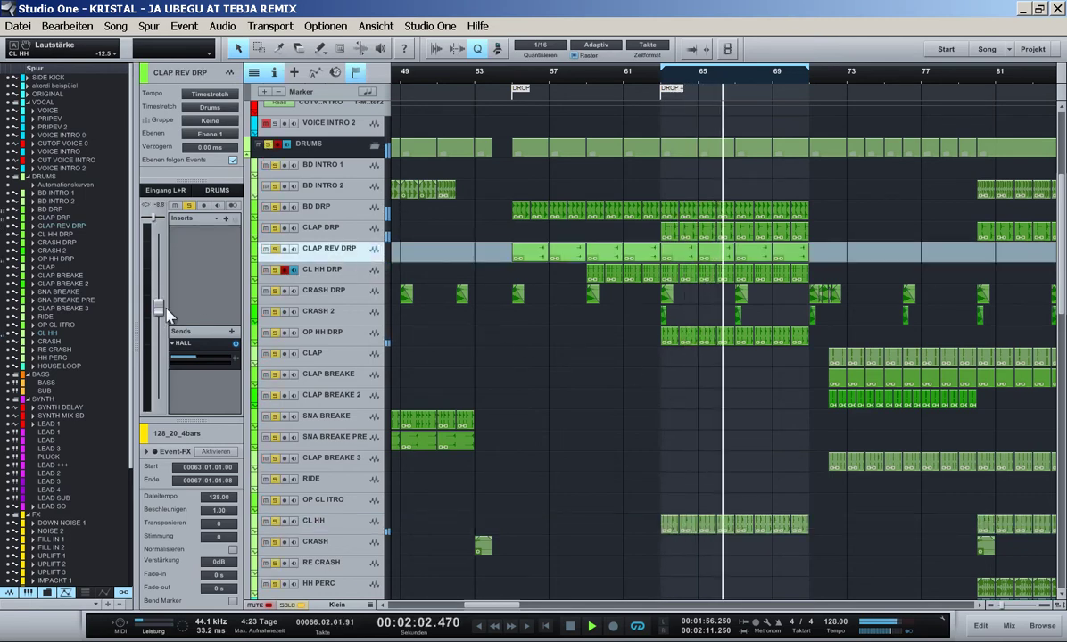
left_click_drag(157, 332, 158, 309)
left_click(364, 301)
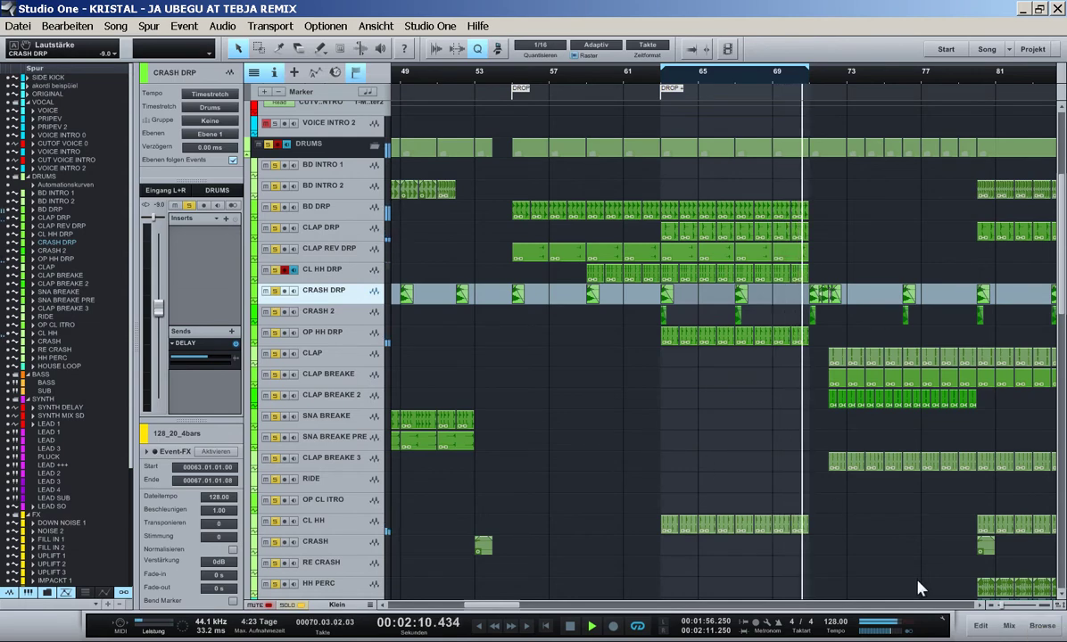
- Raise the CLAP DRP track's volume to -7.4 dB and add a HALL send with its level at -29.6 dB
left_click(348, 234)
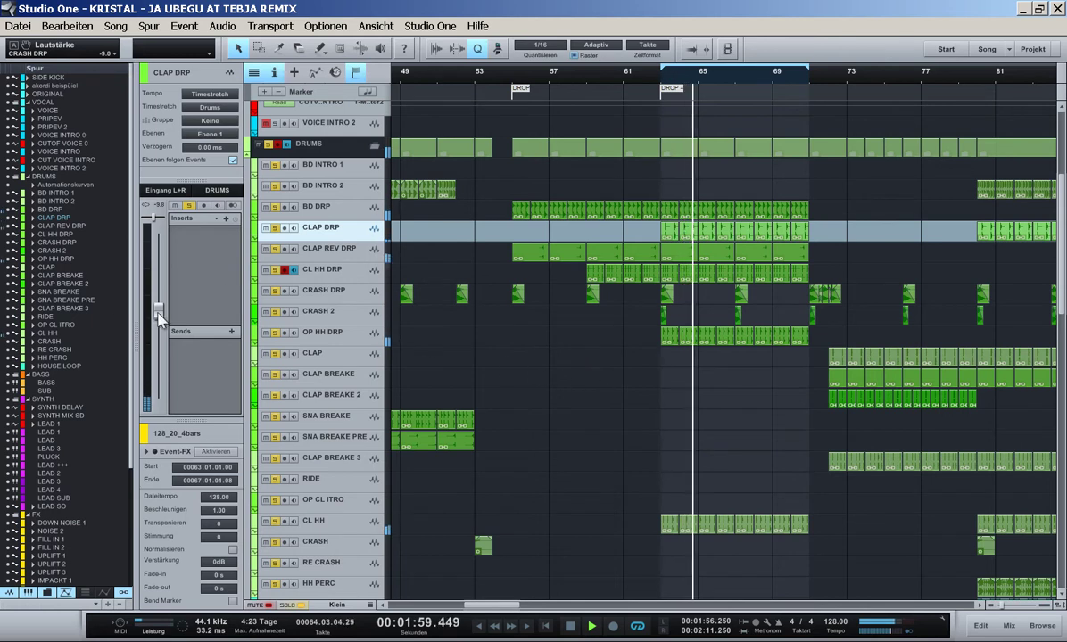
left_click_drag(160, 309, 159, 308)
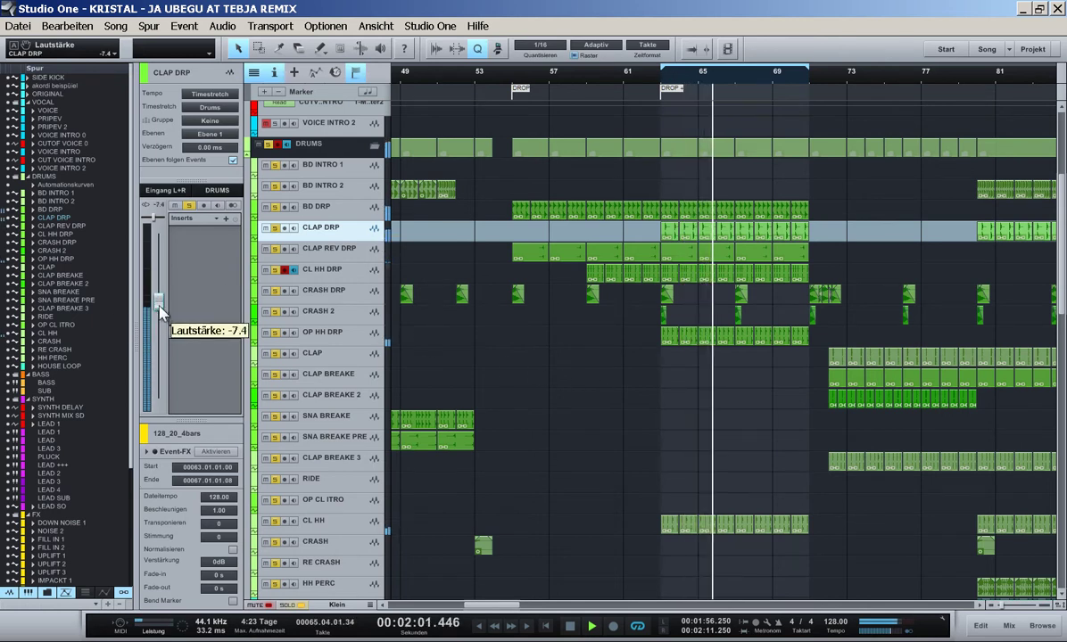
left_click(231, 331)
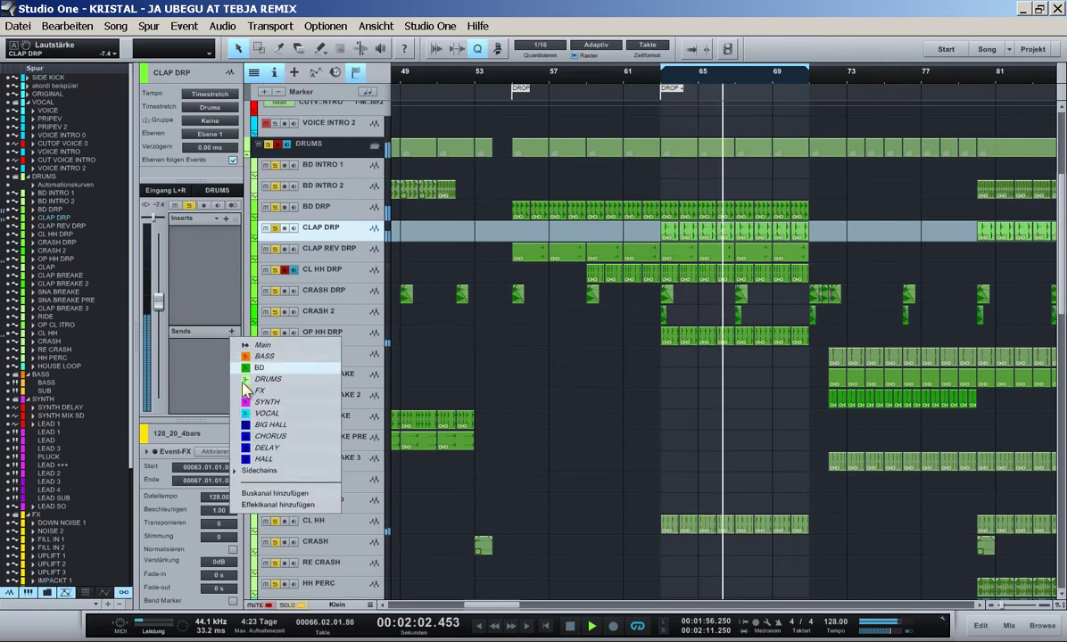
left_click(261, 459)
left_click_drag(206, 365, 183, 357)
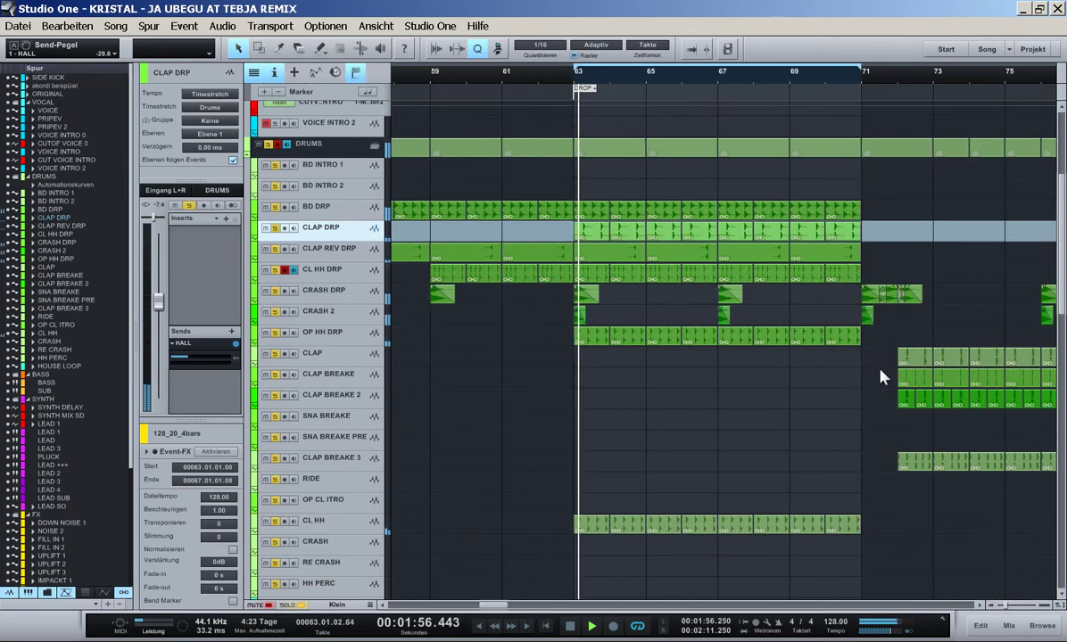
- Show the file library in the browser and collapse the PreSonus effects folder and the expanded Vengeance Ultimate Fills Vol 1 folders
key("F5")
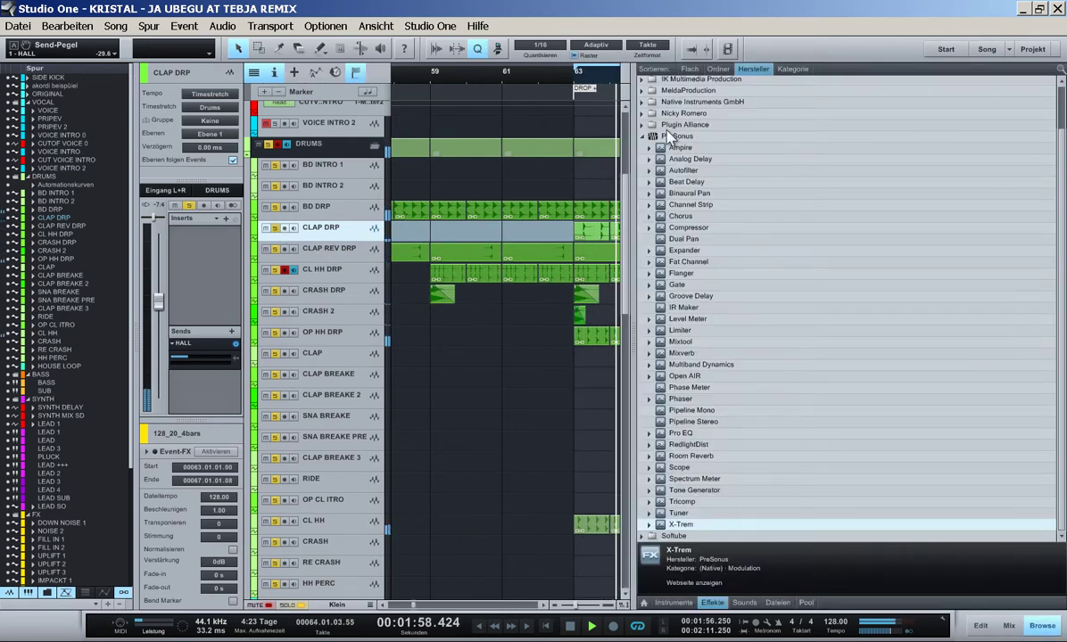
left_click(670, 125)
left_click(669, 127)
left_click(670, 138)
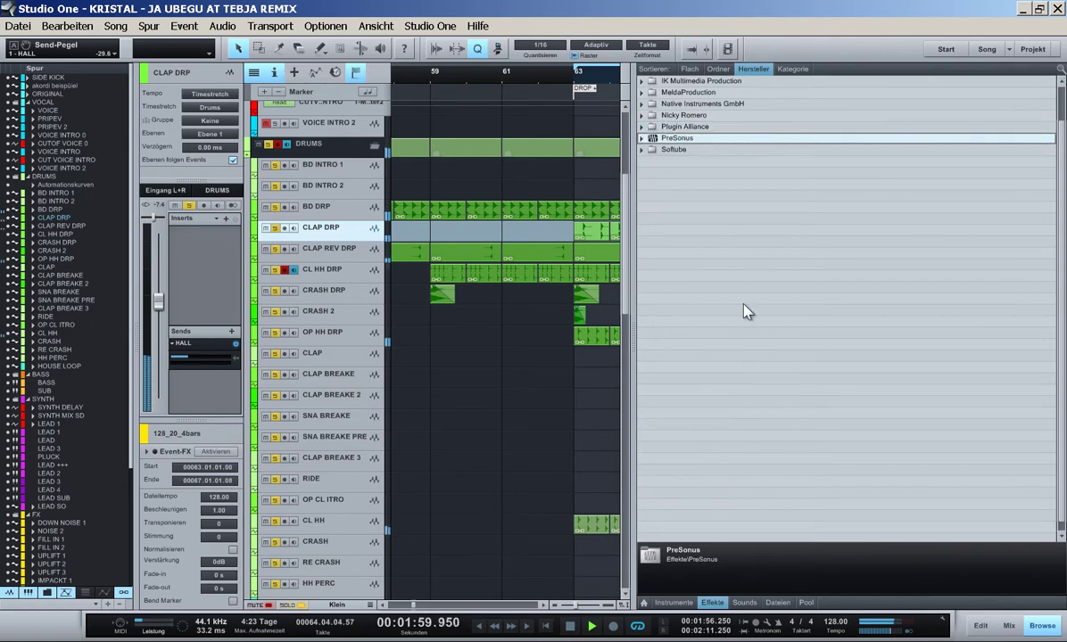
left_click(780, 604)
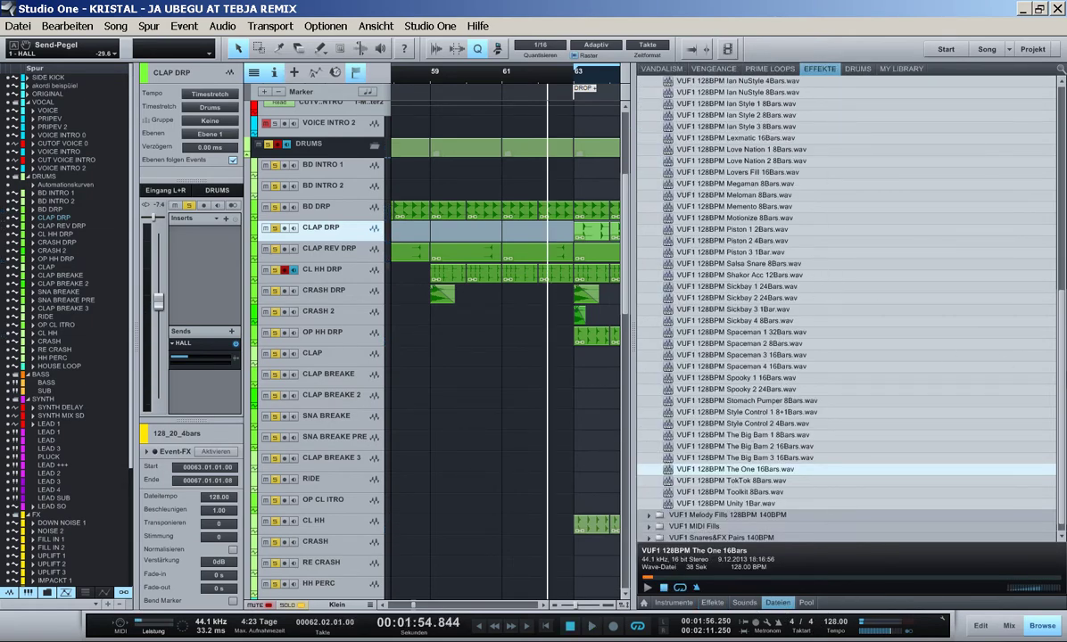
scroll(821, 157, "up", 10)
left_click(714, 194)
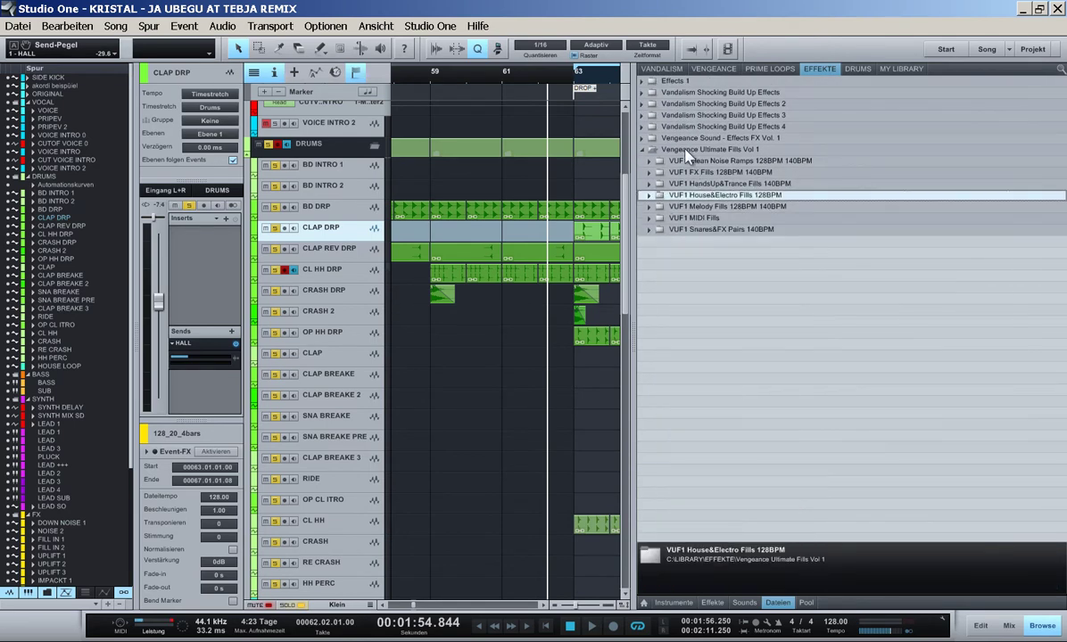
left_click(718, 150)
- Find the VMH2 Claps folder in Vengeance Minimal House vol 2 WAV and audition its first claps up to VMH2 Claps 003
left_click(711, 69)
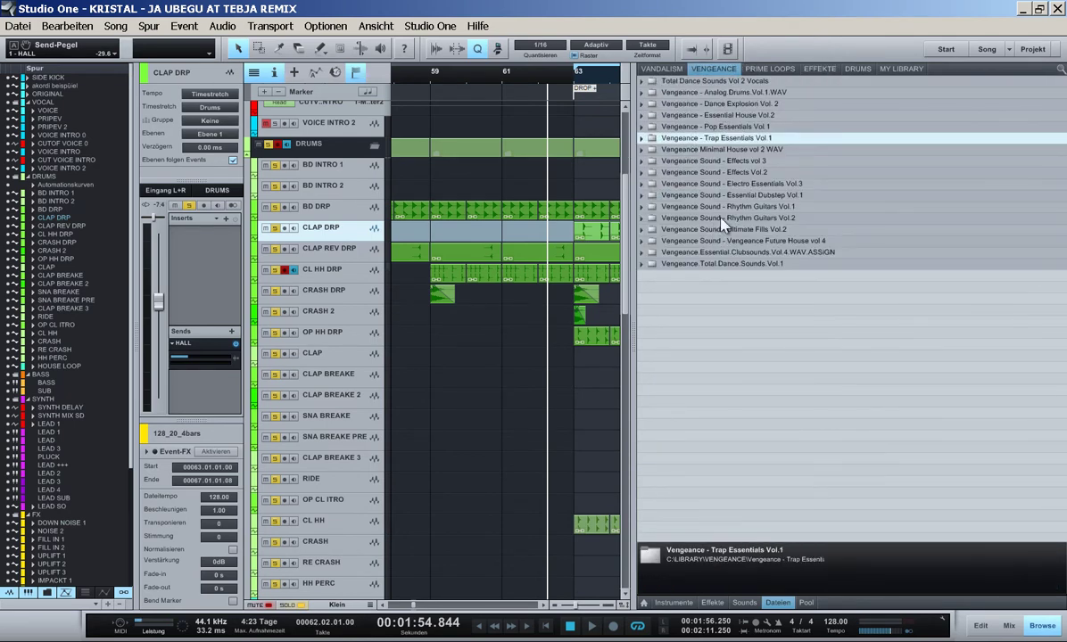
left_click(729, 149)
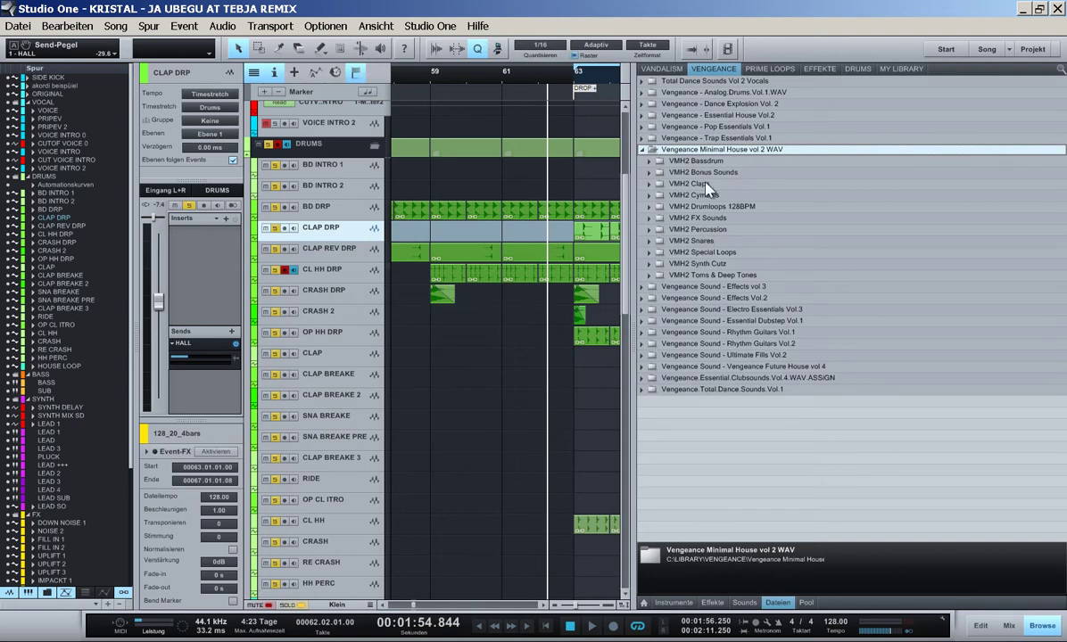
left_click(707, 183)
left_click(707, 196)
key("Down")
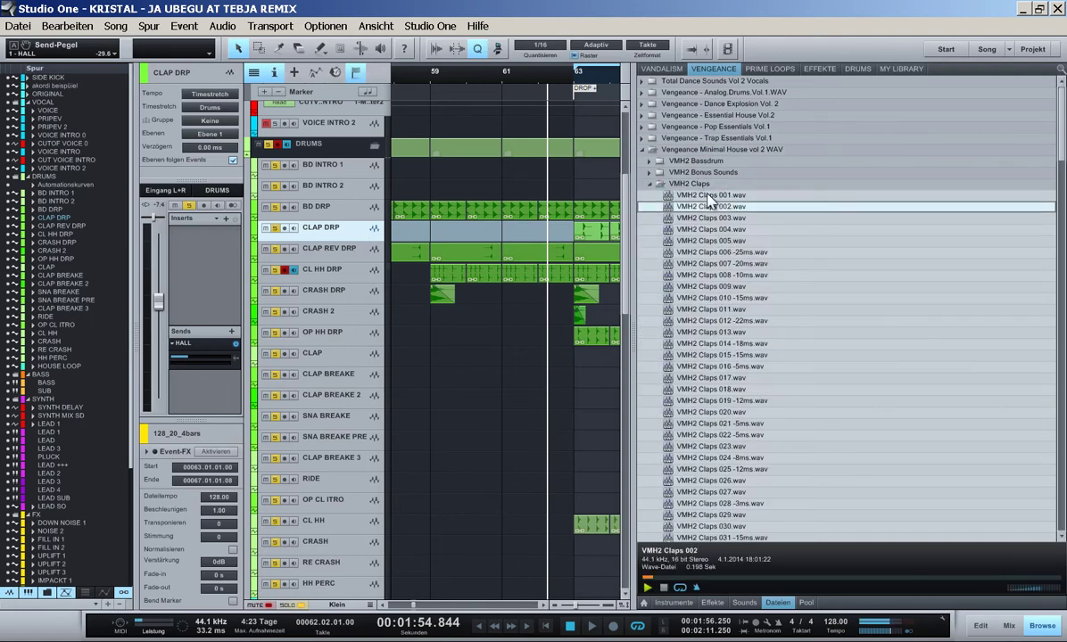
key("Down")
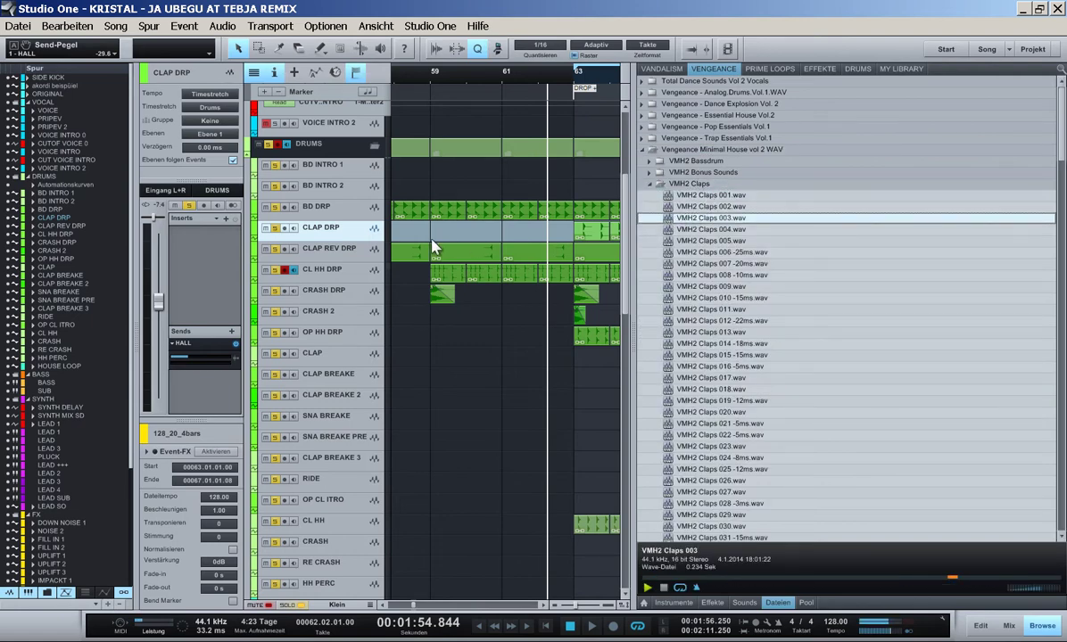
- Add a new stereo audio track with the default settings and place it directly beneath the CLAP DRP track
right_click(348, 230)
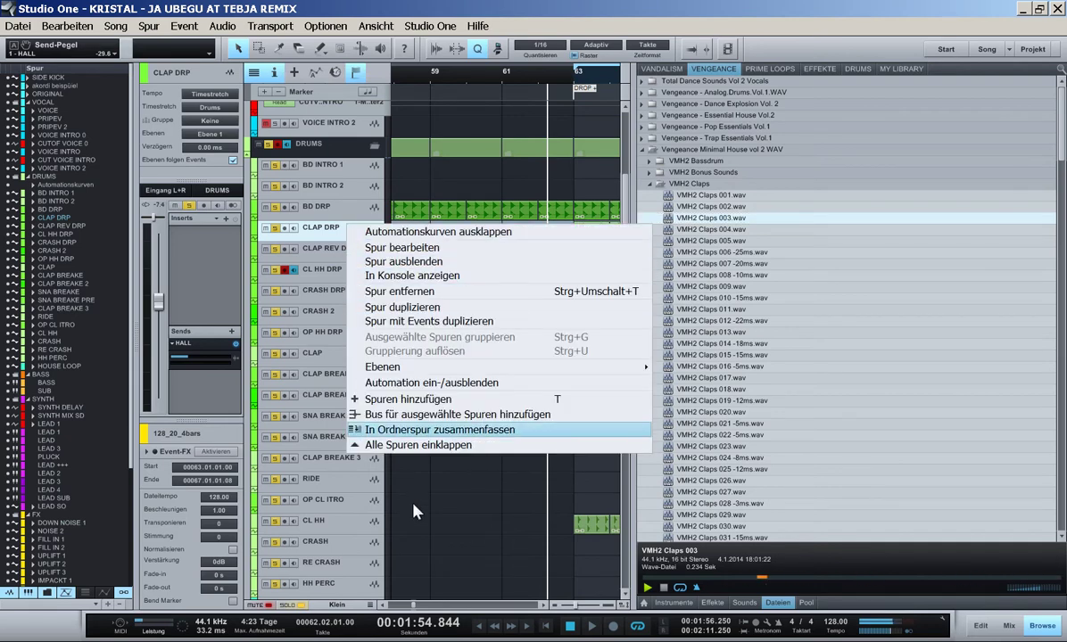
key("Escape")
key("t")
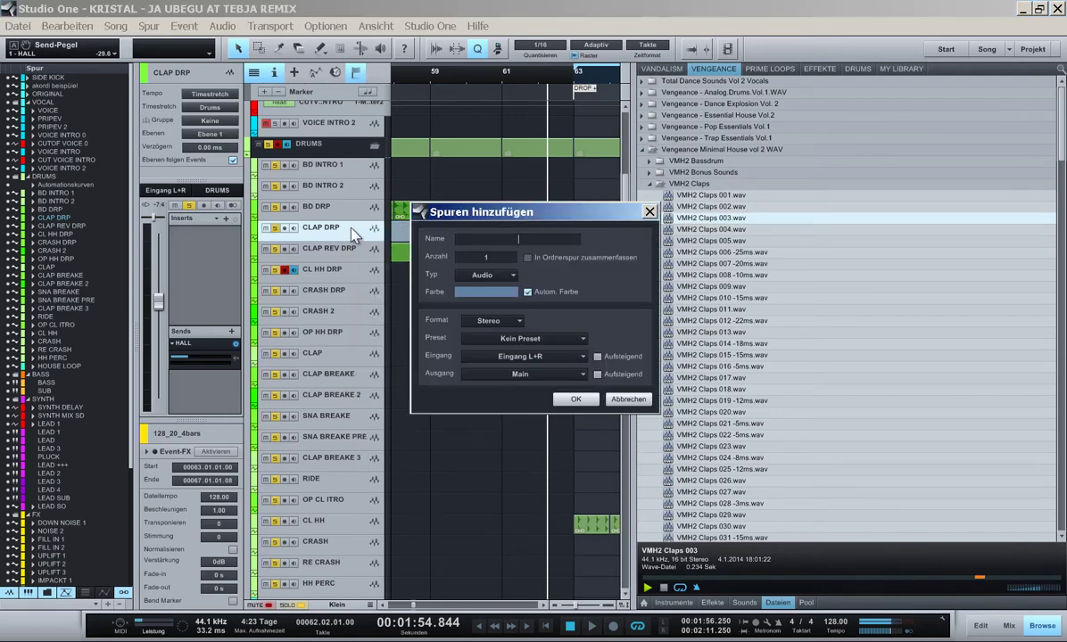
key("Return")
left_click_drag(339, 249, 337, 224)
- Place VMH2 Claps 003 on the new track at beat 2 of bar 63 and turn it into a one-bar audio part
left_click_drag(676, 223, 584, 254)
left_click(1055, 629)
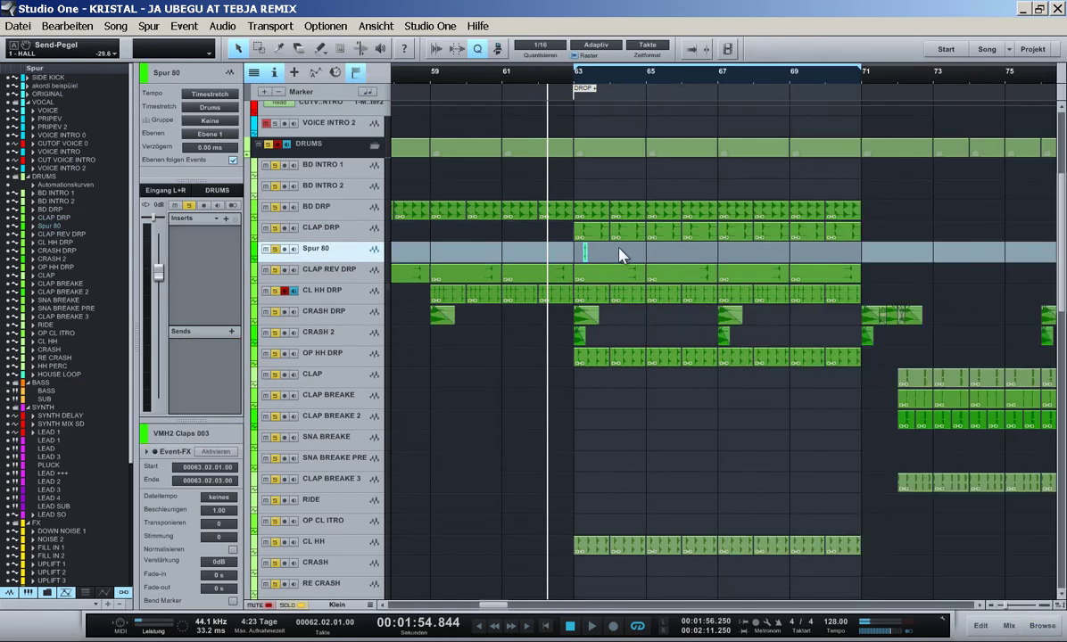
left_click_drag(615, 85, 613, 143)
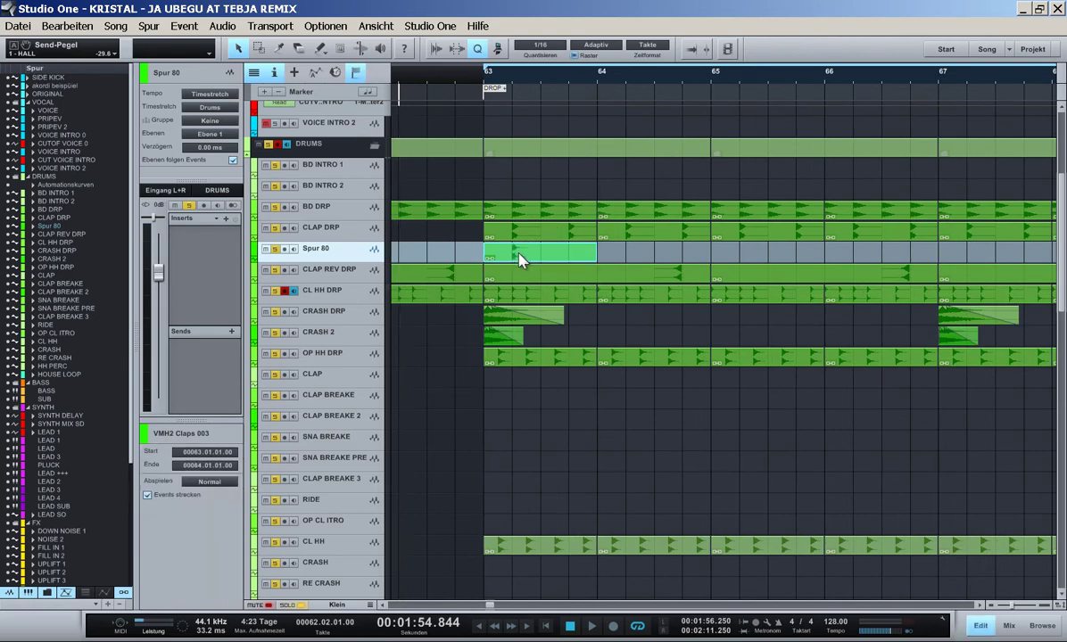
- In the new audio part, shift the clap slightly ahead of beat 2 to 63.01.04.79 and copy it to the matching spot at beat 4
double_click(519, 257)
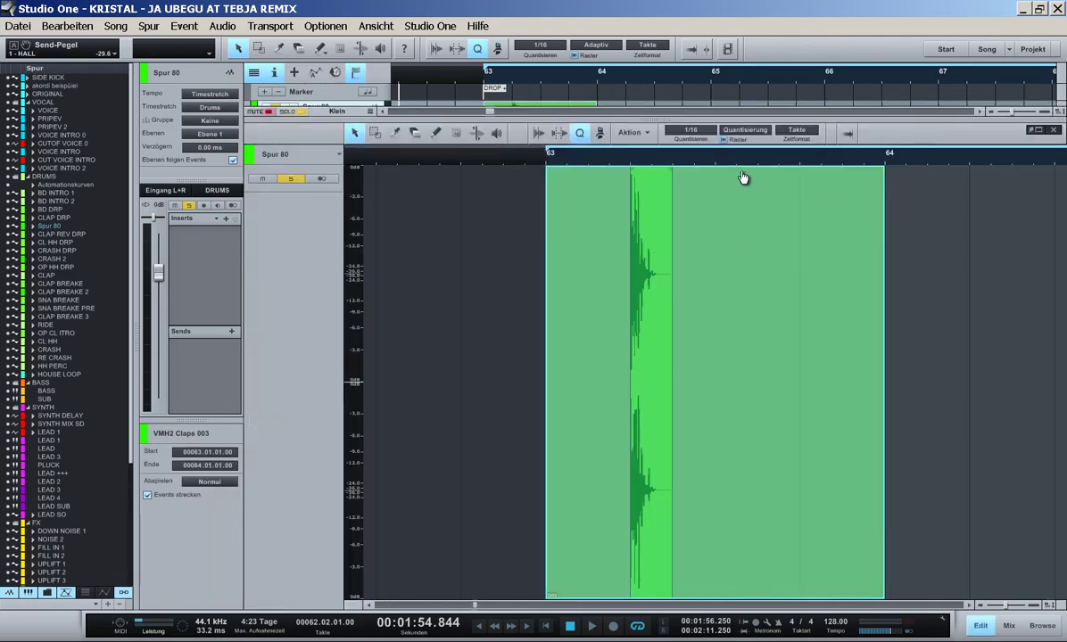
left_click_drag(743, 176, 649, 226)
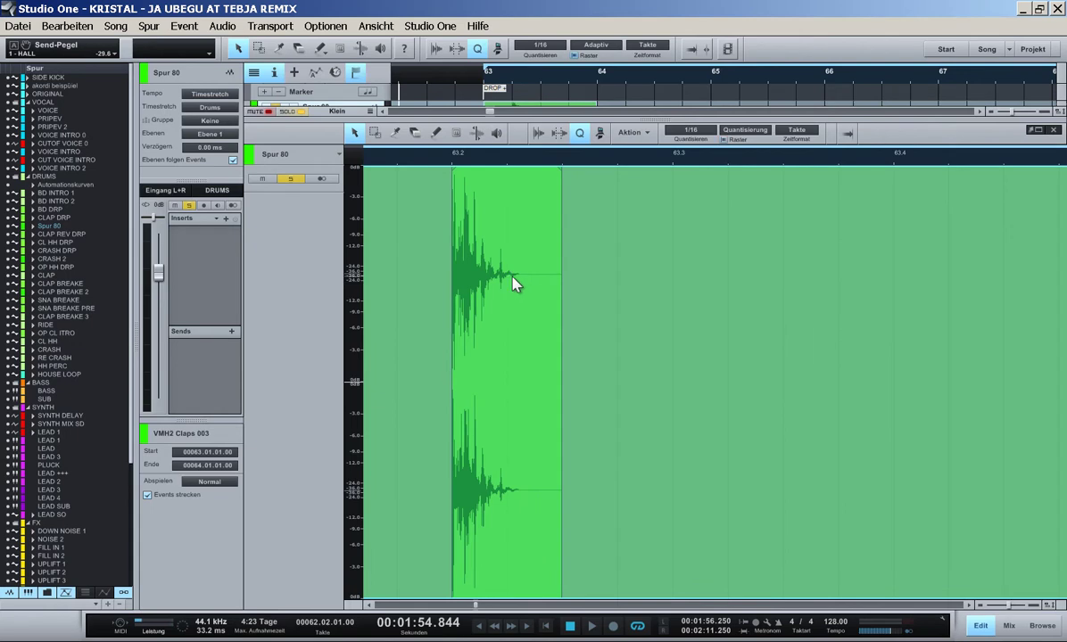
left_click_drag(514, 284, 493, 310)
left_click_drag(864, 367, 498, 374)
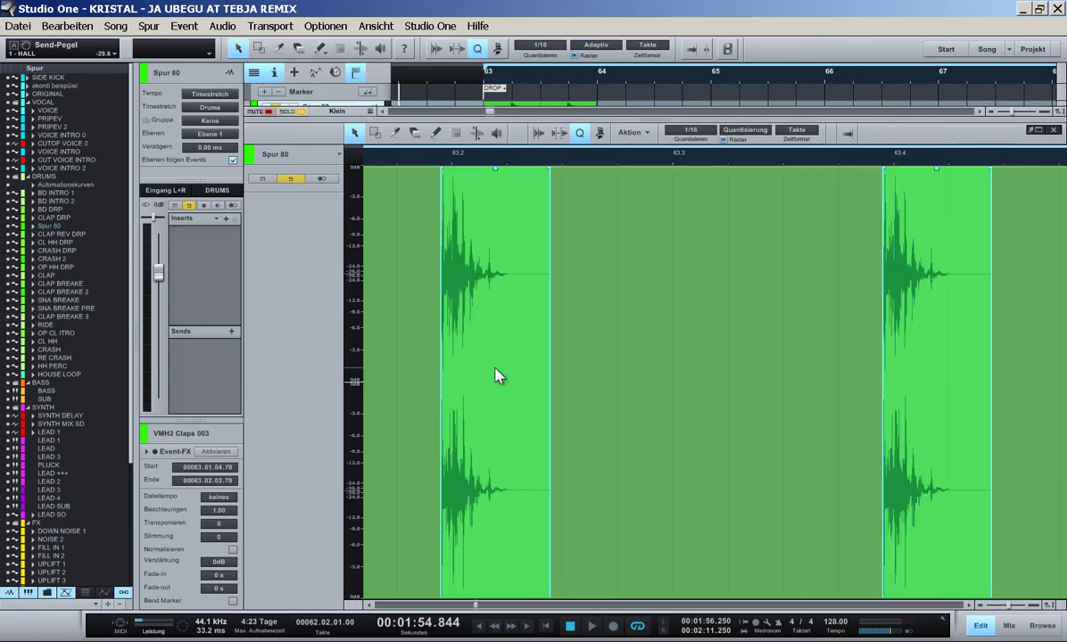
key("F2")
- Shorten the loop range to bars 63–65 and duplicate the one-bar clap part into bar 64
scroll(686, 327, "up", 3)
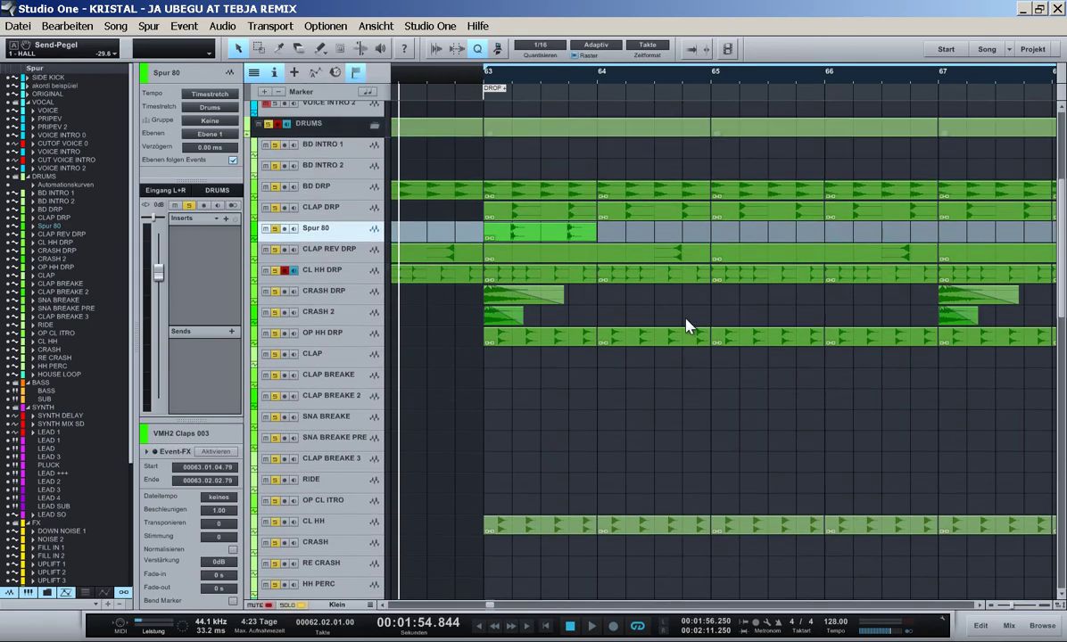
key("w")
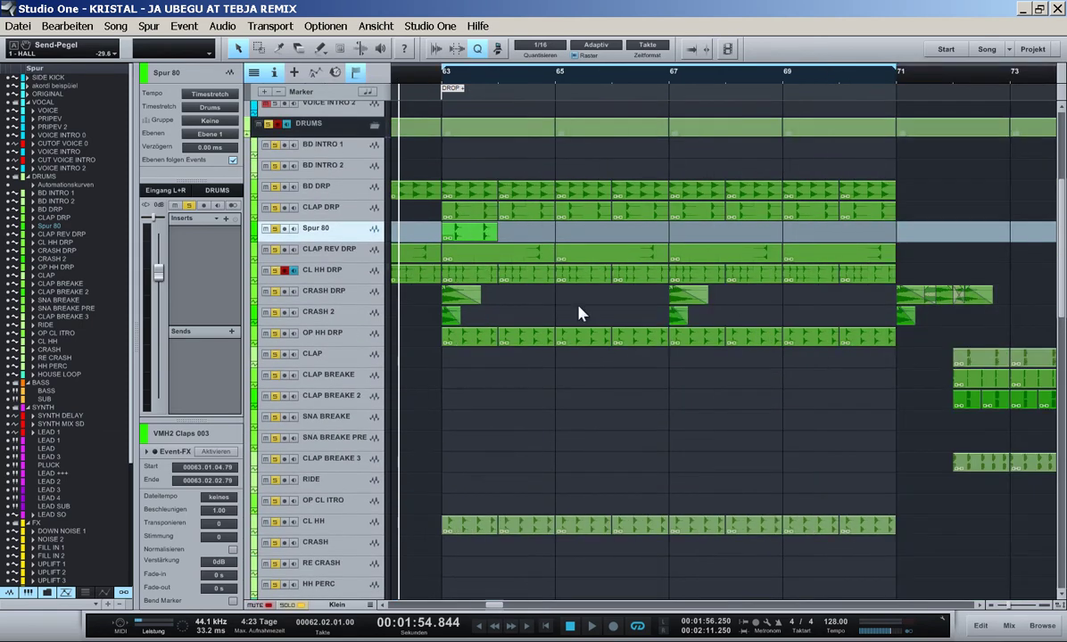
left_click(557, 79, "alt")
left_click(473, 236)
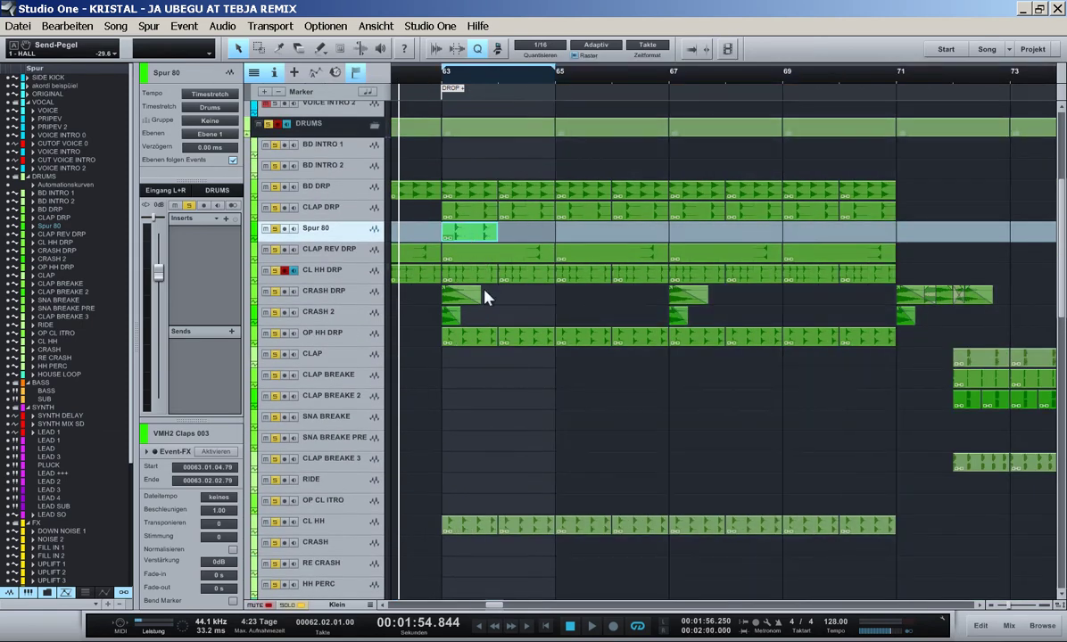
key("d")
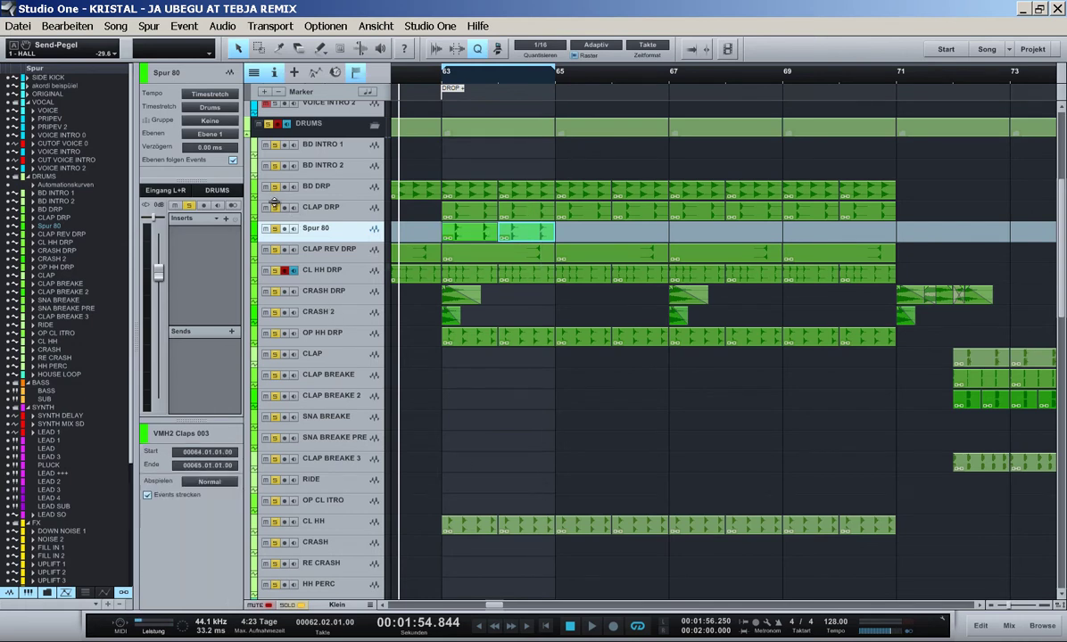
- Save the song and lower the new clap track's volume to -7.4 dB during loop playback with CLAP DRP muted
key("space")
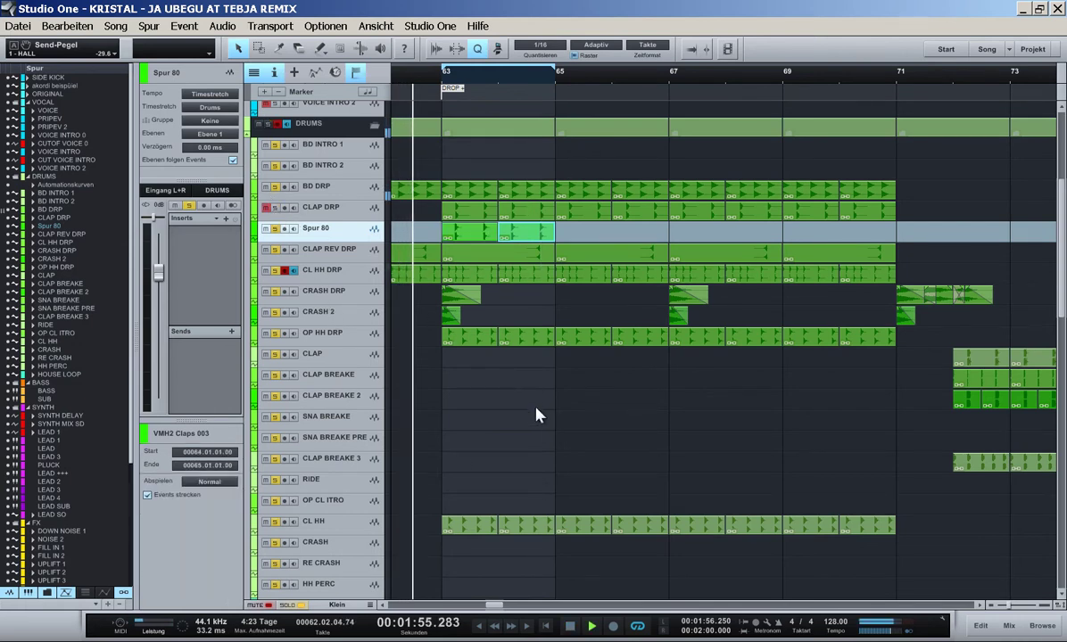
key("ctrl+s")
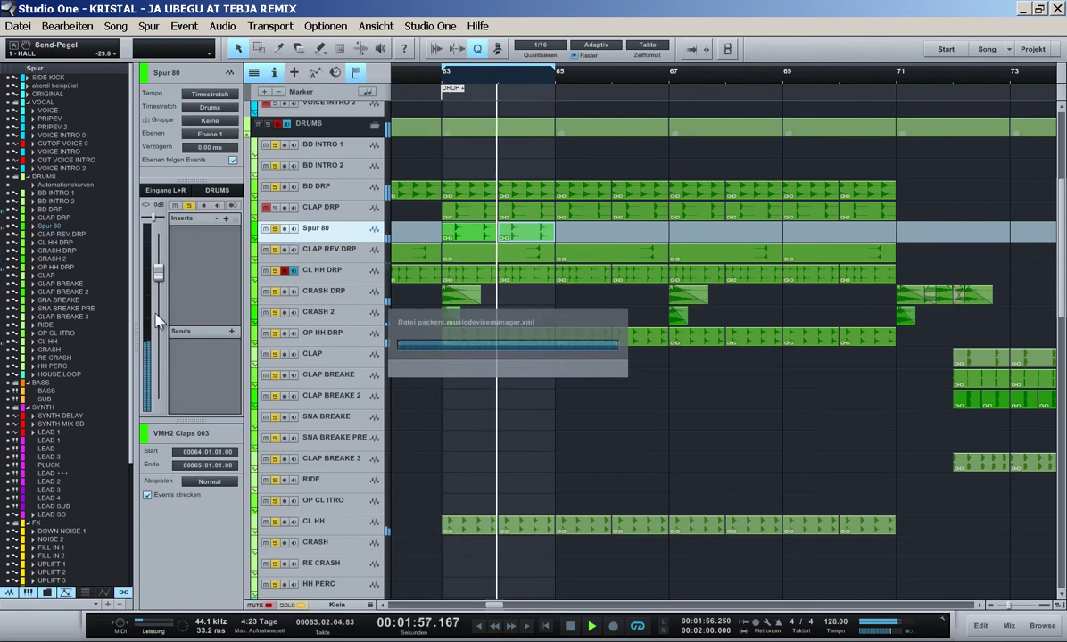
left_click_drag(159, 278, 159, 308)
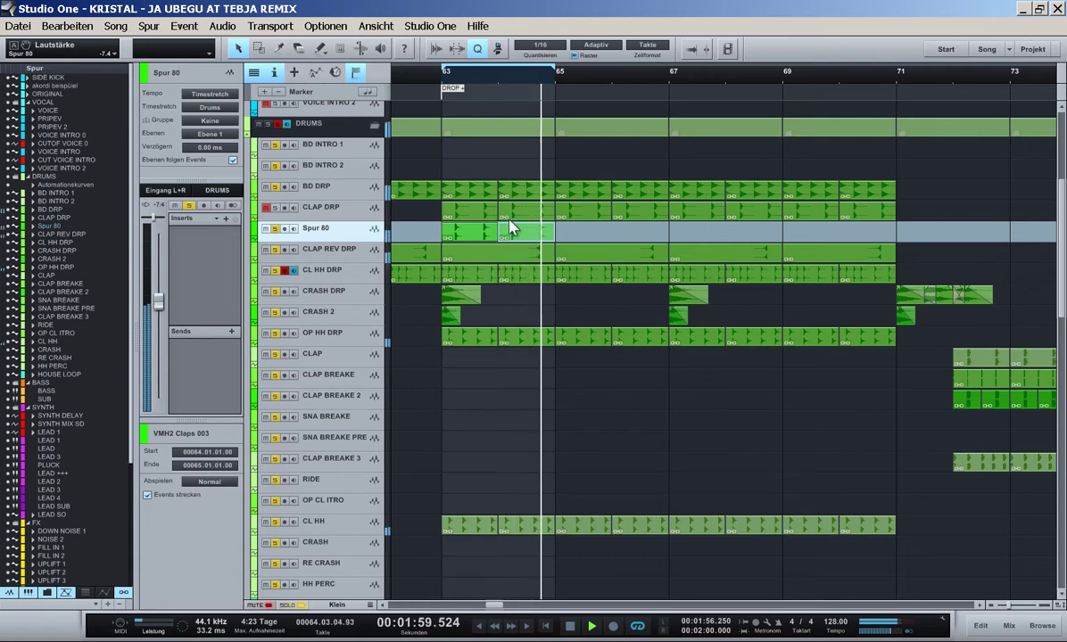
- Duplicate the two clap parts three times to fill the drop up to bar 71 and extend the loop range to bars 63–71
left_click_drag(583, 235, 449, 235)
key("d")
key("d")
key("d")
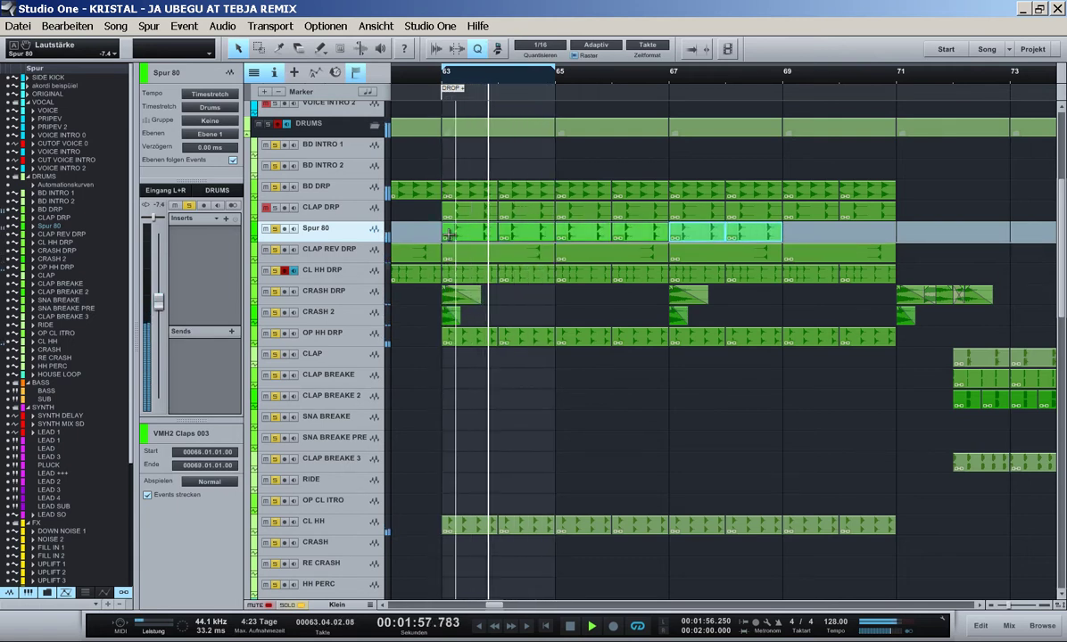
left_click_drag(906, 75, 442, 75)
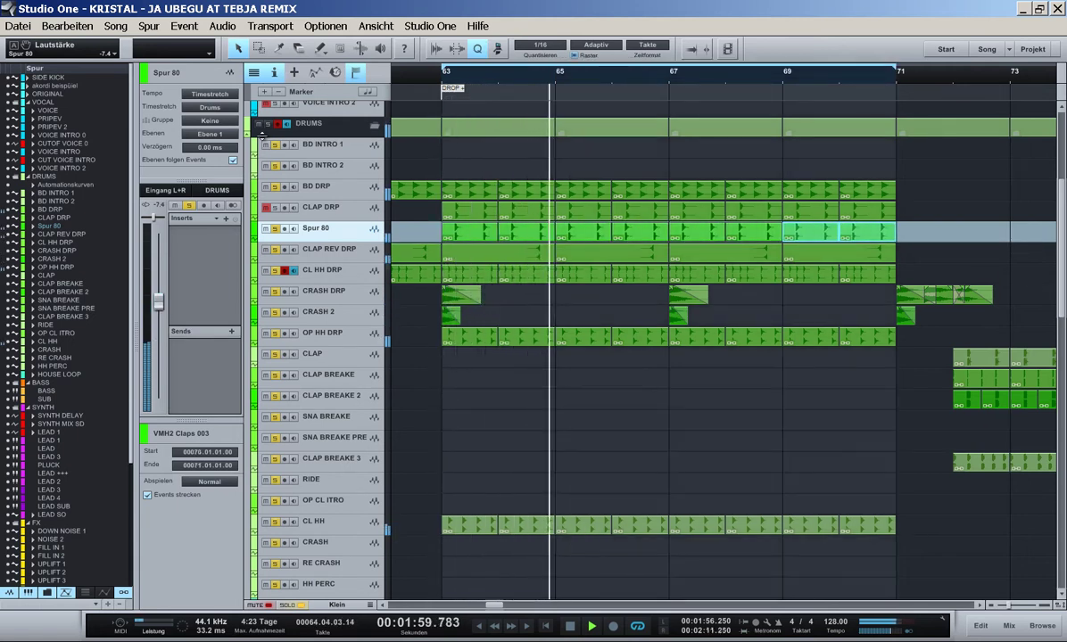
- Turn off solo on the DRUMS folder and raise the new clap track to -4.2 dB with CLAP DRP temporarily muted
left_click(266, 125)
left_click(602, 440)
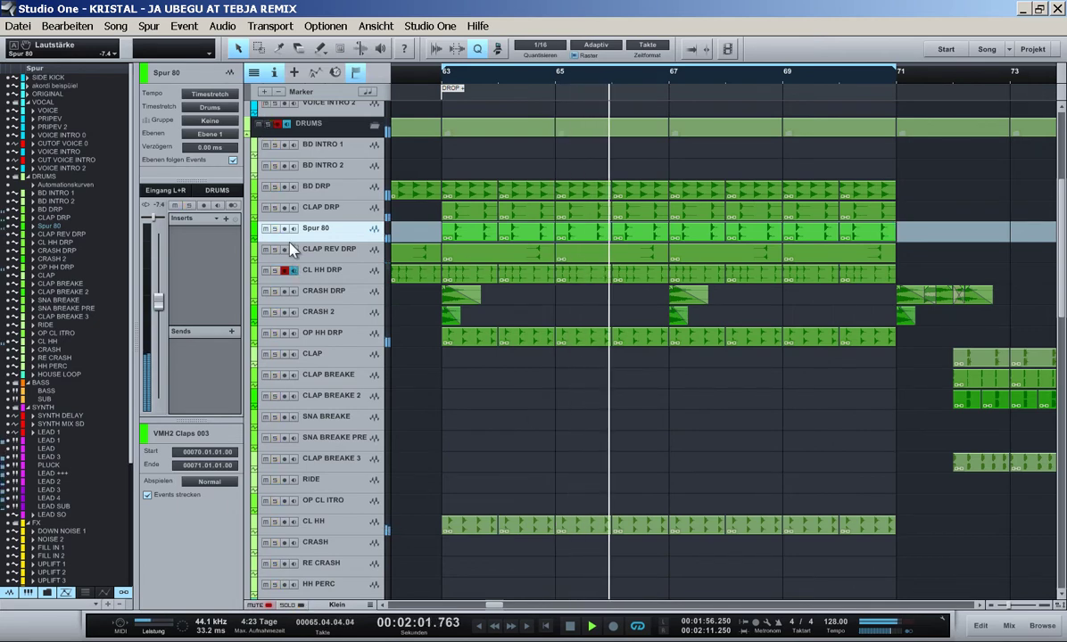
left_click(265, 208)
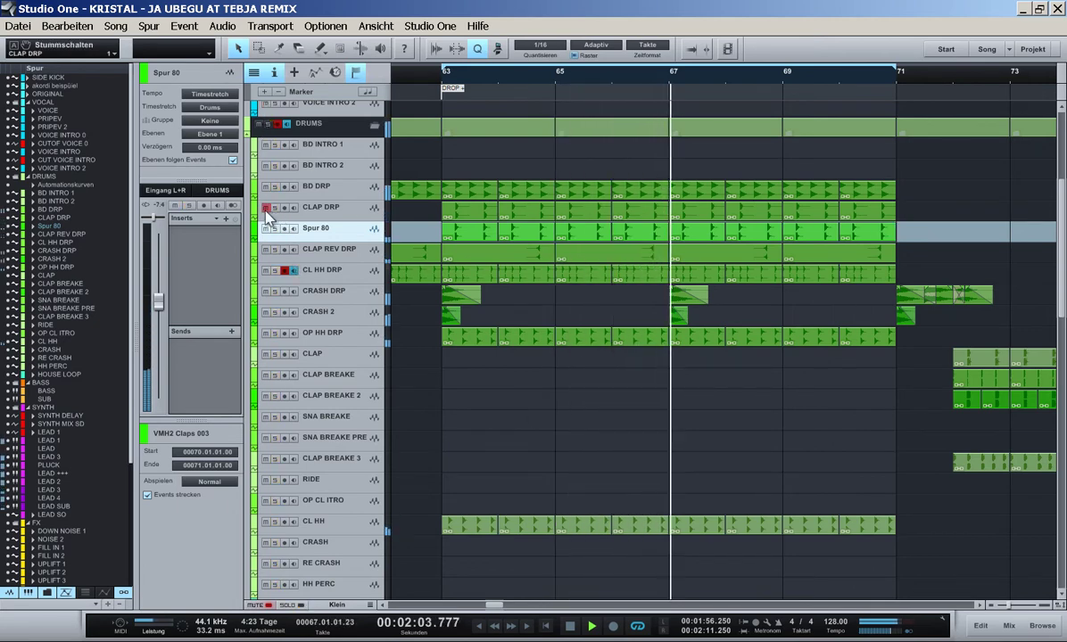
key("w")
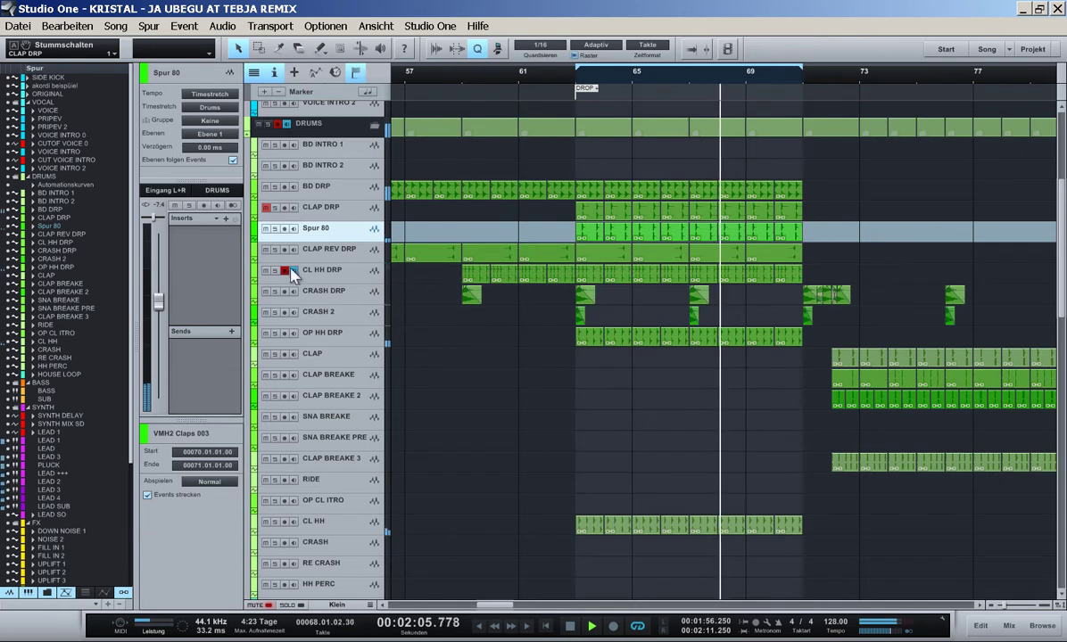
left_click_drag(157, 305, 158, 291)
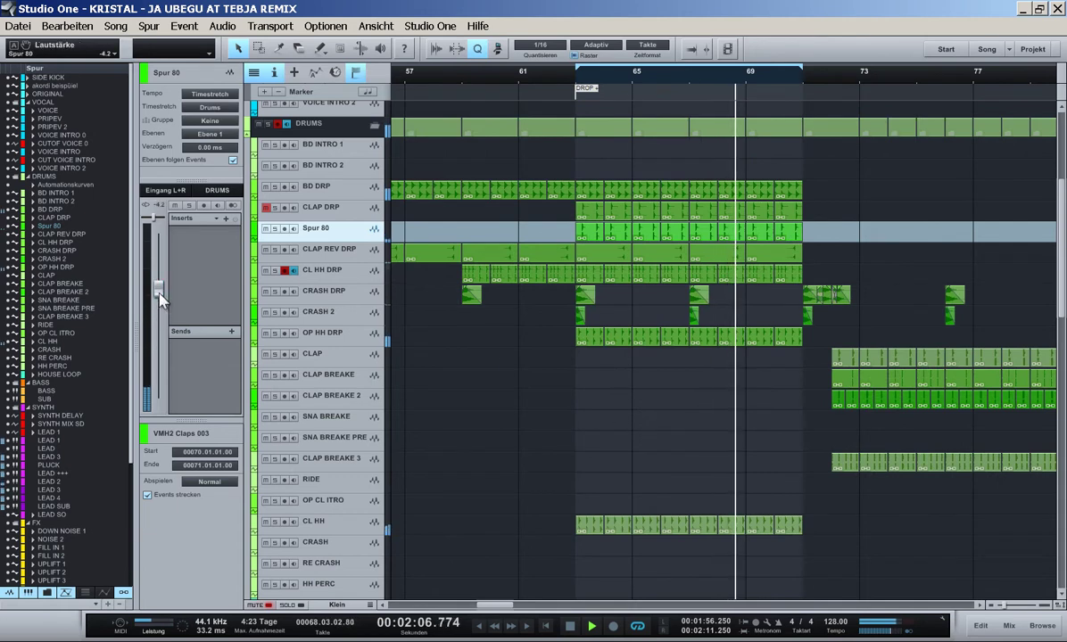
left_click(265, 208)
- Lower the CLAP DRP volume to -11.5 dB and give the new clap track the lighter green of the neighbouring drum tracks
left_click(325, 207)
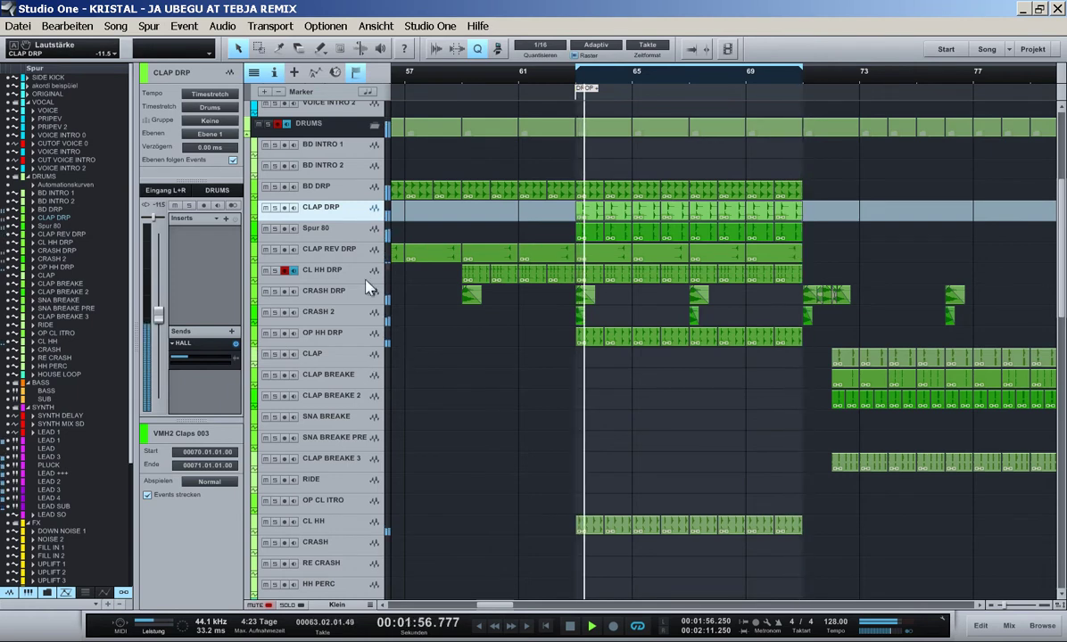
left_click(253, 212)
left_click(286, 271)
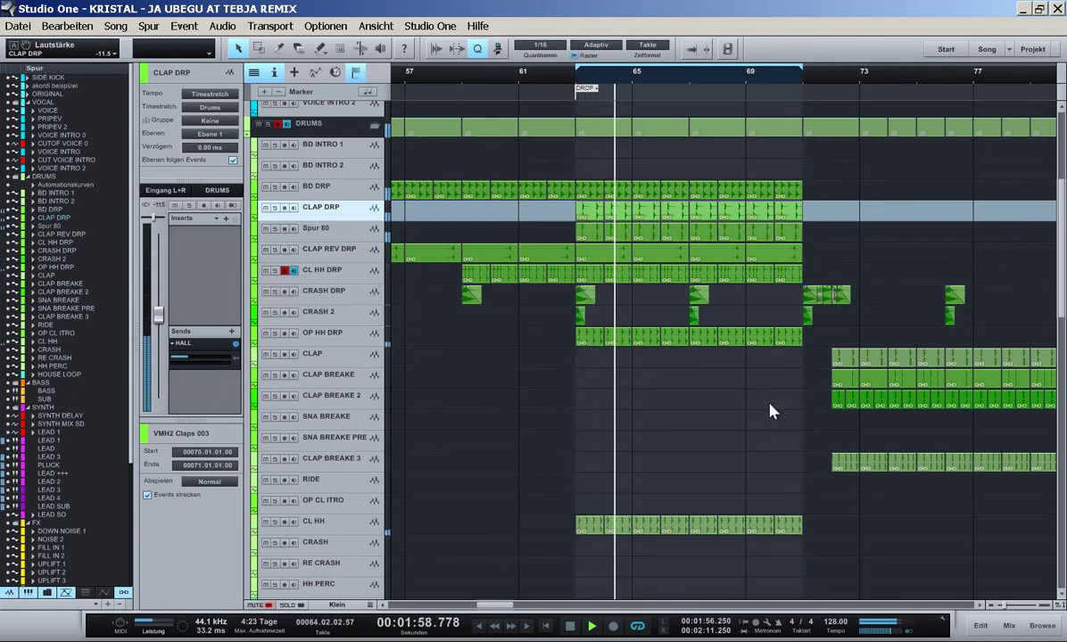
- Rename the new clap track to CLAP DRP 2 and solo it
left_click(321, 229)
double_click(322, 230)
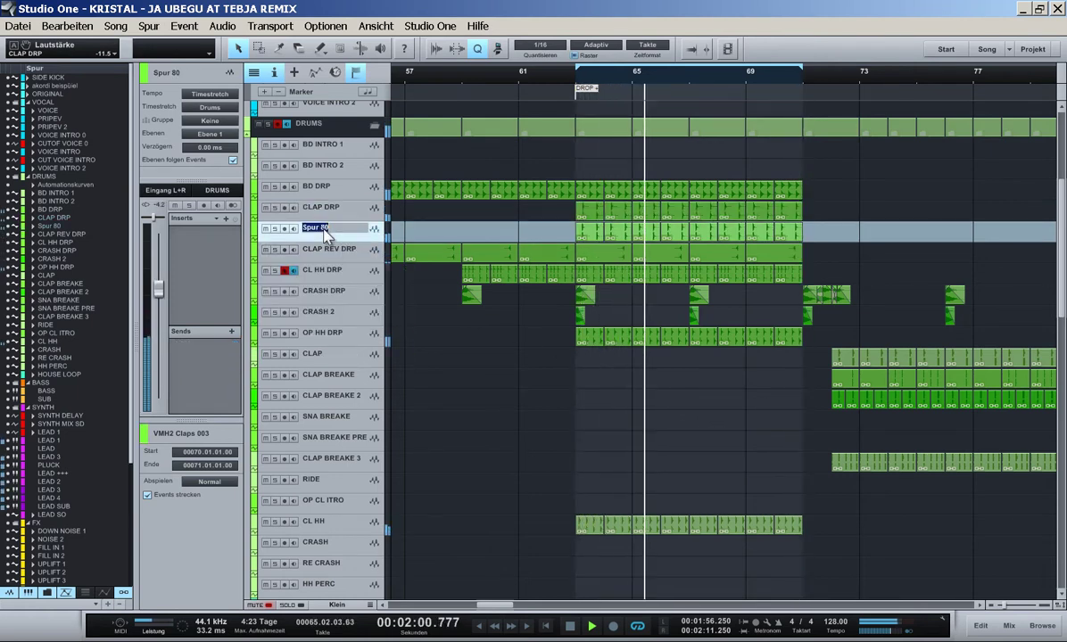
type("CLAP")
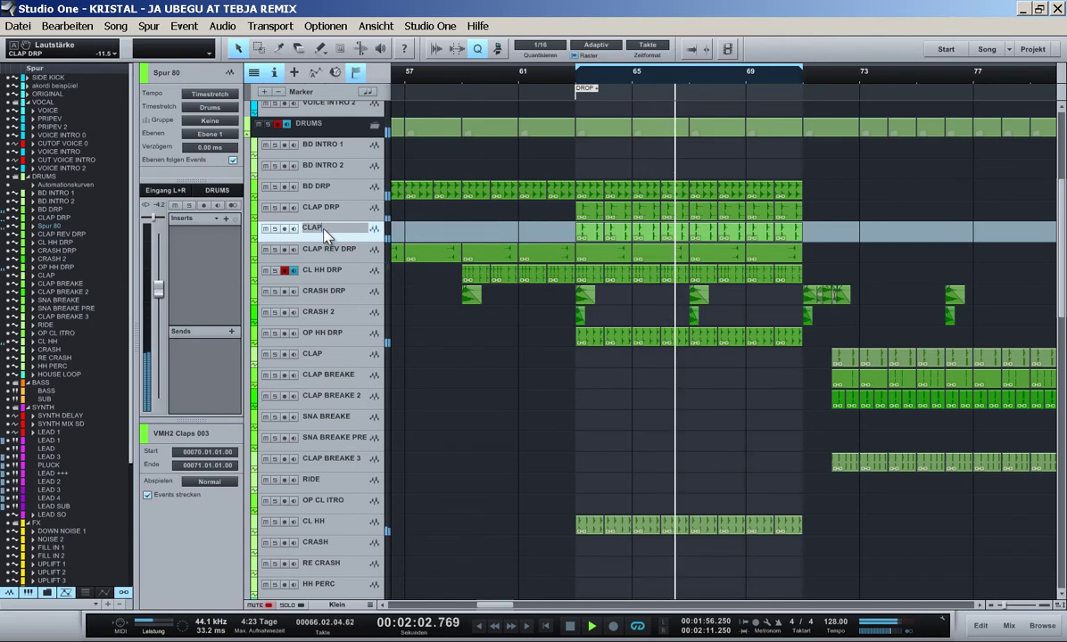
type(" DRP 2")
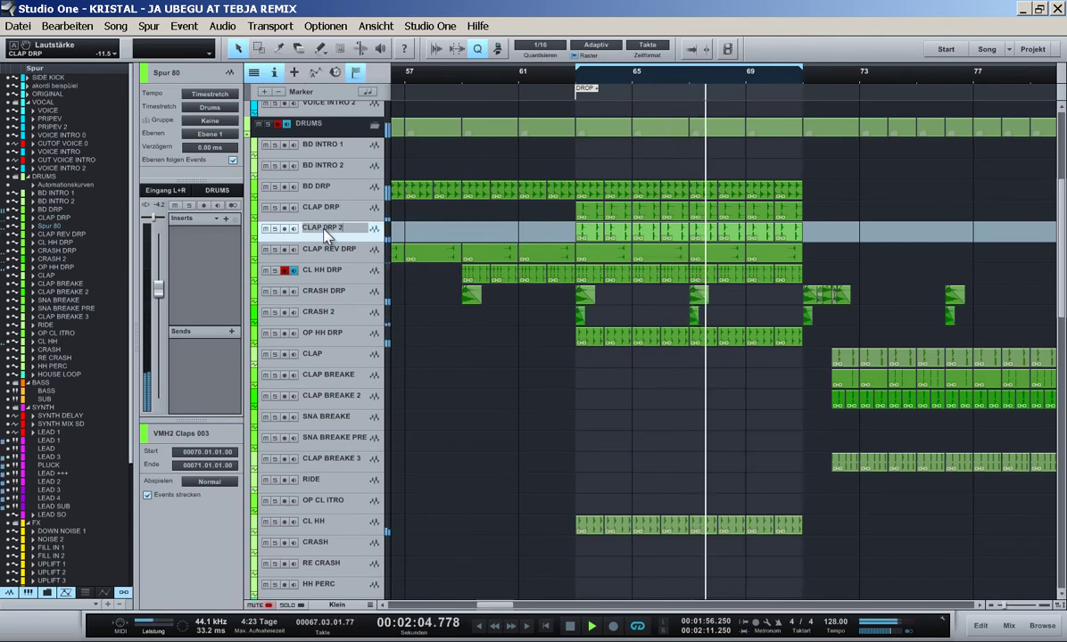
key("Return")
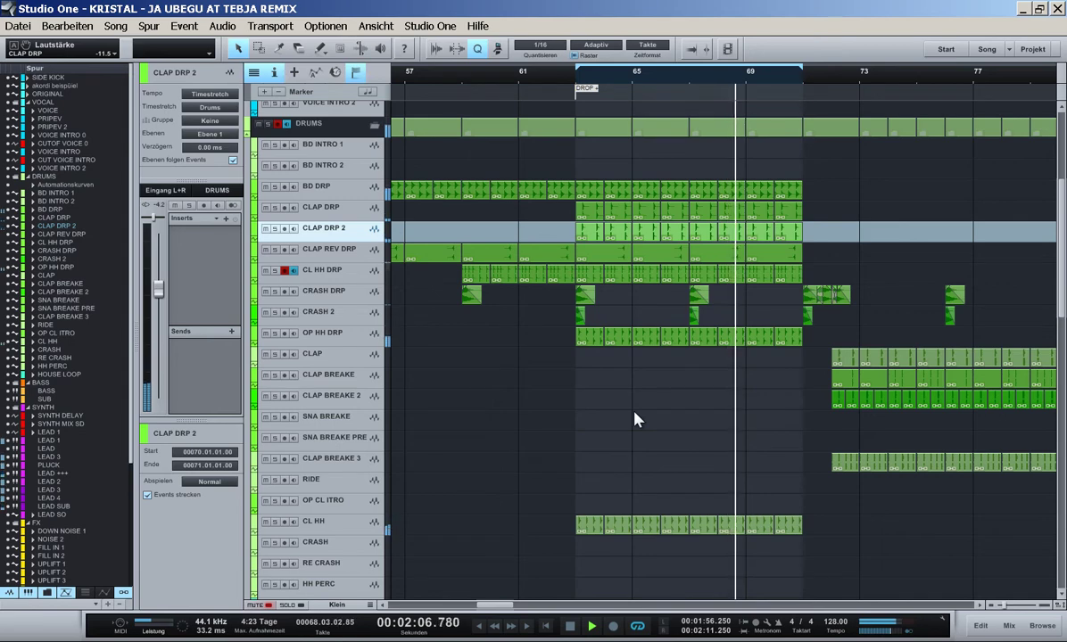
left_click(275, 229)
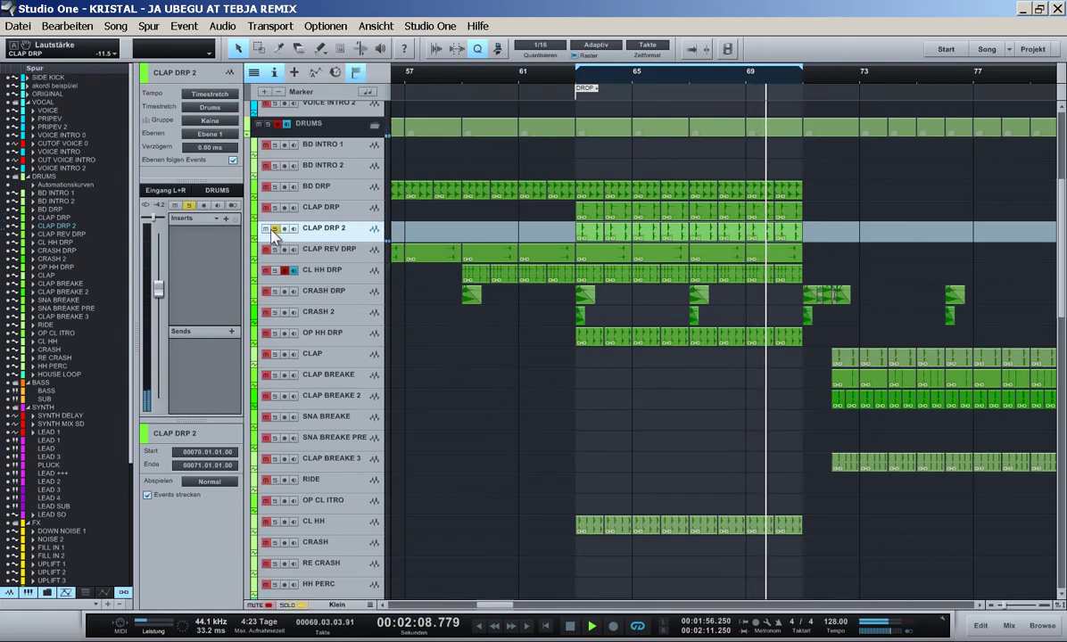
- Lower the CLAP DRP 2 volume to -7.2 dB and show only the effects channels in the mixer
left_click_drag(169, 290, 172, 314)
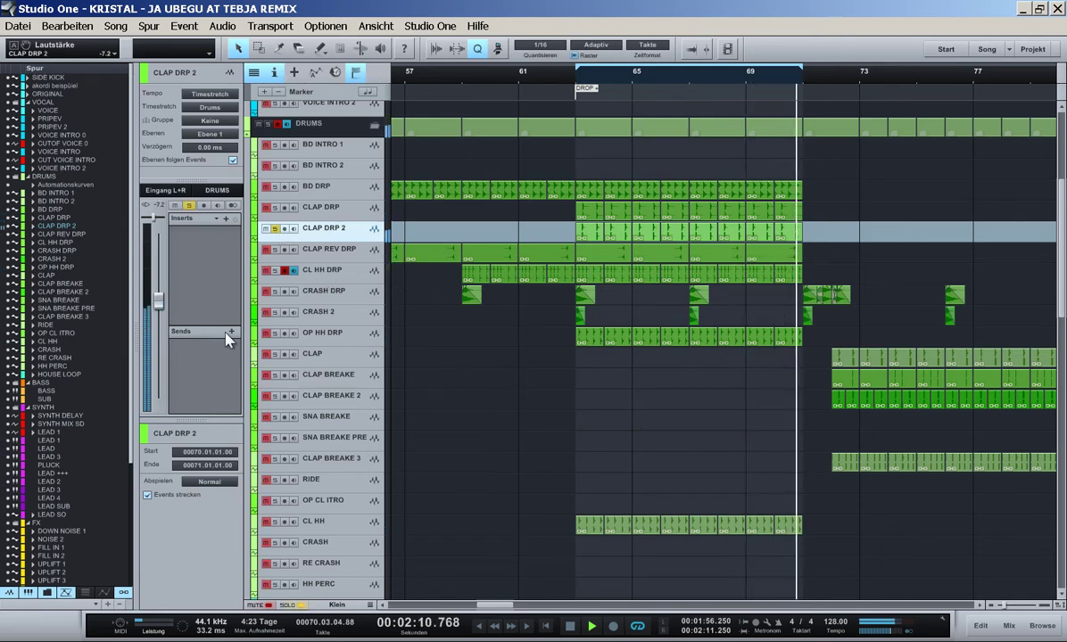
key("F3")
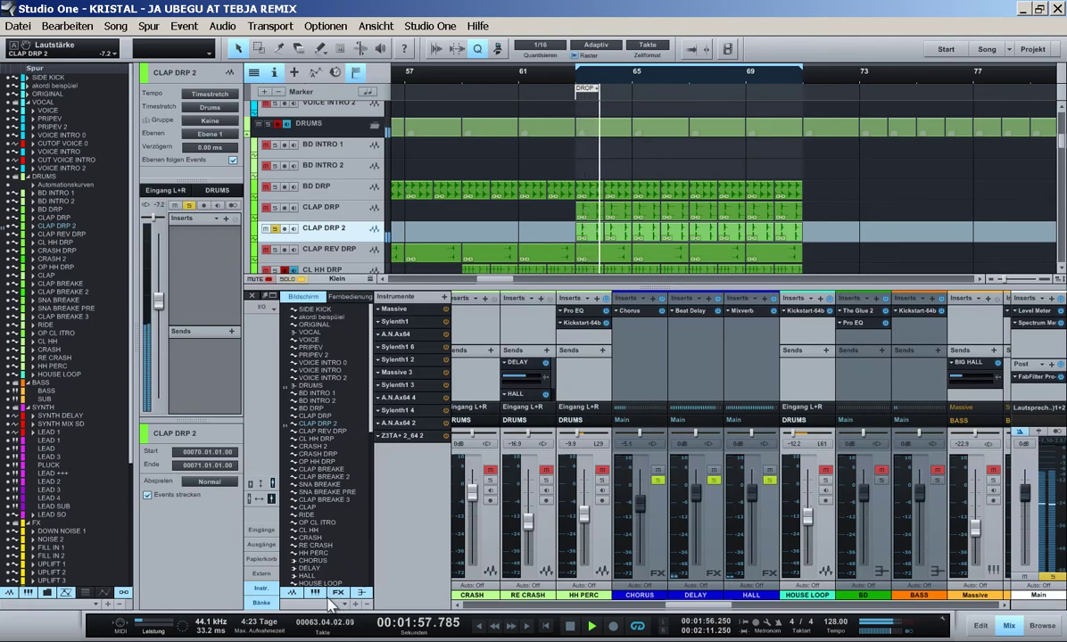
left_click(291, 594)
left_click(361, 594)
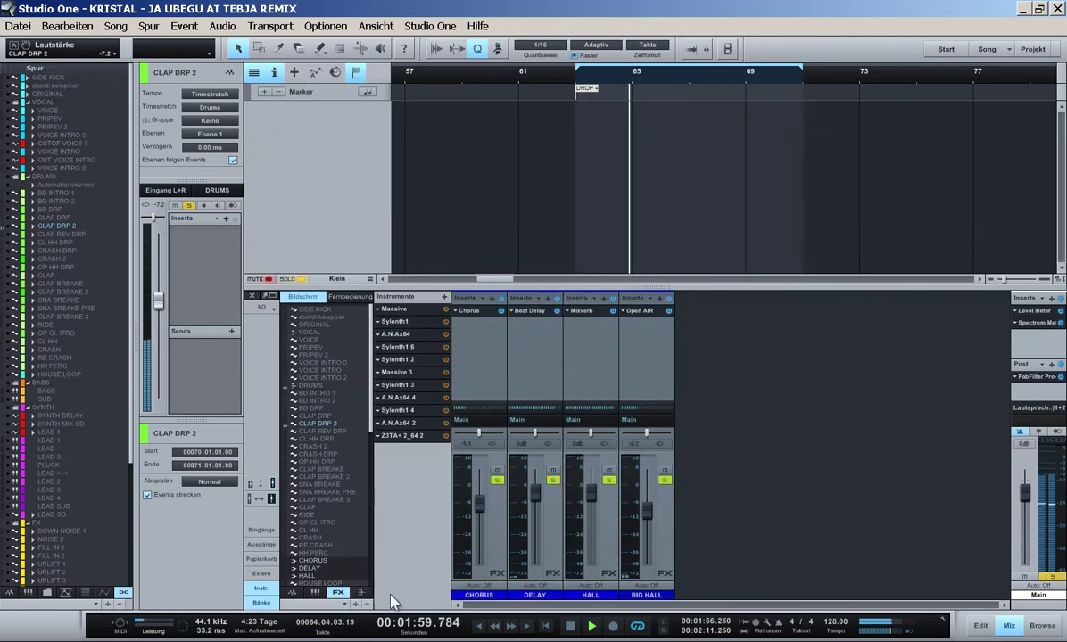
- Insert the PreSonus Room Reverb on the BIG HALL effects channel
key("F5")
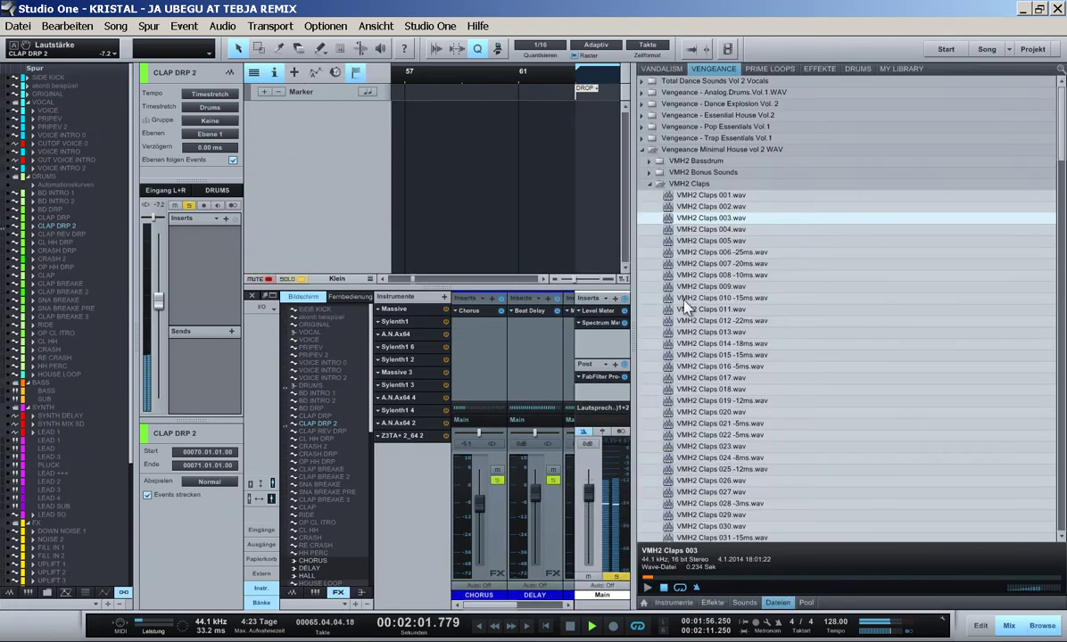
left_click(713, 603)
left_click(685, 184)
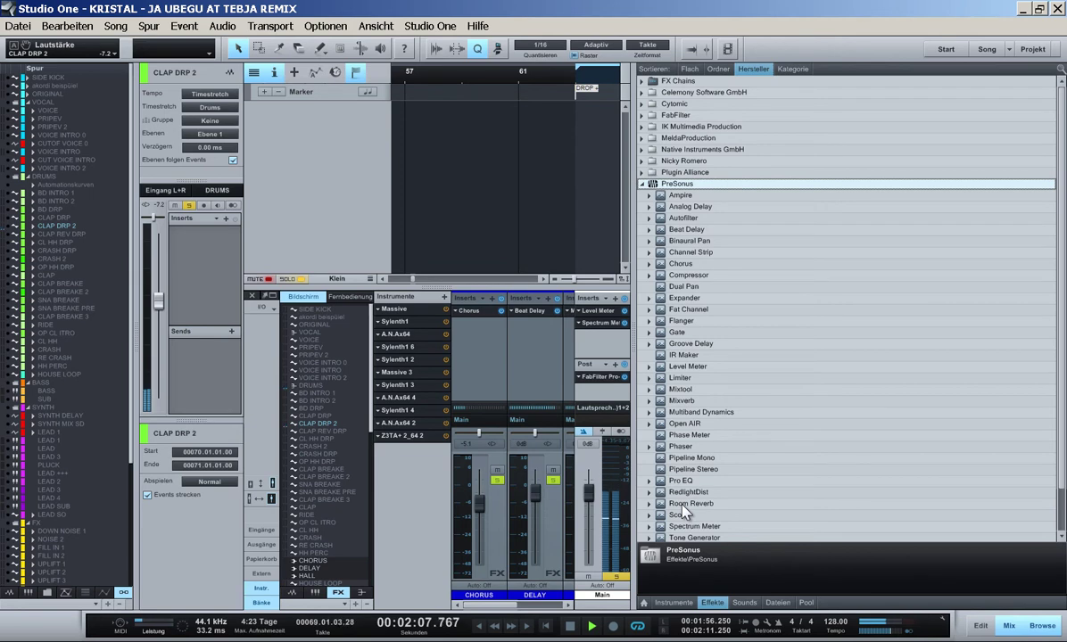
left_click_drag(499, 608, 556, 620)
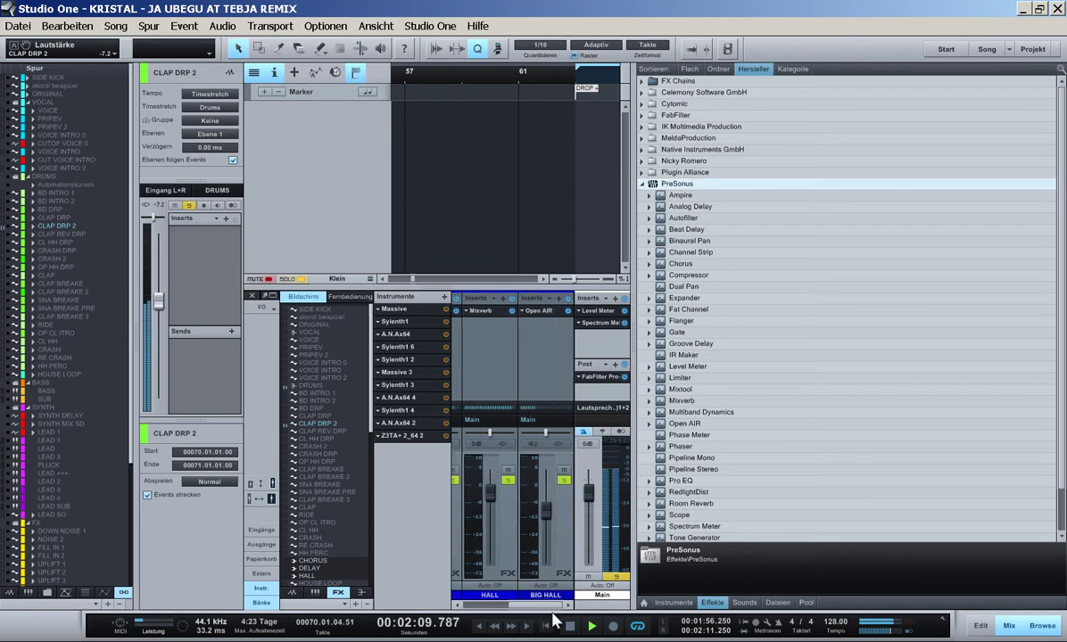
left_click(673, 507)
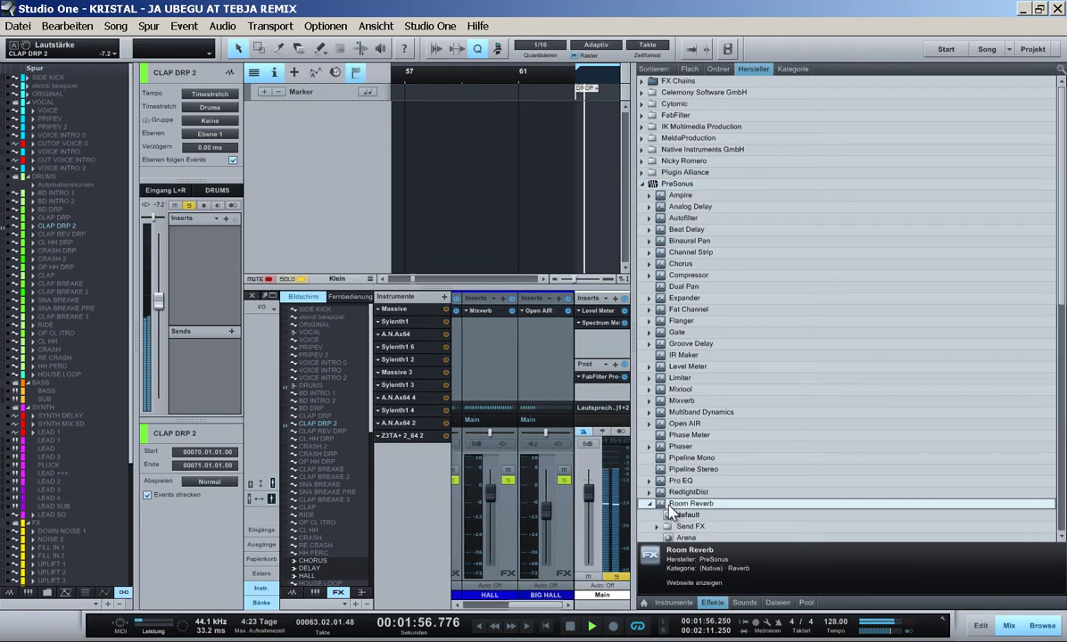
left_click_drag(674, 507, 571, 502)
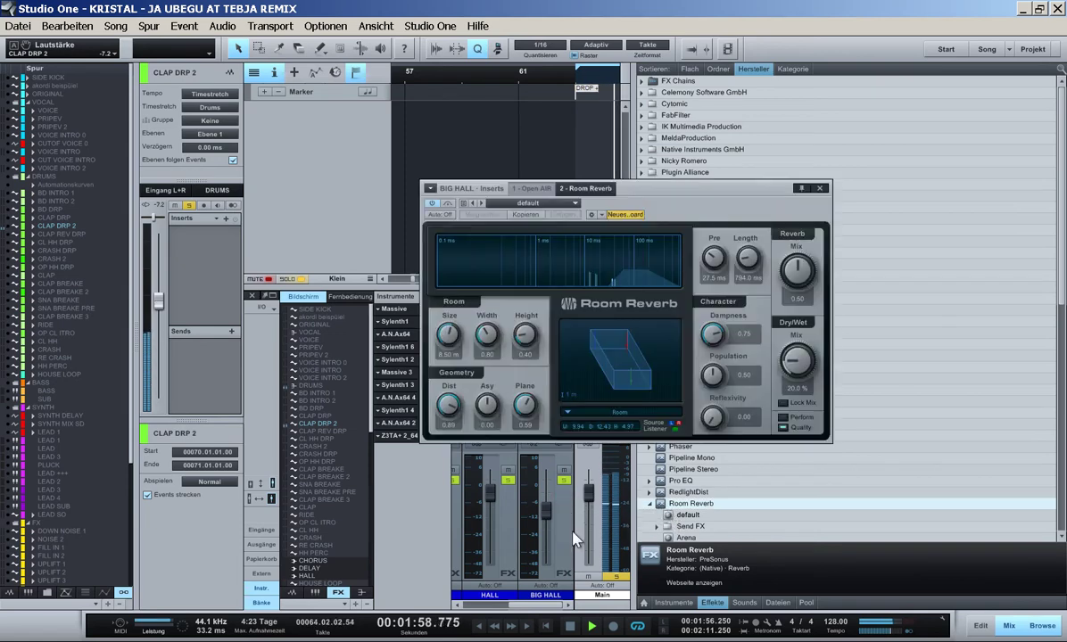
left_click(1005, 627)
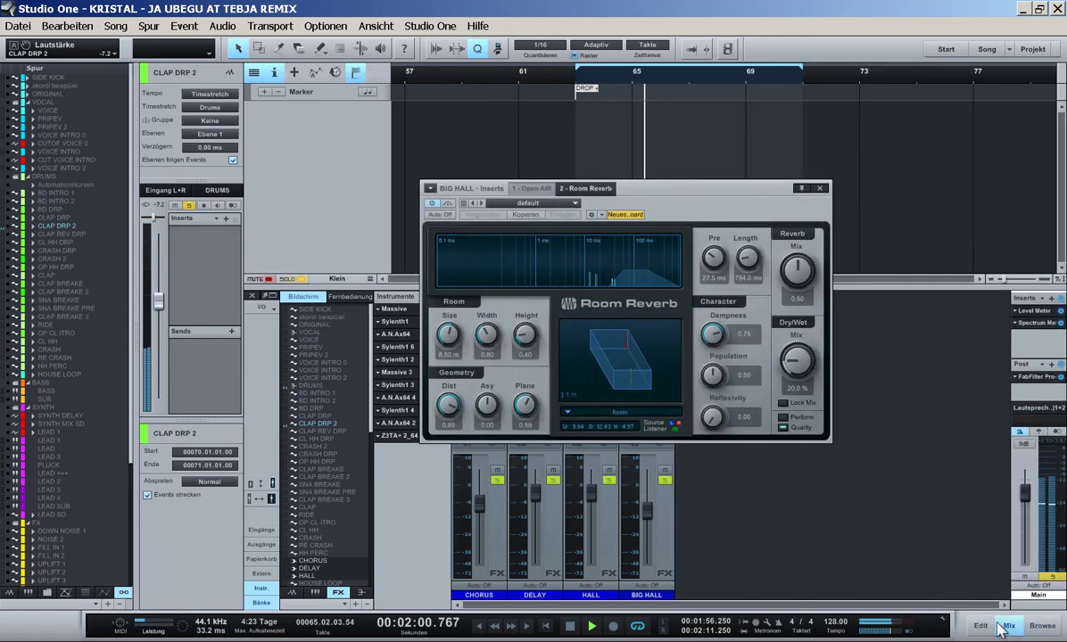
left_click(820, 189)
- Add an effects channel named ROOM with Room Reverb locked at 100 % wet, and colour it blue like the other effects channels
left_click_drag(646, 322, 740, 342)
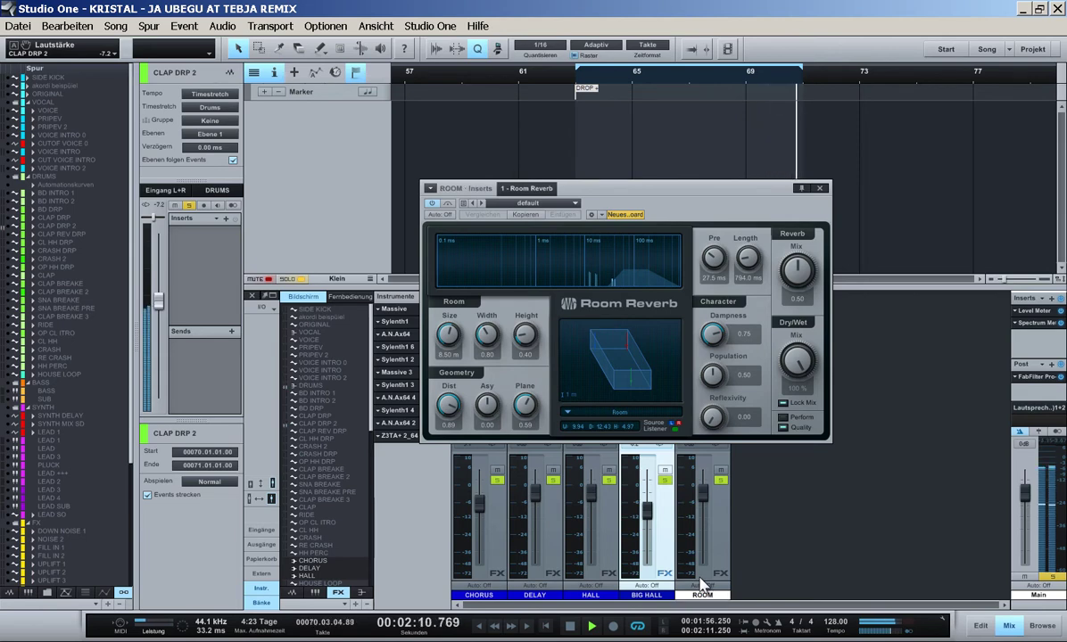
left_click(705, 596)
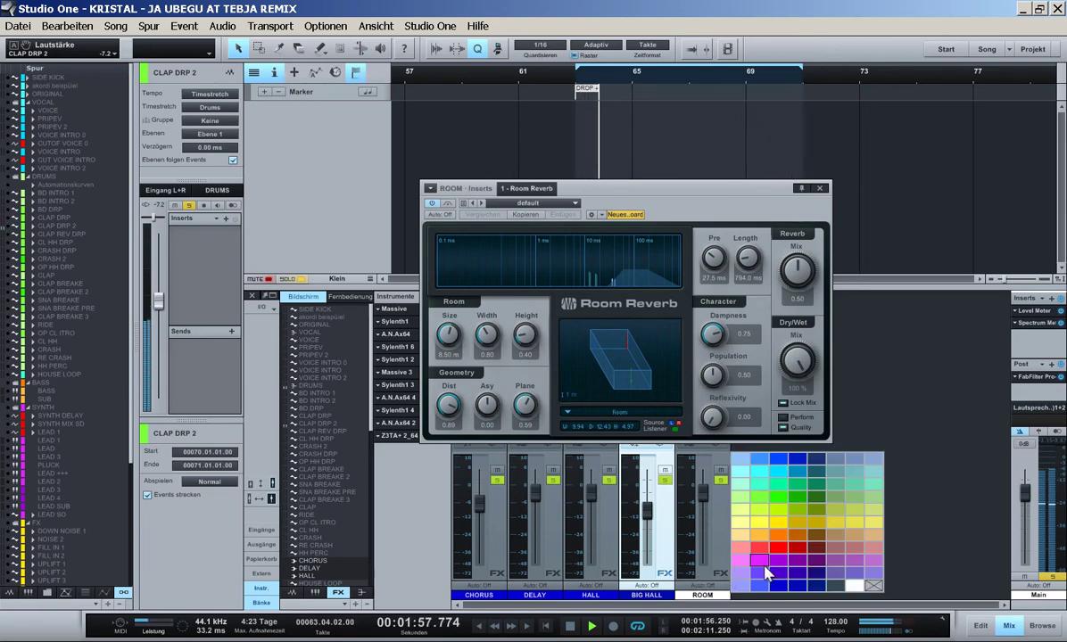
left_click(781, 585)
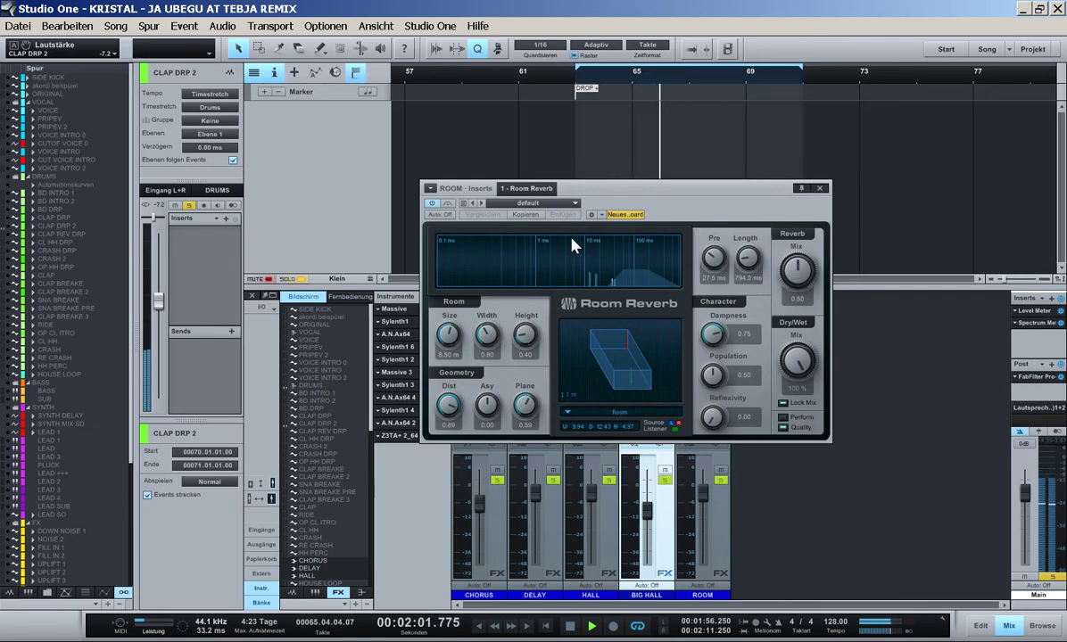
- Load the Medium Studio preset from the Send FX folder into the ROOM channel's Room Reverb
left_click(575, 204)
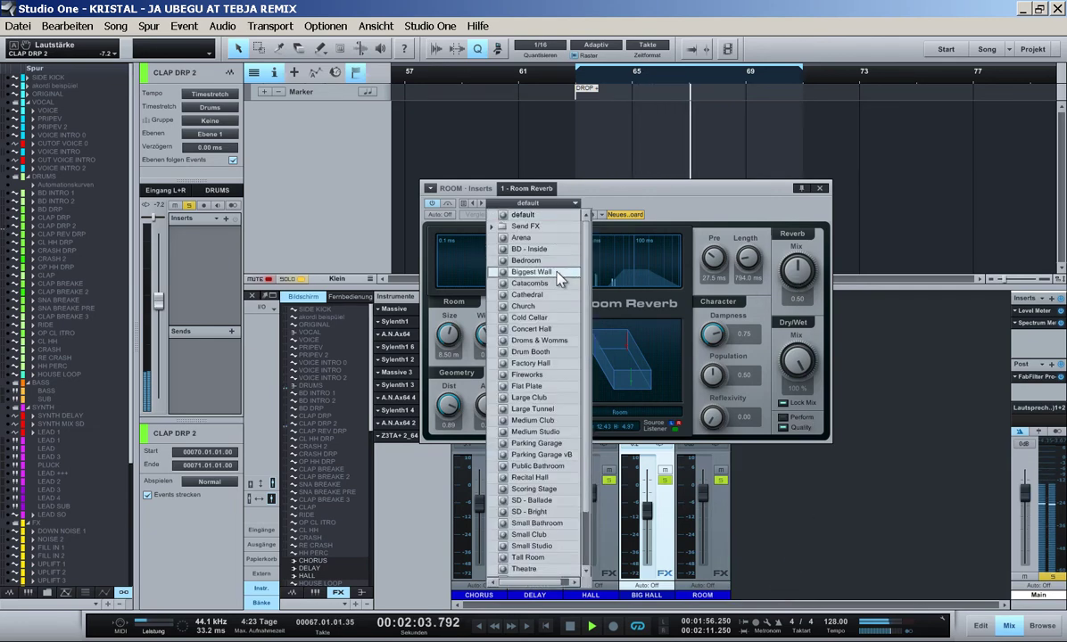
left_click(533, 226)
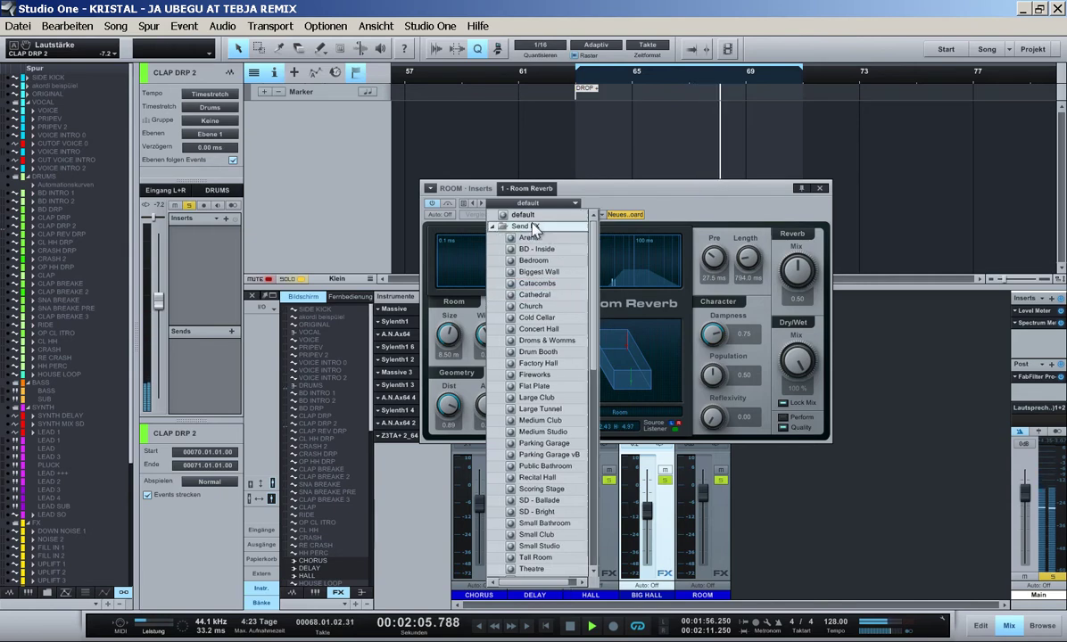
left_click(559, 434)
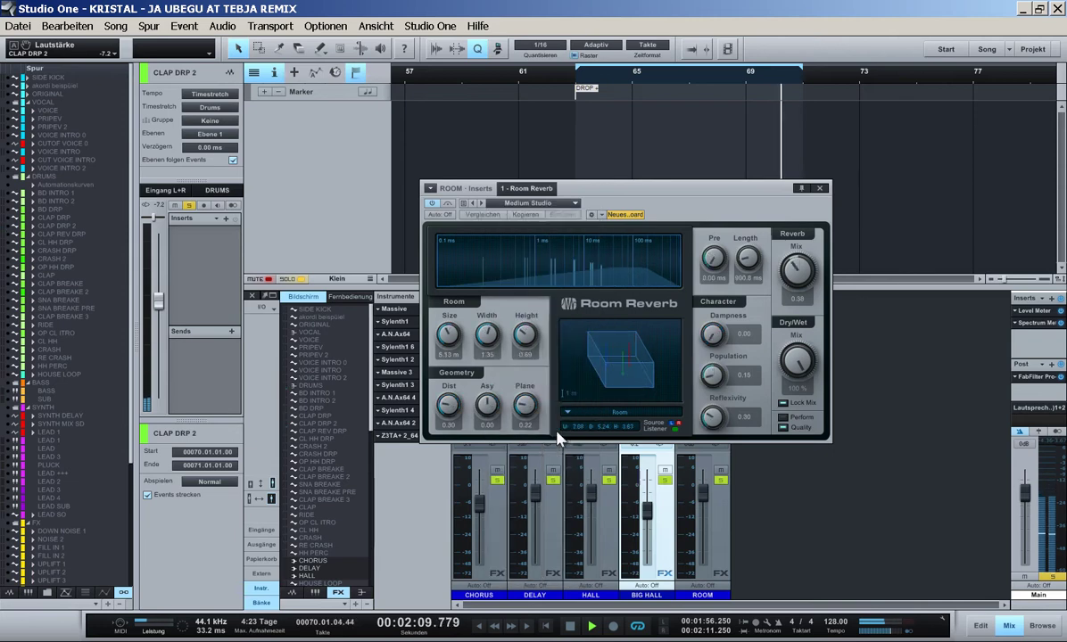
left_click(822, 190)
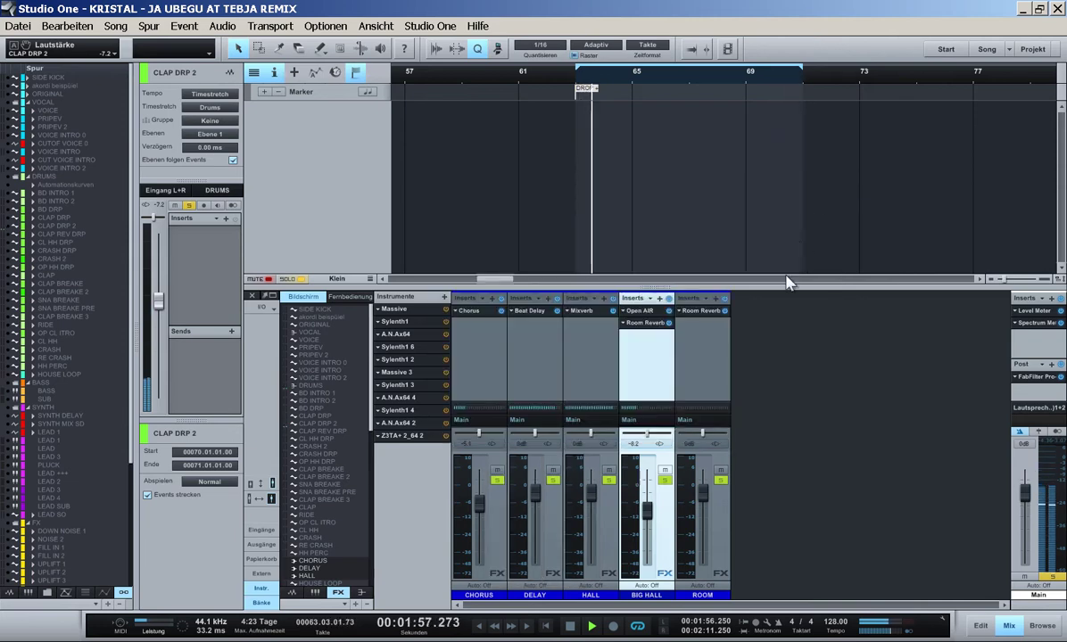
- Check the Room Reverb on BIG HALL and remove it from that channel's inserts
left_click(629, 323)
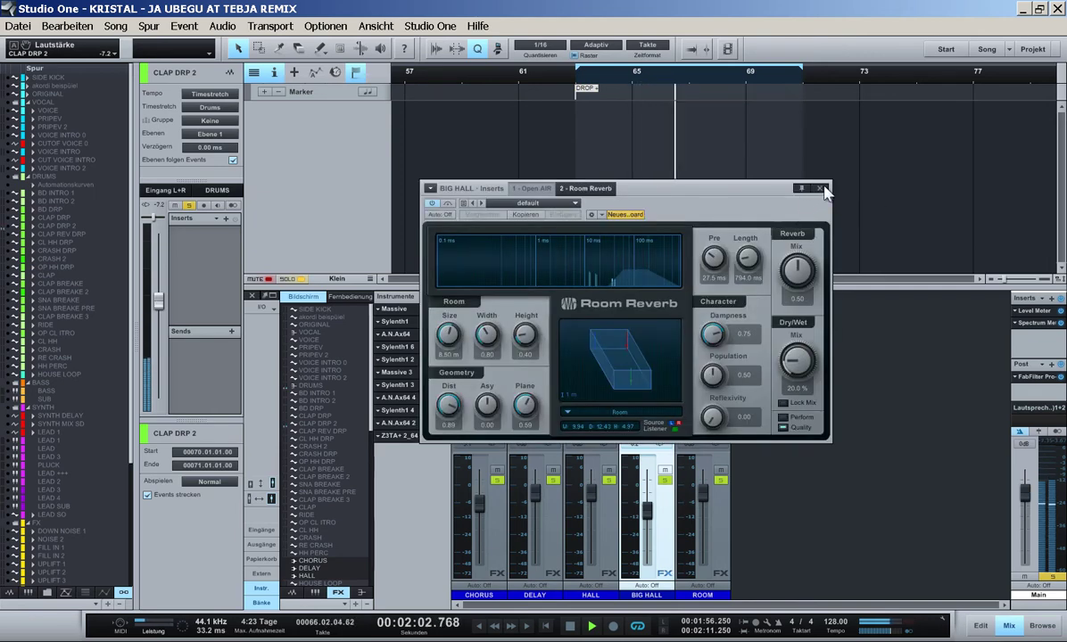
left_click(821, 188)
right_click(635, 323)
left_click(647, 405)
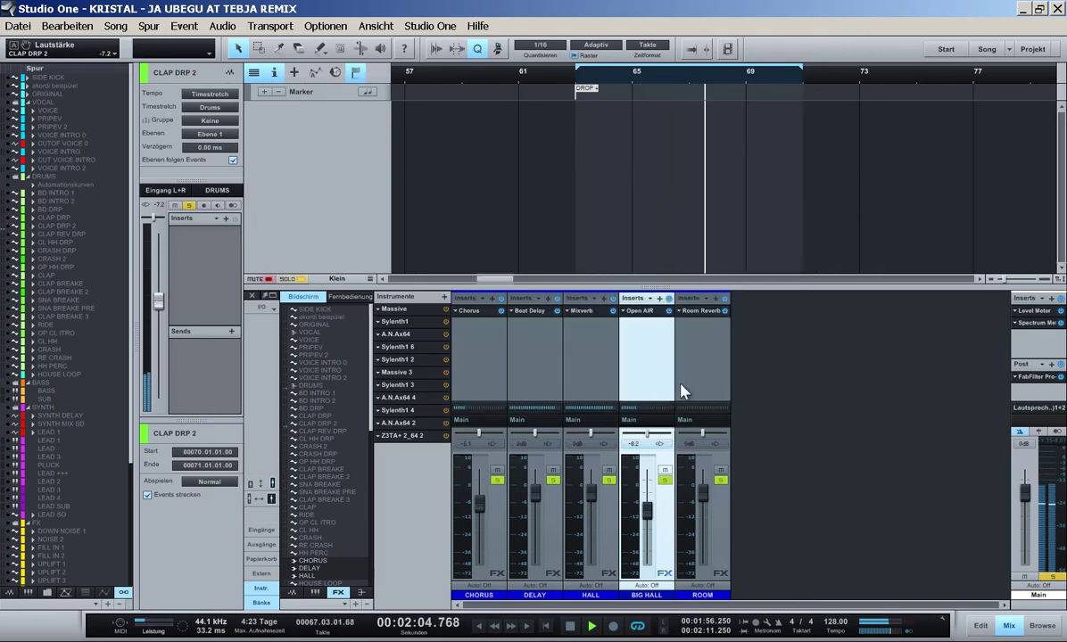
- Show the audio and instrument tracks again and close the mixer to return to the drum tracks
key("F3")
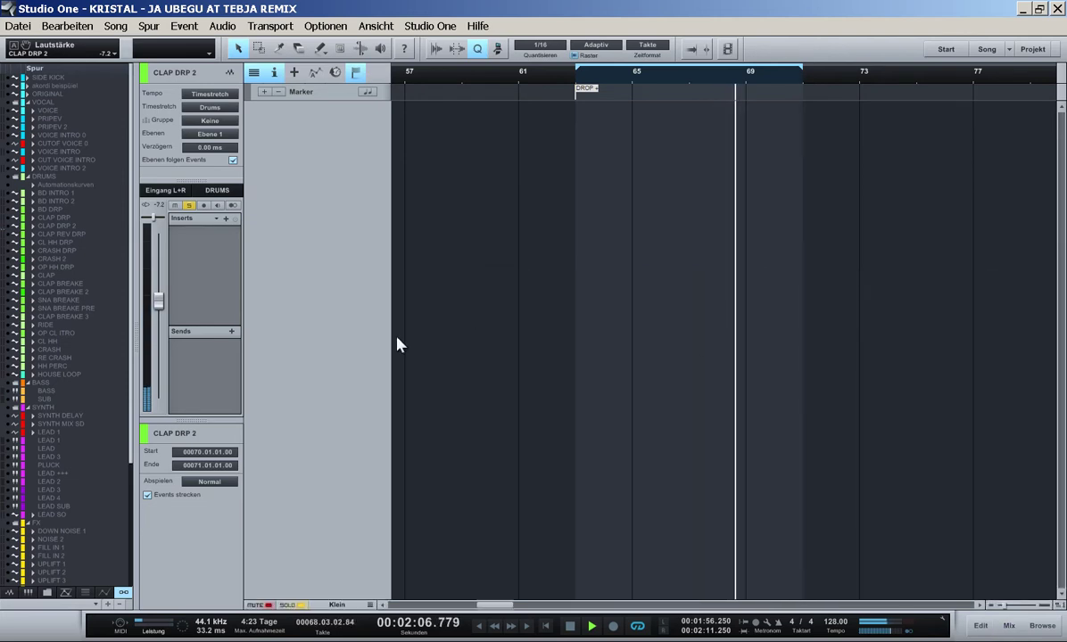
key("F3")
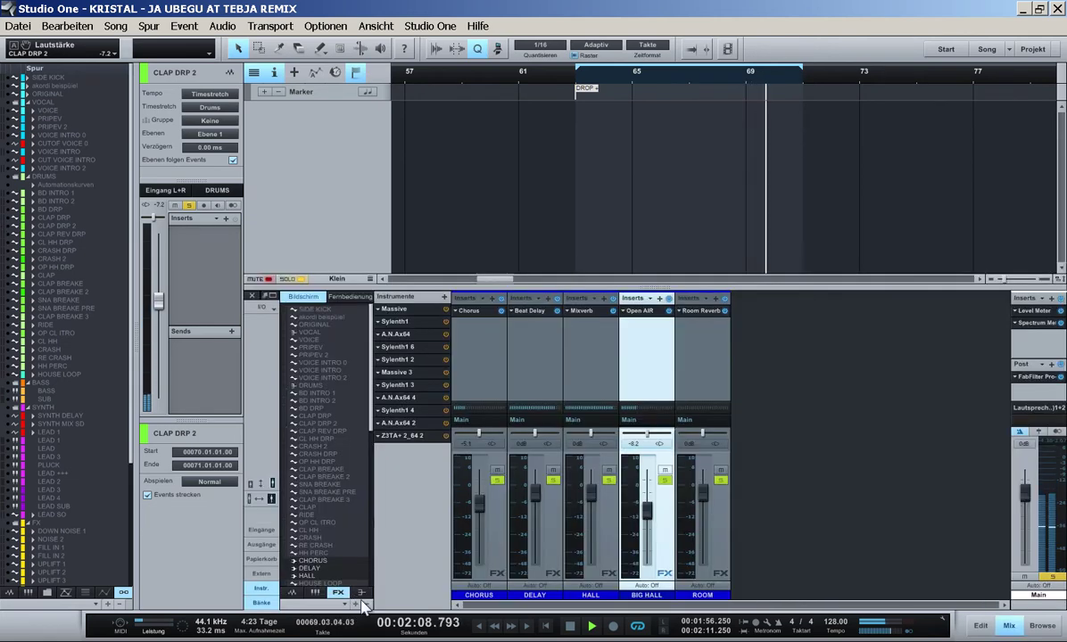
left_click(315, 592)
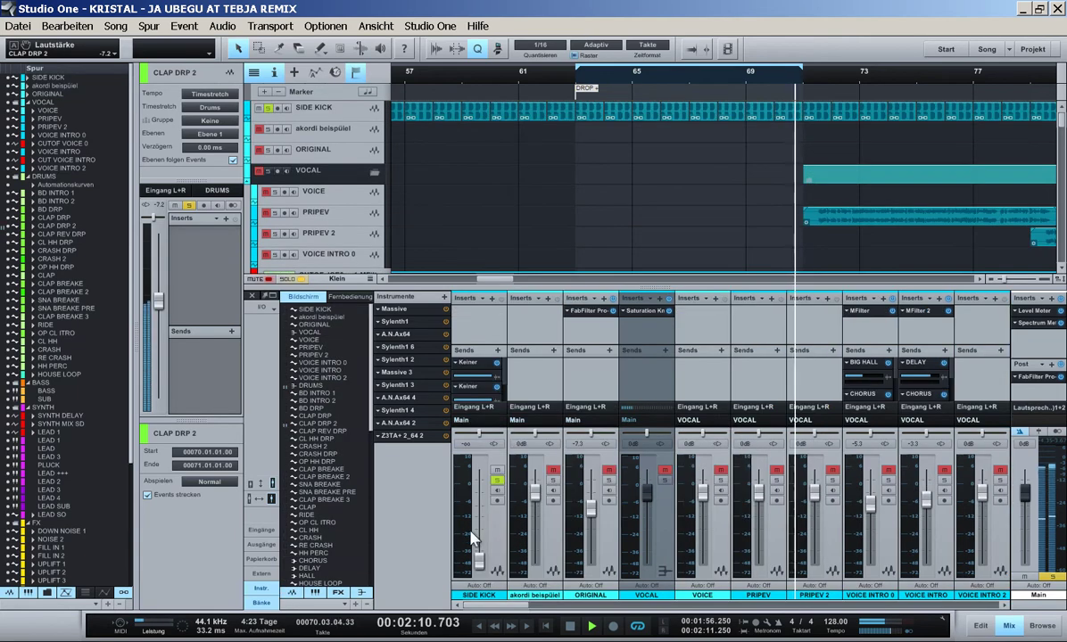
key("F3")
scroll(500, 536, "down", 3)
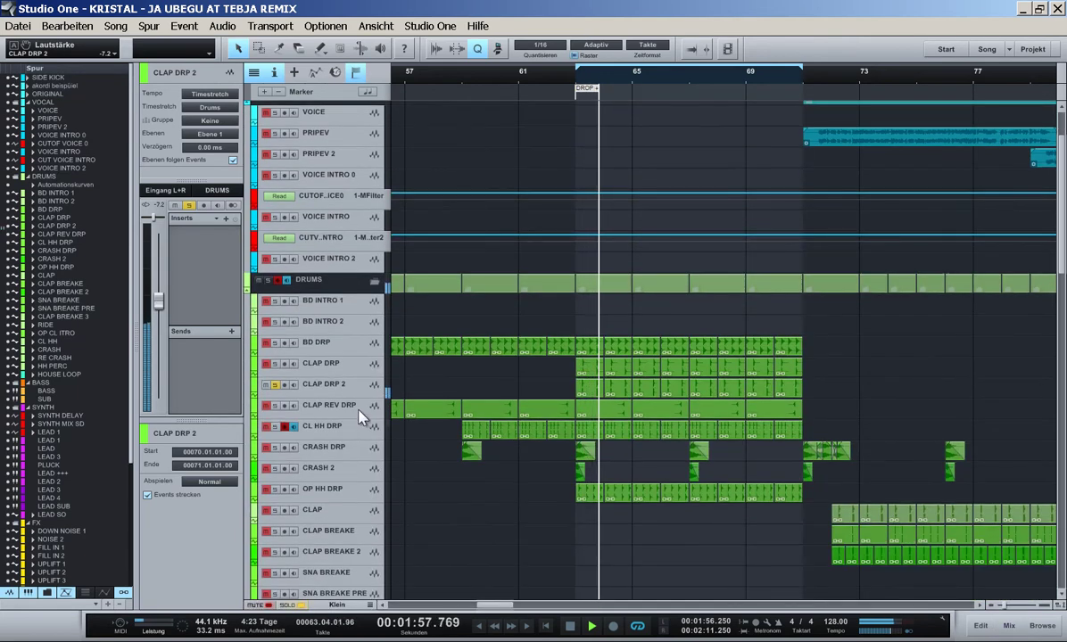
- Add a send from CLAP DRP 2 to ROOM at -25.3 dB and turn off the track's solo
left_click(332, 385)
left_click(232, 333)
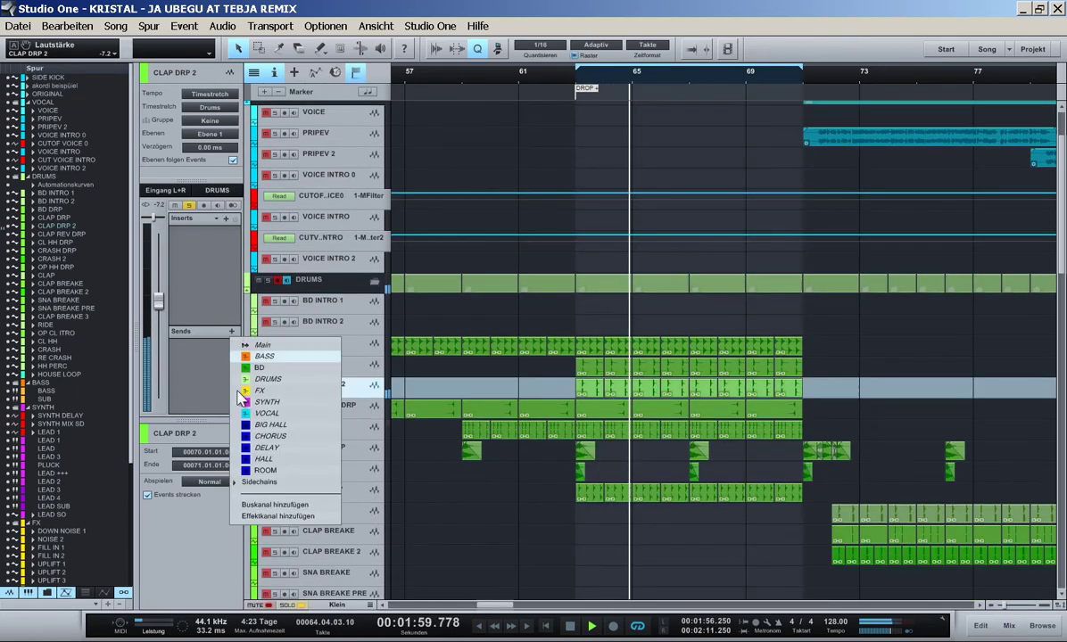
left_click(283, 476)
left_click_drag(204, 361, 187, 361)
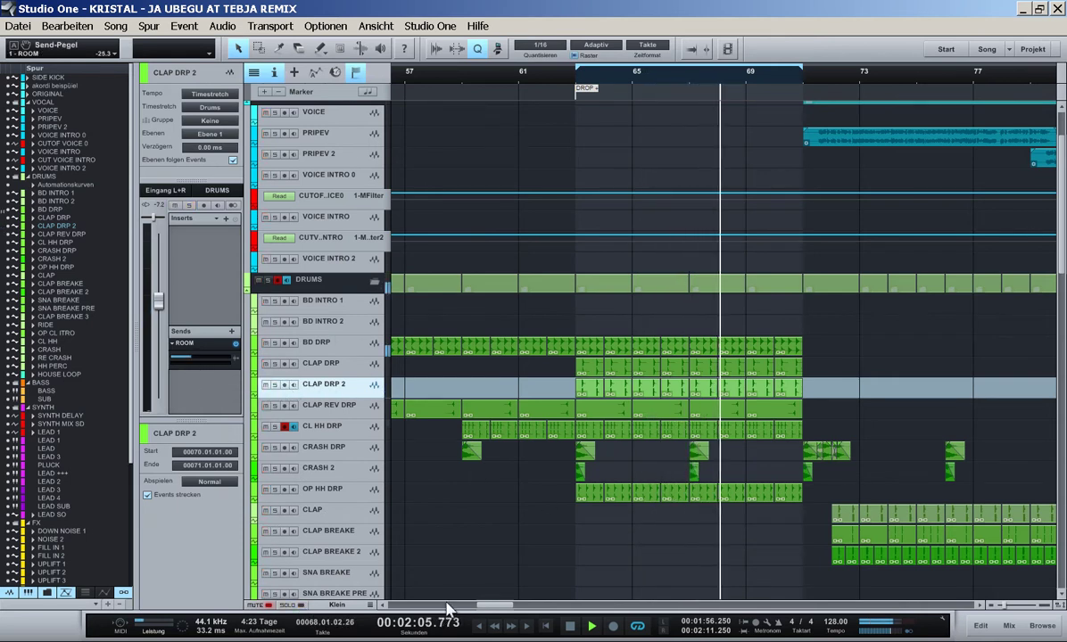
- Save the song with the new clap layer and room send
key("w")
key("shift+w")
key("shift+w")
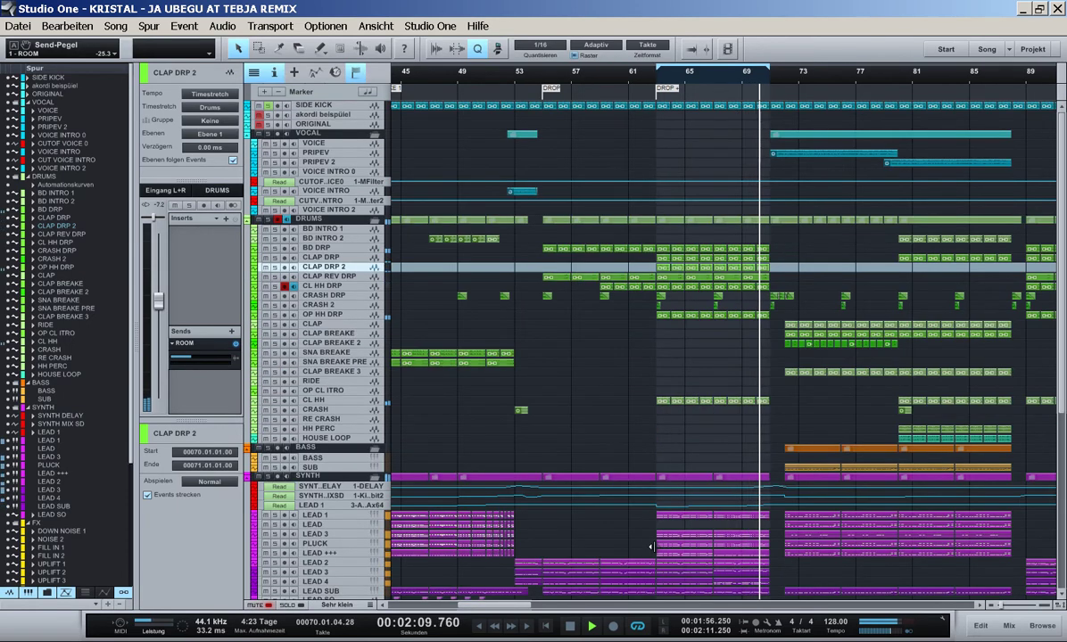
key("ctrl+s")
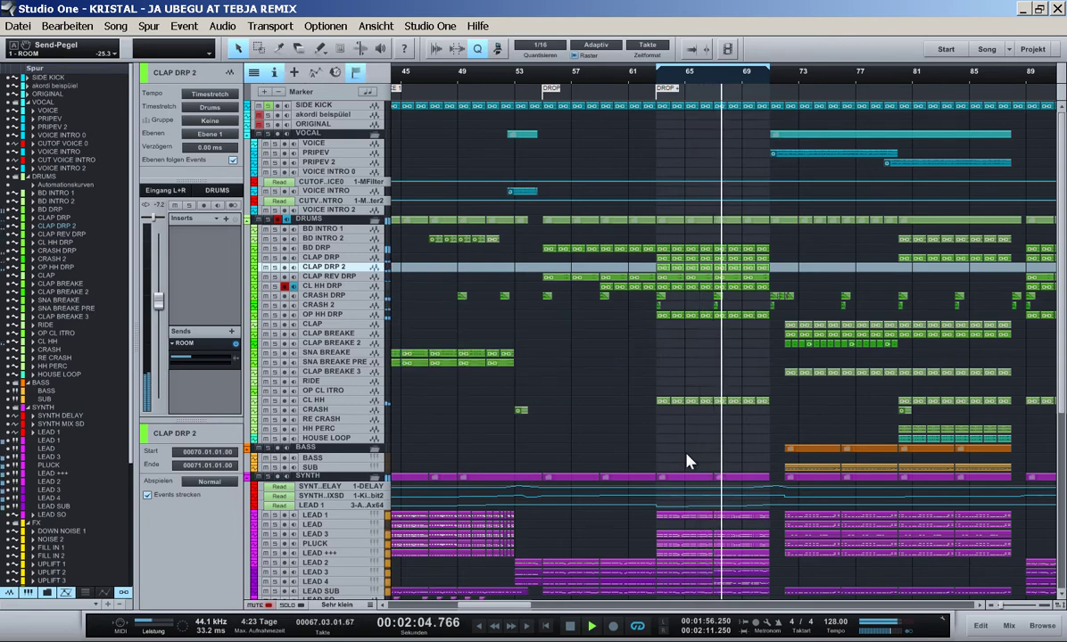
scroll(689, 462, "down", 3)
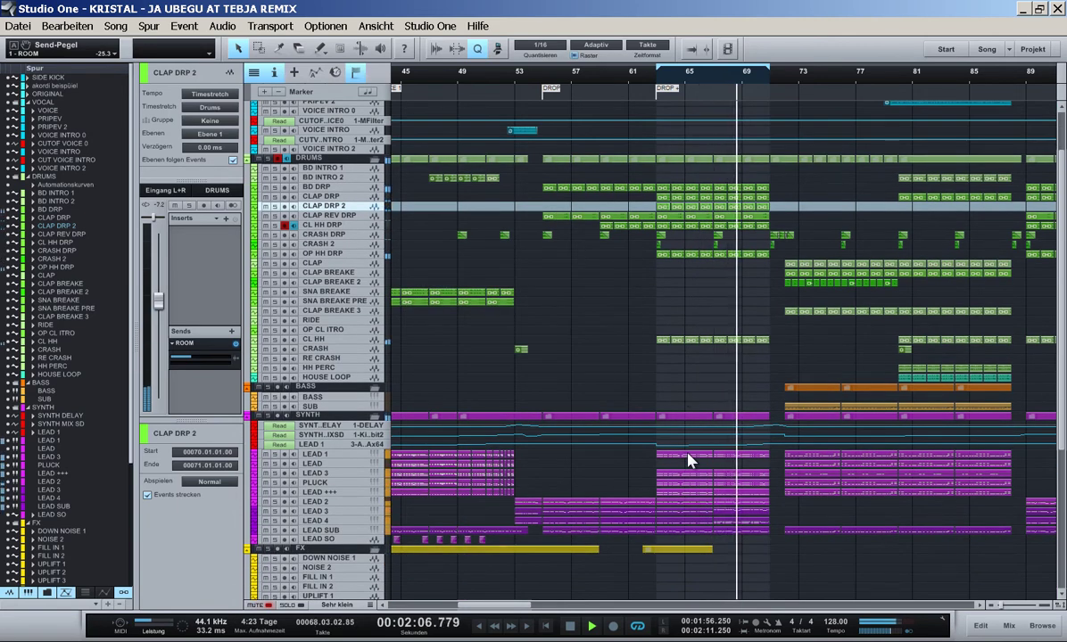
scroll(689, 461, "up", 3)
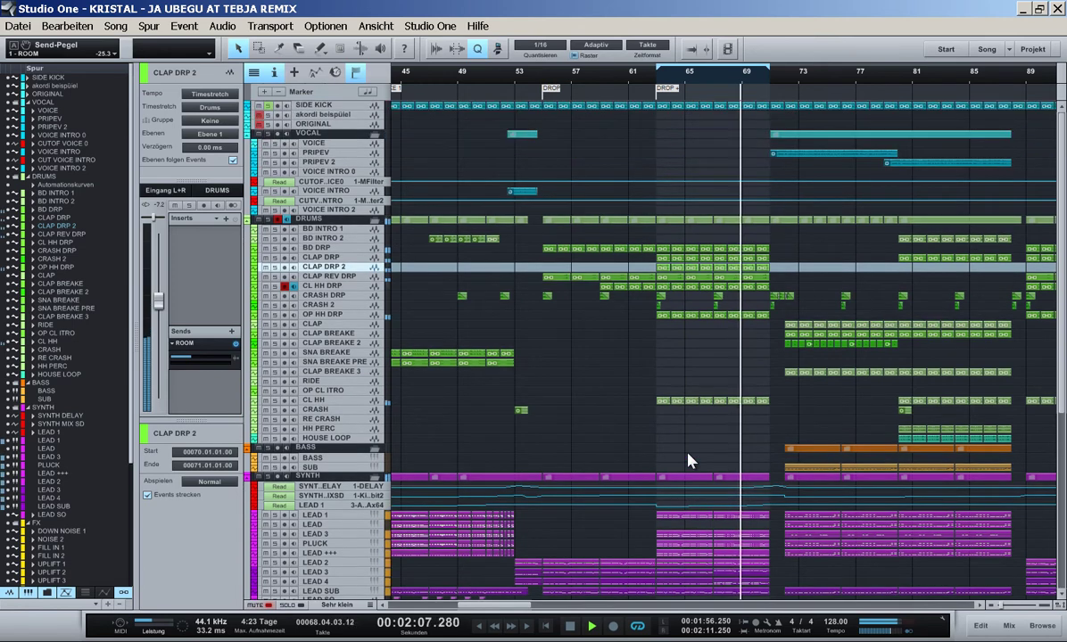
- Insert FabFilter Pro-MB from the effects browser on the DRUMS bus
left_click(312, 219)
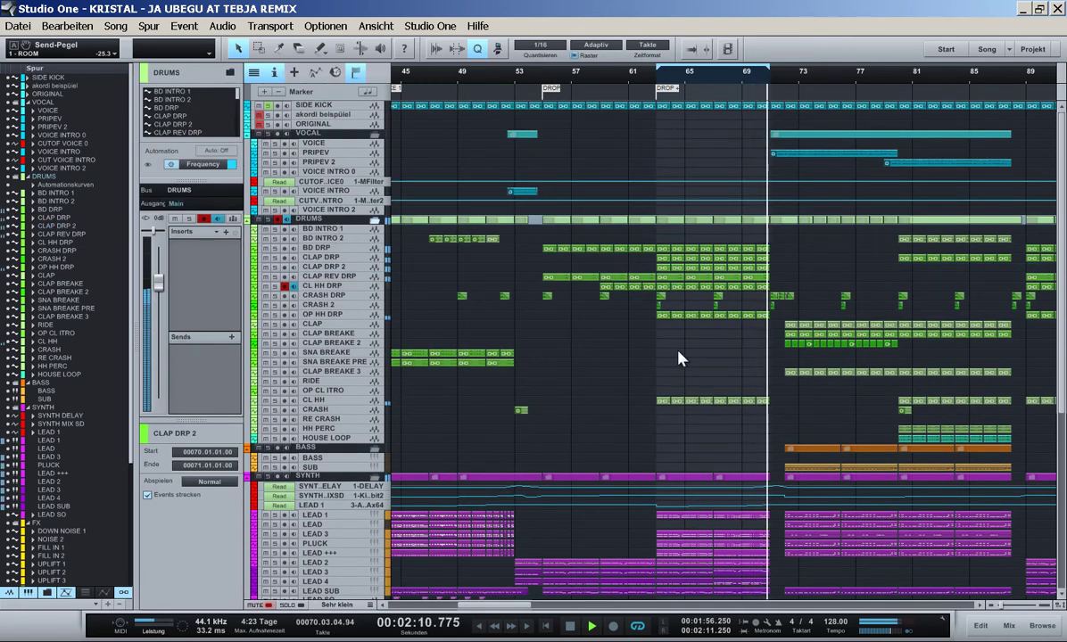
left_click(1043, 626)
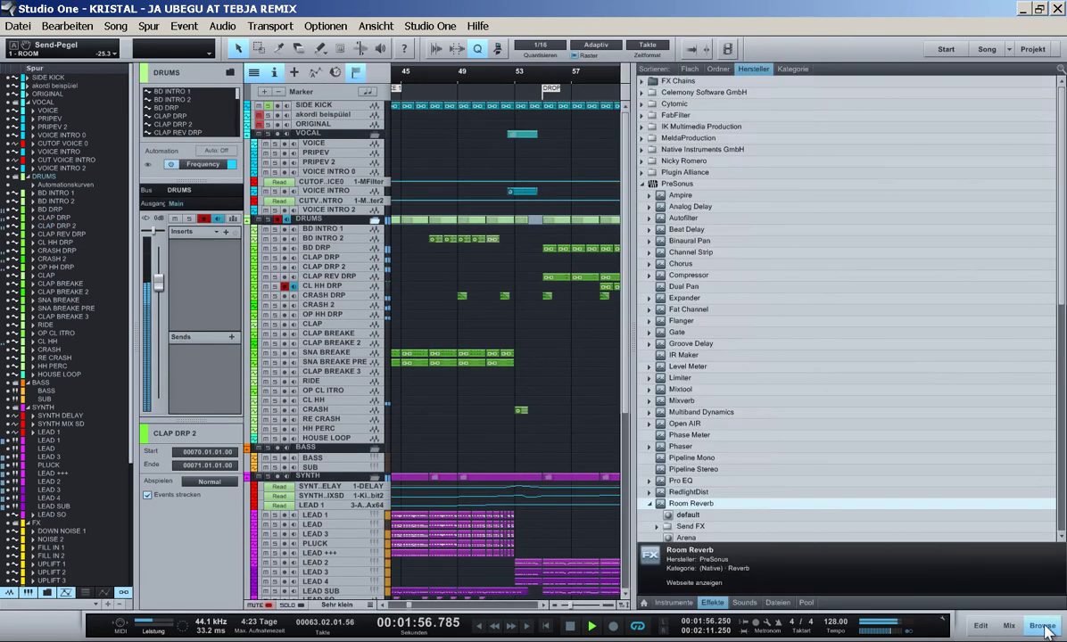
double_click(675, 183)
double_click(679, 174)
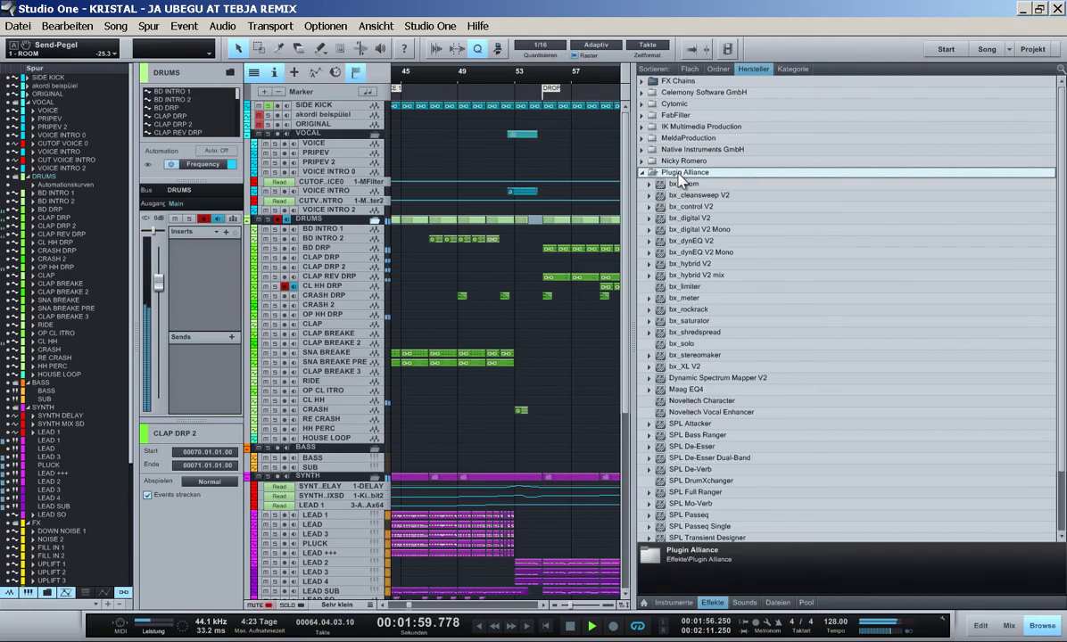
double_click(680, 173)
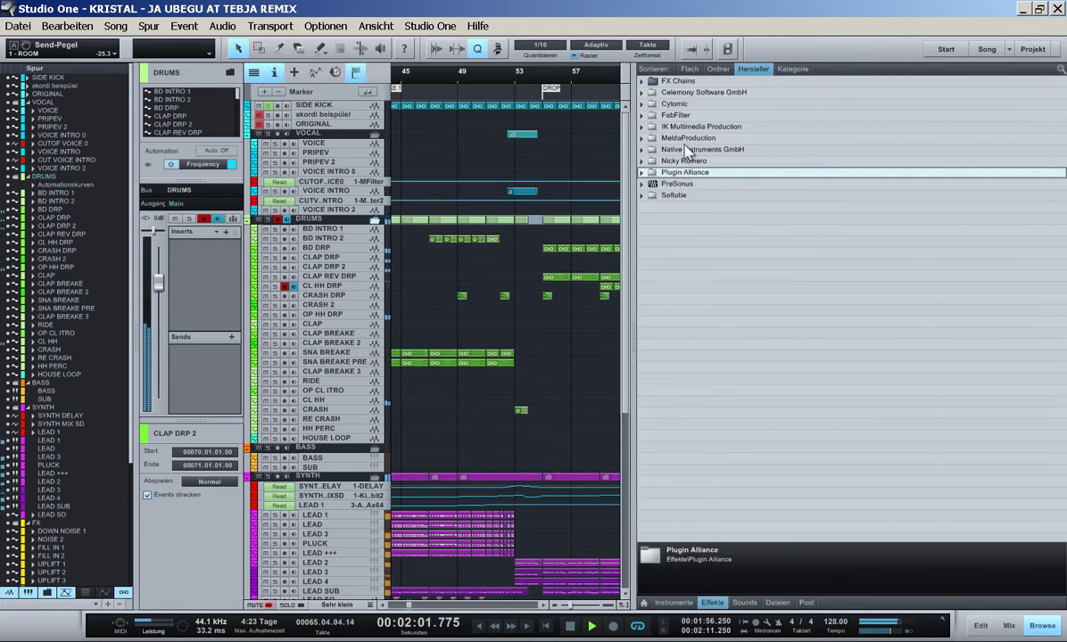
double_click(688, 150)
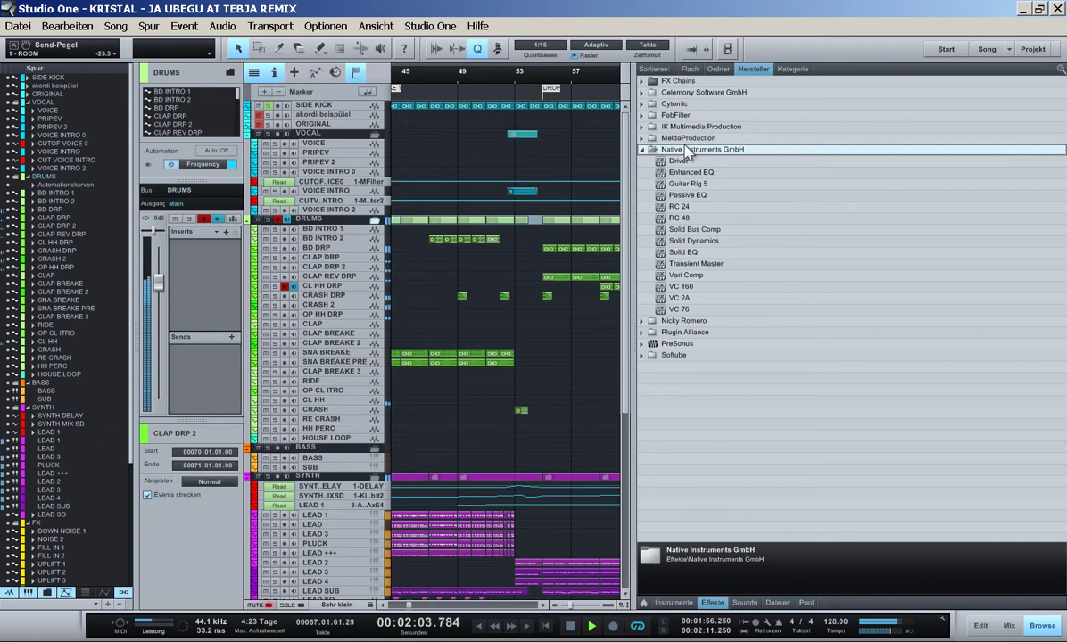
double_click(687, 150)
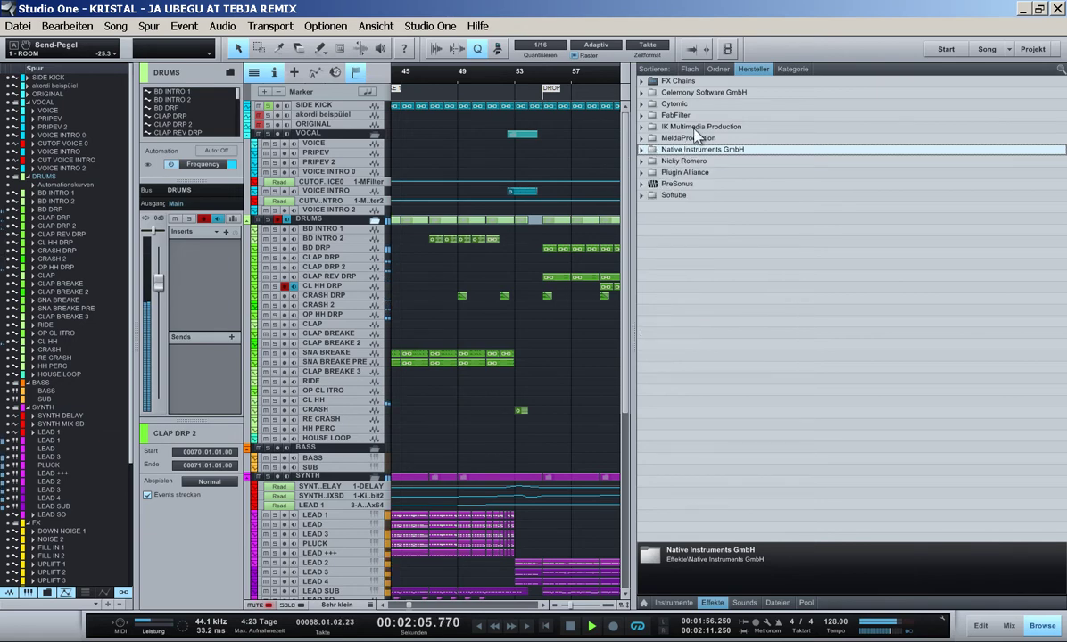
double_click(683, 117)
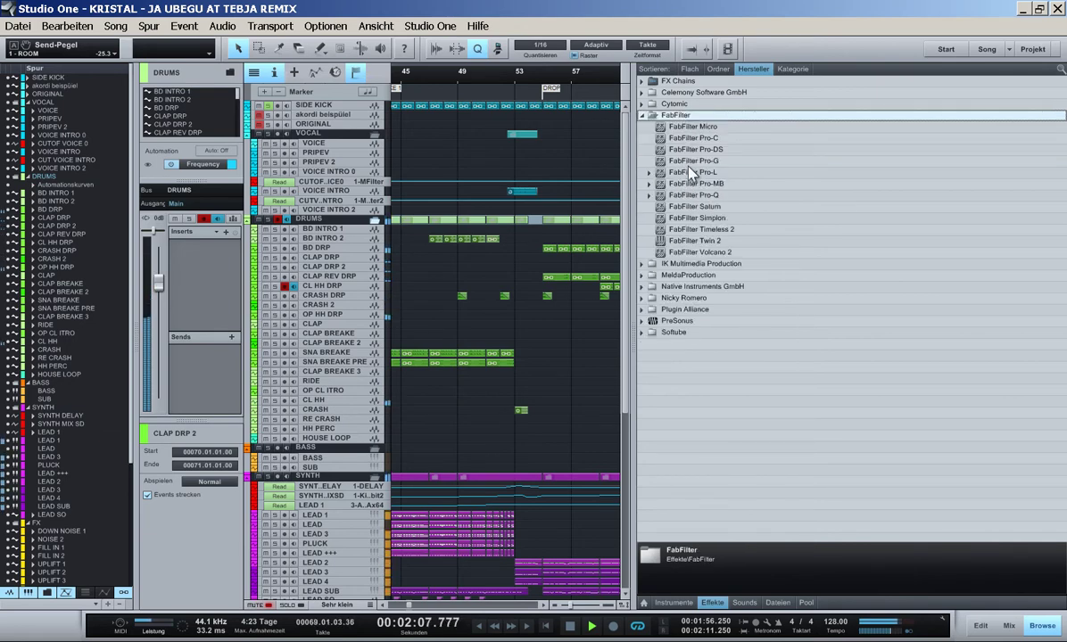
double_click(667, 184)
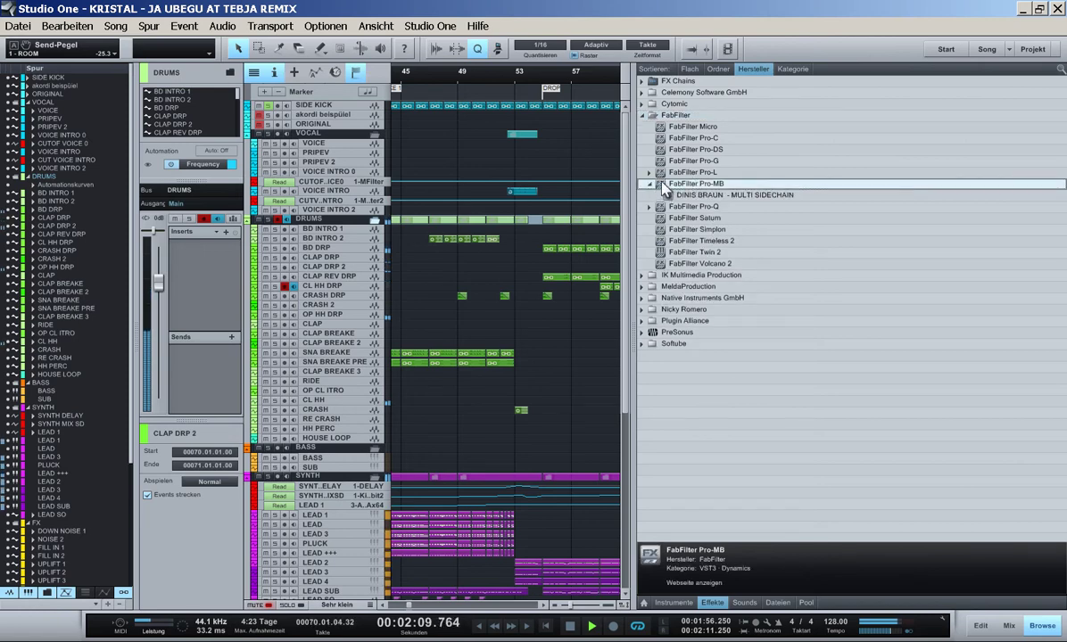
left_click_drag(665, 190, 313, 223)
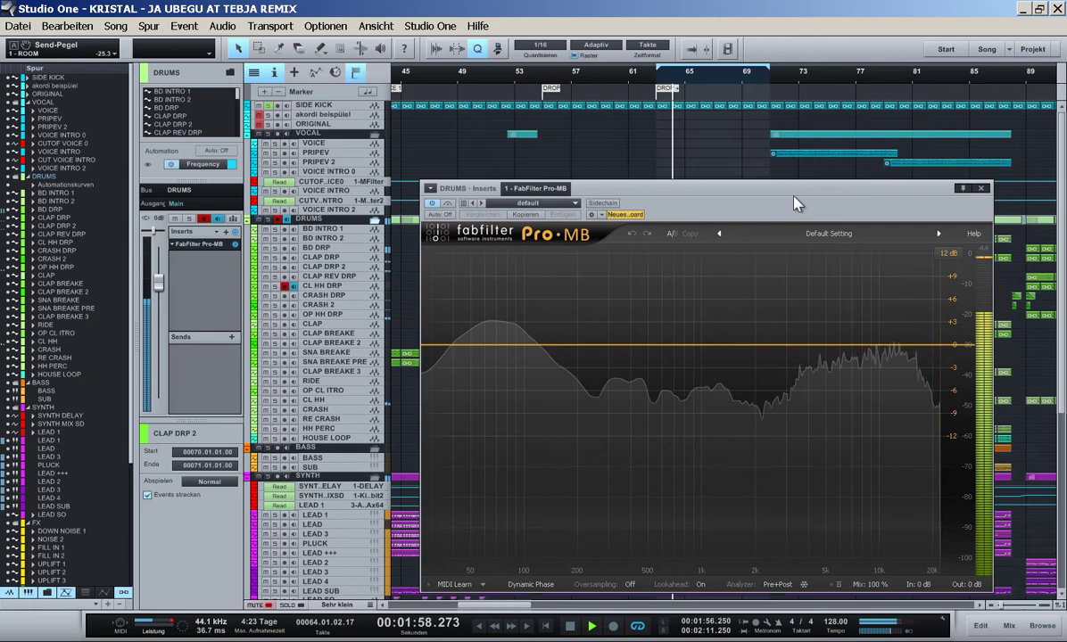
left_click_drag(793, 195, 719, 139)
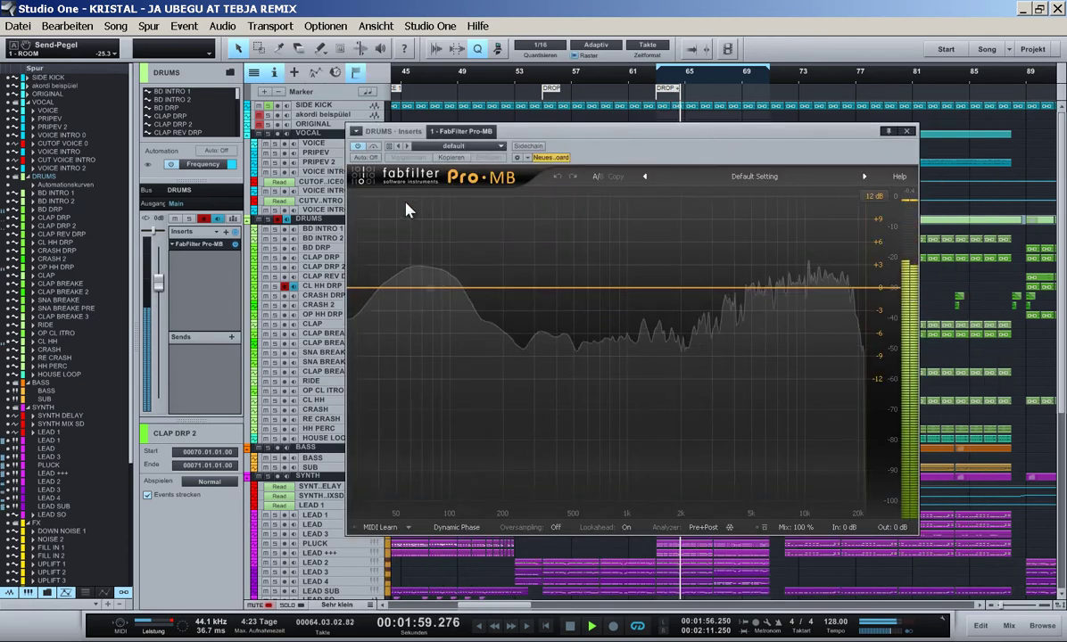
- Add a low compression band in Pro-MB with its upper crossover at about 165 Hz, audition it in solo and close the plug-in
left_click(511, 289)
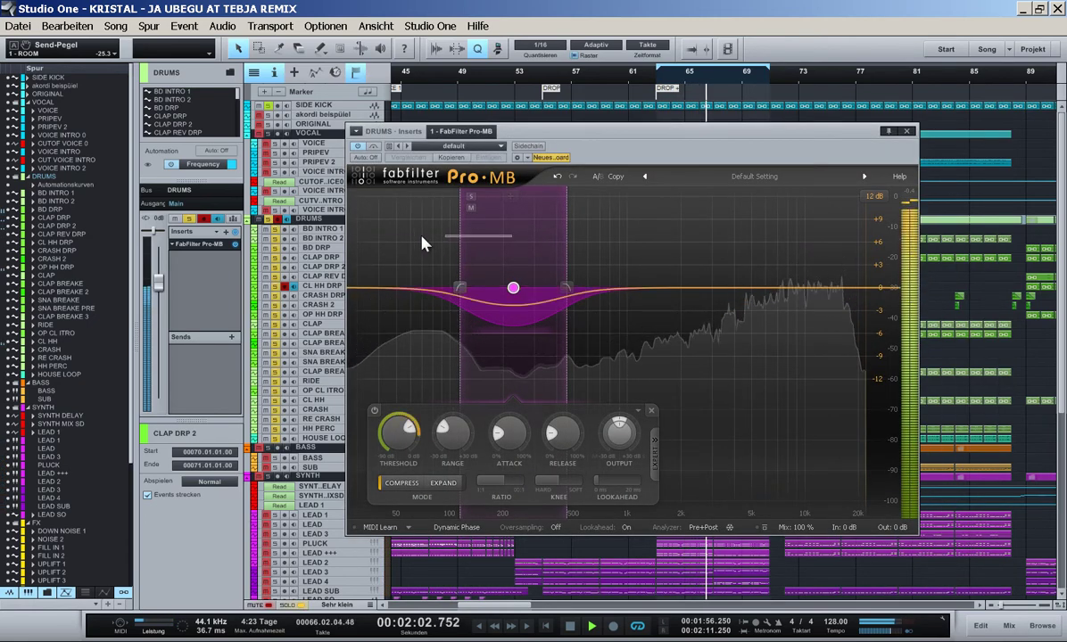
mouse_move(515, 290)
left_click_drag(513, 288, 406, 290)
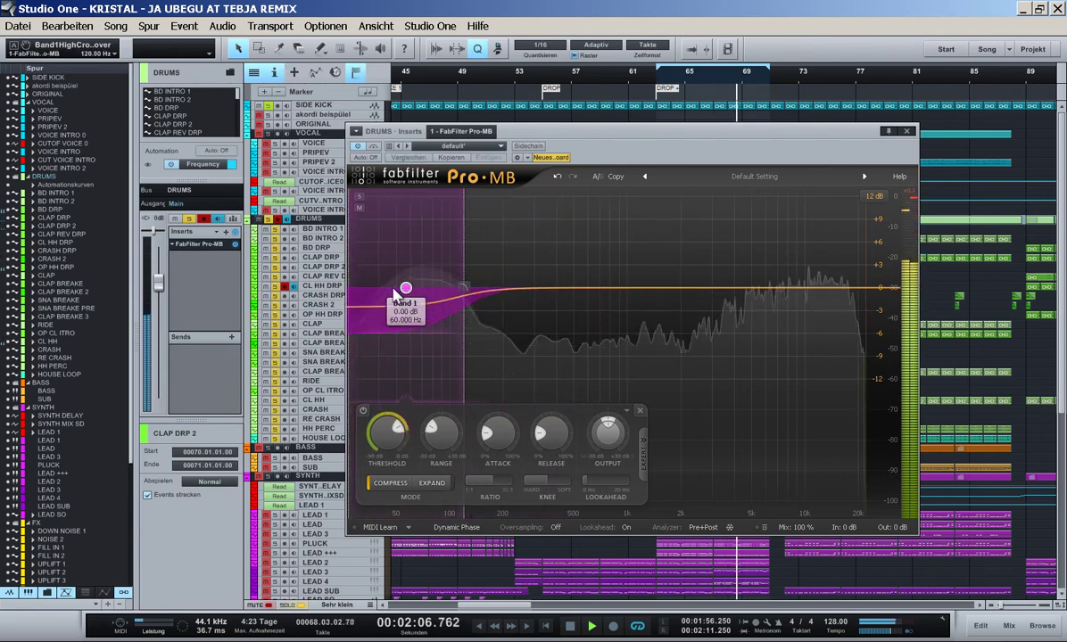
left_click_drag(472, 298, 518, 298)
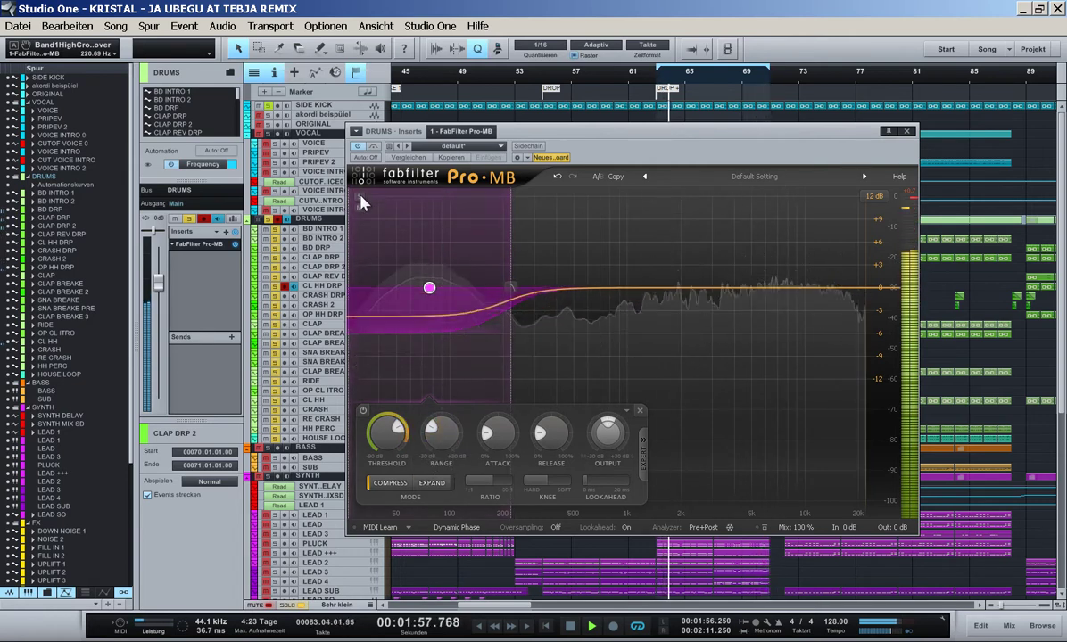
left_click_drag(510, 290, 488, 290)
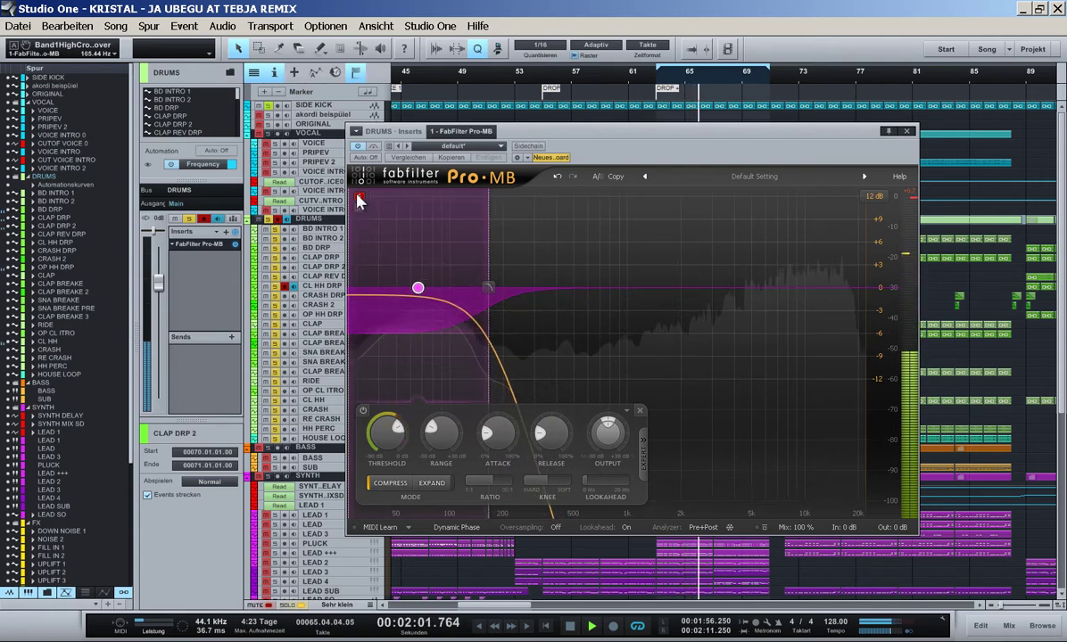
left_click(359, 195)
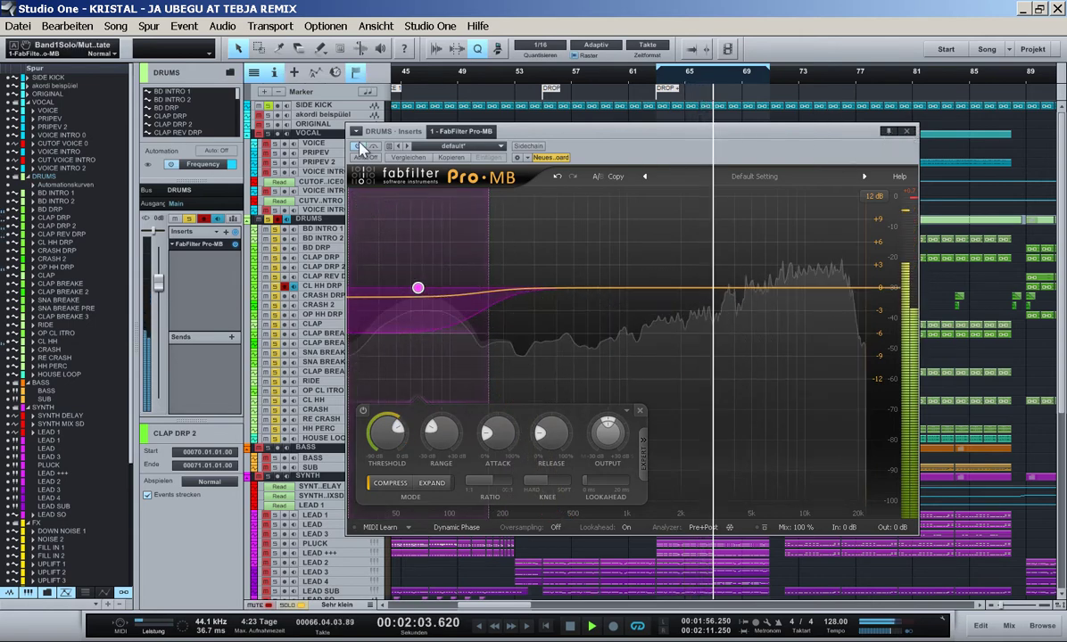
left_click(908, 132)
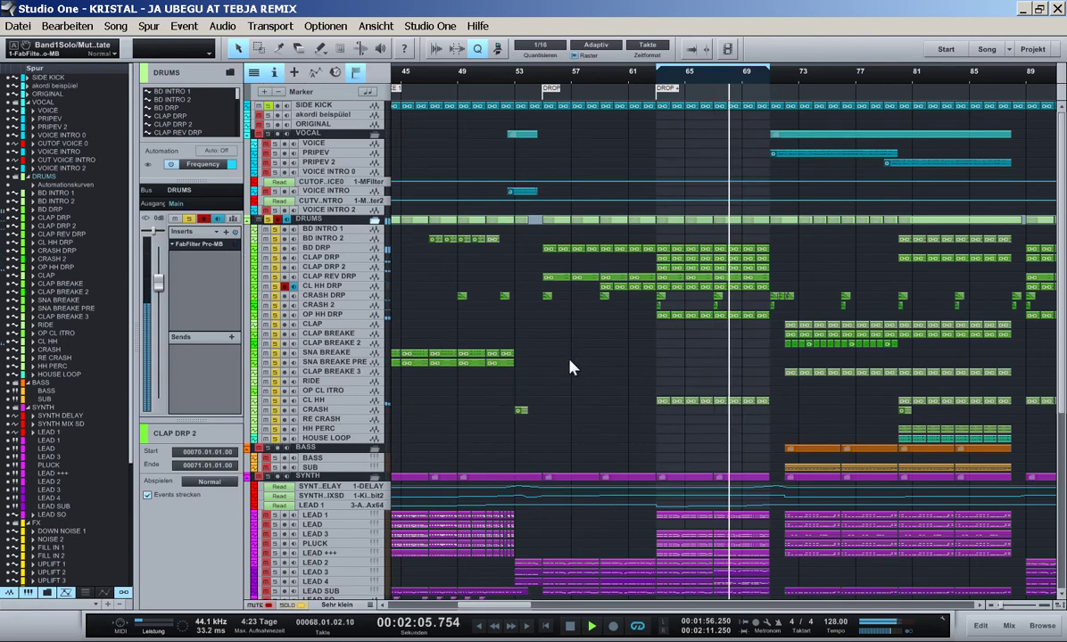
- Insert the PreSonus Pro EQ with default settings on the CLAP DRP track
left_click(361, 250)
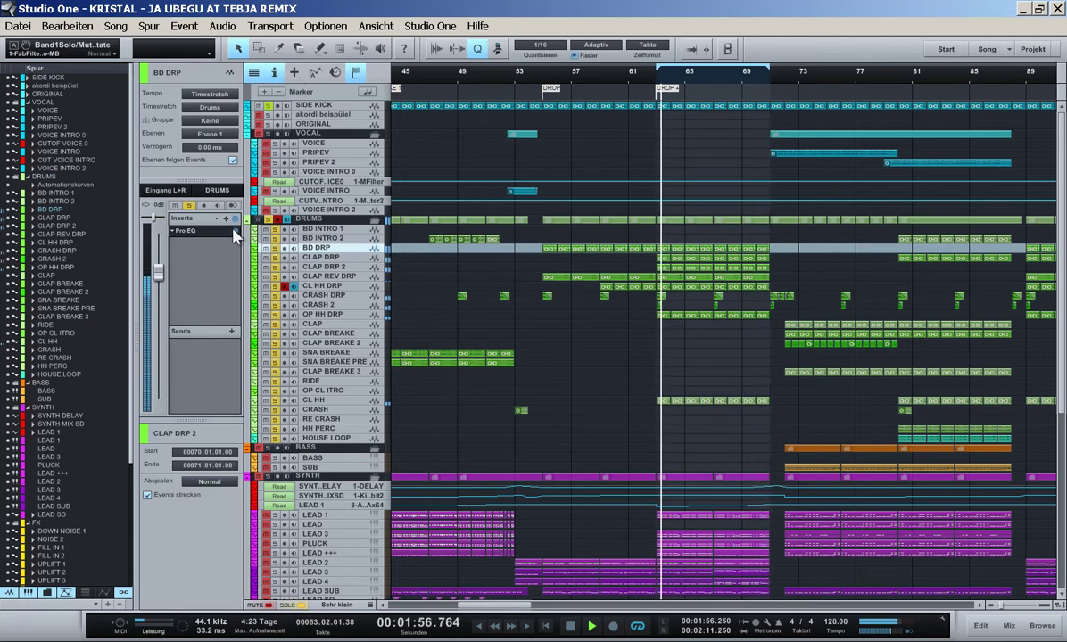
left_click(356, 259)
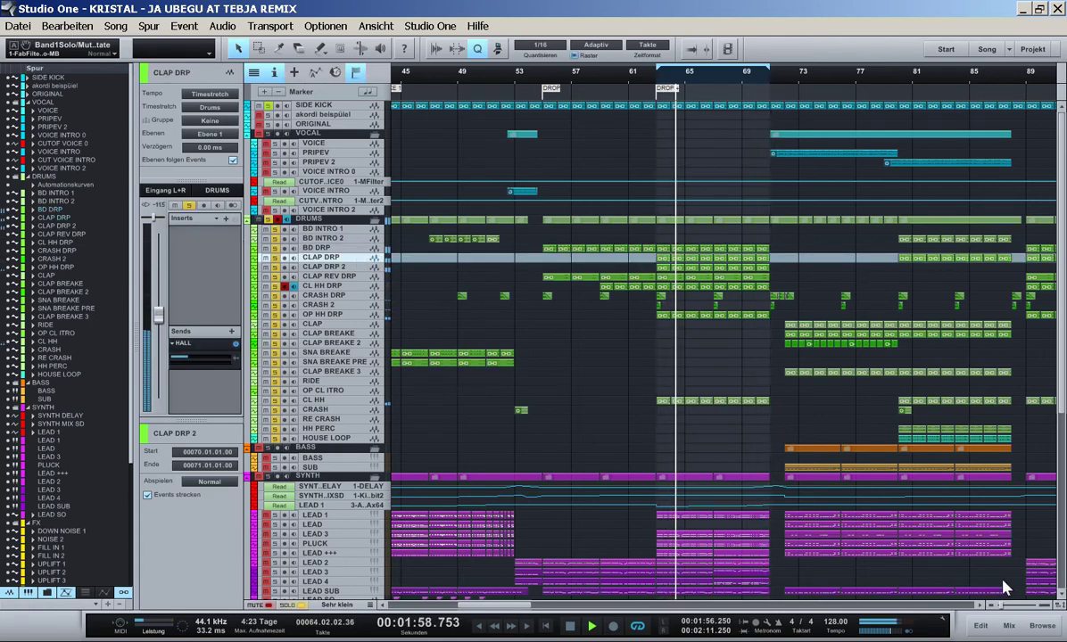
left_click(1043, 625)
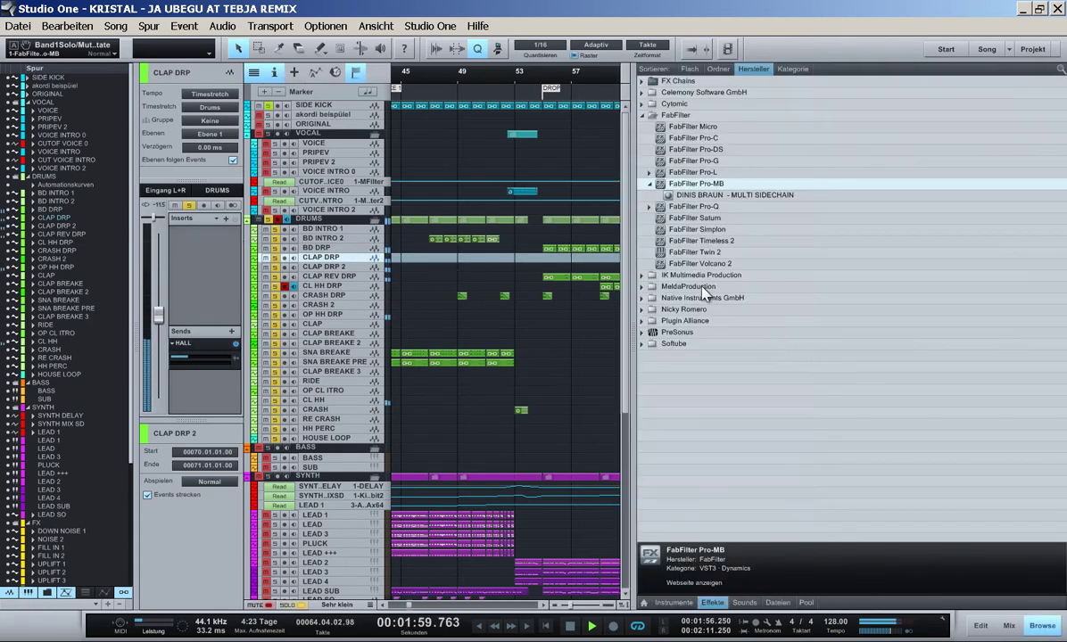
left_click(651, 183)
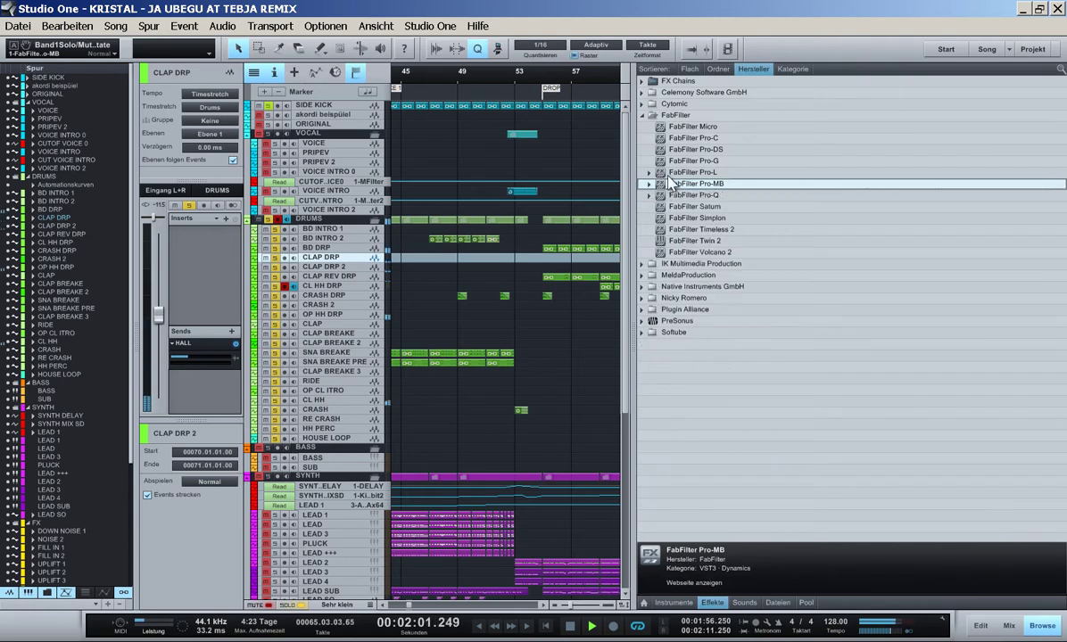
double_click(668, 117)
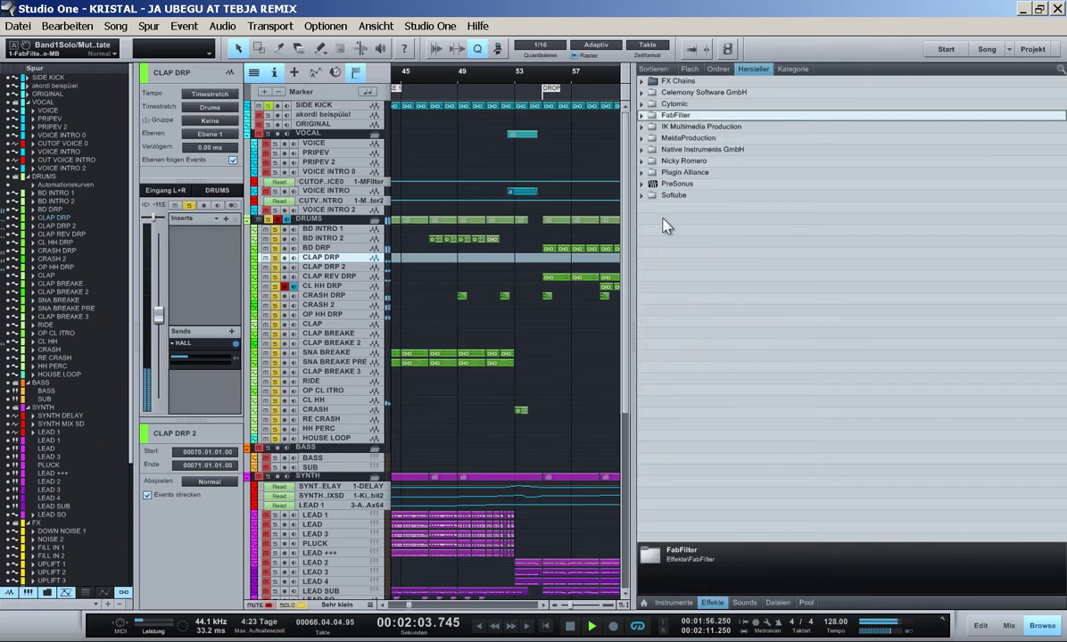
double_click(668, 174)
double_click(667, 175)
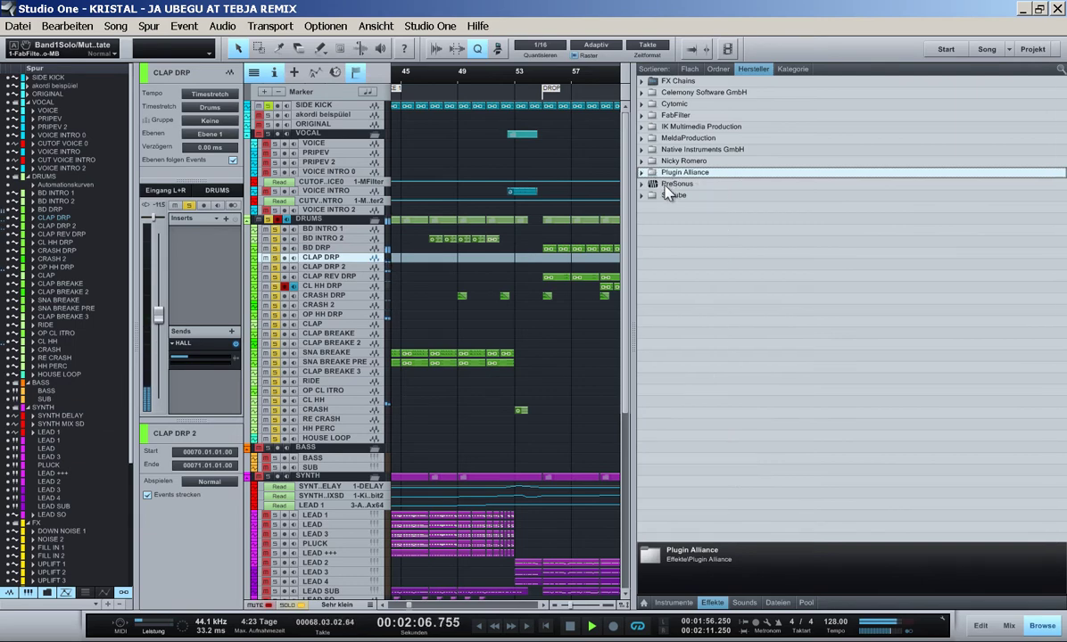
key("Down")
key("Up")
key("Right")
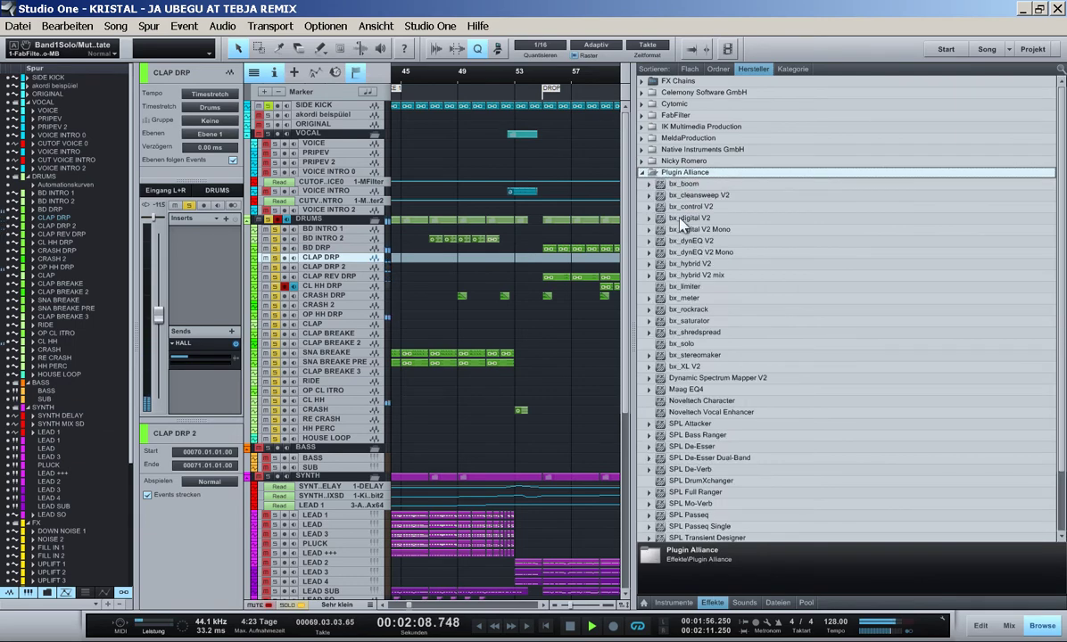
key("Left")
double_click(678, 184)
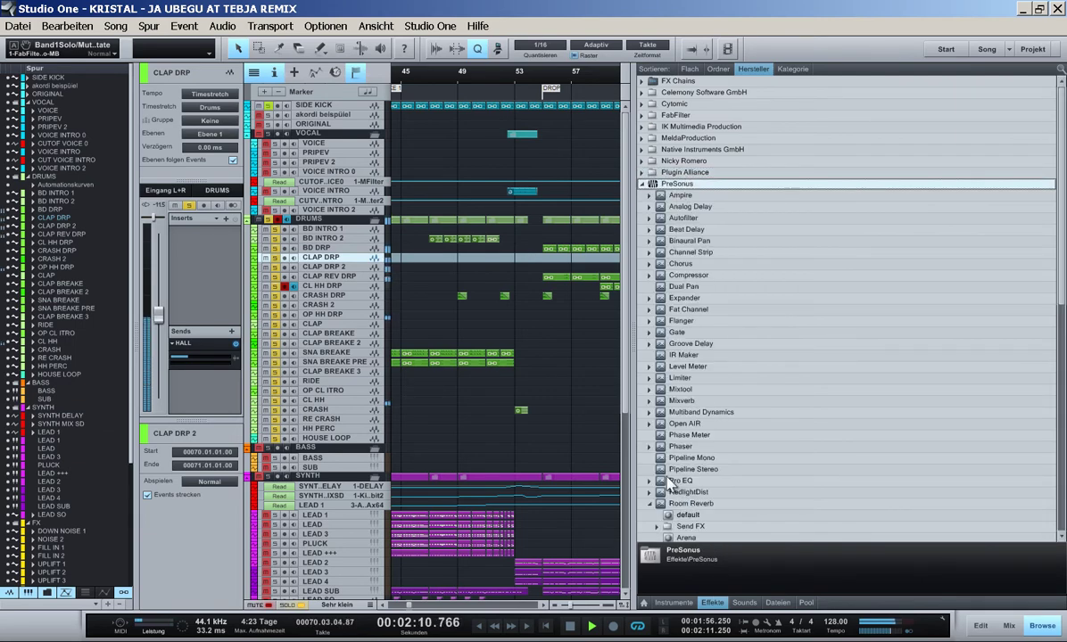
left_click_drag(661, 483, 352, 260)
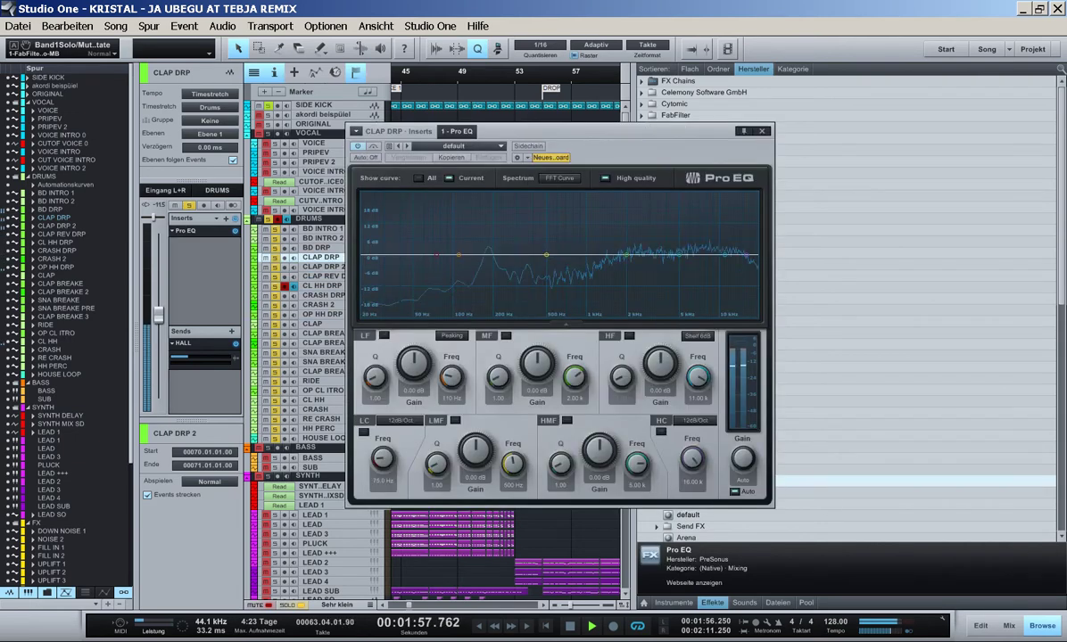
left_click(1041, 627)
left_click(762, 131)
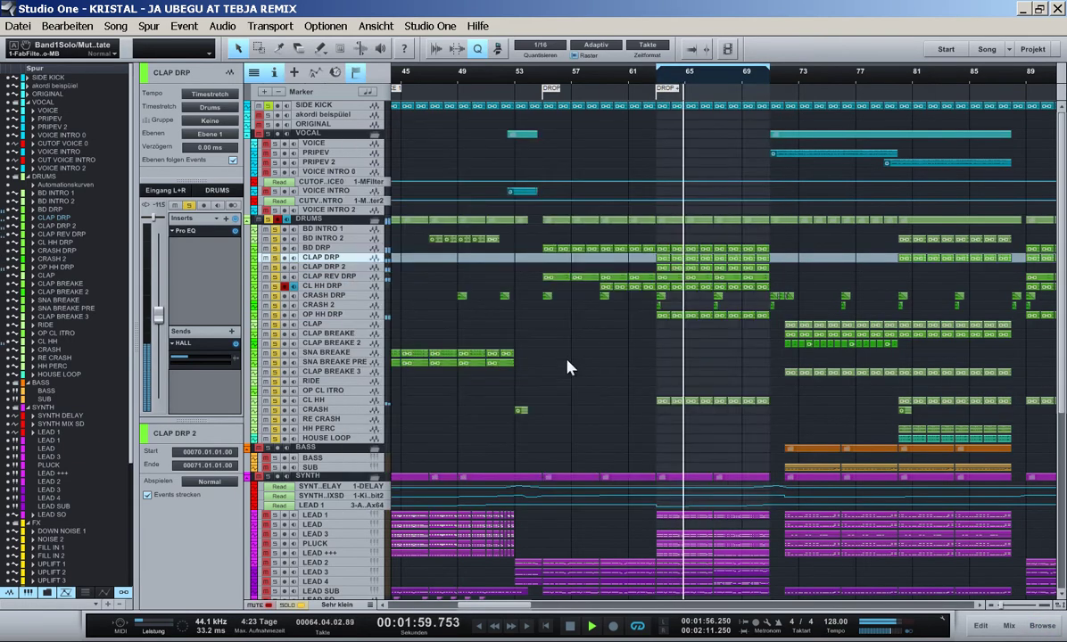
- Show the drum channels in an enlarged mixer and solo only CLAP DRP
scroll(574, 354, "up", 1)
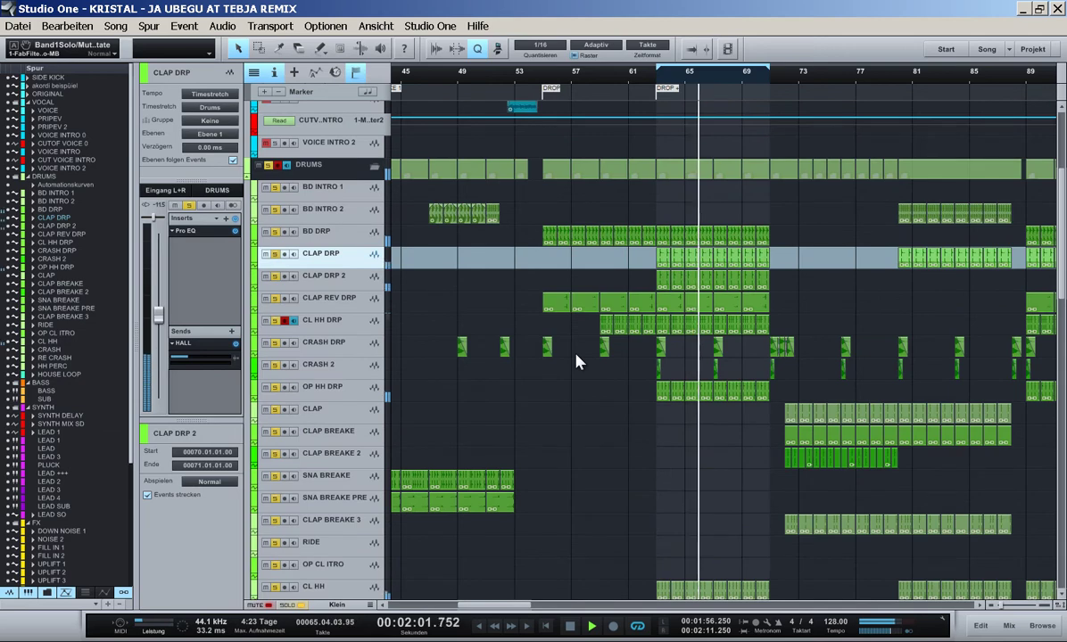
key("F3")
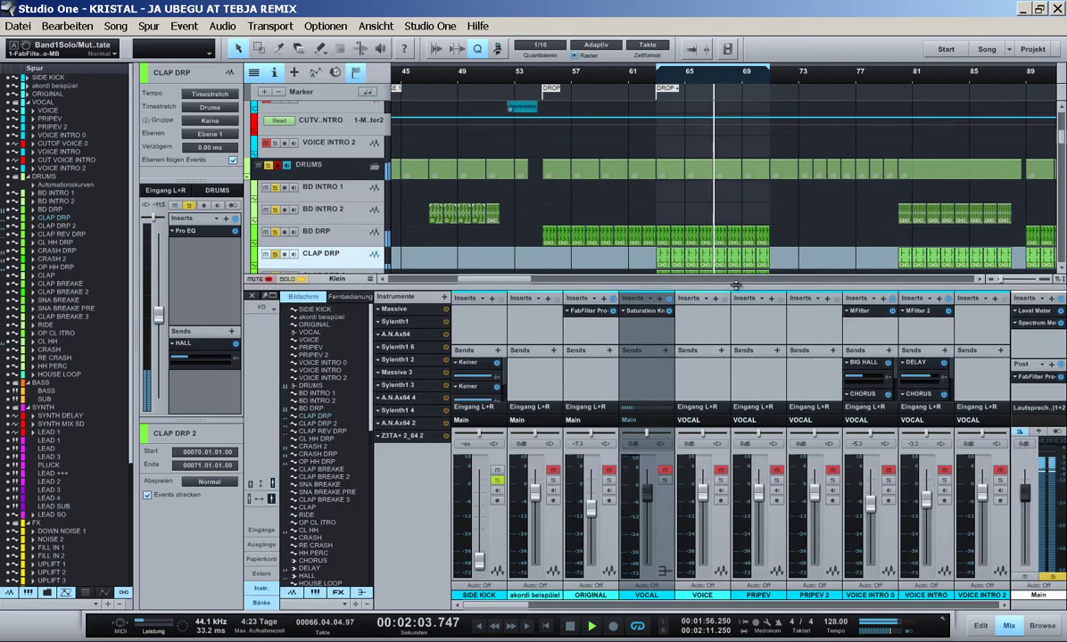
left_click_drag(735, 286, 735, 204)
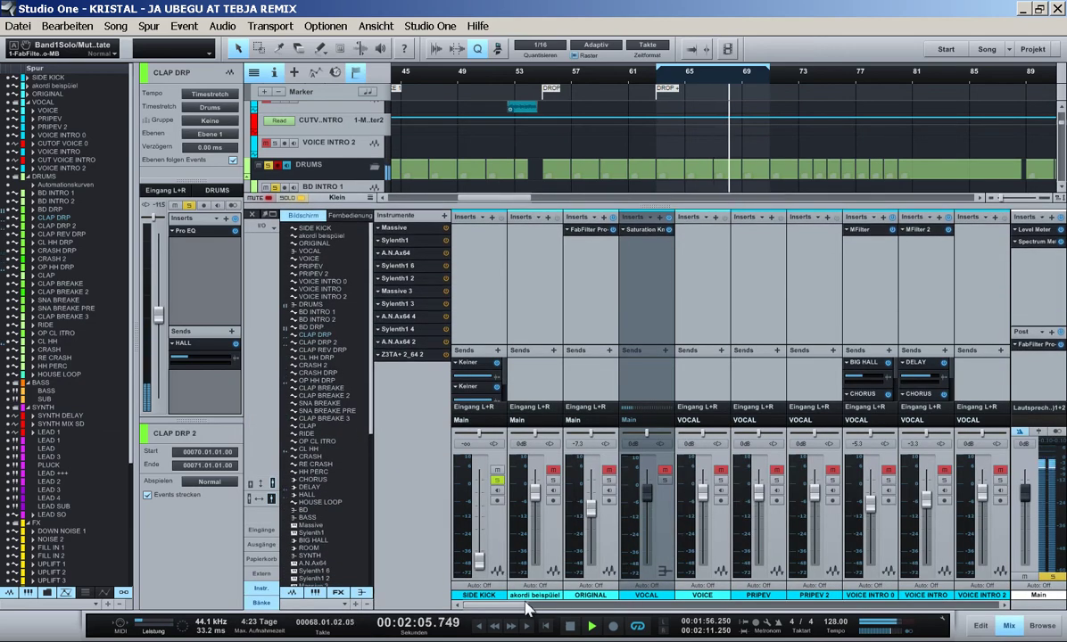
left_click_drag(517, 610, 596, 609)
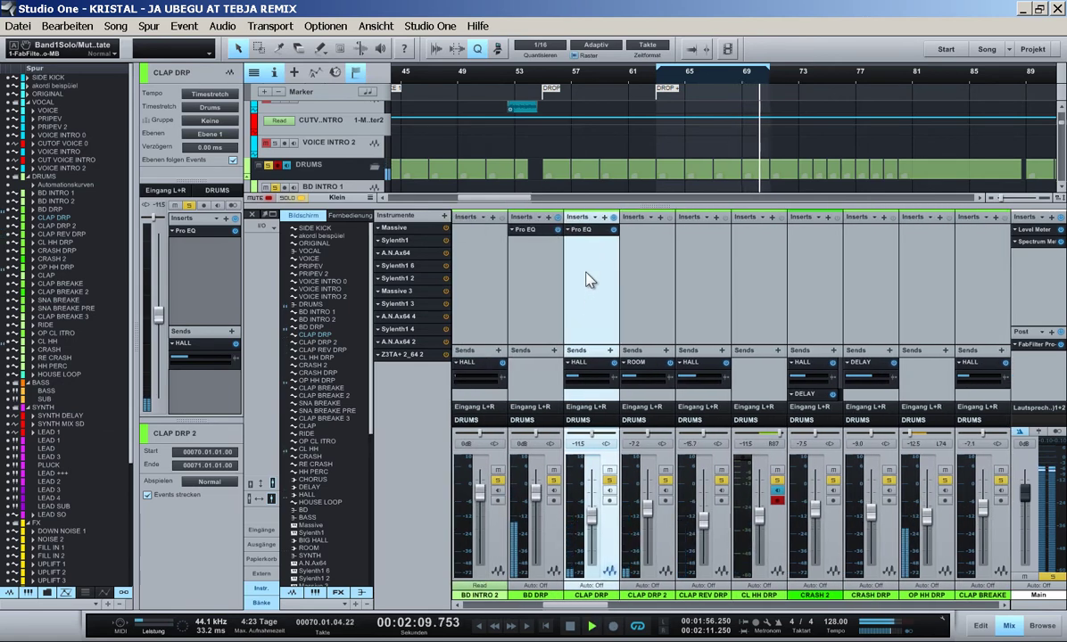
left_click(610, 482)
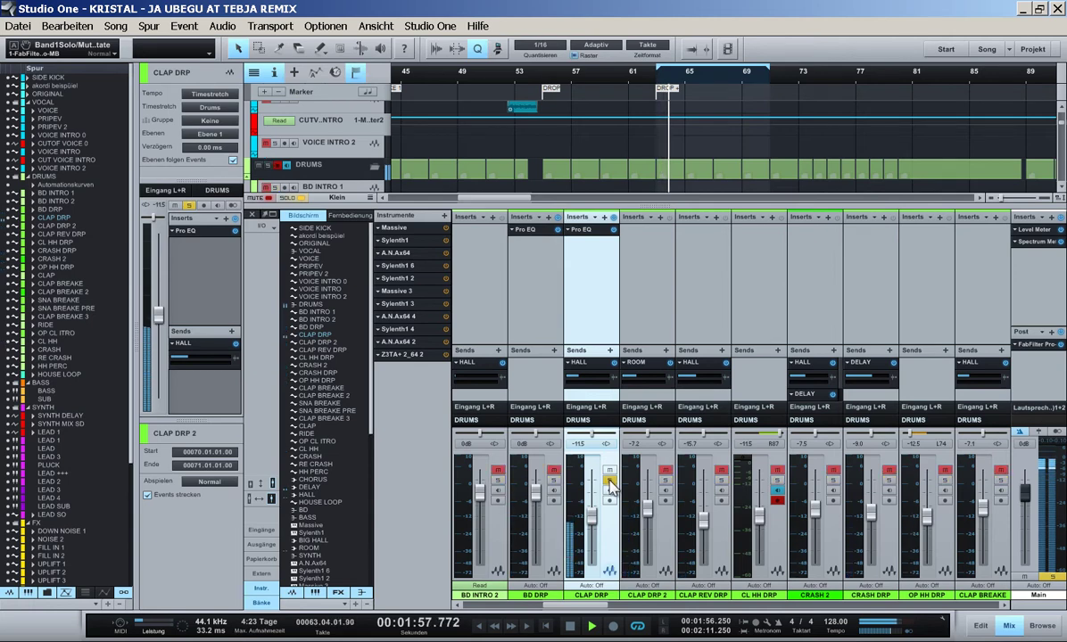
- Enable the low cut at 257 Hz in CLAP DRP's Pro EQ, set the output gain to 3.42 dB and return to the arrangement
left_click(590, 234)
left_click(438, 258)
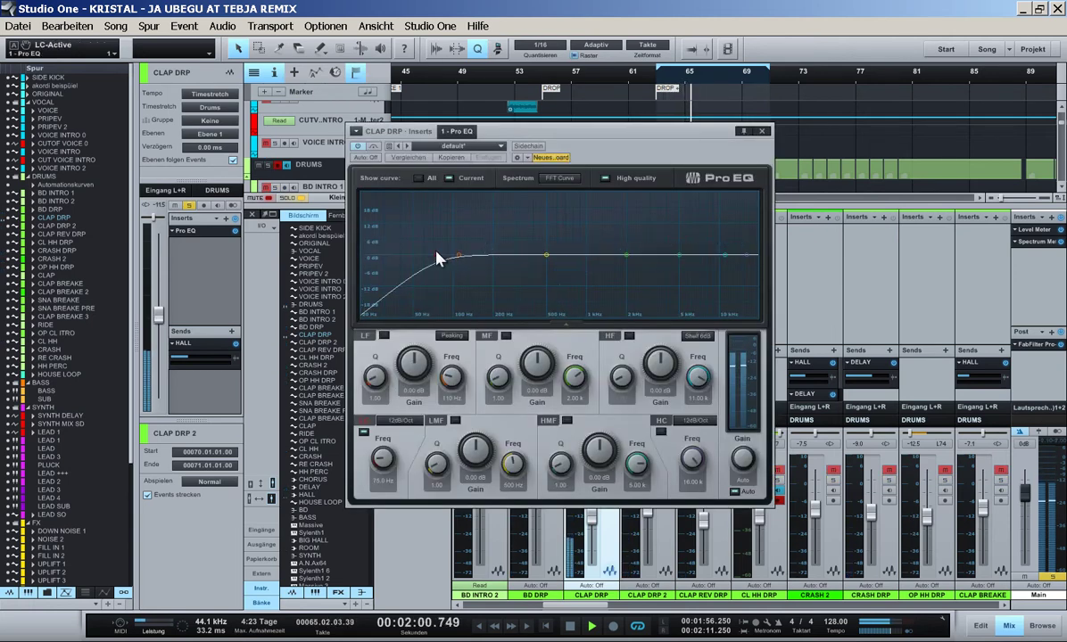
left_click_drag(438, 258, 520, 261)
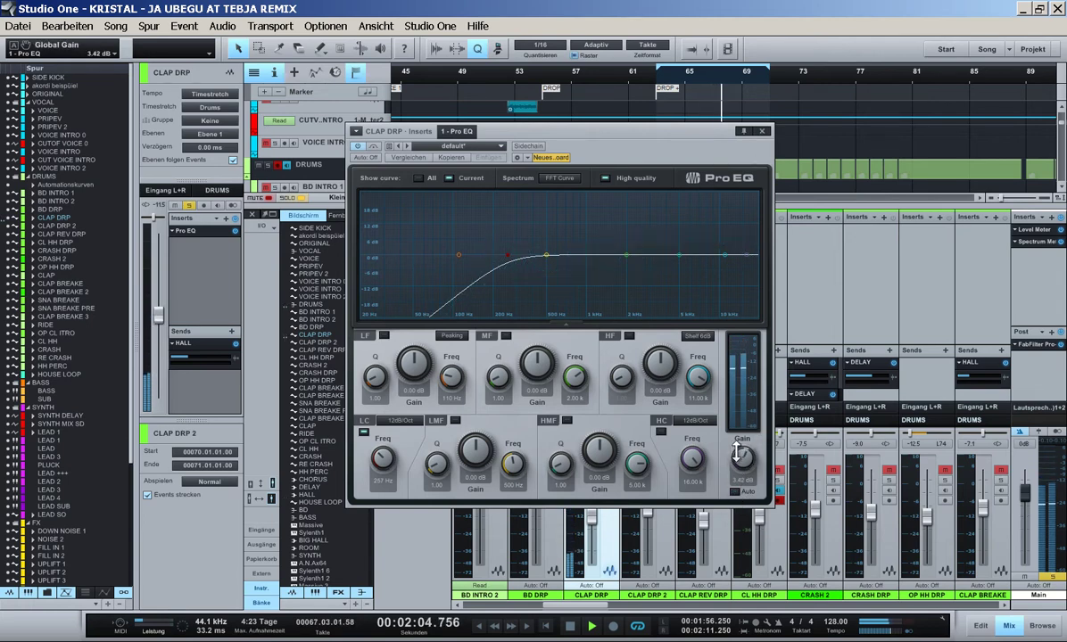
key("F3")
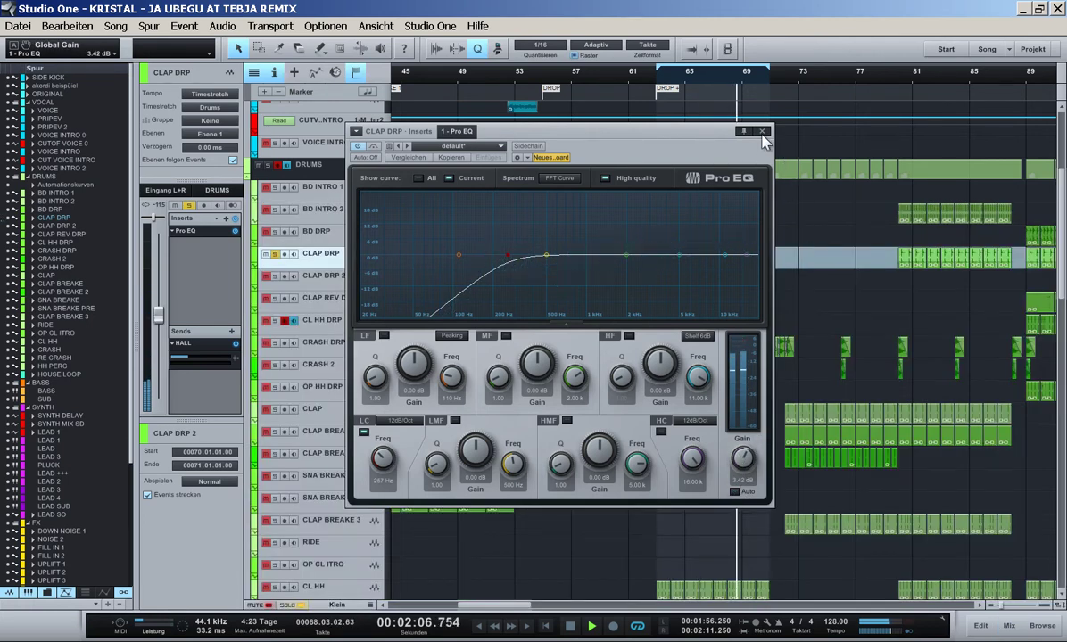
left_click(762, 132)
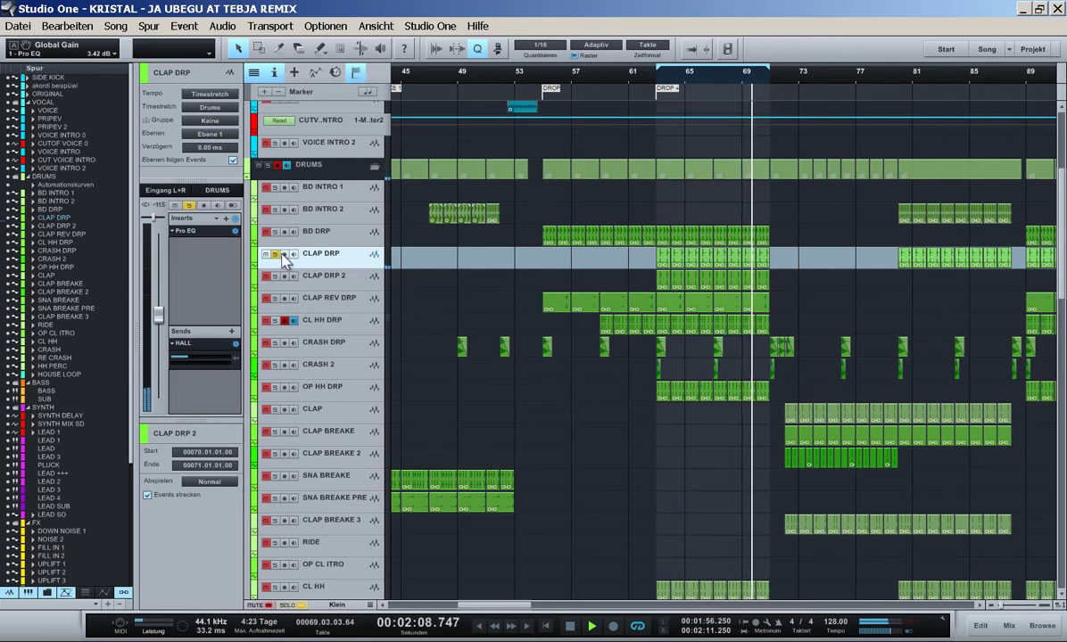
- Copy the Pro EQ from CLAP DRP to CLAP DRP 2, close the plug-in and solo only CLAP DRP 2
left_click(233, 232)
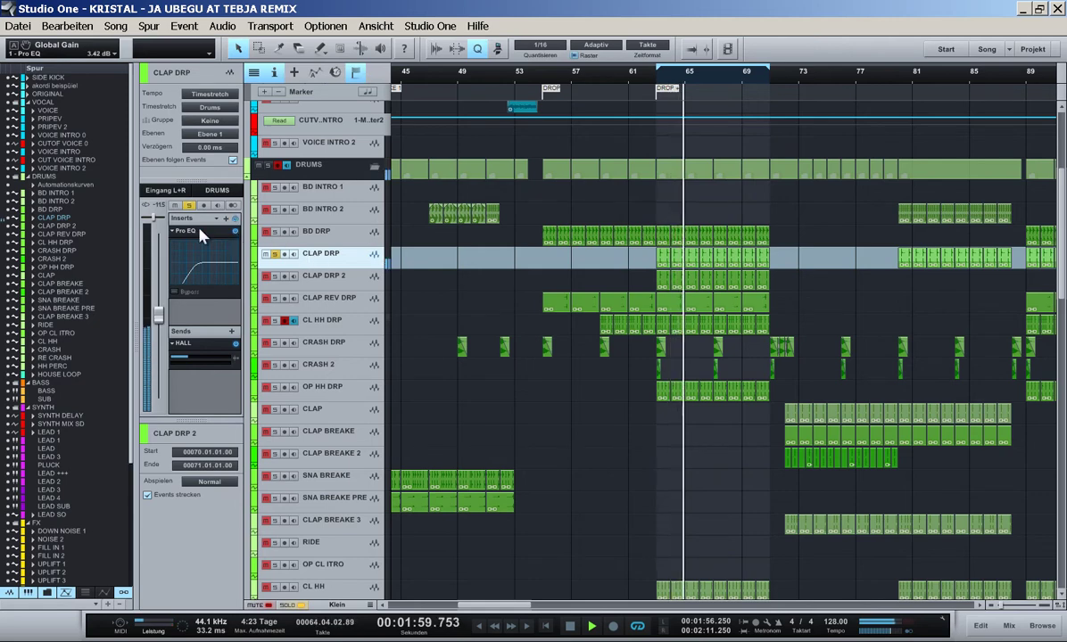
double_click(217, 233)
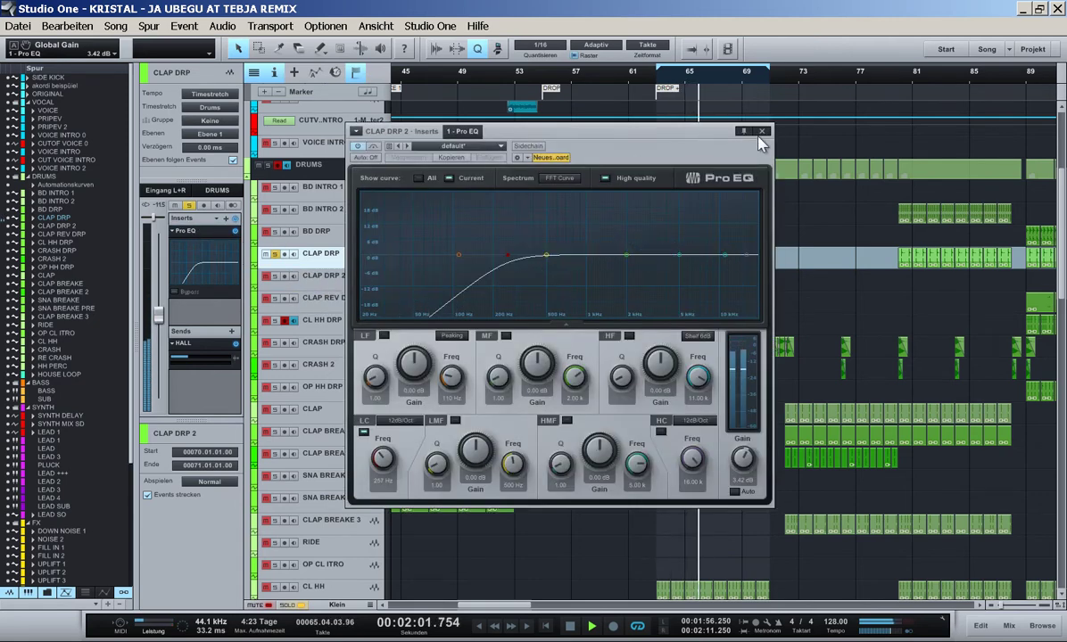
left_click(762, 131)
left_click(284, 280)
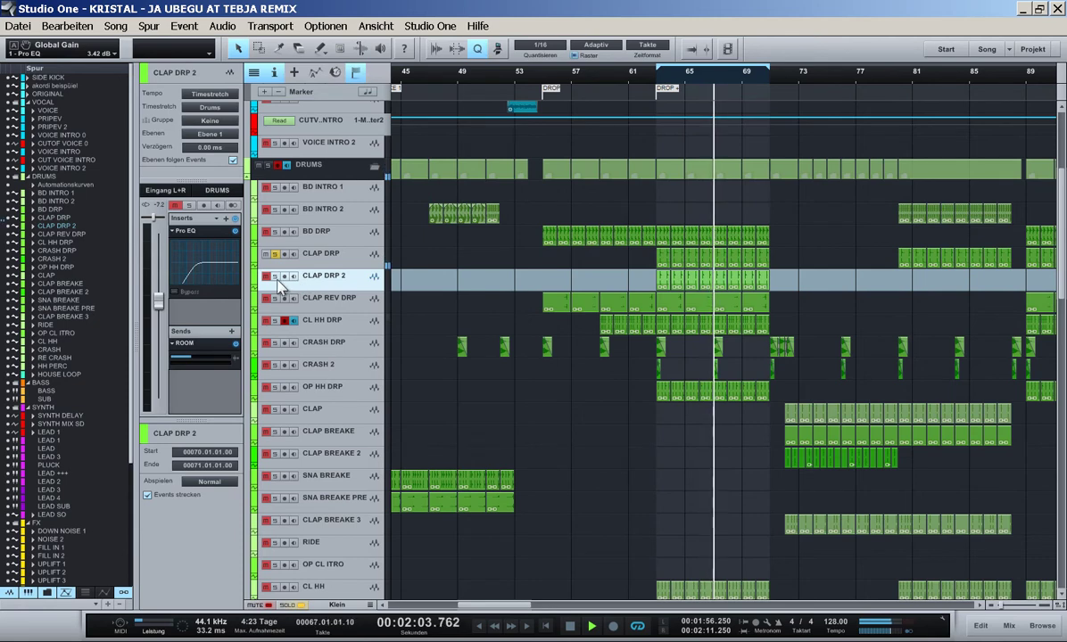
left_click(276, 276)
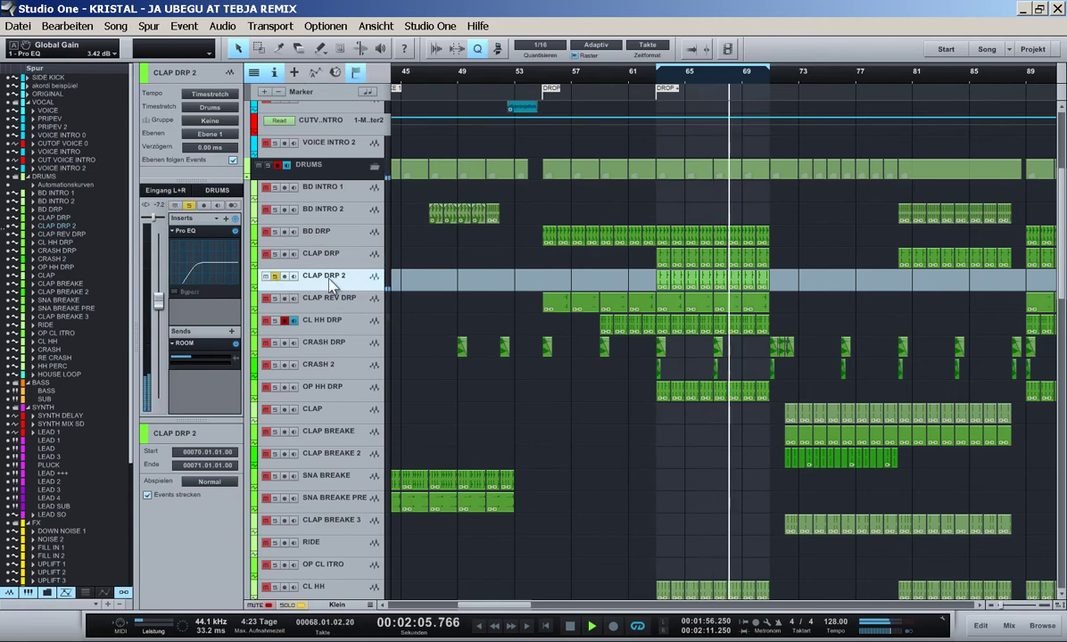
- Set the low cut in CLAP DRP 2's Pro EQ to a 48dB/Oct slope at 114 Hz
double_click(206, 232)
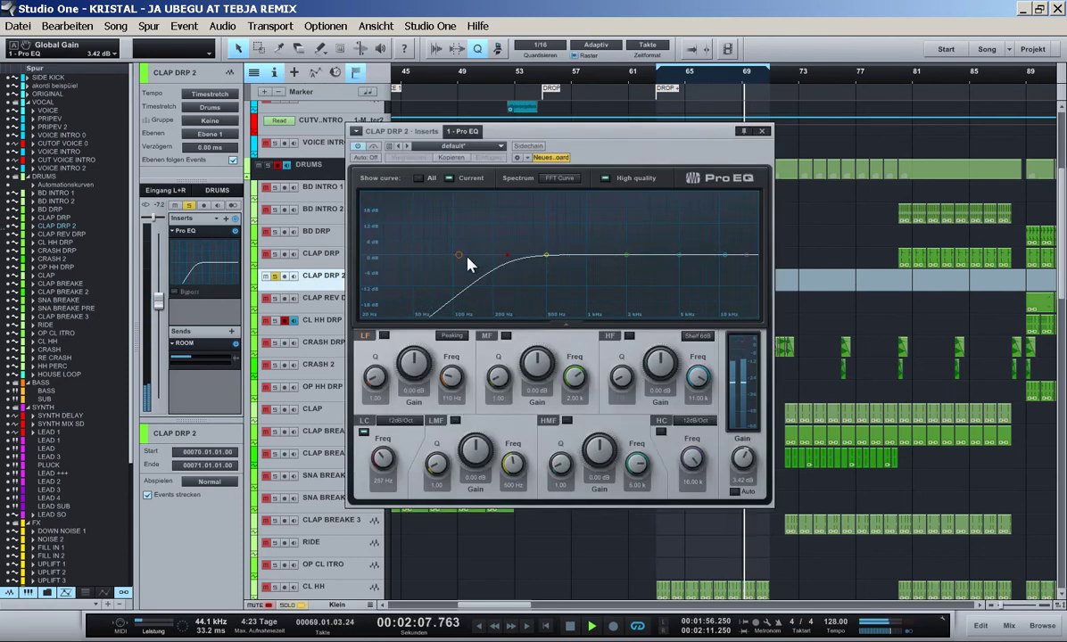
left_click_drag(509, 256, 520, 256)
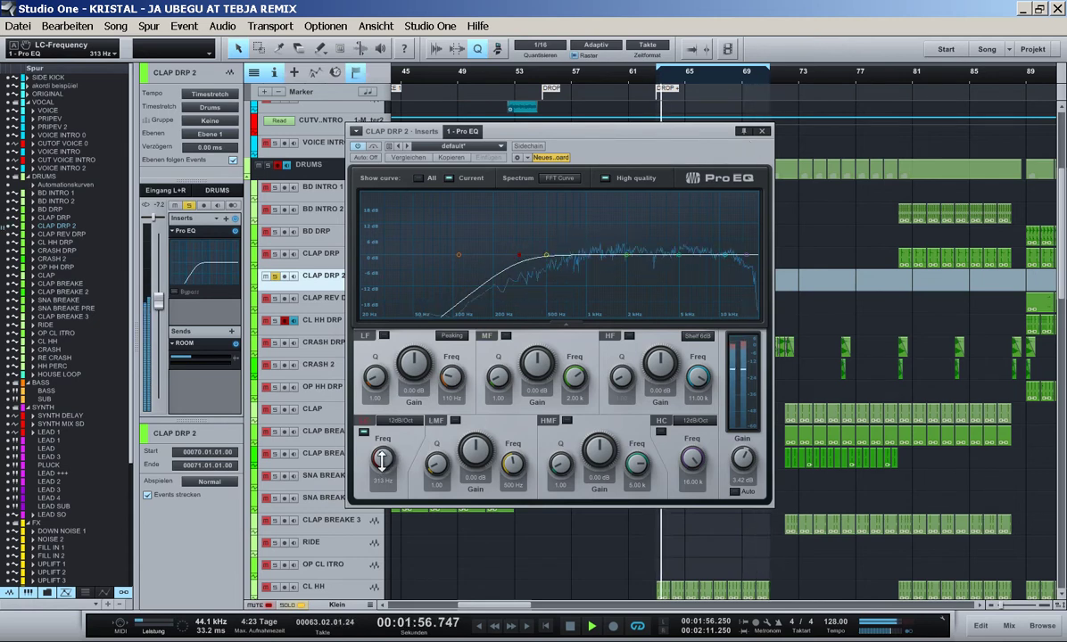
left_click_drag(378, 463, 379, 469)
left_click(400, 421)
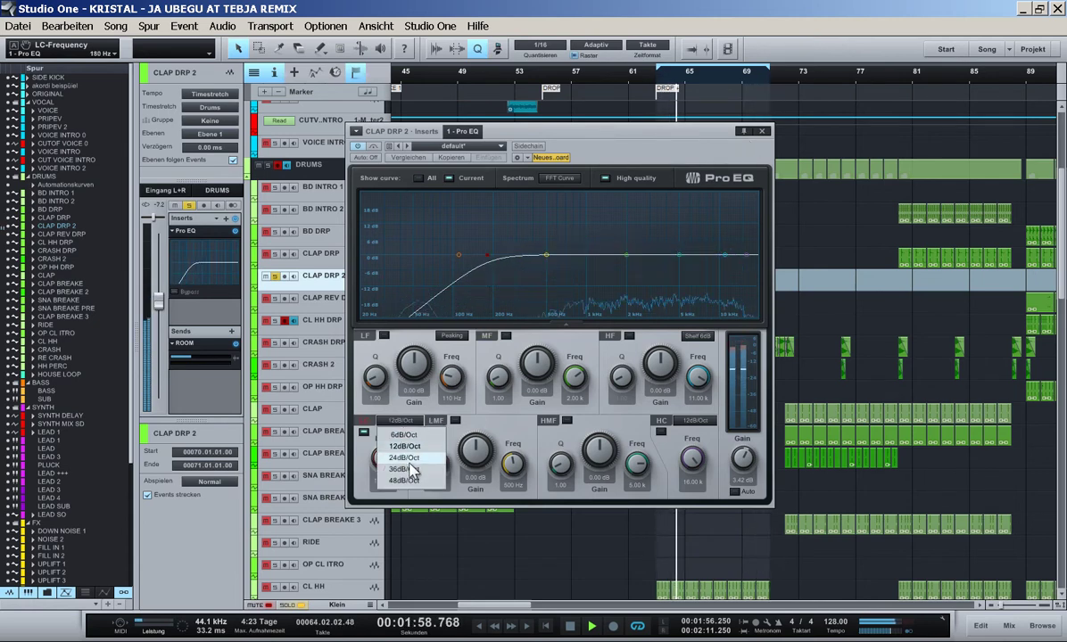
left_click(410, 481)
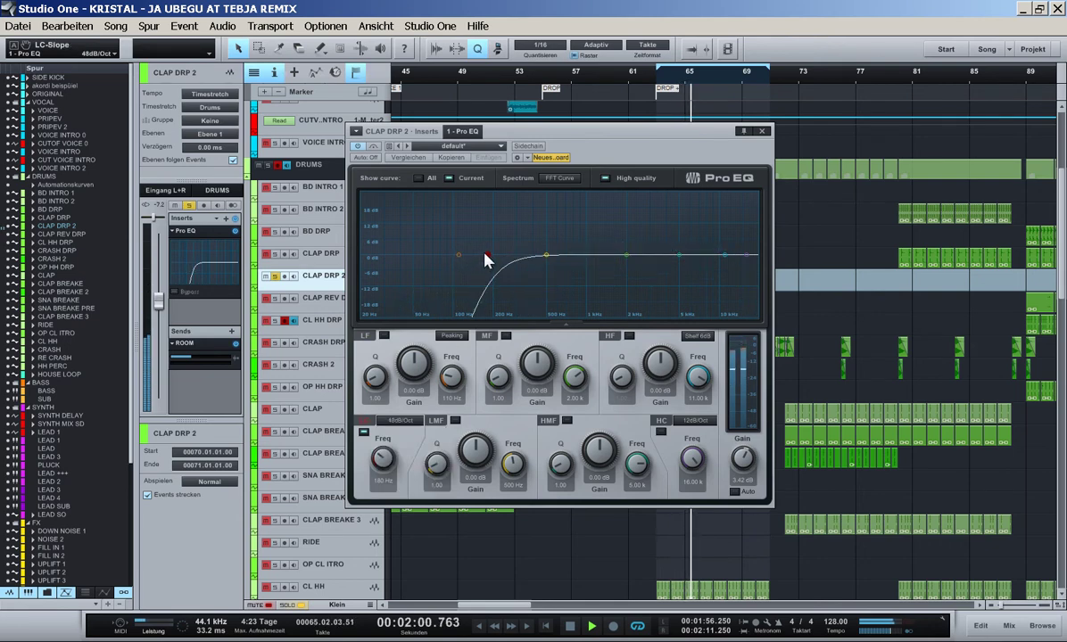
left_click_drag(461, 224, 459, 224)
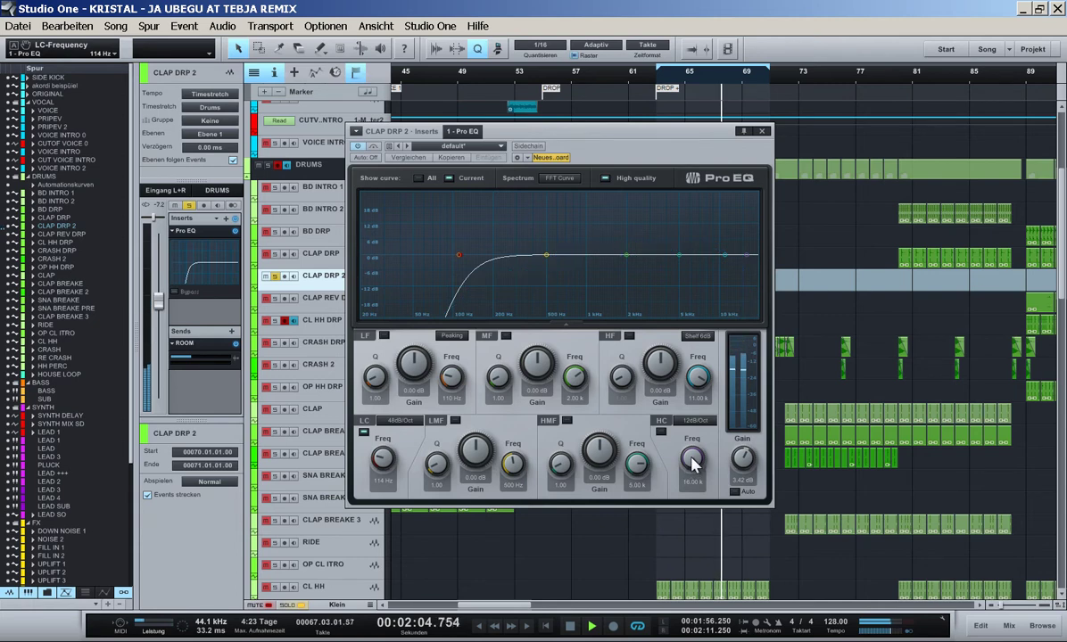
- Enable the high cut in CLAP DRP 2's Pro EQ at 12.14 kHz with a 36dB/Oct slope and close the plug-in
left_click_drag(690, 465, 687, 478)
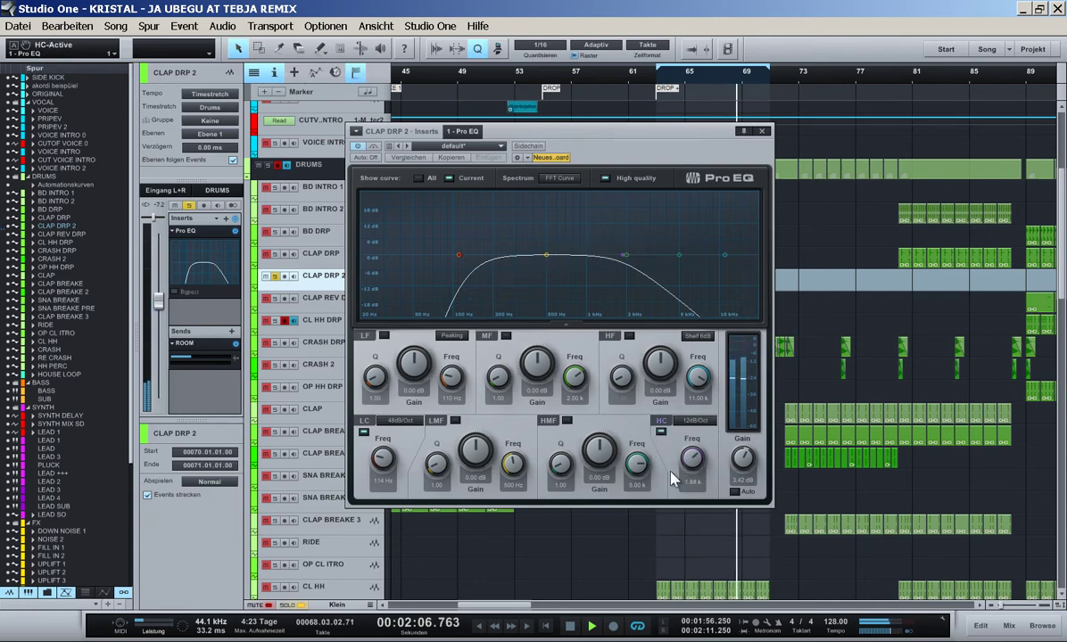
mouse_move(687, 462)
left_mouse_down()
mouse_move(692, 442)
mouse_move(689, 459)
left_mouse_up()
left_click(694, 421)
left_click(698, 468)
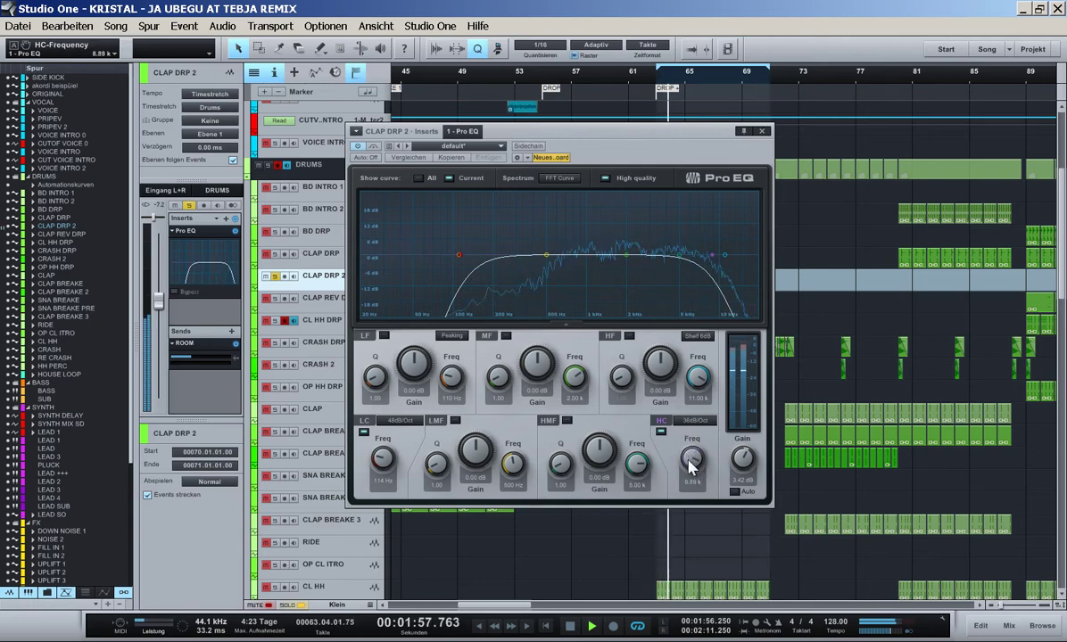
left_click(762, 131)
- Copy CLAP DRP 2's Pro EQ to the soloed CLAP REV DRP track and try a high cut of 5.30 kHz there
left_click(313, 301)
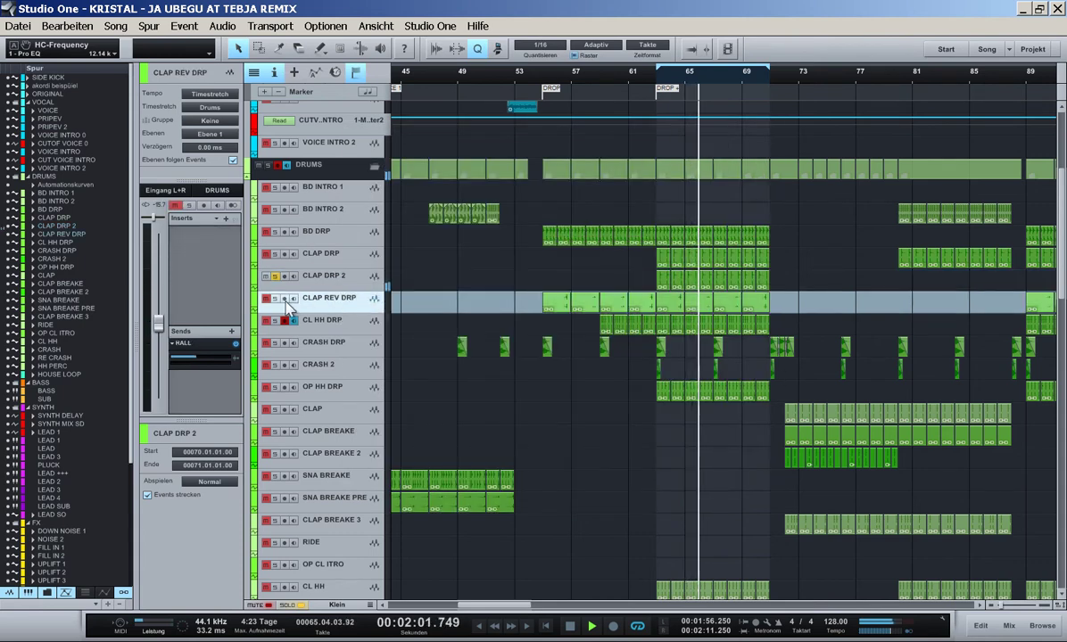
left_click(330, 286)
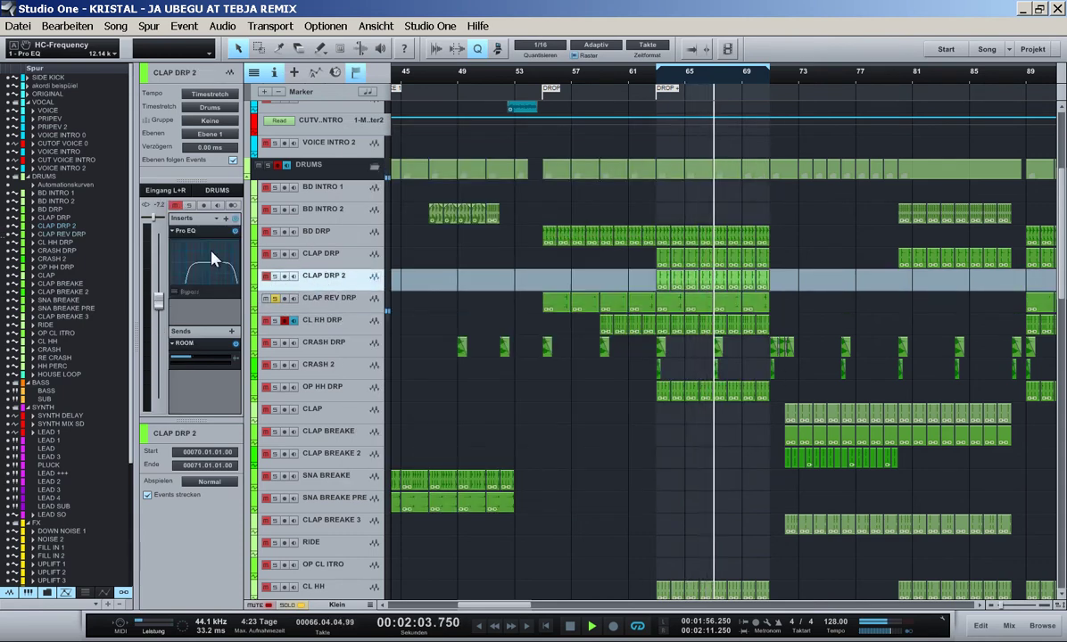
left_click_drag(178, 231, 318, 307)
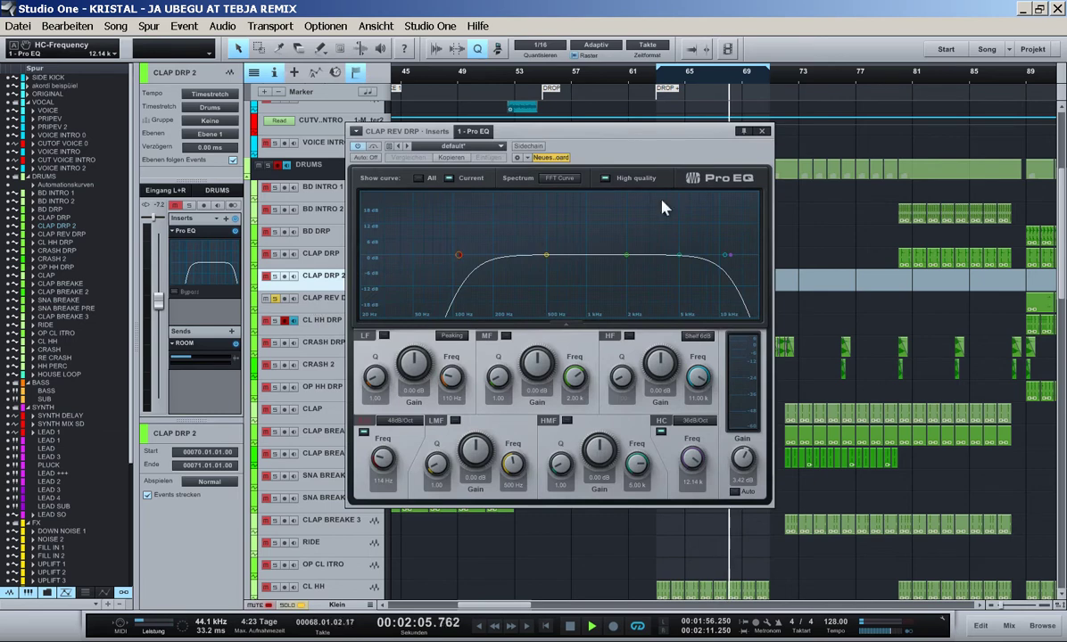
left_click_drag(692, 455, 686, 464)
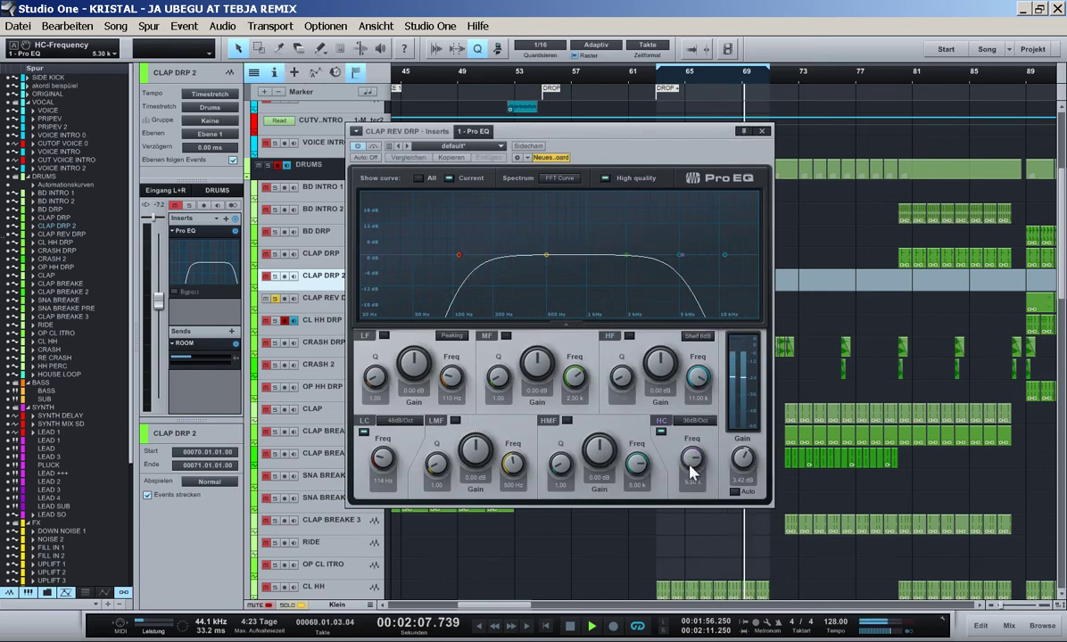
left_click(762, 131)
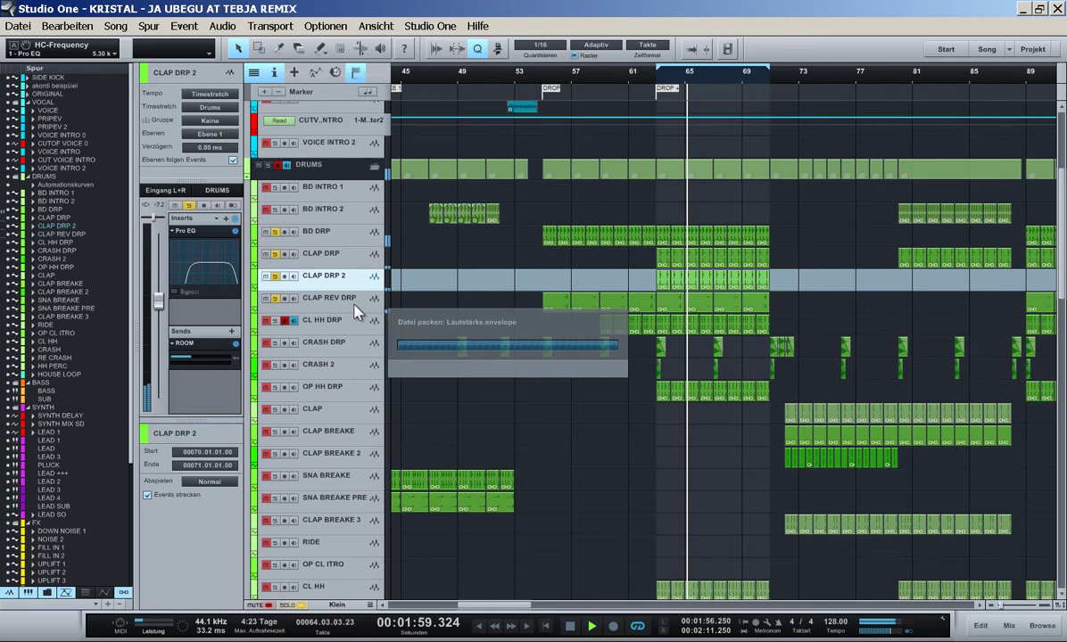
- Raise the low cut in CLAP REV DRP's Pro EQ to 179 Hz and close the plug-in
left_click(299, 302)
left_click(189, 230)
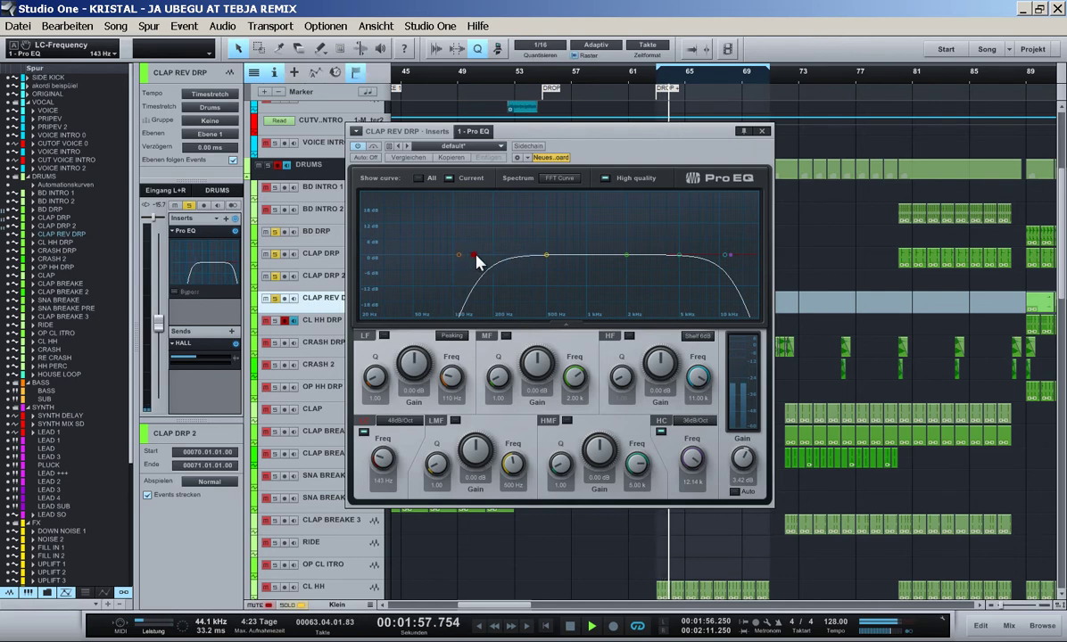
left_click(763, 134)
- Copy the Pro EQ from CLAP REV DRP to CL HH DRP, close the plug-in and solo the hi-hat track
left_click(332, 320)
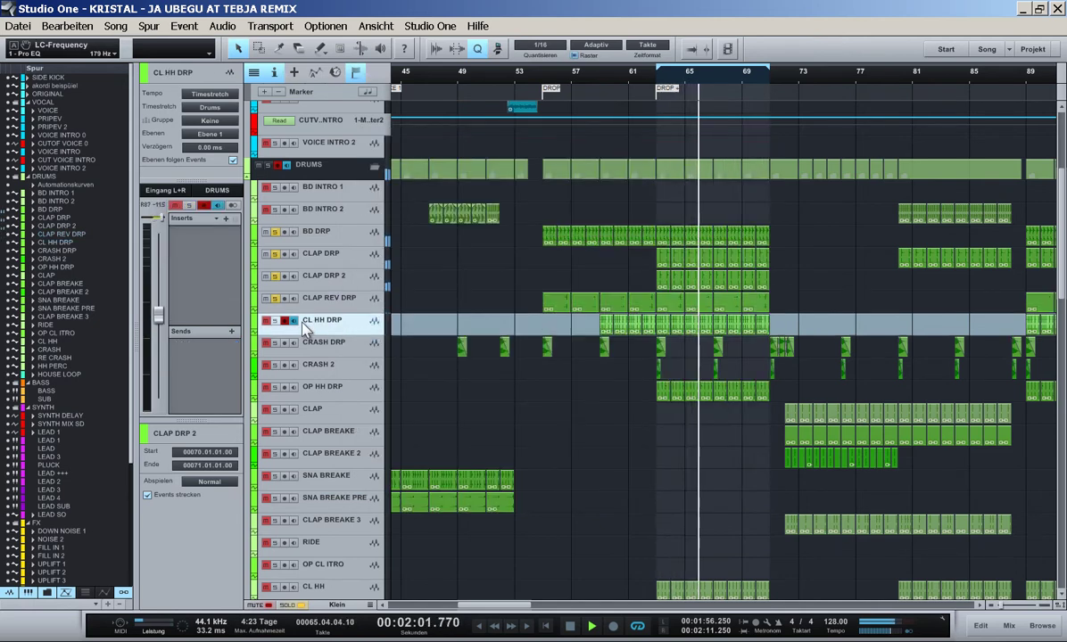
left_click(340, 304)
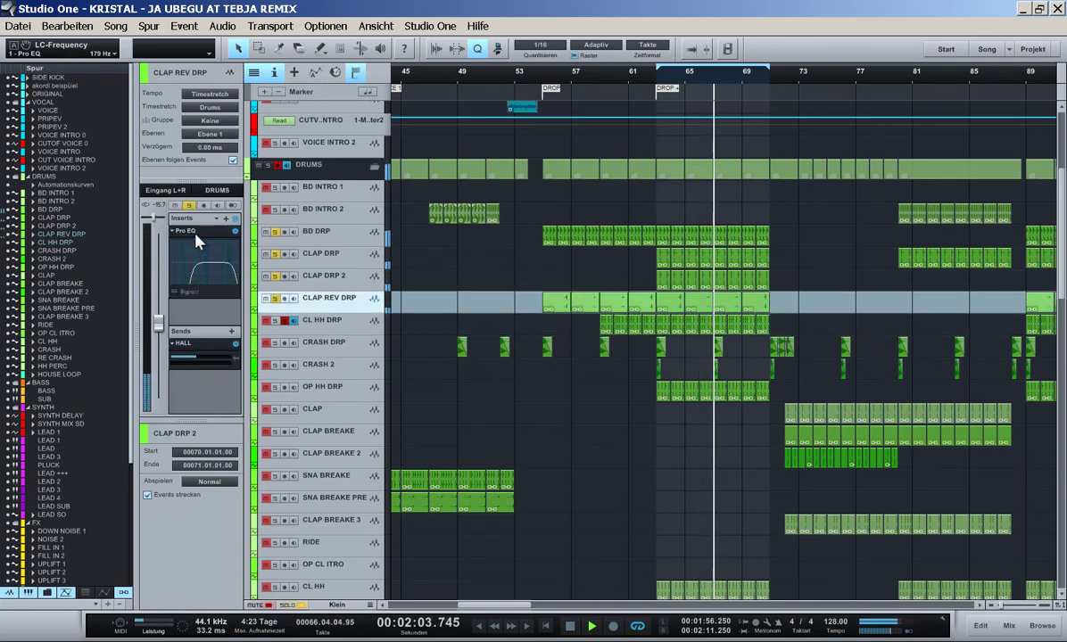
left_click_drag(272, 257, 325, 324)
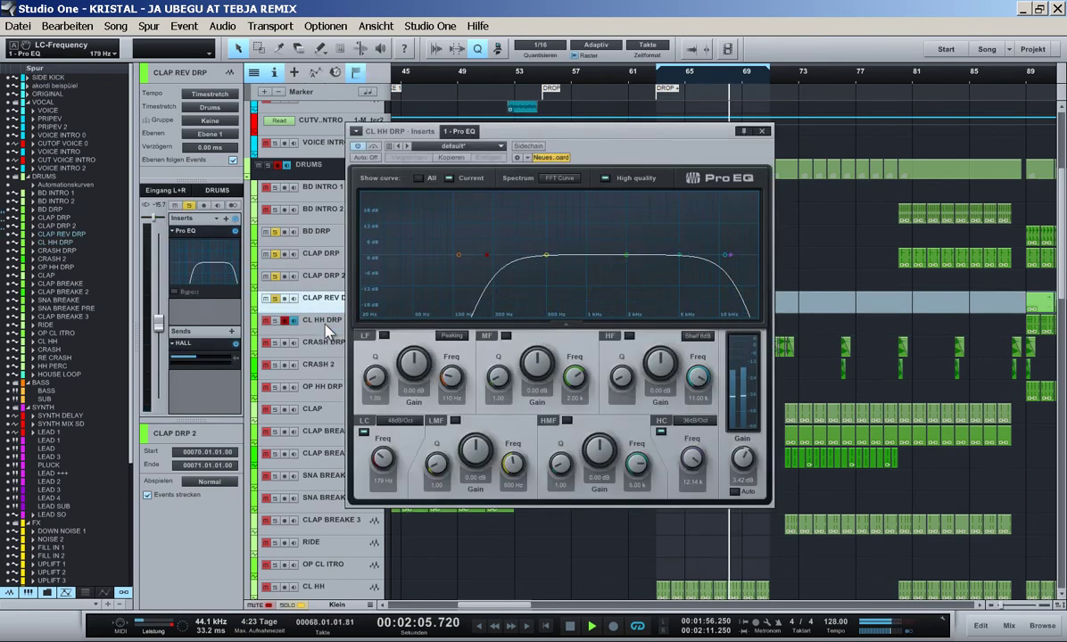
left_click(325, 325)
left_click(762, 131)
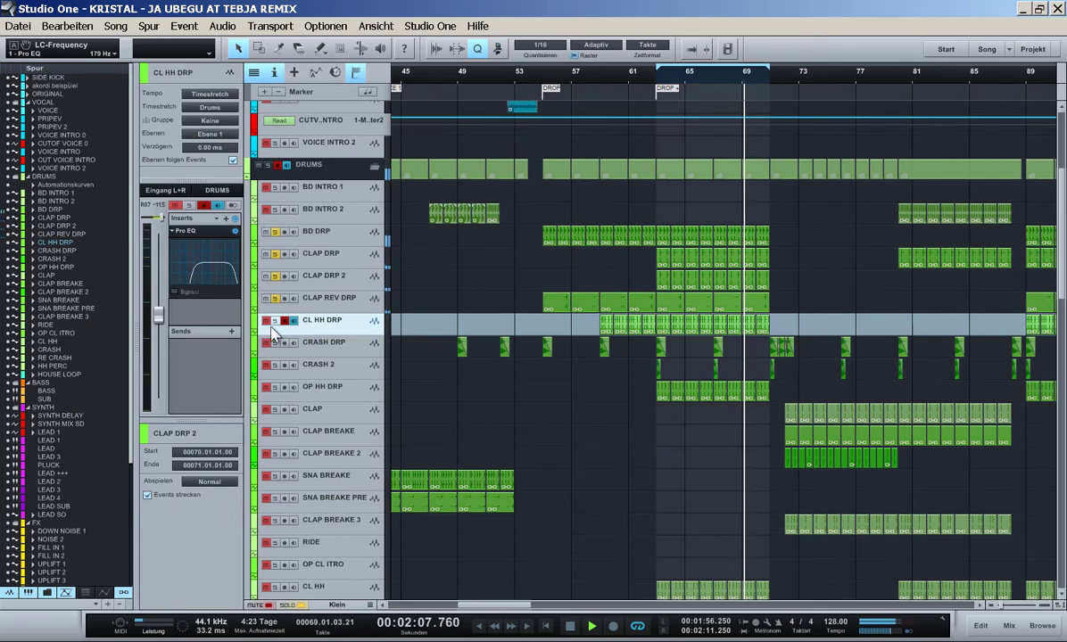
- In CL HH DRP's Pro EQ, set the low cut to 497 Hz, the high cut to 10.22 kHz and the HF shelf to 7.20 dB at 6.10 kHz
left_click(200, 239)
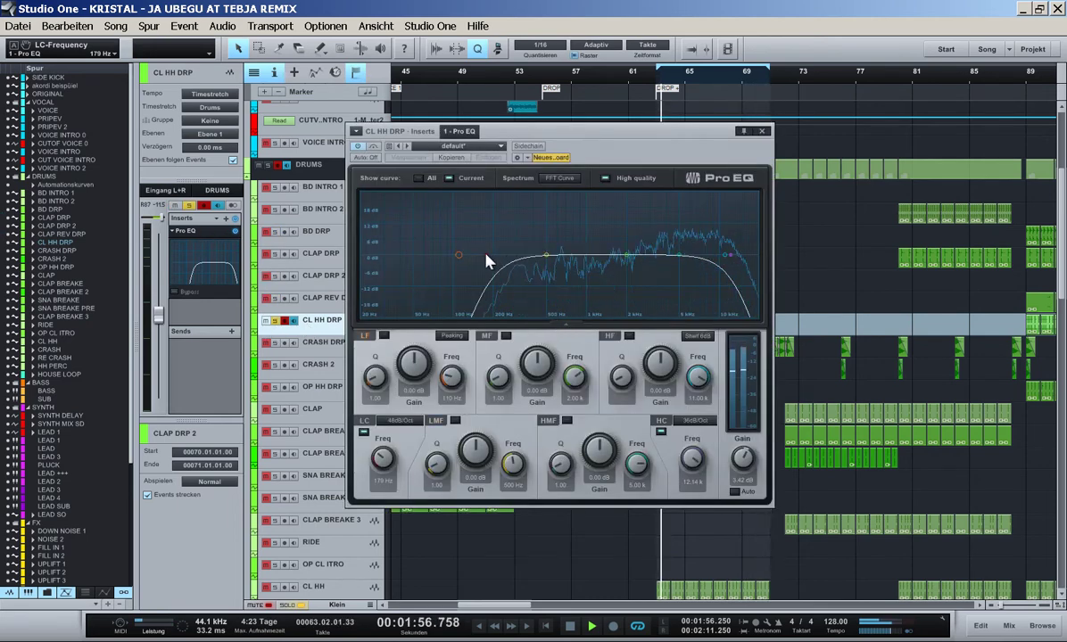
left_click_drag(488, 259, 550, 257)
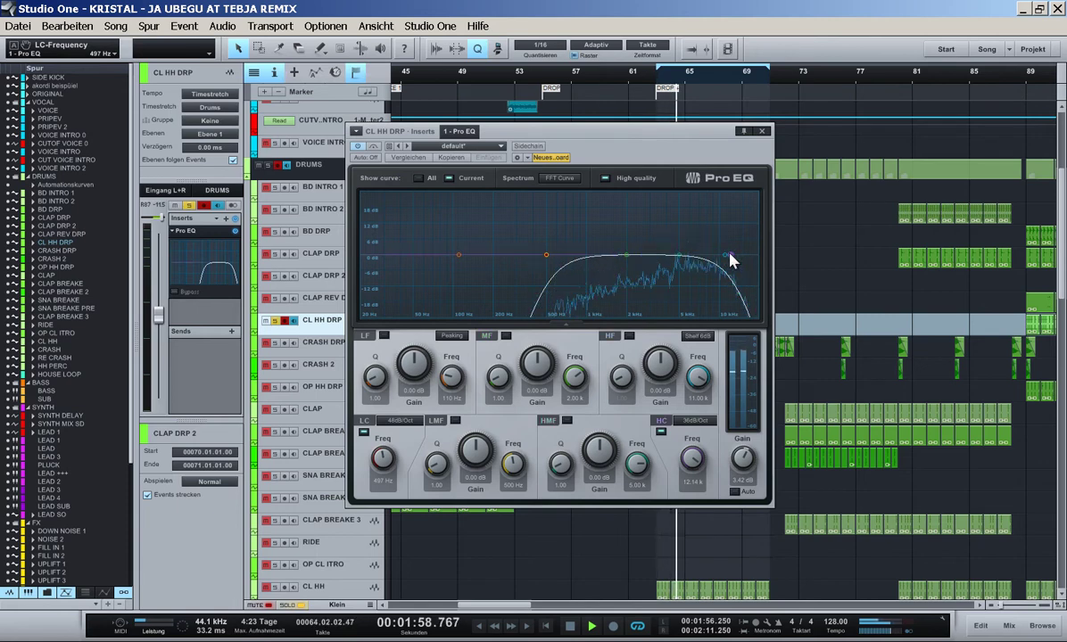
left_click_drag(730, 258, 692, 238)
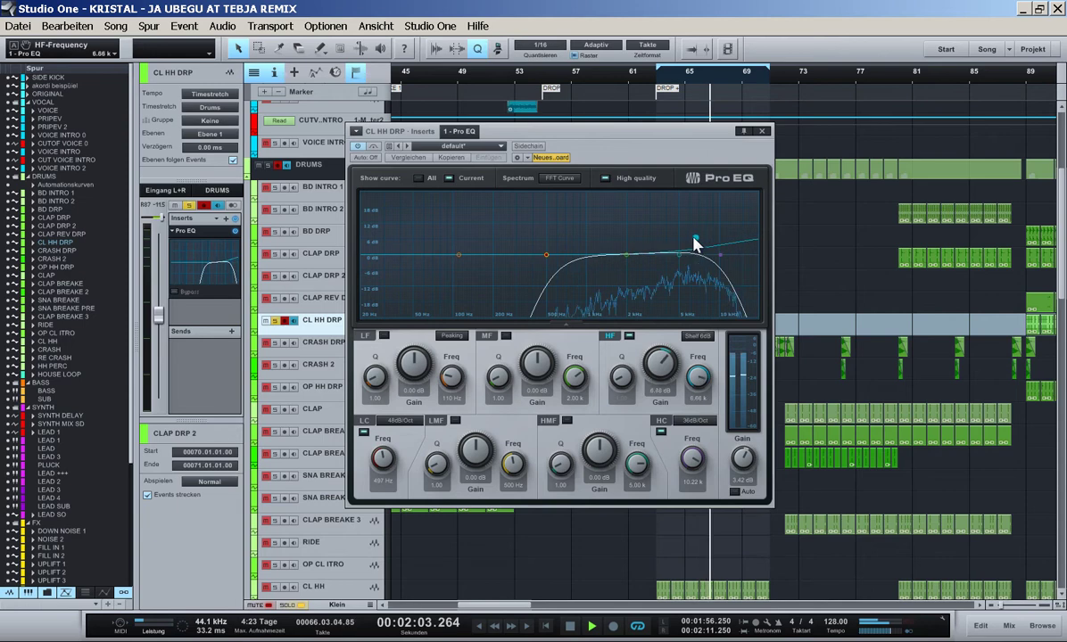
left_click(762, 132)
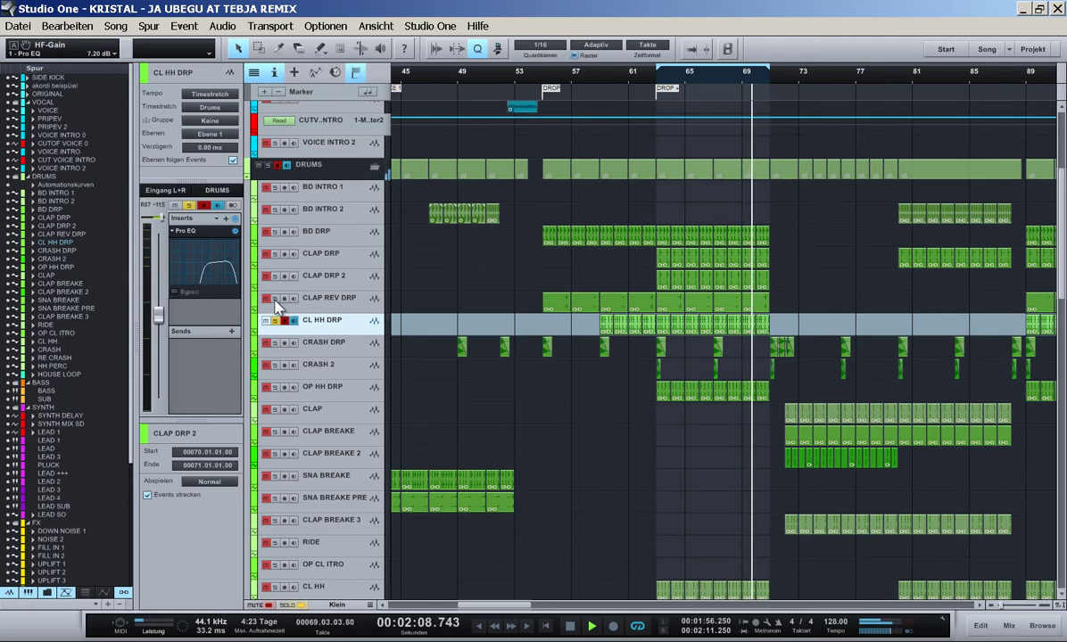
- Lower CL HH DRP's level to about -16.7 dB and set its pan to R55
left_click_drag(274, 298, 277, 221)
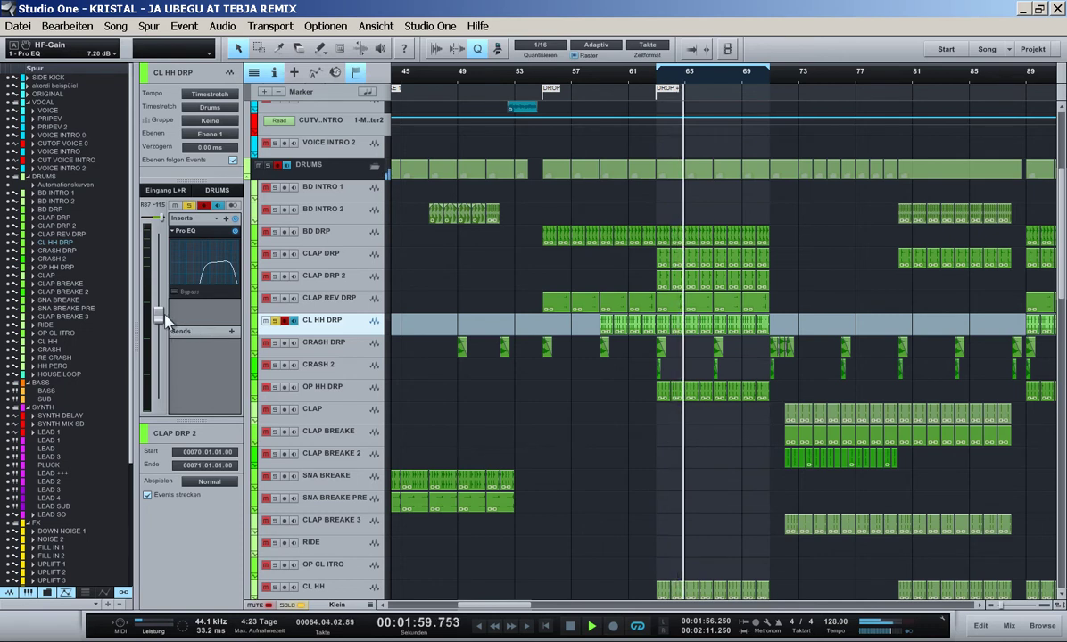
left_click_drag(159, 318, 159, 333)
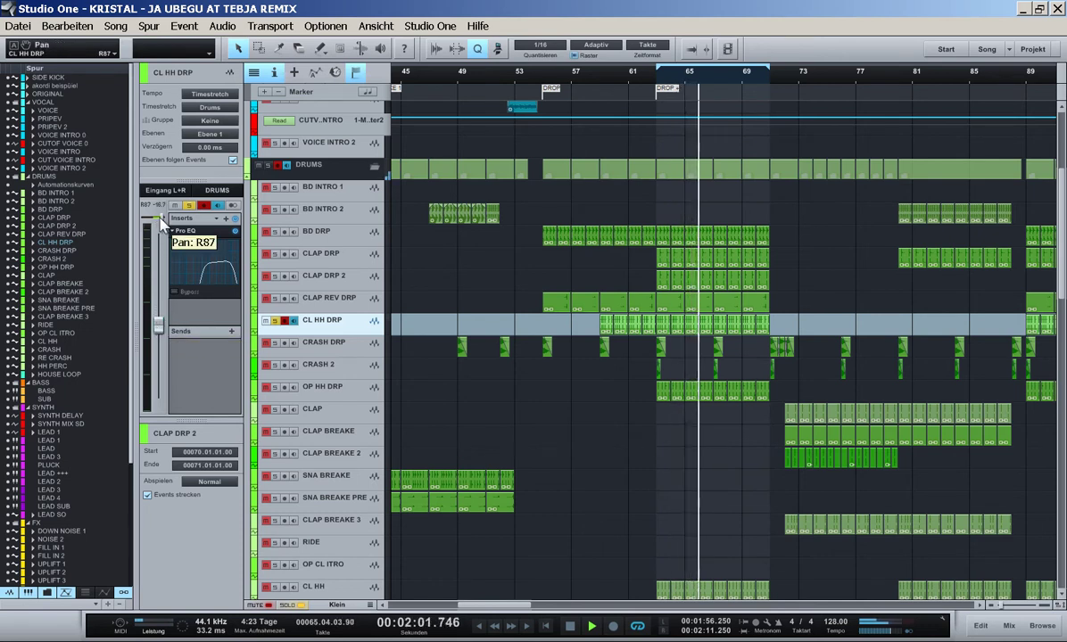
left_click_drag(157, 220, 302, 341)
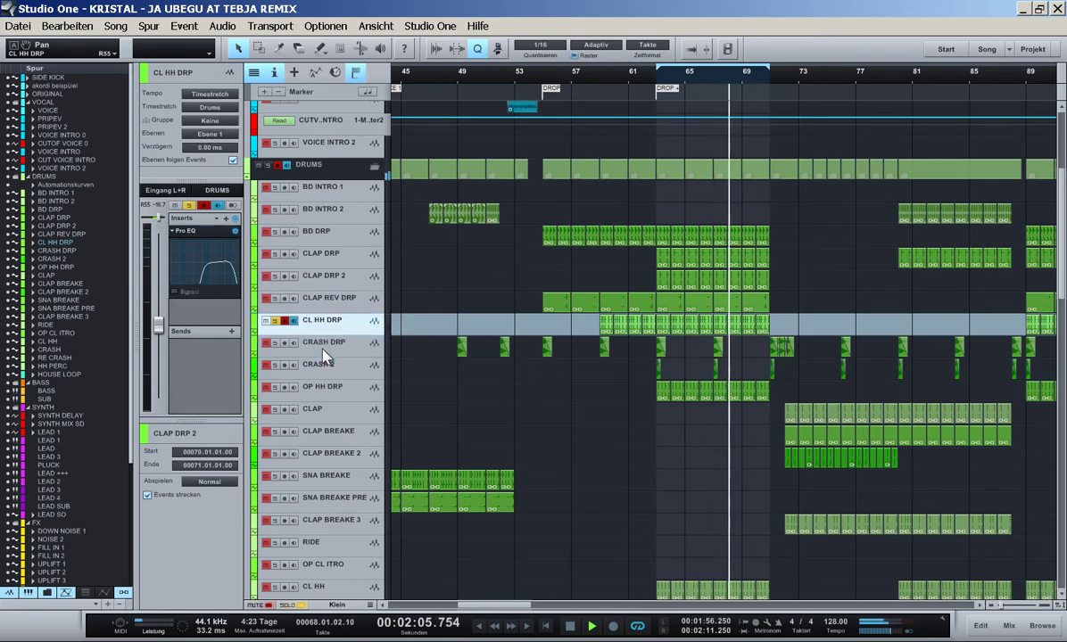
- Copy CL HH DRP's Pro EQ to CRASH DRP, close the plug-in and solo the crash track
left_click(278, 346)
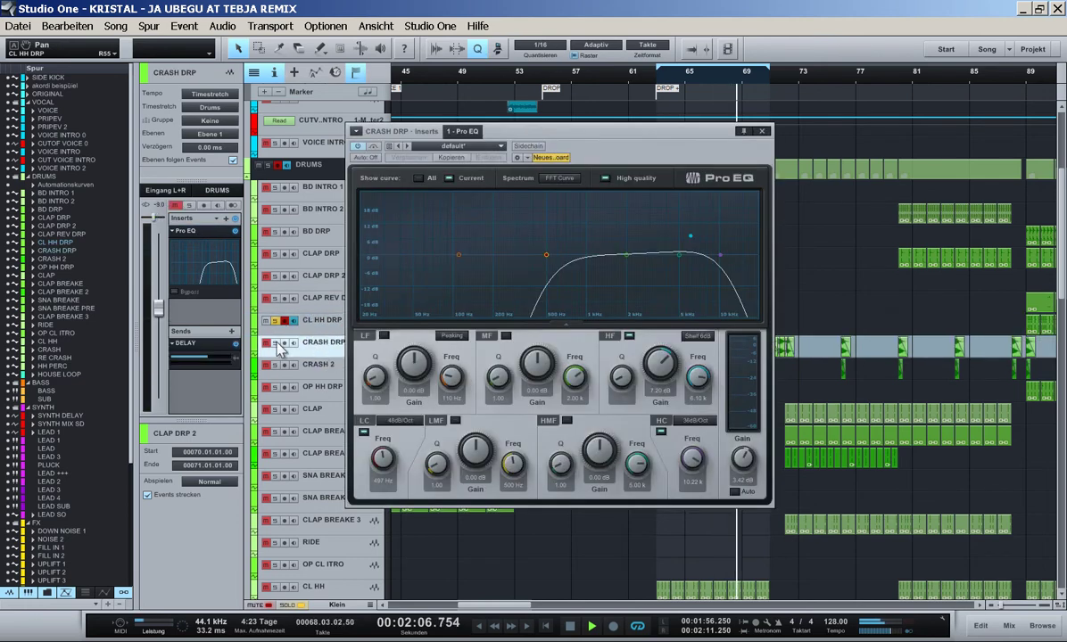
left_click(761, 132)
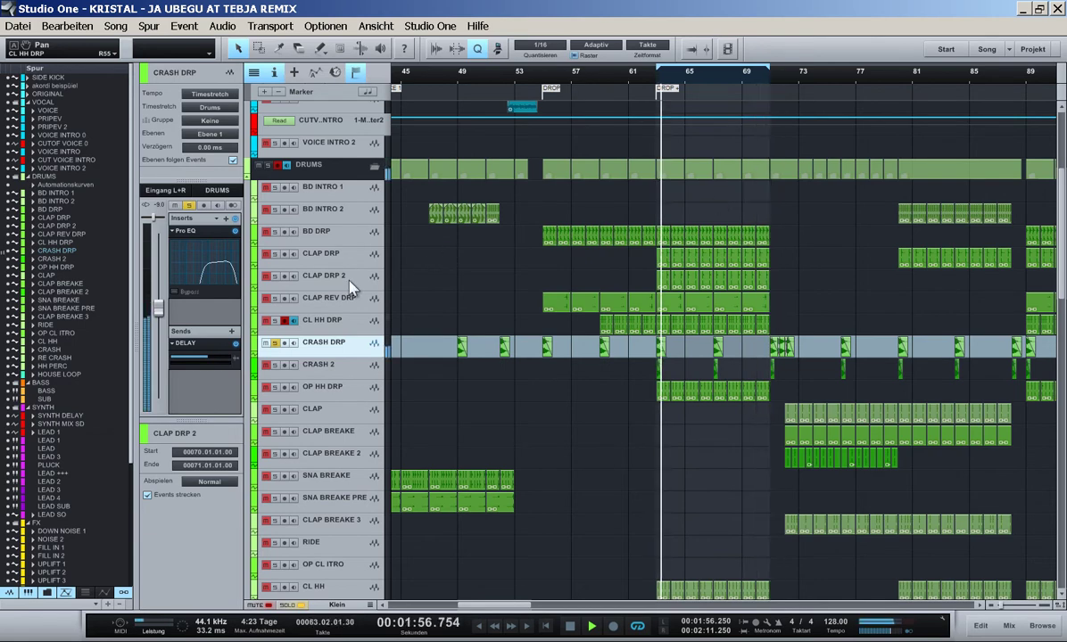
- In CRASH DRP's Pro EQ, reset the HF band, cut HMF by about 4.8 dB at 4.84 kHz and set the high cut to 13.17 kHz
double_click(189, 234)
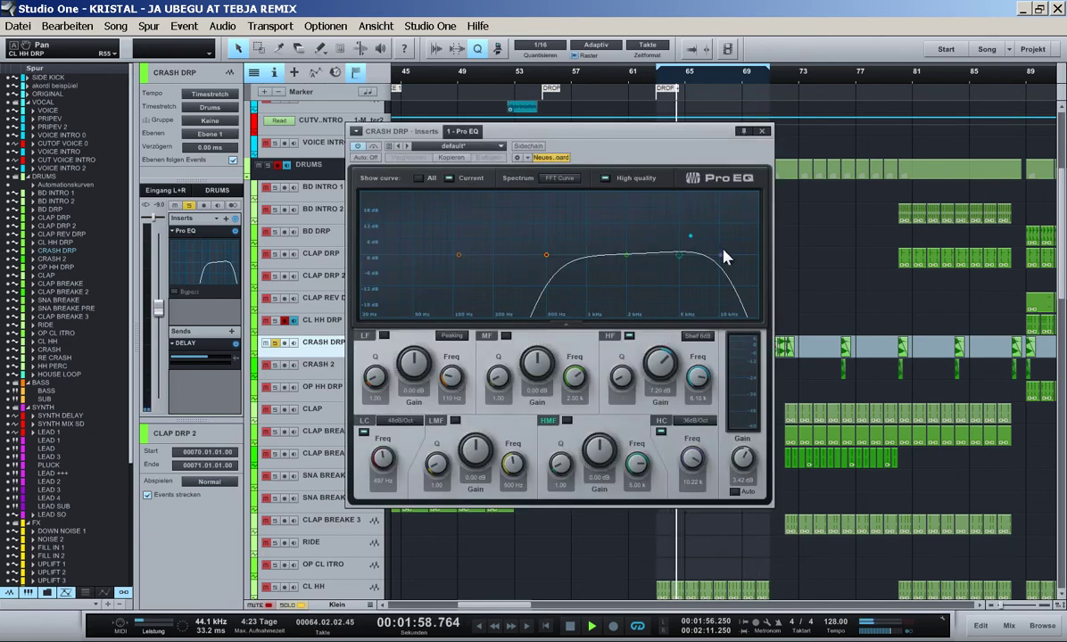
left_click_drag(720, 255, 708, 254)
double_click(691, 235)
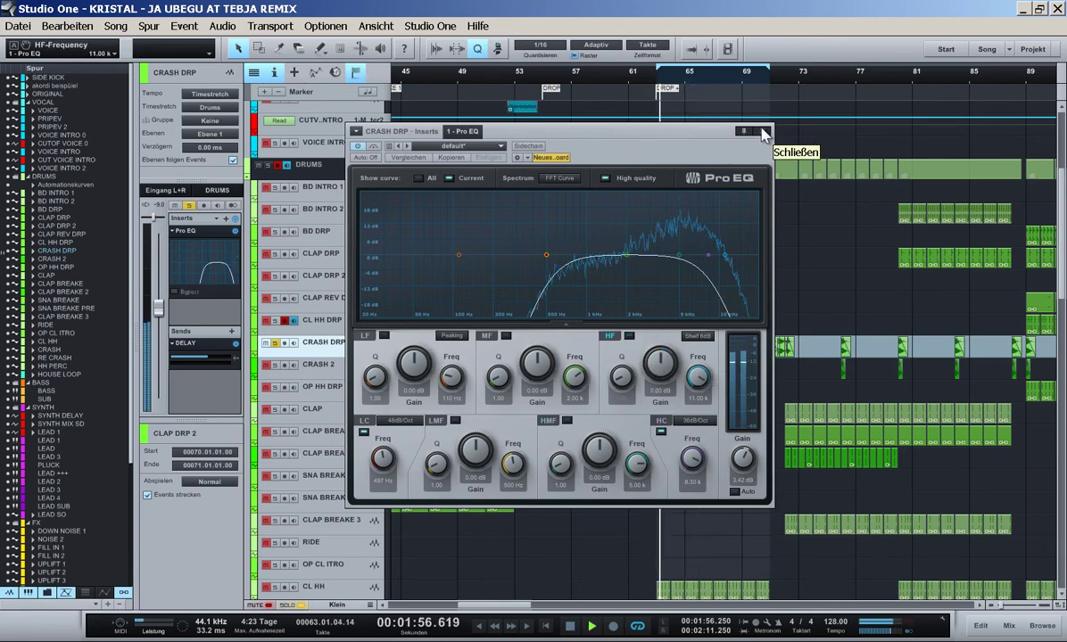
left_click_drag(681, 256, 737, 256)
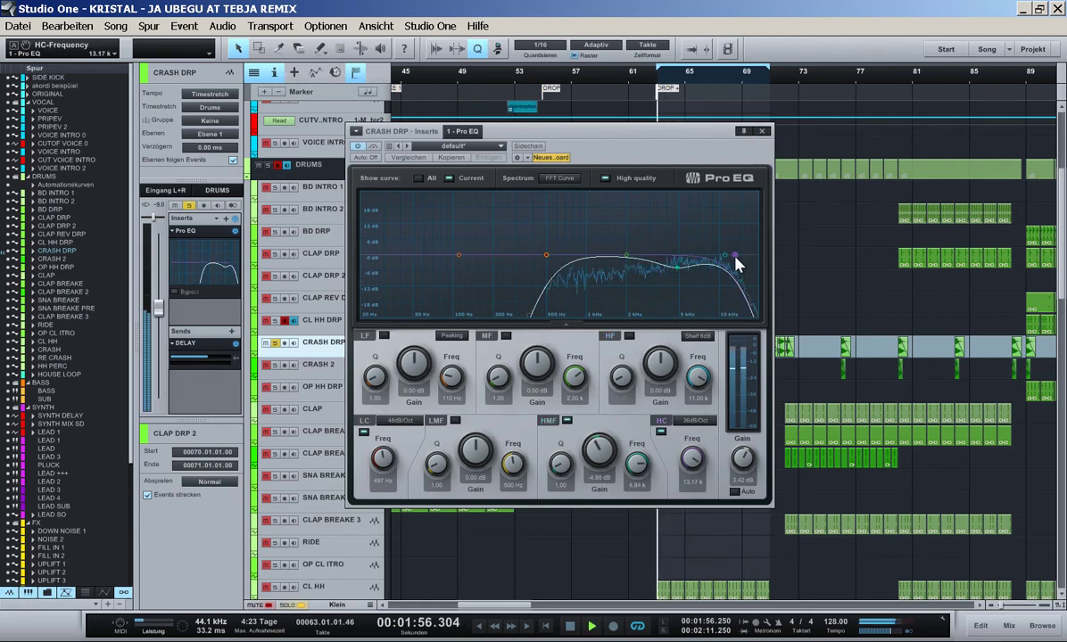
left_click(763, 131)
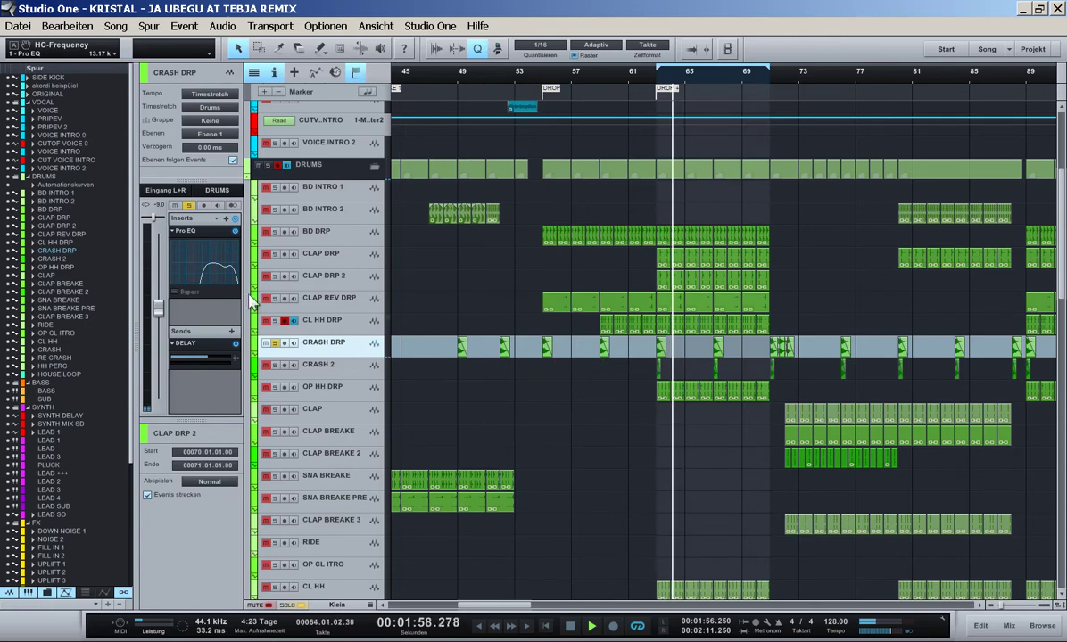
- Copy CRASH DRP's Pro EQ with its settings to CRASH 2 and close the plug-in
left_click_drag(188, 231, 332, 373)
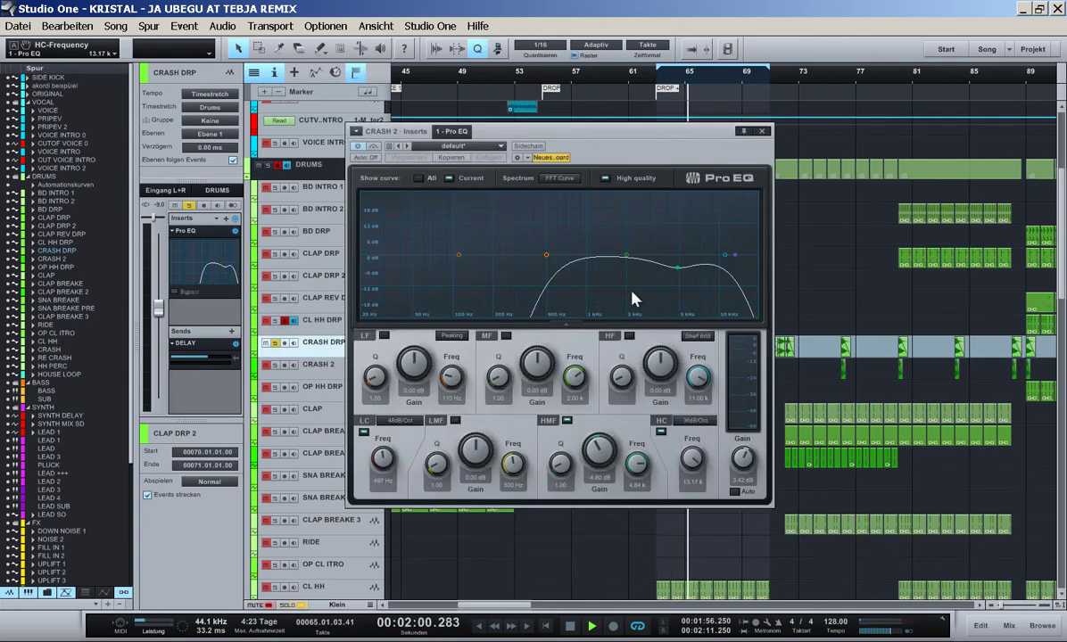
left_click(763, 131)
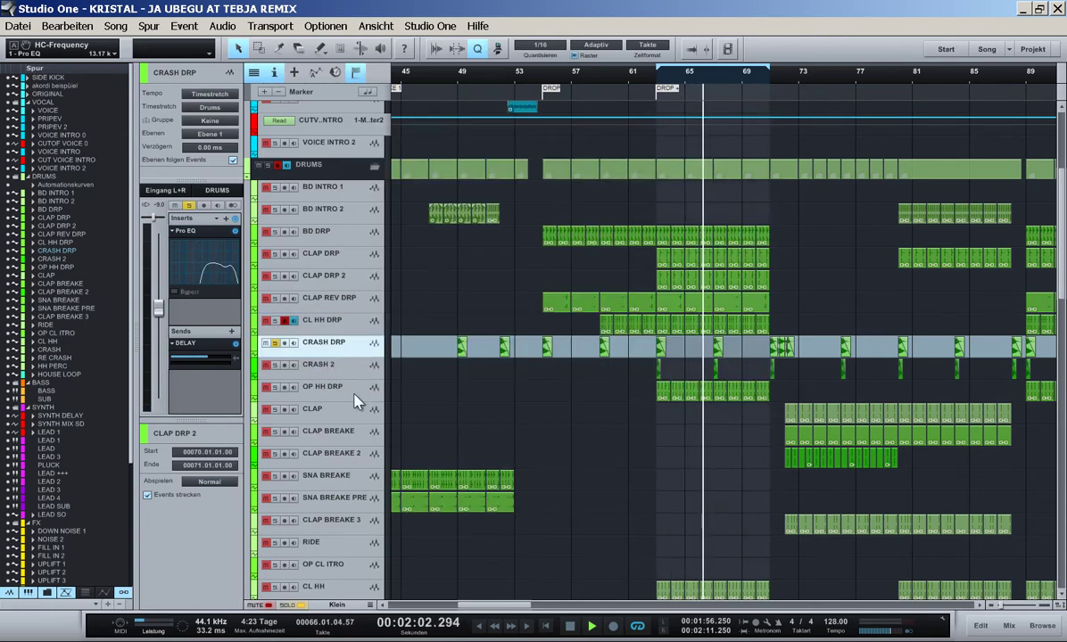
- Solo OP HH DRP and copy CL HH DRP's Pro EQ with its settings onto it
left_click(287, 393)
left_click(275, 388)
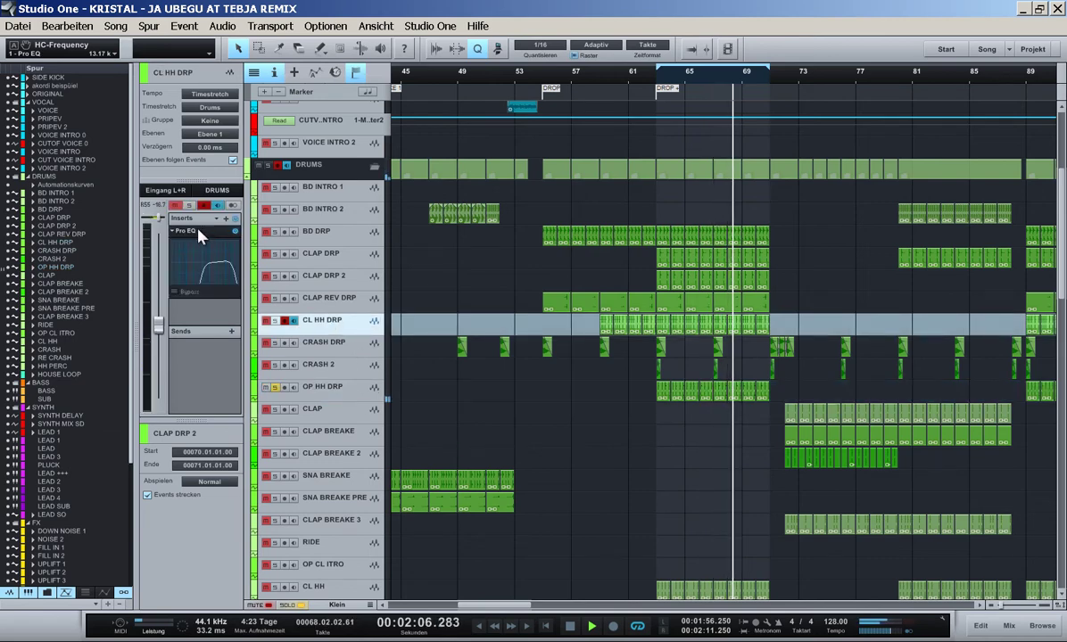
left_click_drag(200, 231, 339, 403)
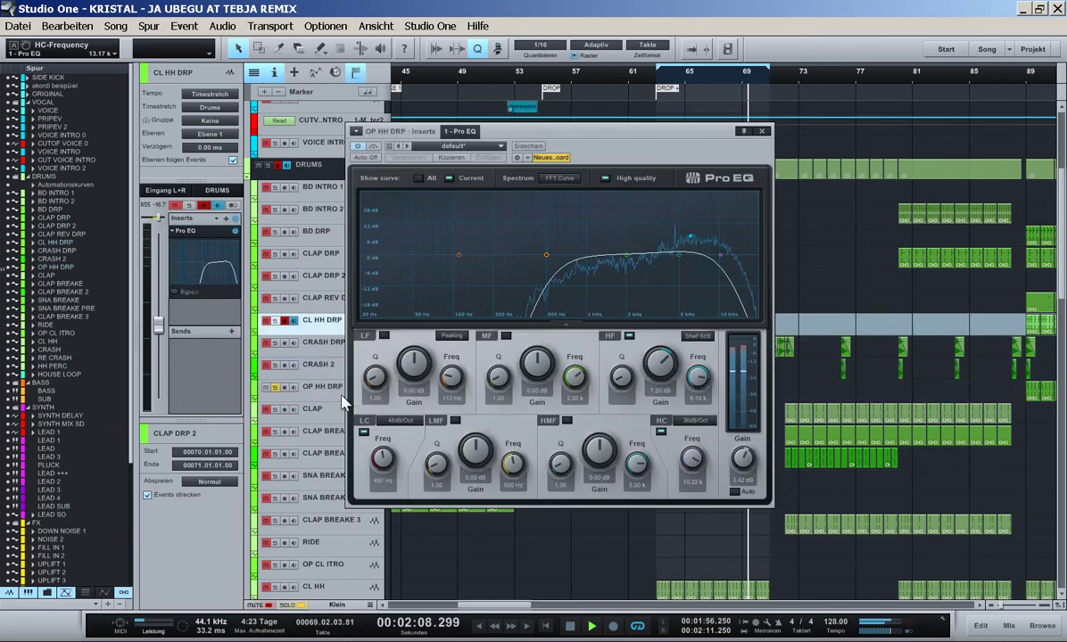
- In OP HH DRP's Pro EQ, raise the high cut to about 19.8 kHz and cut HMF by about 5.3 dB at 10 kHz
left_click_drag(724, 258, 747, 262)
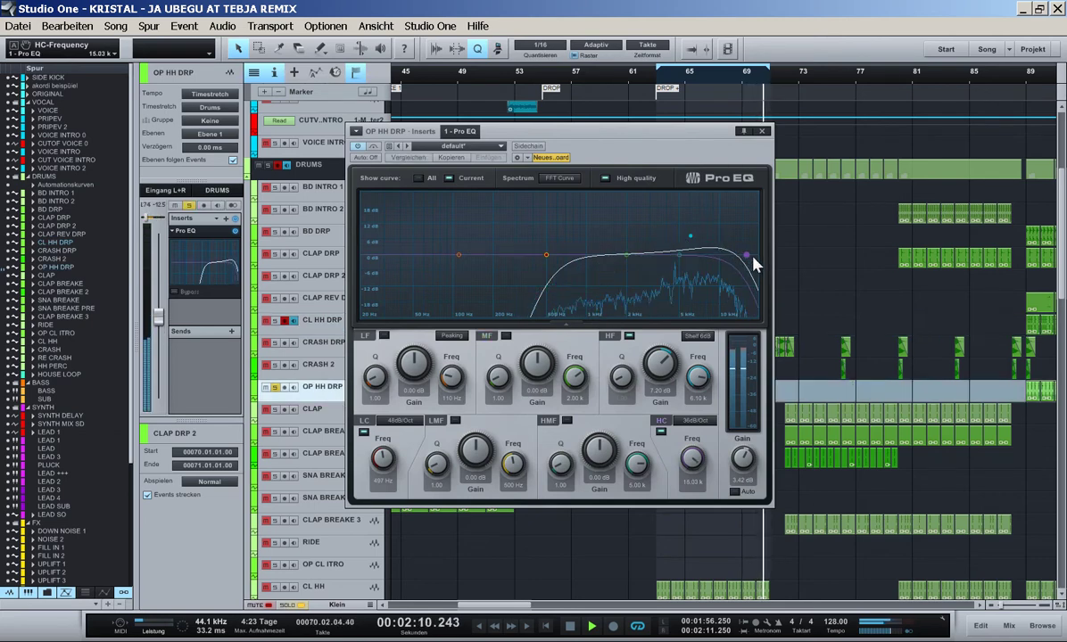
key("space")
left_click_drag(680, 255, 719, 269)
left_click(762, 131)
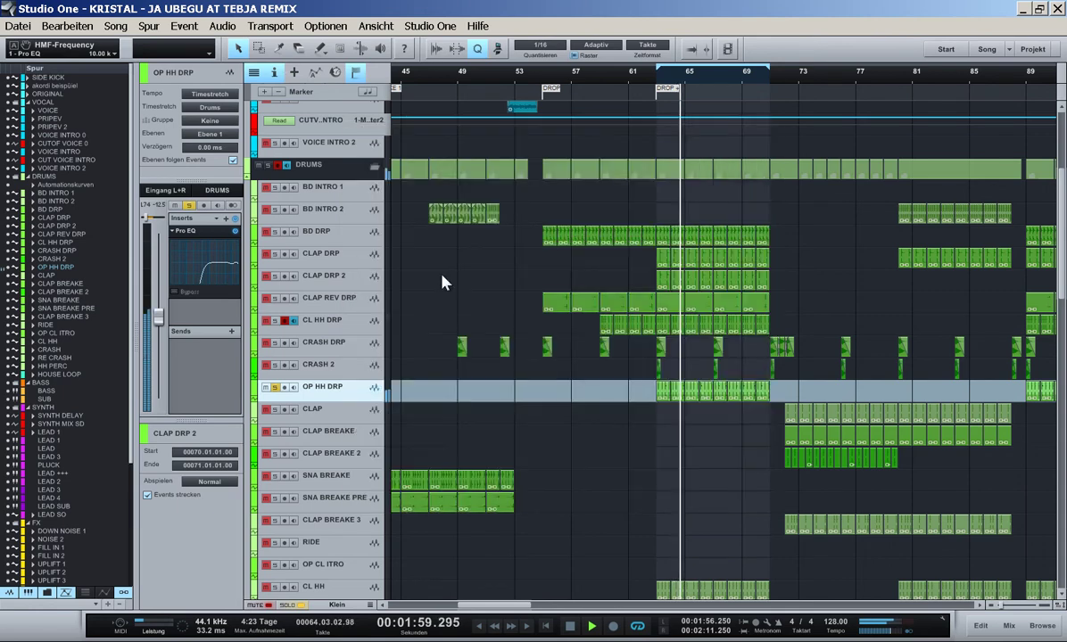
- Copy OP HH DRP's Pro EQ with its settings to CL HH and solo CL HH
scroll(519, 470, "down", 3)
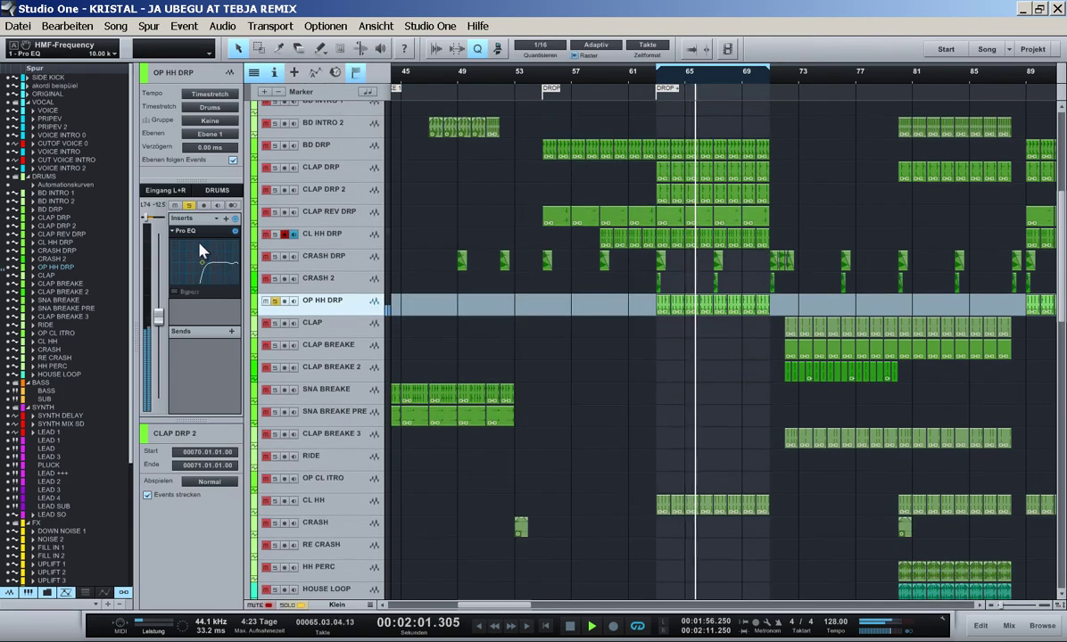
left_click_drag(187, 234, 337, 512)
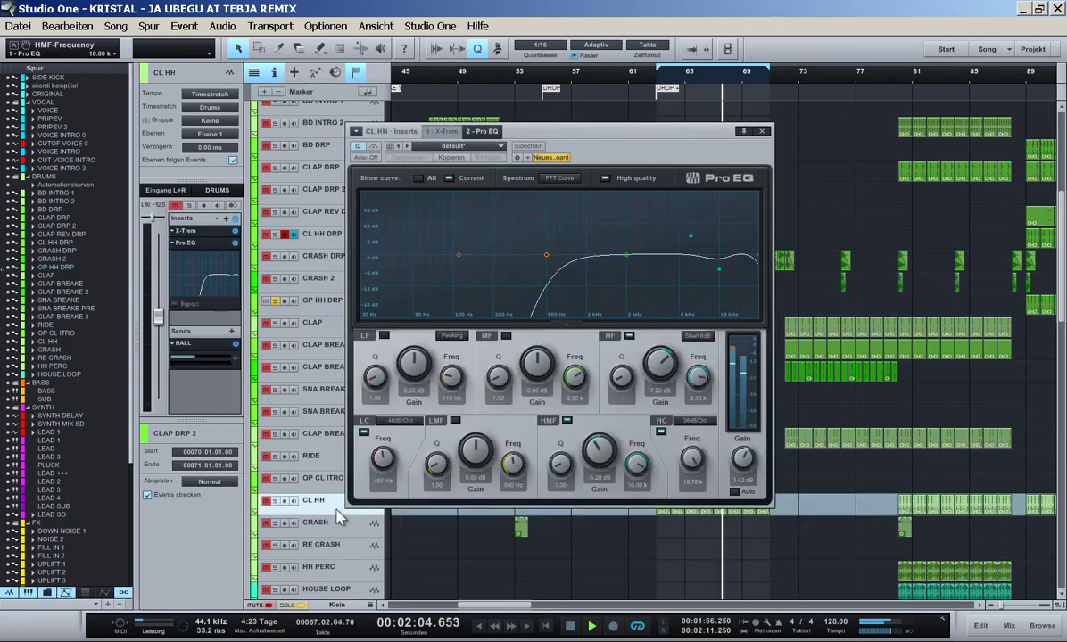
left_click(276, 501)
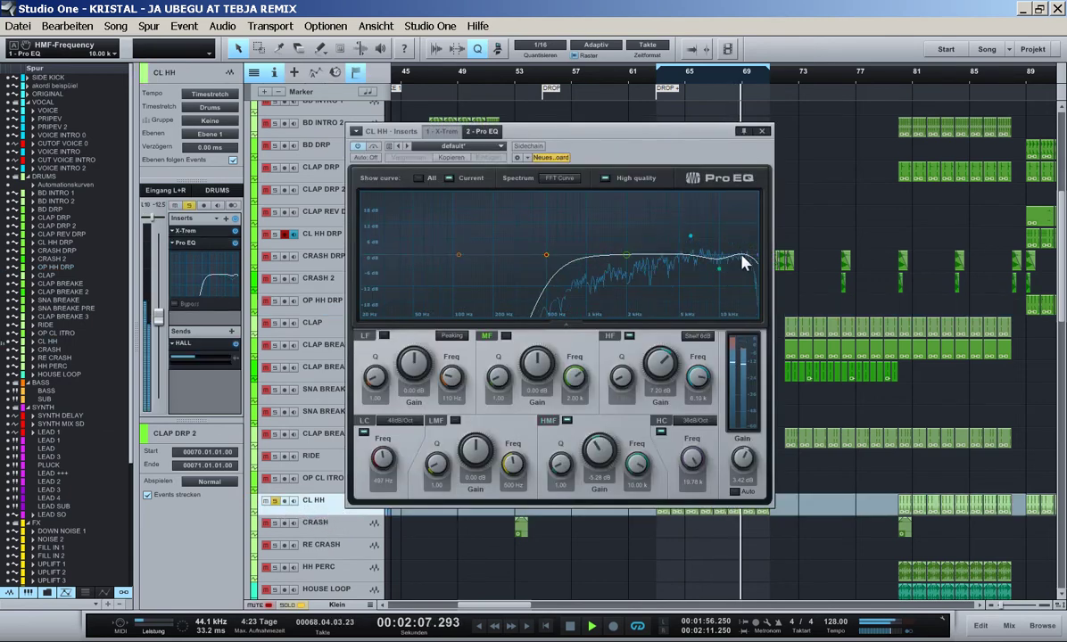
- In CL HH's Pro EQ, set the high cut to 10.34 kHz and reset the HF and HMF bands
left_click_drag(756, 261, 720, 250)
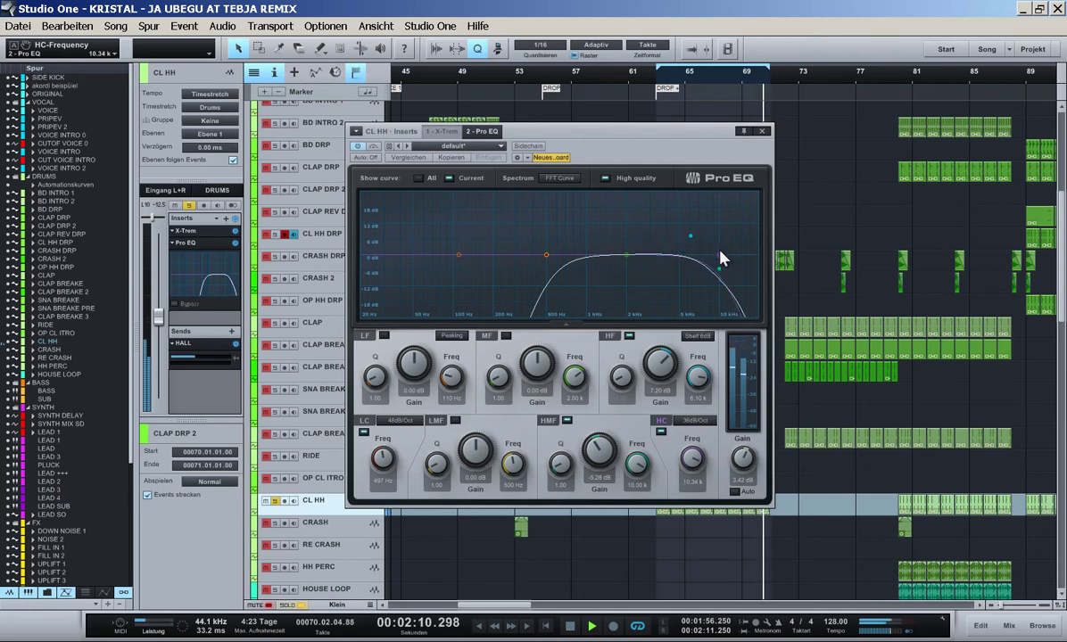
left_click(667, 371, "ctrl")
double_click(596, 455)
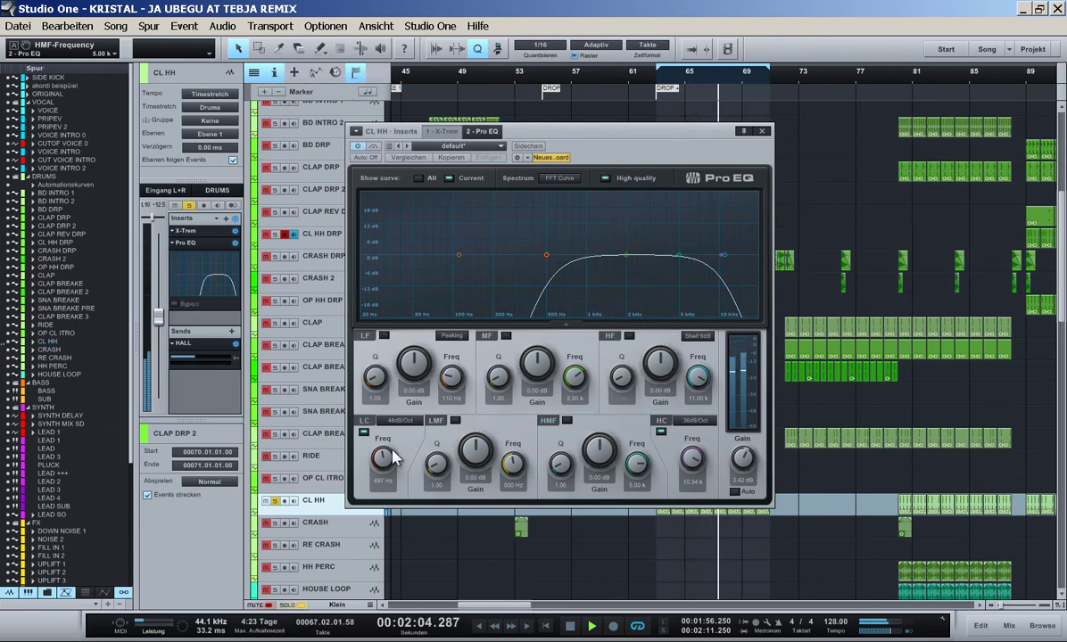
- Set CL HH's low cut to 2.70 kHz with a 6dB/Oct slope, undo the trial LF cut and close the plug-in
mouse_move(394, 458)
left_mouse_down()
mouse_move(373, 464)
mouse_move(398, 442)
left_mouse_up()
left_click(401, 429)
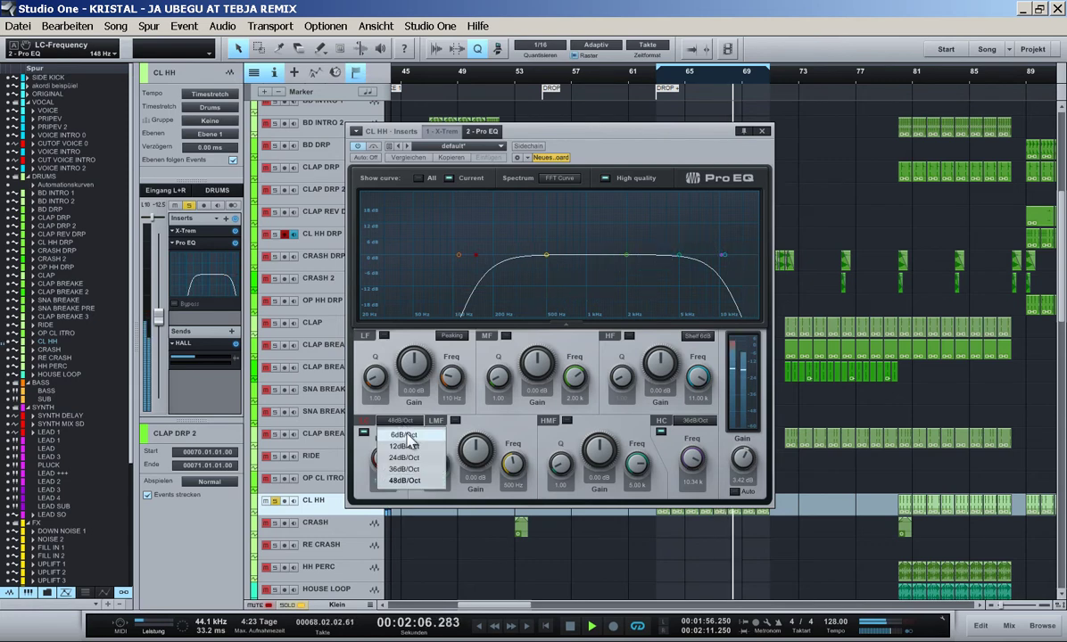
left_click(393, 433)
left_click_drag(457, 254, 501, 262)
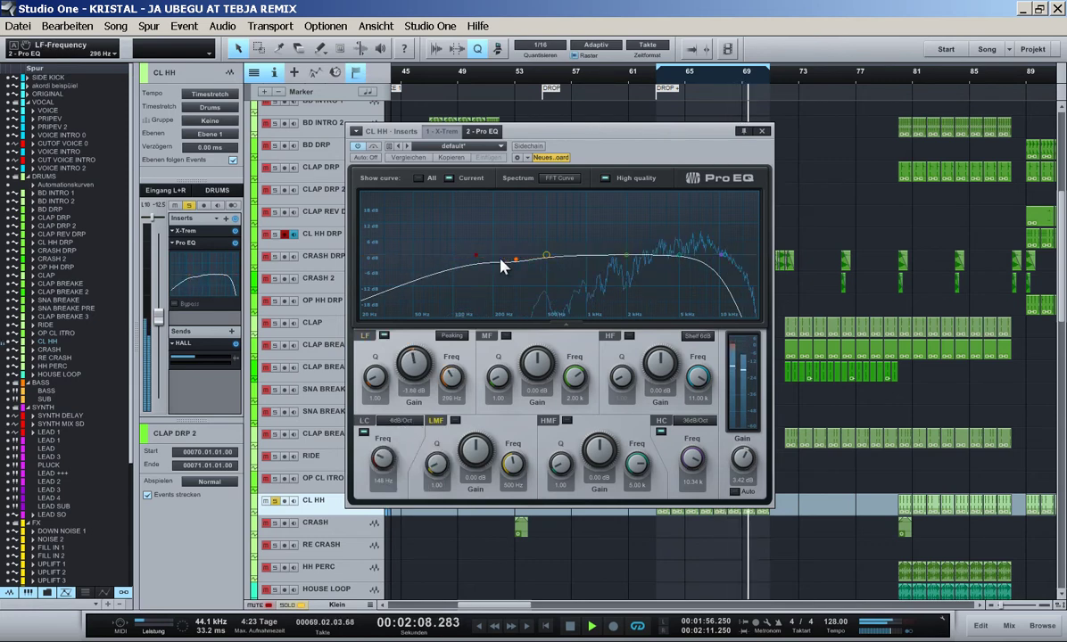
key("ctrl+z")
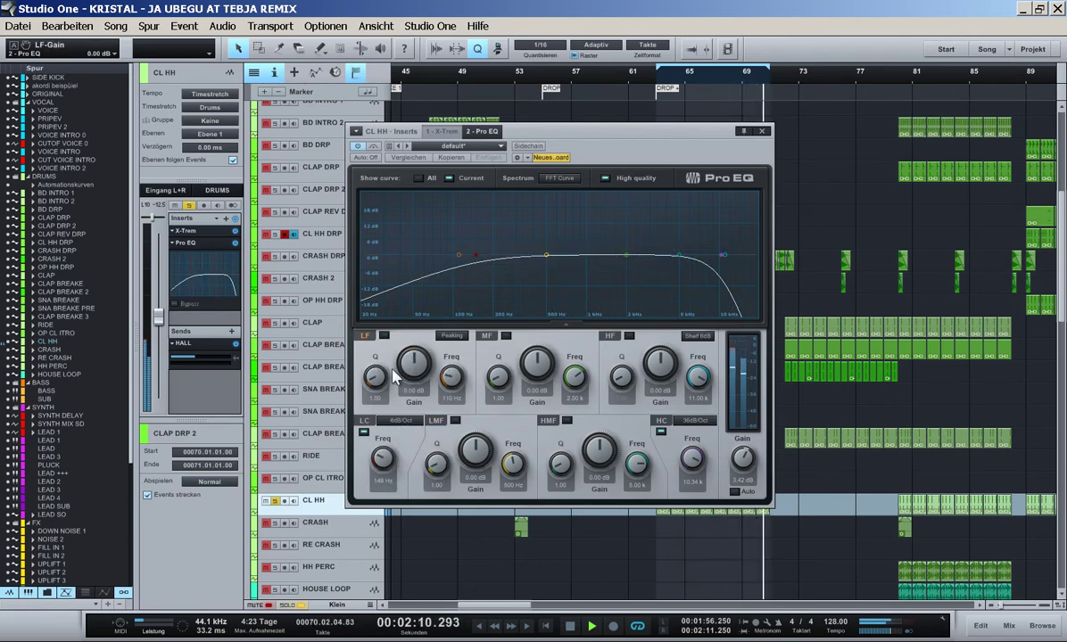
left_click_drag(476, 257, 643, 256)
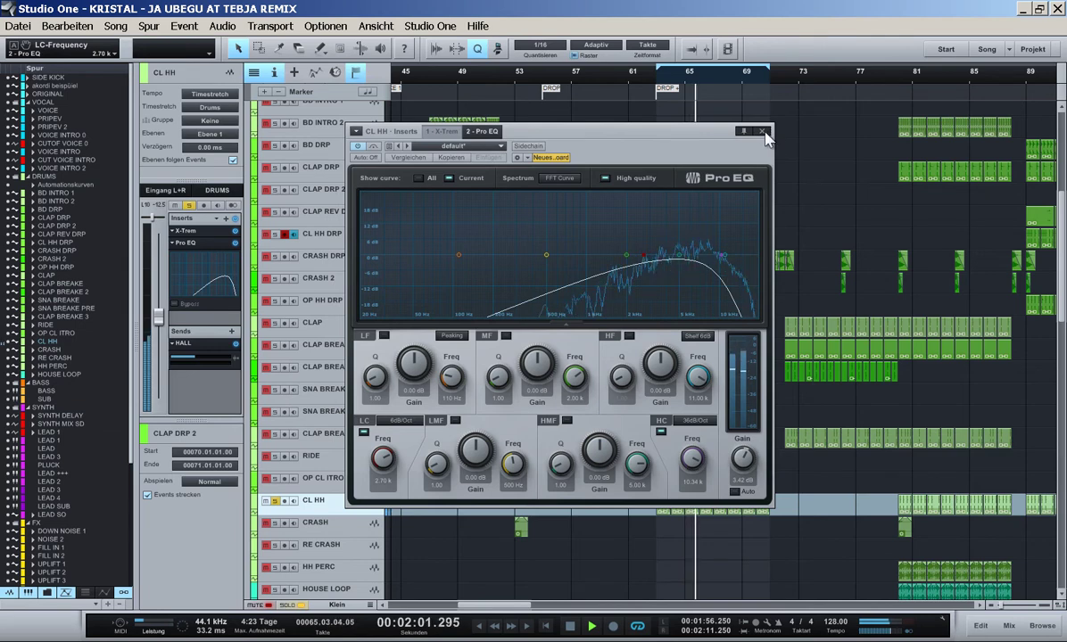
left_click(762, 131)
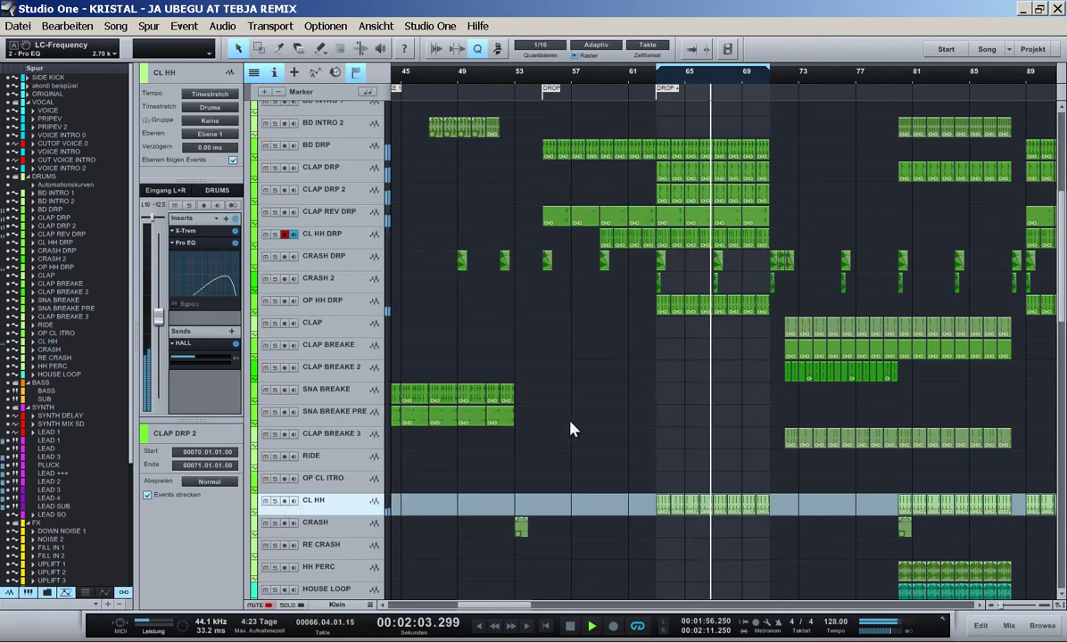
- Examine the DRUMS and SYNTH buses and the BD DRP kick within the whole arrangement, using smaller track heights
left_click_drag(1060, 296, 1063, 259)
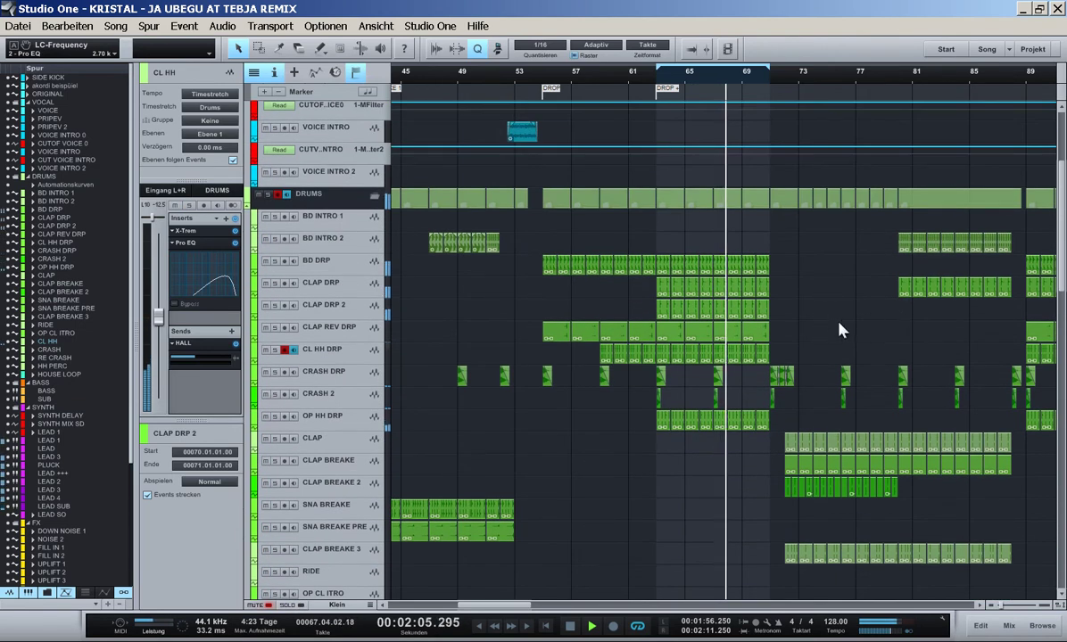
key("shift+w")
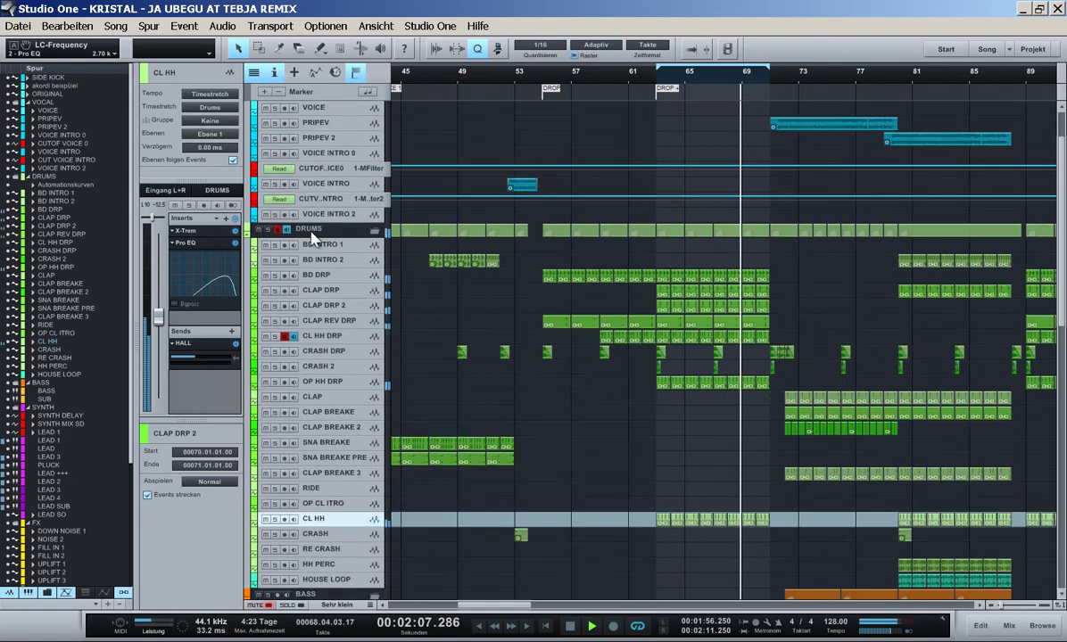
left_click(338, 231)
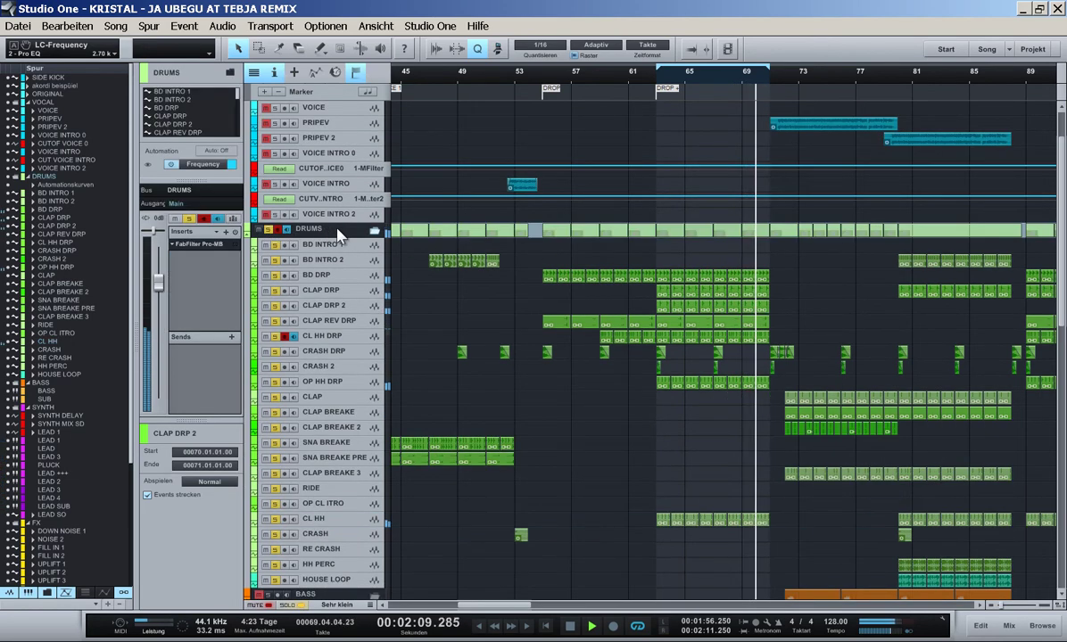
scroll(686, 443, "down", 3)
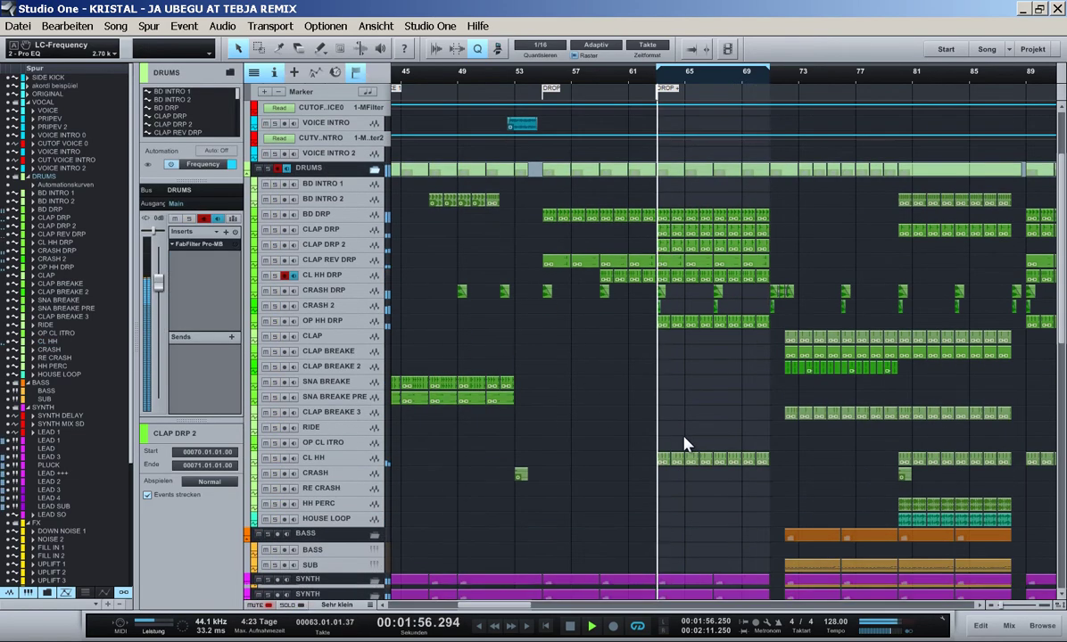
scroll(685, 443, "down", 5)
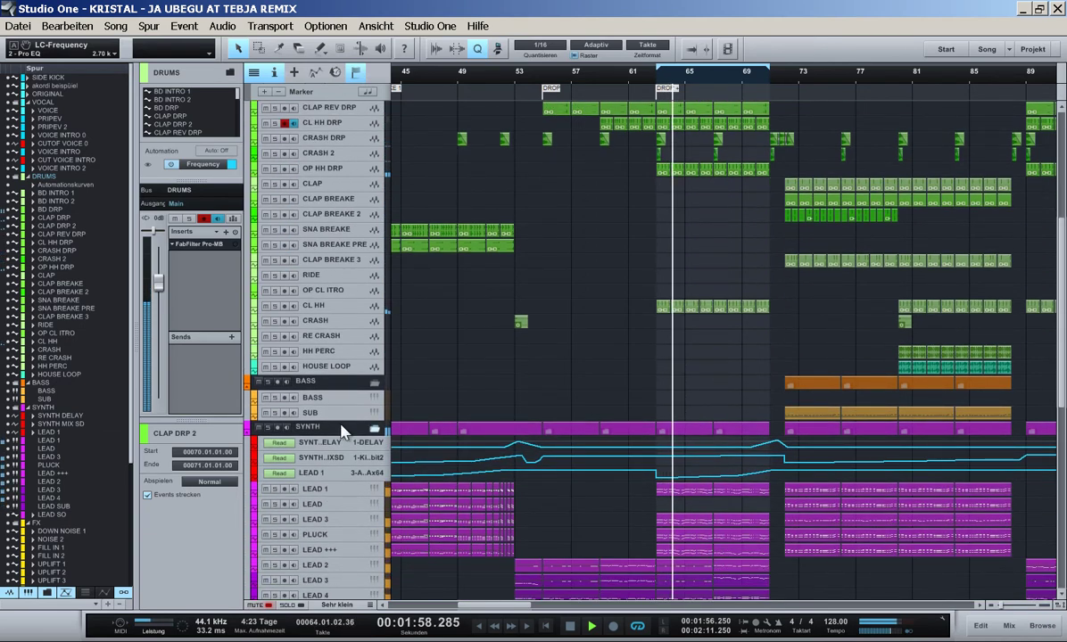
left_click(342, 432)
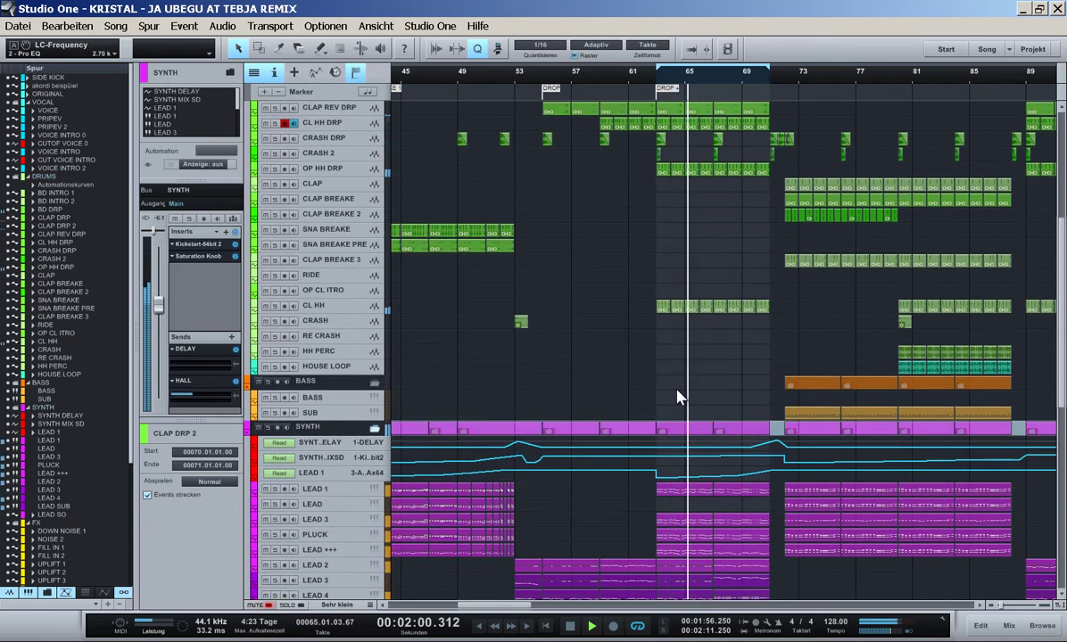
key("shift+w")
scroll(678, 397, "up", 1)
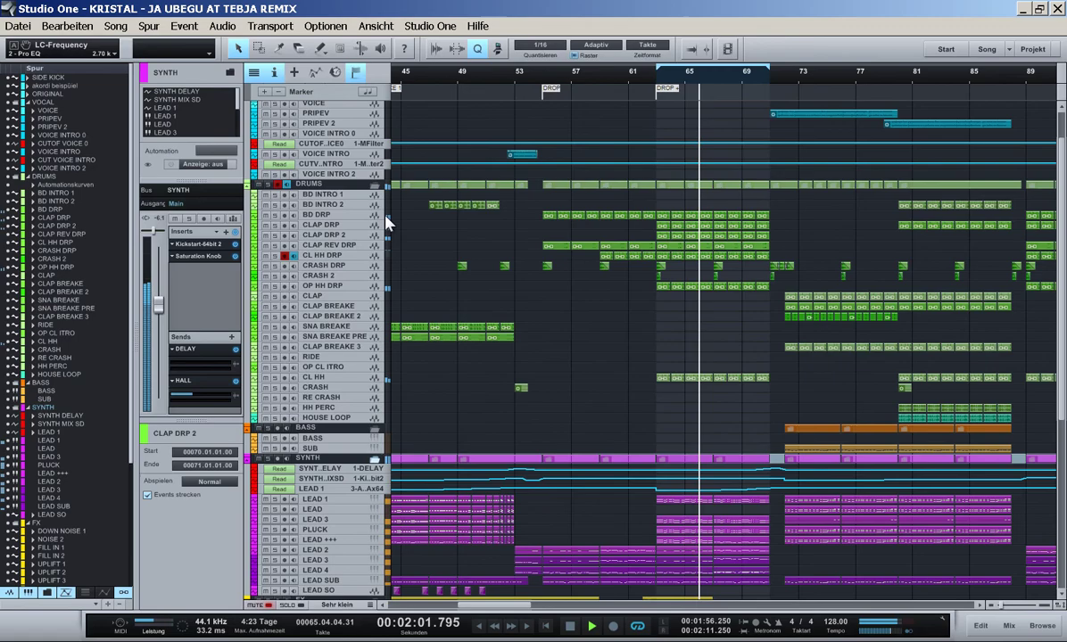
left_click(339, 215)
left_click(349, 186)
scroll(348, 186, "up", 1)
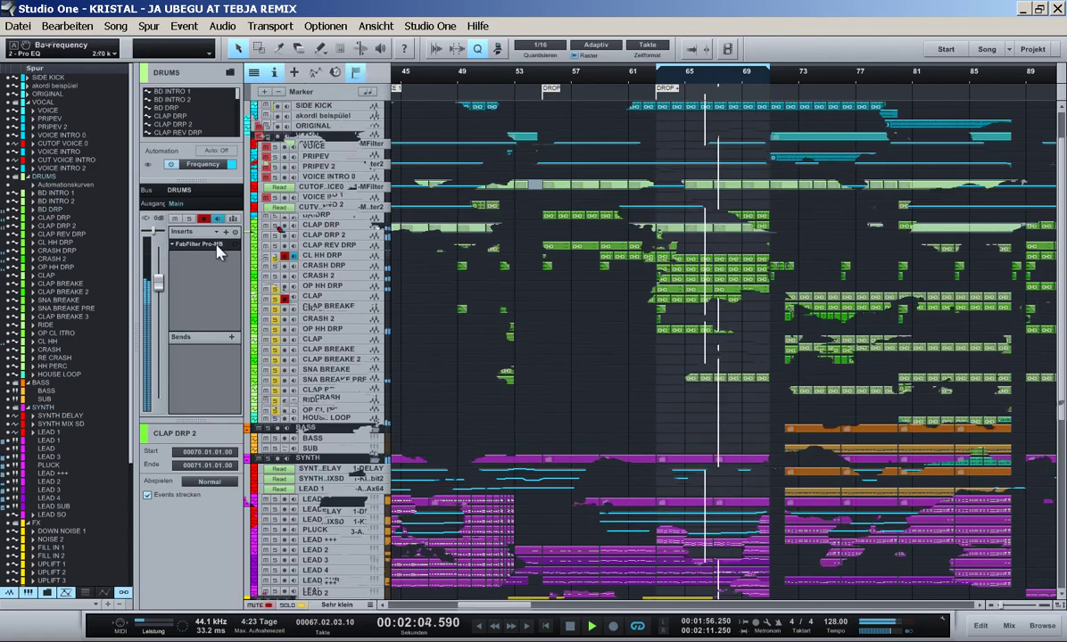
- Insert Plugin Alliance's bx_boom with the preset 01 Kick Boost HI Mode 64Hz on the BD DRP track
left_click(1042, 625)
left_click(682, 173)
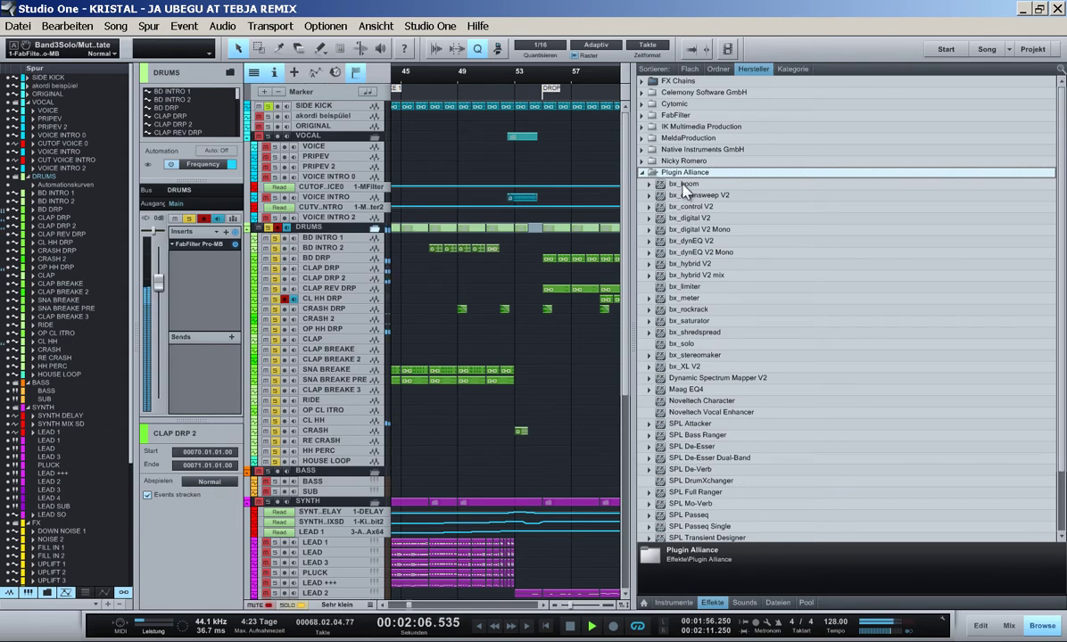
left_click(666, 185)
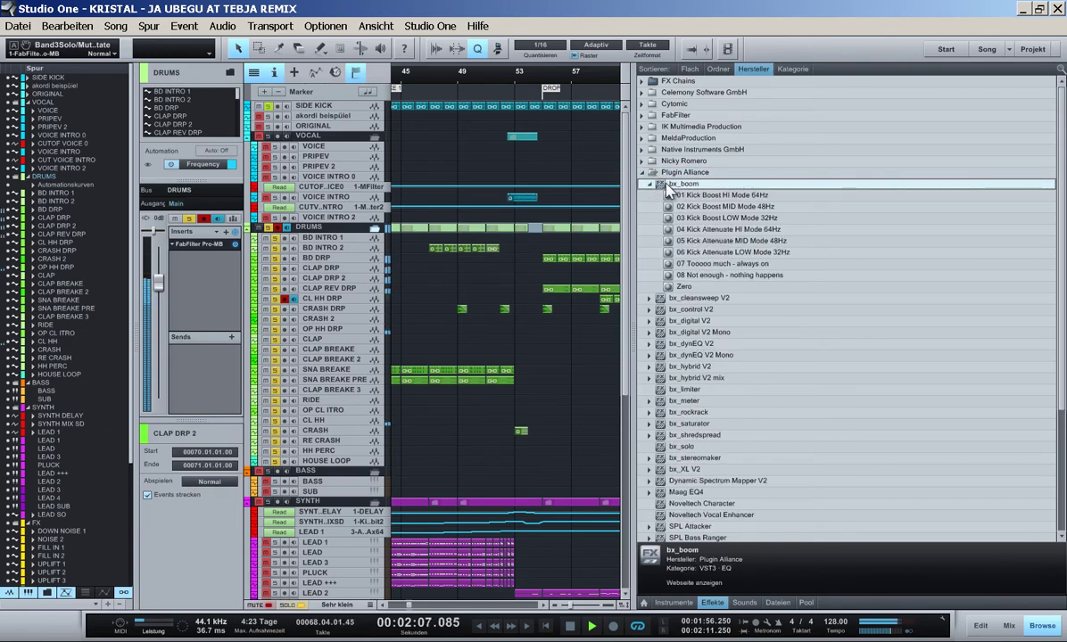
left_click(345, 259)
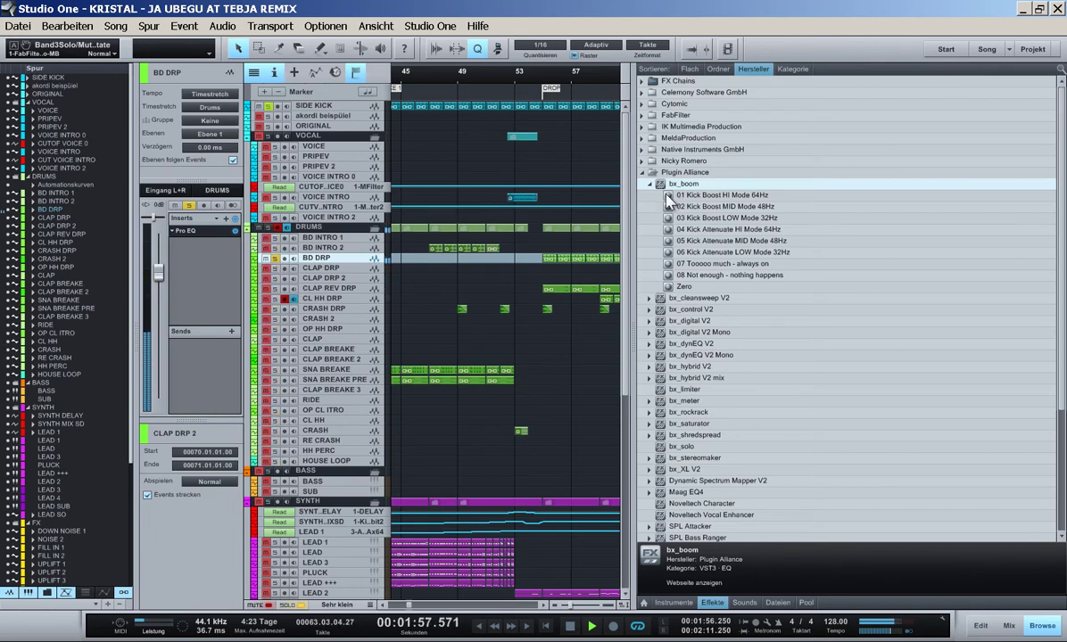
left_click_drag(667, 201, 194, 260)
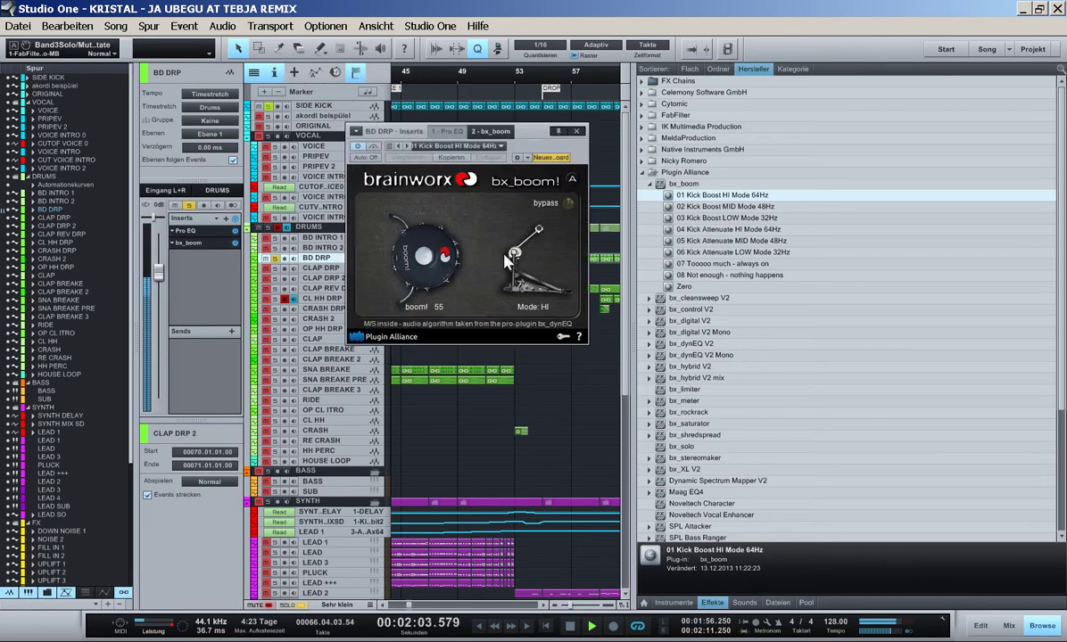
- Lower bx_boom's boom! amount to 28, compare with its bypass, and close the plug-in and the effects browser
left_click_drag(424, 256, 424, 272)
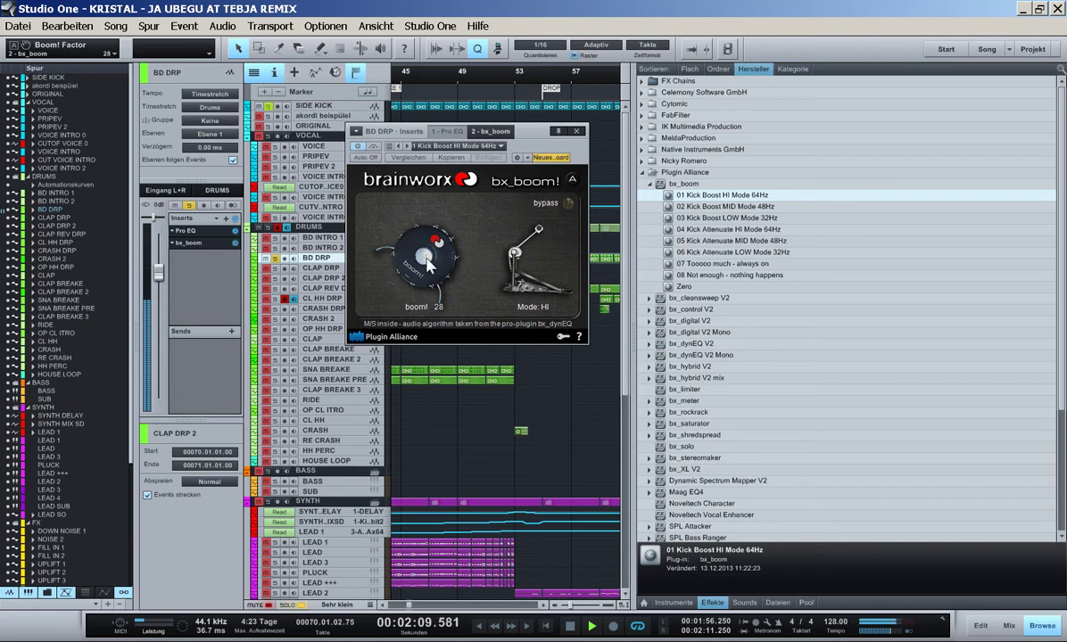
left_click(569, 203)
left_click(576, 131)
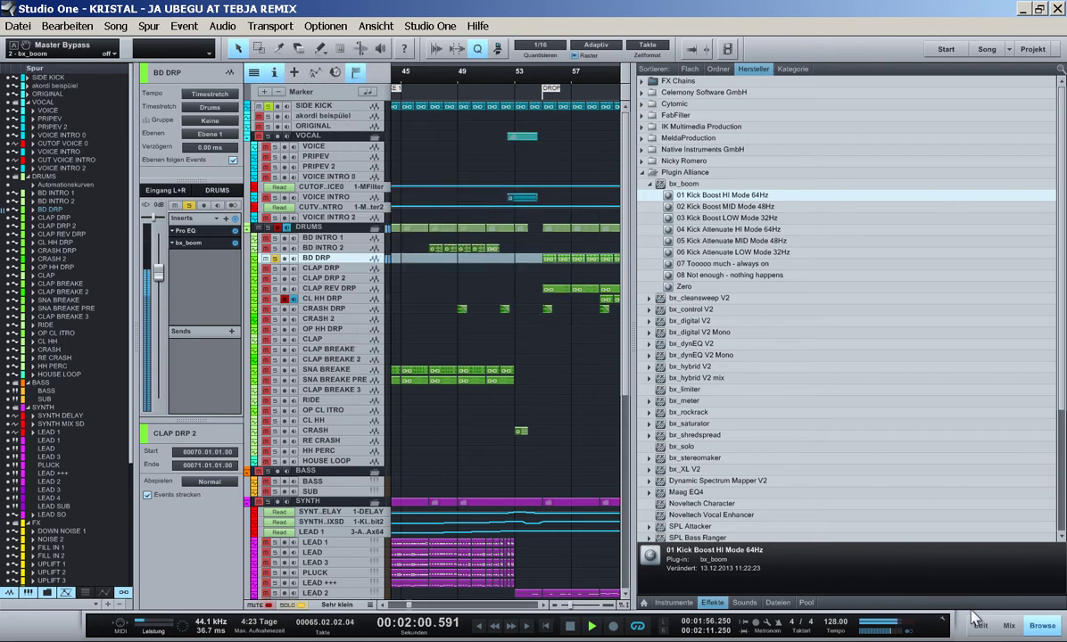
left_click(1044, 625)
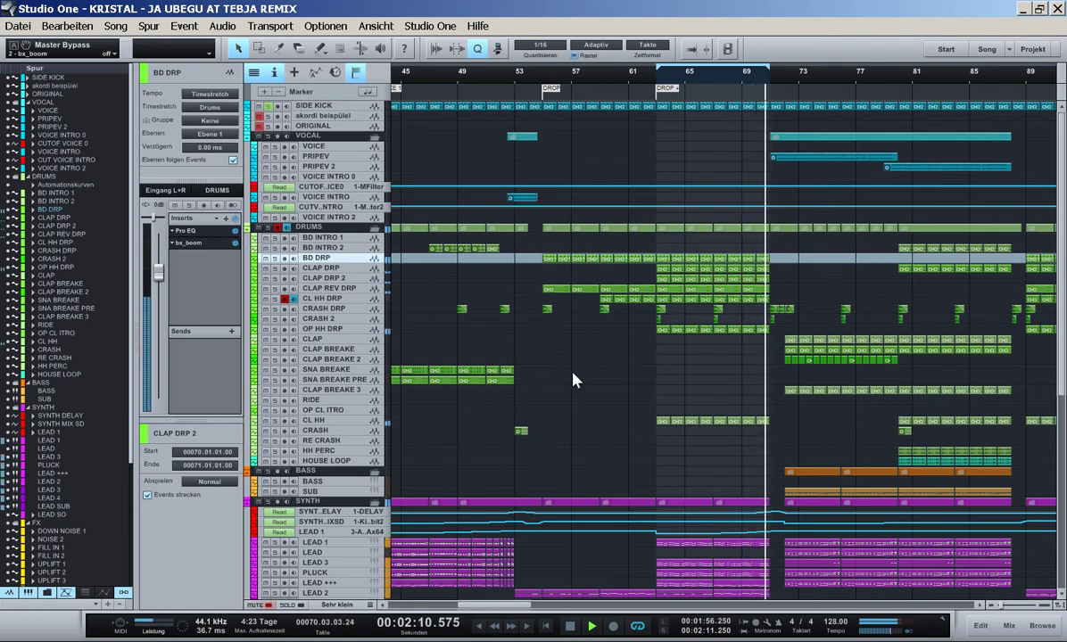
- Remove FabFilter Pro-MB from the DRUMS bus inserts
left_click(353, 229)
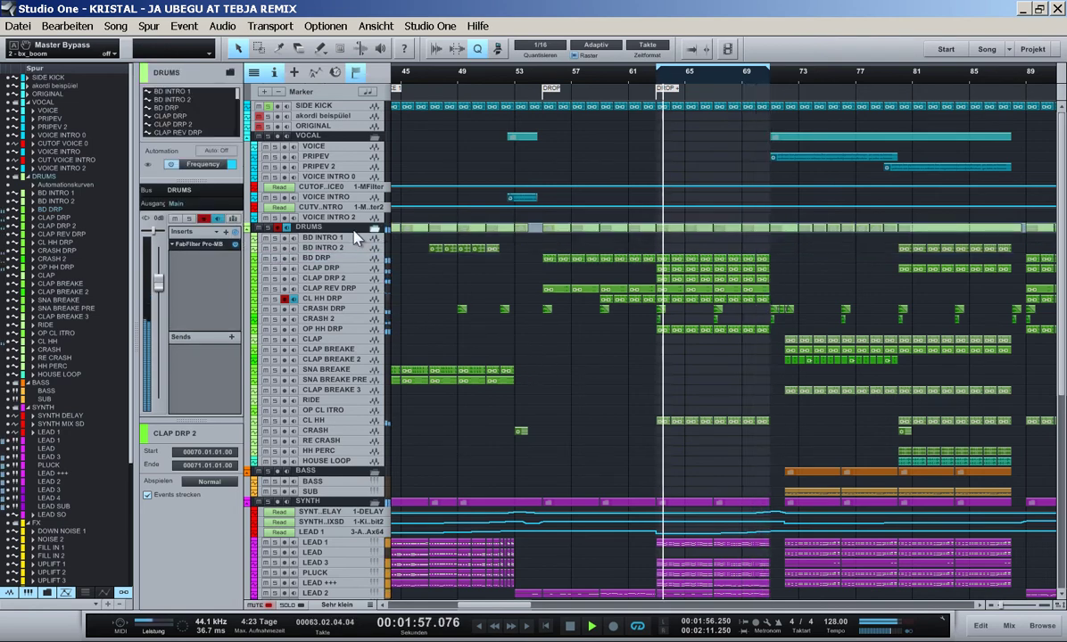
right_click(178, 246)
left_click(174, 305)
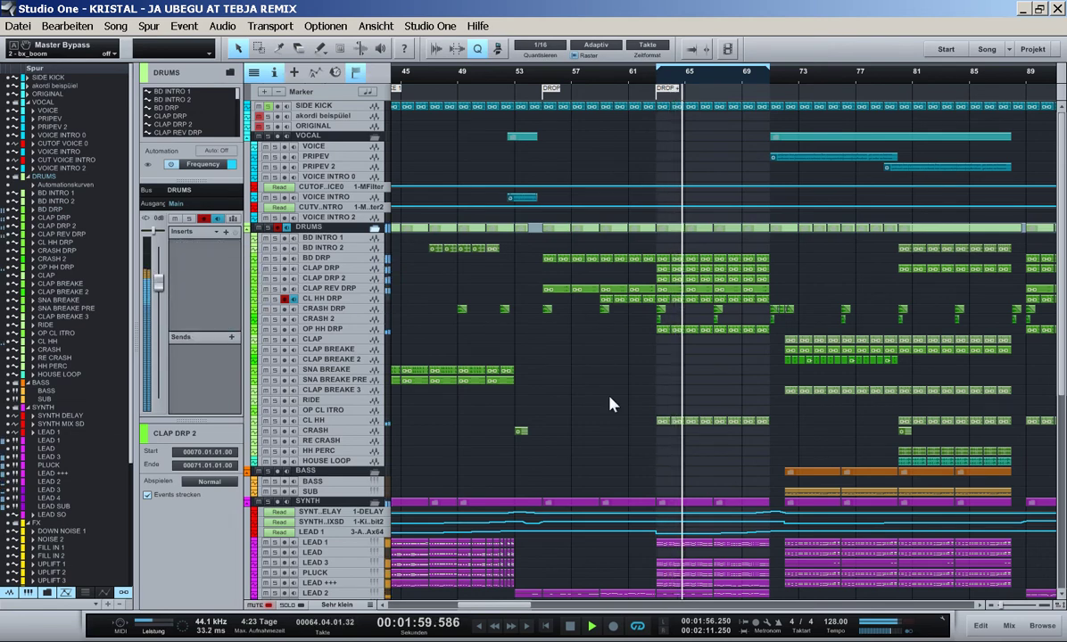
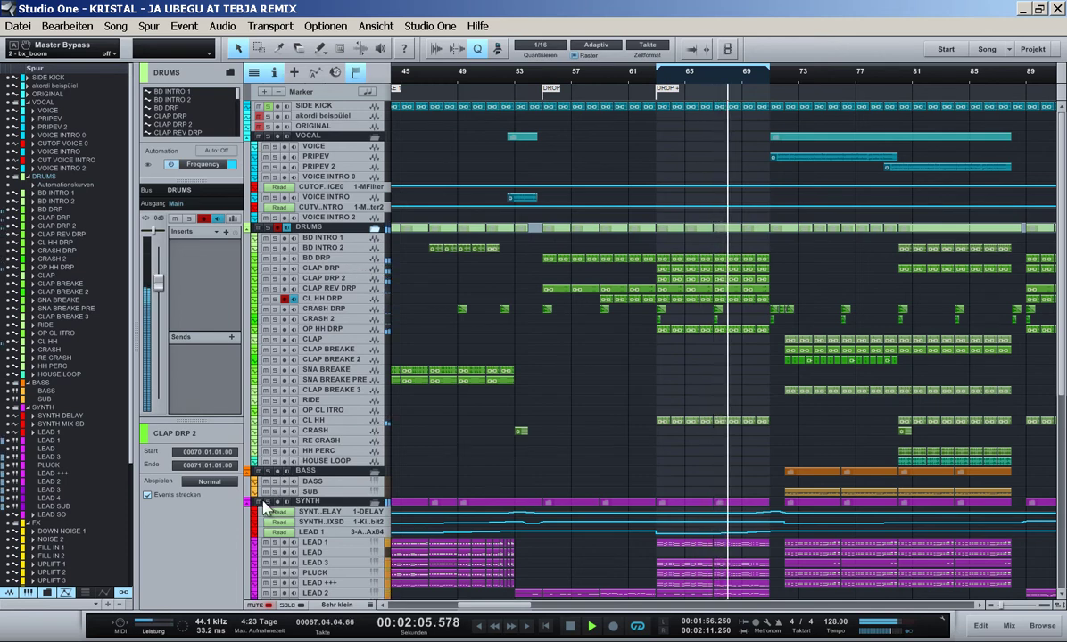
- Lower bx_boom's boom! amount on the BD DRP track to 22 and close the plug-in
left_click(346, 259)
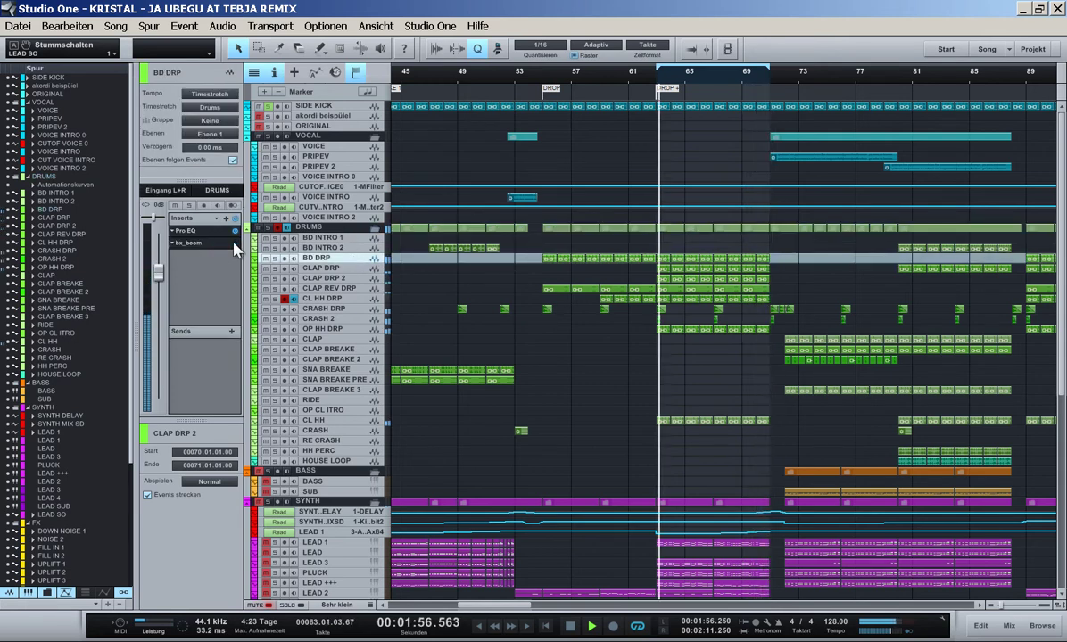
double_click(212, 244)
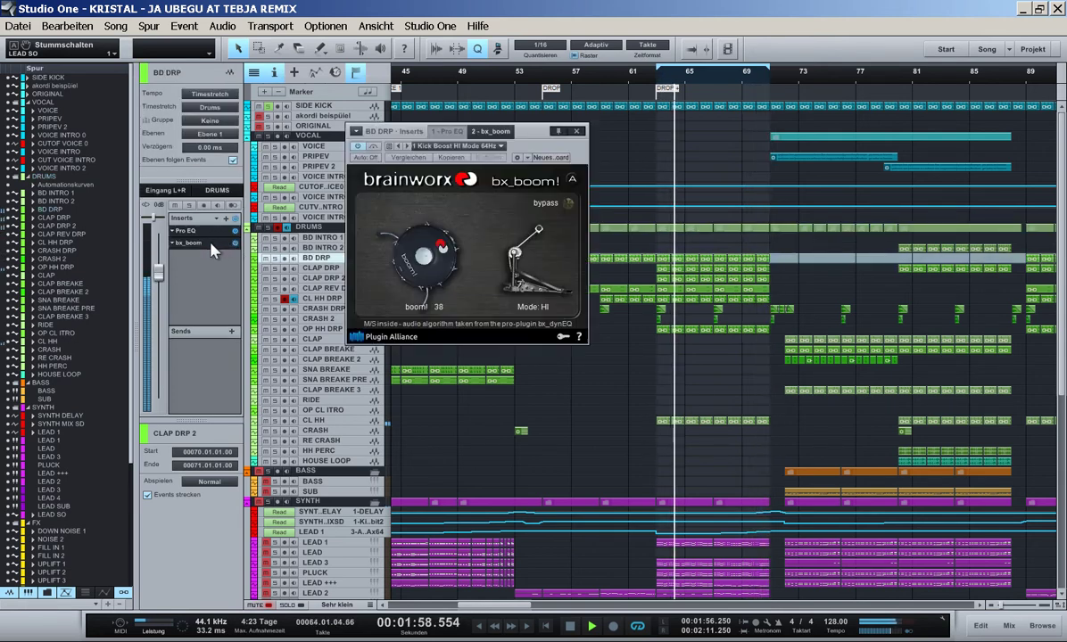
left_click_drag(424, 265, 424, 268)
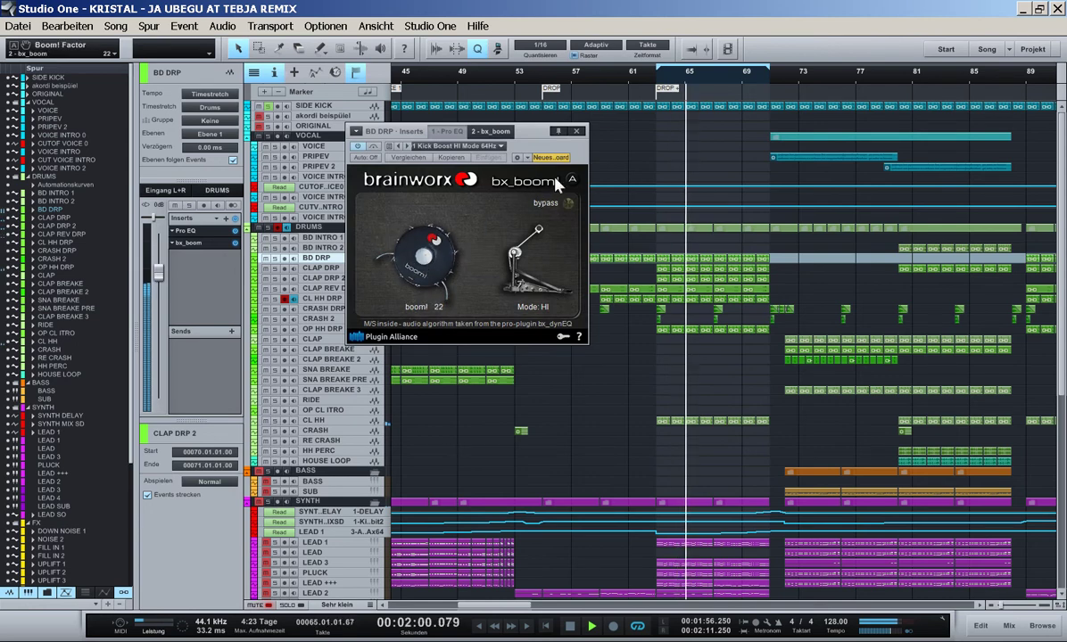
left_click(577, 131)
- Insert Native Instruments' Transient Master on the BD DRP track, set Attack to 89.0%, and close the plug-in and effects browser
left_click(1044, 625)
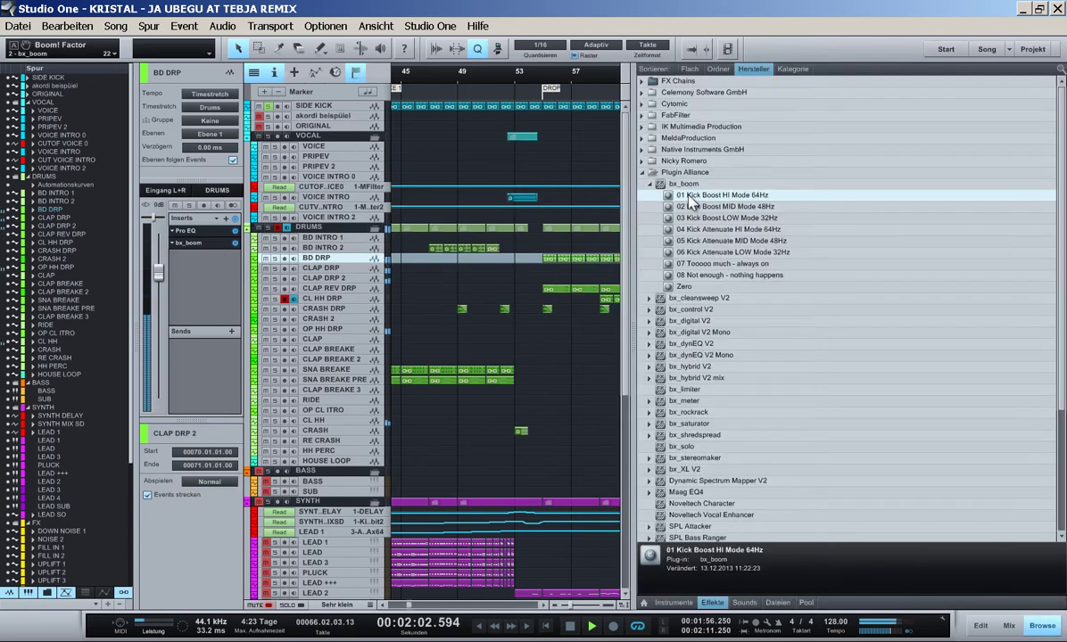
left_click(642, 172)
double_click(686, 149)
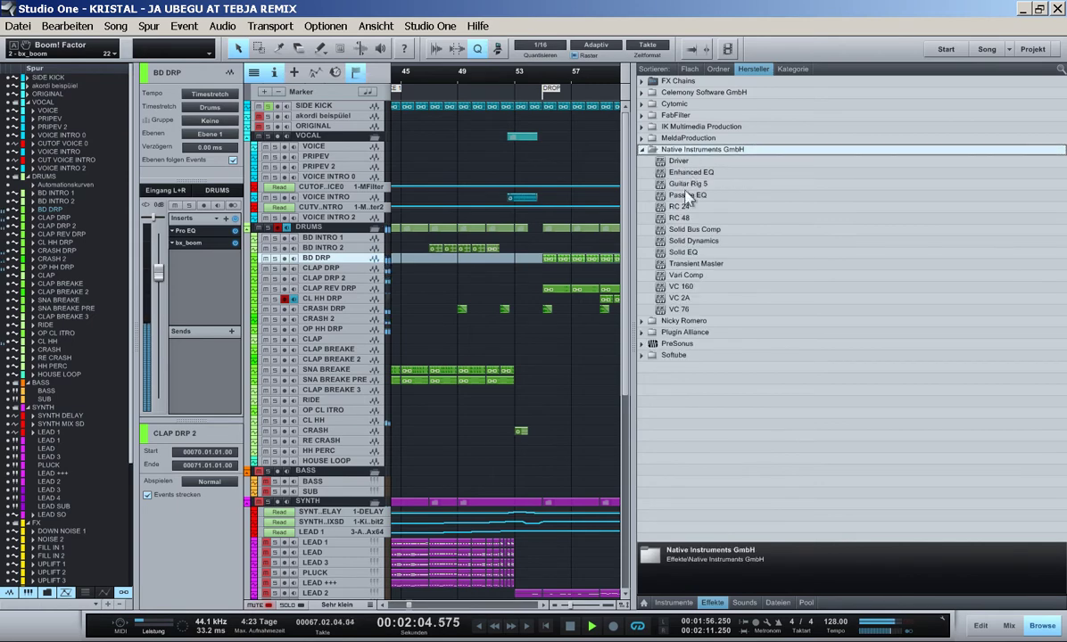
left_click_drag(679, 268, 189, 260)
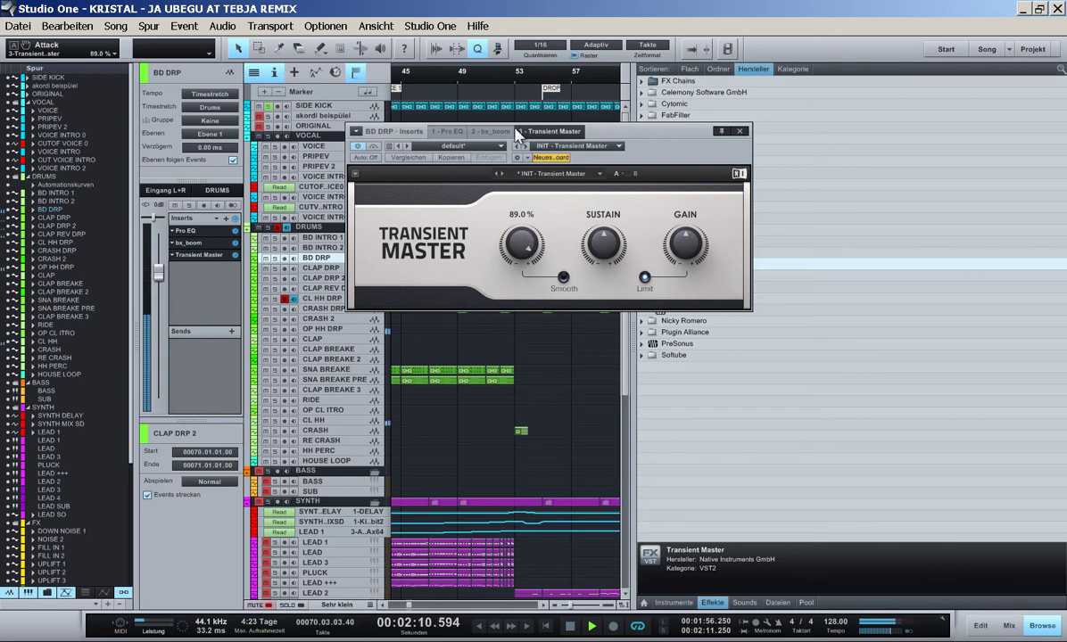
left_click(740, 132)
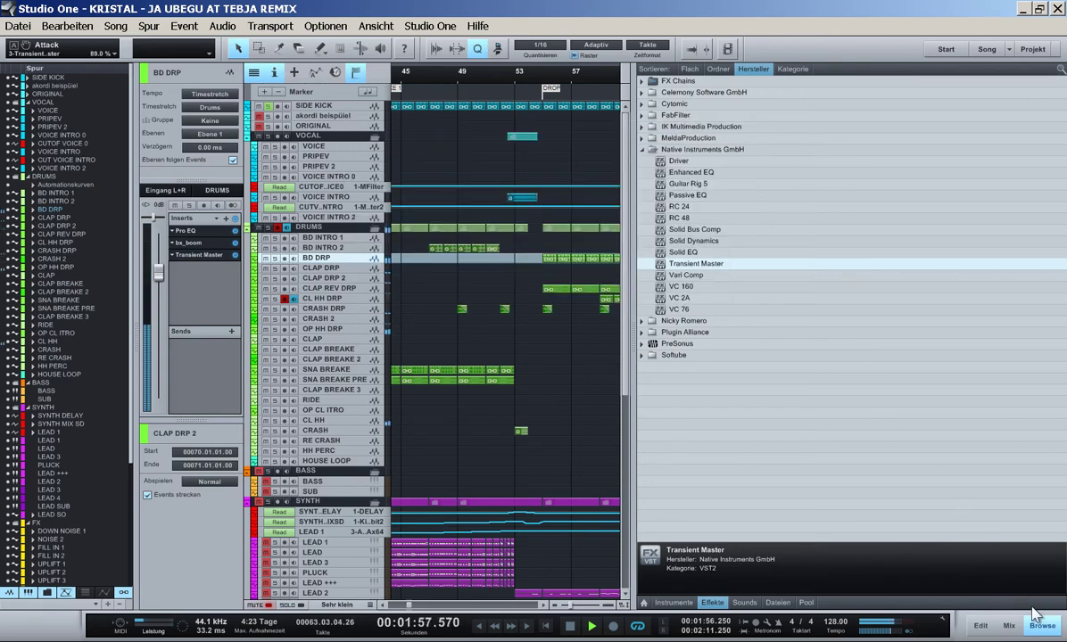
key("F5")
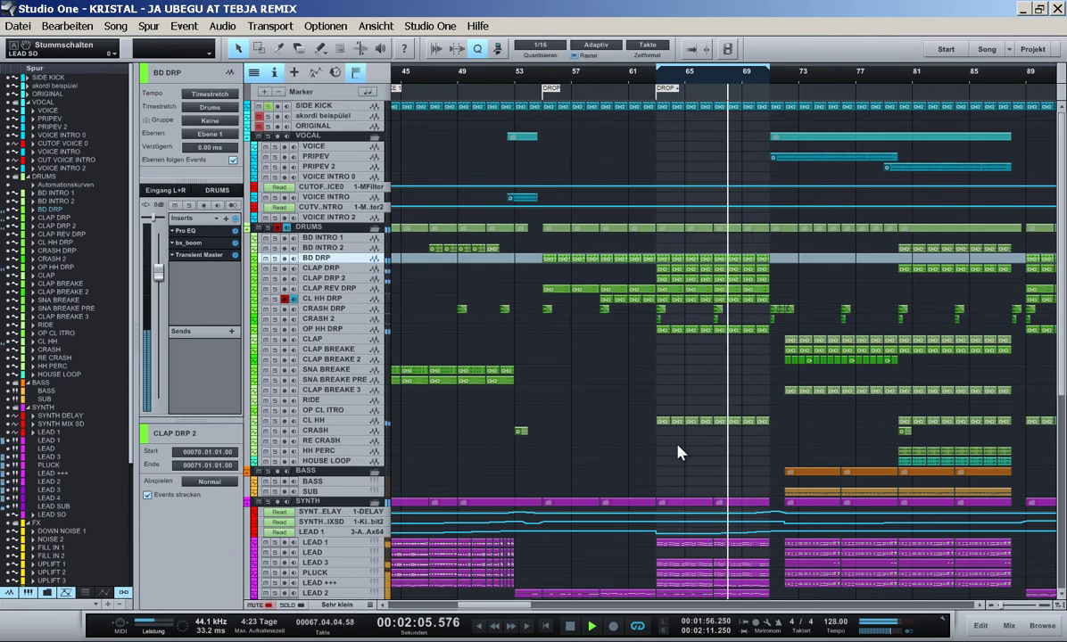
- Save the song with the new kick processing
scroll(678, 446, "down", 1)
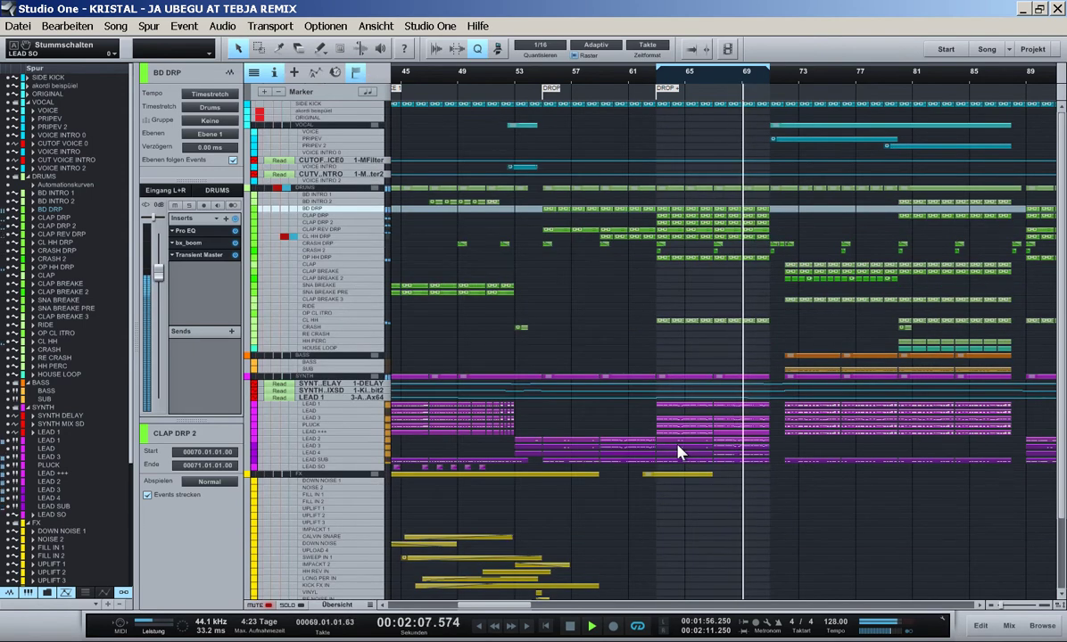
key("e")
key("shift+e")
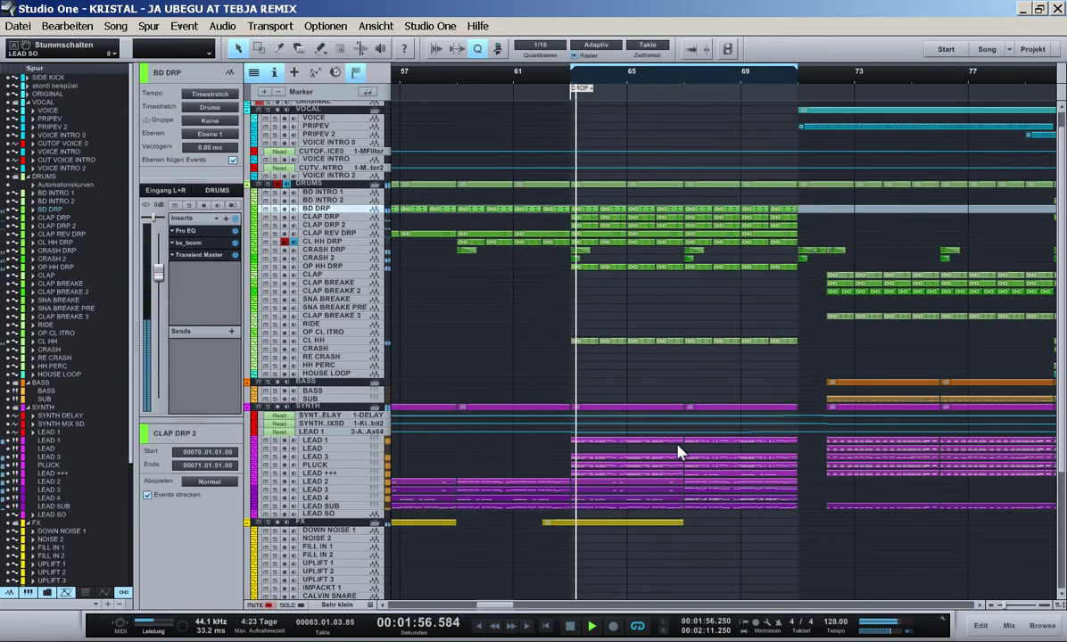
key("ctrl+s")
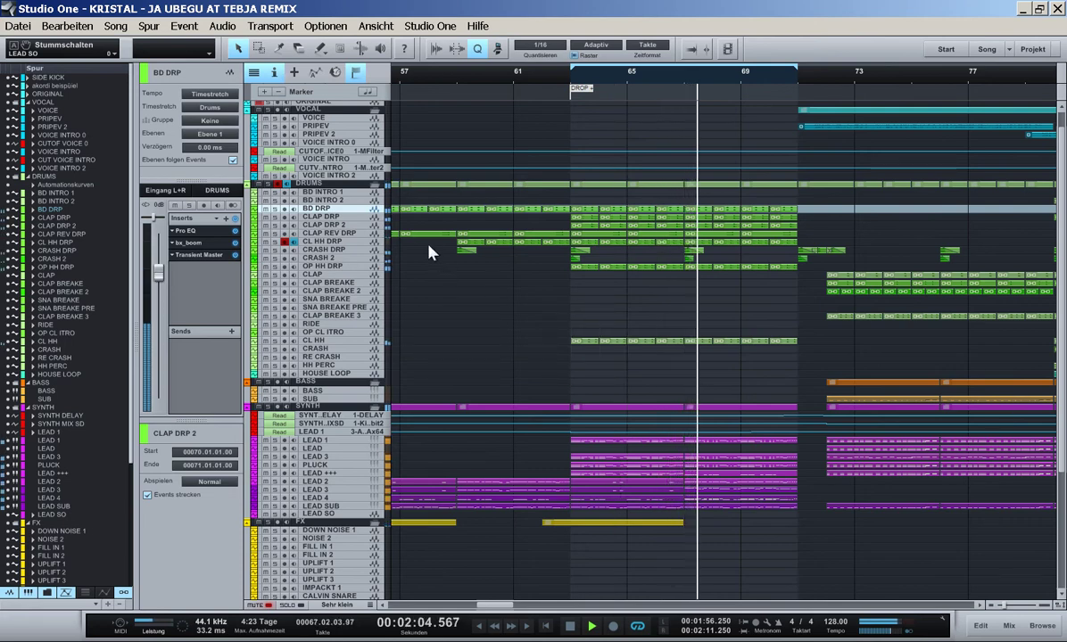
- Reopen bx_boom on BD DRP and try boom! amounts of 28 and 66 with the kick soloed
left_click(185, 243)
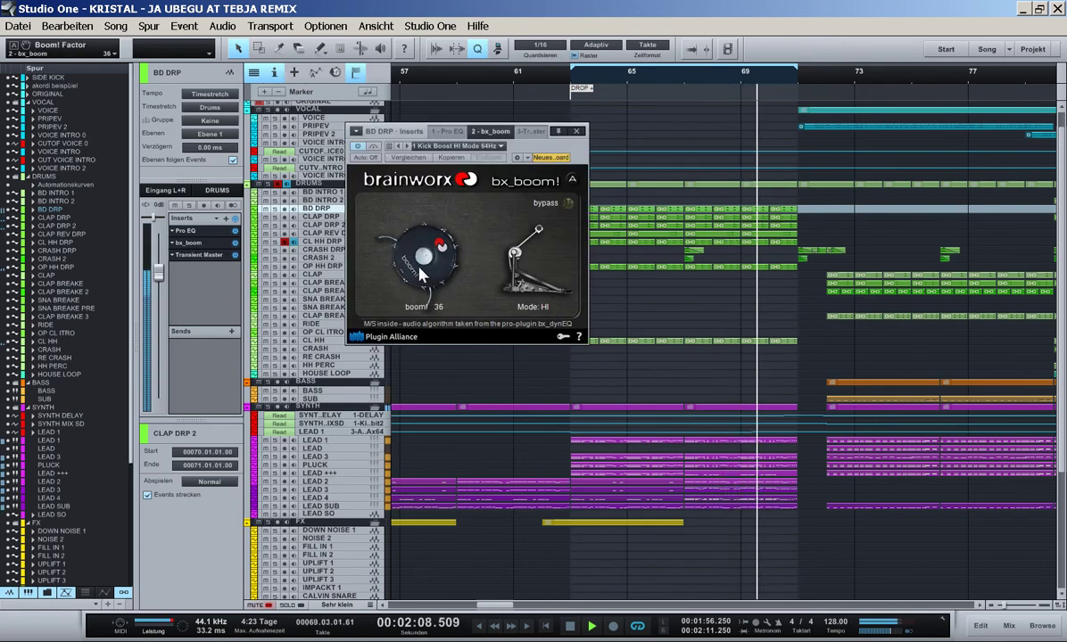
left_click_drag(409, 273, 411, 278)
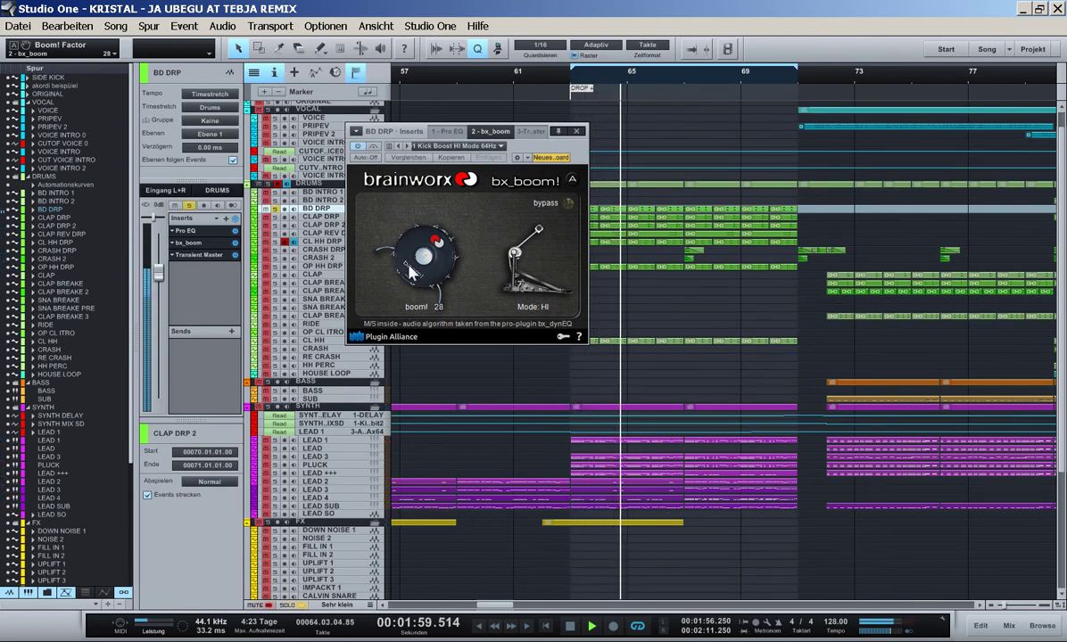
left_click_drag(411, 272, 412, 243)
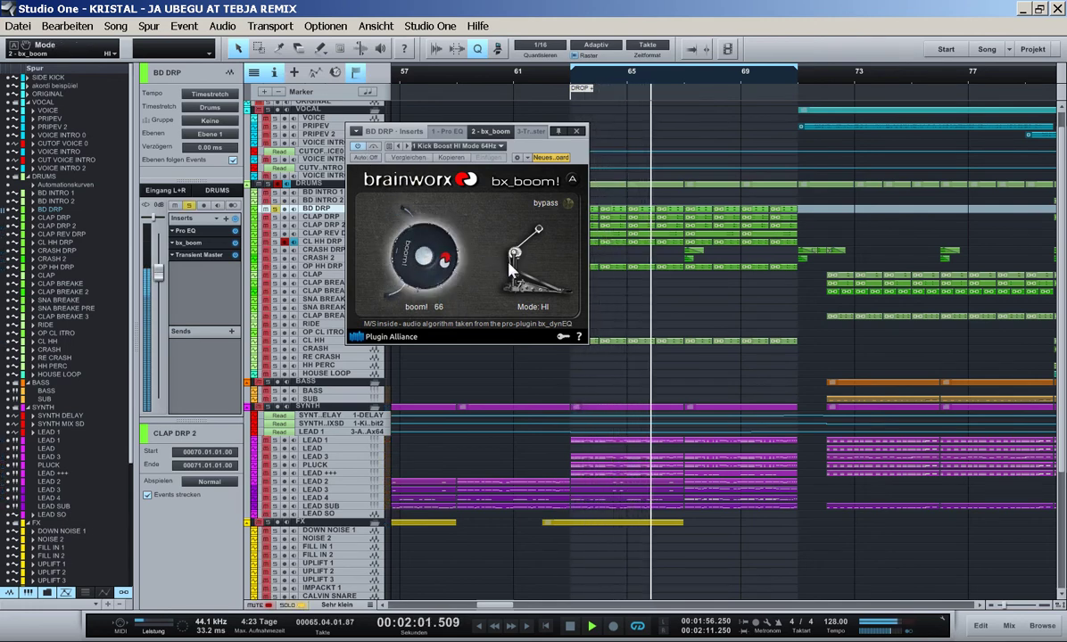
- Try to change bx_boom's Mode setting on the kick
left_click(547, 308)
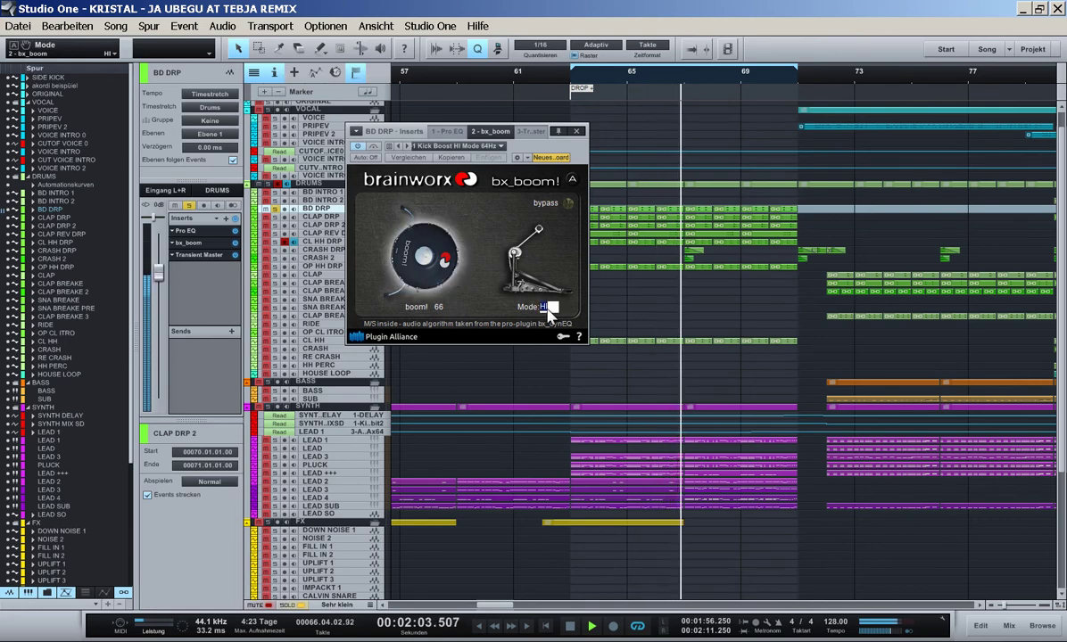
right_click(516, 260)
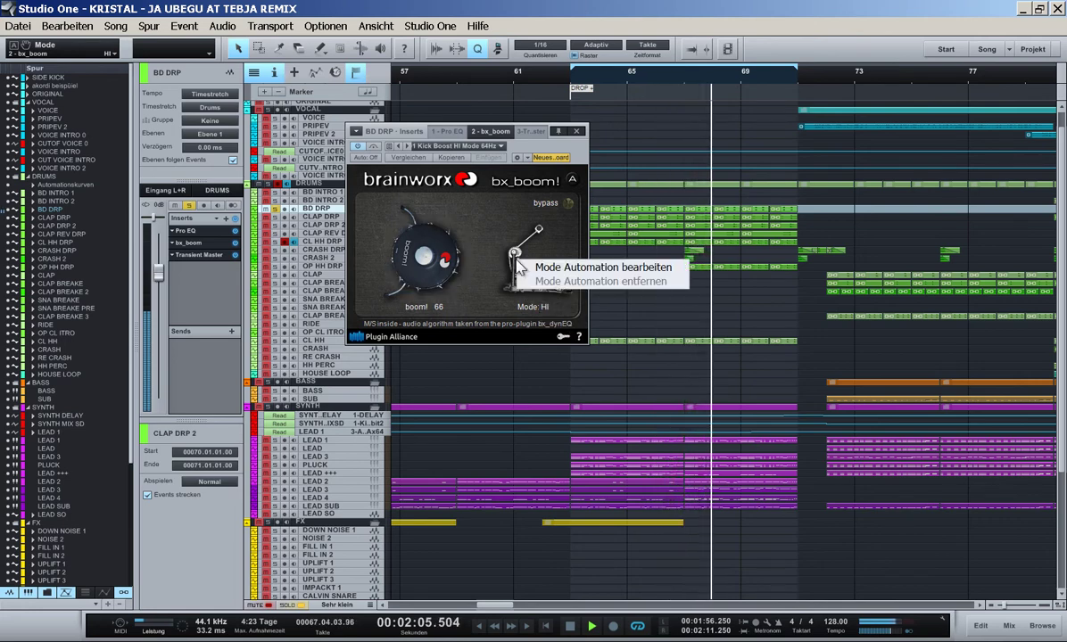
left_click(499, 292)
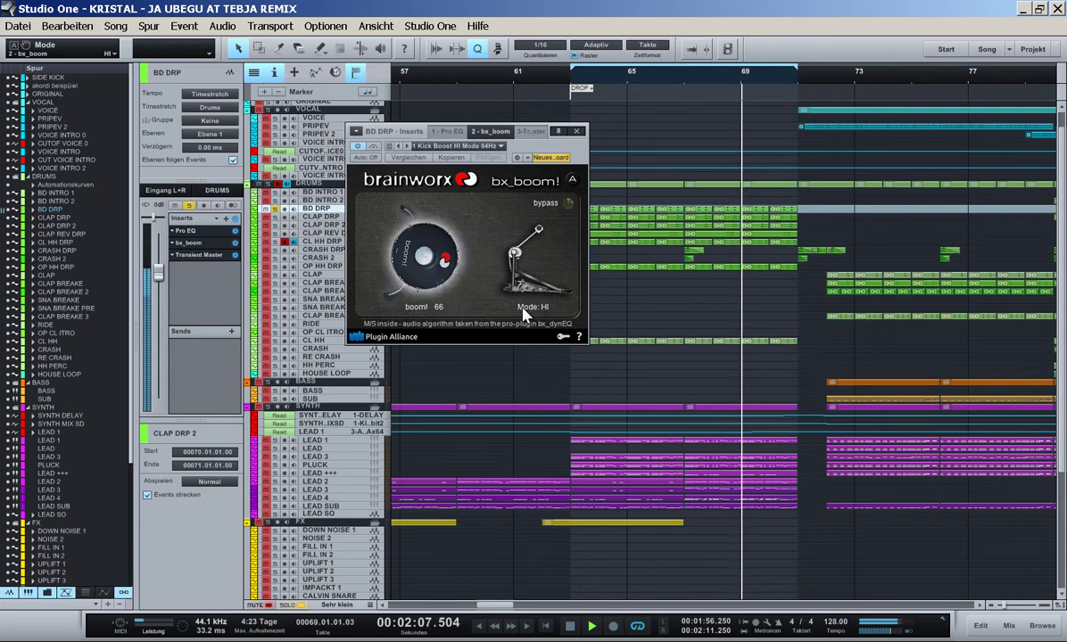
right_click(525, 284)
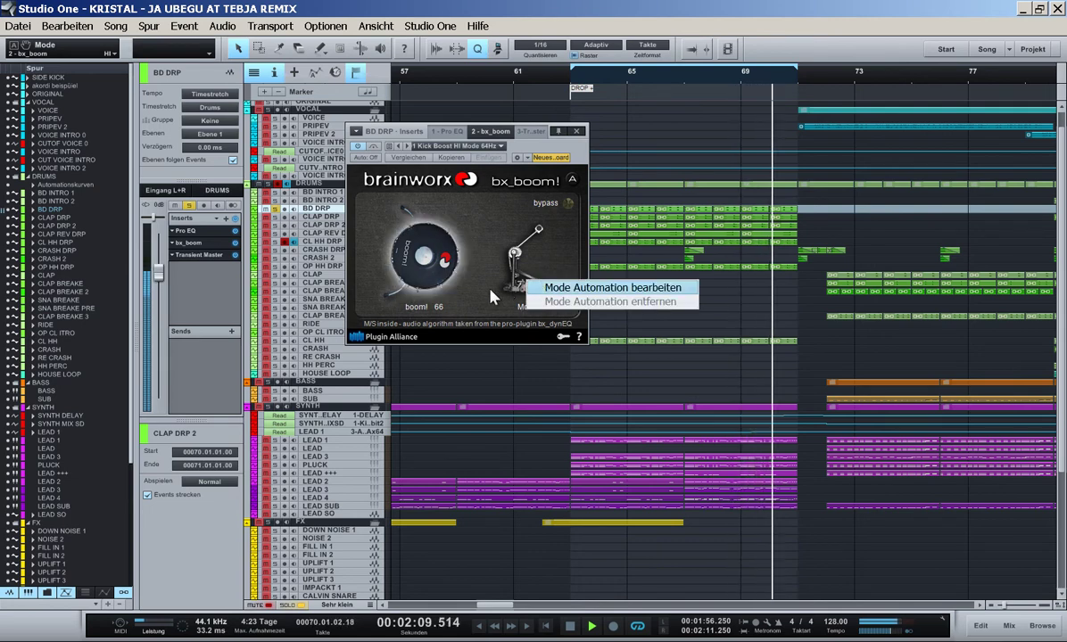
left_click(492, 297)
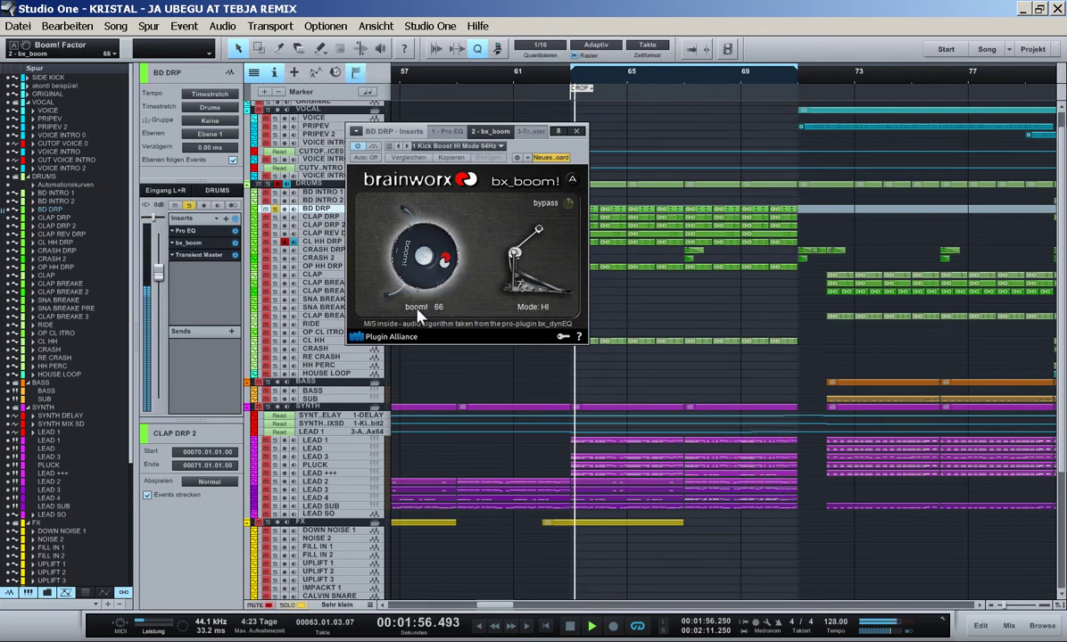
- Set bx_boom's boom! amount to 34, comparing with the plug-in switched off, then close it and save the song
scroll(419, 268, "down", 5)
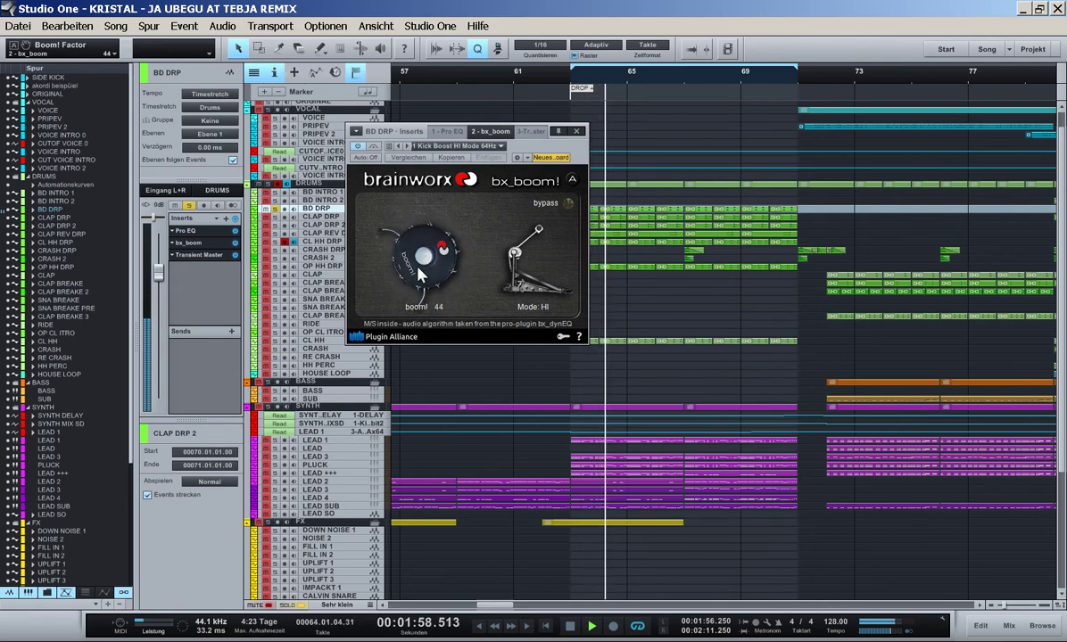
left_click(358, 147)
left_click_drag(405, 223, 408, 233)
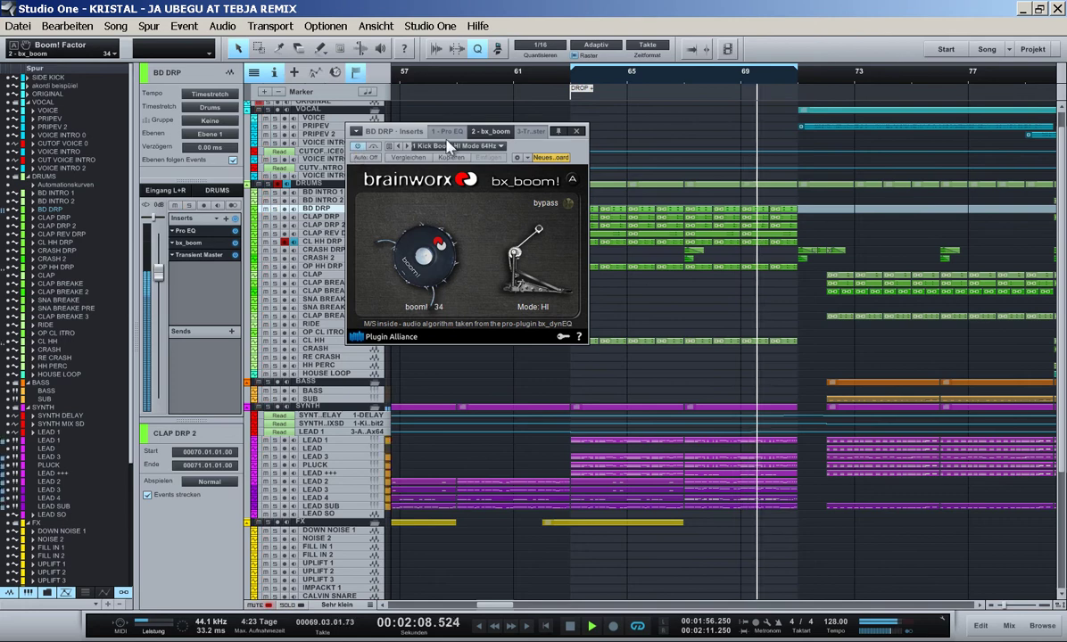
left_click(577, 131)
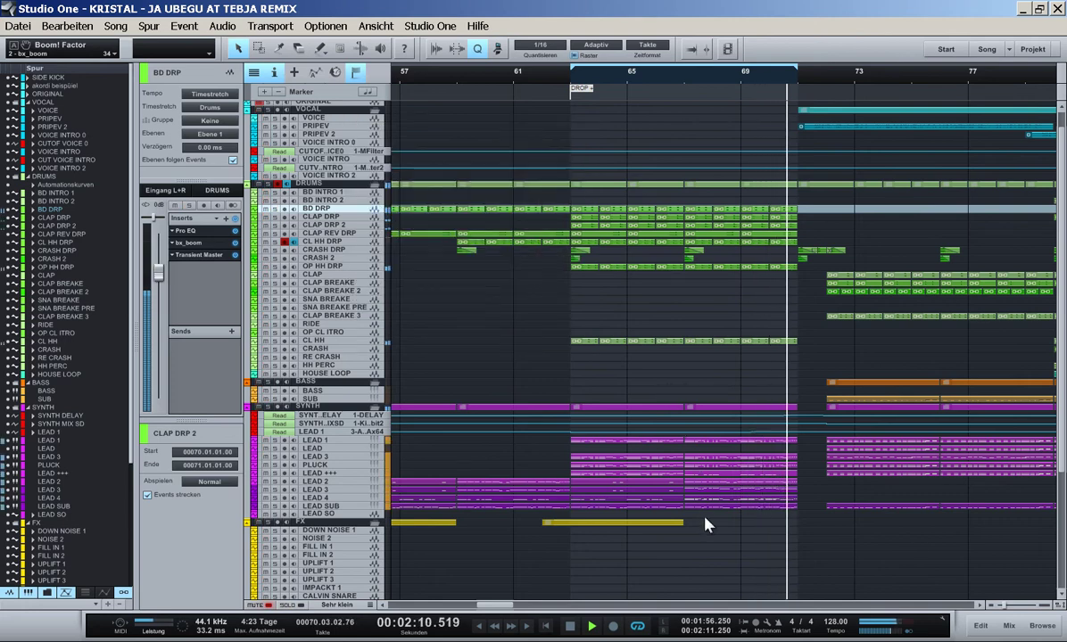
key("ctrl+s")
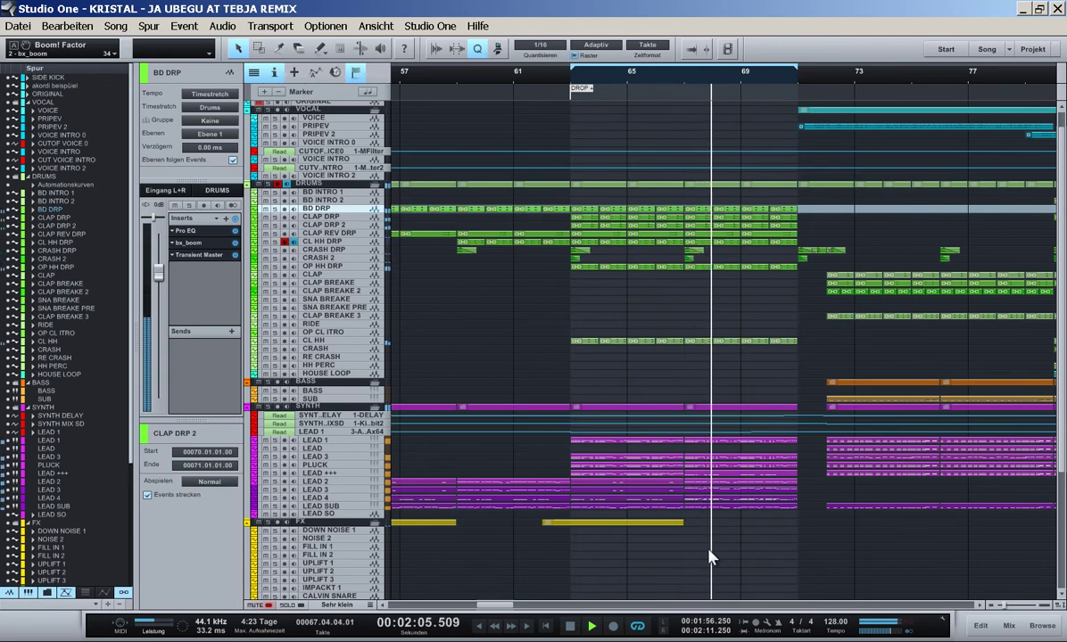
- Clear the loop around the second drop, continue playback from bar 63, and save the song
key("w")
key("w")
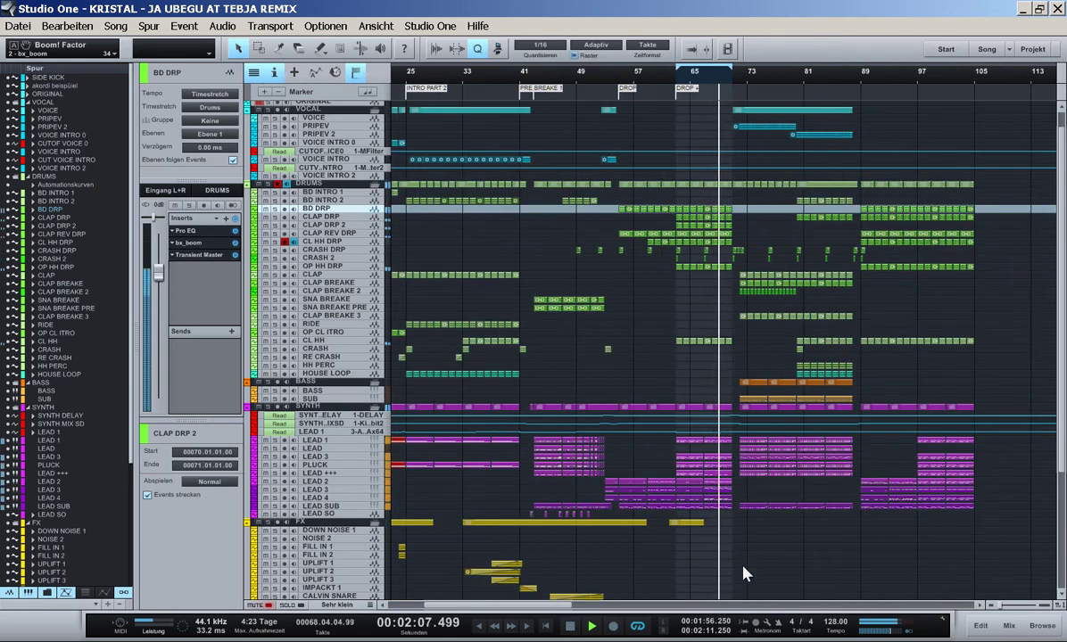
left_click_drag(564, 607, 543, 607)
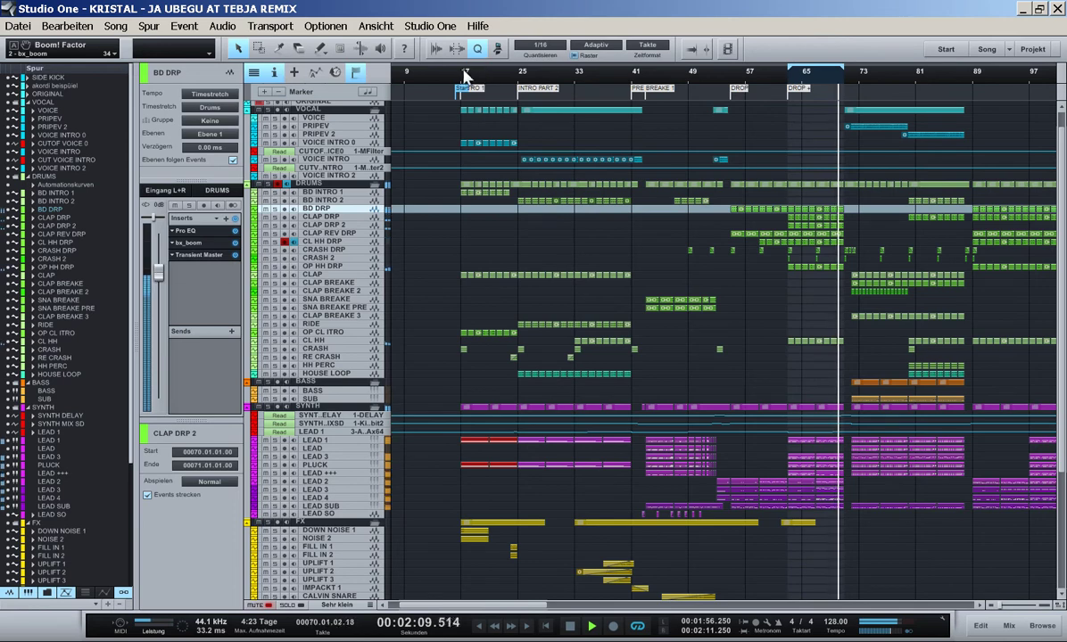
left_click(779, 78)
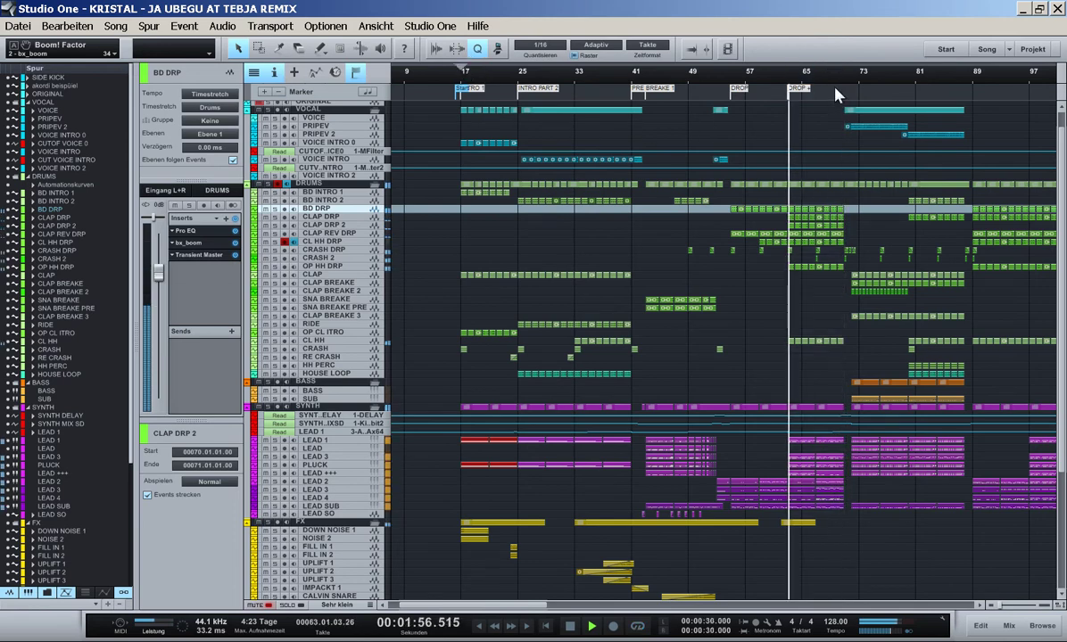
scroll(825, 99, "up", 3)
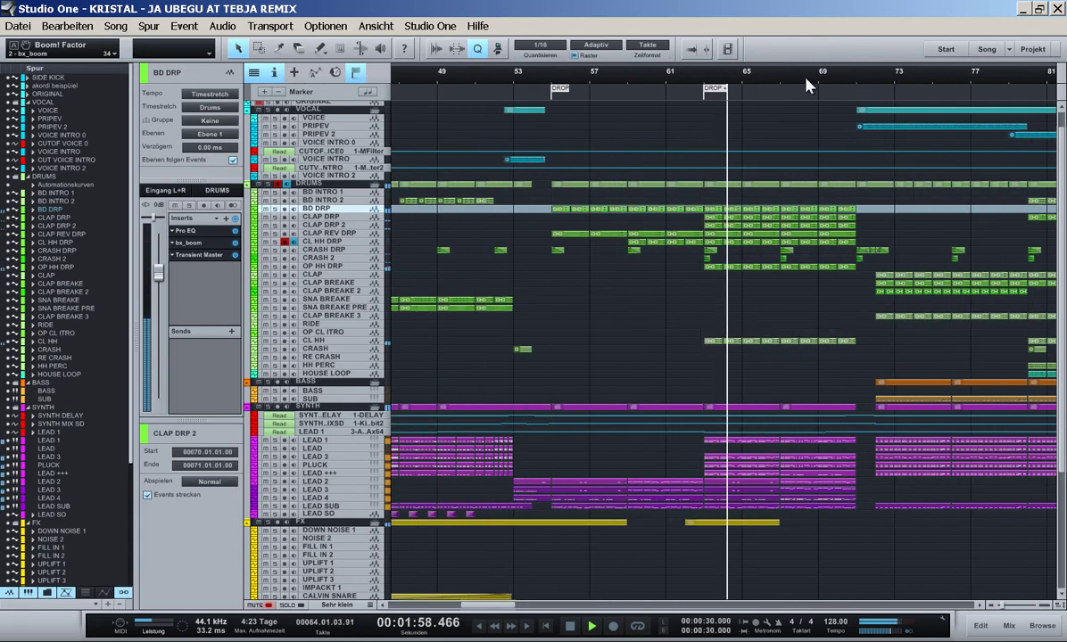
left_click_drag(508, 607, 532, 618)
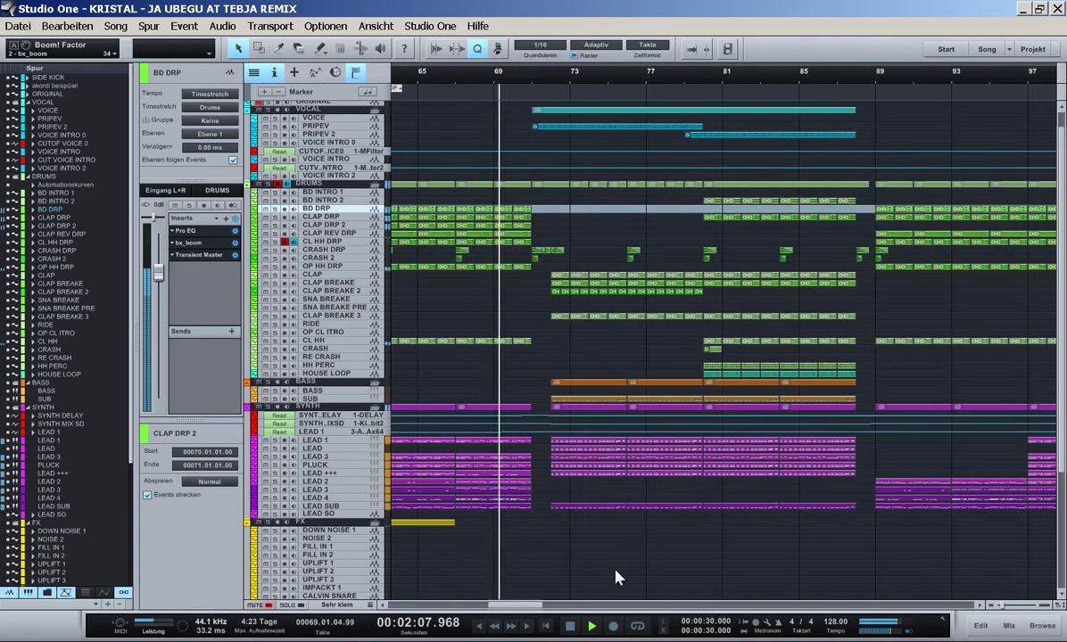
key("ctrl+s")
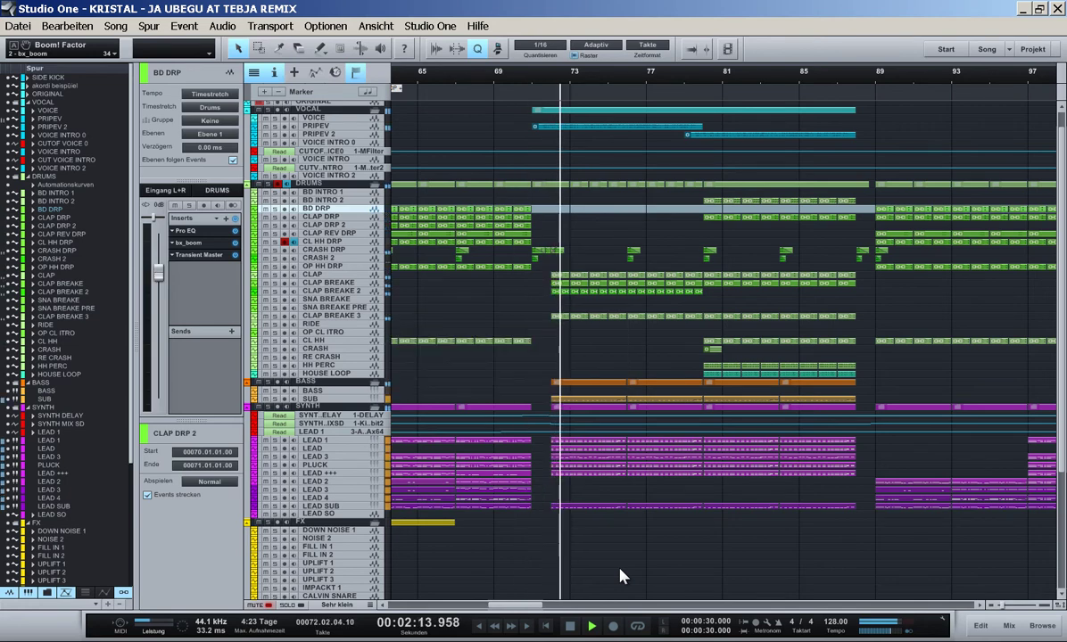
- Collapse the DRUMS folder track so its individual drum tracks are hidden
key("w")
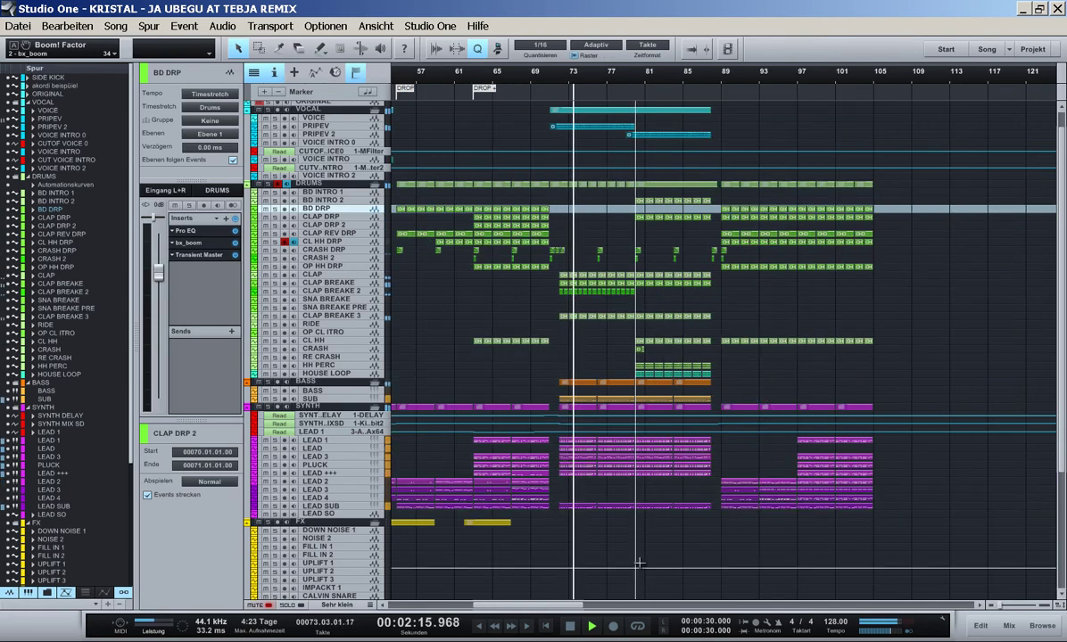
key("shift+e")
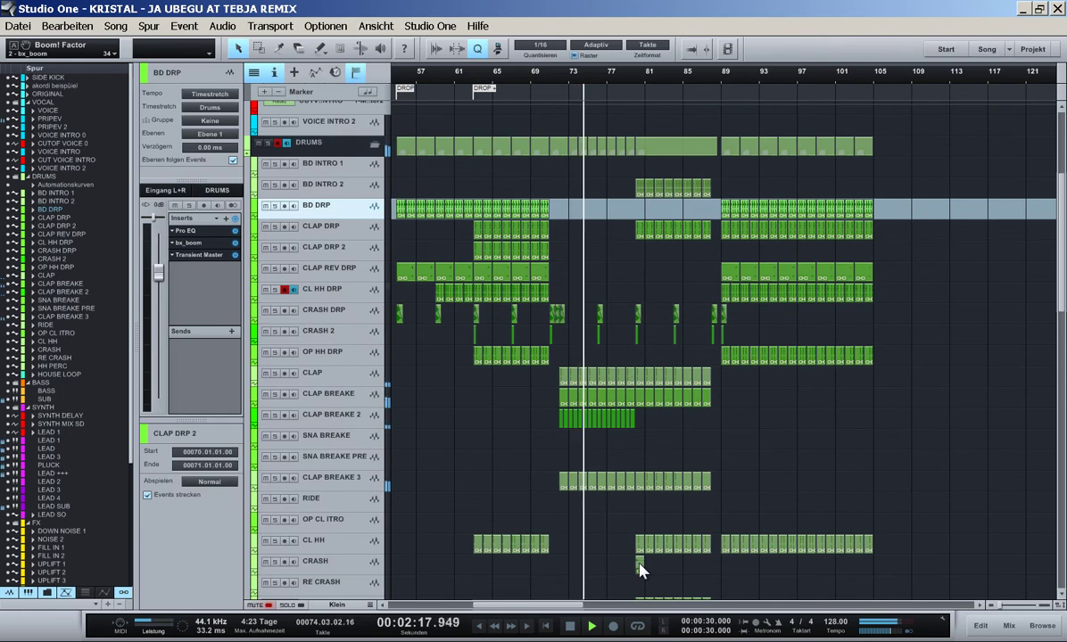
key("e")
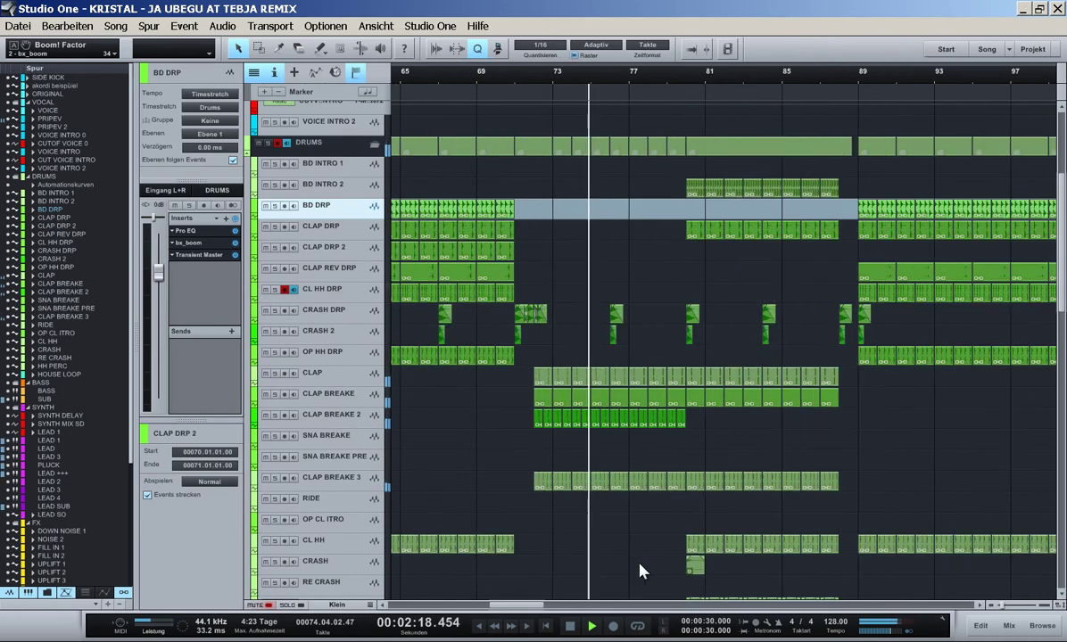
left_click(374, 145)
scroll(797, 348, "up", 5)
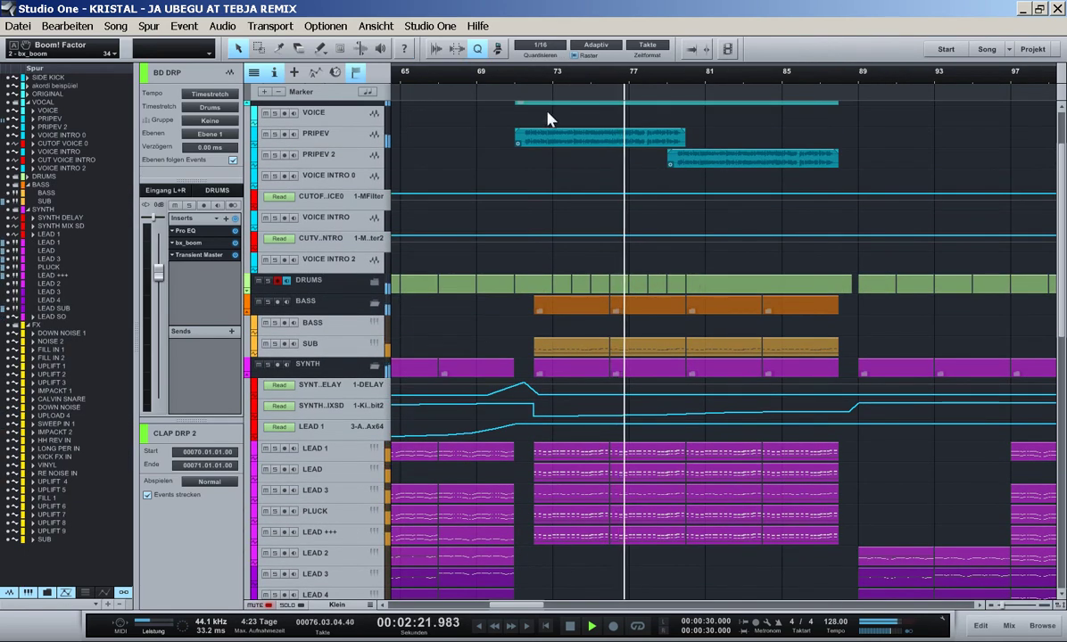
- Play the vocal section from bar 71 and select the upper LEAD 1 synth track
left_click(514, 80)
key("e")
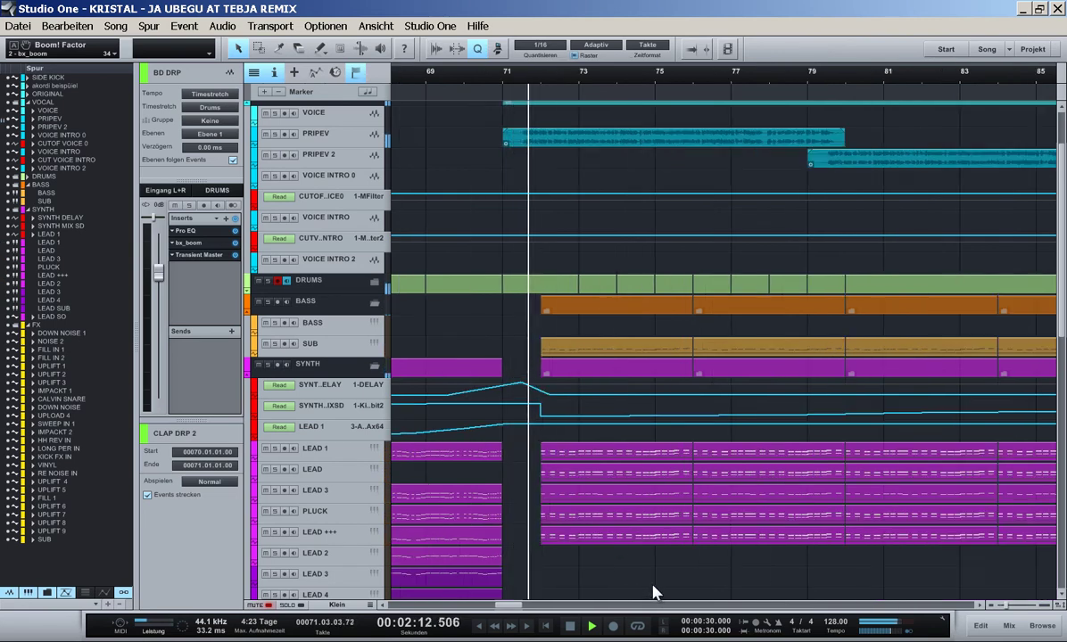
left_click(344, 451)
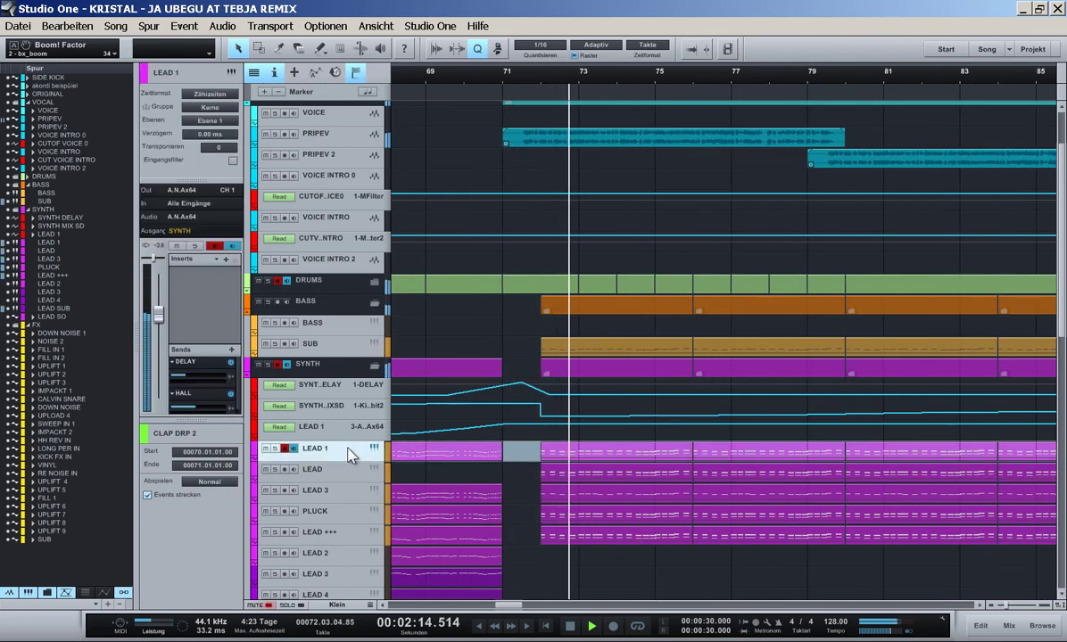
- Solo the LEAD 1, LEAD, LEAD 3, PLUCK and LEAD +++ tracks and listen to bars 72 to 88 looped
scroll(428, 482, "down", 3)
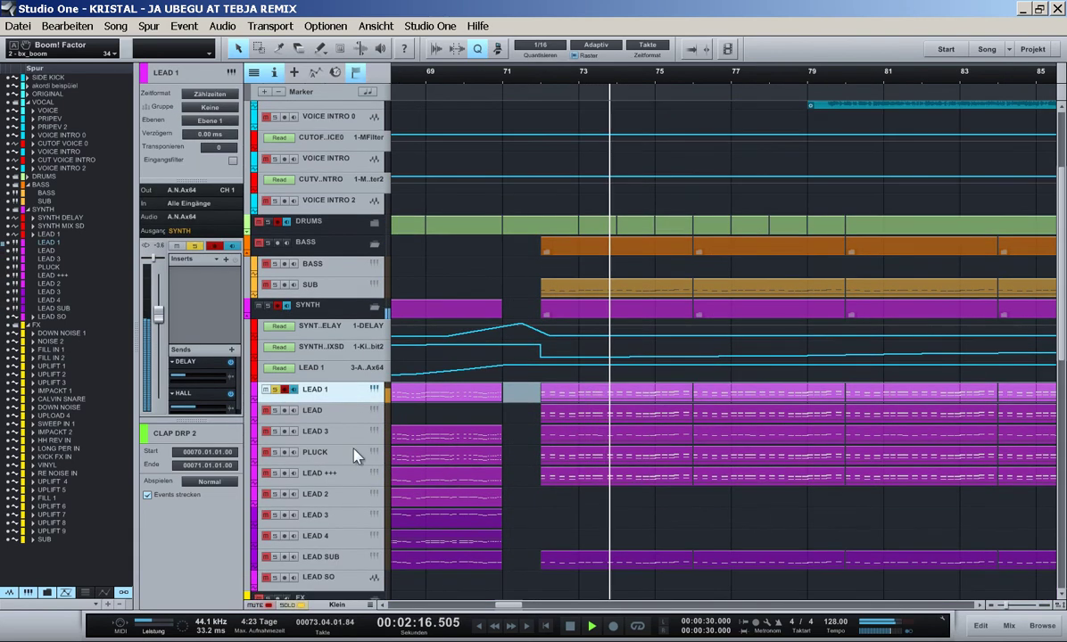
left_click_drag(275, 411, 278, 474)
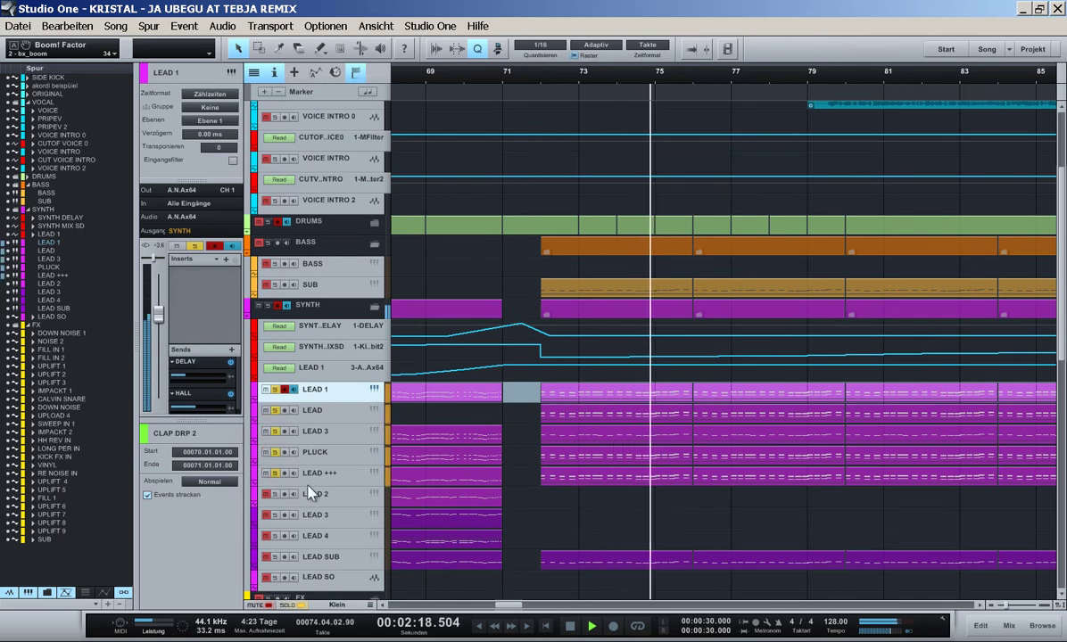
key("w")
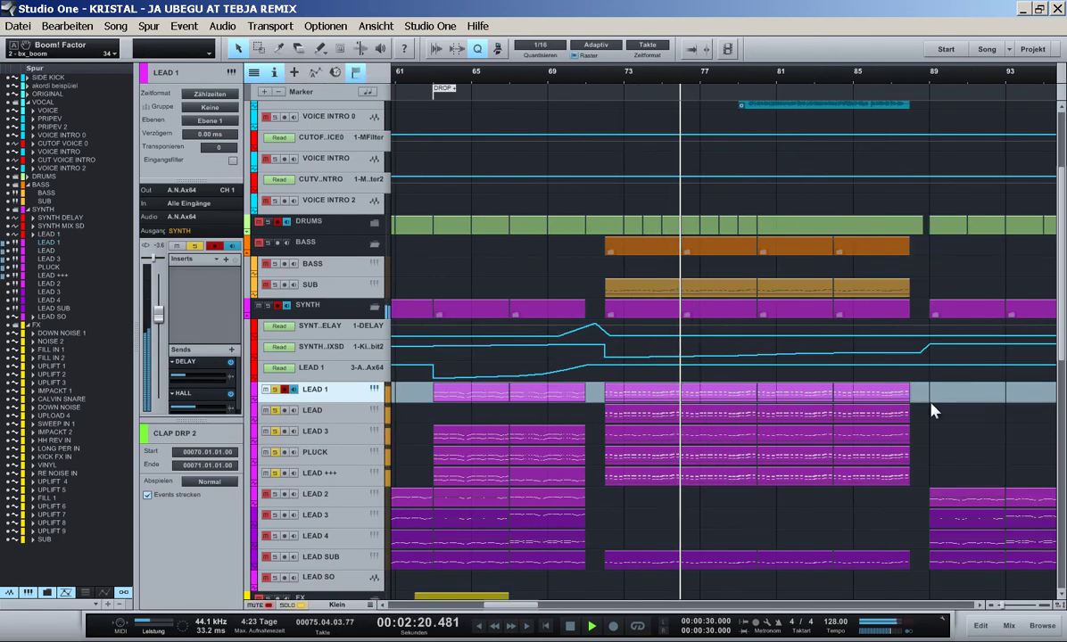
left_click_drag(930, 401, 626, 422)
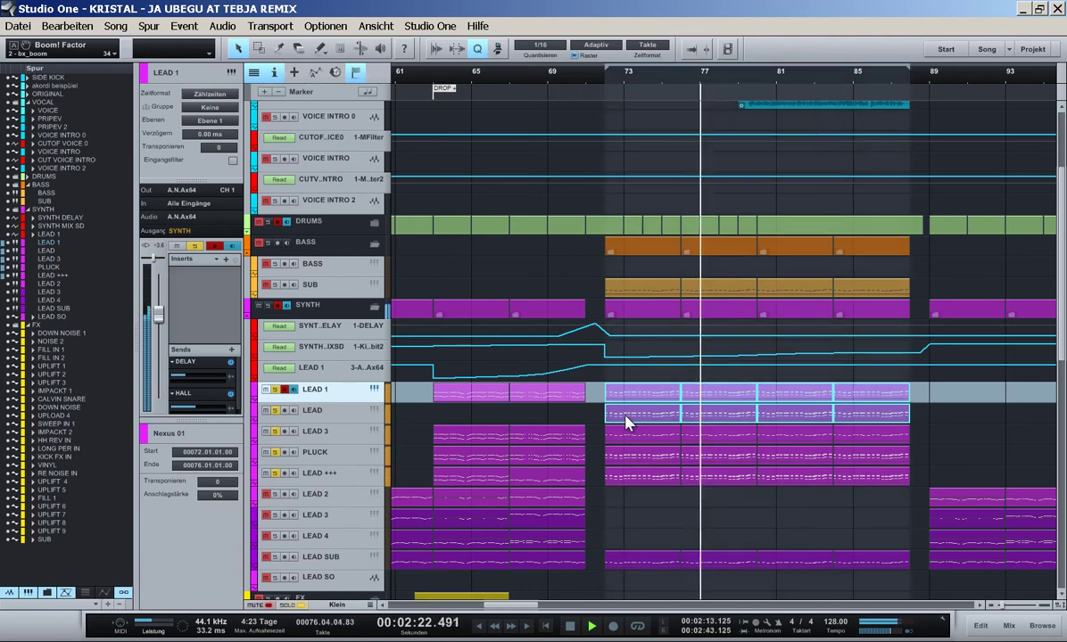
key("KP_Divide")
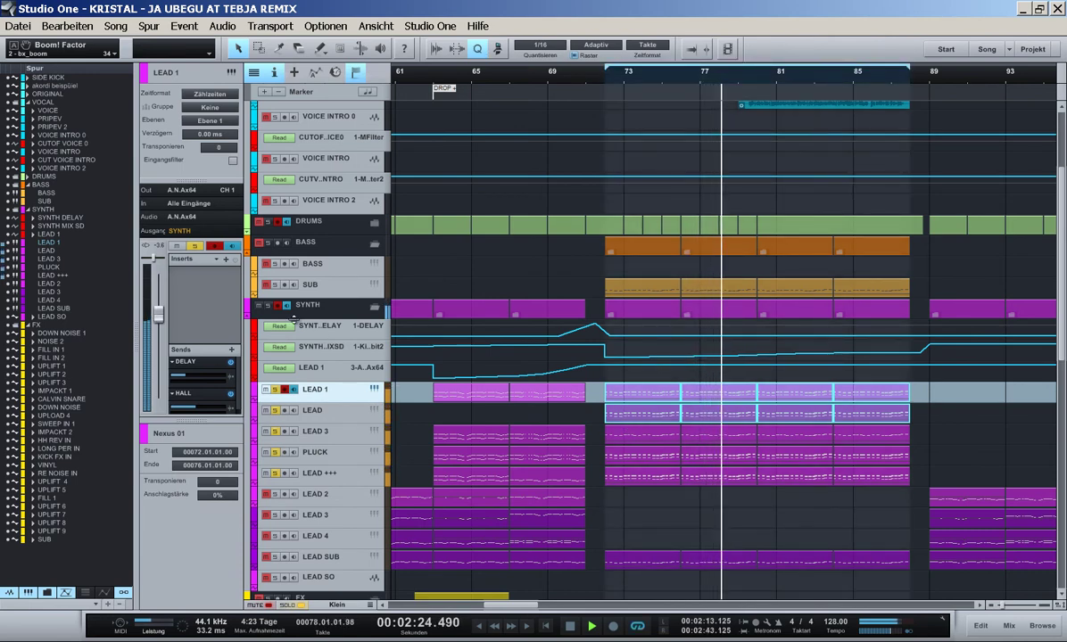
left_click(692, 493)
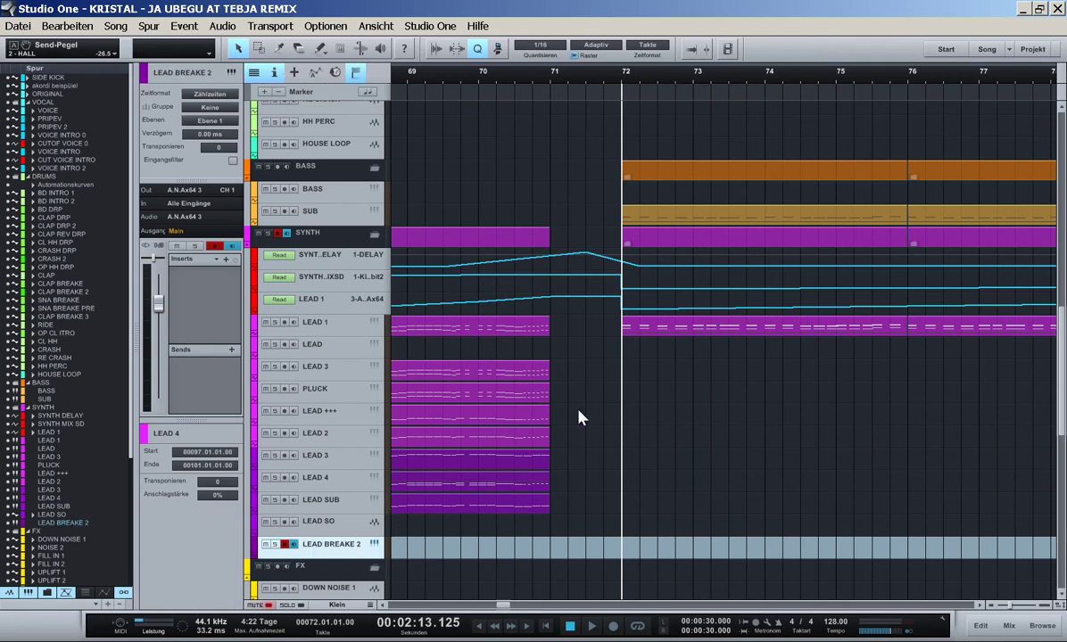
- Copy the LEAD 1 event at bars 72–76 to the LEAD BREAKE 2 track and play it looped in solo
left_click_drag(714, 328, 700, 548)
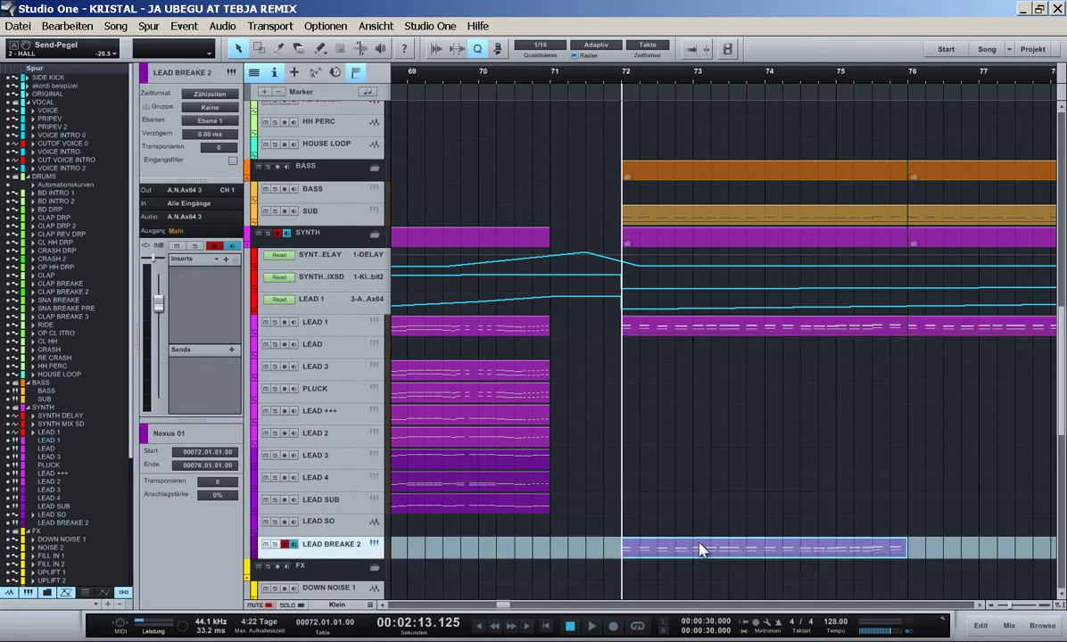
key("p")
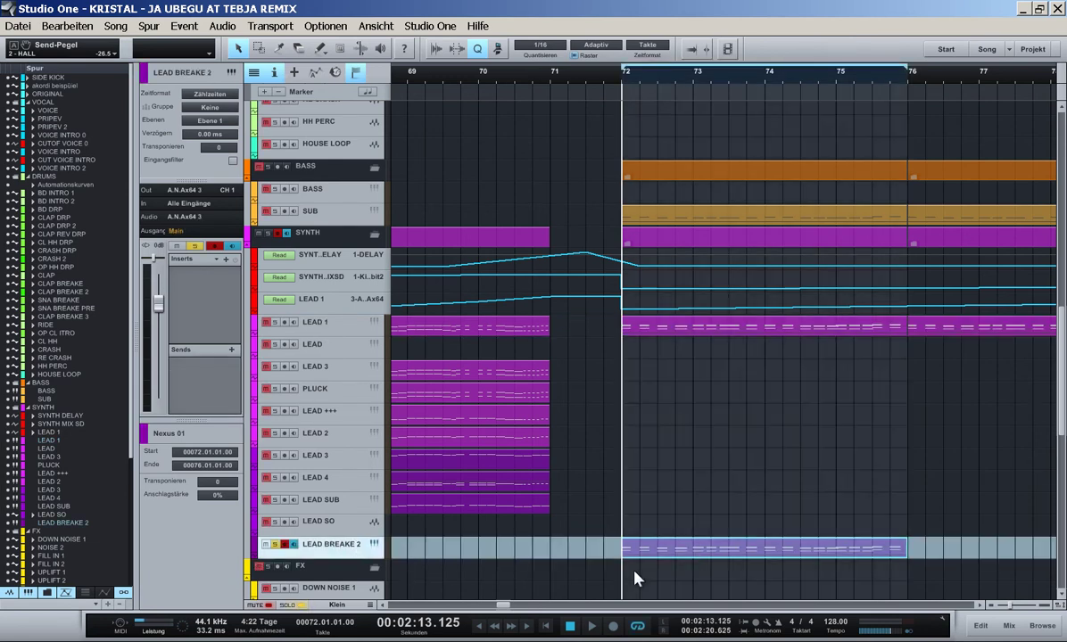
key("space")
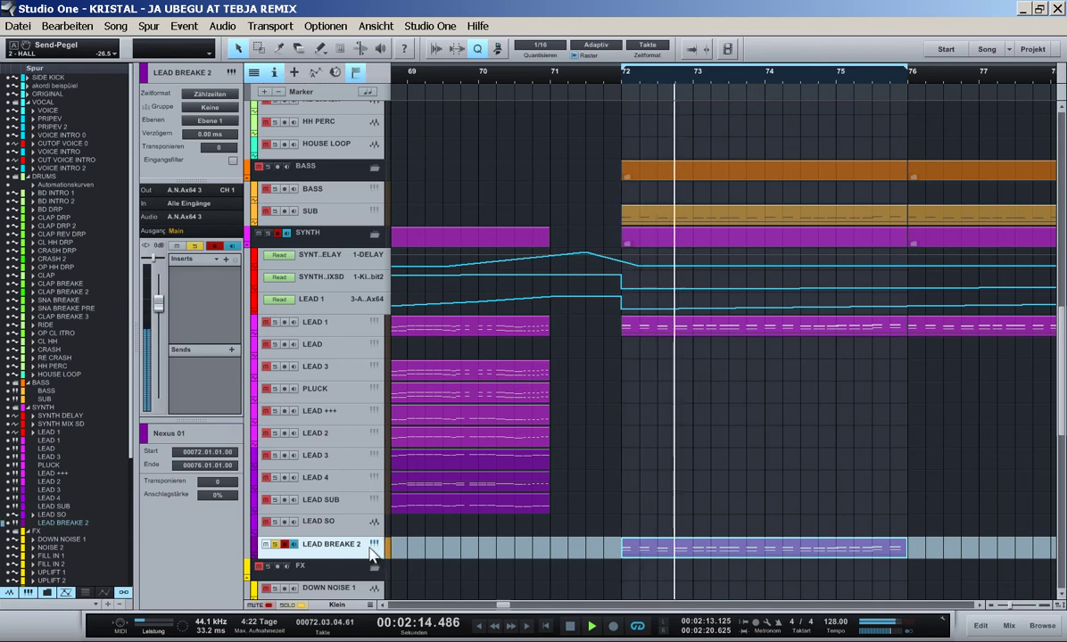
- Route the LEAD BREAKE 2 output to the SYNTH bus and set its volume to -3.5 dB
left_click(176, 232)
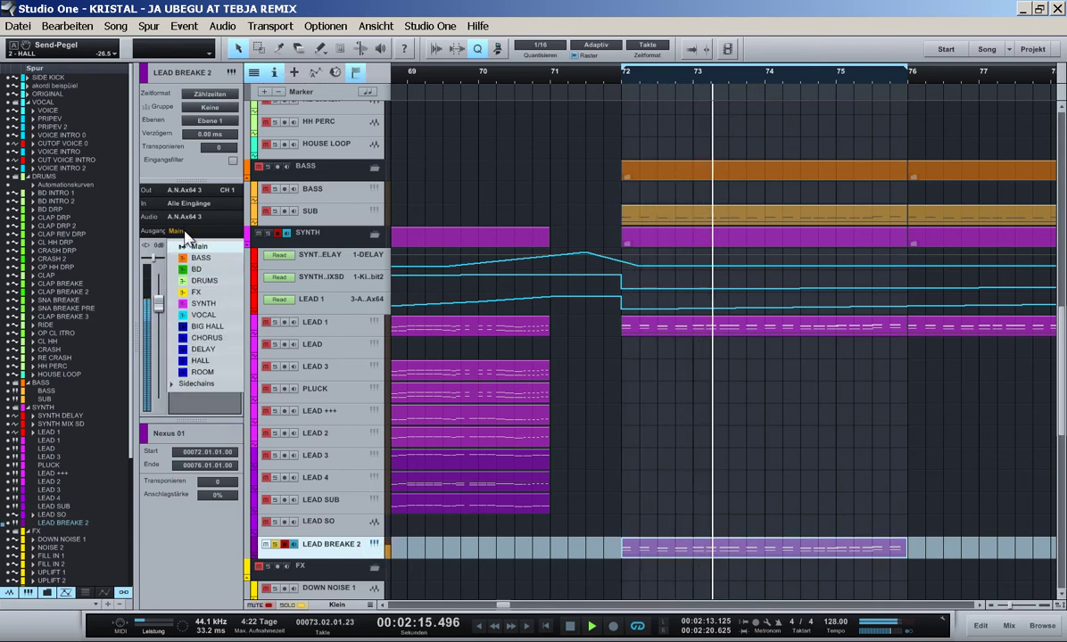
left_click(204, 306)
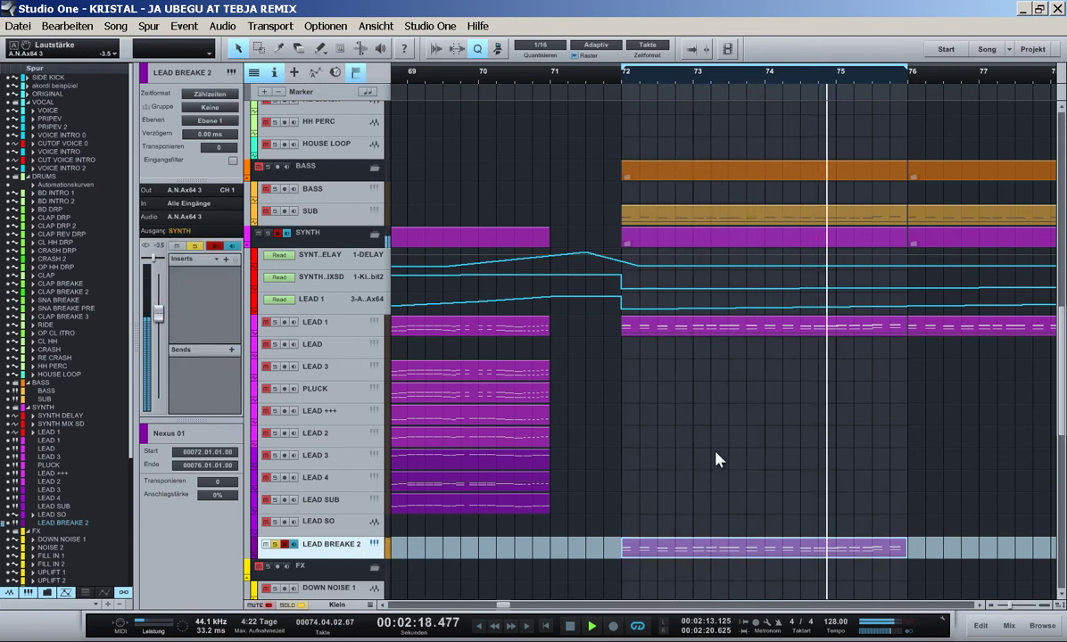
- Add three sixteenth notes A4, G4, A4 from 73.3 in the LEAD BREAKE 2 event and return to the arrangement
key("w")
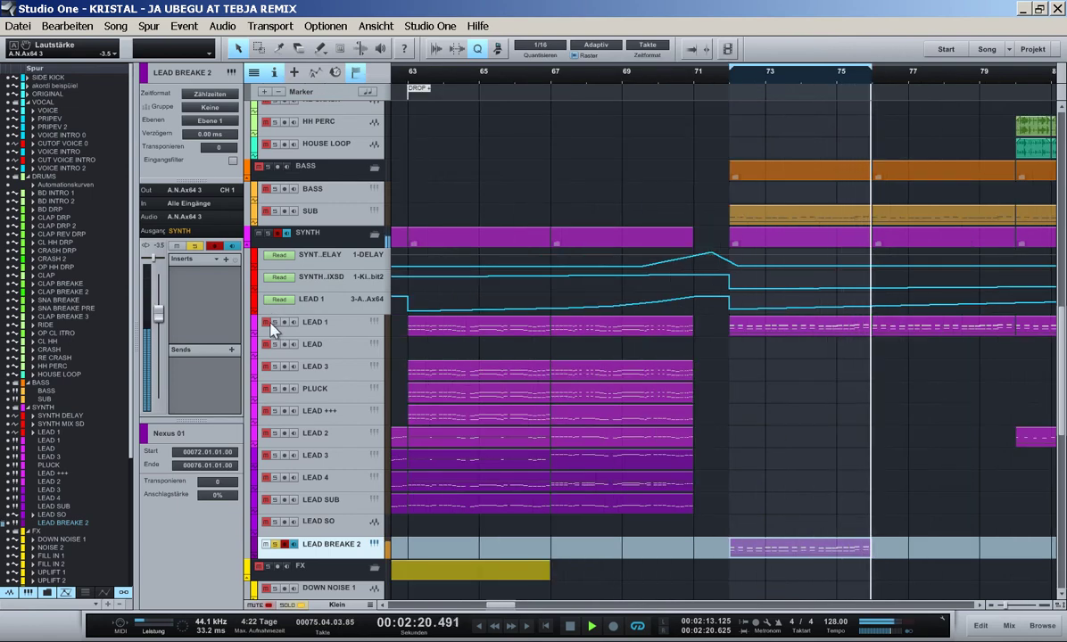
key("w")
key("shift+w")
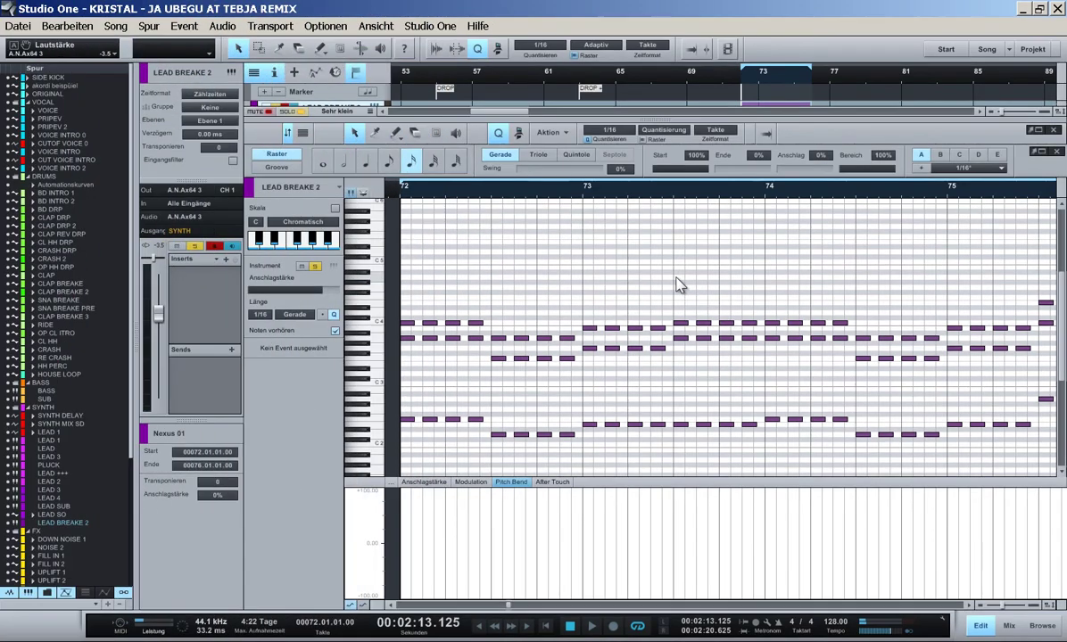
double_click(682, 278)
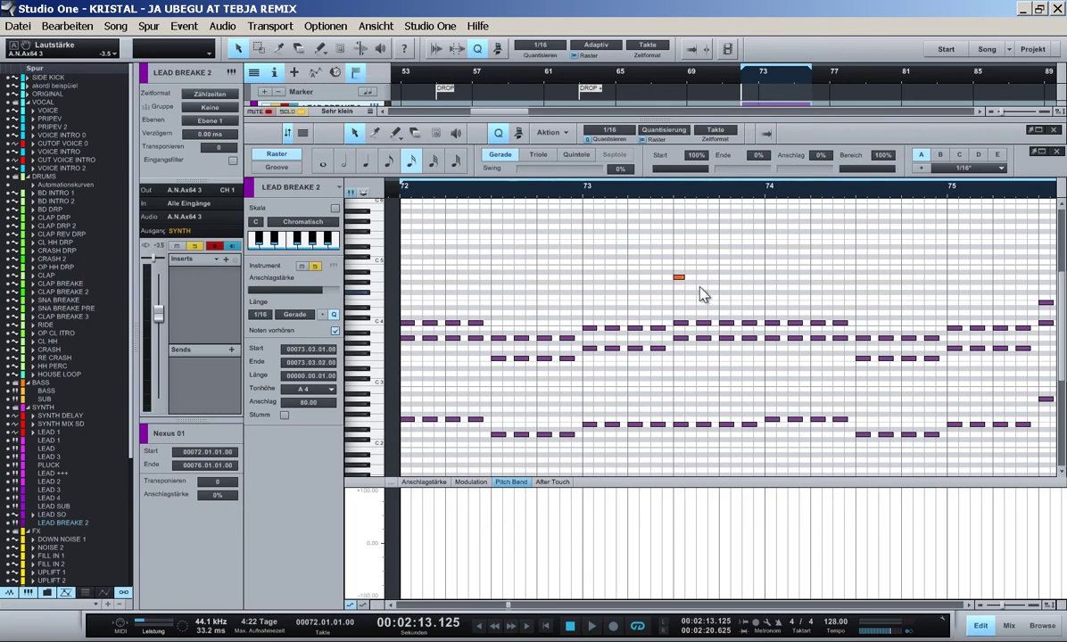
left_click_drag(682, 281, 708, 284)
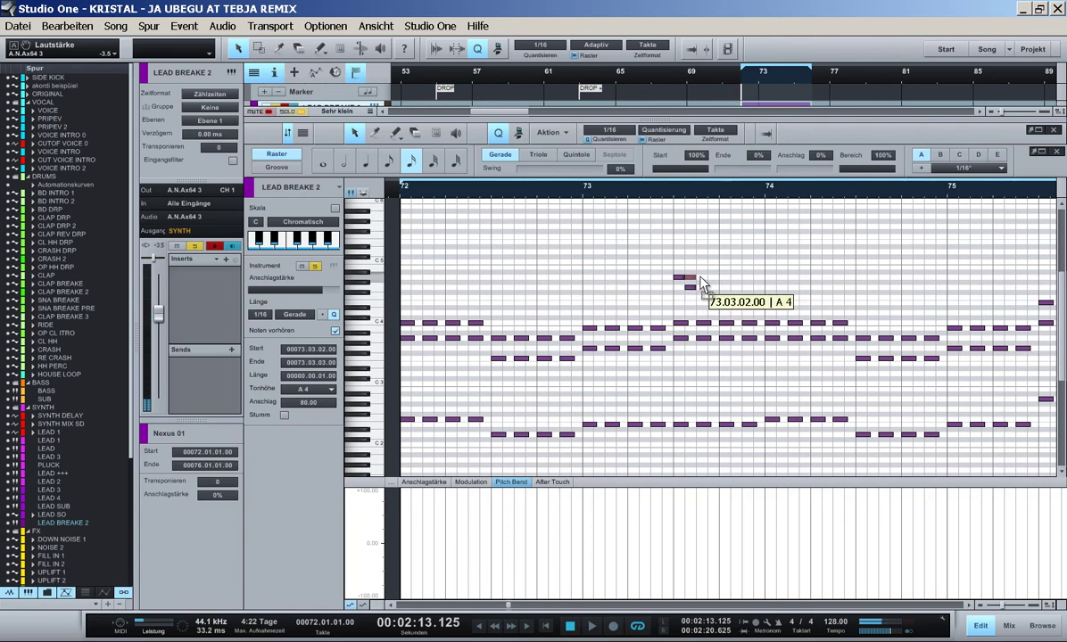
key("space")
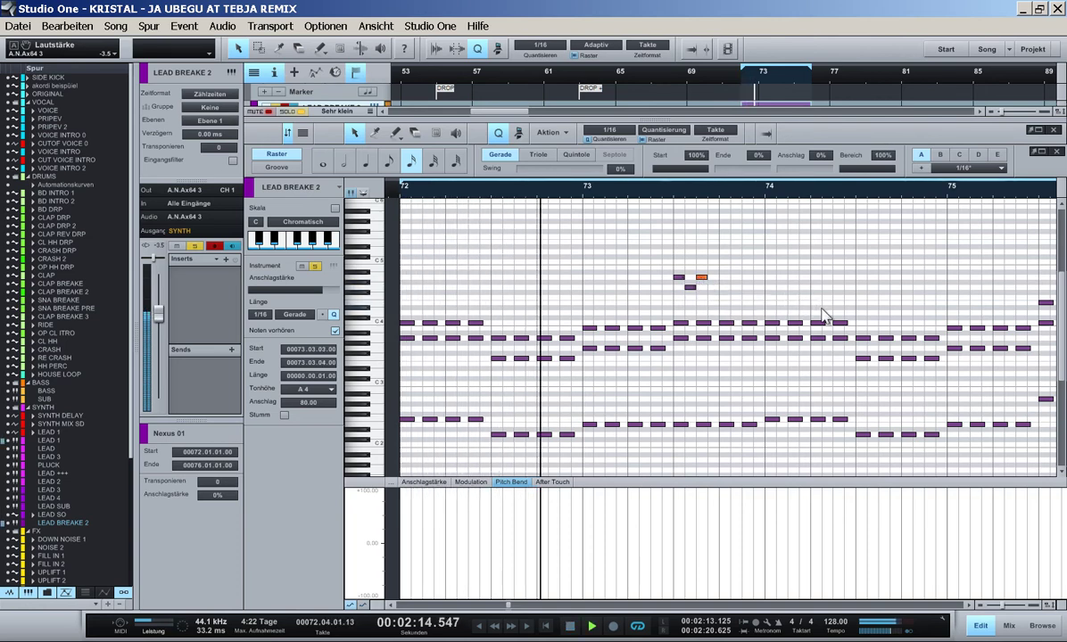
left_click(736, 307)
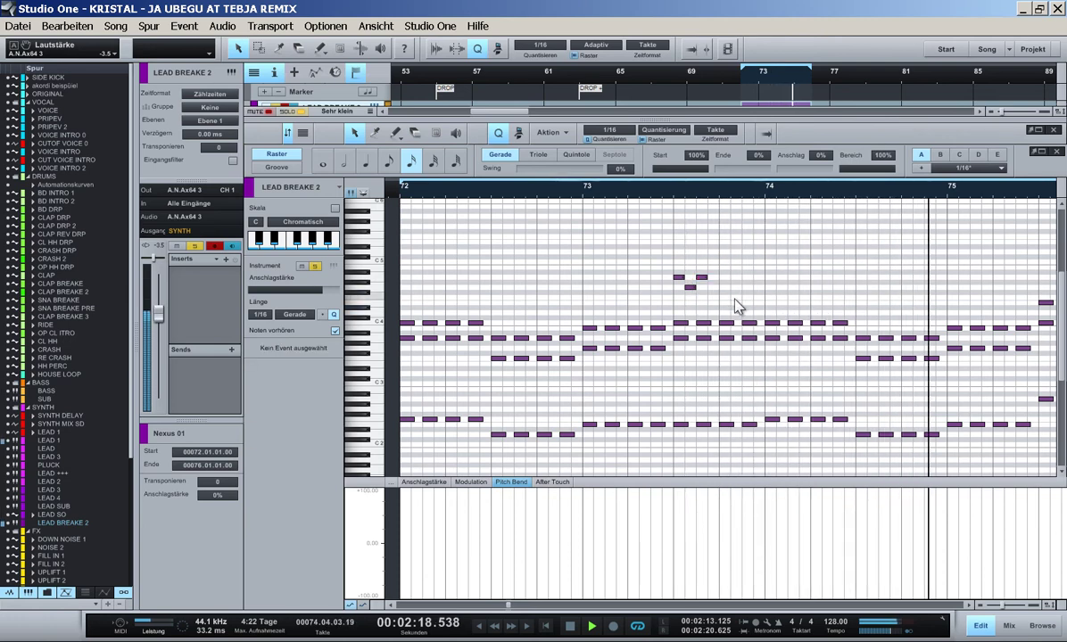
key("e")
key("w")
key("w")
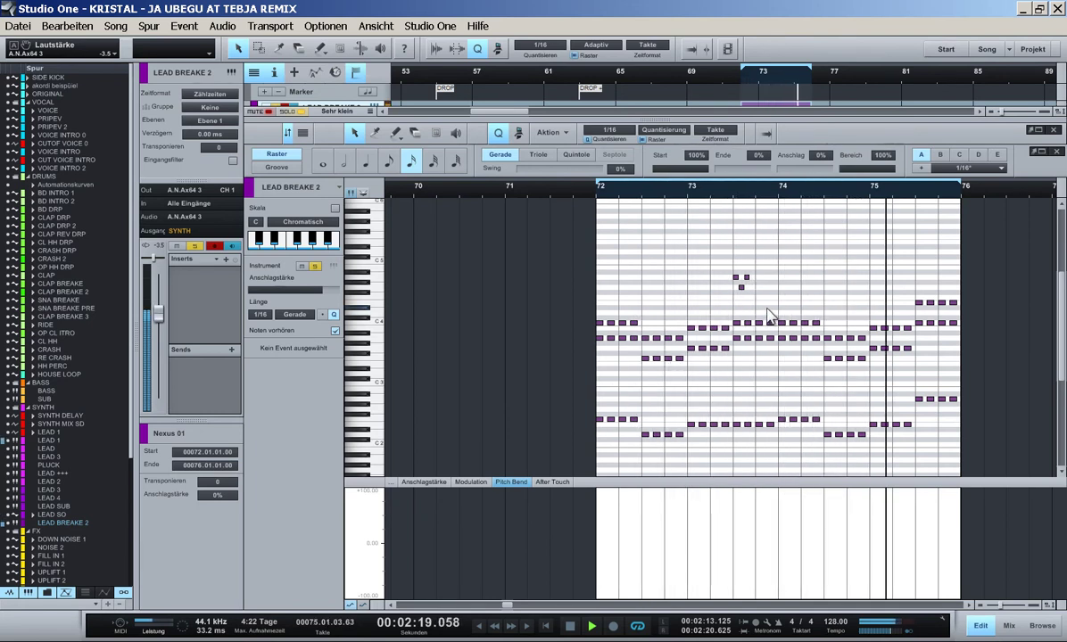
key("F2")
- Copy the LEAD BREAKE 2 event at bar 72 up to the same position on the upper LEAD 3 track
scroll(776, 300, "up", 3)
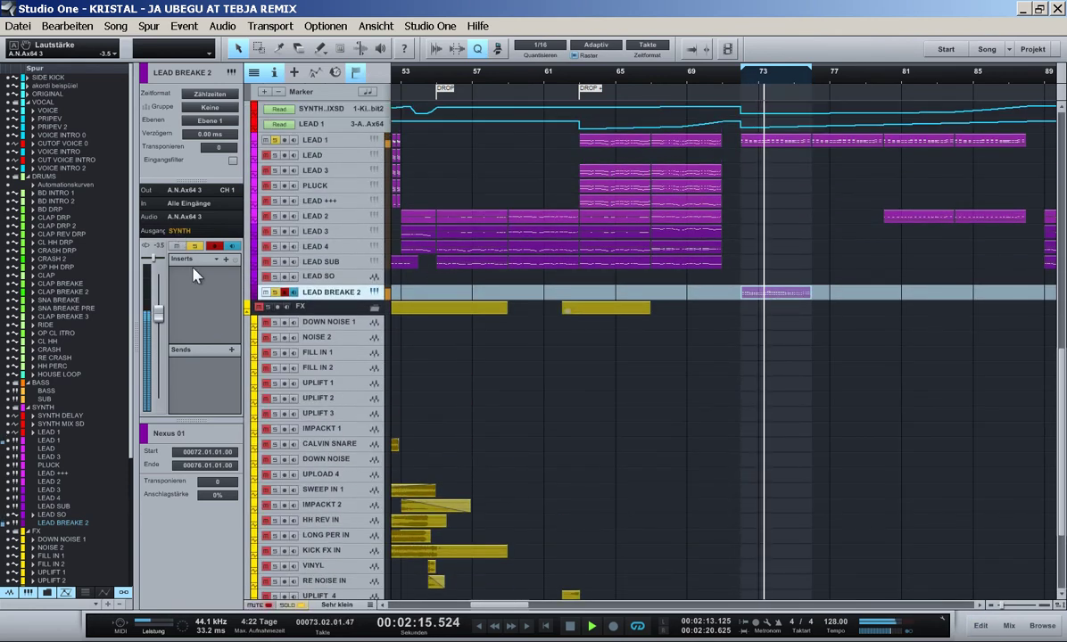
key("e")
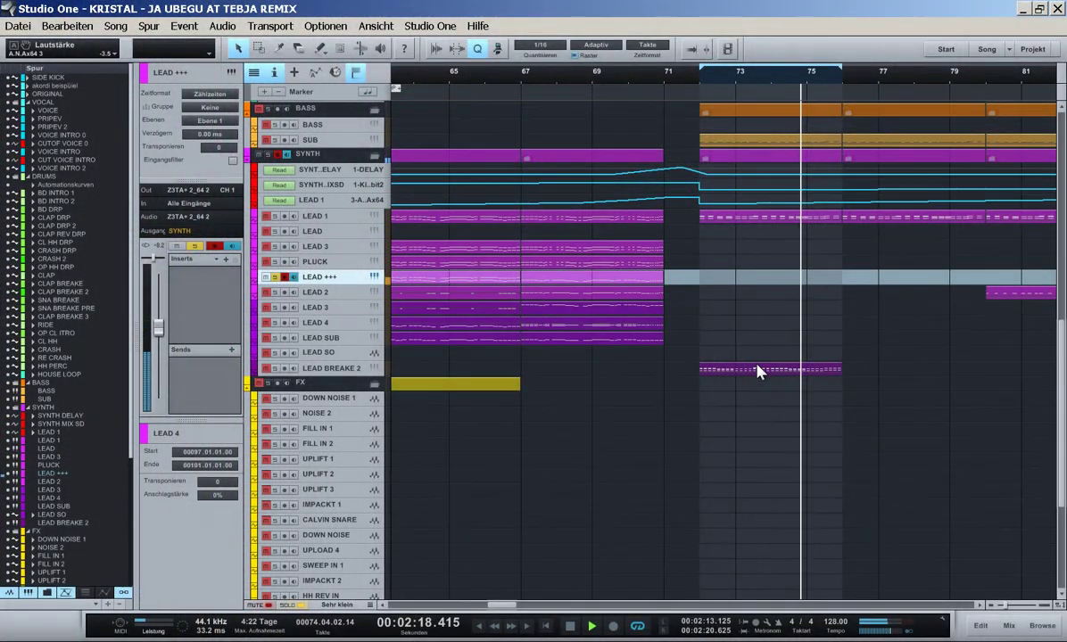
left_click_drag(758, 369, 746, 253)
key("space")
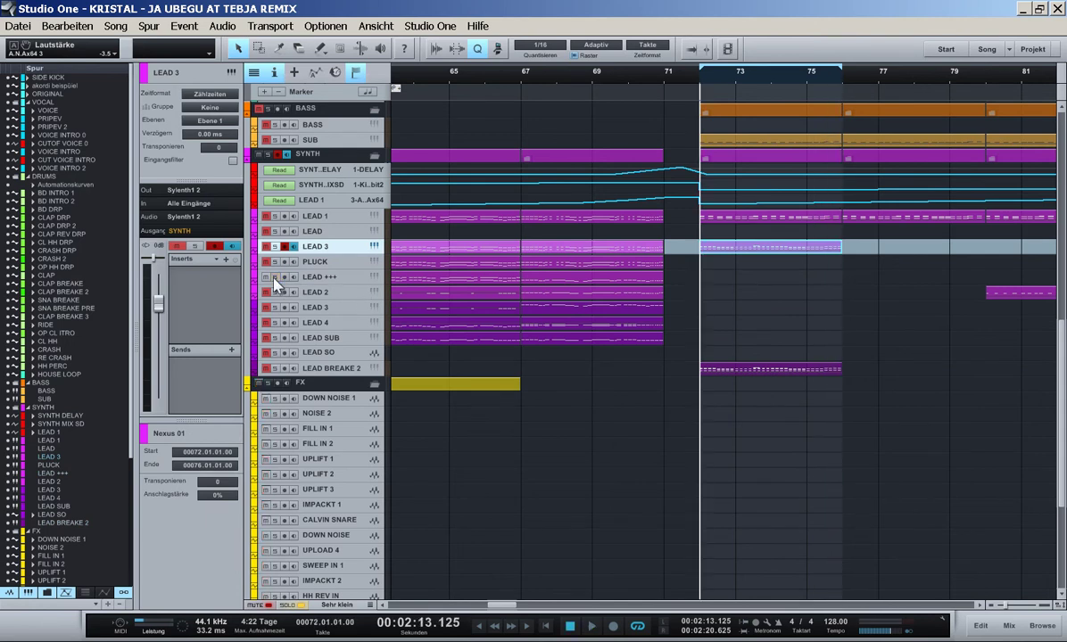
- Play the loop with the SYNTH folder soloed and lower the upper LEAD 3 track's volume to -4.1 dB
key("space")
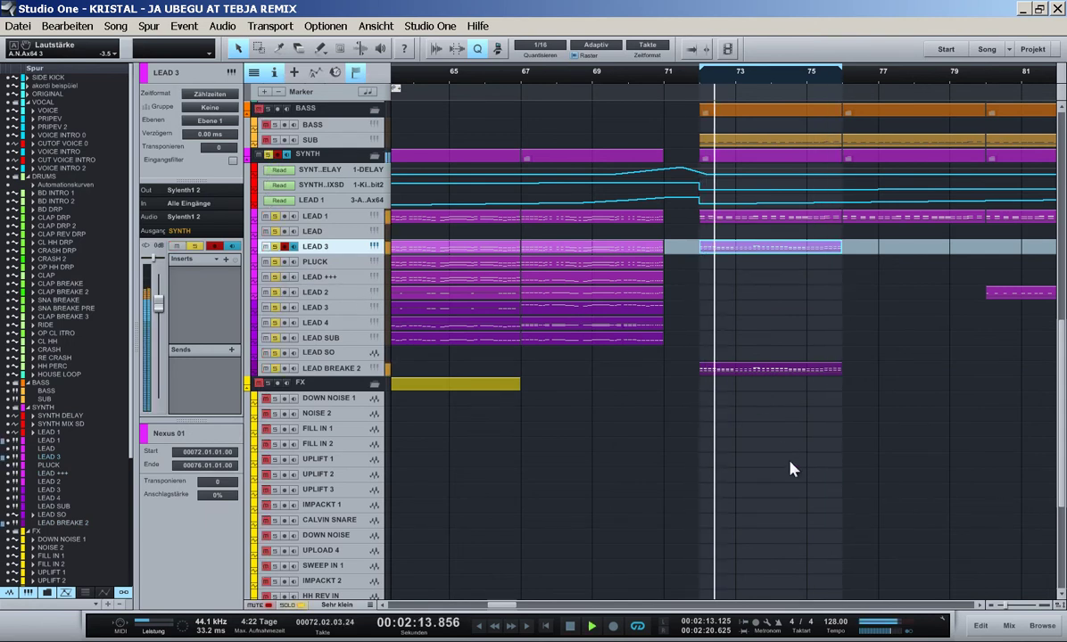
left_click_drag(158, 303, 158, 314)
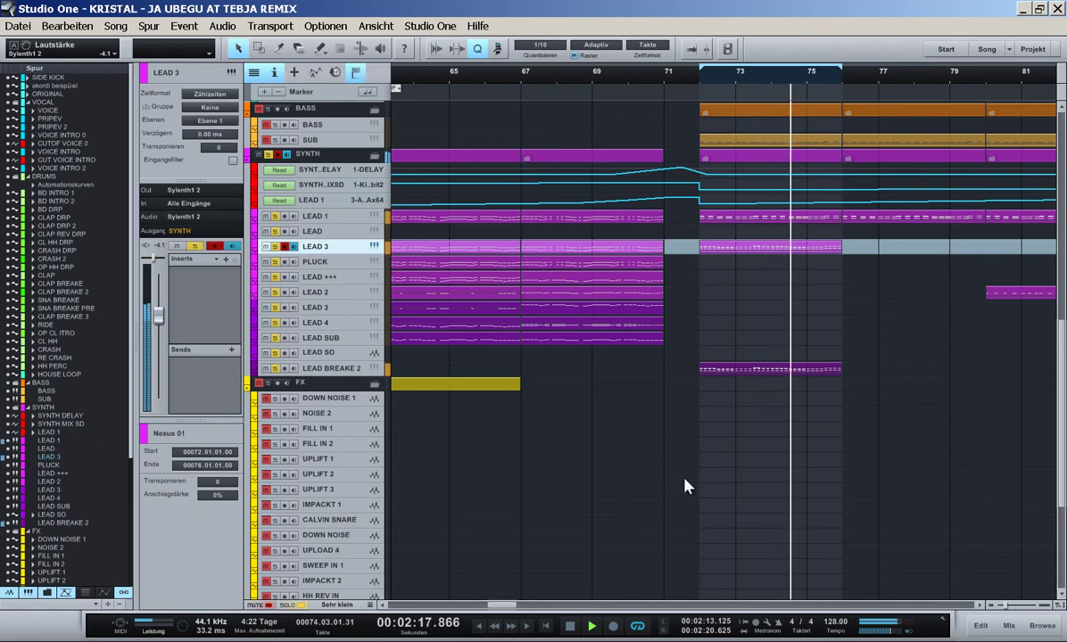
key("space")
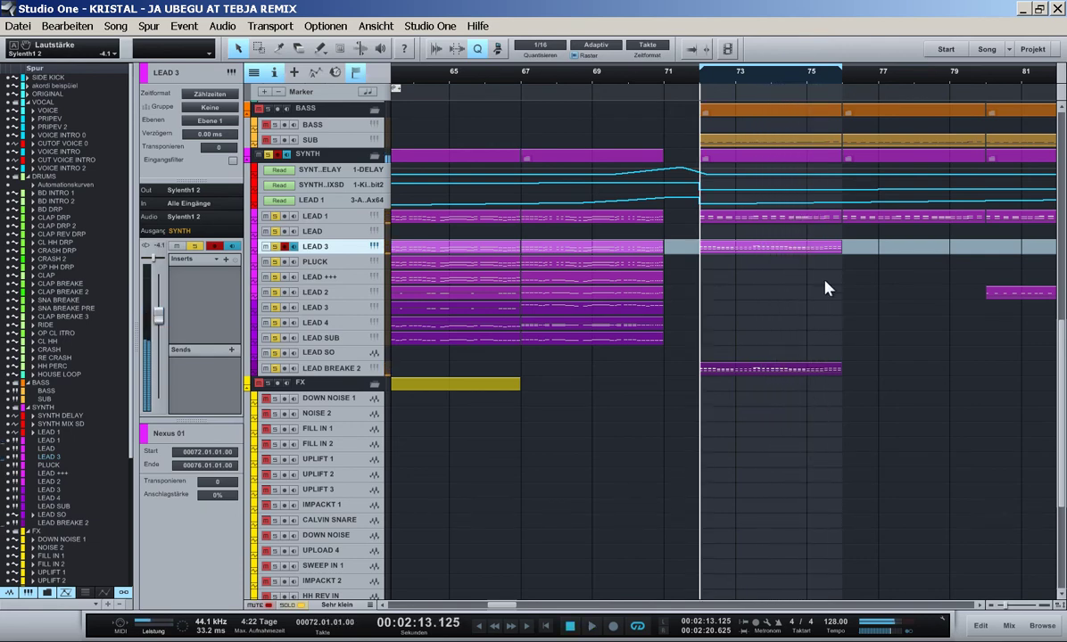
- Copy the high three-note figure in the LEAD 3 event to 75.3 starting on D5 and 75.4 starting on E5
double_click(825, 252)
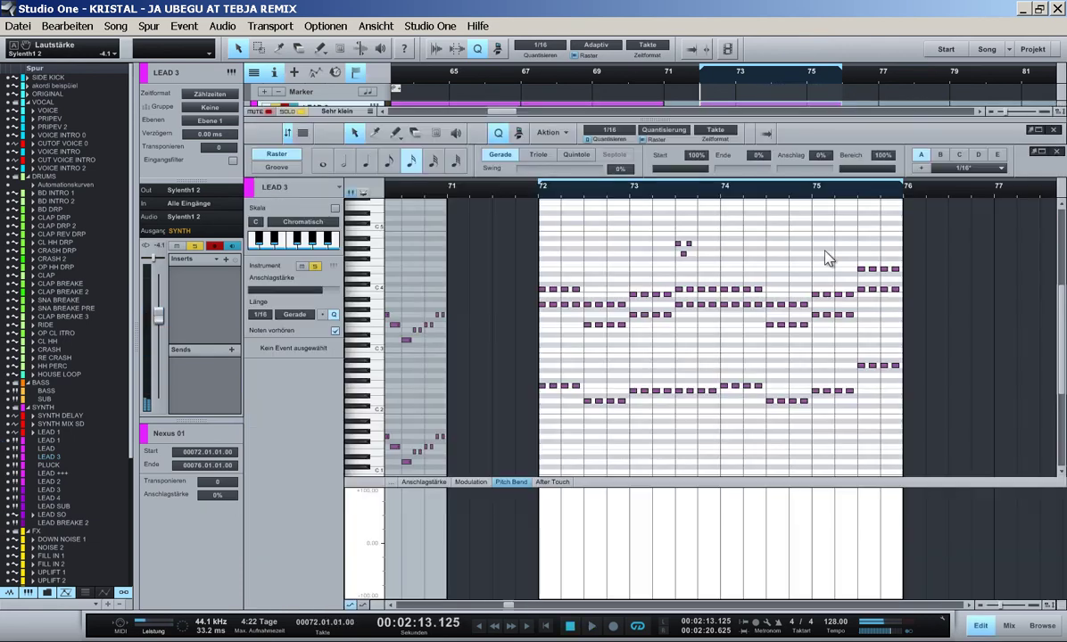
left_click(674, 245)
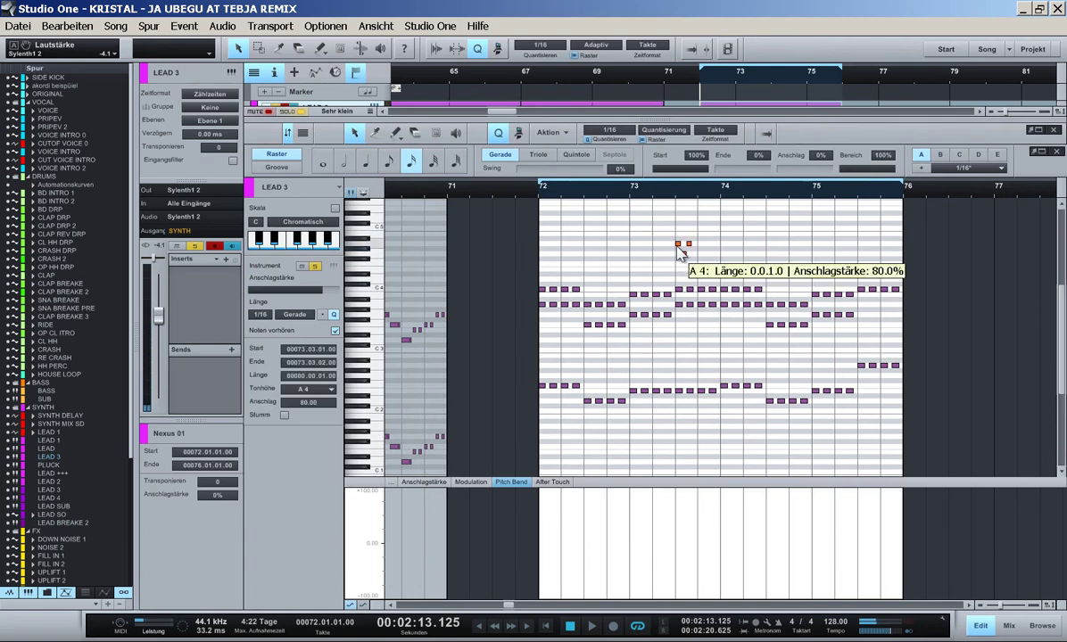
left_click_drag(680, 250, 861, 244)
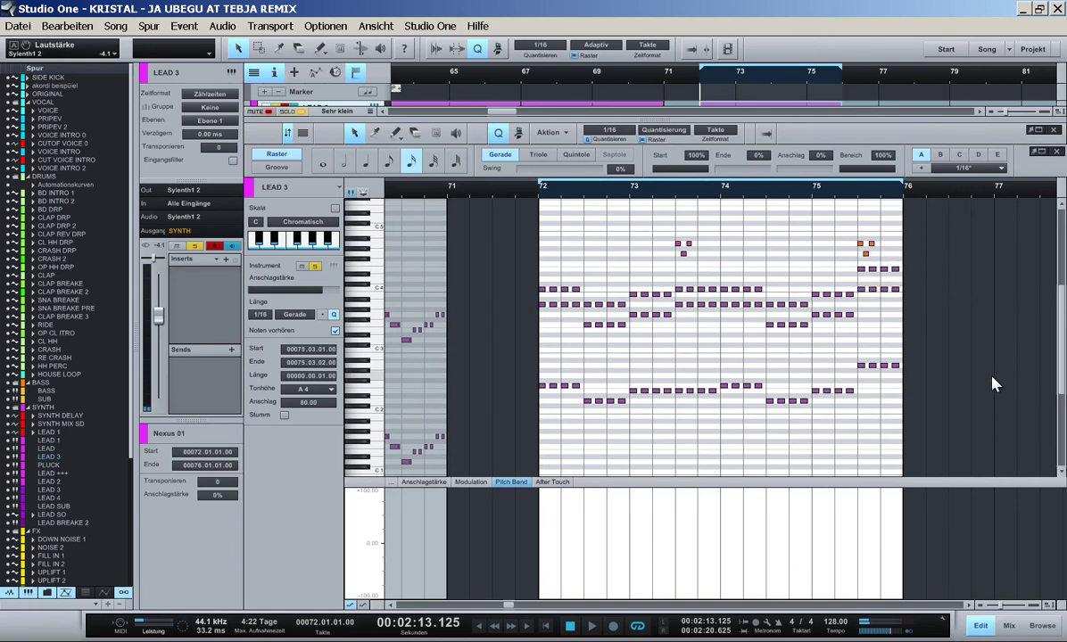
key("Up")
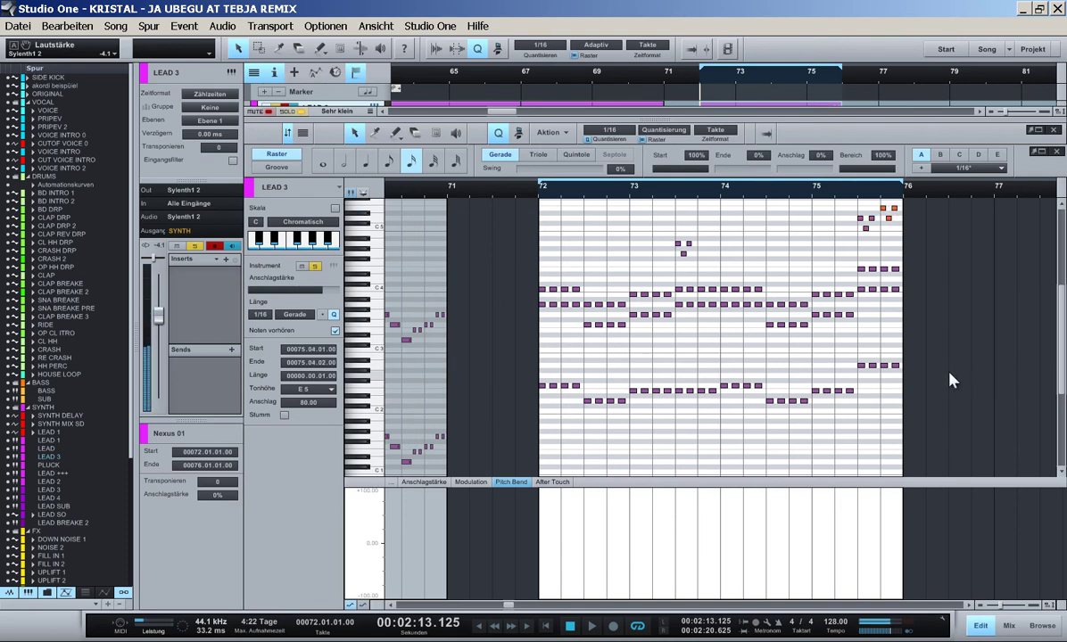
left_click(826, 459)
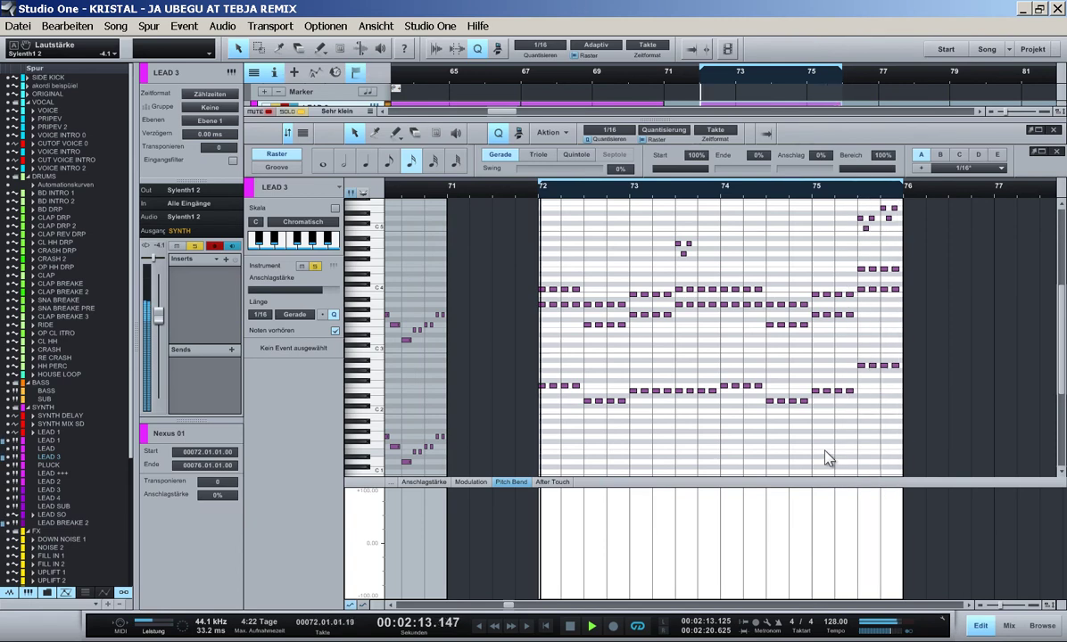
key("F2")
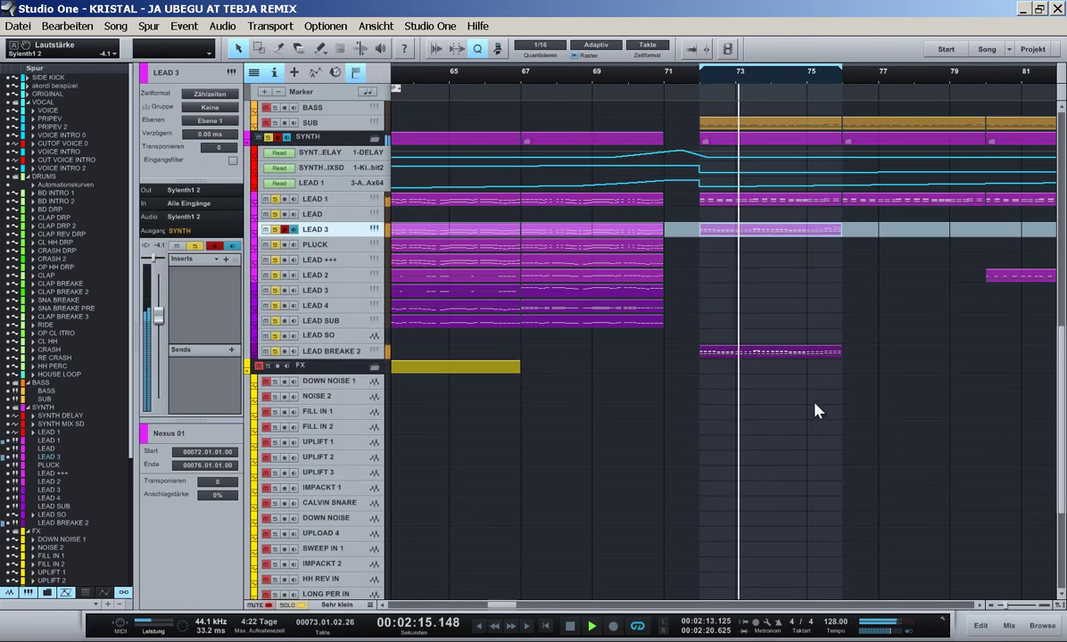
- Replace the LEAD BREAKE 2 event at bar 72 with a copy of the edited LEAD 3 event
left_click(798, 355)
key("Delete")
left_click_drag(775, 232, 776, 355)
left_click(763, 412)
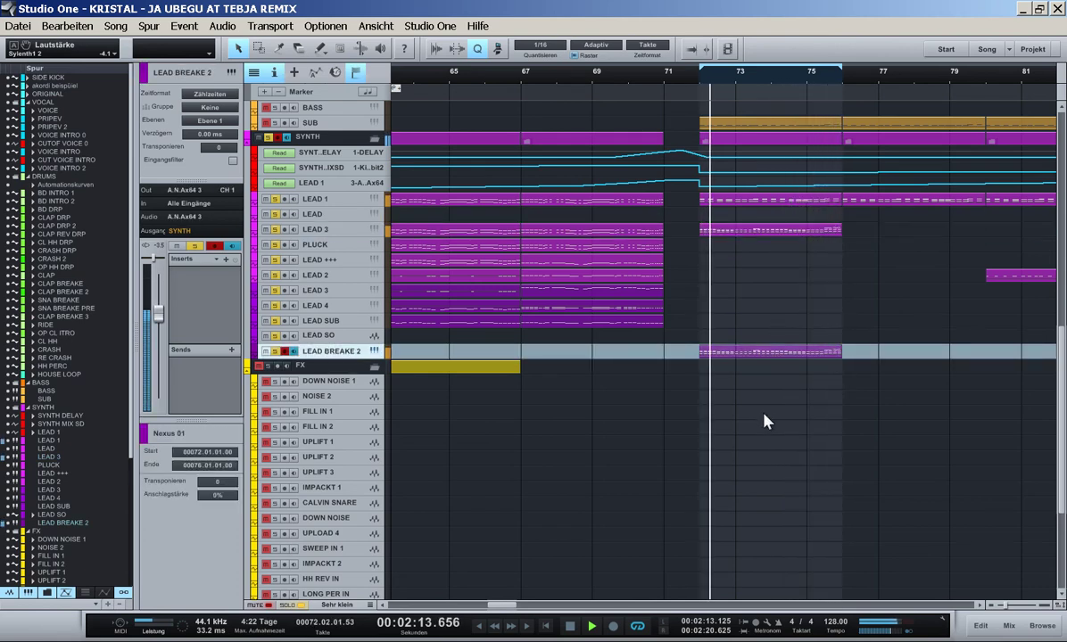
- Duplicate the LEAD 3 and LEAD BREAKE 2 events three times to fill bars 76 to 88
key("e")
key("w")
key("w")
left_click_drag(767, 423, 764, 234)
key("d")
key("d")
key("d")
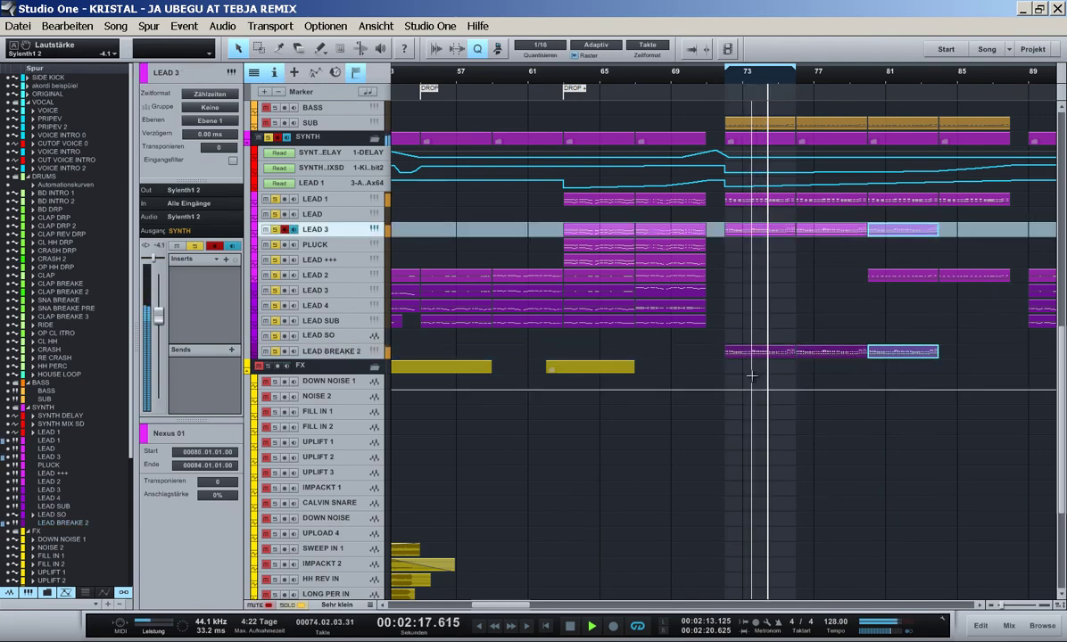
- Extend the loop to bars 72–88, play it with all tracks unsoloed, and save the song
scroll(753, 381, "down", 2)
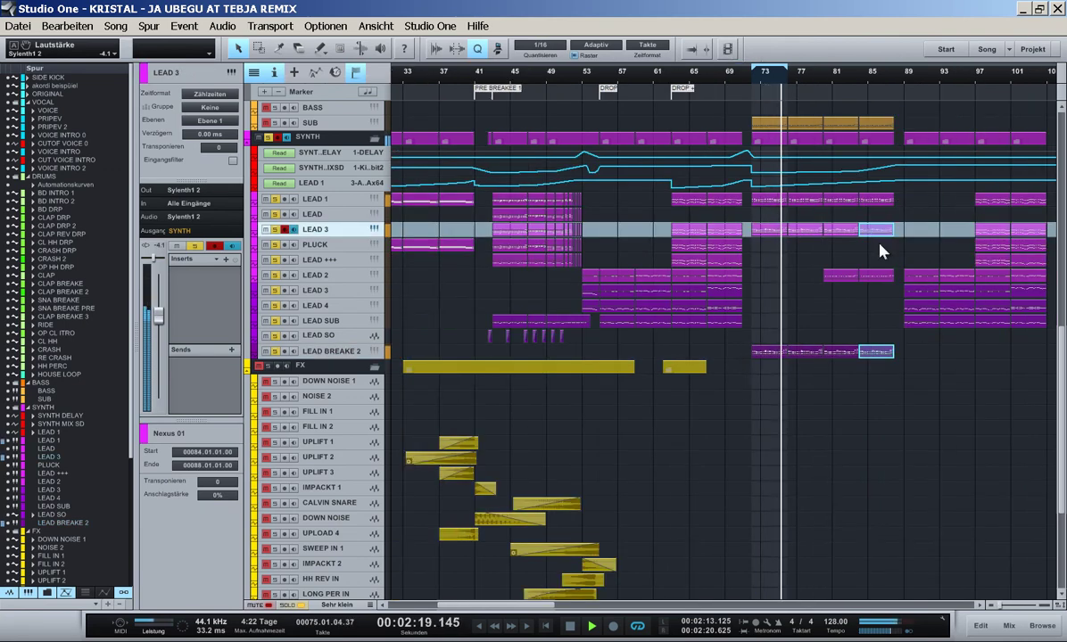
left_click(895, 79)
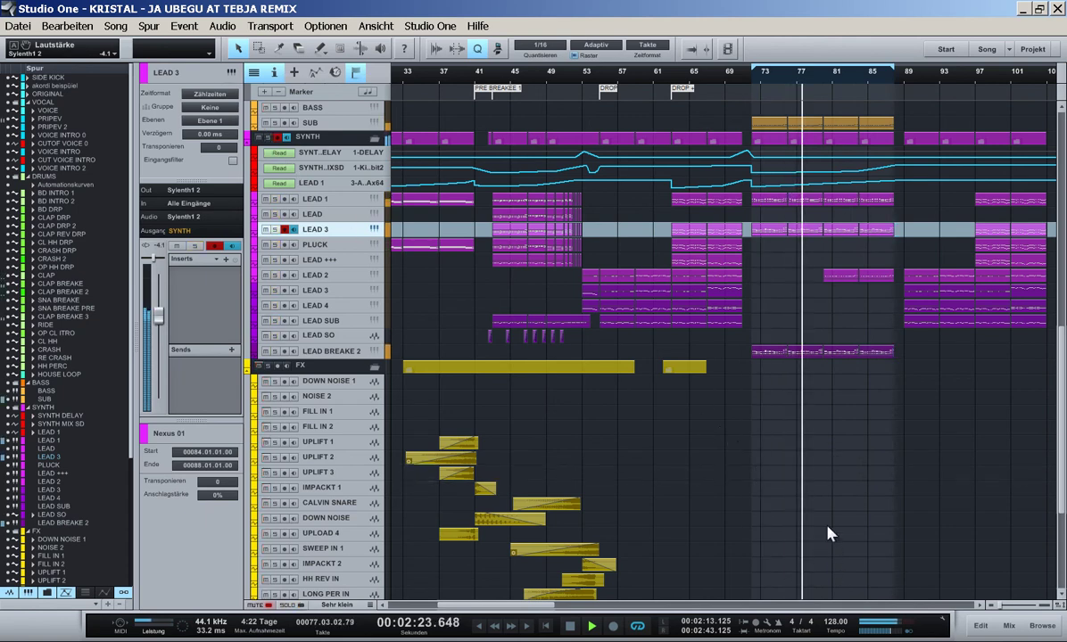
key("ctrl+s")
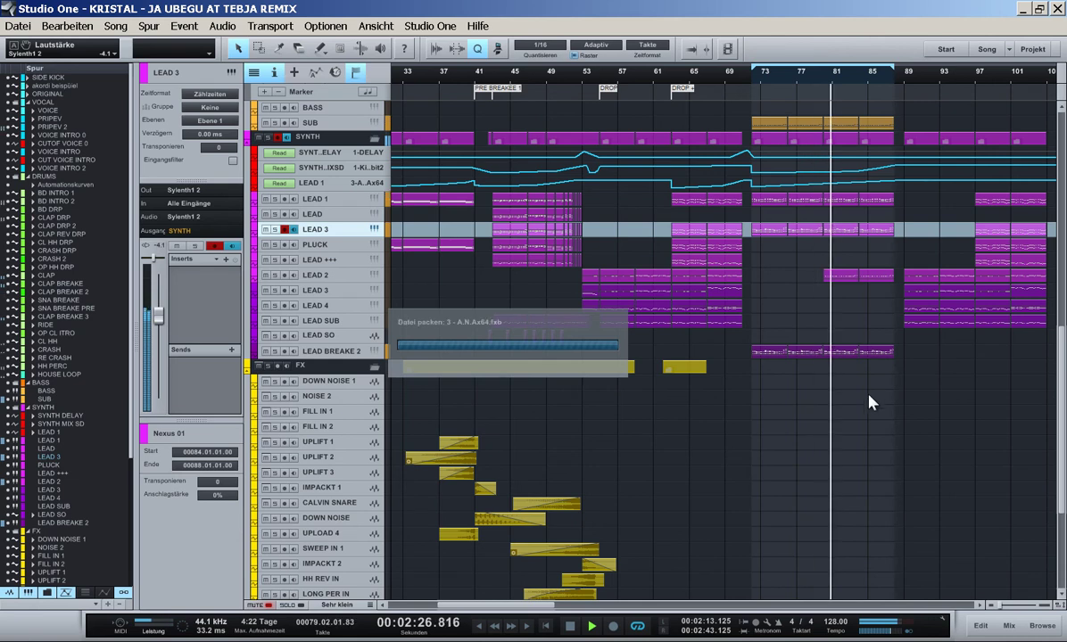
- Delete both LEAD 2 events between bars 80 and 88
left_click(844, 275)
key("Delete")
key("Delete")
- Add a HALL send to the LEAD BREAKE 2 track and set its level to -27.9 dB
scroll(832, 446, "down", 1)
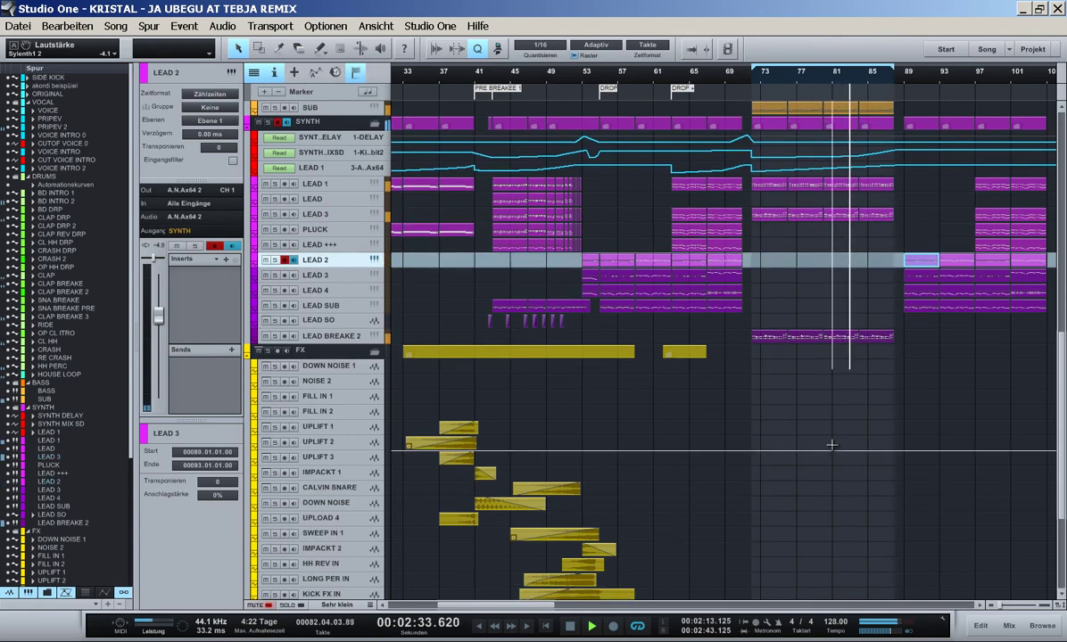
scroll(832, 446, "down", 3)
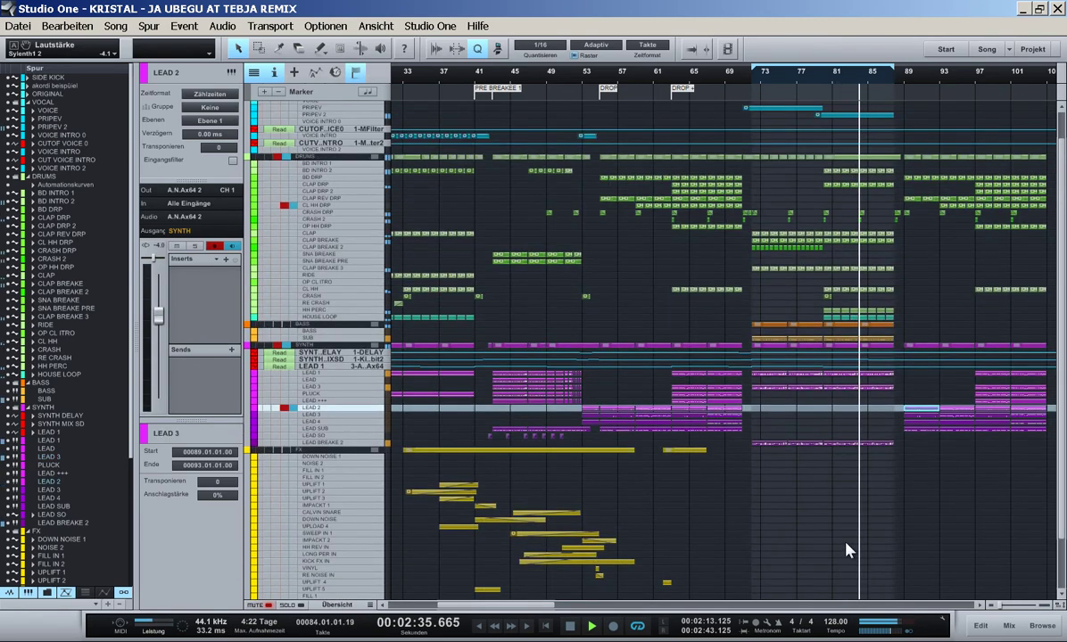
left_click(348, 443)
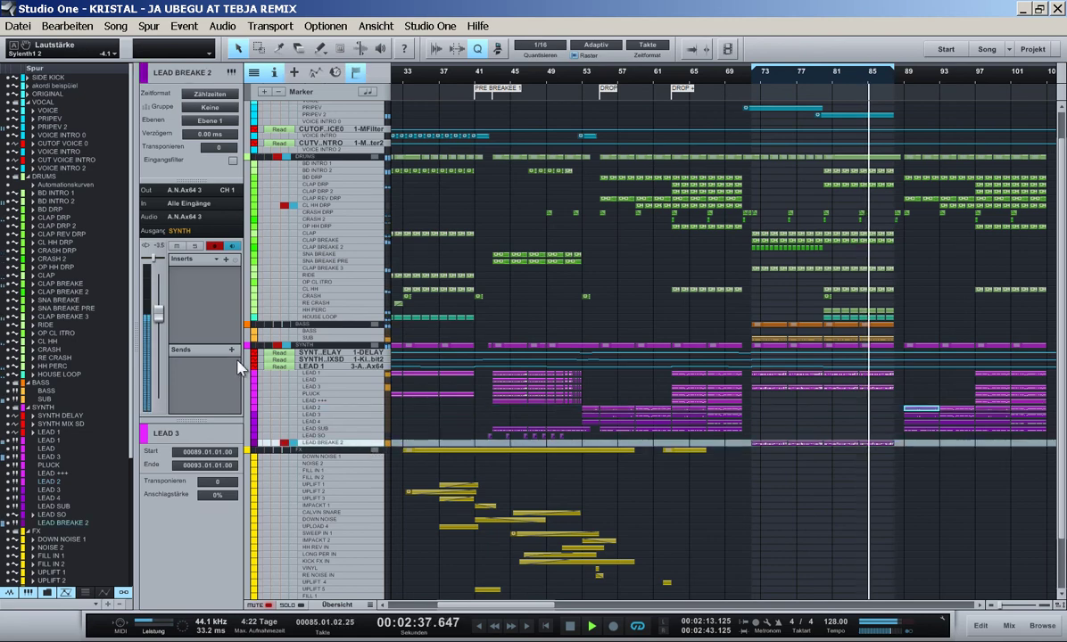
left_click(231, 349)
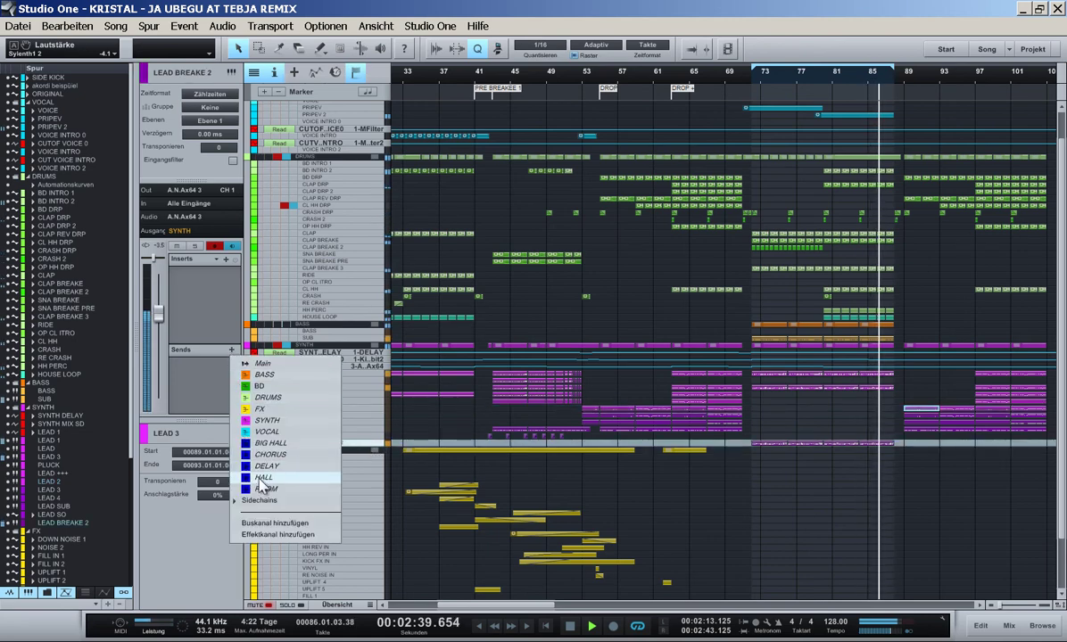
left_click(259, 477)
left_click_drag(201, 382, 166, 330)
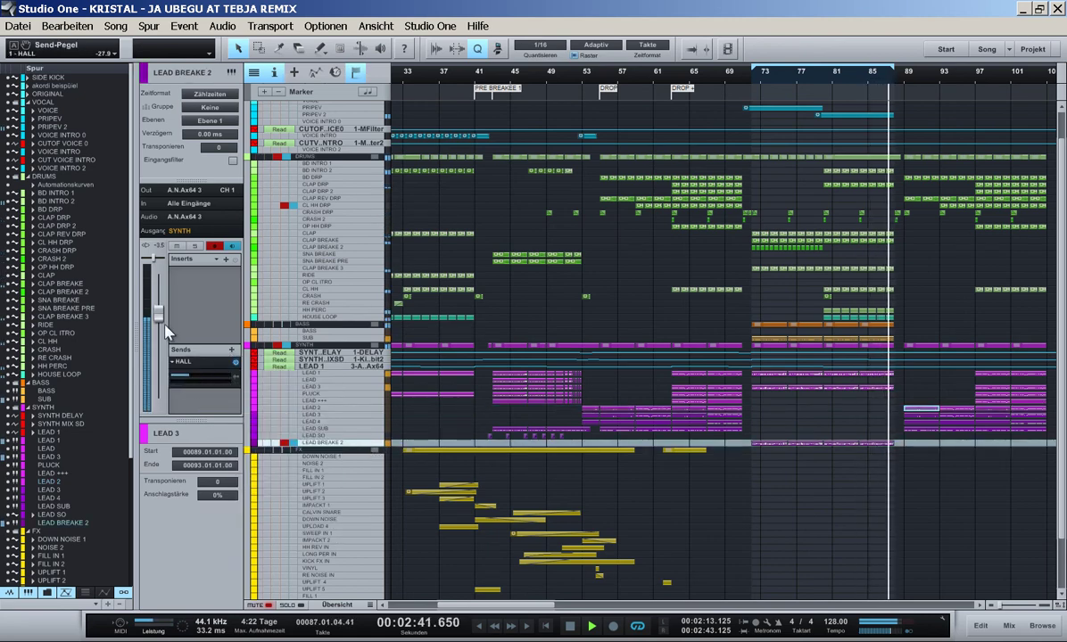
- Set the LEAD BREAKE 2 track volume to -3.0 dB
left_click(159, 314, "ctrl")
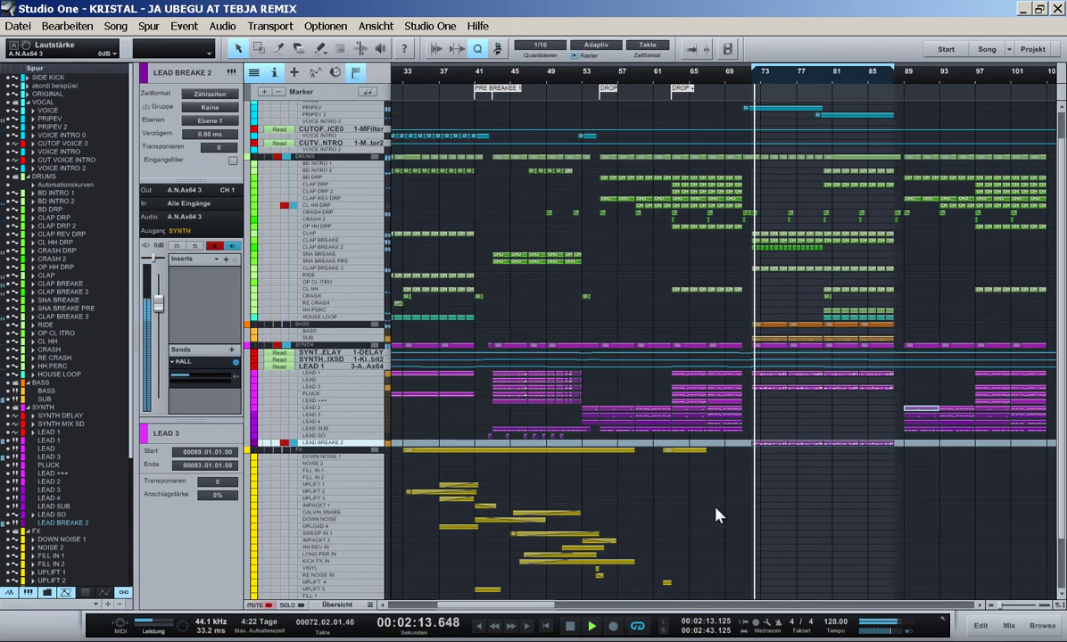
key("w")
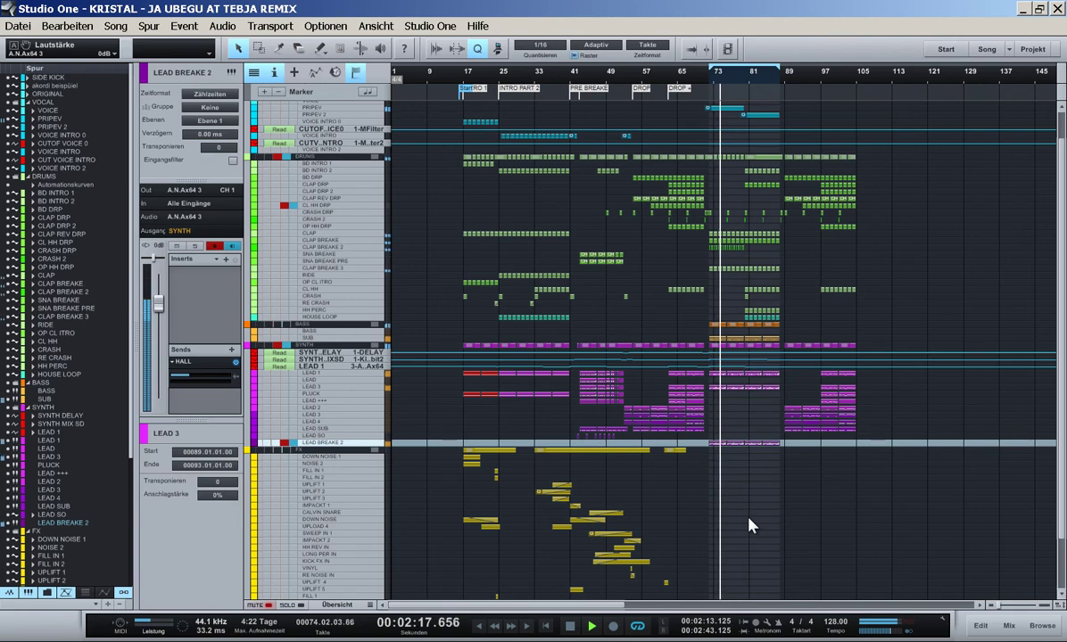
left_click_drag(160, 307, 160, 316)
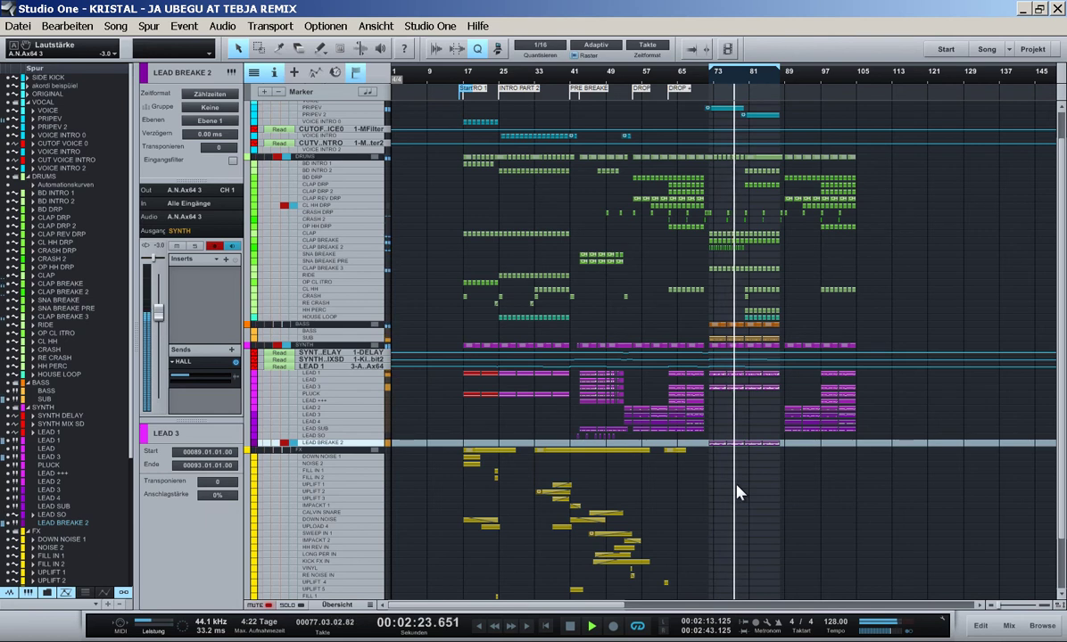
left_click(464, 65)
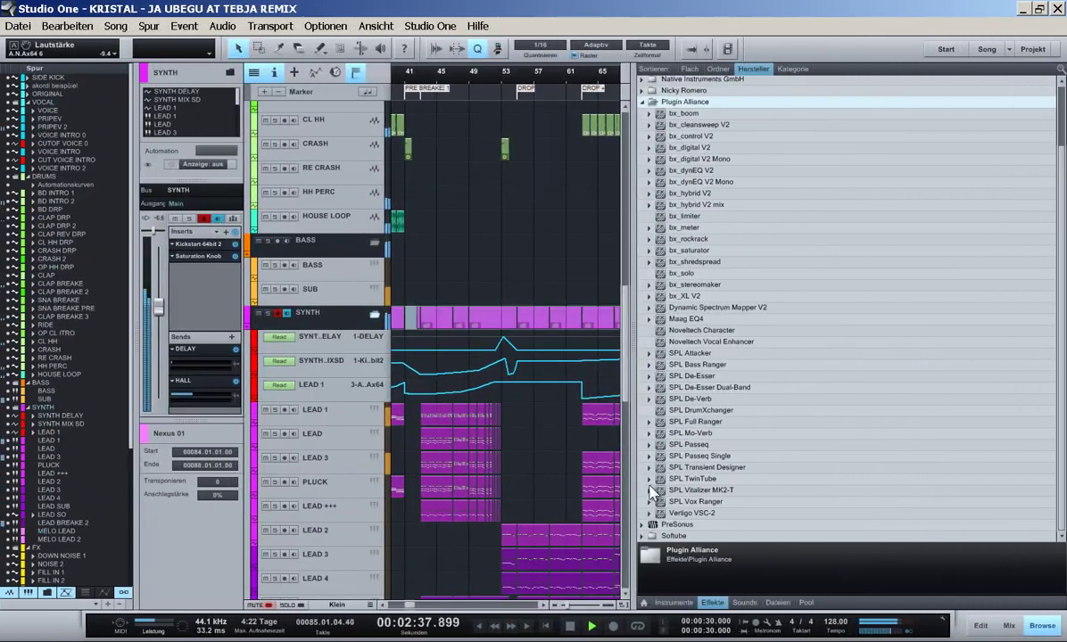
- Insert SPL Vitalizer MK2-T on the SYNTH bus and set its Stereo Expander to 5.7
left_click_drag(662, 493, 310, 303)
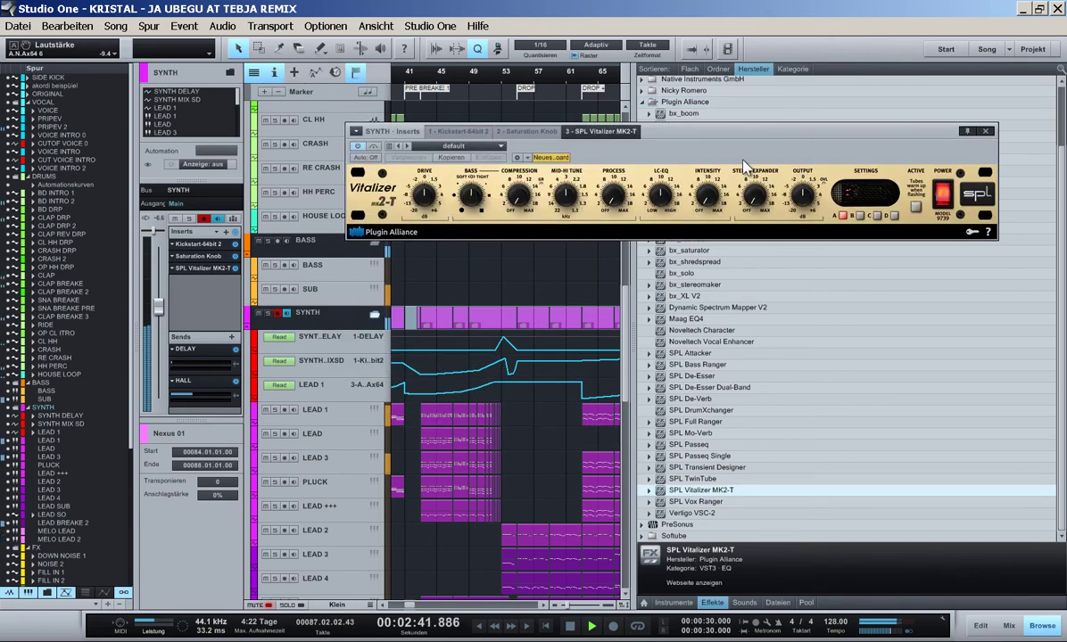
left_click_drag(740, 145, 710, 225)
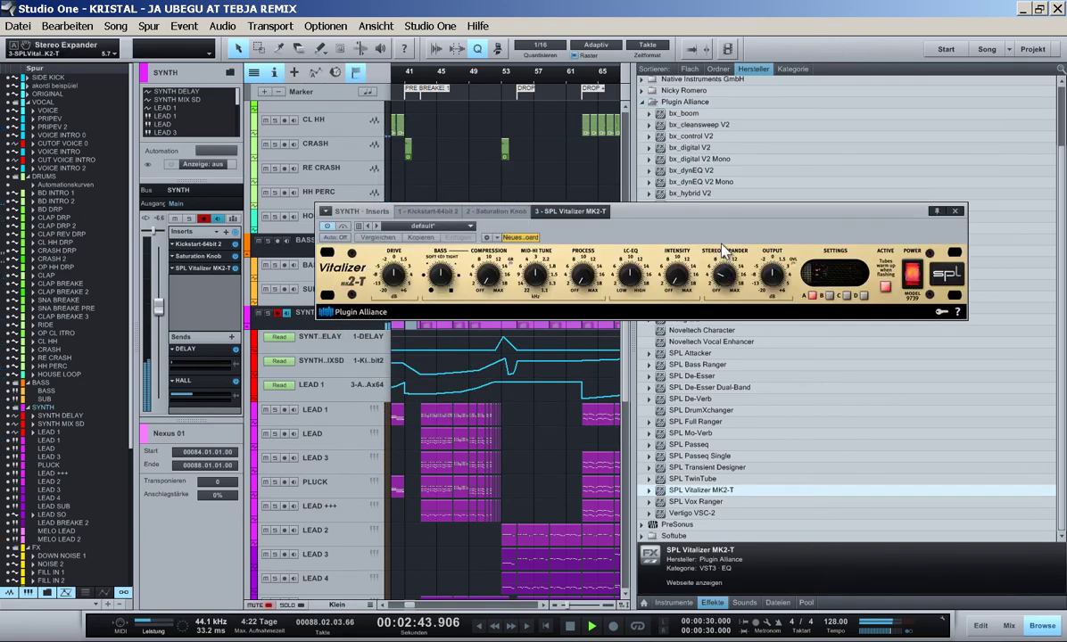
key("space")
key("space")
left_click(1042, 627)
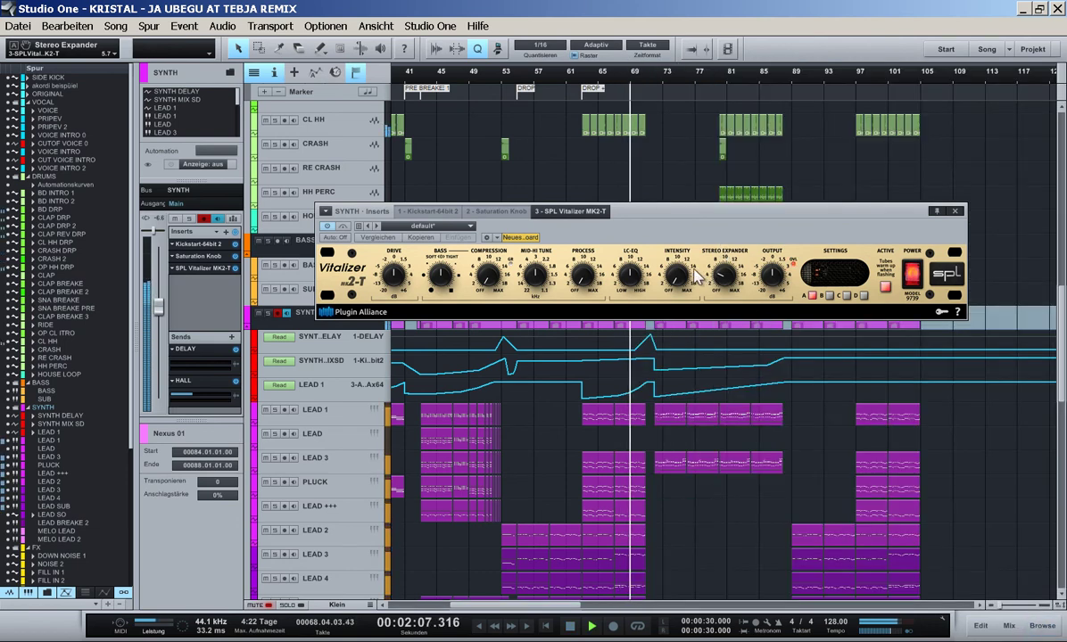
- Raise the Vitalizer's Intensity and Stereo Expander, set LC-EQ to 12, and close the plug-in
left_click_drag(680, 280, 675, 237)
left_click_drag(725, 275, 725, 253)
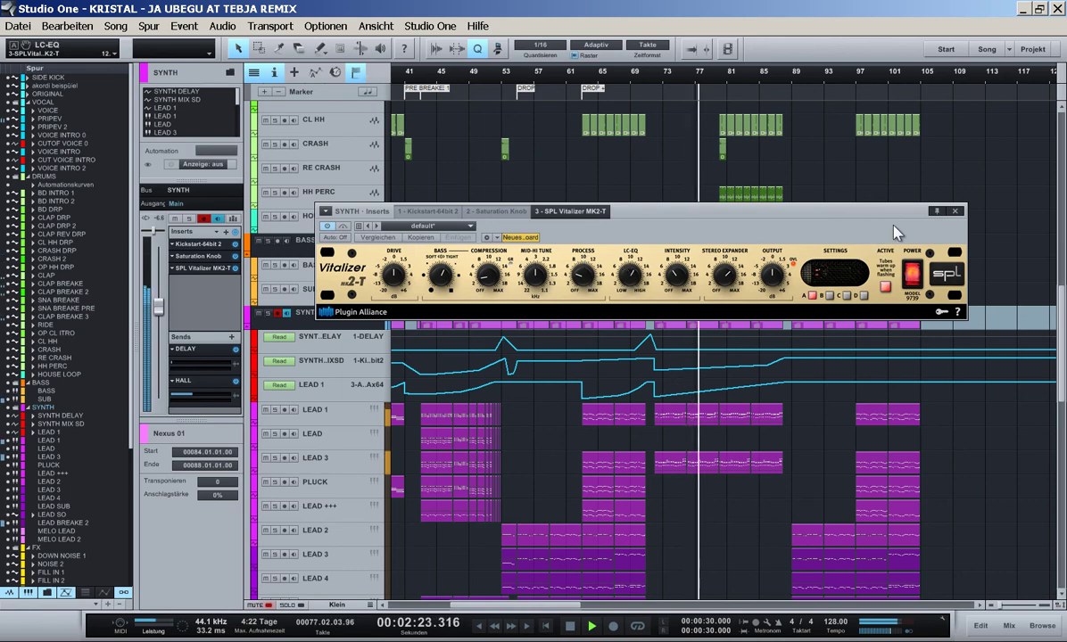
left_click(955, 211)
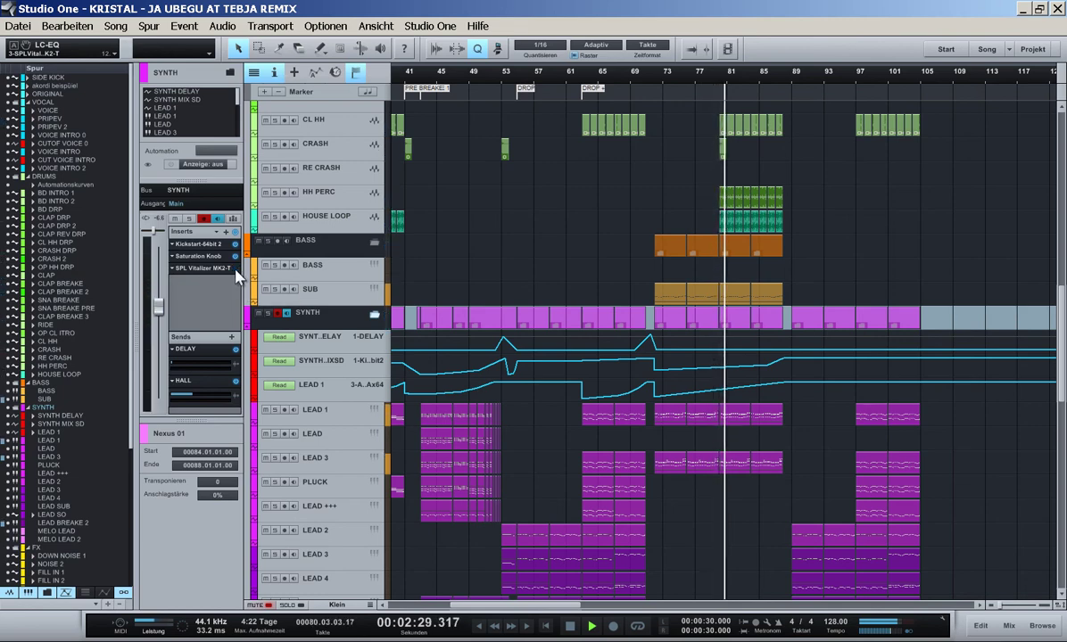
- Select the VOCAL bus and load Maag EQ4 from the Plugin Alliance effects
scroll(687, 466, "down", 2)
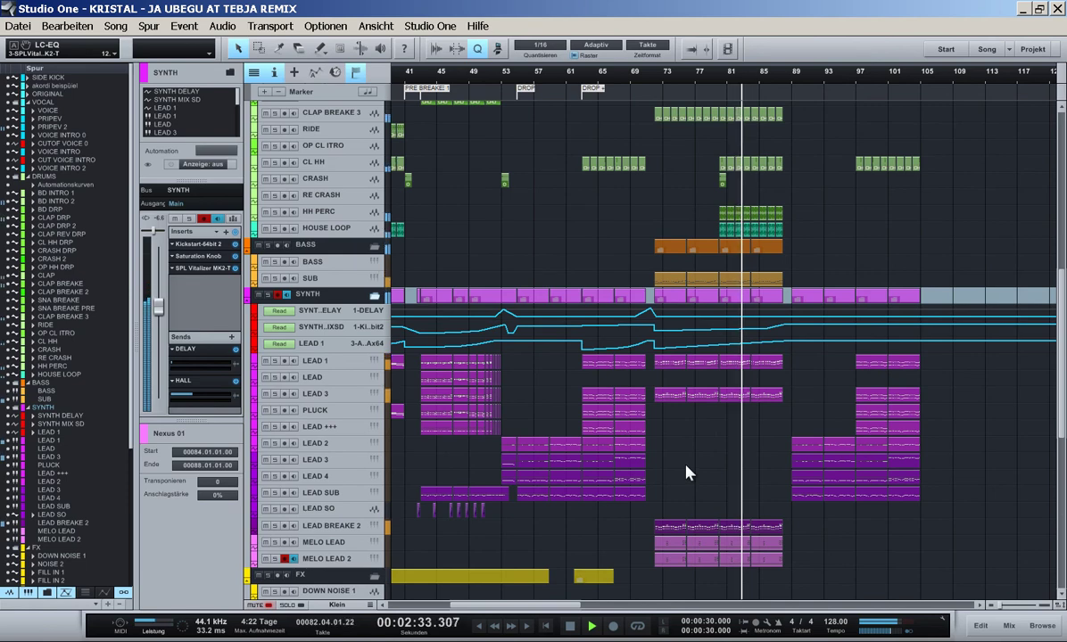
scroll(687, 473, "up", 6)
scroll(687, 473, "up", 5)
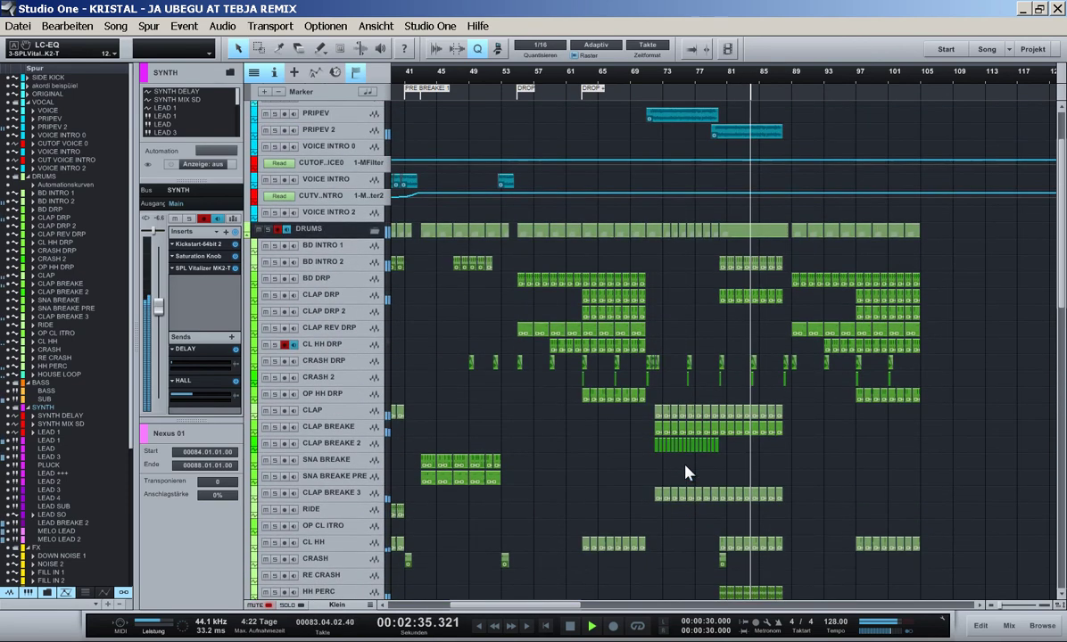
scroll(460, 285, "up", 3)
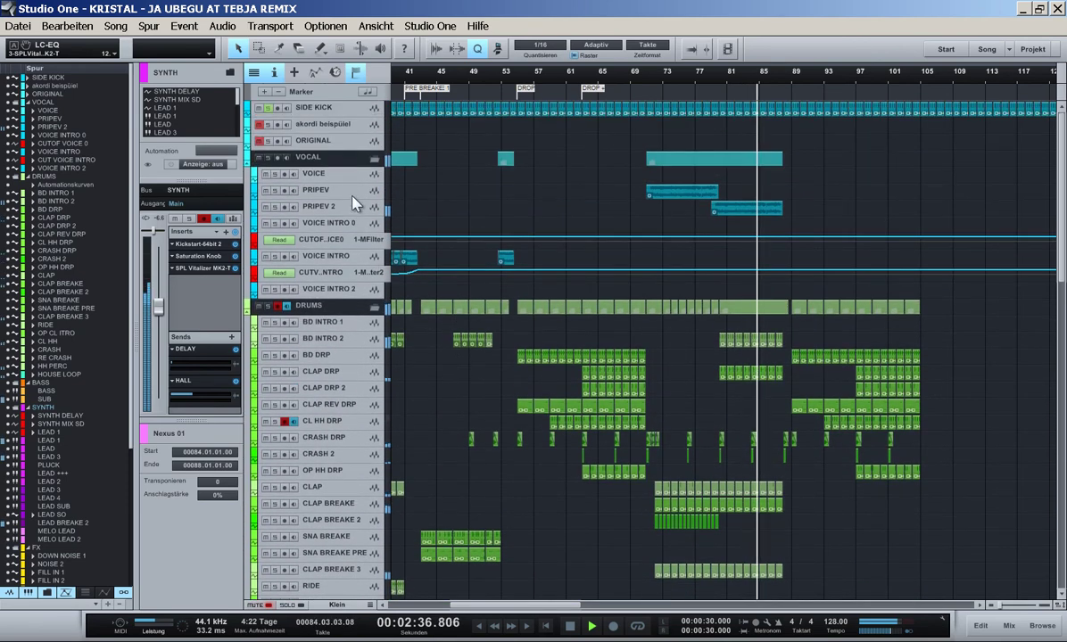
left_click(327, 153)
key("F5")
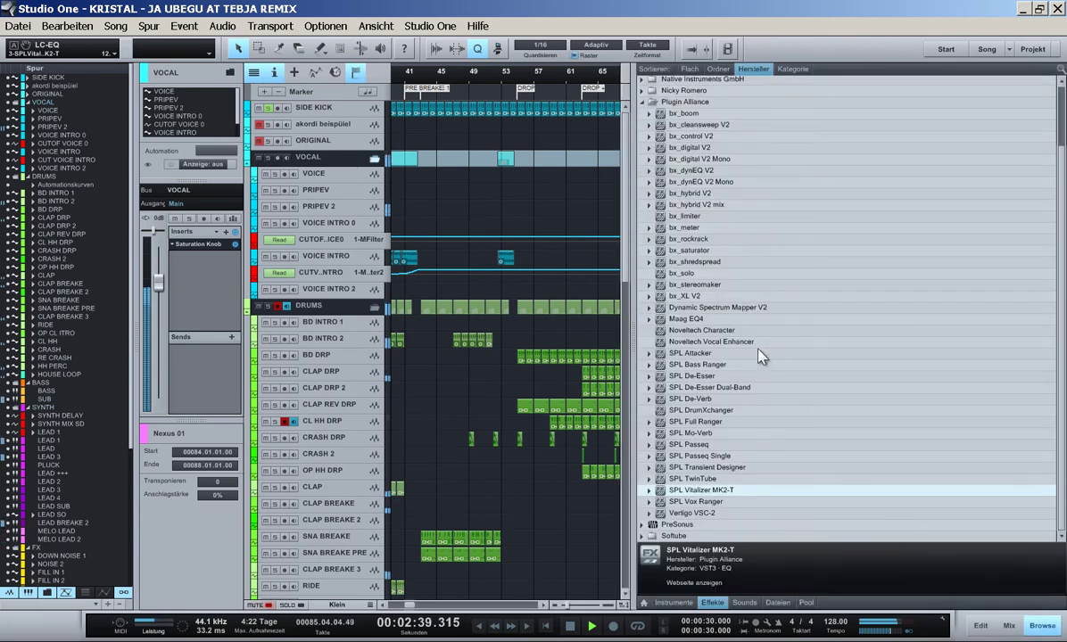
scroll(761, 356, "up", 2)
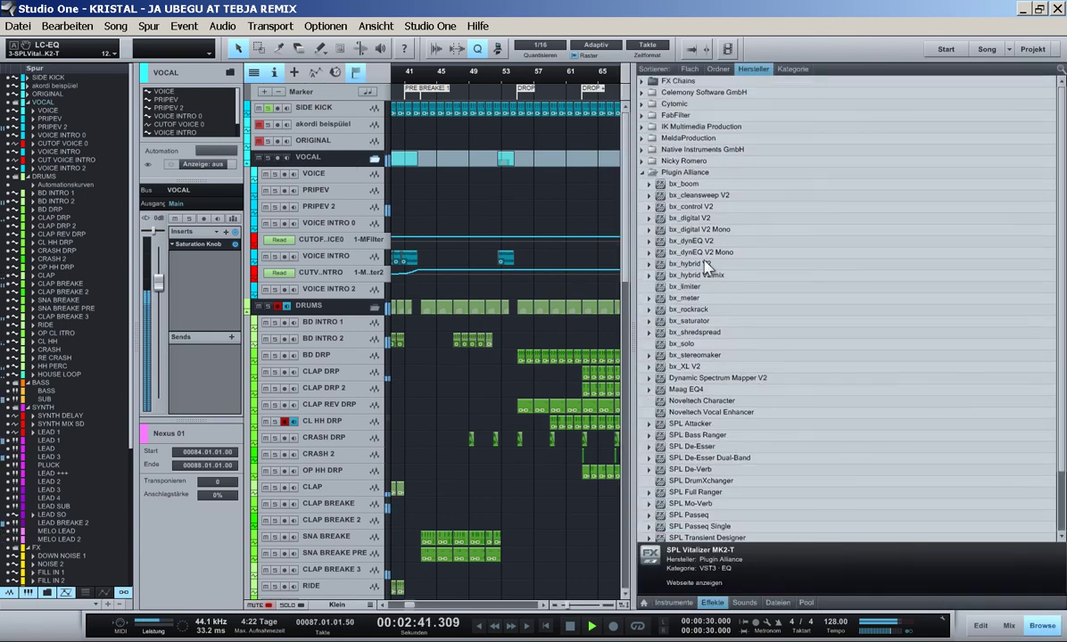
double_click(687, 391)
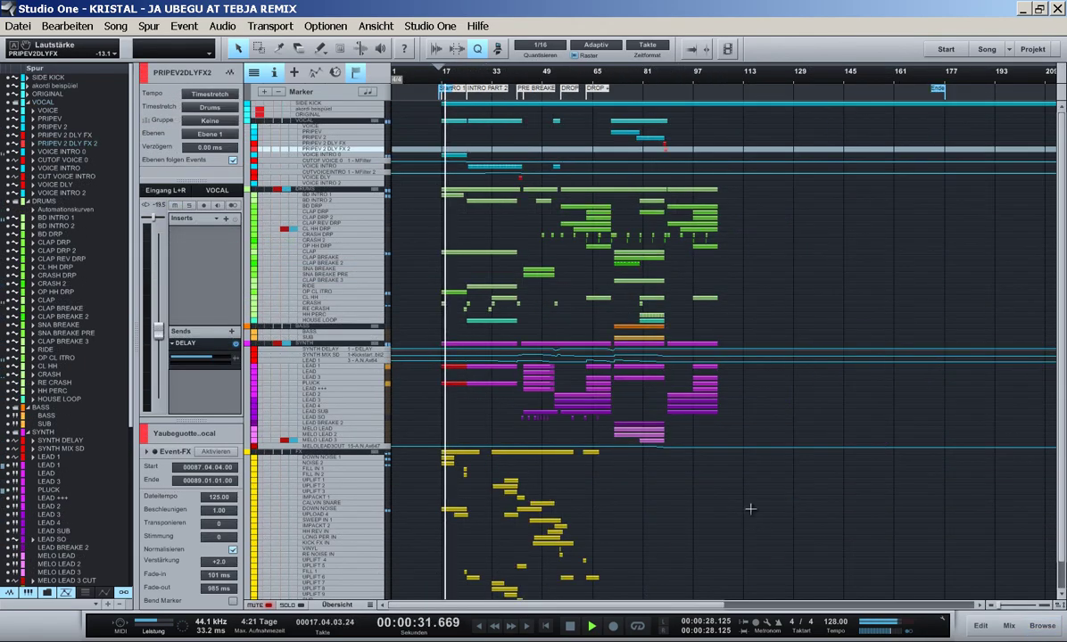
- Save the song and enlarge the track rows to the Sehr klein height
key("ctrl+s")
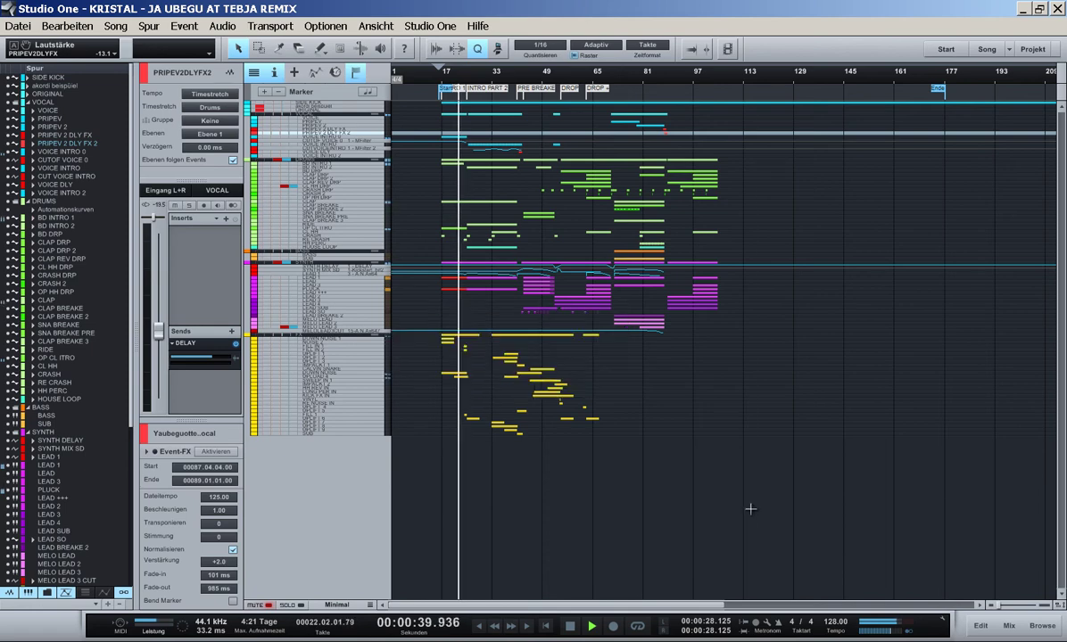
key("shift+e")
key("e")
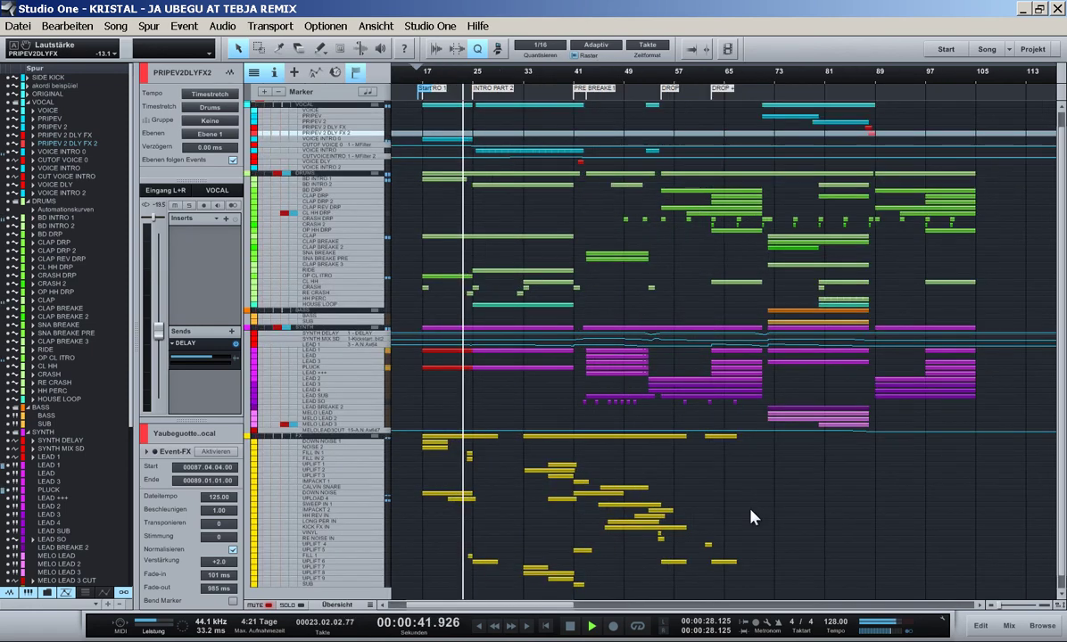
key("shift+e")
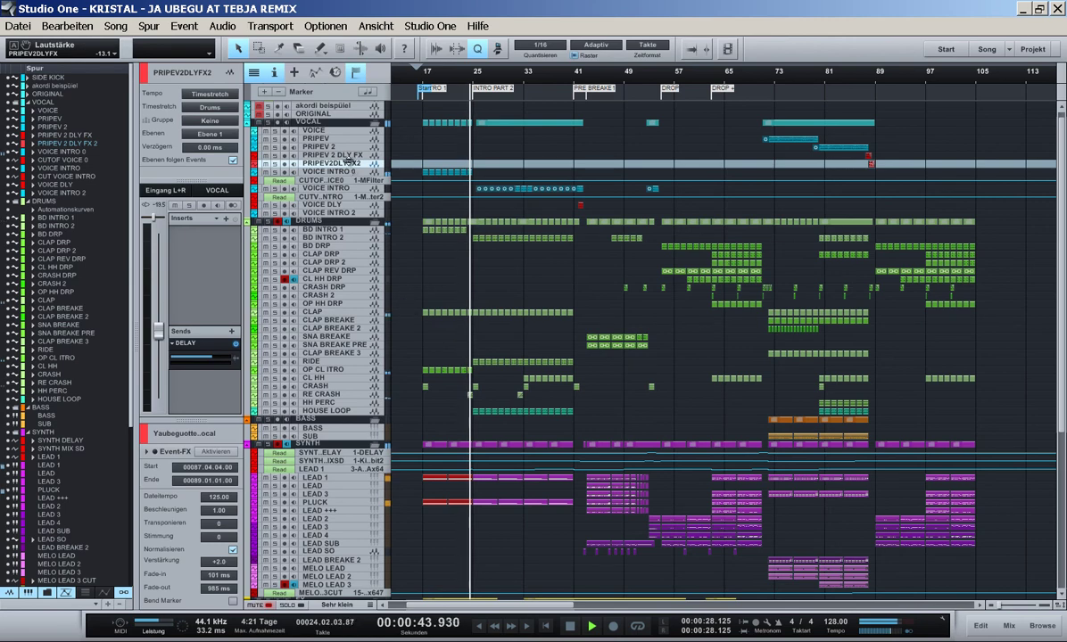
- Lower the VOICE INTRO track volume to -6.7 dB
left_click(344, 172)
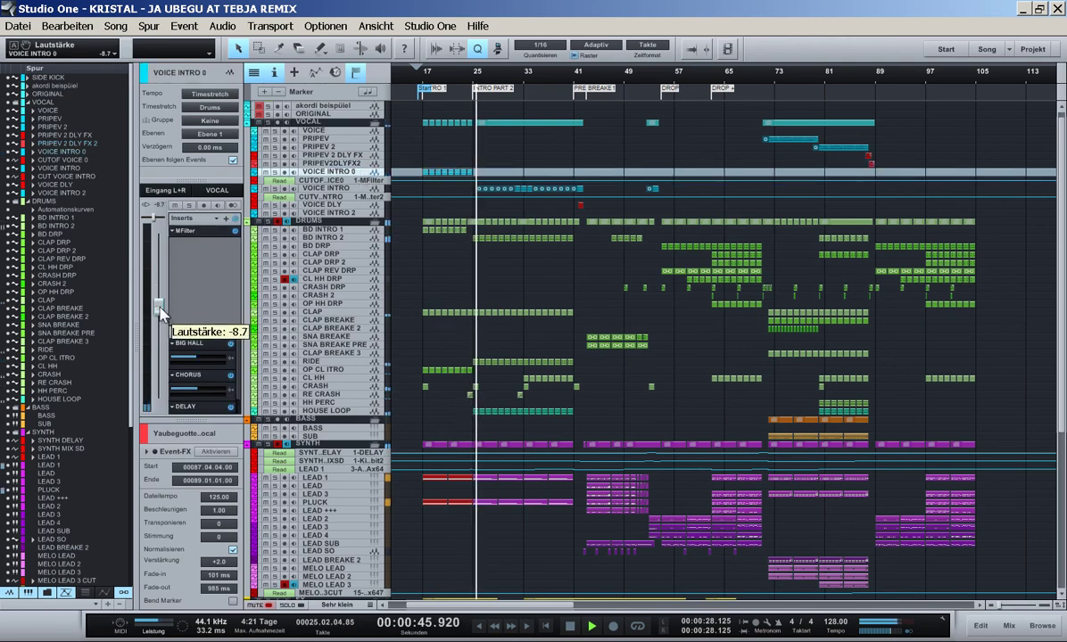
left_click(350, 189)
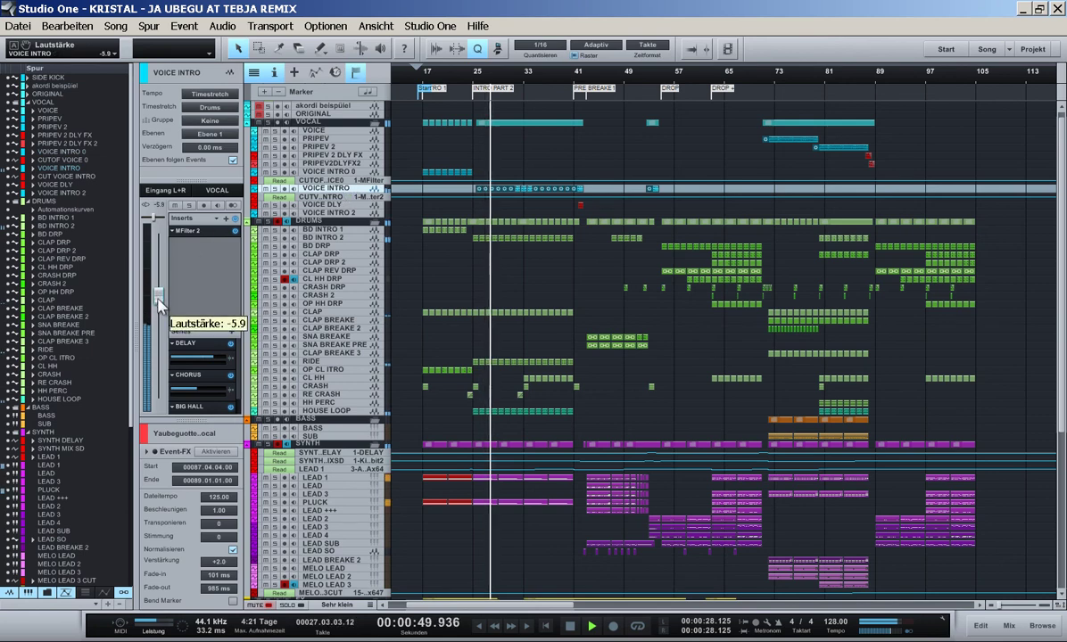
left_click_drag(159, 303, 159, 308)
- Replay from bar 17, setting the VOICE INTRO 0 CHORUS send to -0.5 dB and the track volume to -16.7 dB
left_click(423, 75)
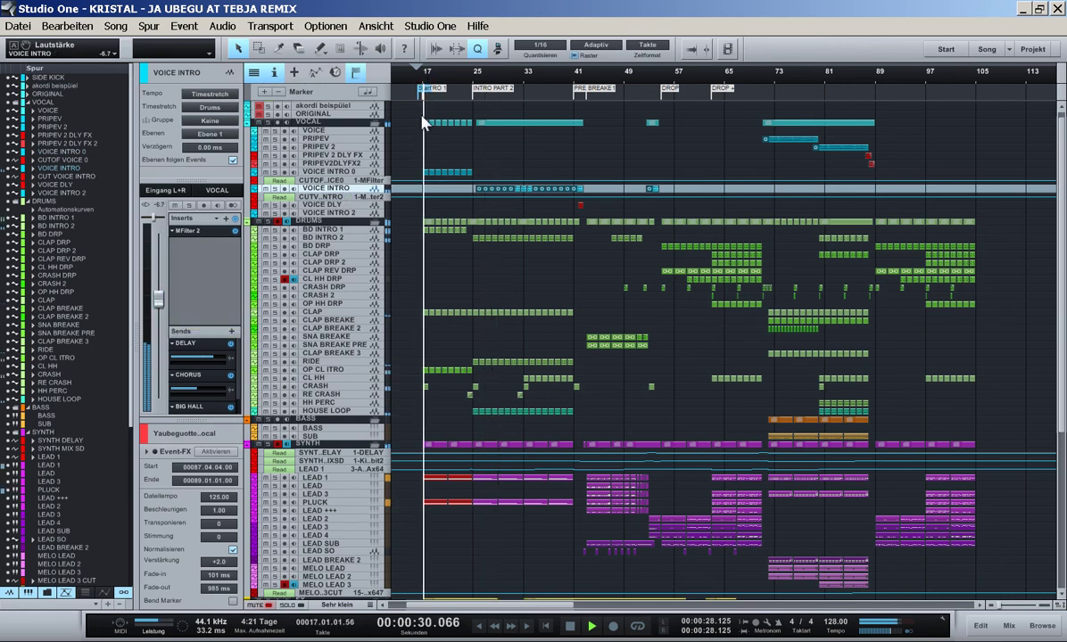
left_click(349, 174)
left_click_drag(162, 309, 210, 281)
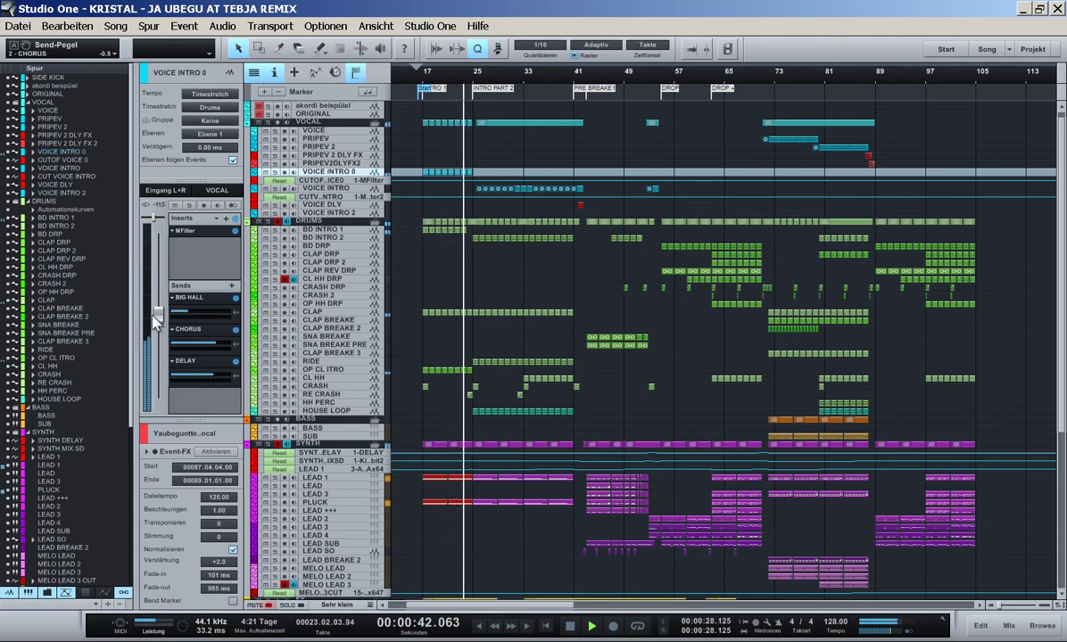
left_click_drag(158, 314, 158, 326)
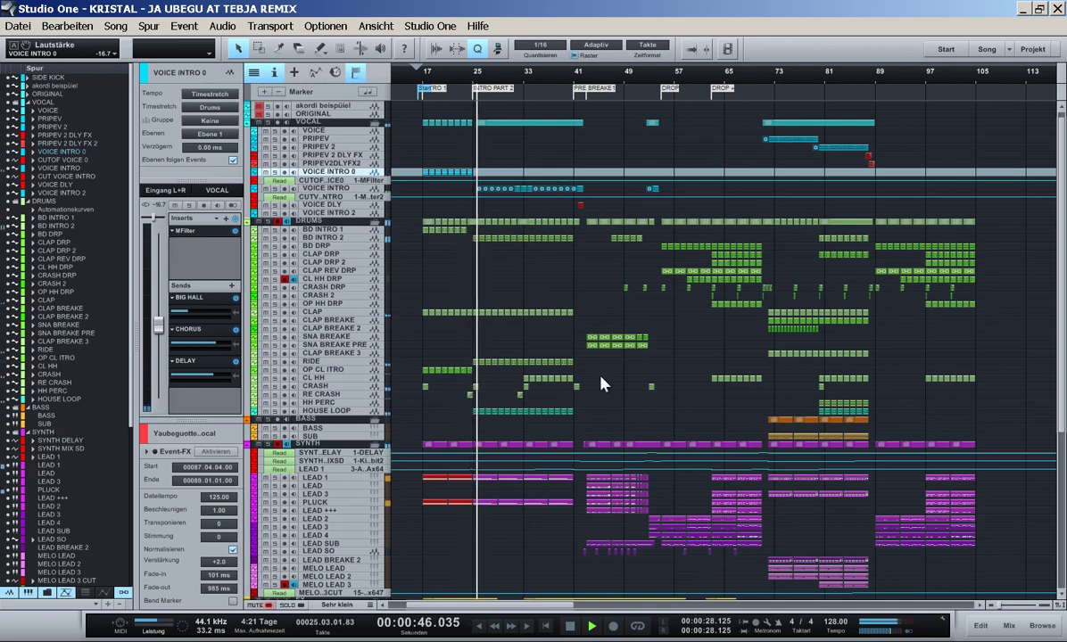
- Delete the last VOICE INTRO 0 event, at bar 24
key("e")
key("e")
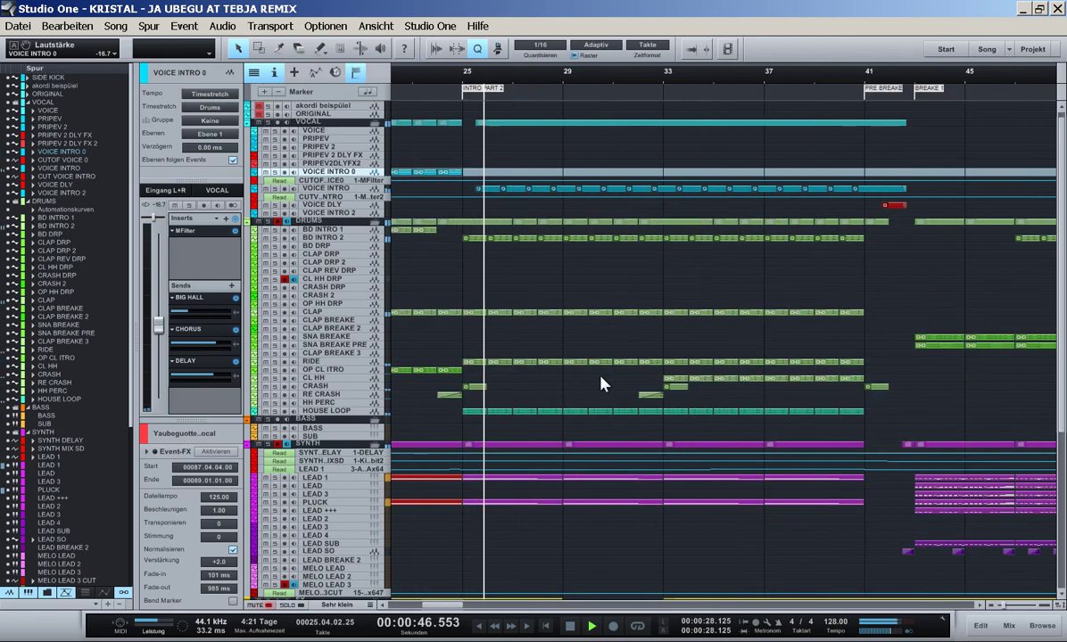
left_click(450, 174)
key("Delete")
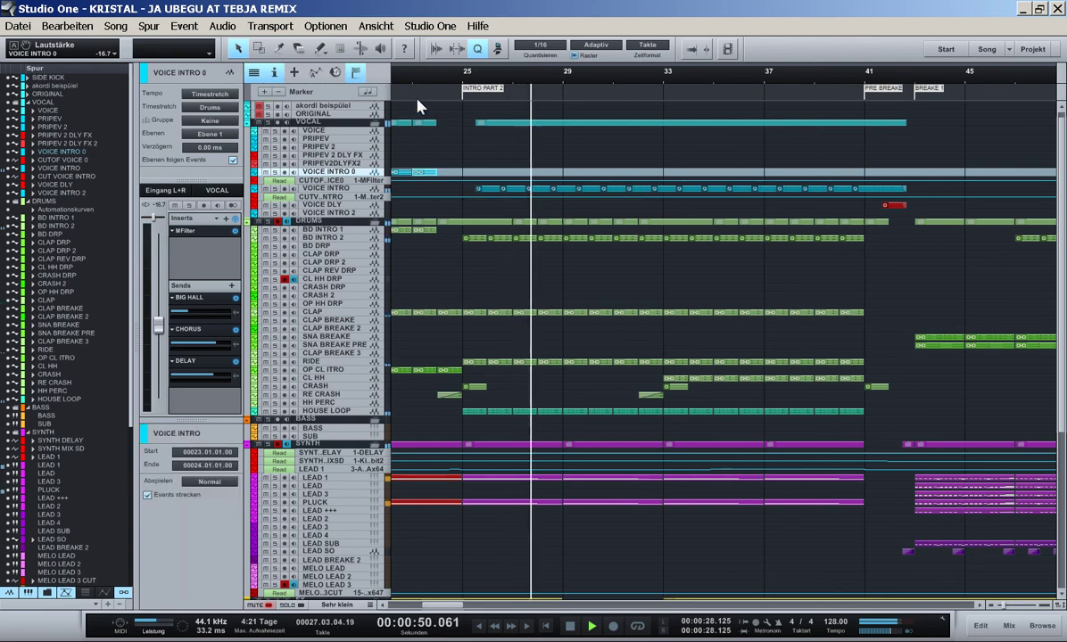
- Replay the transition into INTRO PART 2 and set the VOICE INTRO track volume to -13.4 dB
left_click(404, 74)
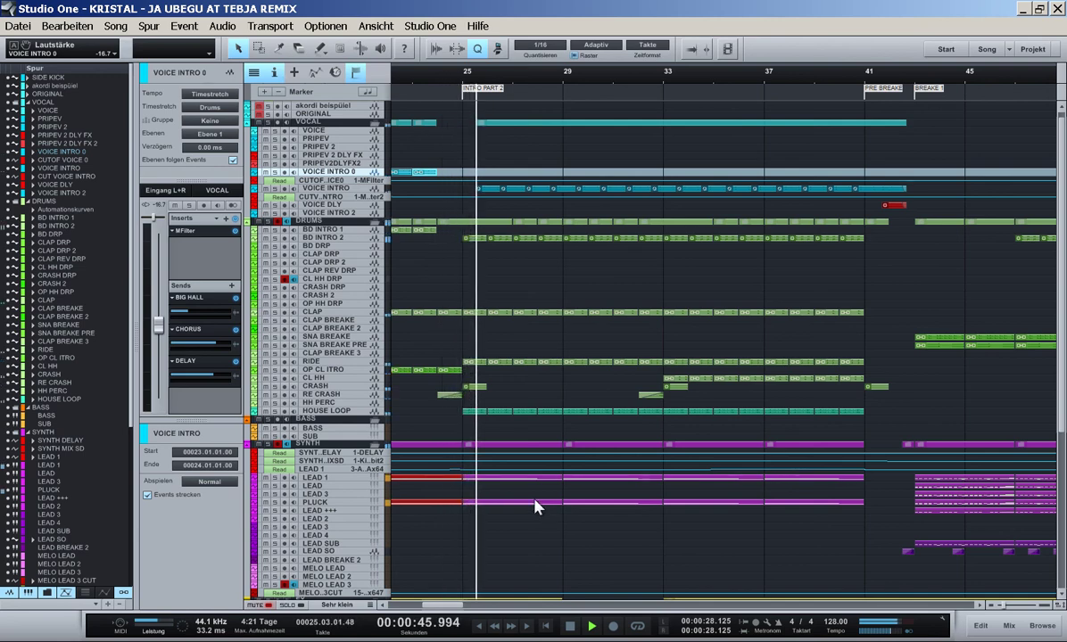
left_click(337, 188)
left_click_drag(168, 301, 158, 318)
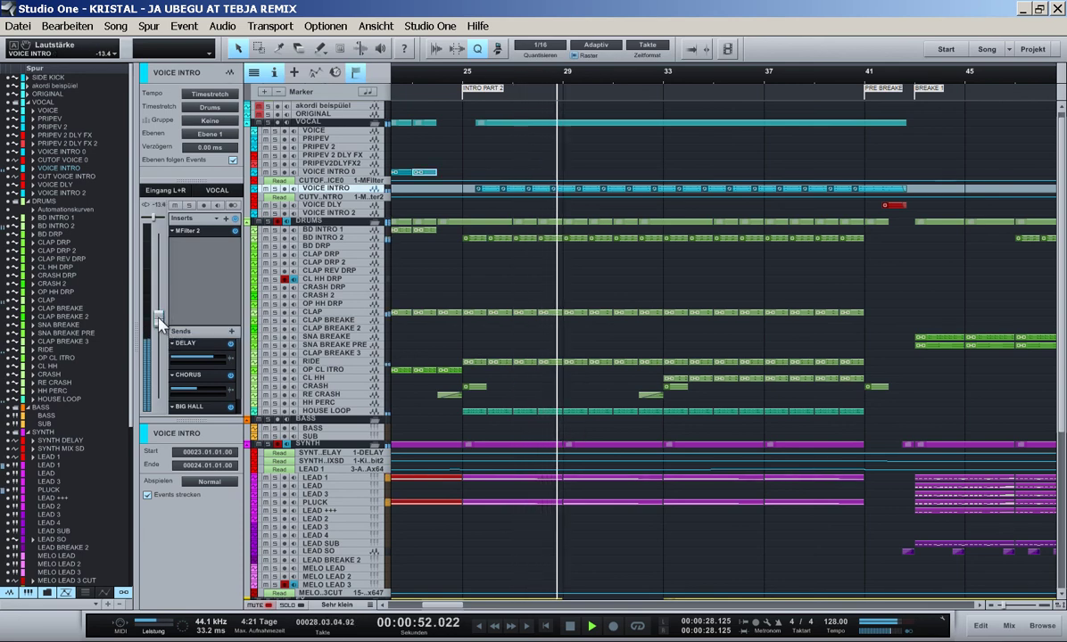
- Show the whole arrangement with the track height set to Übersicht while playback runs through INTRO PART 2
key("w")
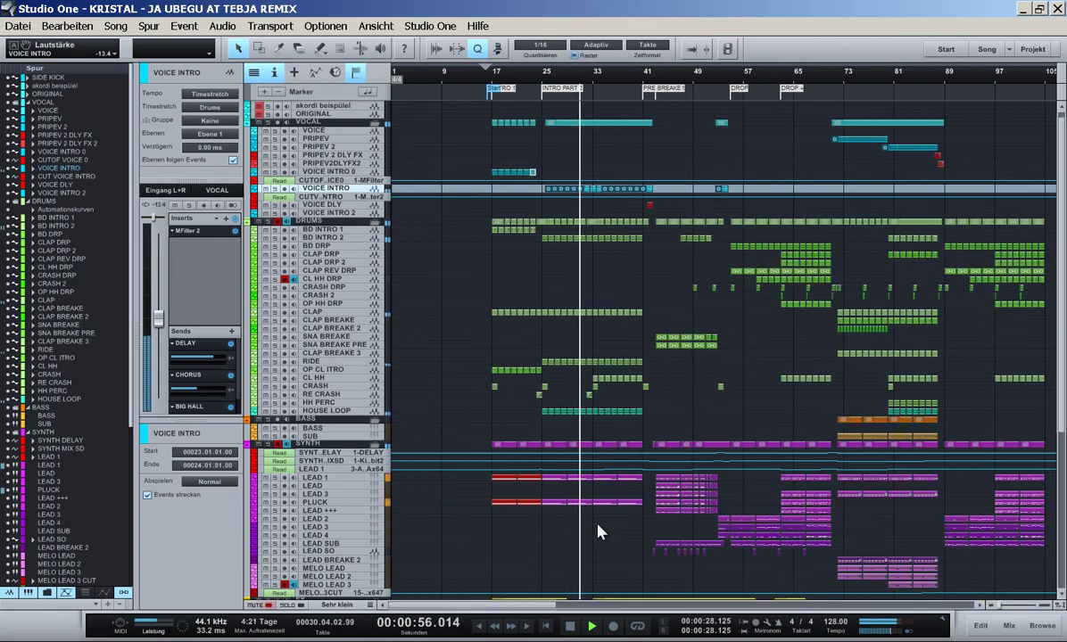
key("w")
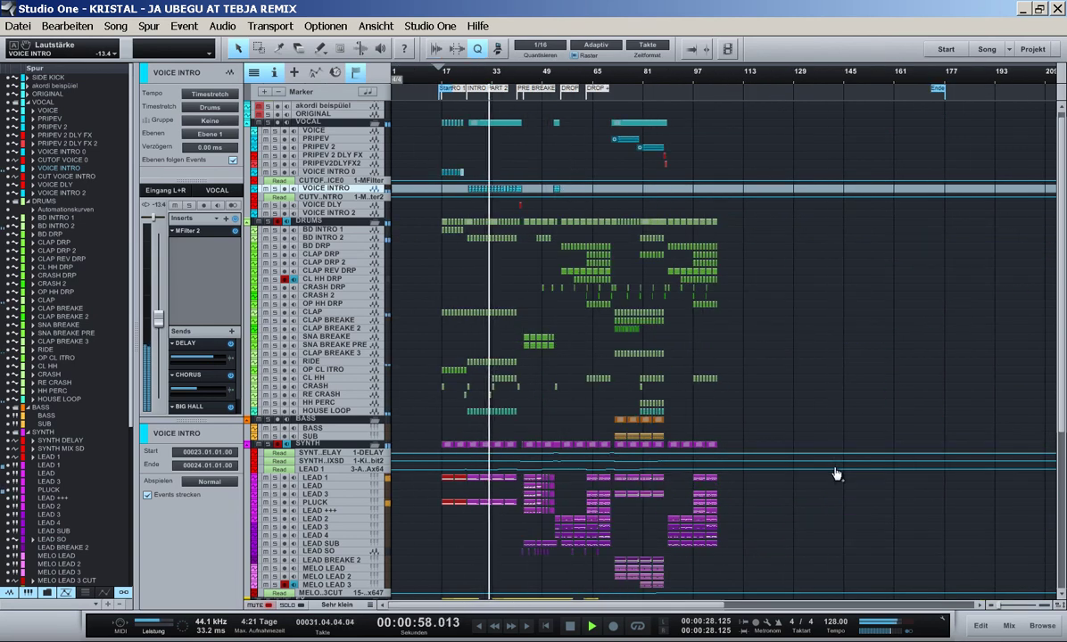
left_click(337, 605)
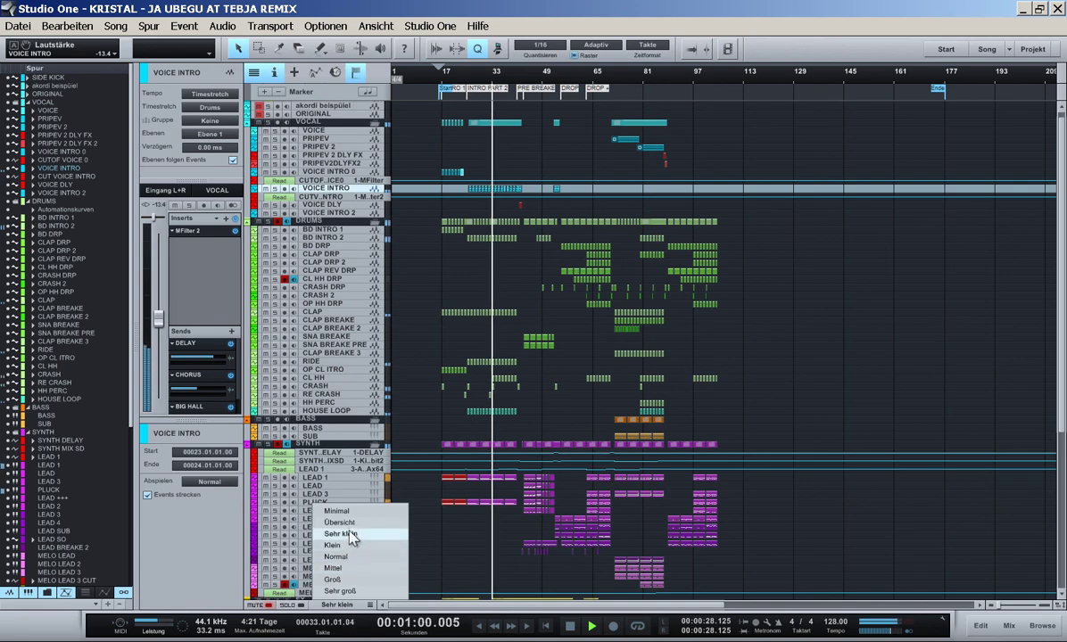
key("Return")
scroll(722, 505, "down", 1)
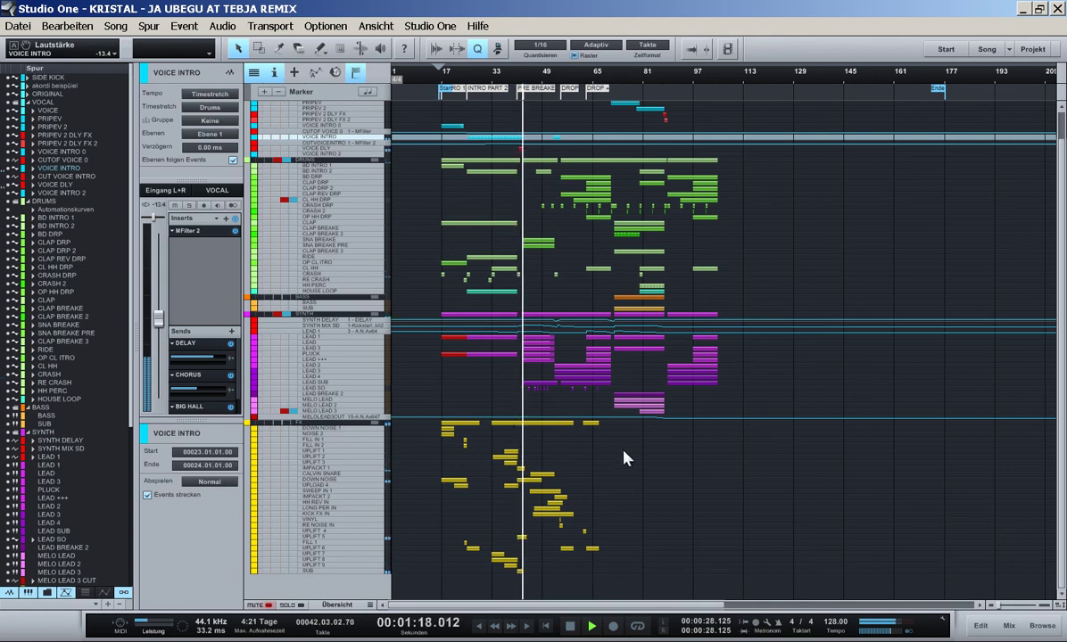
- Replay the PRE BREAKE section from bar 41 and set the VOICE DLY track volume to -21.2 dB
key("e")
key("e")
key("e")
key("shift+e")
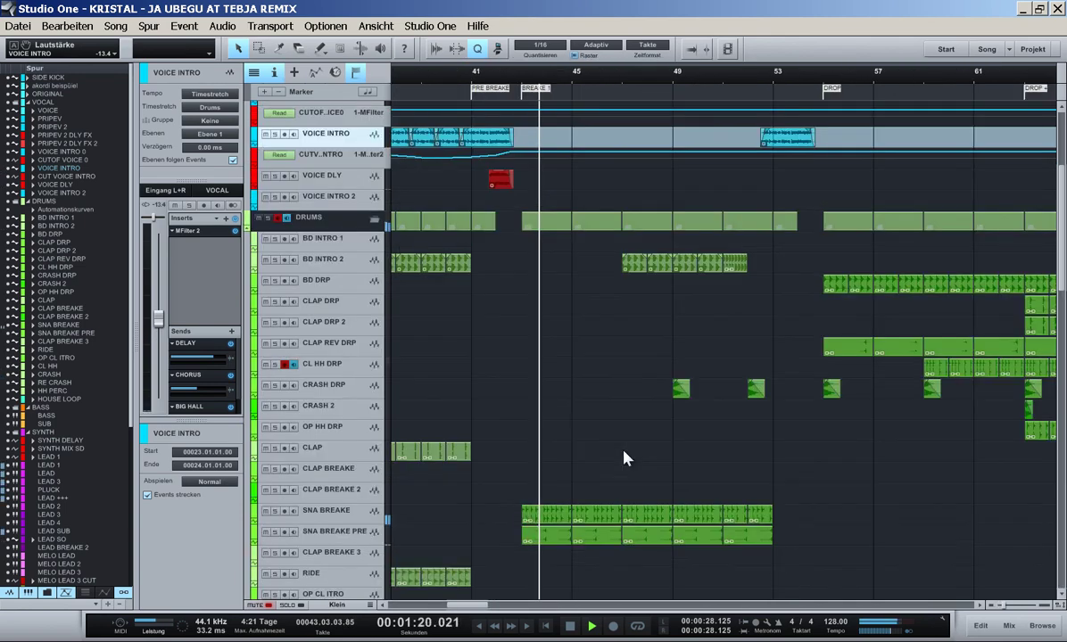
scroll(624, 456, "up", 2)
mouse_move(158, 319)
left_mouse_down()
mouse_move(158, 302)
mouse_move(158, 334)
left_mouse_up()
left_click(473, 77)
left_click(349, 295)
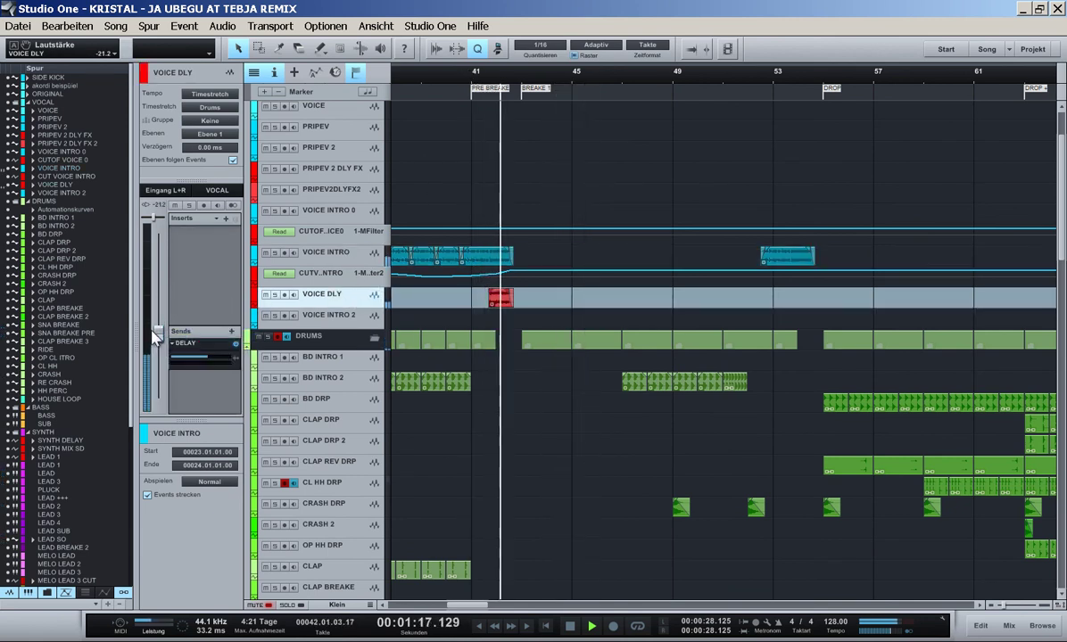
left_click(437, 116)
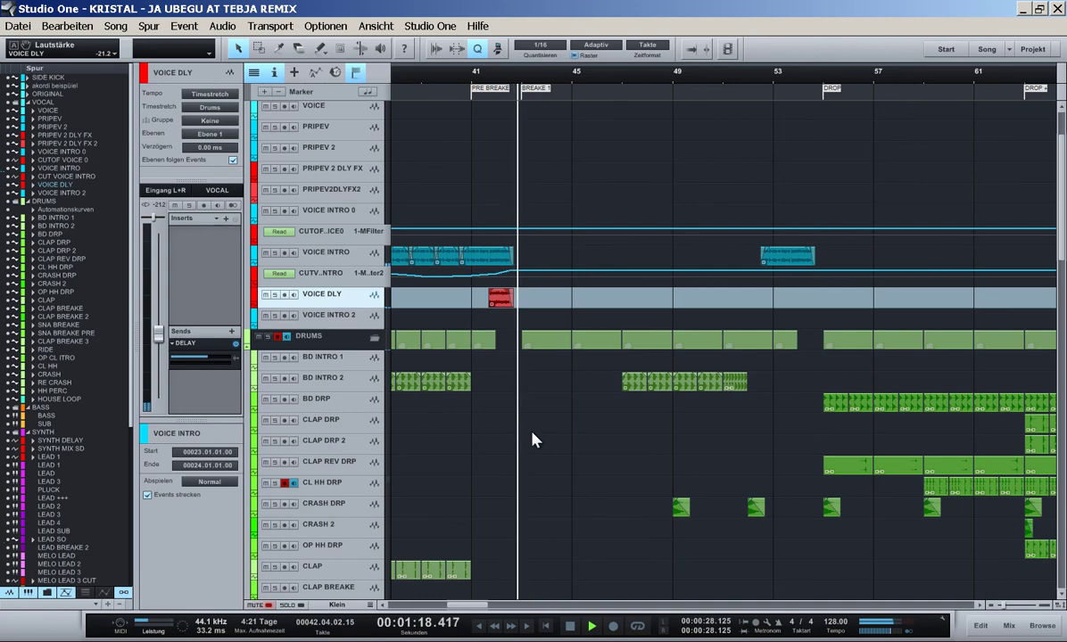
- Play on through the breaks and drops at Übersicht track height, and save the song
scroll(531, 437, "down", 2)
scroll(541, 439, "down", 2)
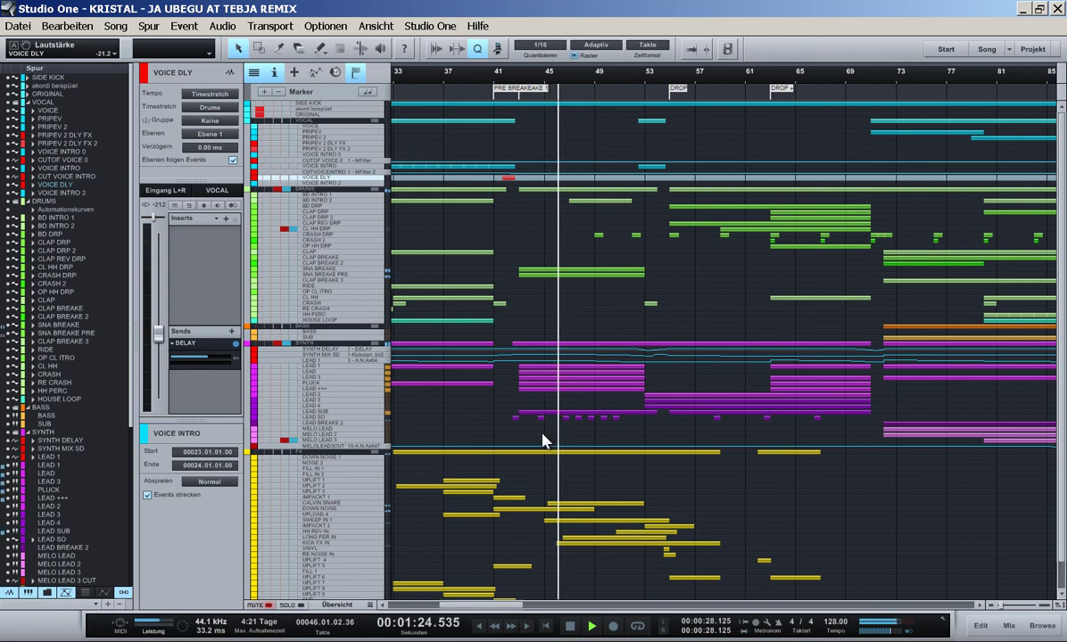
scroll(542, 439, "down", 2)
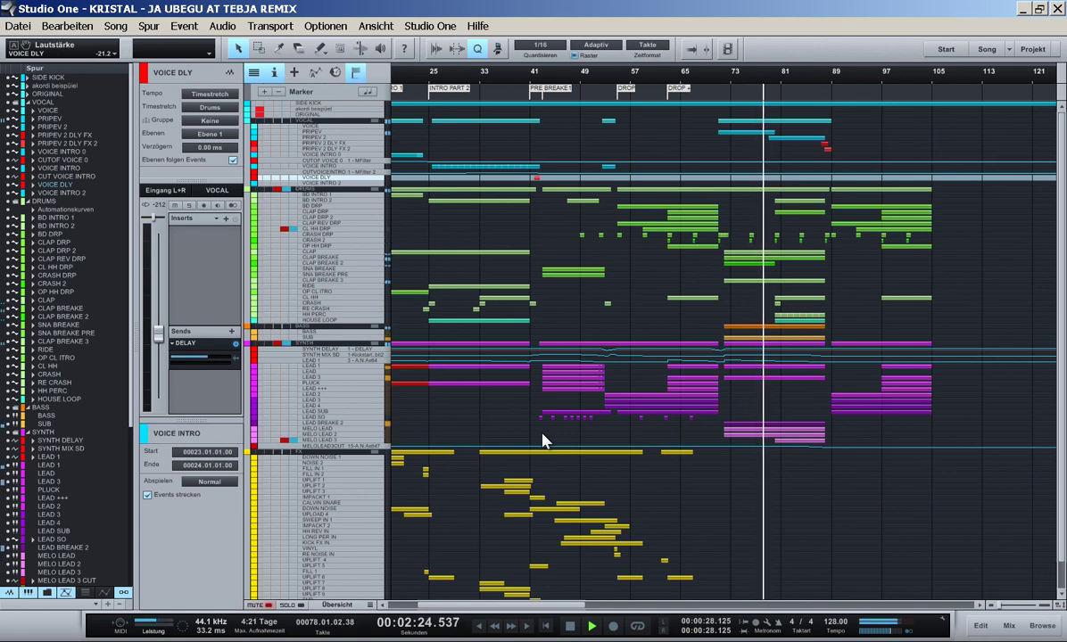
key("ctrl+s")
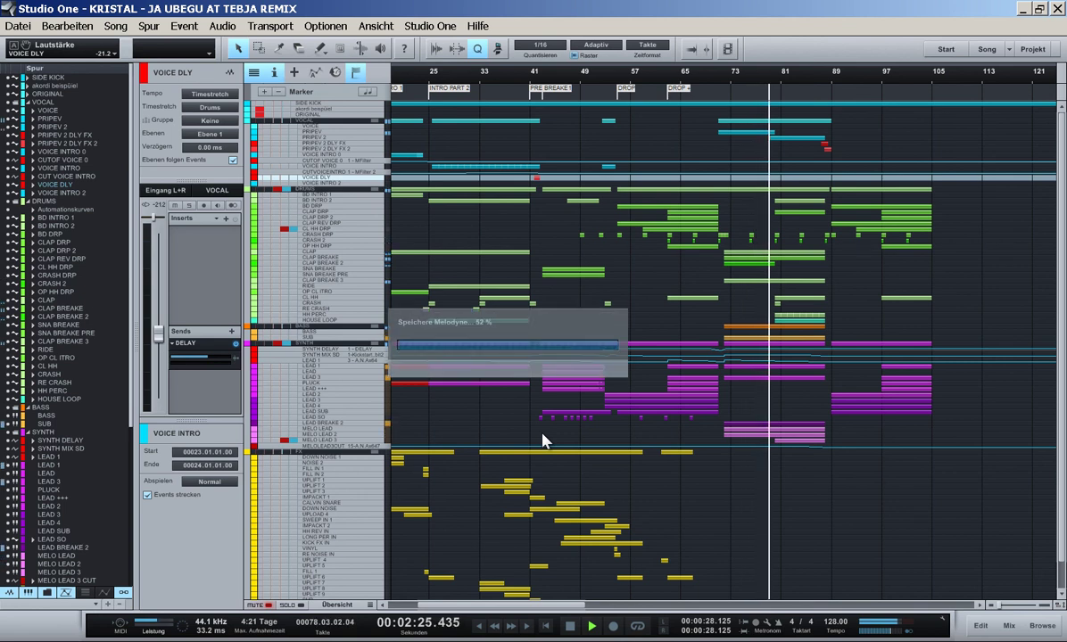